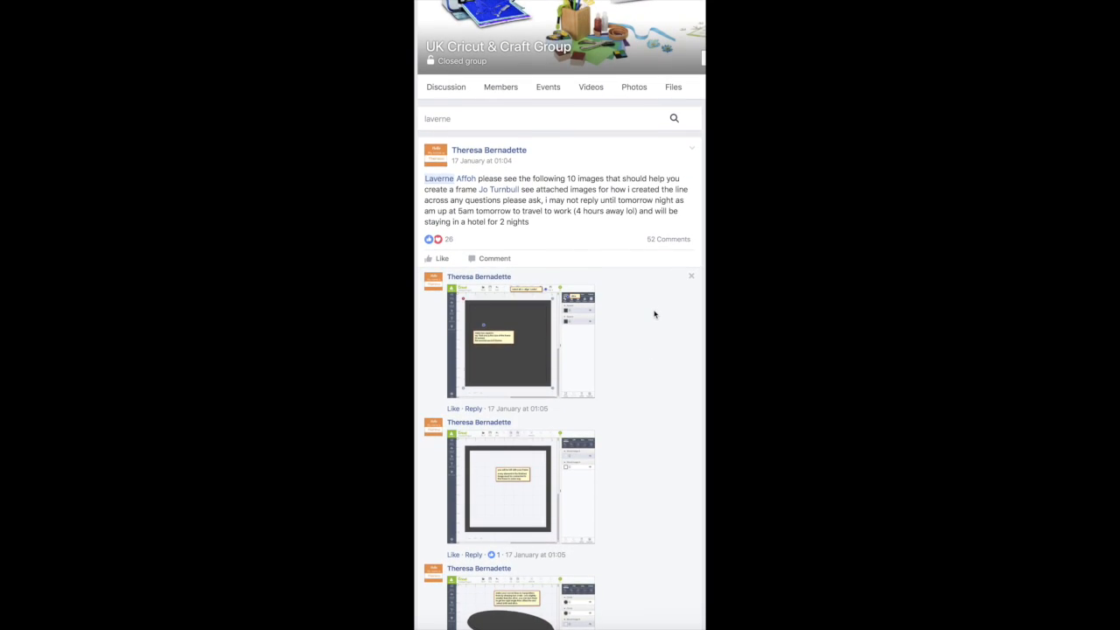
# - Scroll through the group post's frame-making screenshots and its comment thread
pyautogui.scroll(-5, 655, 315)
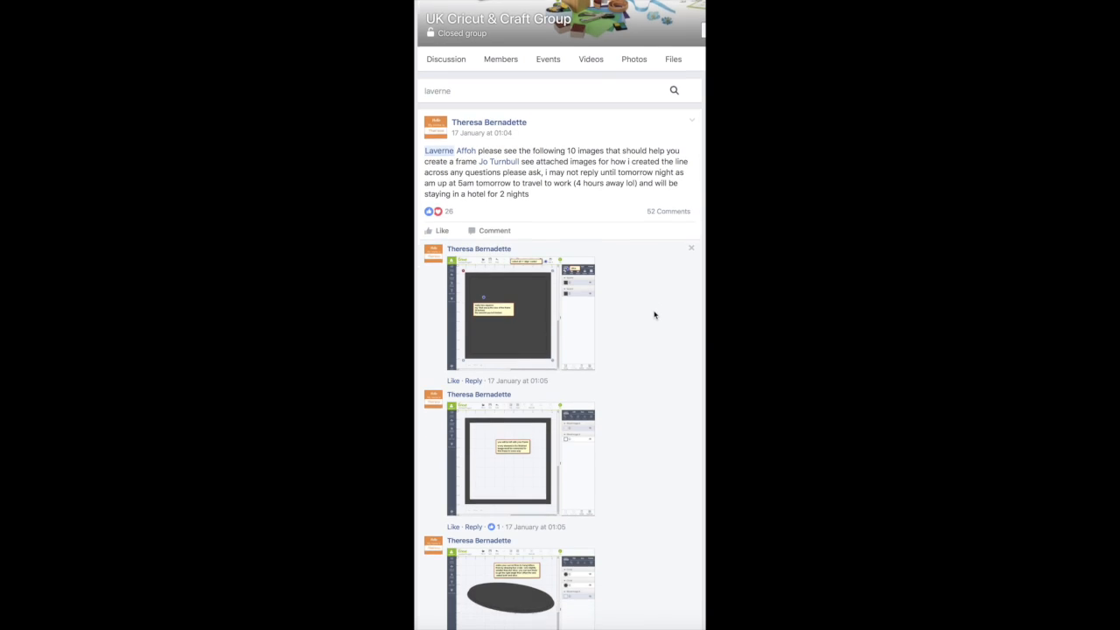
pyautogui.scroll(-4, 655, 315)
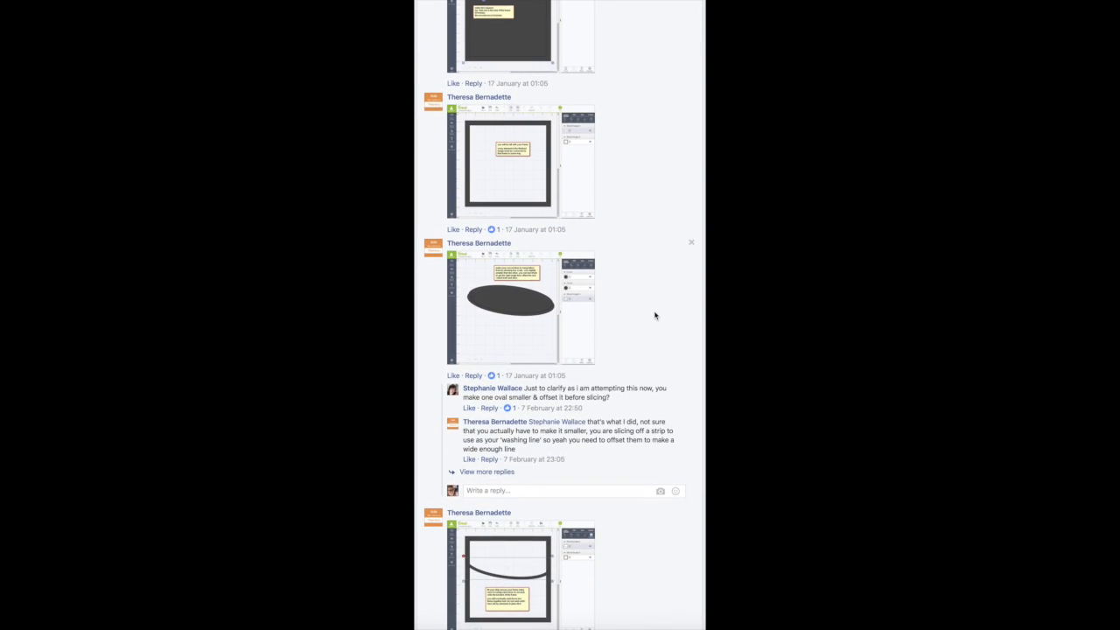
pyautogui.scroll(-7, 654, 315)
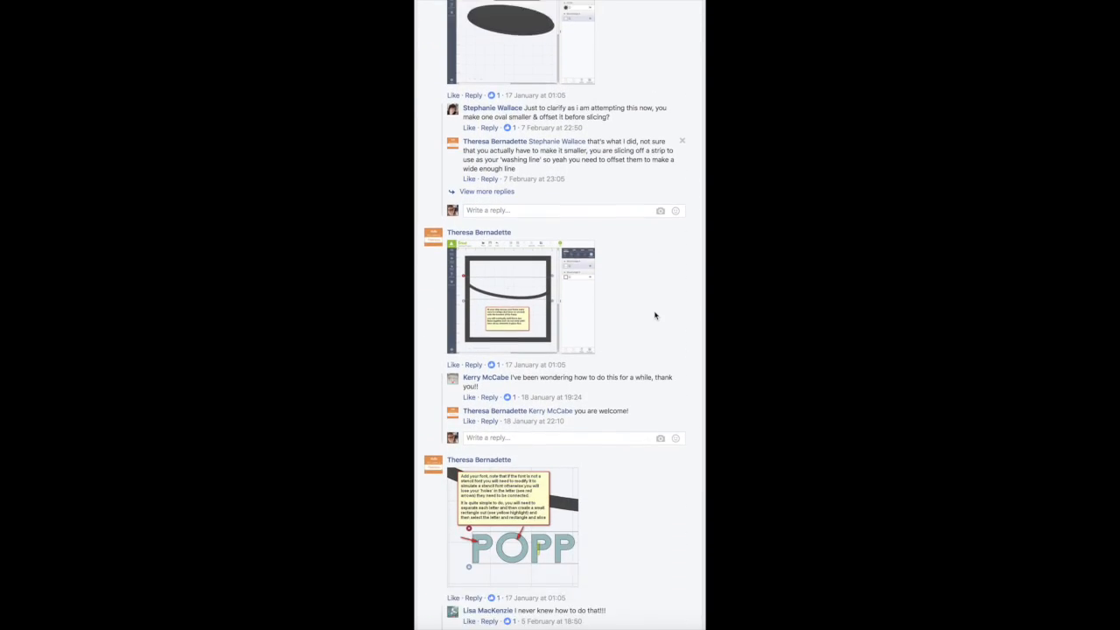
pyautogui.scroll(-6, 655, 315)
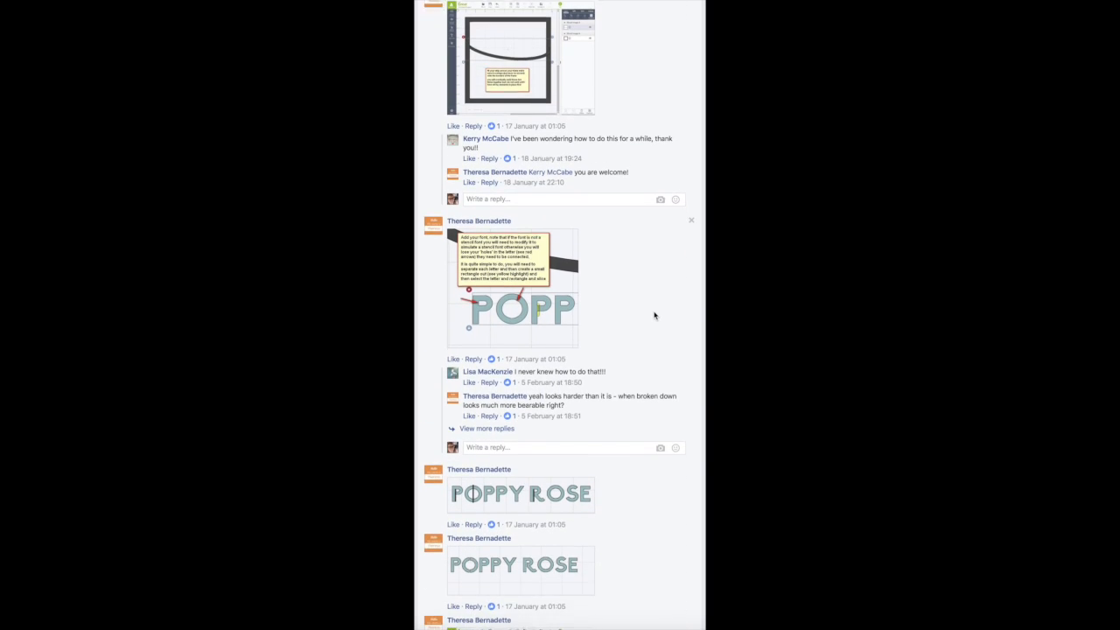
pyautogui.scroll(-7, 655, 315)
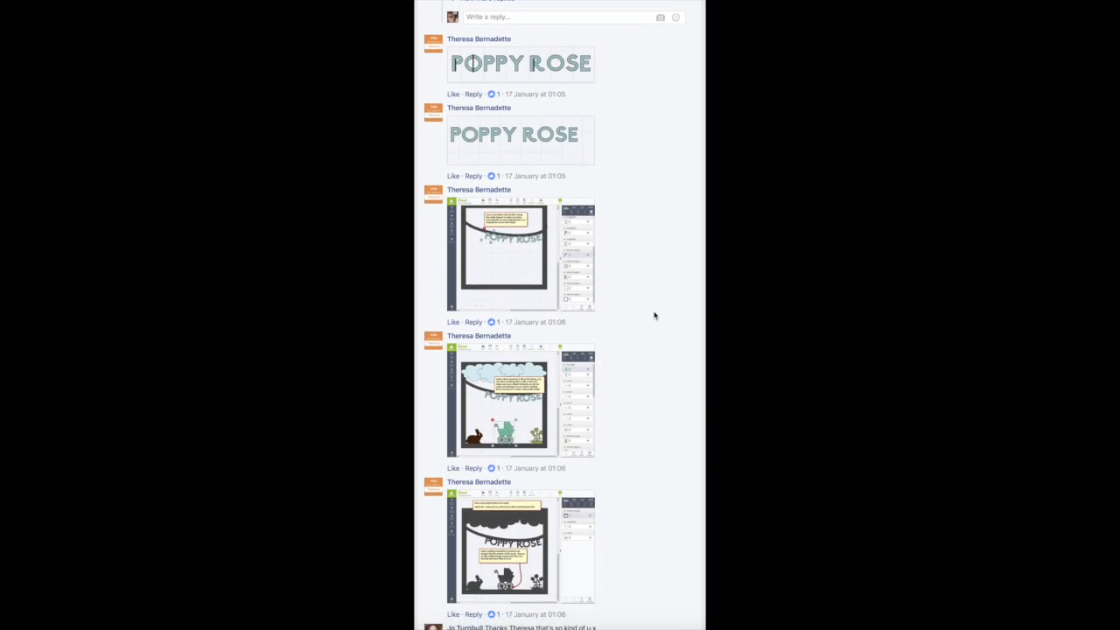
pyautogui.scroll(-9, 654, 315)
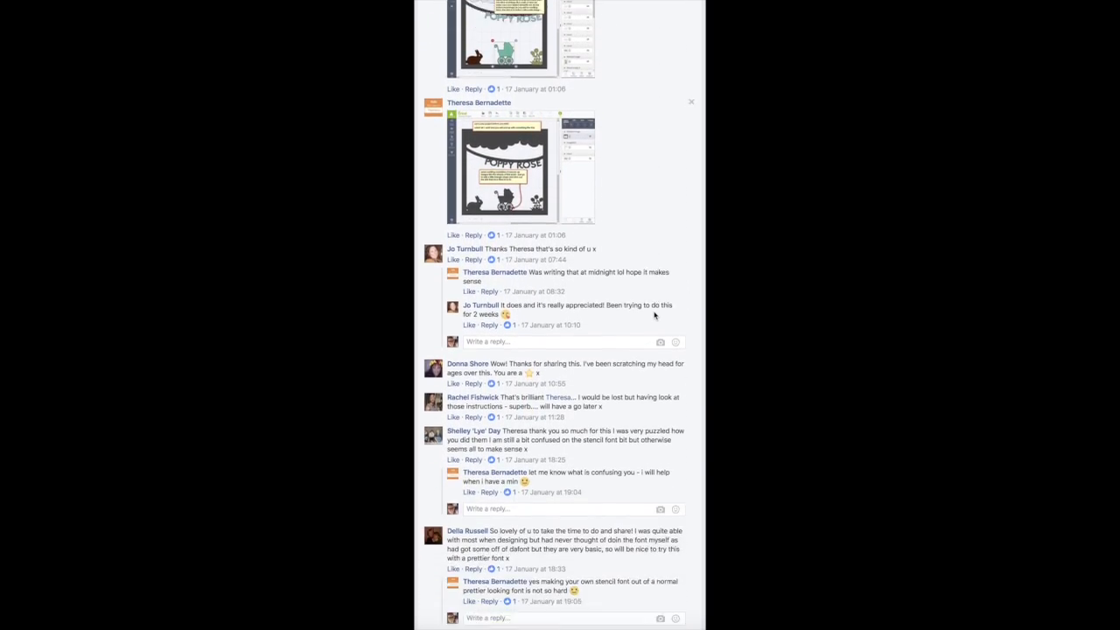
pyautogui.scroll(-15, 655, 316)
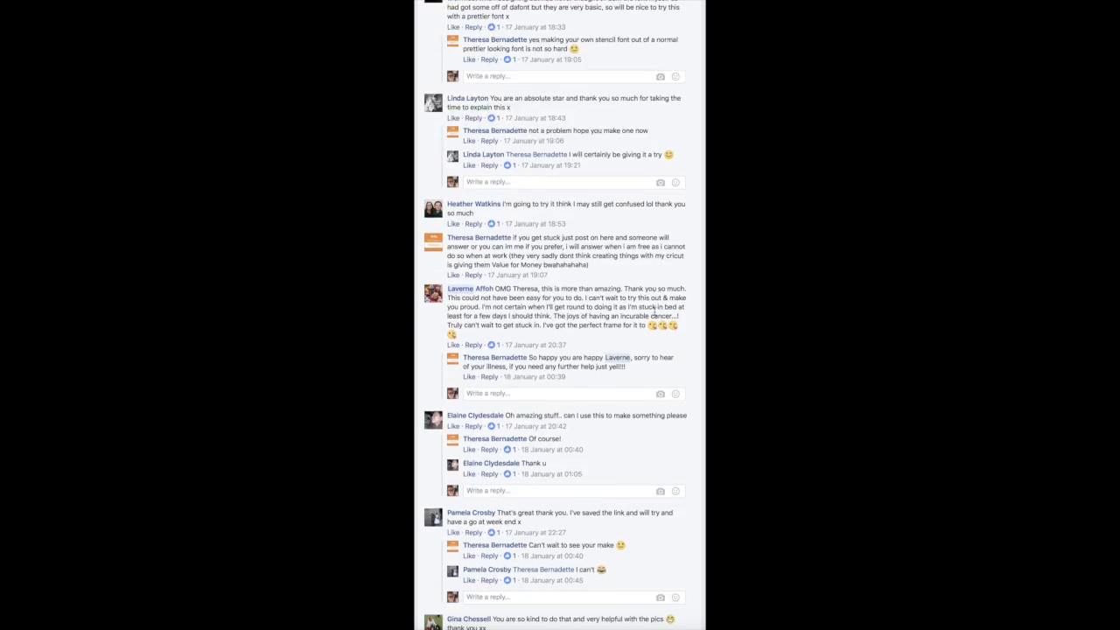
pyautogui.scroll(-7, 655, 315)
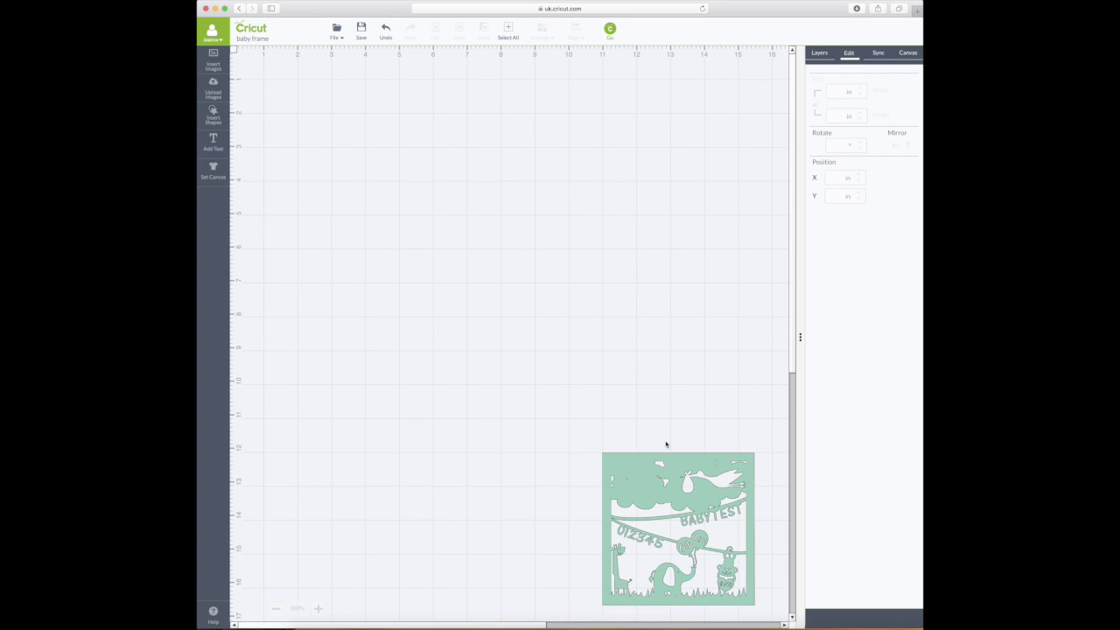
pyautogui.click(318, 609)
pyautogui.scroll(-3, 537, 561)
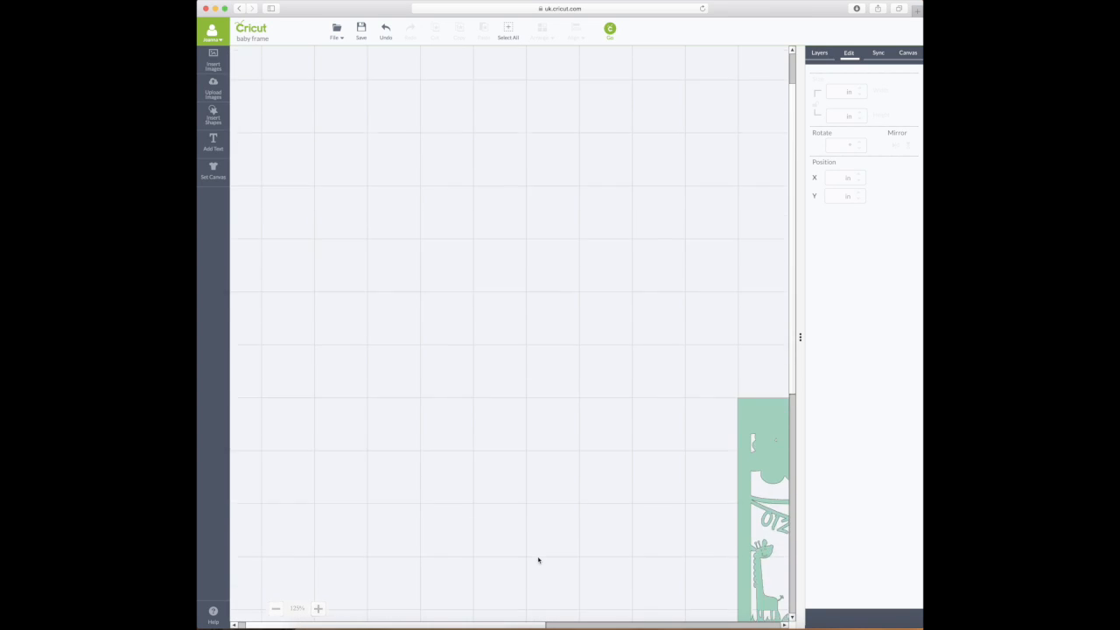
pyautogui.click(319, 609)
pyautogui.scroll(-2, 520, 569)
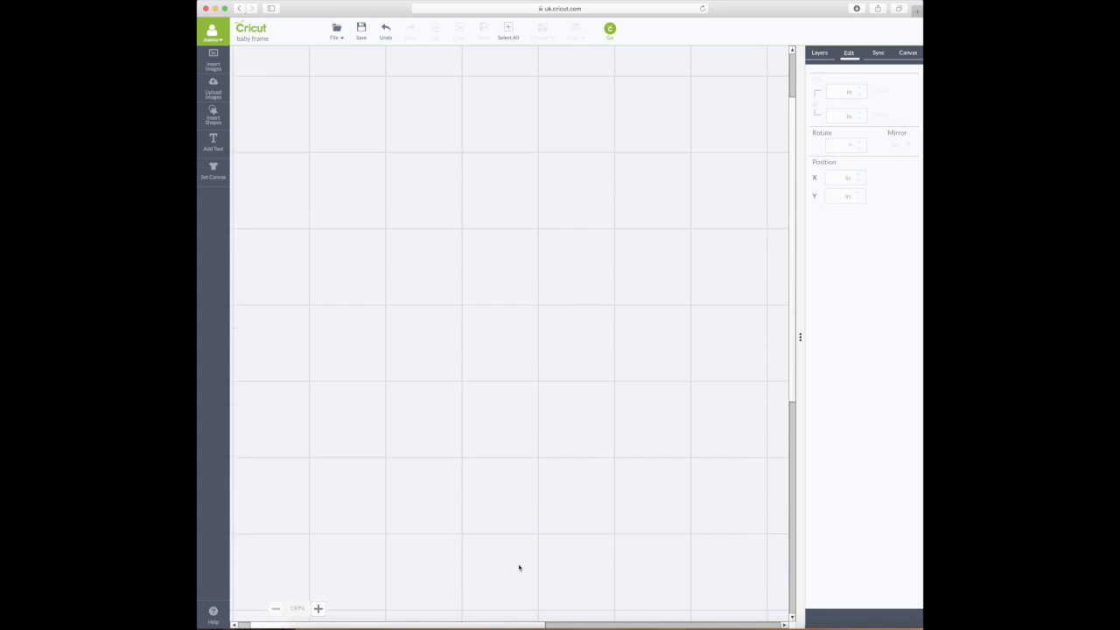
pyautogui.scroll(5, 523, 572)
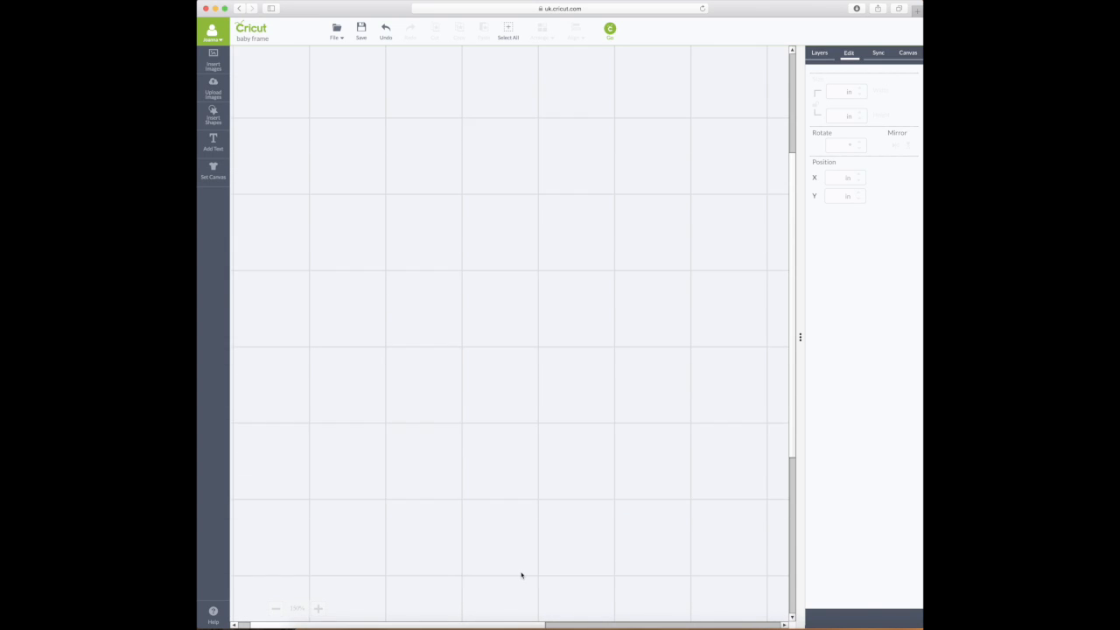
pyautogui.scroll(5, 569, 612)
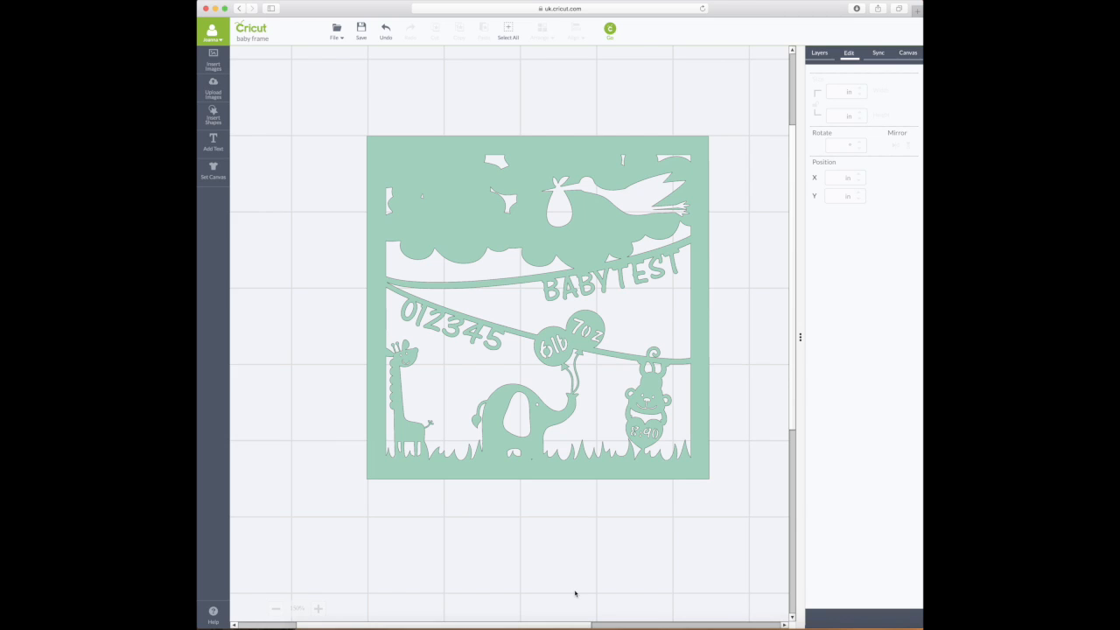
pyautogui.click(277, 608)
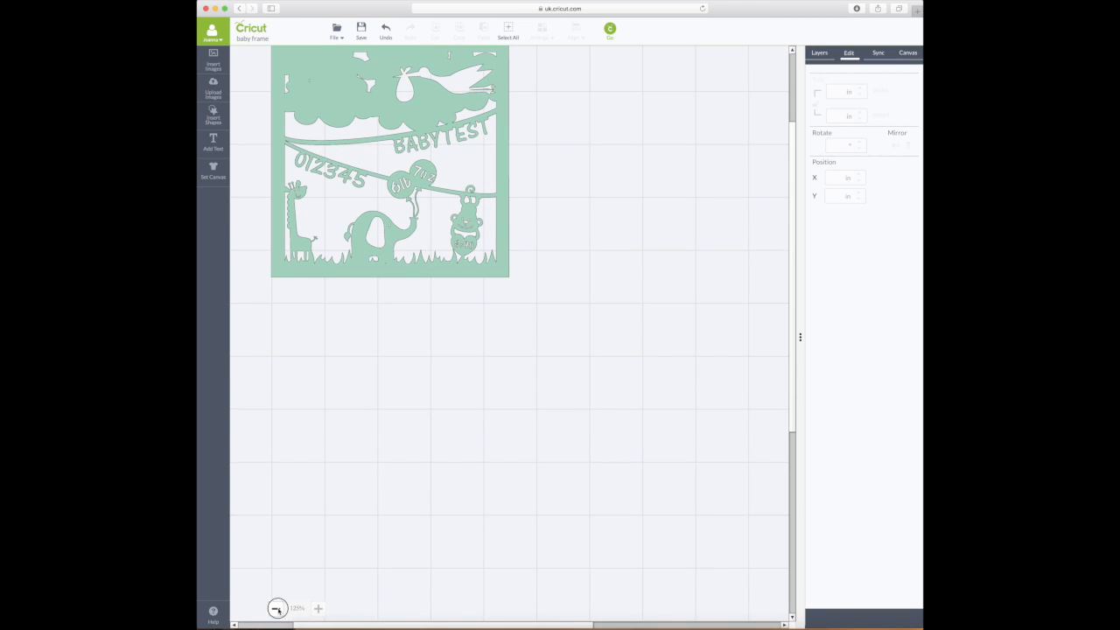
pyautogui.click(276, 608)
pyautogui.moveTo(468, 623); pyautogui.dragTo(390, 623)
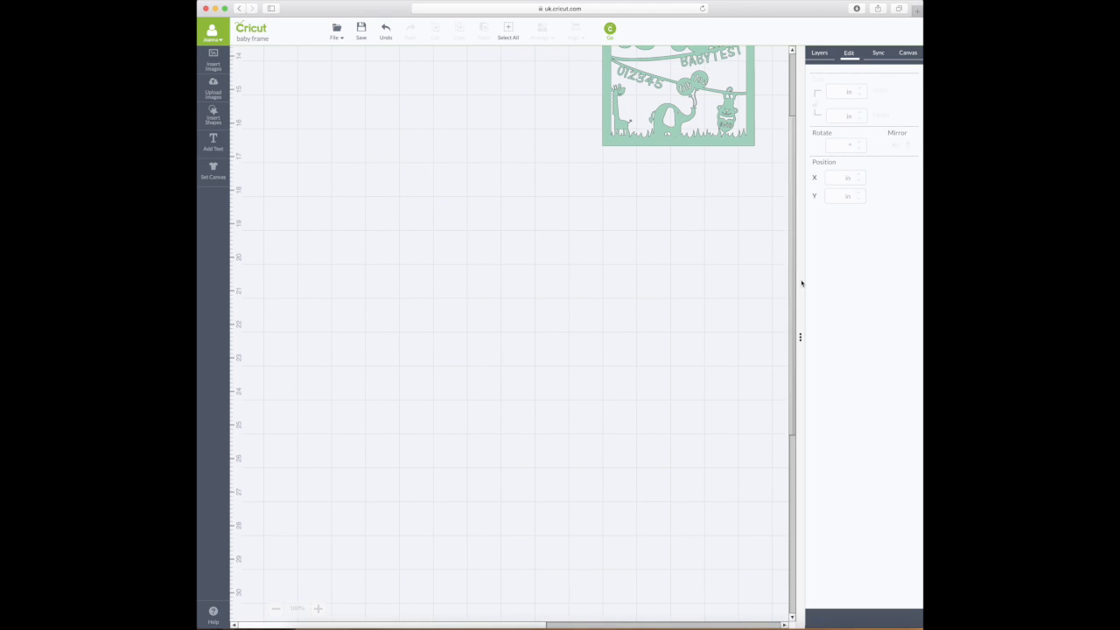
pyautogui.moveTo(803, 272); pyautogui.dragTo(810, 203)
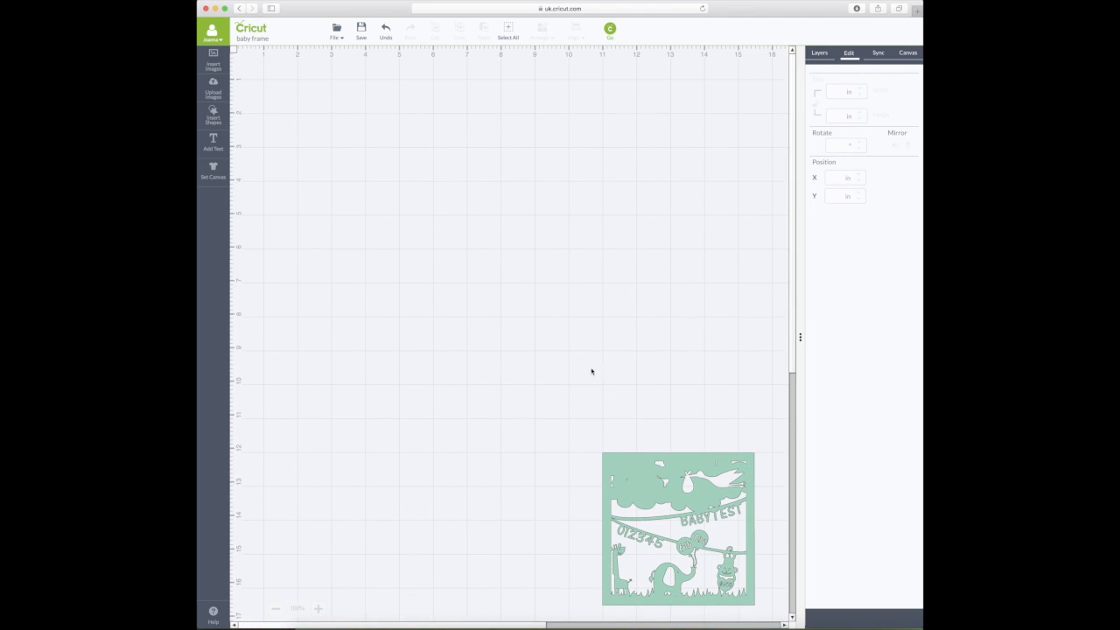
pyautogui.moveTo(295, 602)
pyautogui.scroll(-2, 609, 575)
pyautogui.scroll(2, 609, 562)
# - Add two squares and place the second one to the right of the first
pyautogui.click(212, 119)
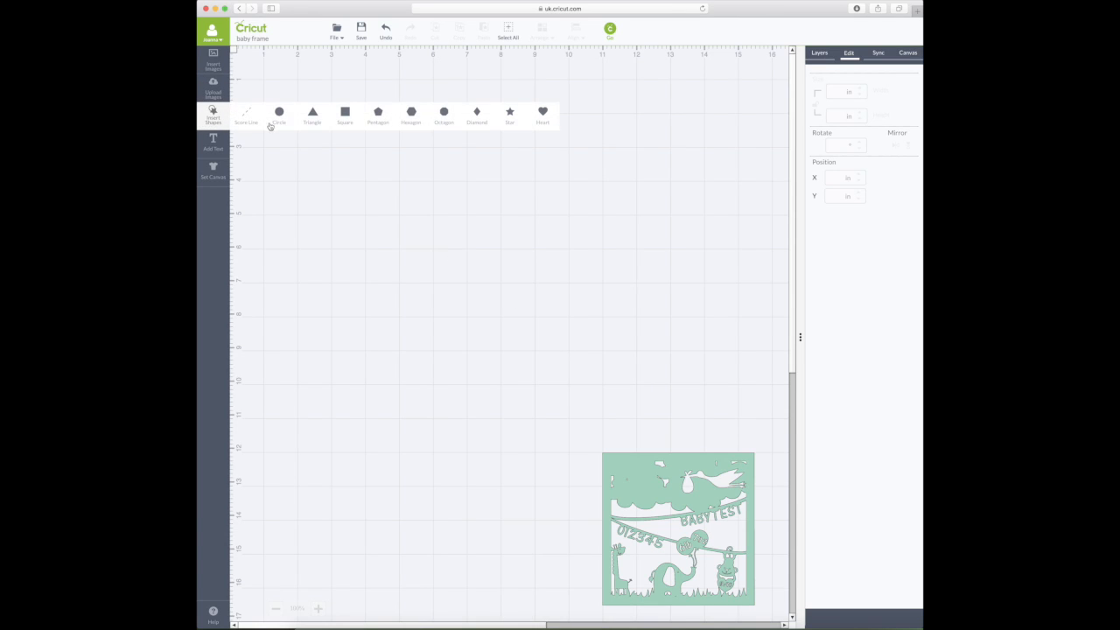
pyautogui.click(348, 121)
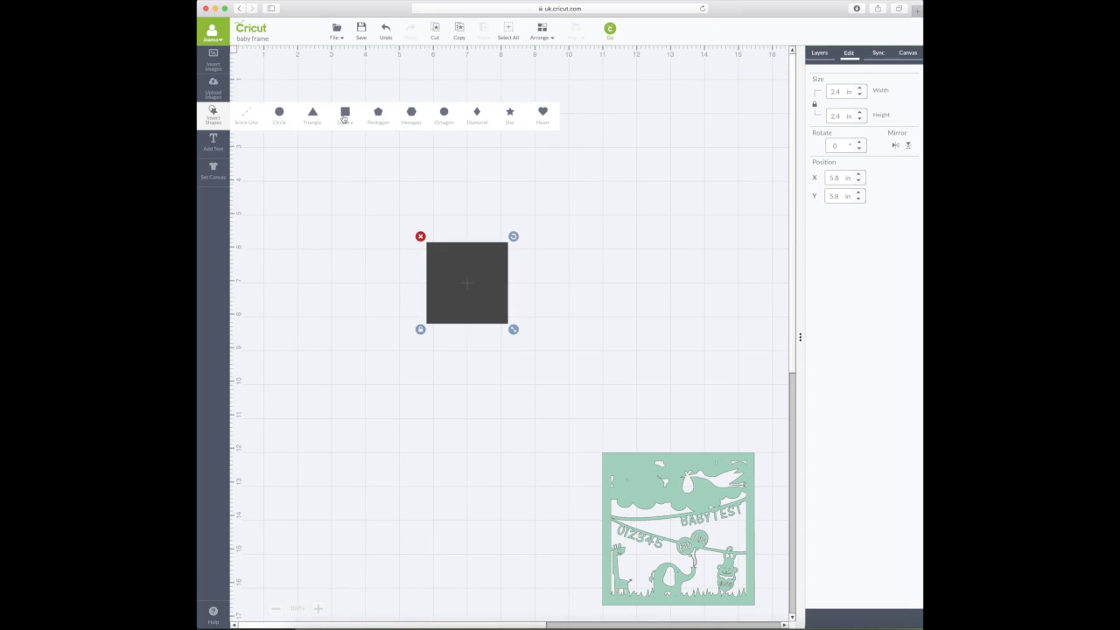
pyautogui.click(345, 120)
pyautogui.moveTo(462, 268); pyautogui.dragTo(605, 277)
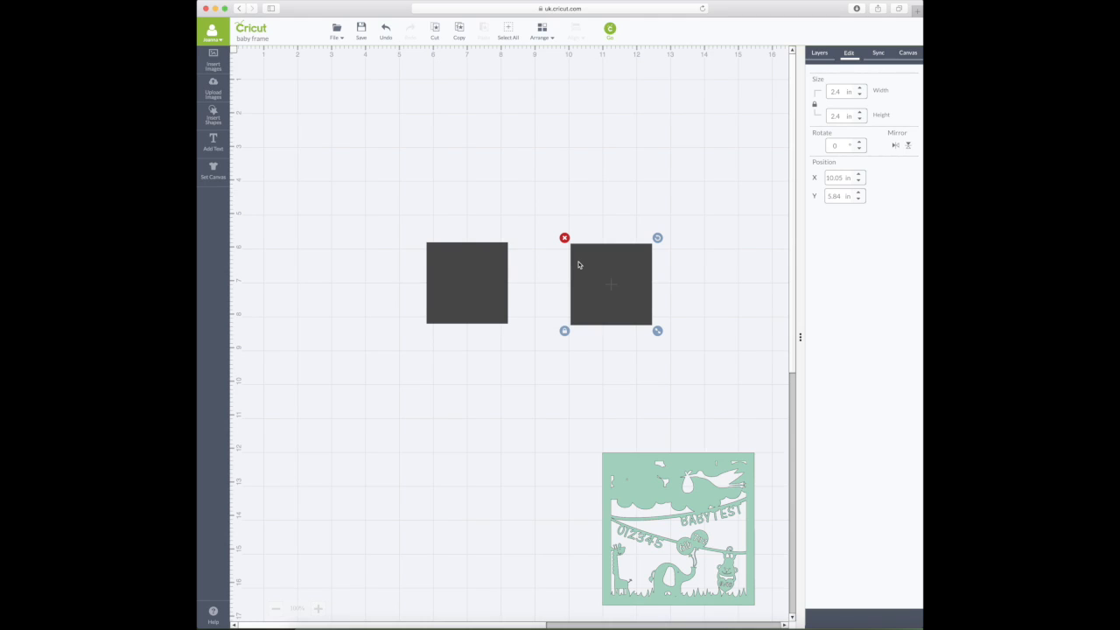
pyautogui.scroll(-2, 584, 263)
pyautogui.scroll(2, 584, 262)
# - Dock the size and position settings panel beneath the Layers panel
pyautogui.click(820, 55)
pyautogui.click(849, 54)
pyautogui.click(880, 54)
pyautogui.click(910, 54)
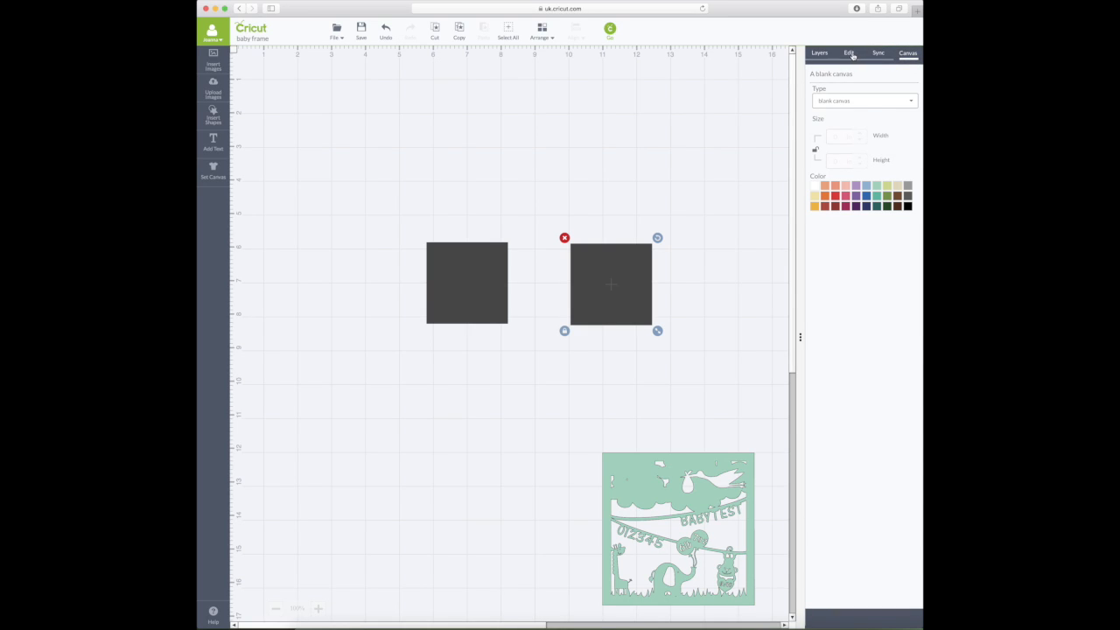
pyautogui.click(850, 54)
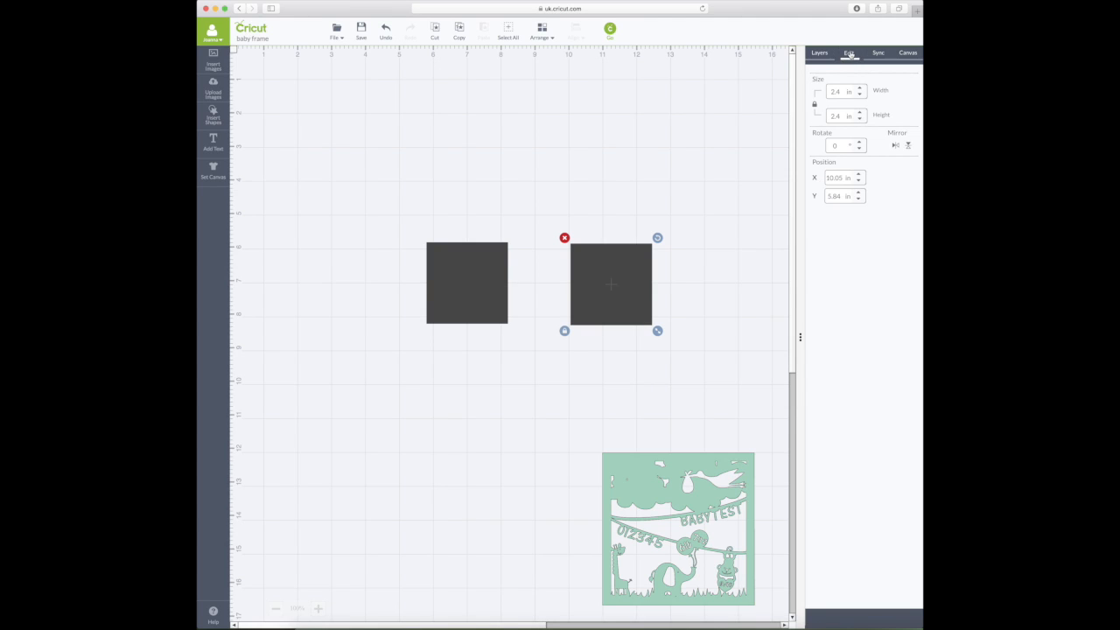
pyautogui.click(850, 54)
pyautogui.moveTo(850, 53); pyautogui.dragTo(821, 327)
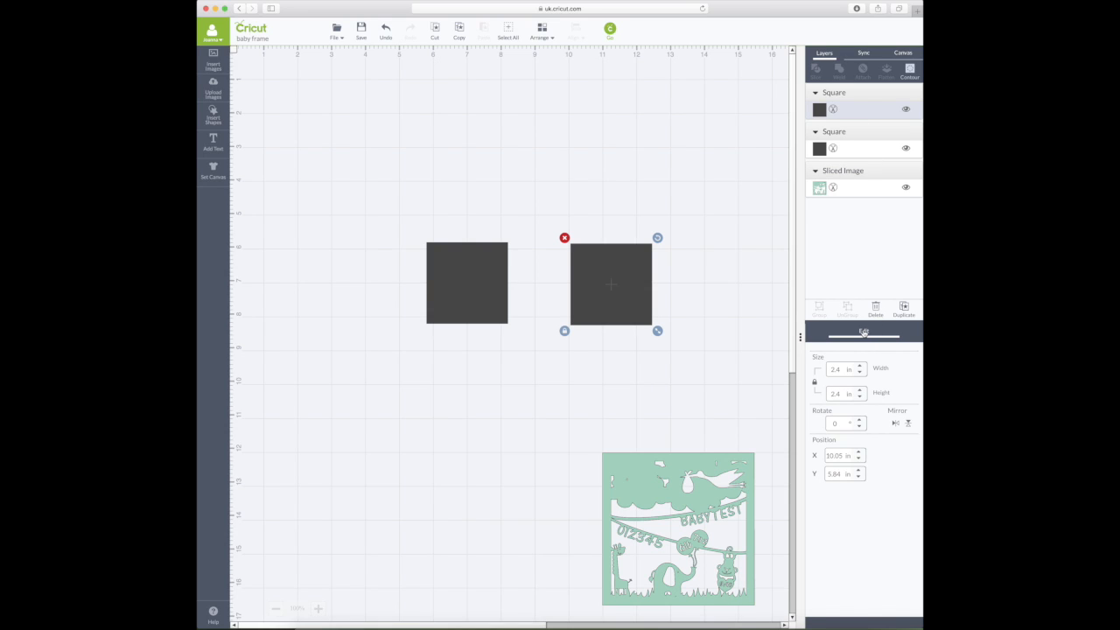
pyautogui.moveTo(864, 333)
pyautogui.mouseDown()
pyautogui.moveTo(767, 325)
pyautogui.moveTo(629, 188)
pyautogui.moveTo(431, 142)
pyautogui.moveTo(678, 117)
pyautogui.moveTo(435, 110)
pyautogui.moveTo(314, 84)
pyautogui.moveTo(878, 256)
pyautogui.moveTo(880, 324)
pyautogui.mouseUp()
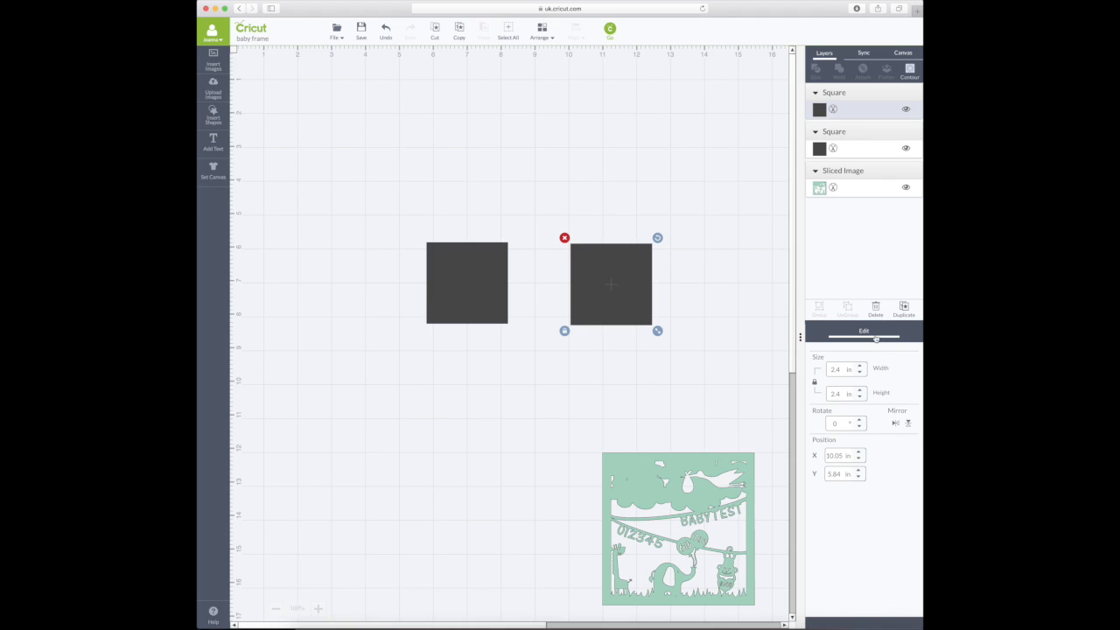
pyautogui.moveTo(868, 331); pyautogui.dragTo(823, 332)
pyautogui.click(457, 290)
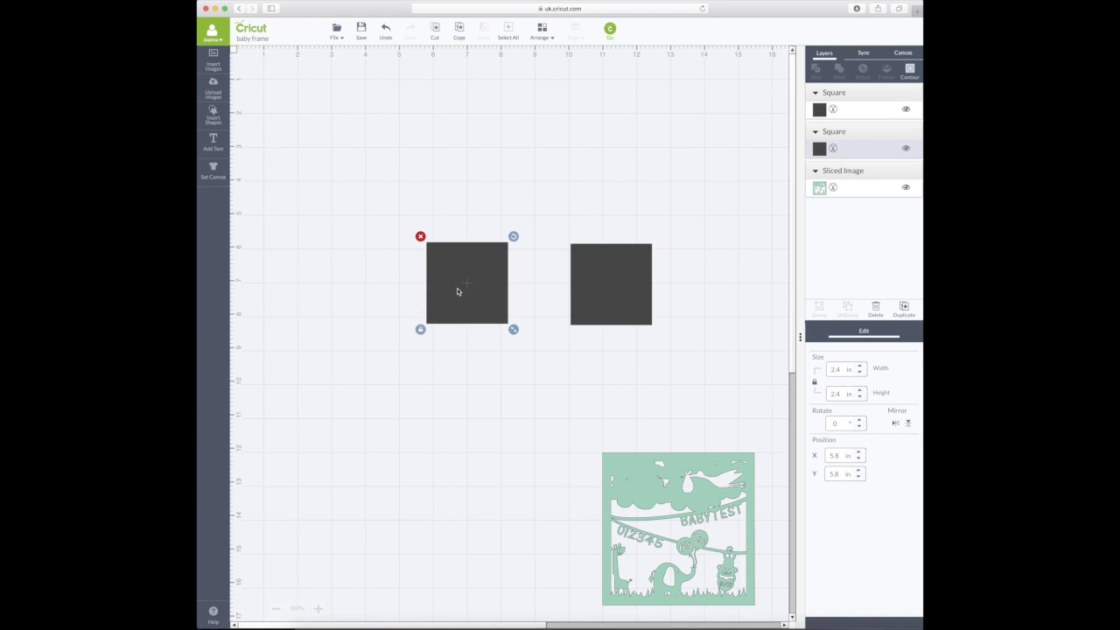
# - Resize the left square to 9 in high and move it up and left
pyautogui.moveTo(846, 394); pyautogui.dragTo(826, 394)
pyautogui.write('9')
pyautogui.press('Return')
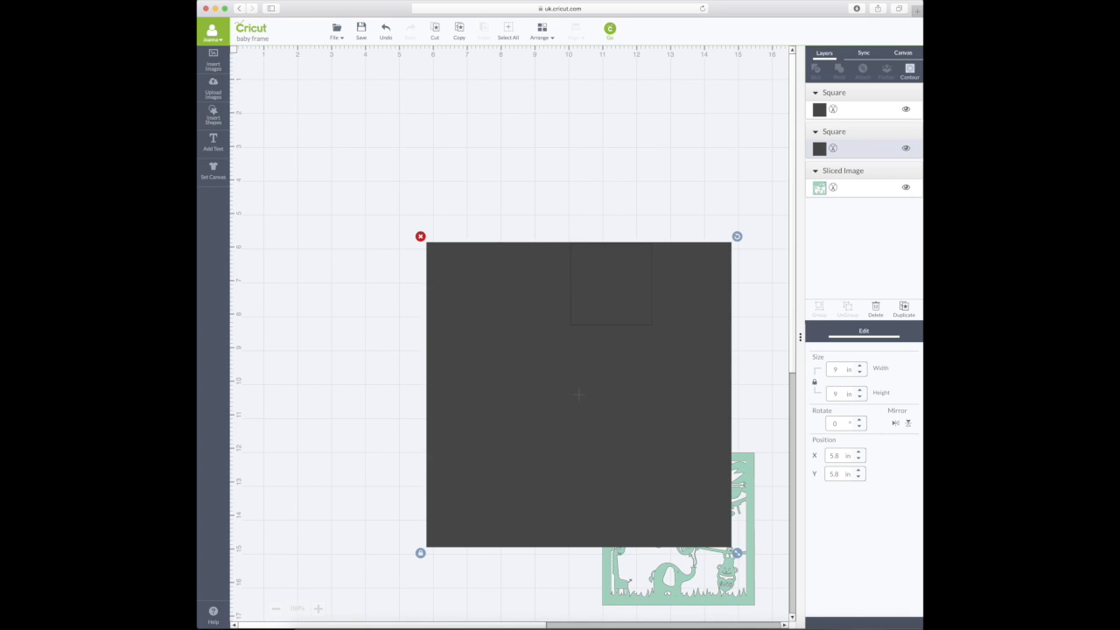
pyautogui.moveTo(709, 451); pyautogui.dragTo(594, 321)
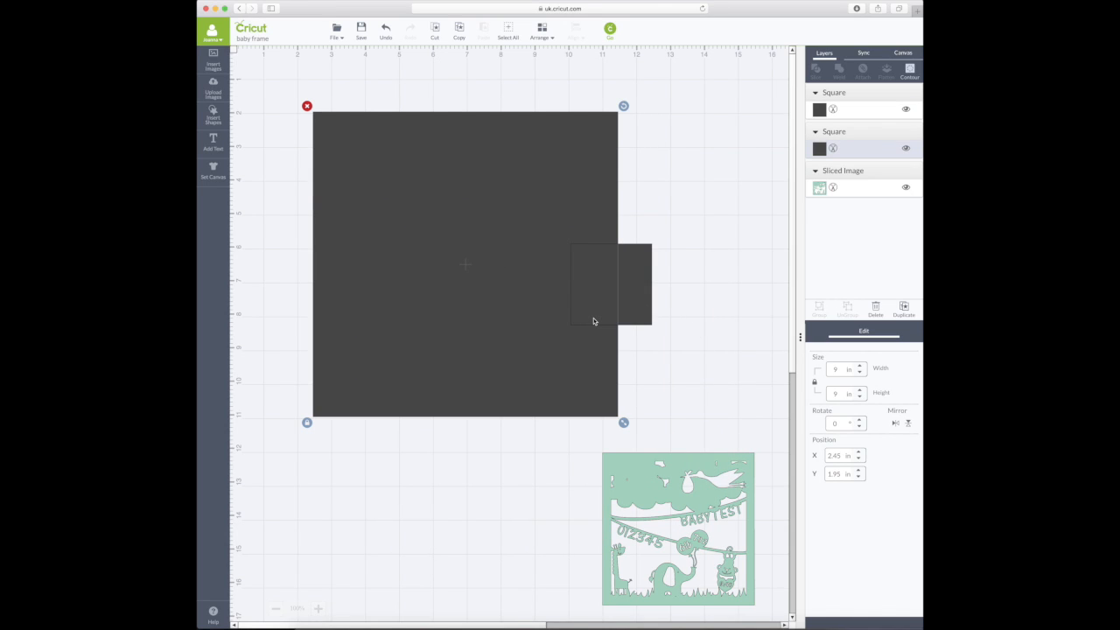
pyautogui.moveTo(577, 356); pyautogui.dragTo(520, 350)
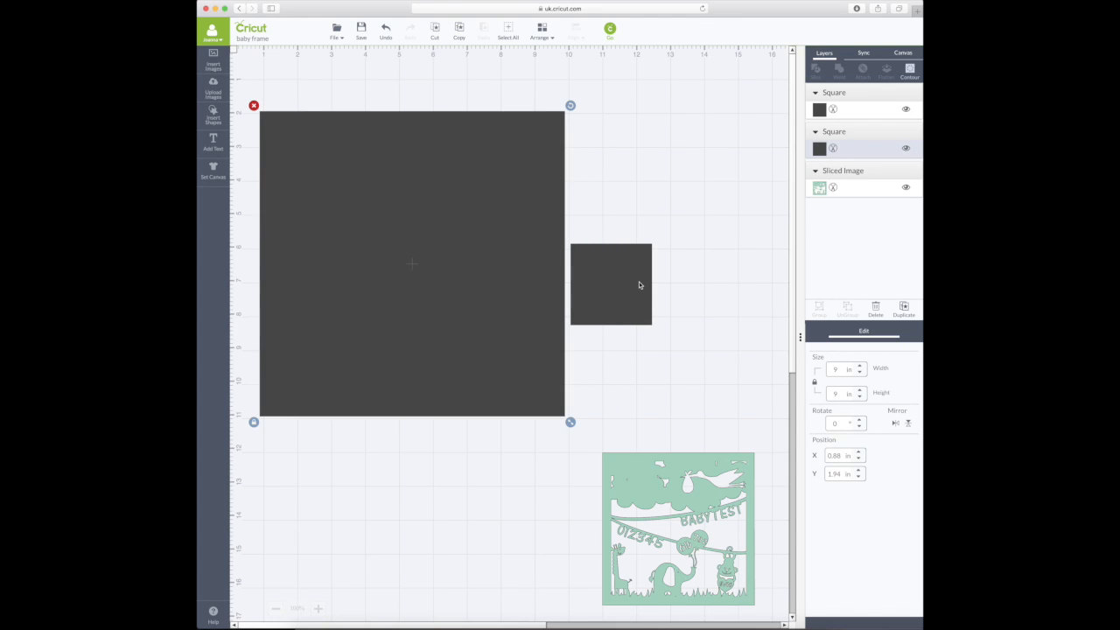
# - Resize the other square to 8 in and place it over the 9 in square
pyautogui.click(639, 285)
pyautogui.doubleClick(844, 394)
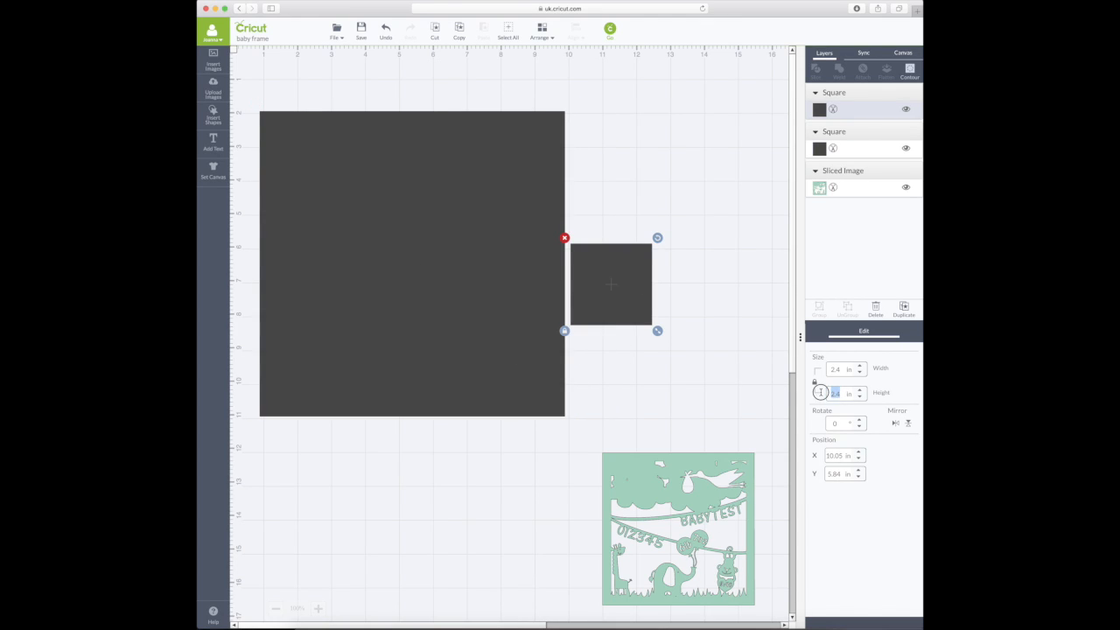
pyautogui.write('8')
pyautogui.press('Return')
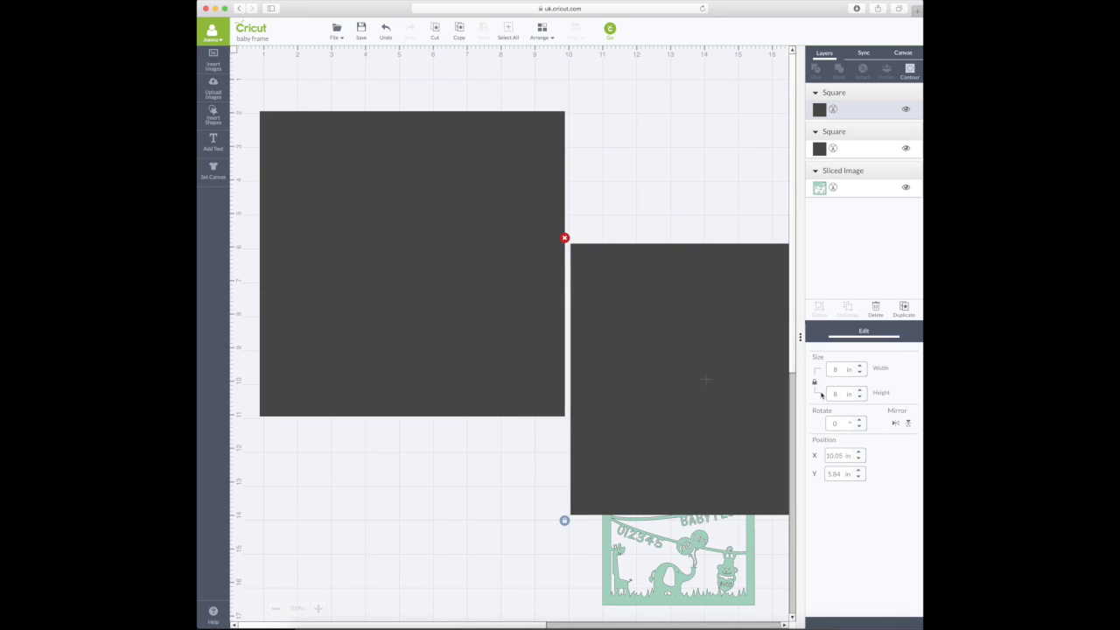
pyautogui.moveTo(758, 411); pyautogui.dragTo(468, 294)
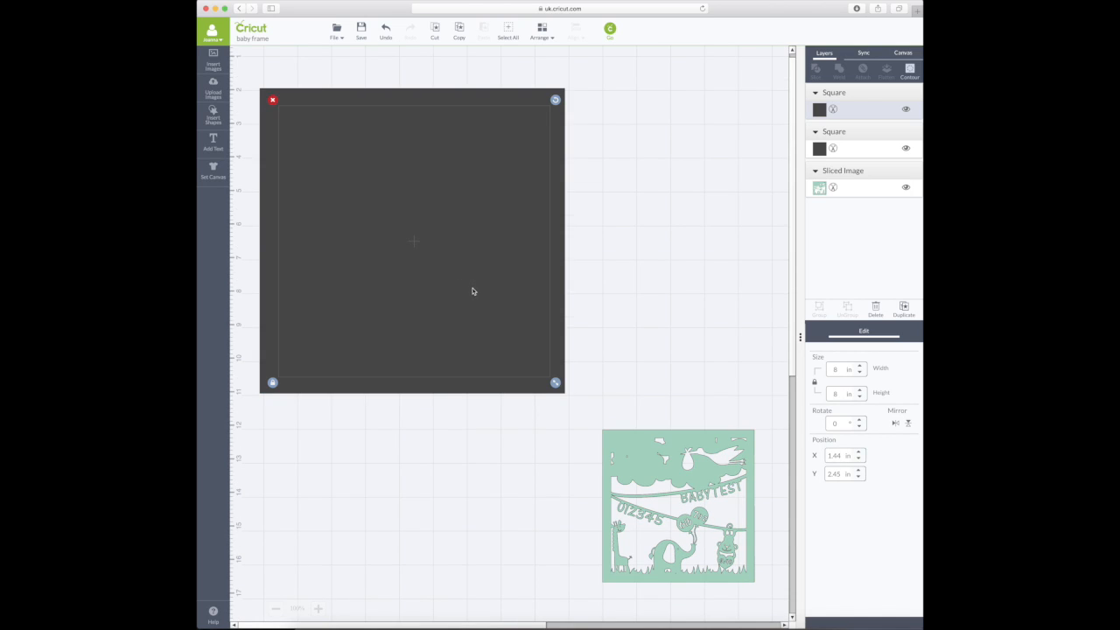
pyautogui.scroll(1, 491, 289)
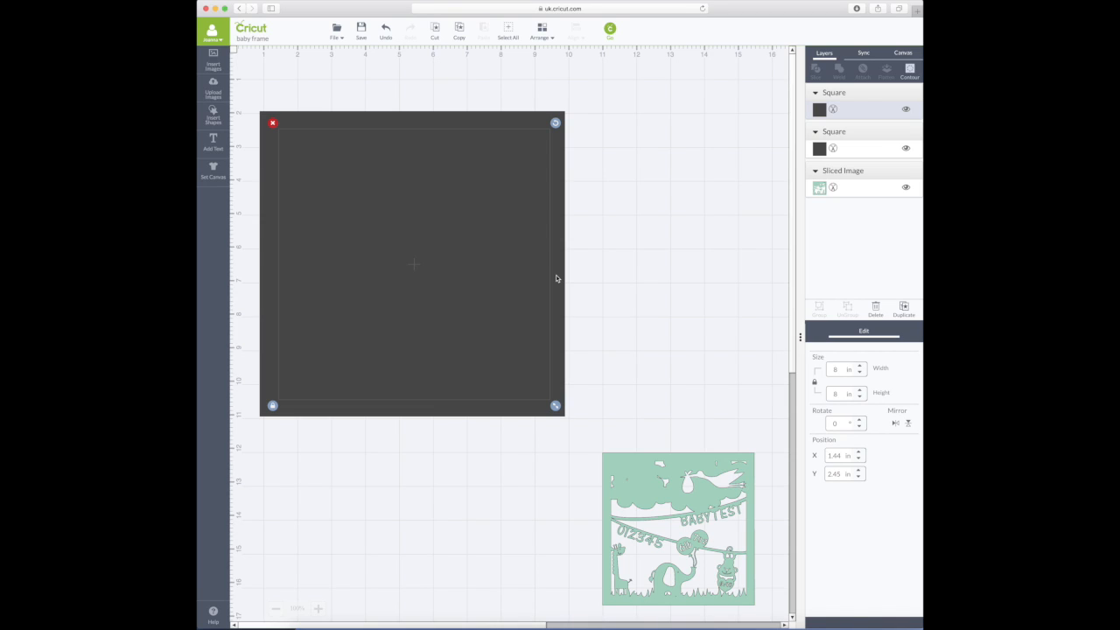
pyautogui.click(589, 384)
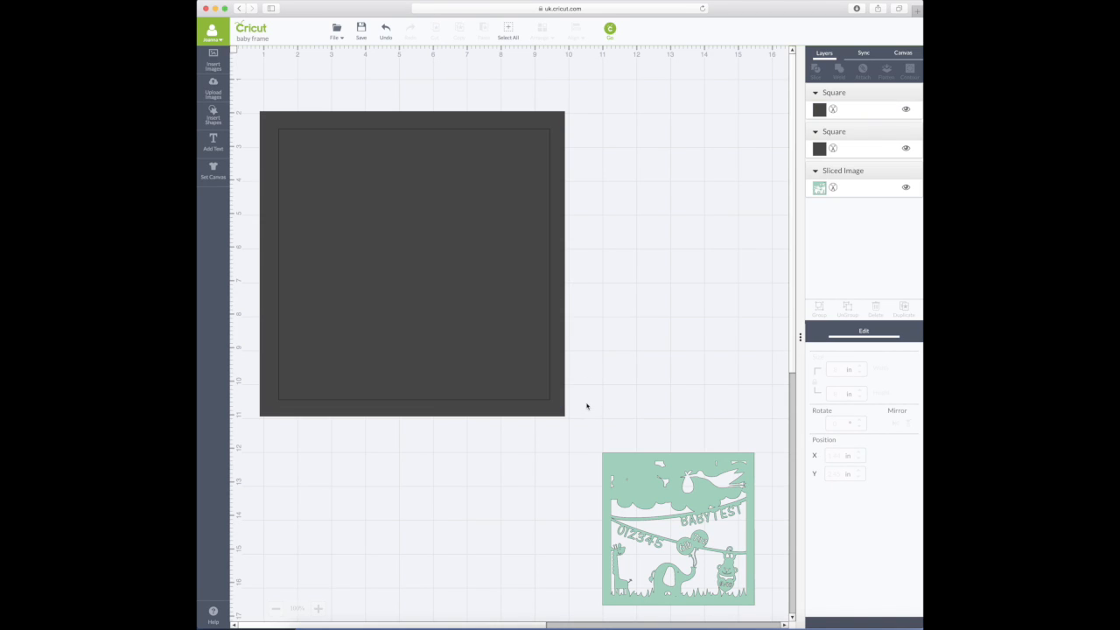
# - Select both squares, align them to centre, and slice them into Sliced Images A, C and D
pyautogui.moveTo(242, 88); pyautogui.dragTo(596, 441)
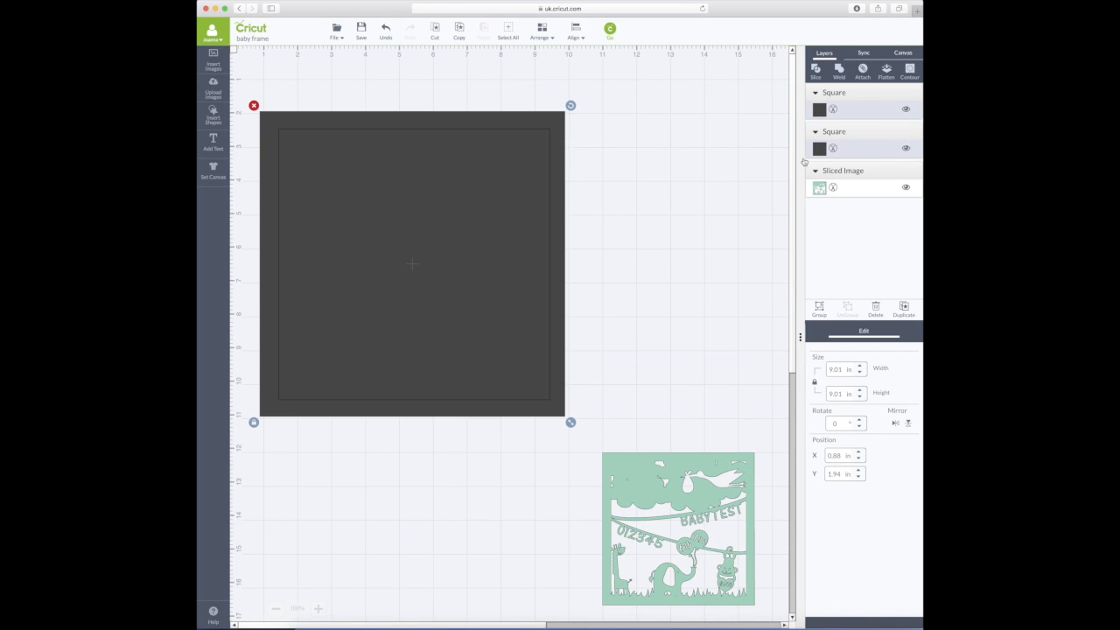
pyautogui.click(700, 183)
pyautogui.click(479, 173)
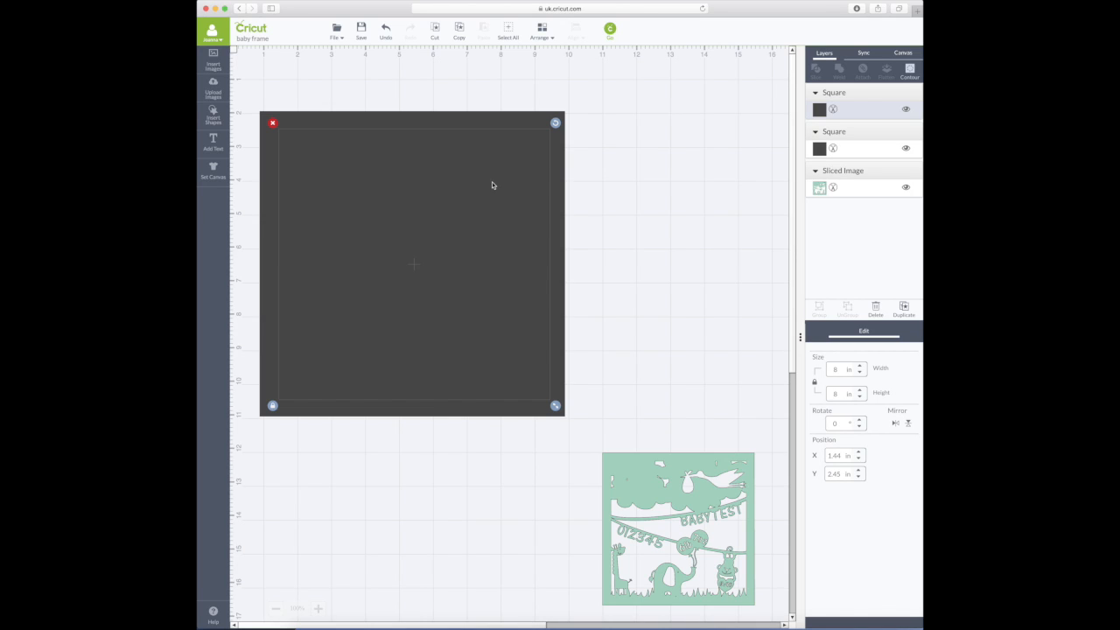
pyautogui.keyDown('shift'); pyautogui.click(519, 123); pyautogui.keyUp('shift')
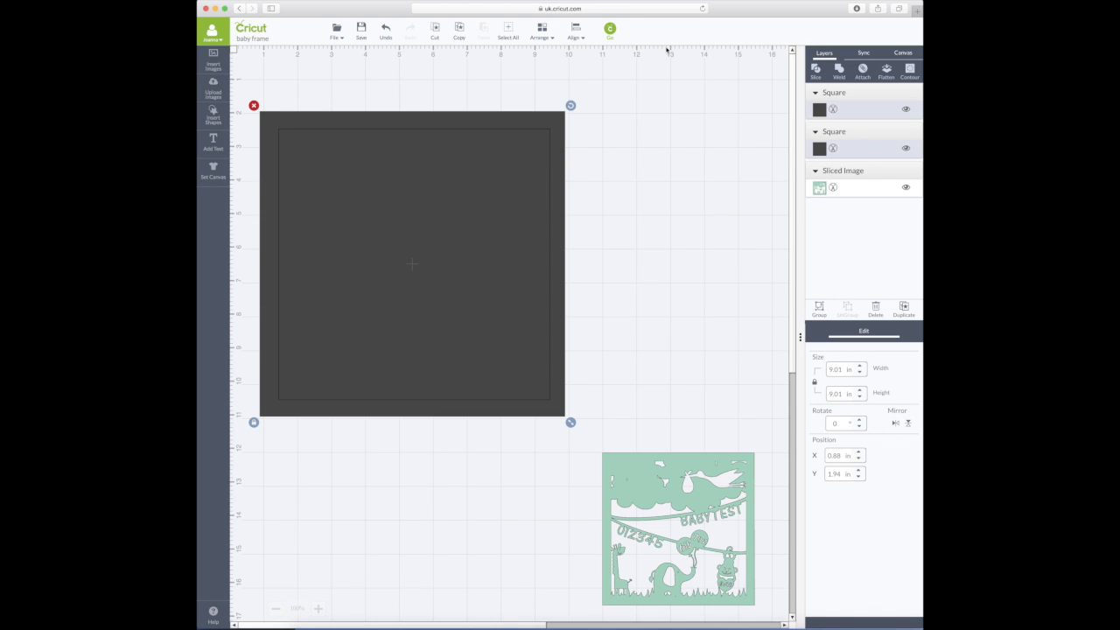
pyautogui.click(575, 40)
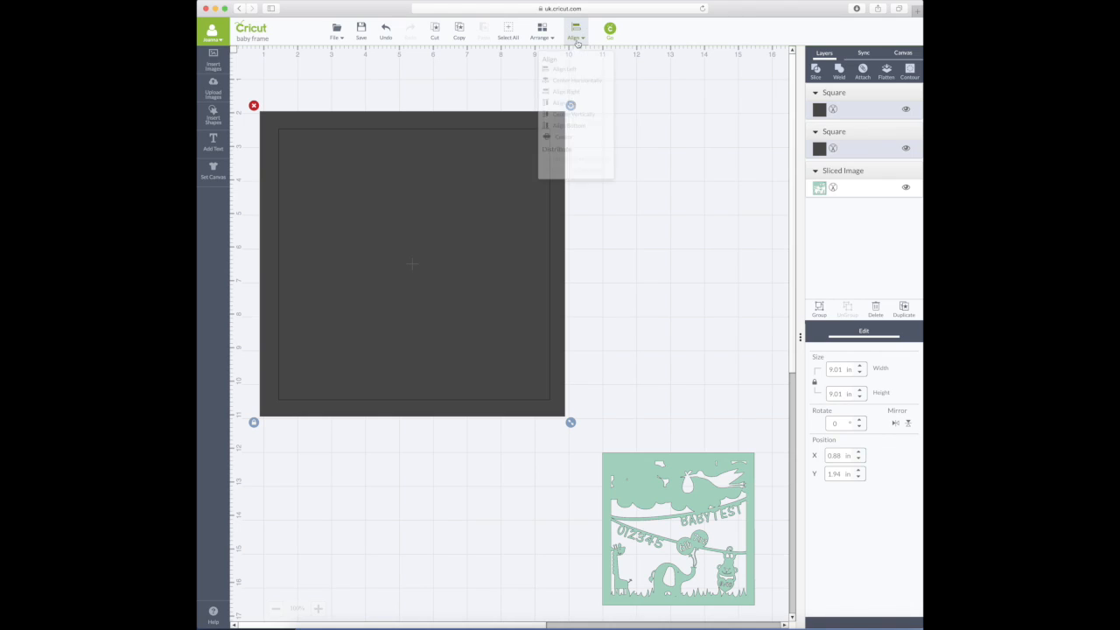
pyautogui.click(569, 139)
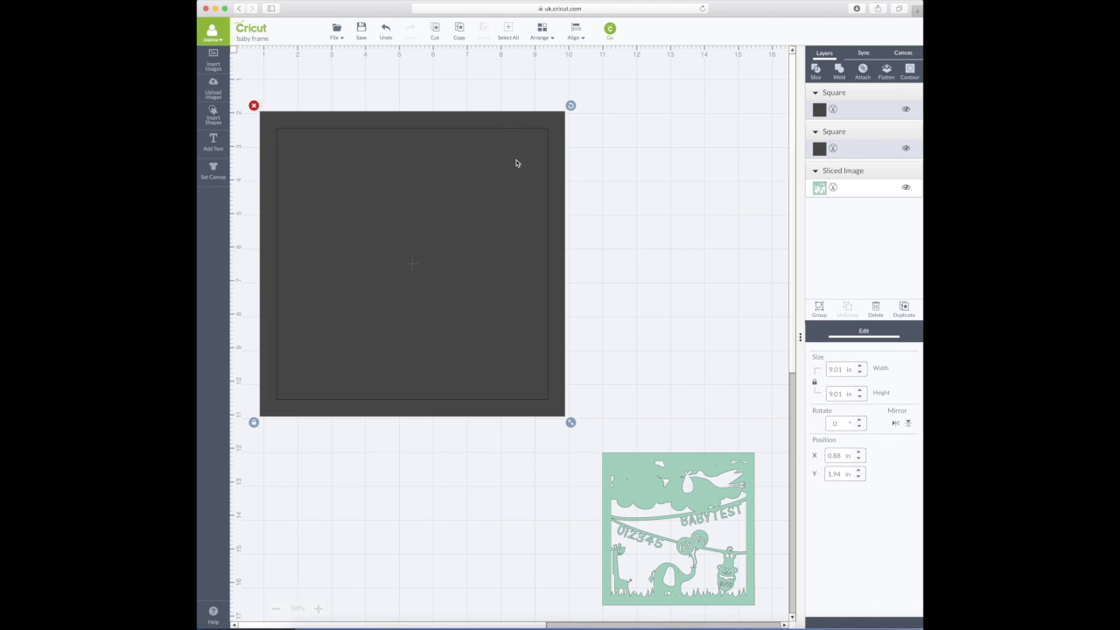
pyautogui.click(816, 70)
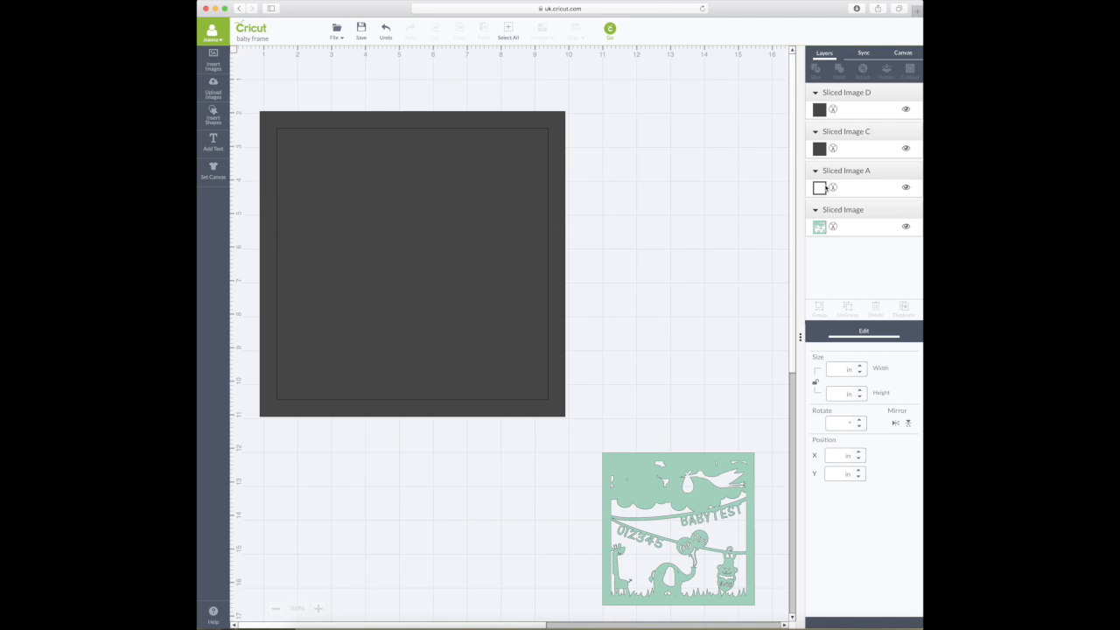
# - Delete Sliced Image D and the filled inner piece C, keeping the hollow frame
pyautogui.moveTo(490, 255); pyautogui.dragTo(643, 263)
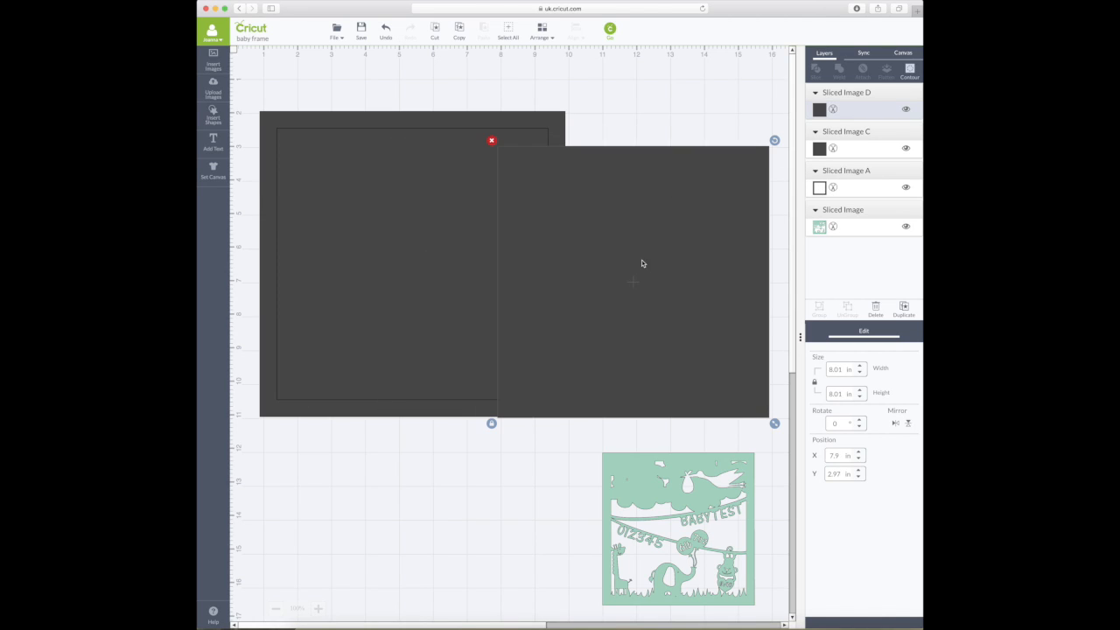
pyautogui.click(491, 142)
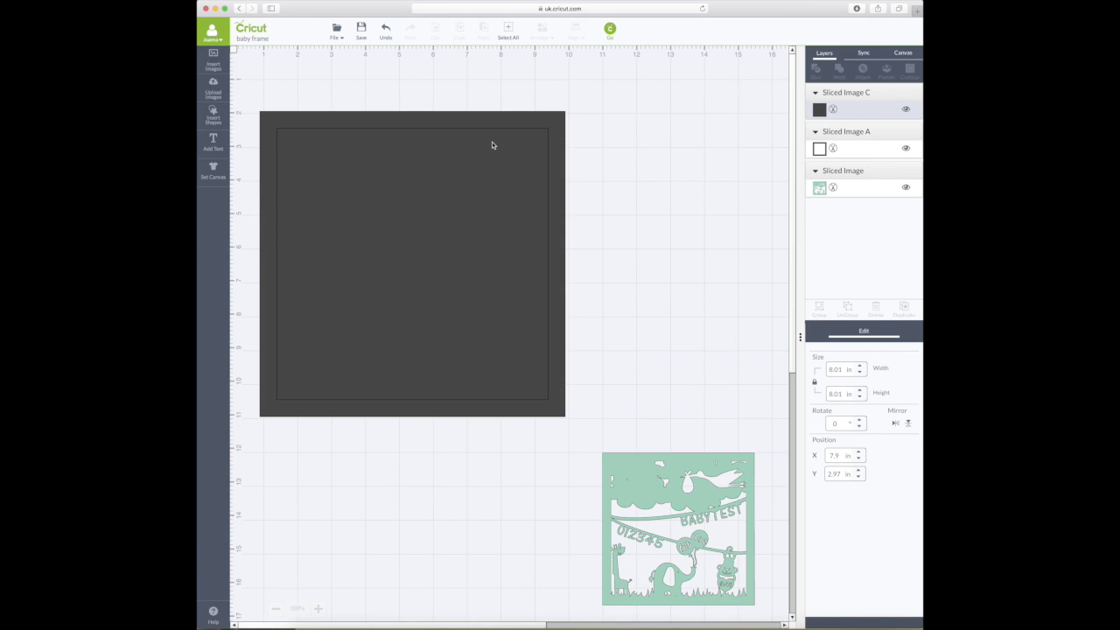
pyautogui.click(429, 173)
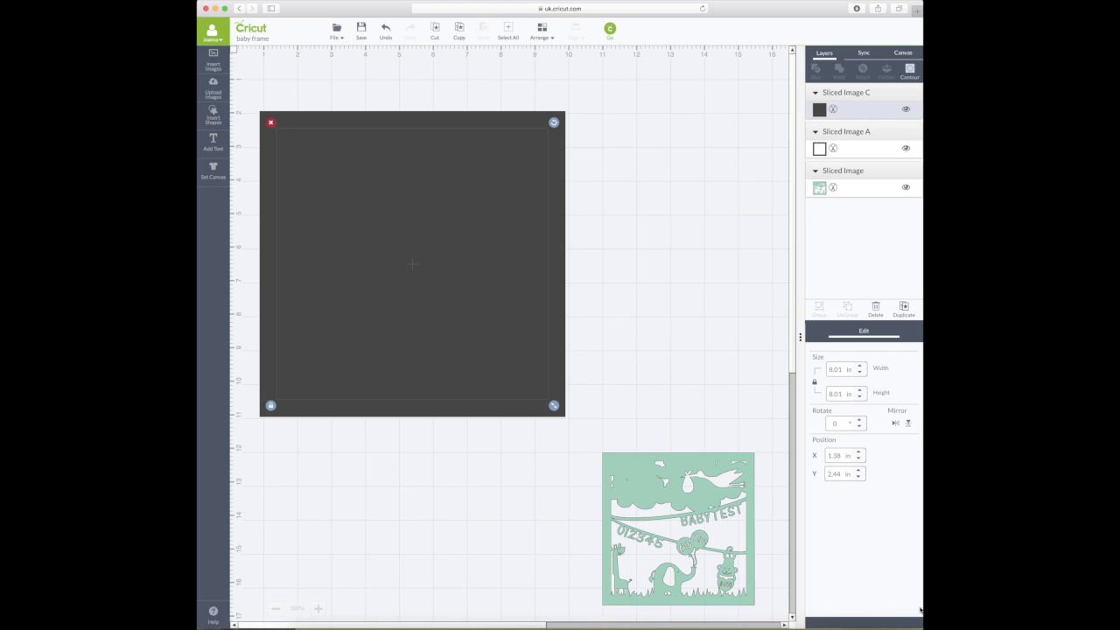
pyautogui.click(878, 308)
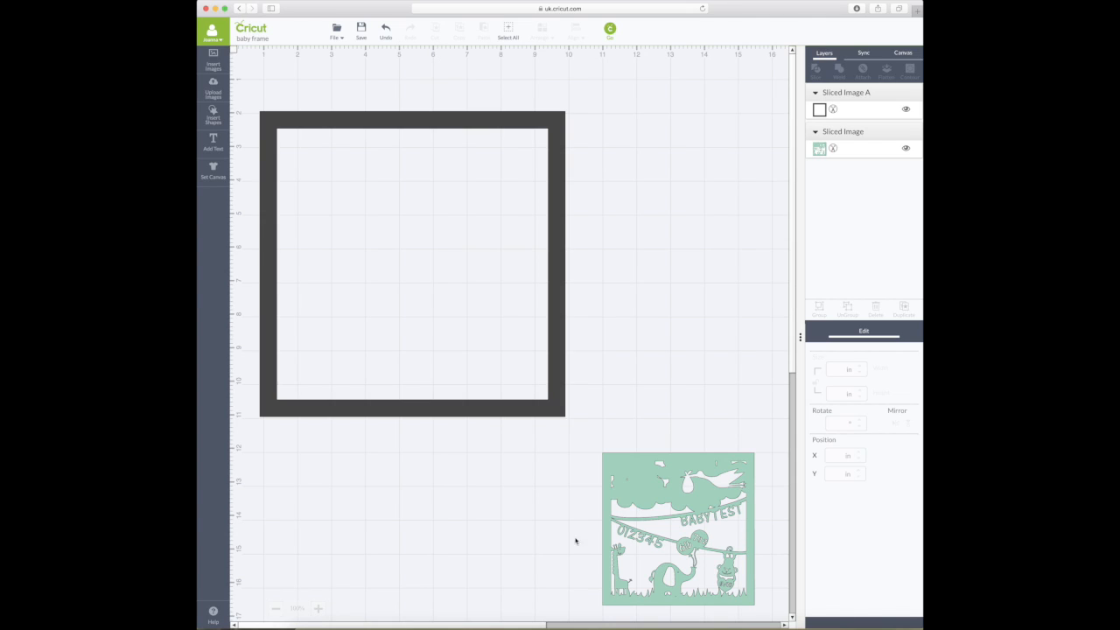
# - Insert a circle and size it to about 4 in
pyautogui.click(213, 118)
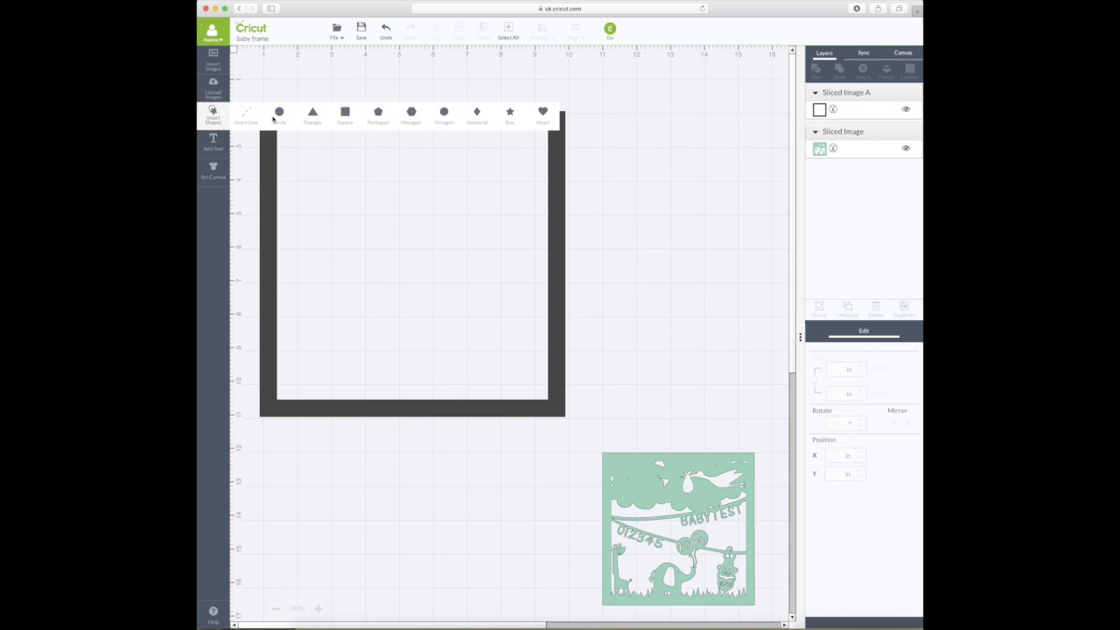
pyautogui.click(279, 115)
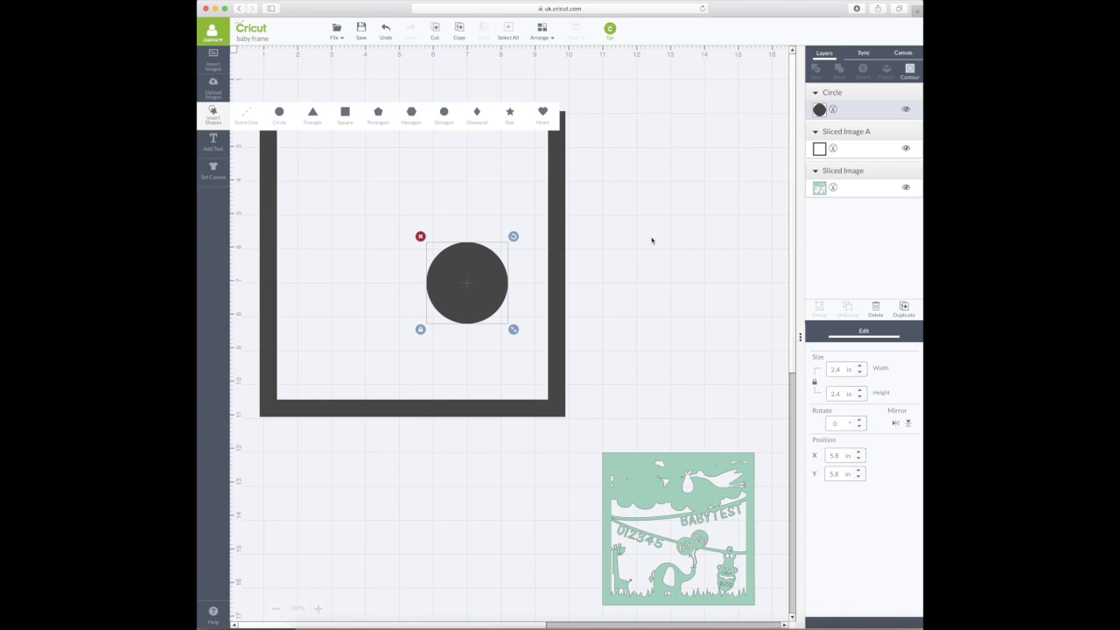
pyautogui.click(651, 240)
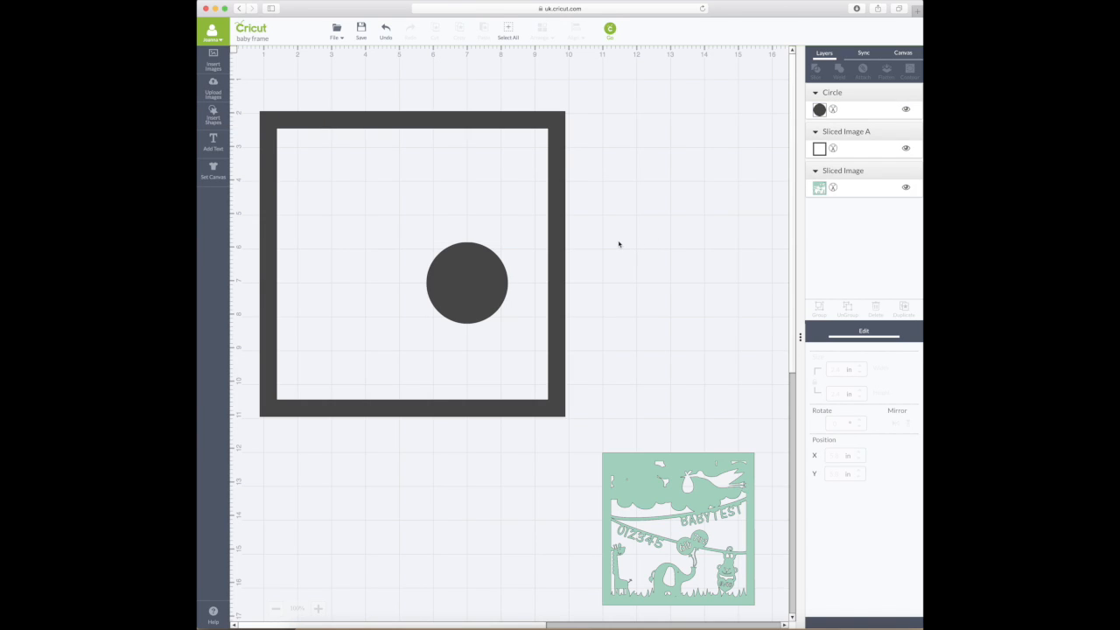
pyautogui.click(475, 289)
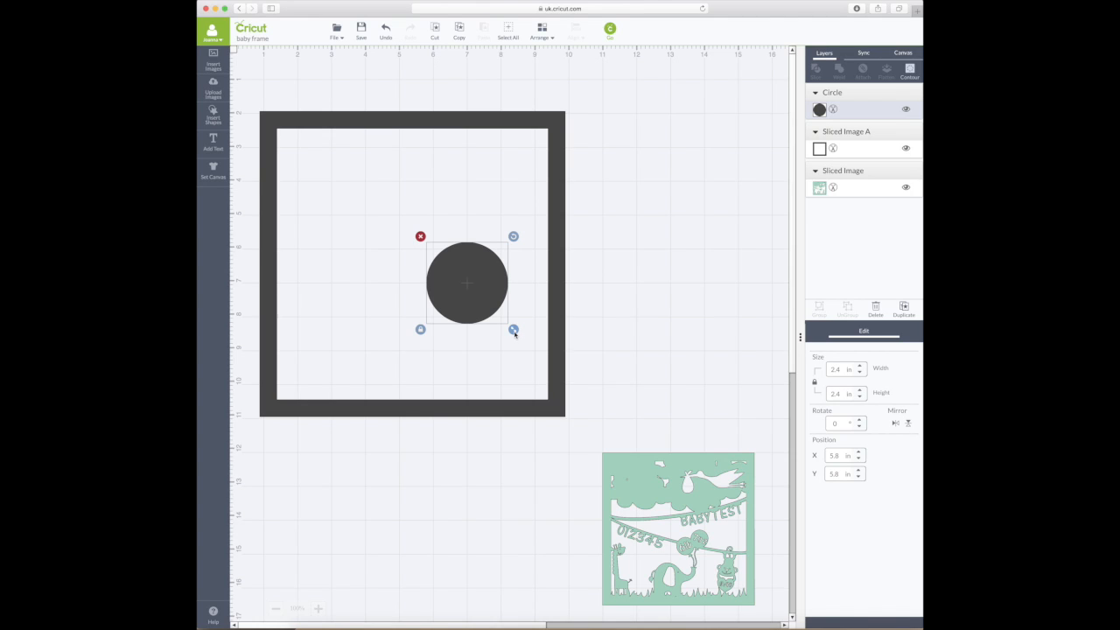
pyautogui.moveTo(513, 330); pyautogui.dragTo(618, 422)
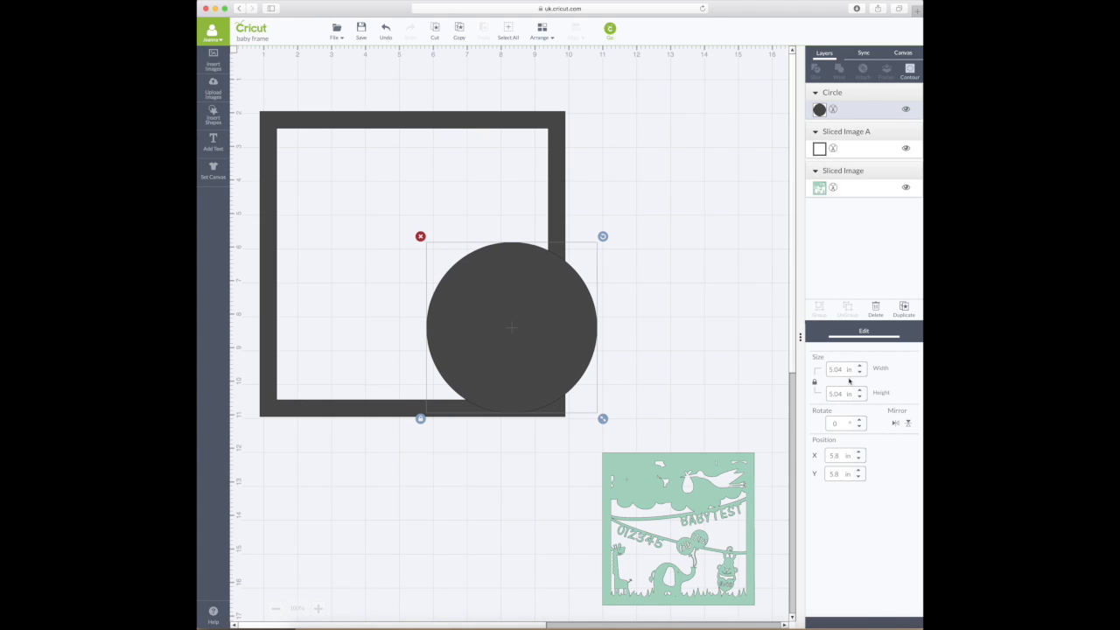
pyautogui.moveTo(606, 421); pyautogui.dragTo(571, 392)
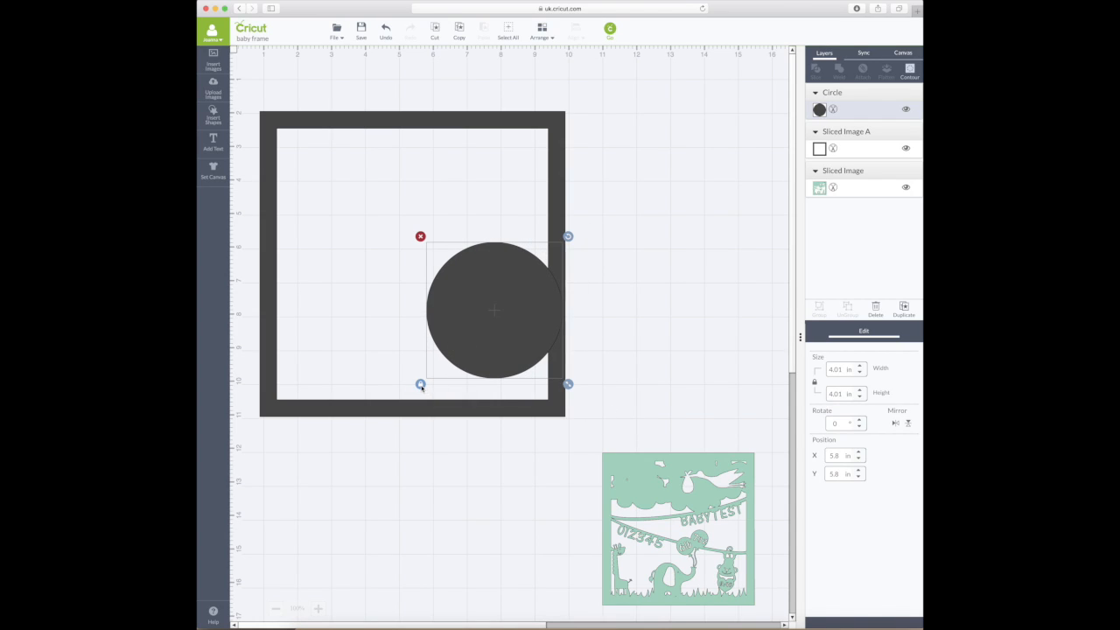
# - Unlock proportions and stretch the circle into an 8.67 × 1.52 in ellipse across the frame's top
pyautogui.click(421, 386)
pyautogui.moveTo(573, 388); pyautogui.dragTo(644, 434)
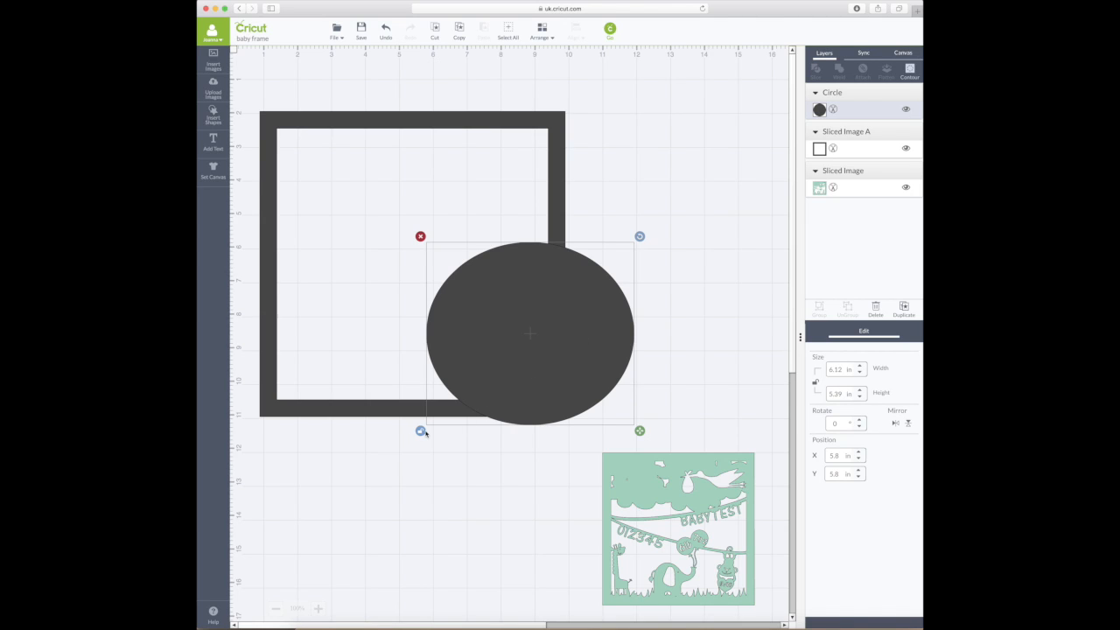
pyautogui.moveTo(507, 376); pyautogui.dragTo(376, 308)
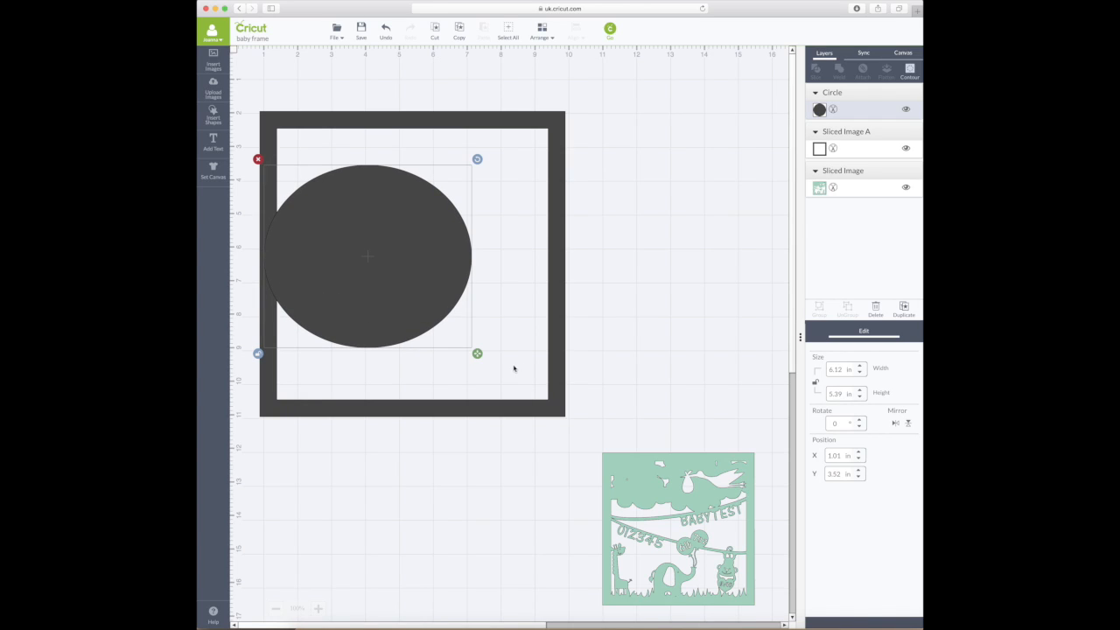
pyautogui.moveTo(477, 353); pyautogui.dragTo(563, 336)
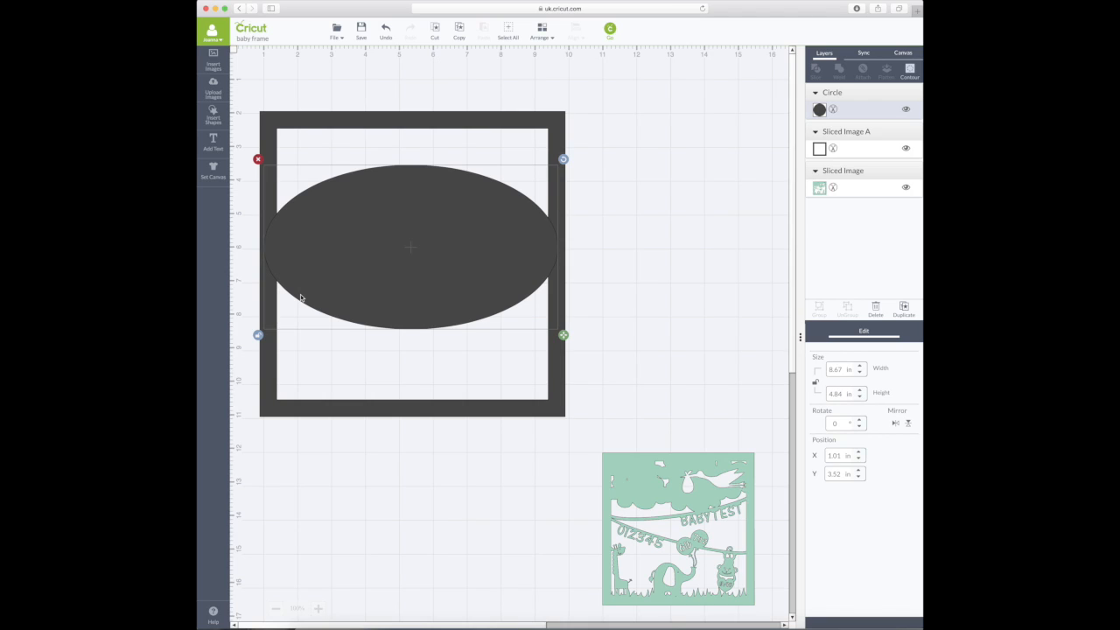
pyautogui.moveTo(564, 336); pyautogui.dragTo(564, 227)
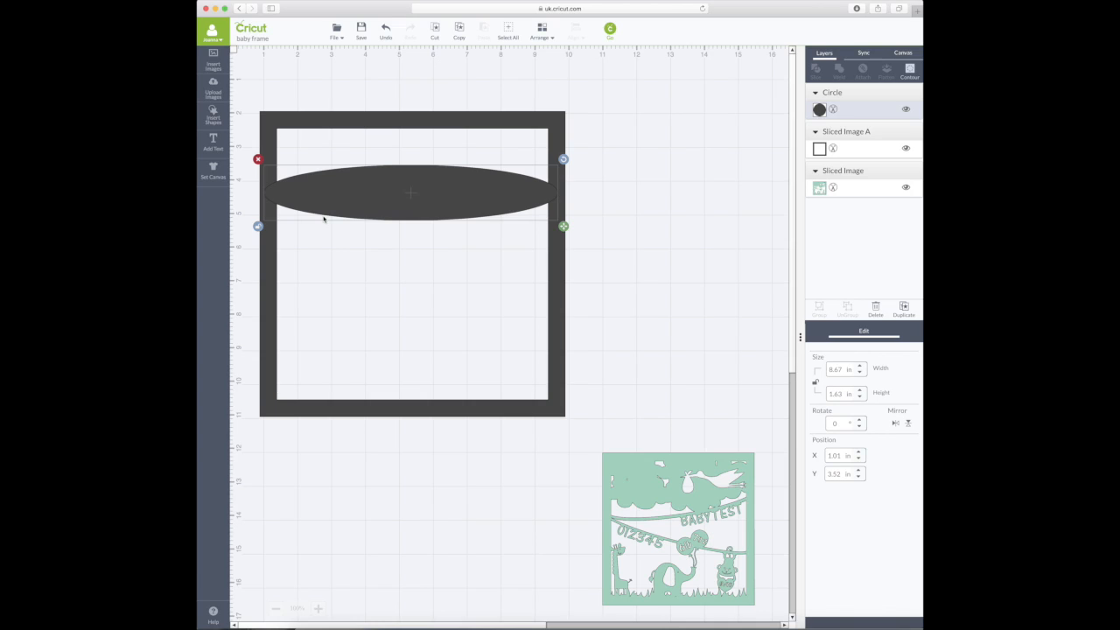
pyautogui.moveTo(563, 226); pyautogui.dragTo(566, 226)
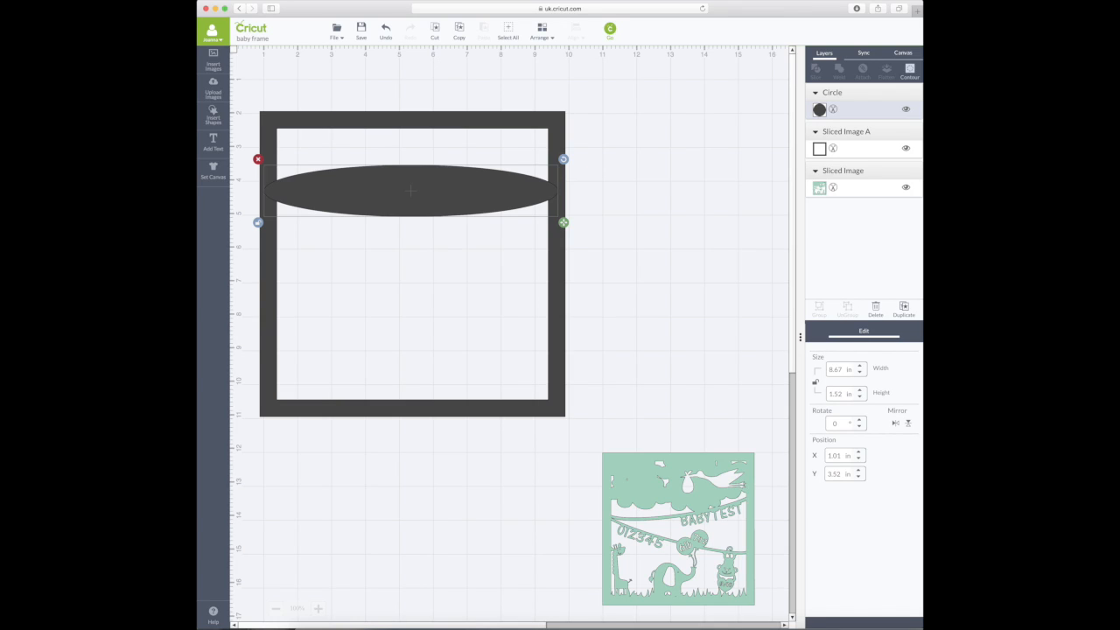
# - Duplicate the ellipse, nudge the copy slightly upward, and select both ellipses
pyautogui.click(904, 308)
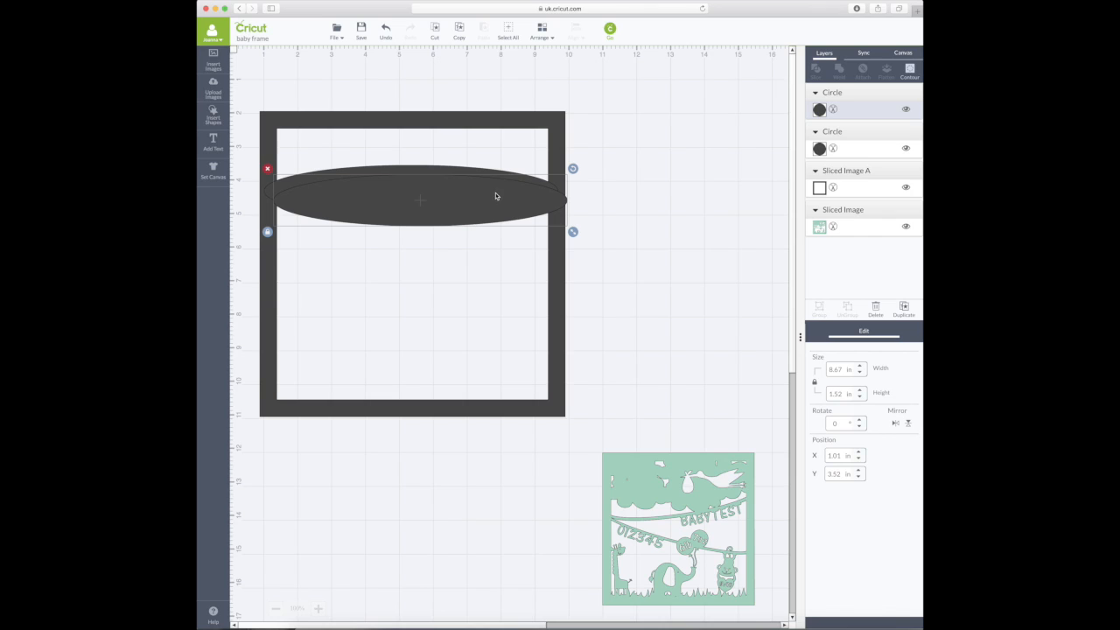
pyautogui.moveTo(493, 220); pyautogui.dragTo(483, 185)
pyautogui.scroll(-1, 483, 207)
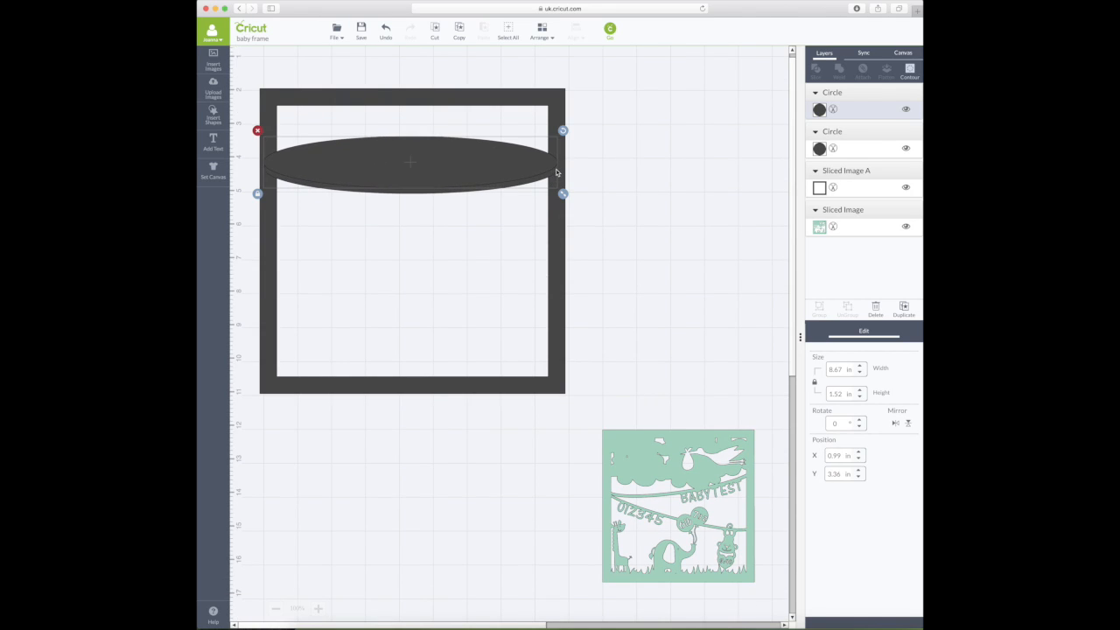
pyautogui.click(656, 183)
pyautogui.scroll(-1, 652, 182)
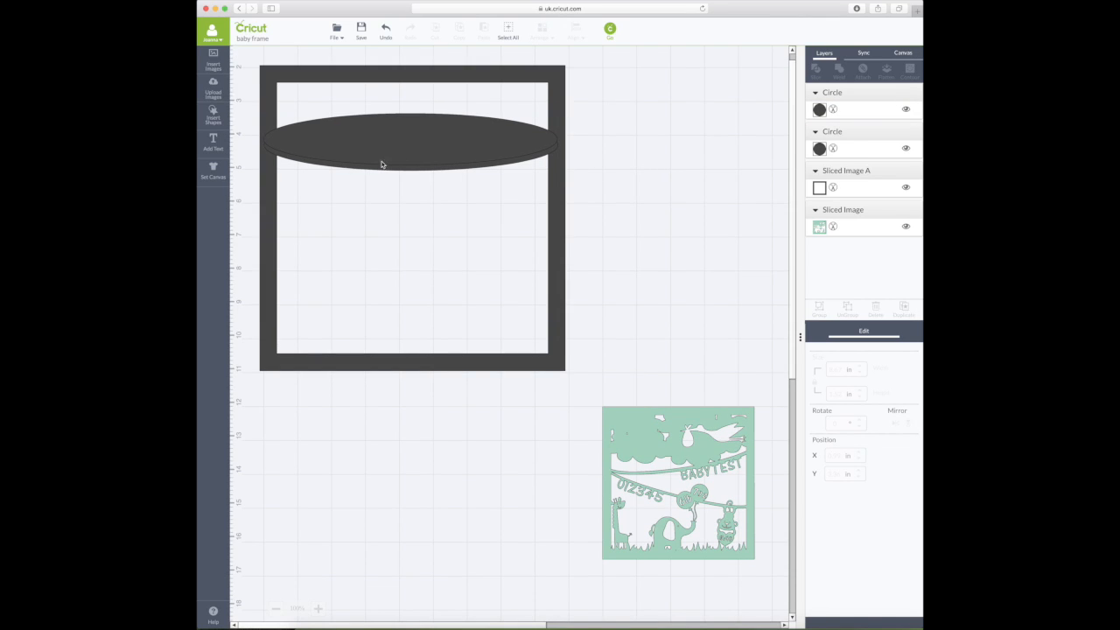
pyautogui.scroll(2, 266, 149)
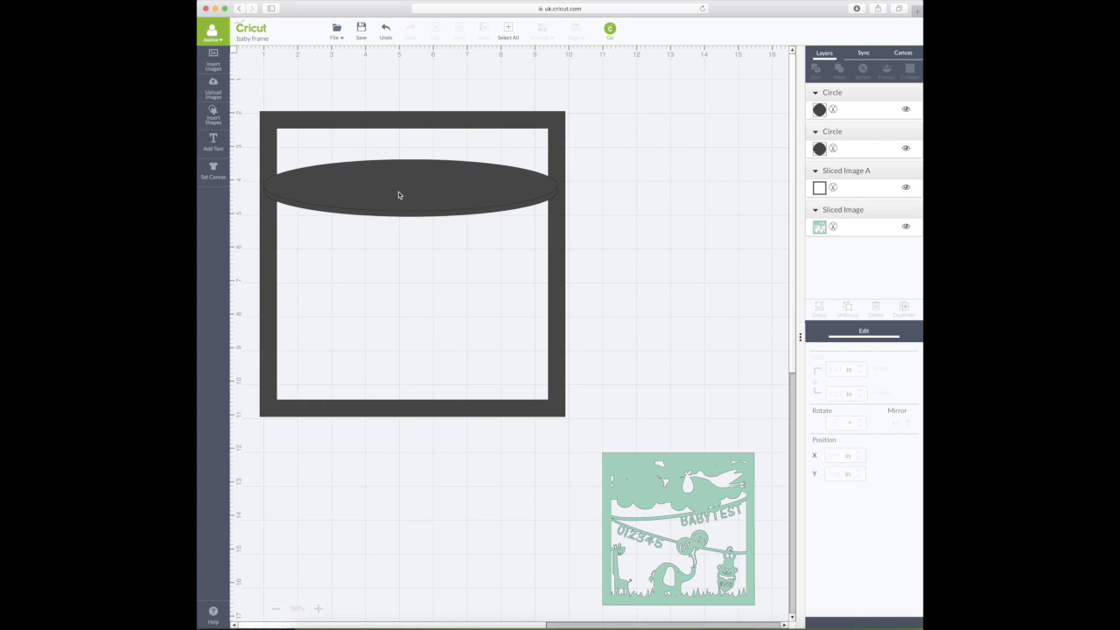
pyautogui.click(417, 213)
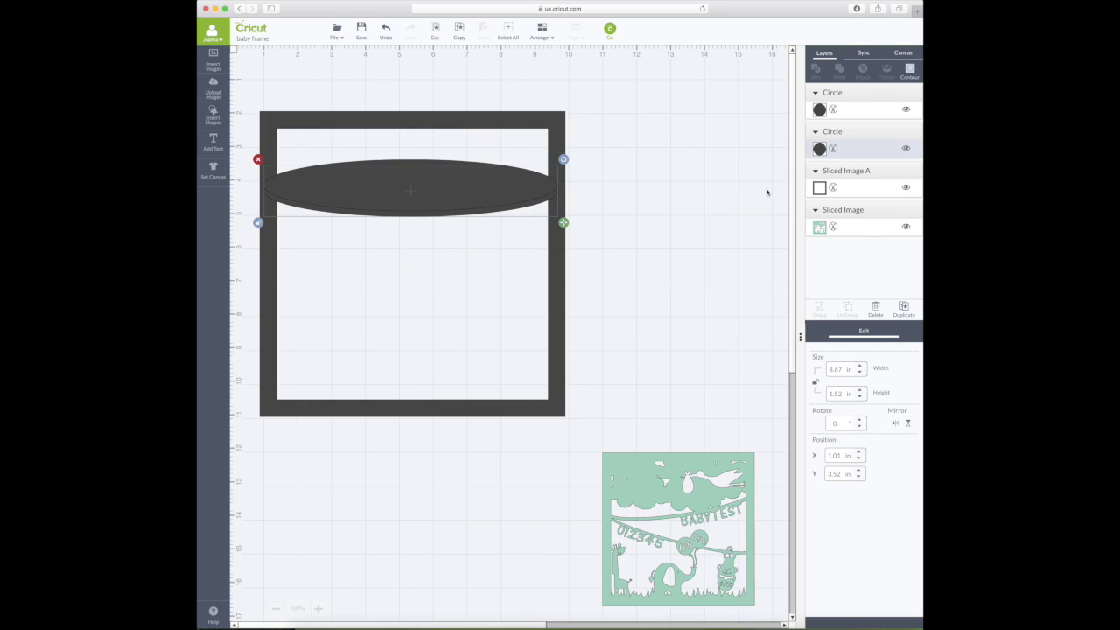
pyautogui.keyDown('shift'); pyautogui.click(452, 162); pyautogui.keyUp('shift')
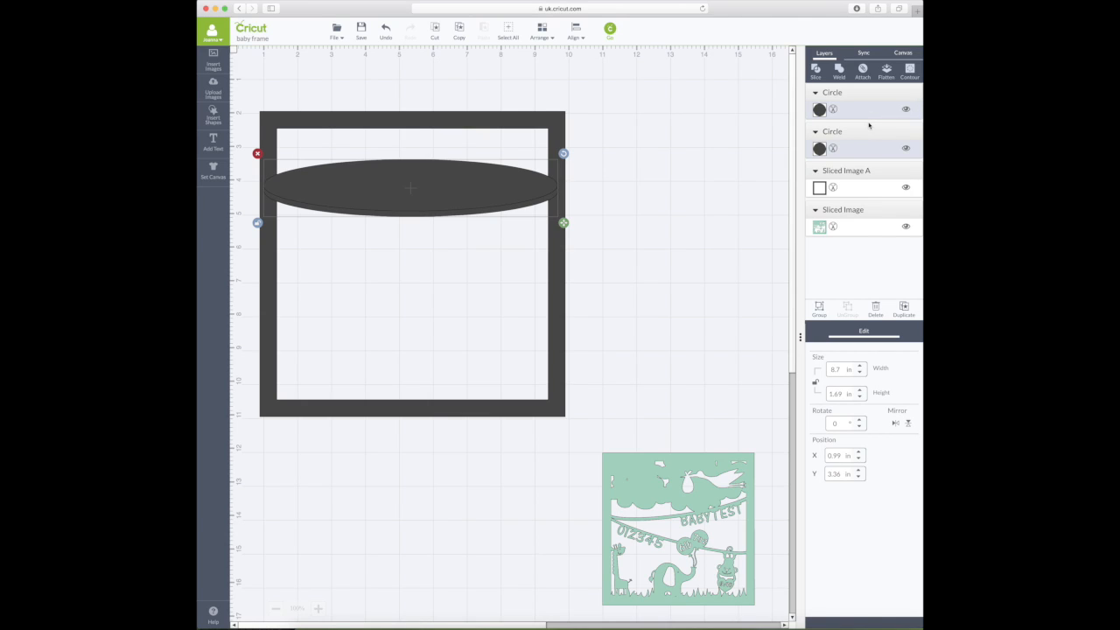
pyautogui.click(816, 72)
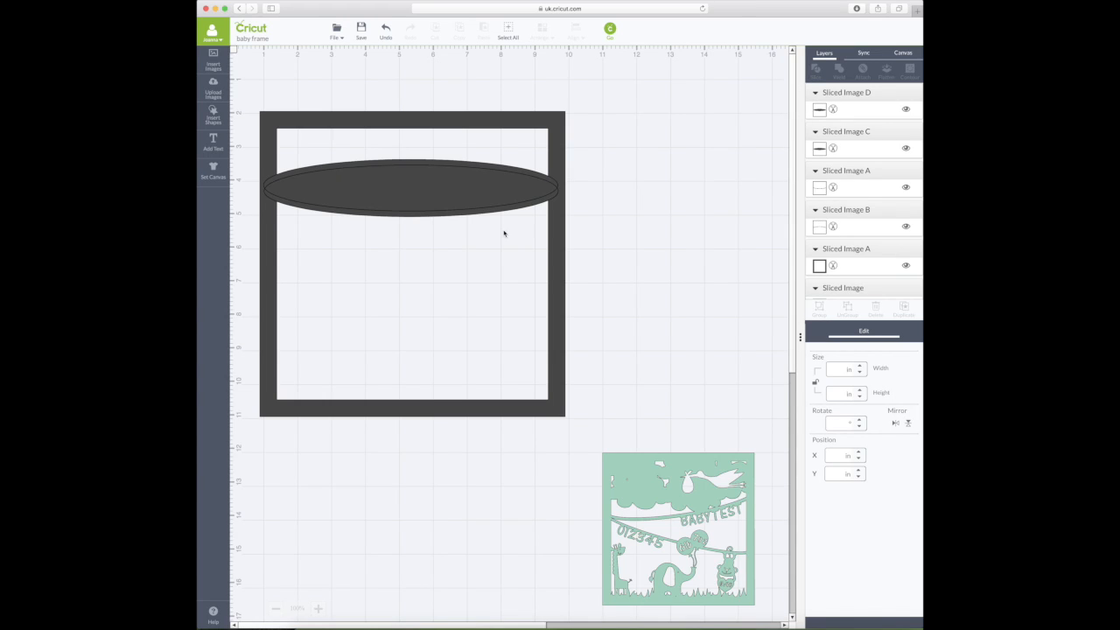
pyautogui.scroll(-2, 539, 250)
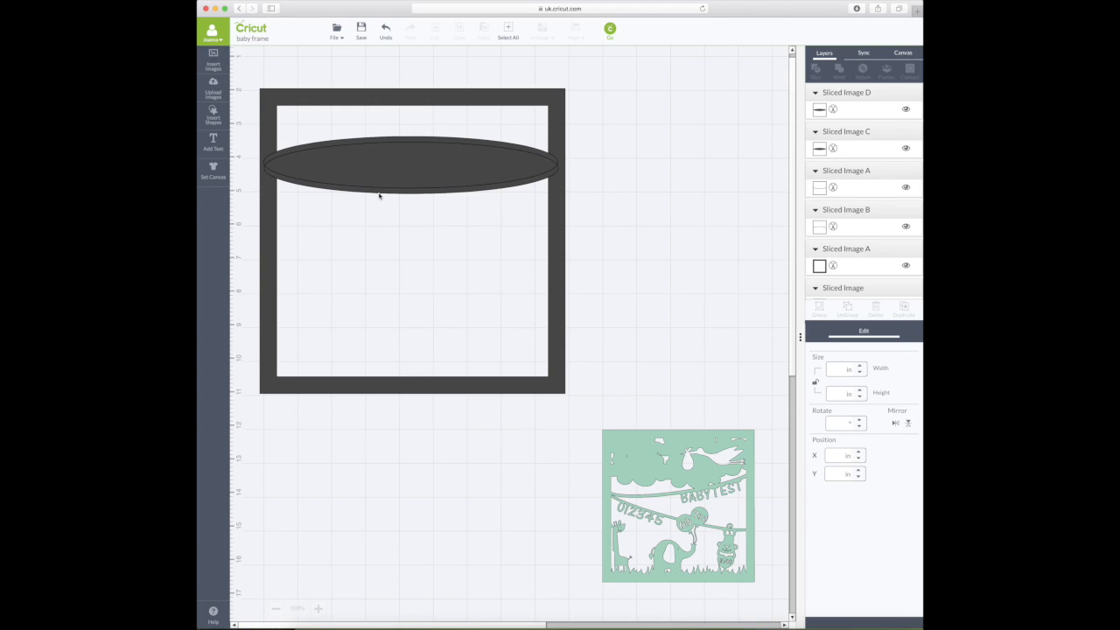
pyautogui.click(357, 167)
pyautogui.click(258, 137)
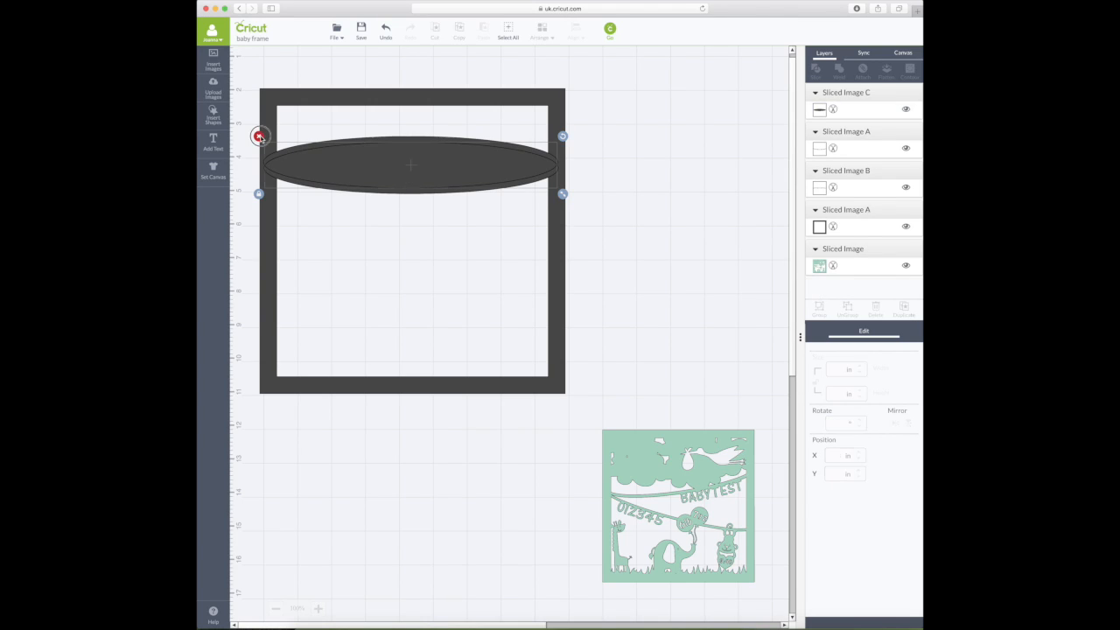
pyautogui.click(258, 136)
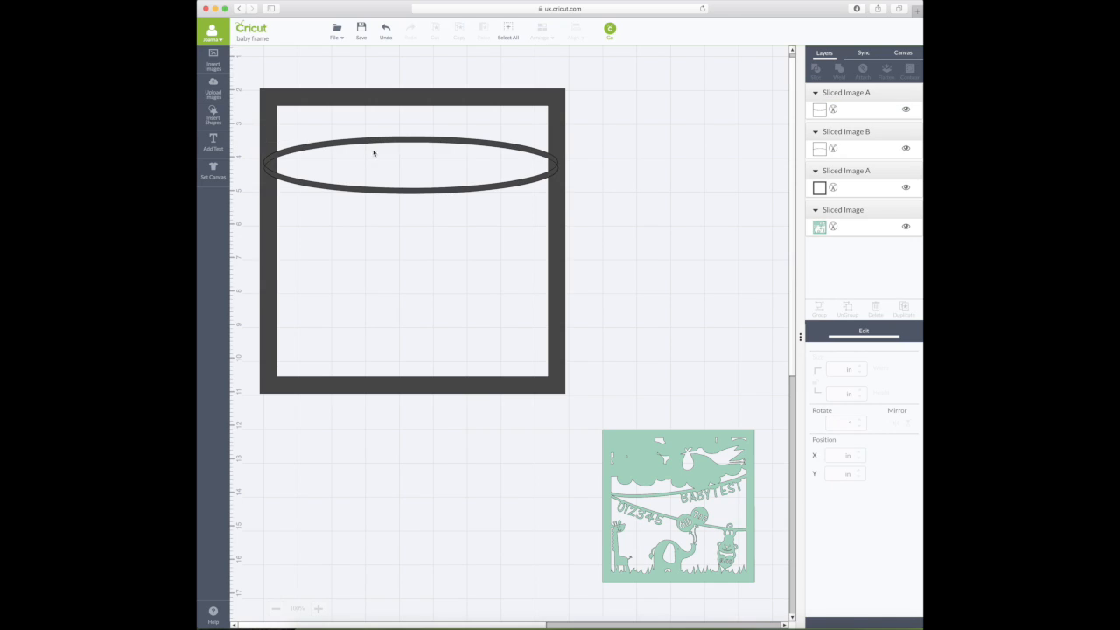
pyautogui.click(422, 140)
pyautogui.click(257, 130)
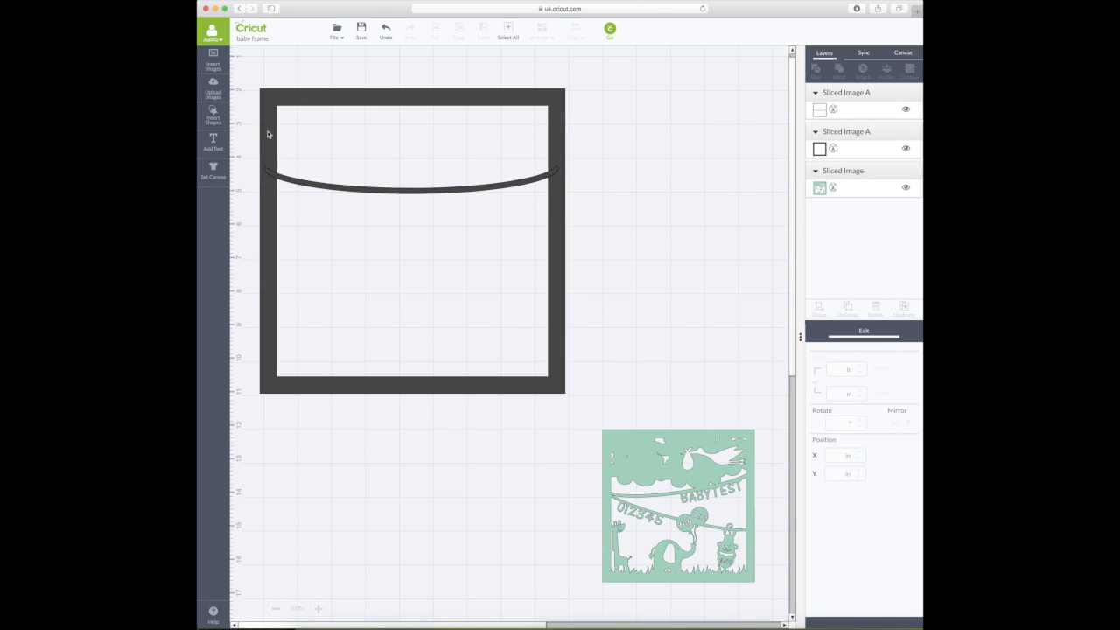
pyautogui.click(433, 191)
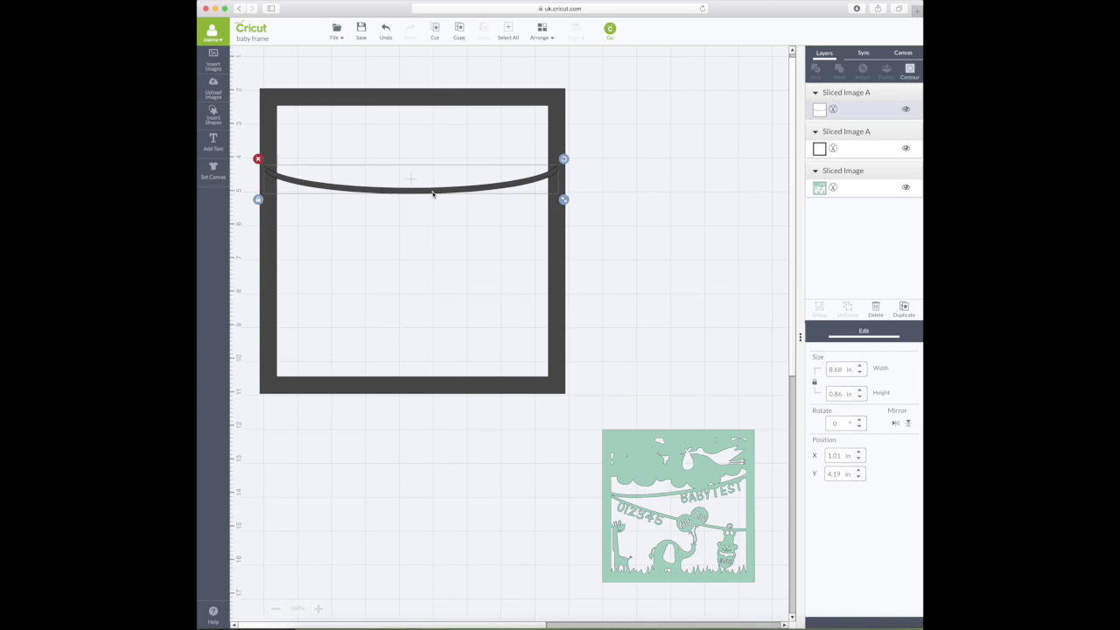
# - Duplicate the arc, move the copy lower, and rotate it 15° then ease it to 10°
pyautogui.click(905, 310)
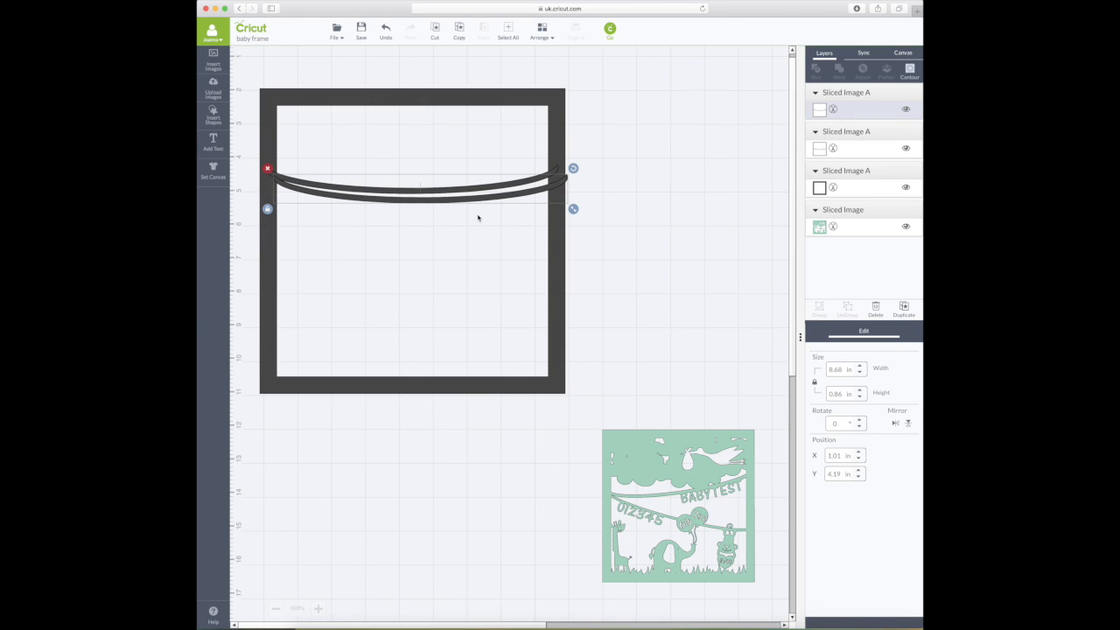
pyautogui.scroll(-1, 473, 210)
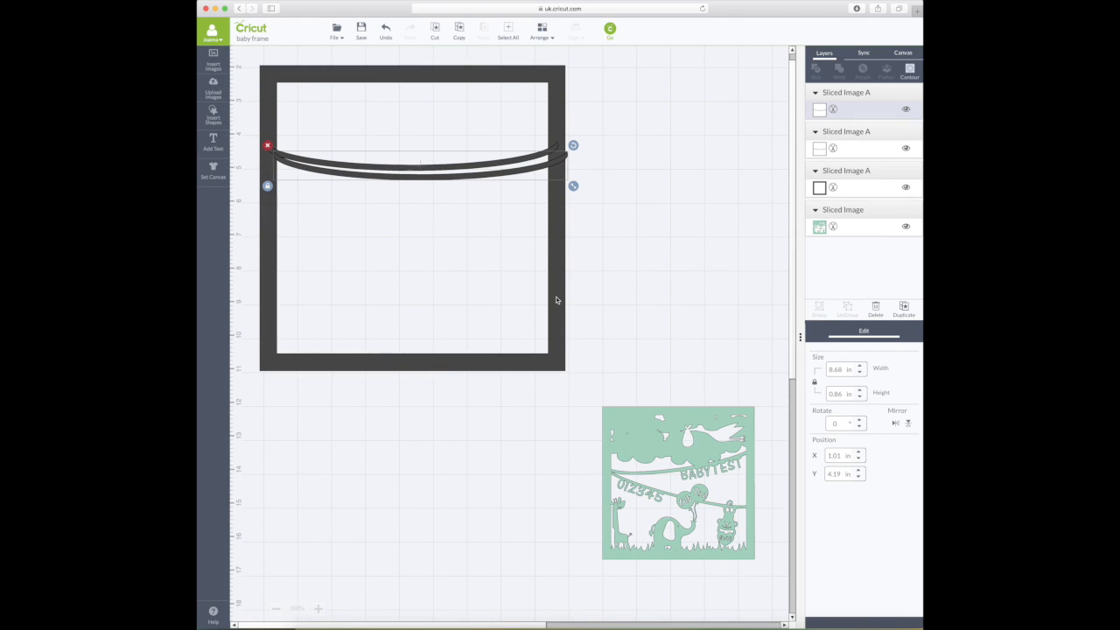
pyautogui.scroll(2, 558, 300)
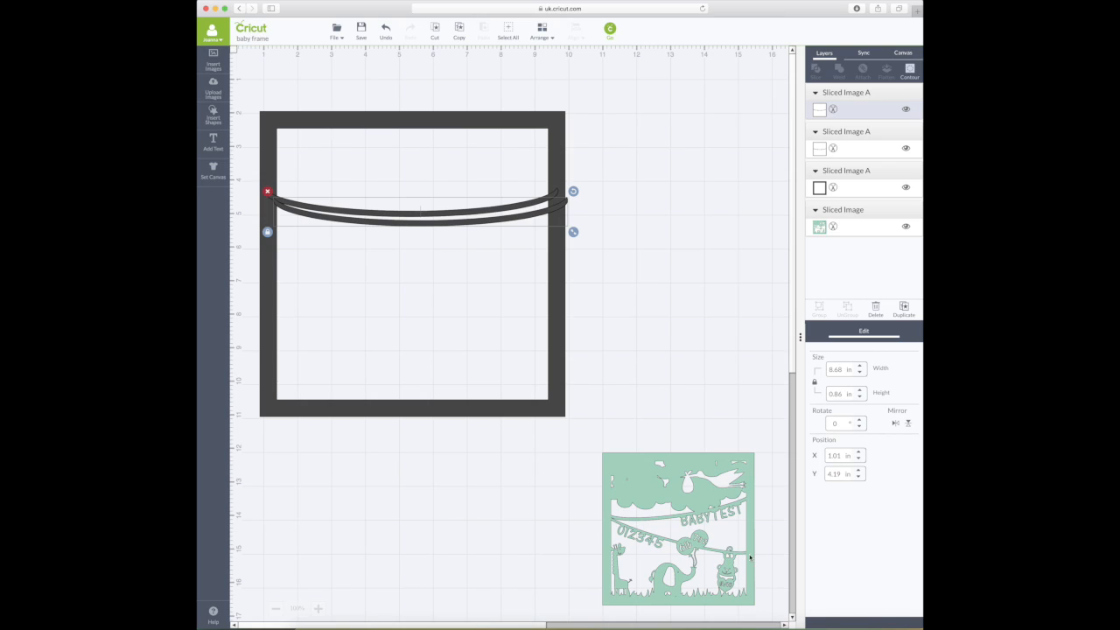
pyautogui.moveTo(482, 225); pyautogui.dragTo(479, 277)
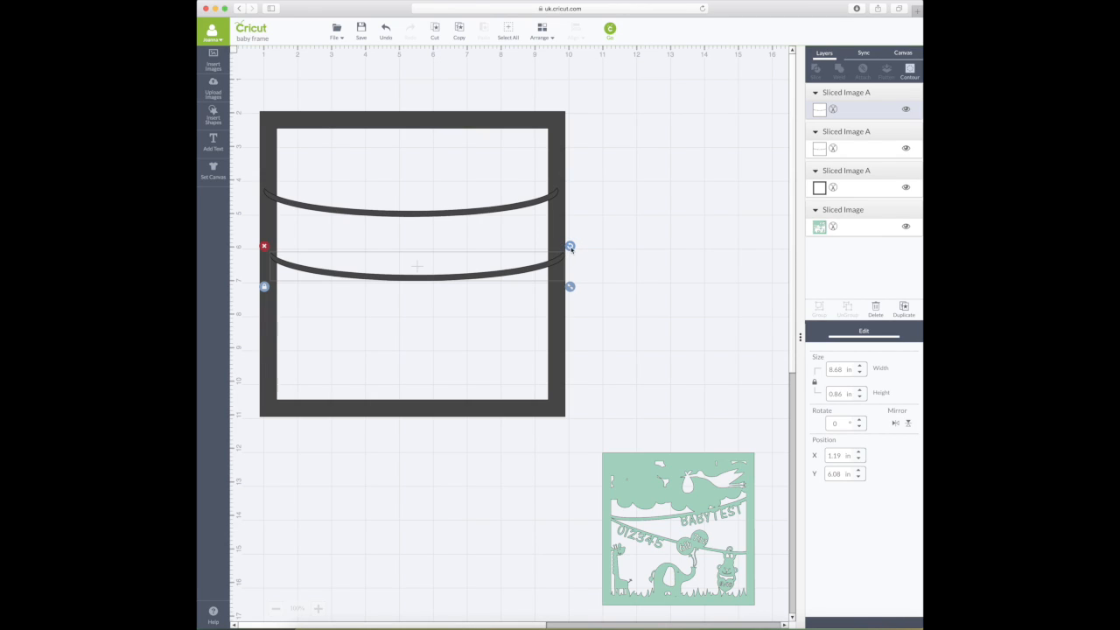
pyautogui.moveTo(569, 247); pyautogui.dragTo(565, 274)
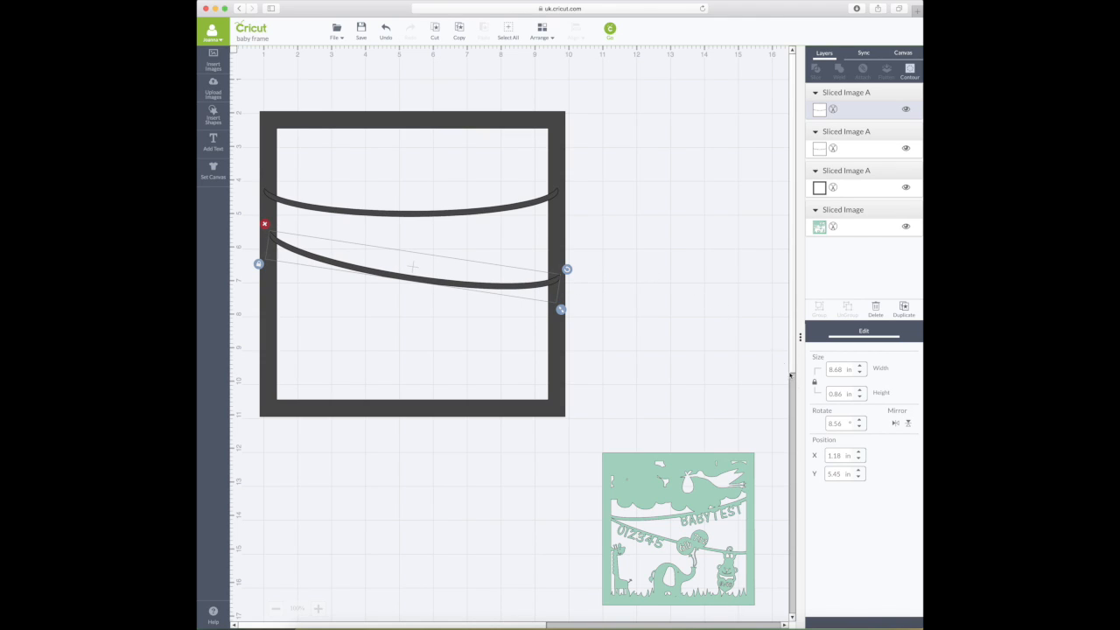
pyautogui.moveTo(843, 424); pyautogui.dragTo(827, 425)
pyautogui.write('15')
pyautogui.press('Return')
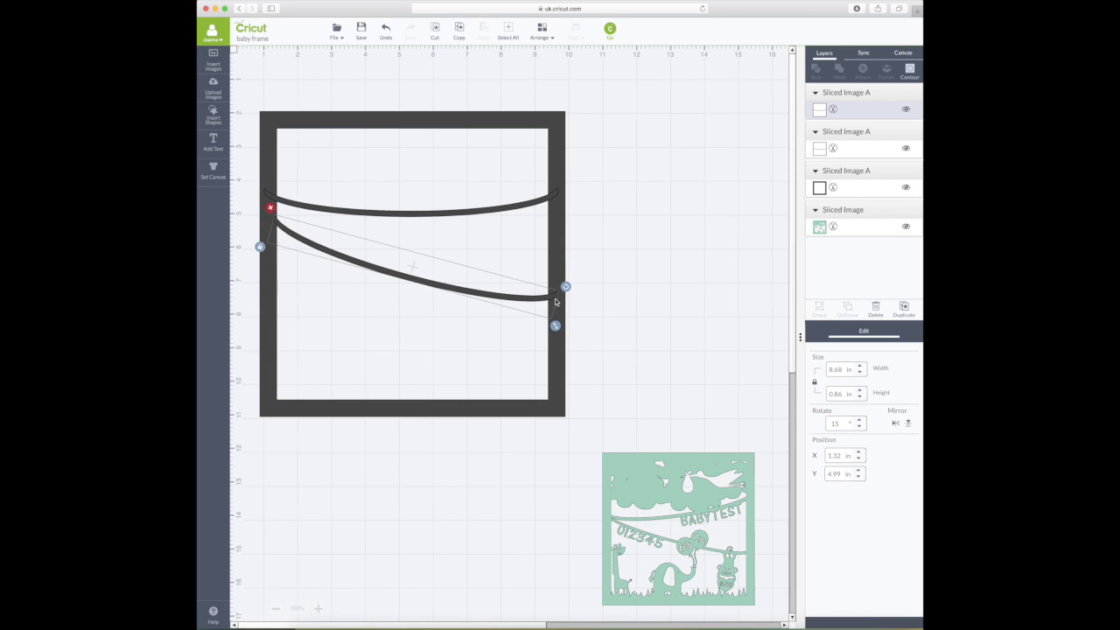
pyautogui.moveTo(567, 288); pyautogui.dragTo(567, 274)
# - Tilt the upper arc the opposite way and lower it slightly so the arcs cross
pyautogui.click(405, 211)
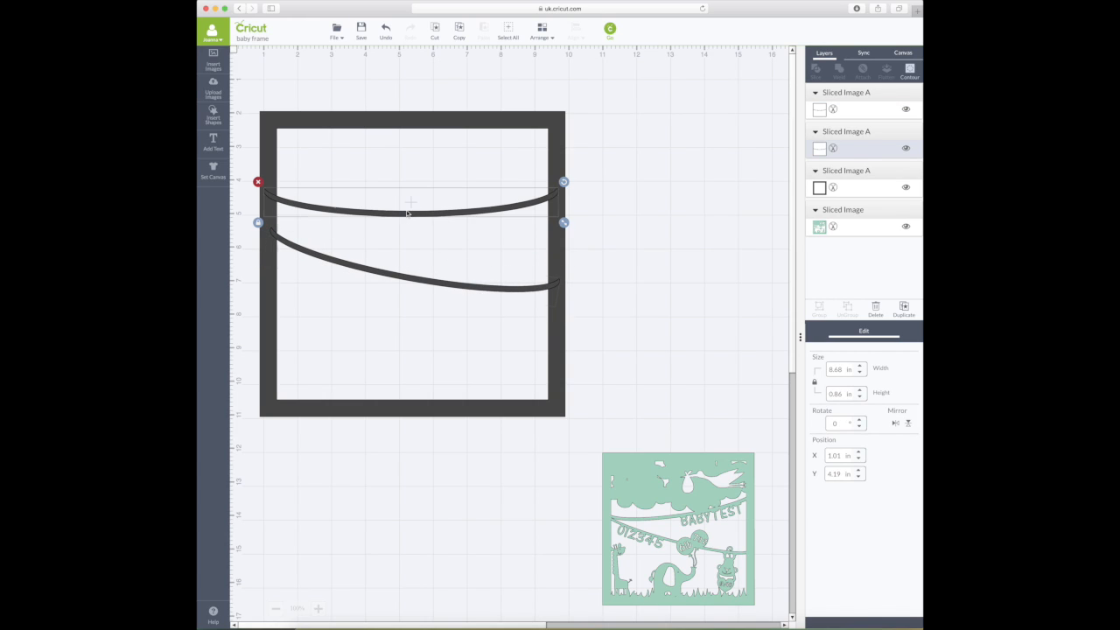
pyautogui.moveTo(563, 182); pyautogui.dragTo(560, 162)
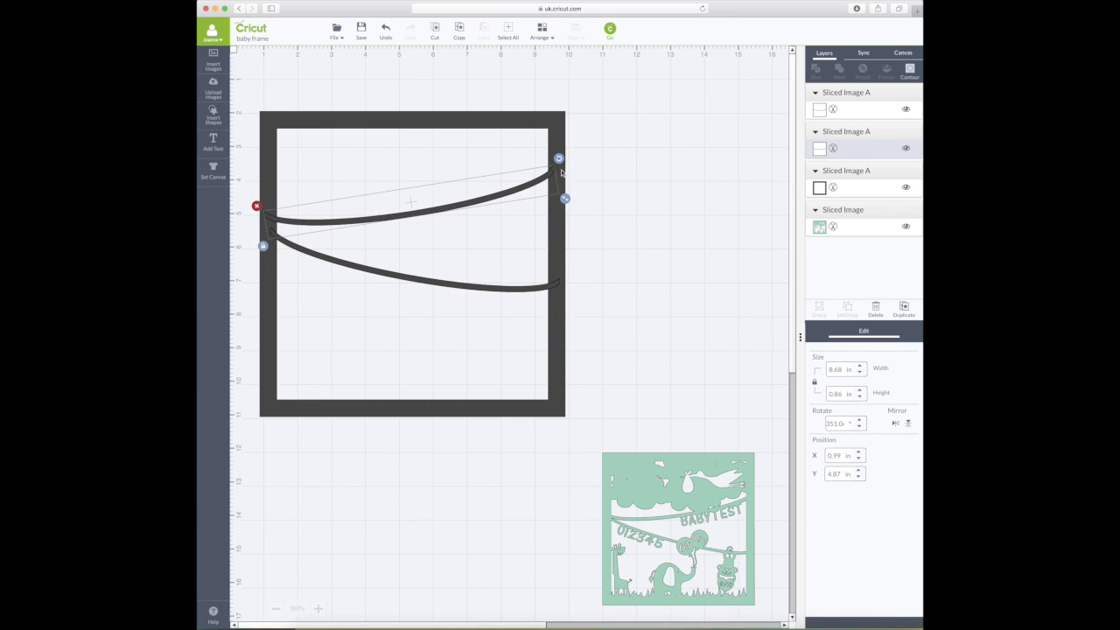
pyautogui.moveTo(463, 211); pyautogui.dragTo(468, 224)
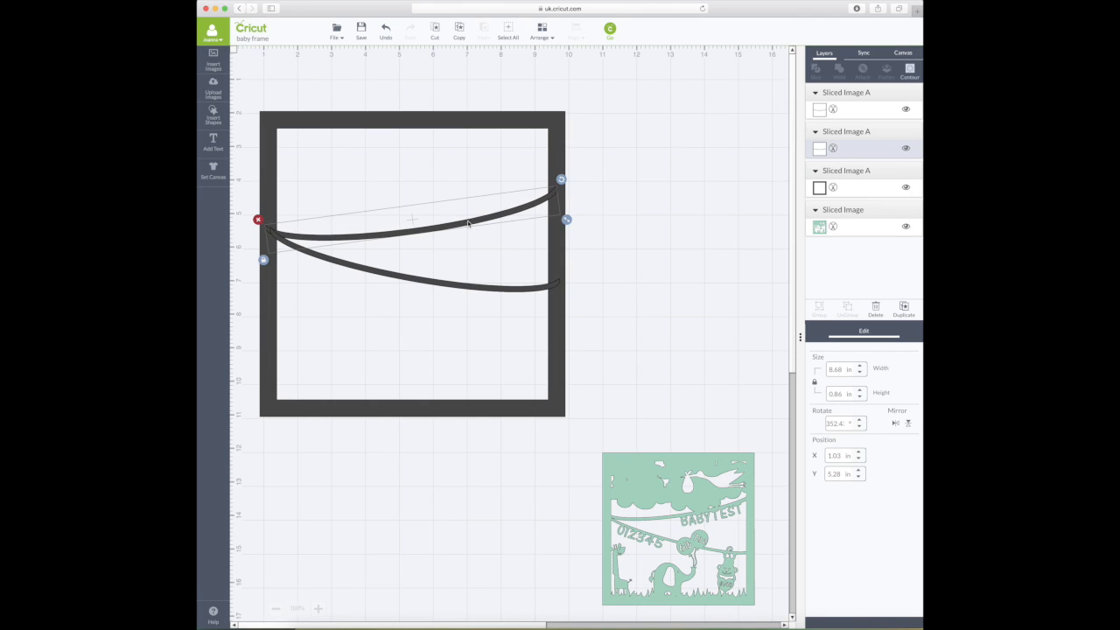
pyautogui.click(679, 251)
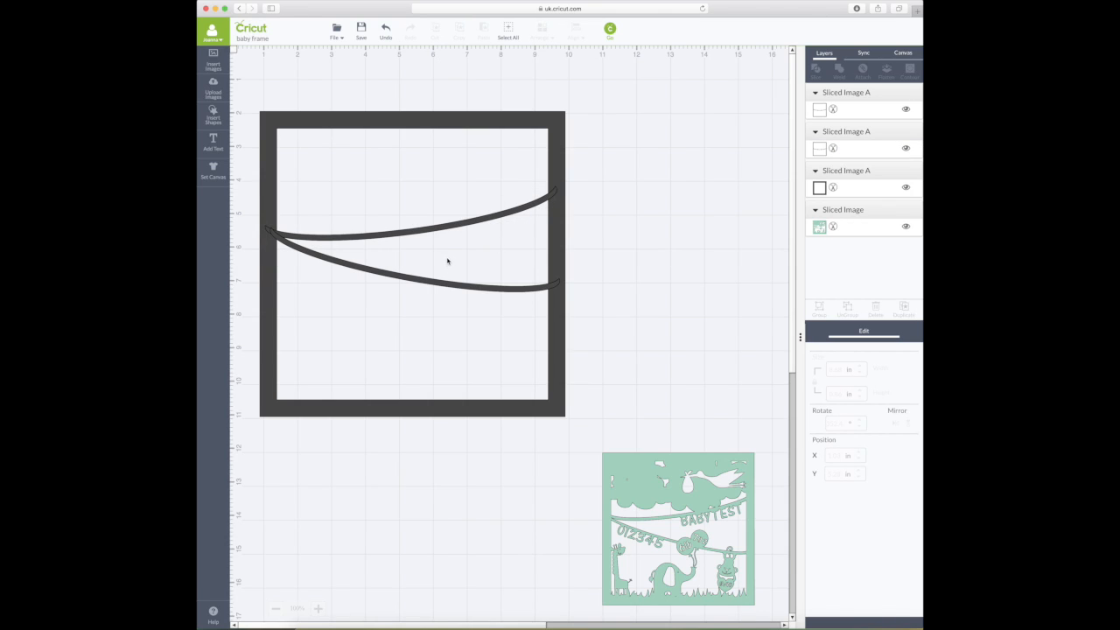
pyautogui.scroll(-1, 452, 250)
pyautogui.scroll(1, 459, 250)
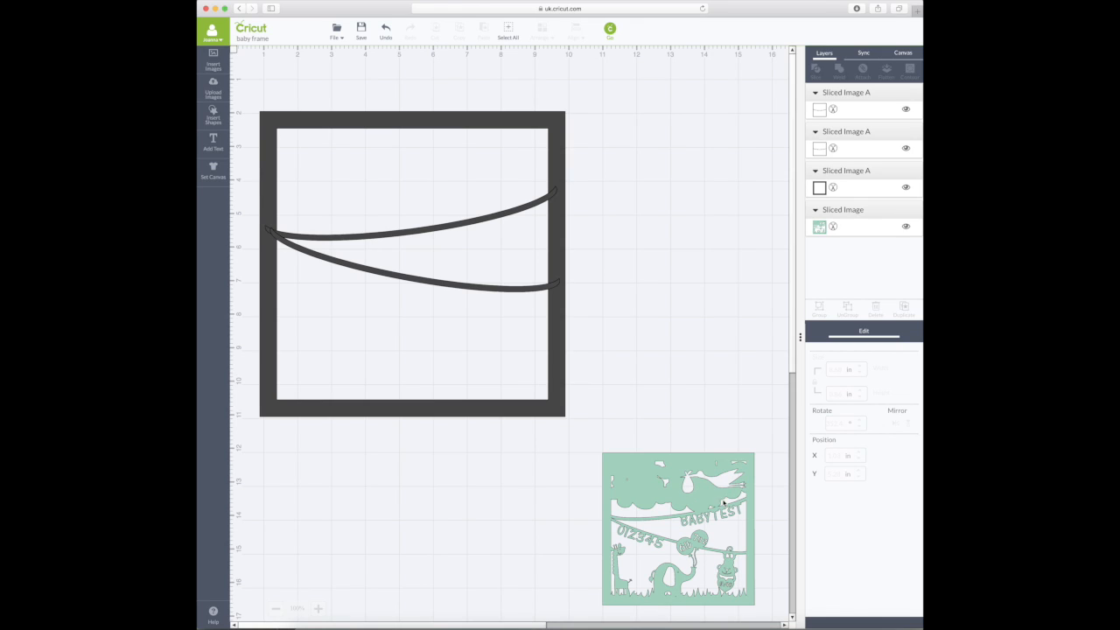
# - Search the image library for 'cloud' and select the light-blue Cloud image
pyautogui.click(214, 65)
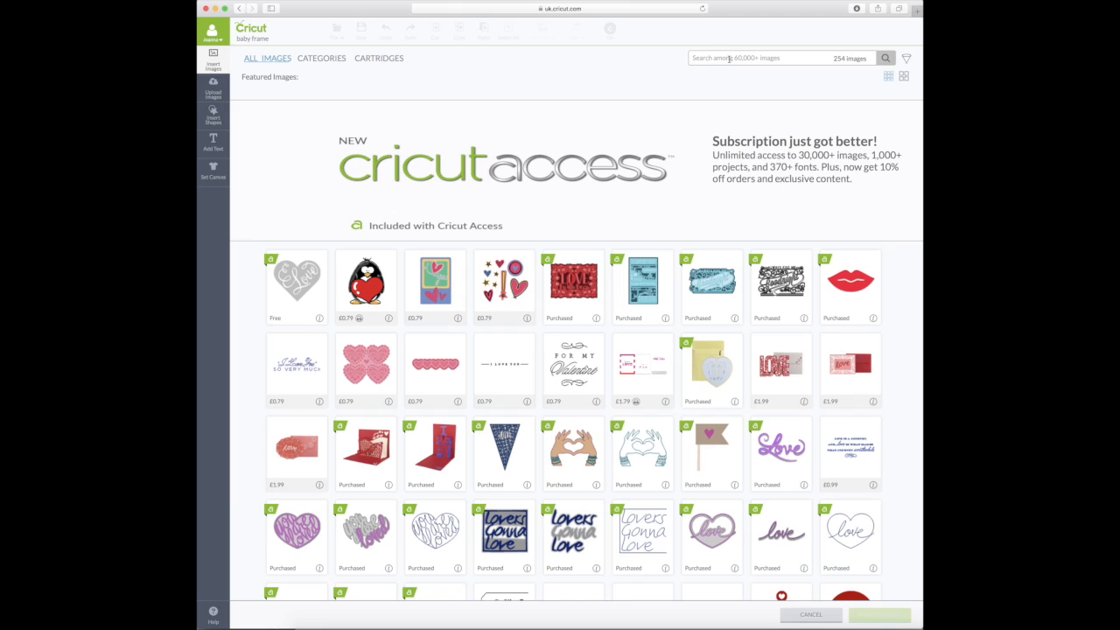
pyautogui.click(728, 58)
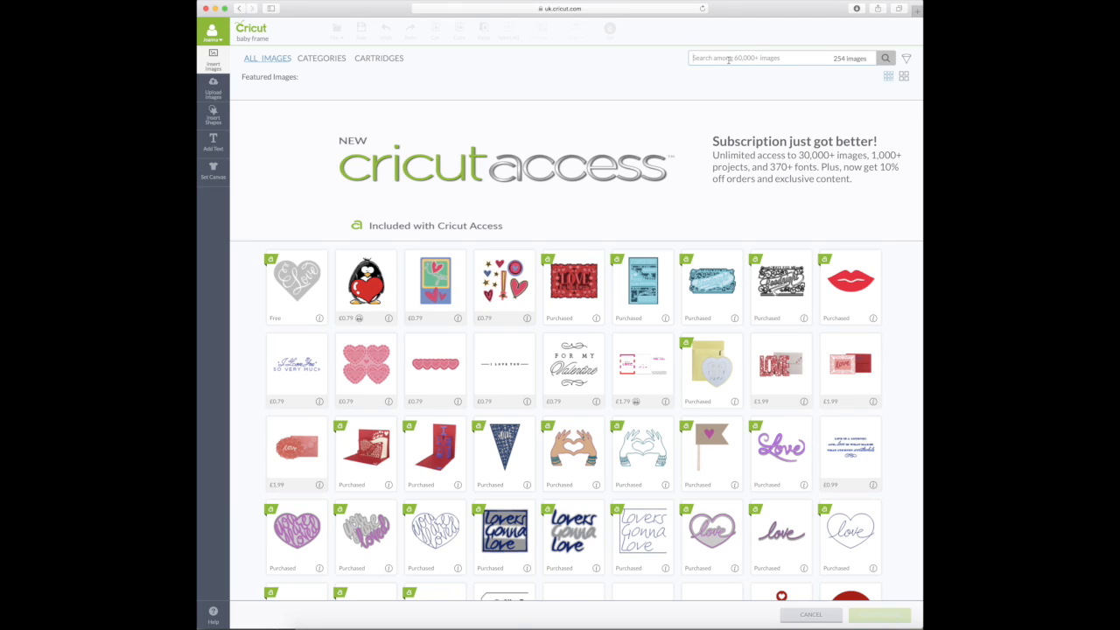
pyautogui.write('cloud')
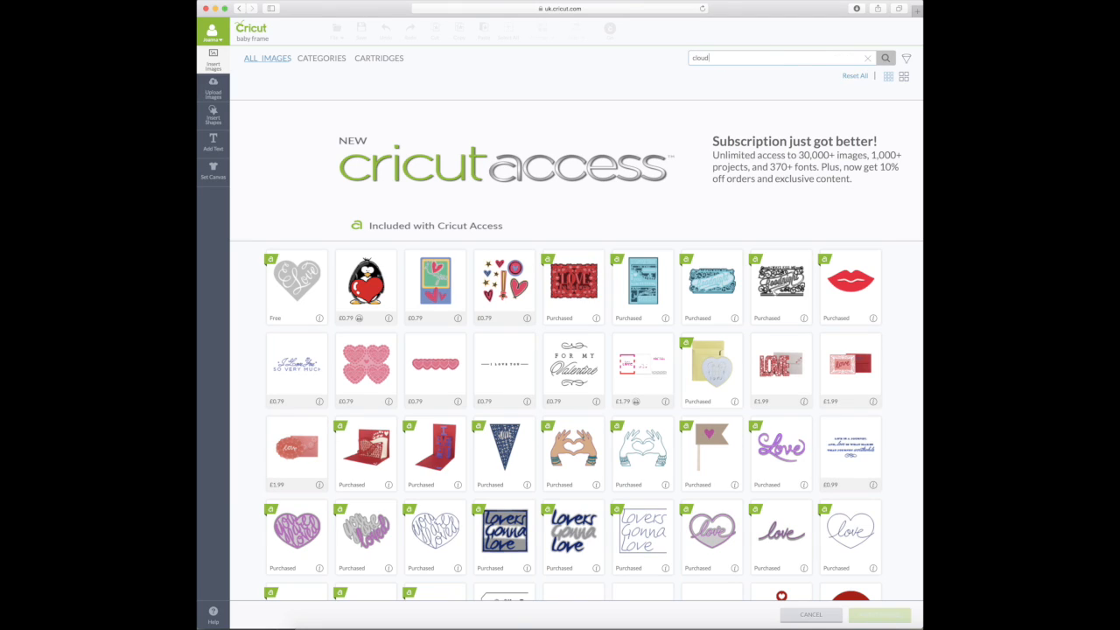
pyautogui.press('Return')
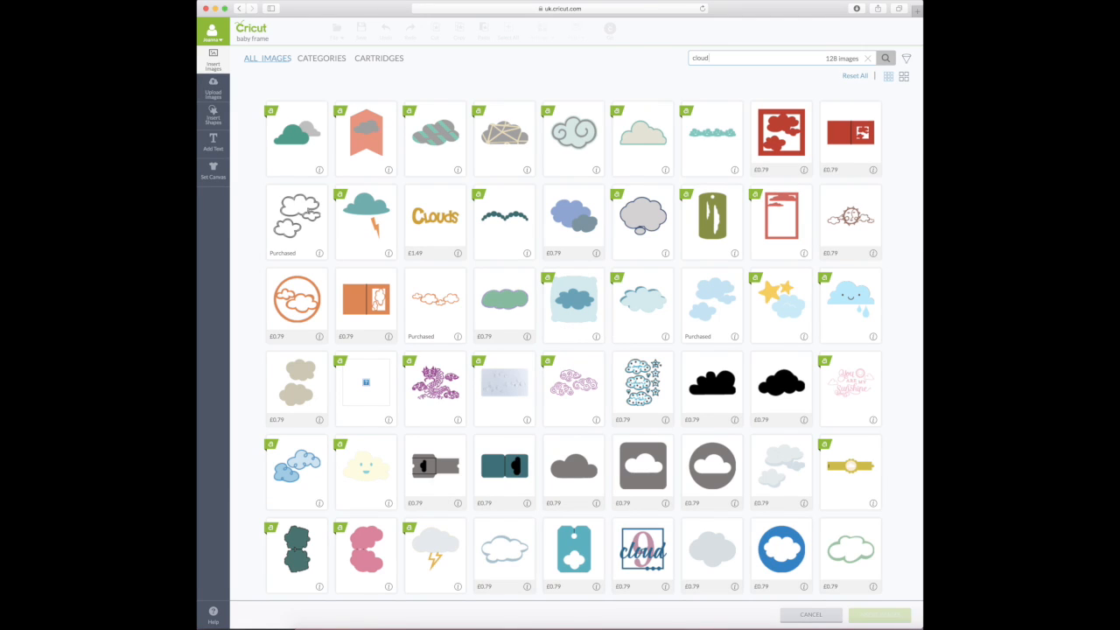
pyautogui.click(665, 336)
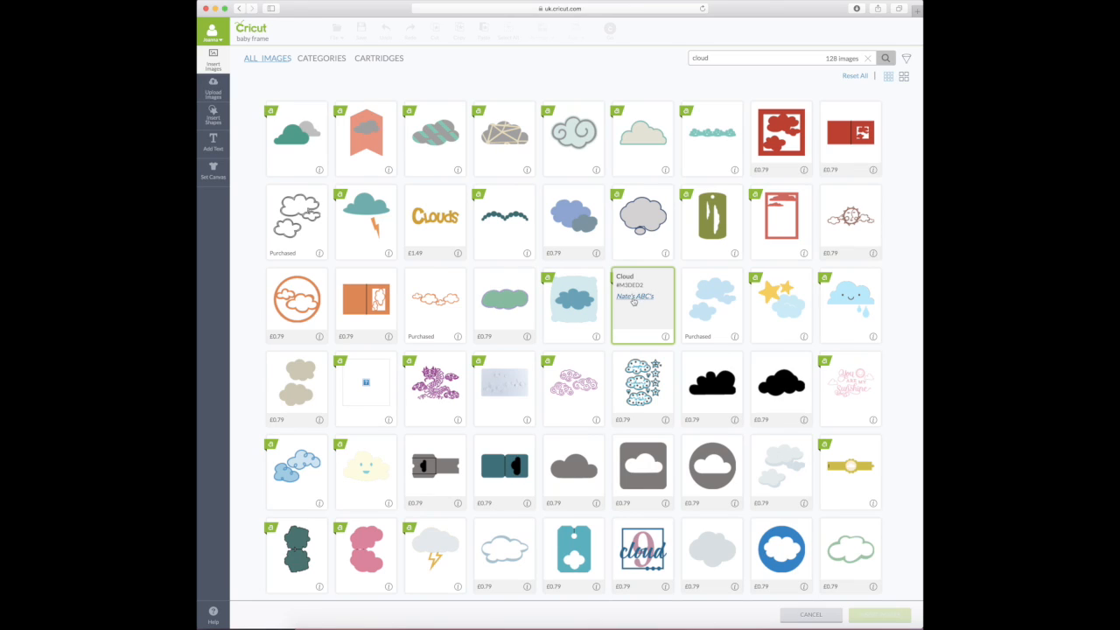
pyautogui.click(666, 337)
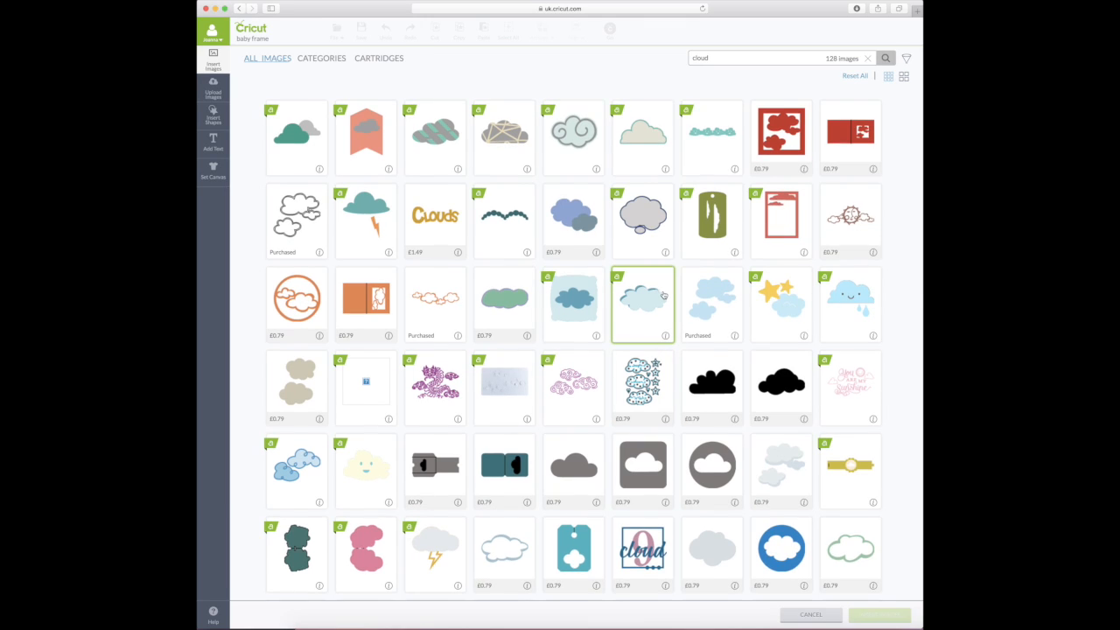
pyautogui.click(664, 296)
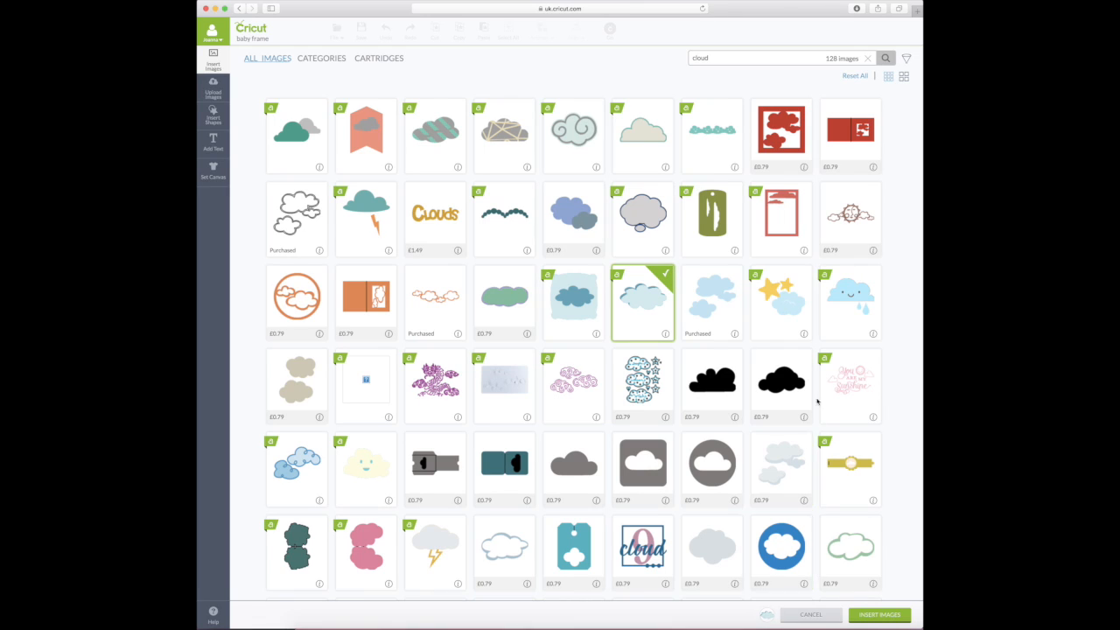
pyautogui.moveTo(792, 58); pyautogui.dragTo(672, 55)
# - Search for 'grass' and add the Grass Border image to the selection
pyautogui.write('grass')
pyautogui.press('Return')
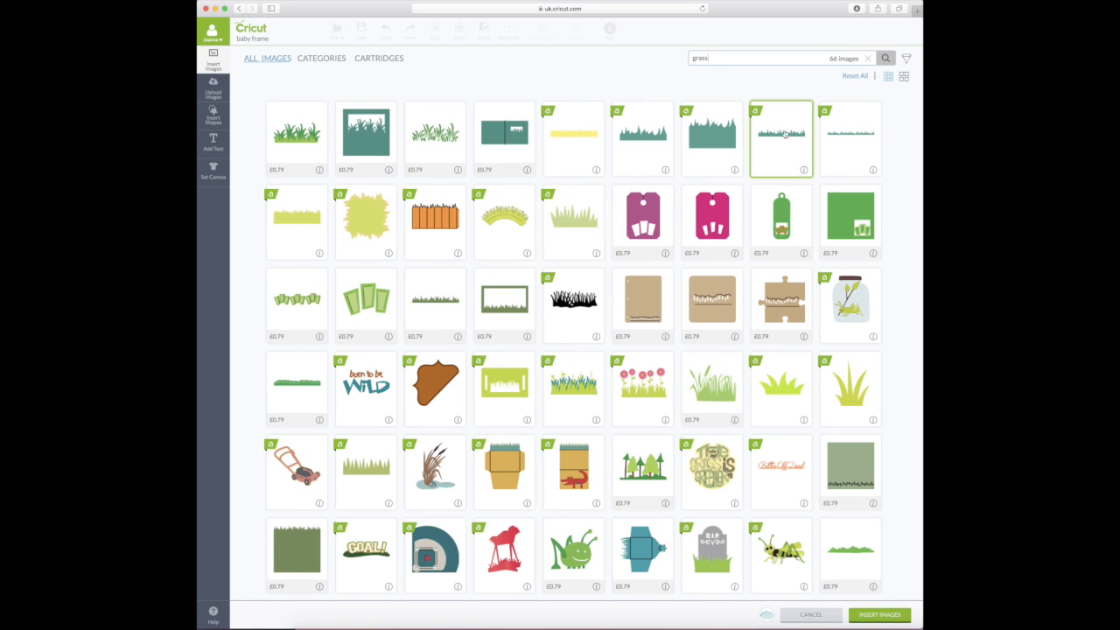
pyautogui.click(874, 171)
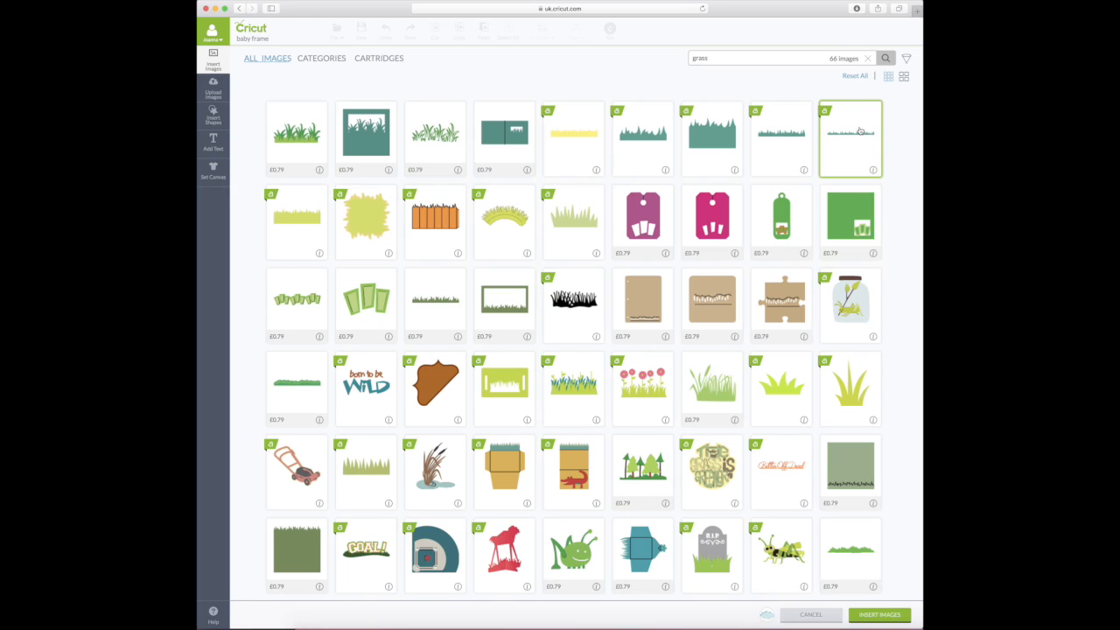
pyautogui.click(861, 132)
pyautogui.moveTo(750, 59); pyautogui.dragTo(665, 59)
# - Search for balloon images and choose the orange balloon from the Create A Critter set
pyautogui.write('balloon')
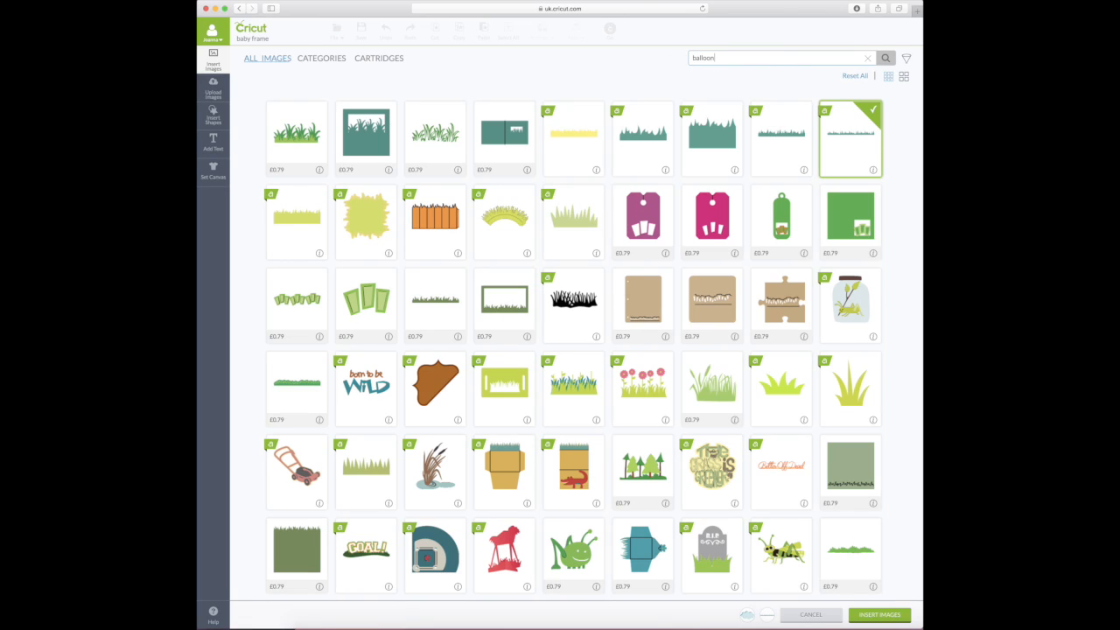
pyautogui.press('Return')
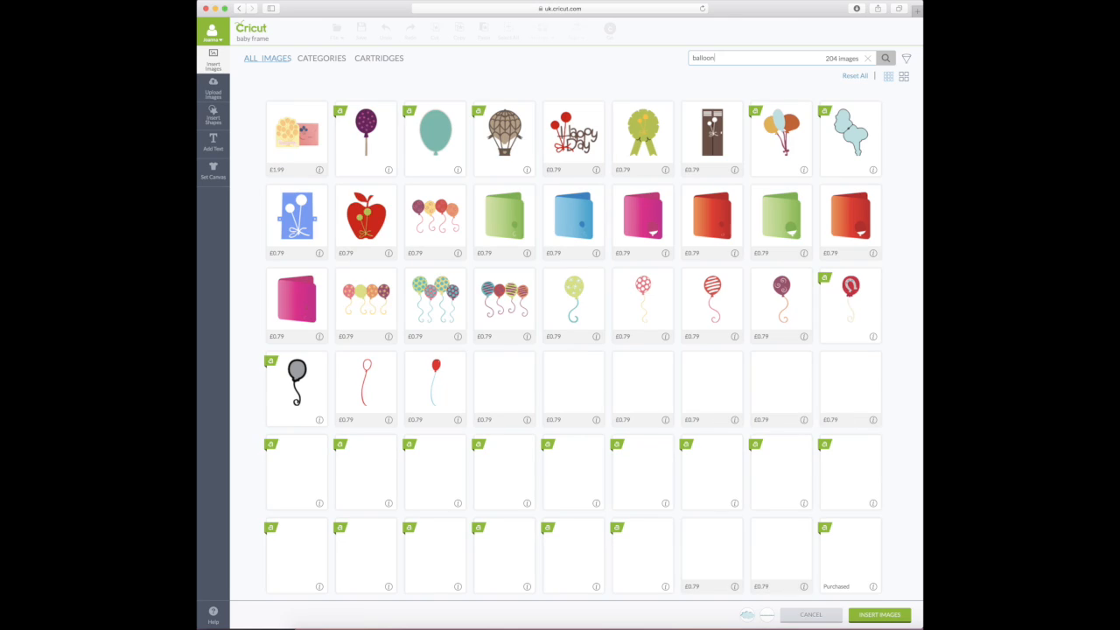
pyautogui.scroll(-5, 596, 207)
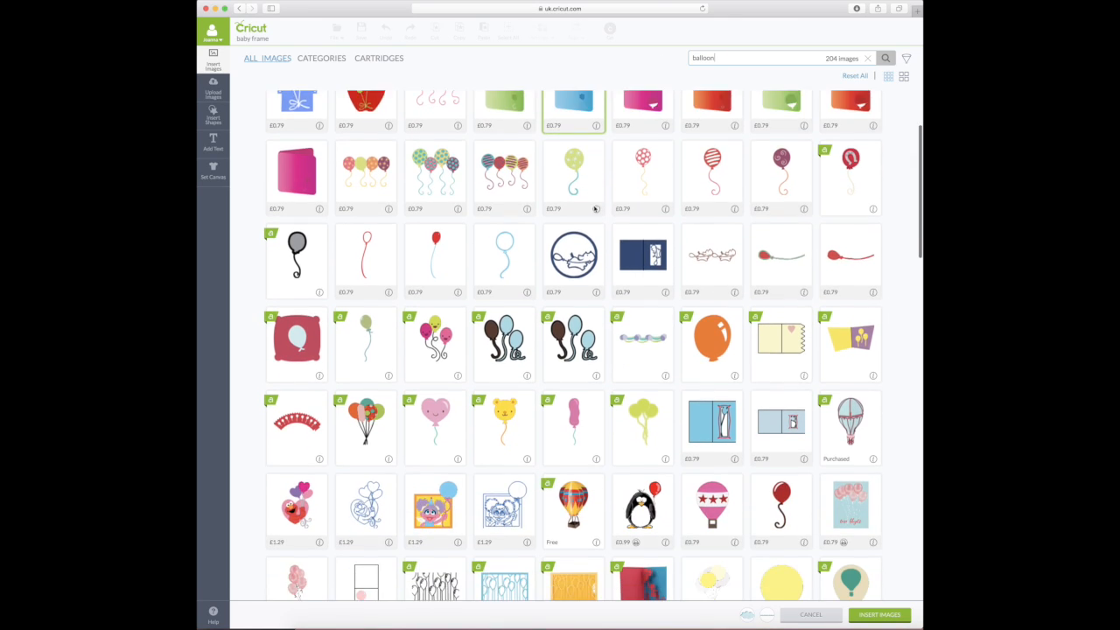
pyautogui.scroll(-8, 596, 207)
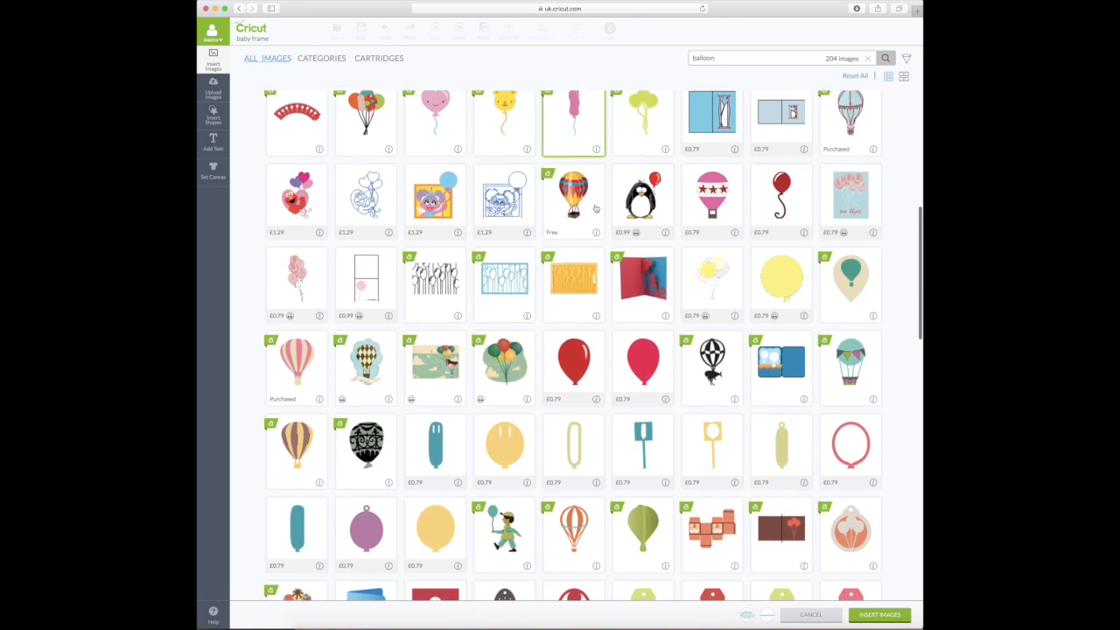
pyautogui.scroll(-8, 596, 207)
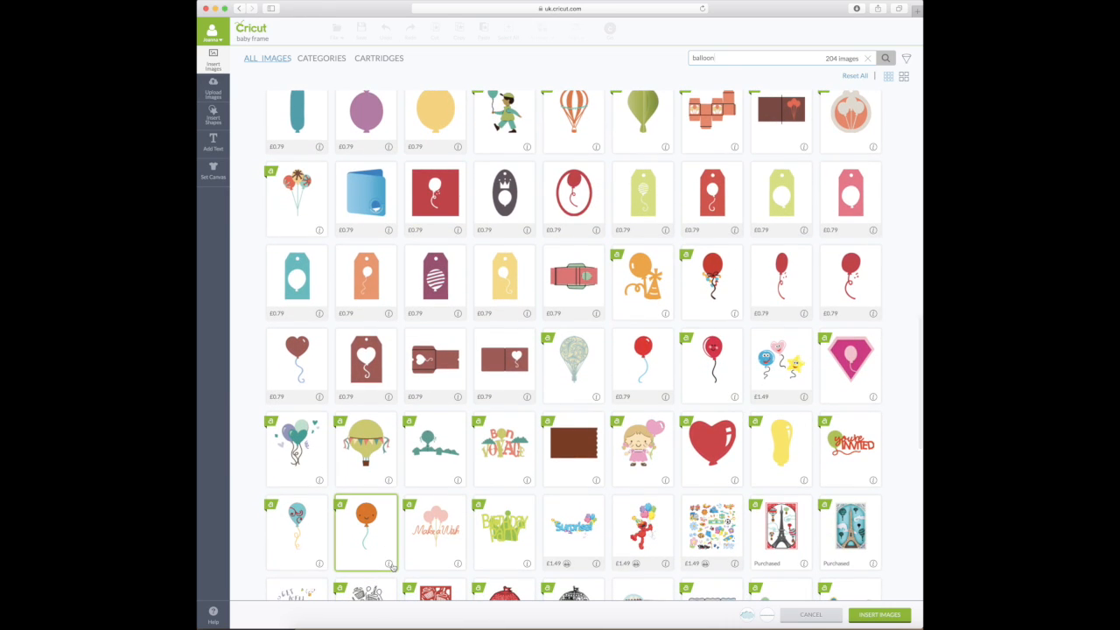
pyautogui.scroll(-1, 393, 564)
pyautogui.moveTo(393, 565)
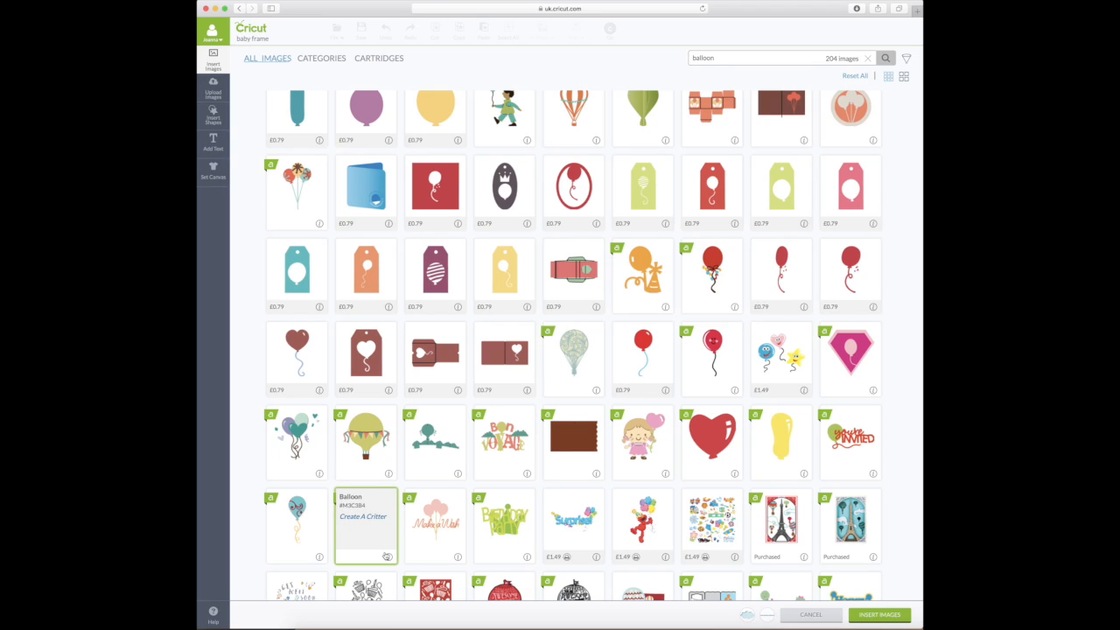
pyautogui.click(358, 518)
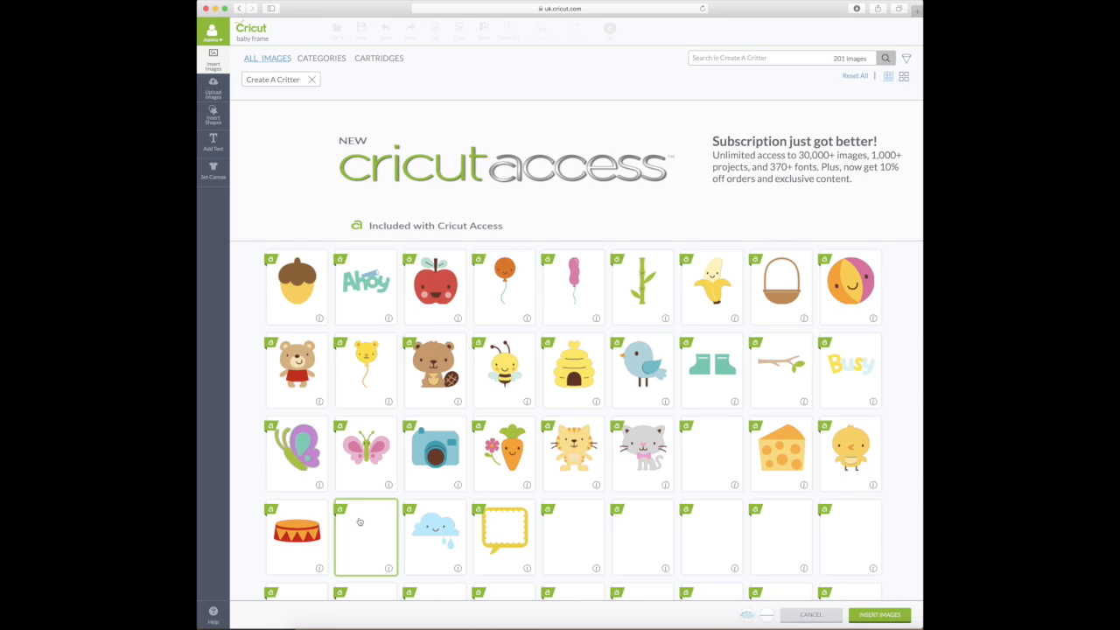
pyautogui.click(507, 277)
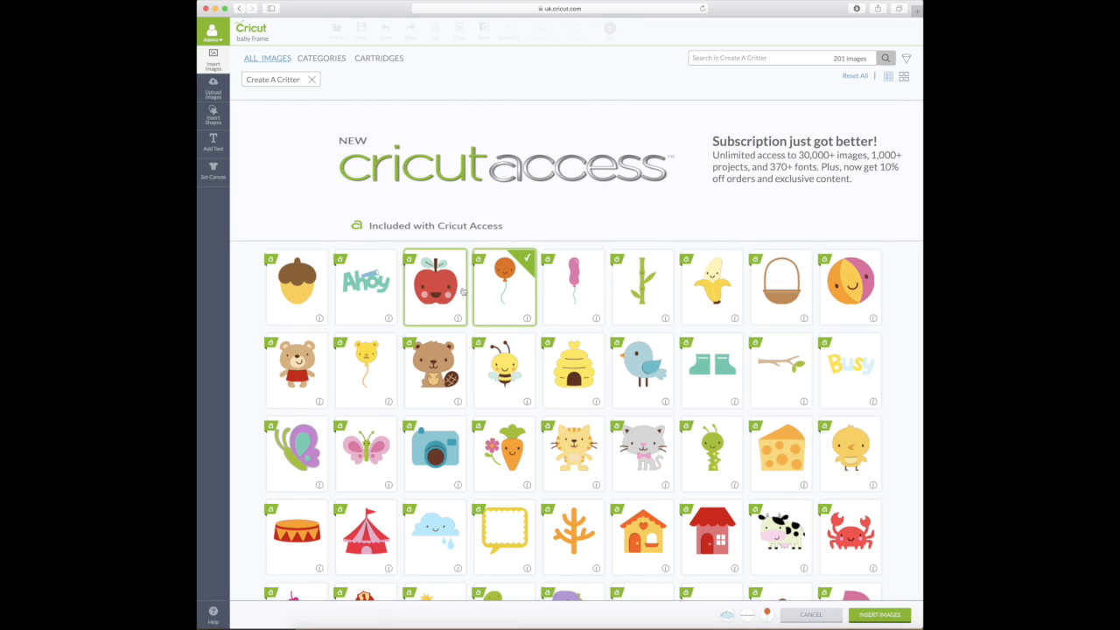
# - Scroll the Create A Critter images and add the giraffe to the selection tray
pyautogui.scroll(-3, 464, 290)
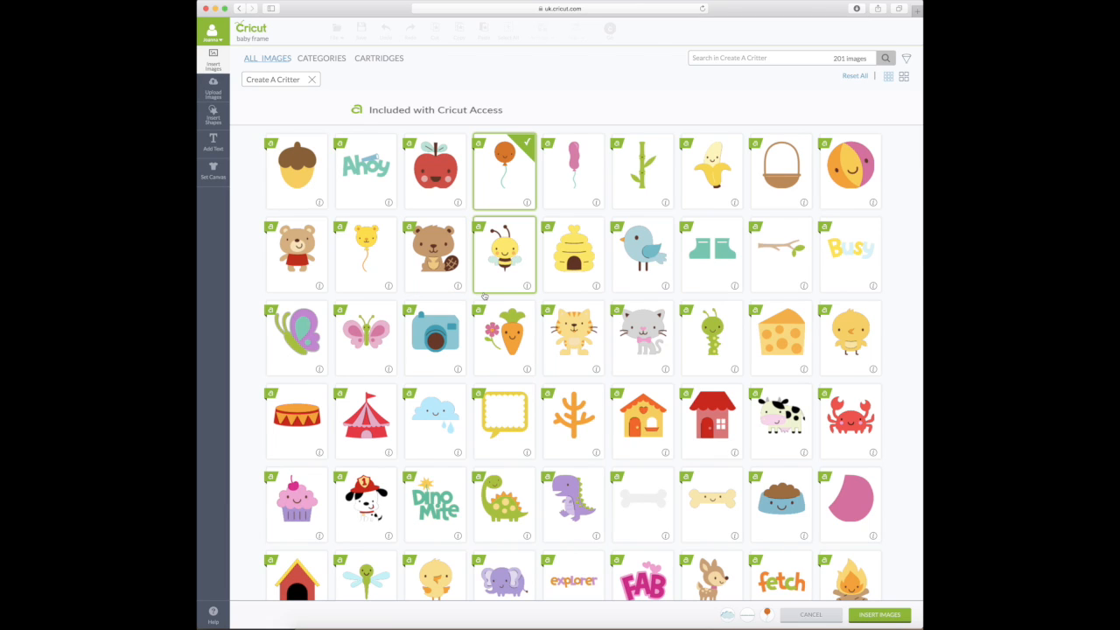
pyautogui.scroll(-1, 484, 297)
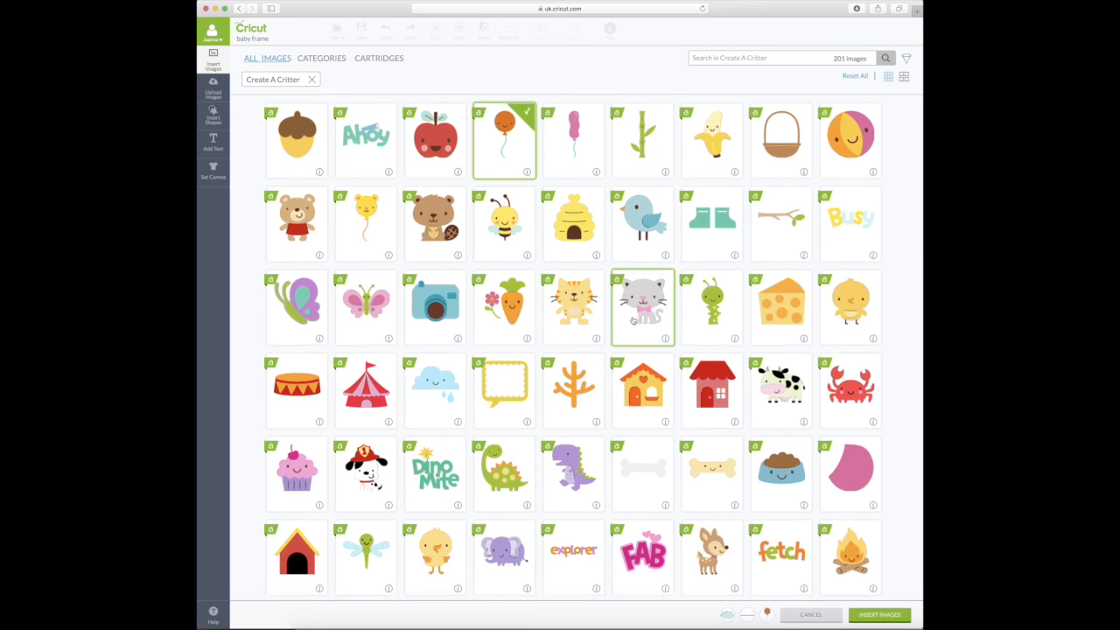
pyautogui.scroll(-5, 634, 321)
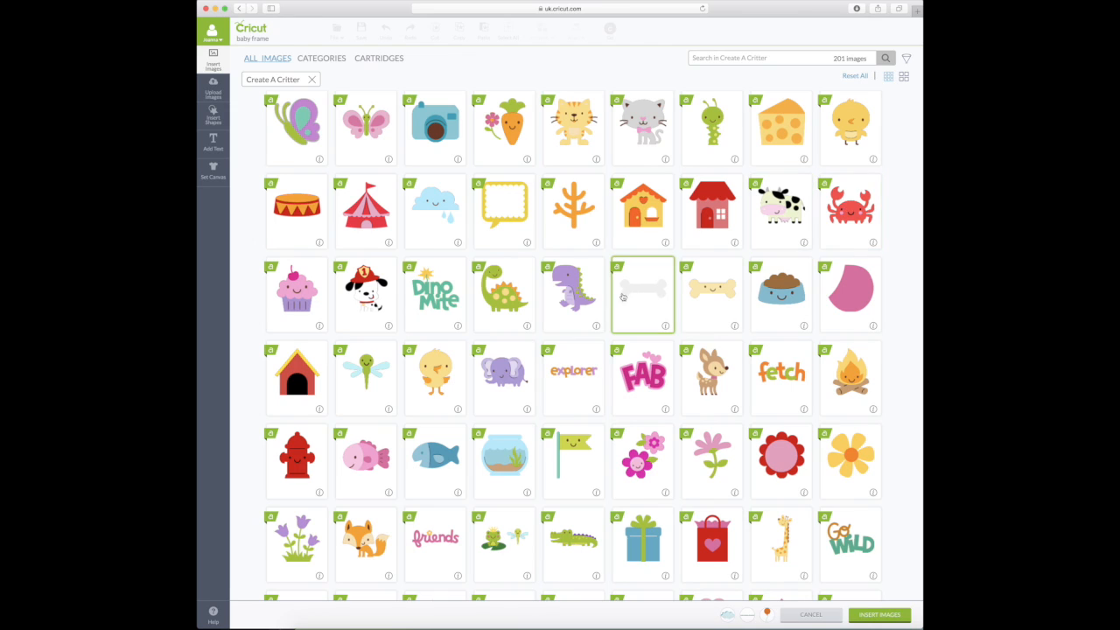
pyautogui.scroll(1, 580, 298)
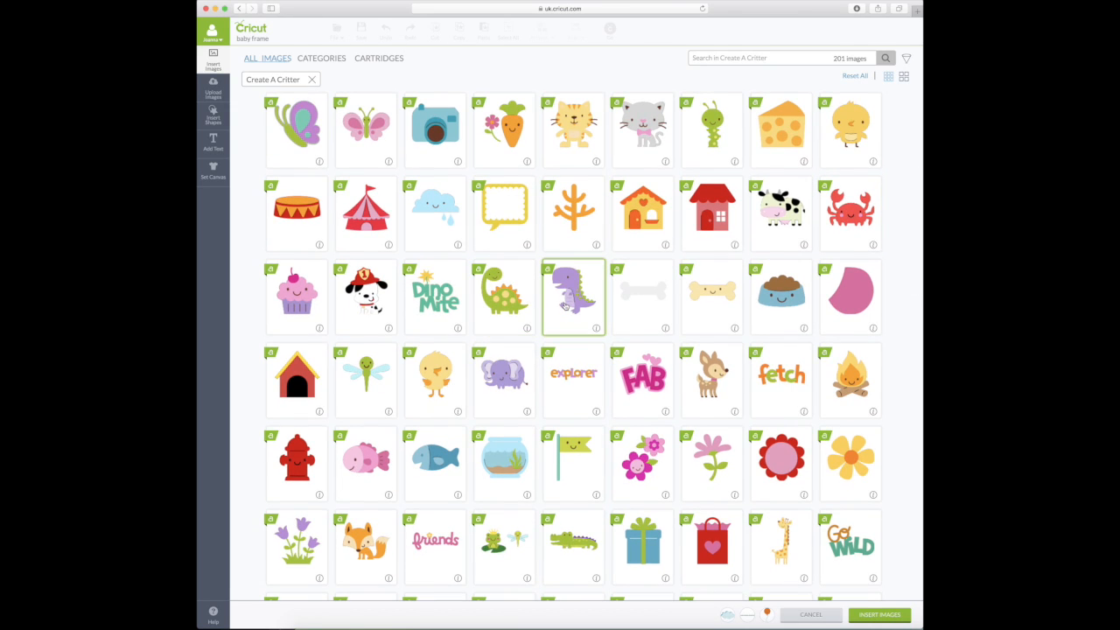
pyautogui.scroll(-4, 565, 305)
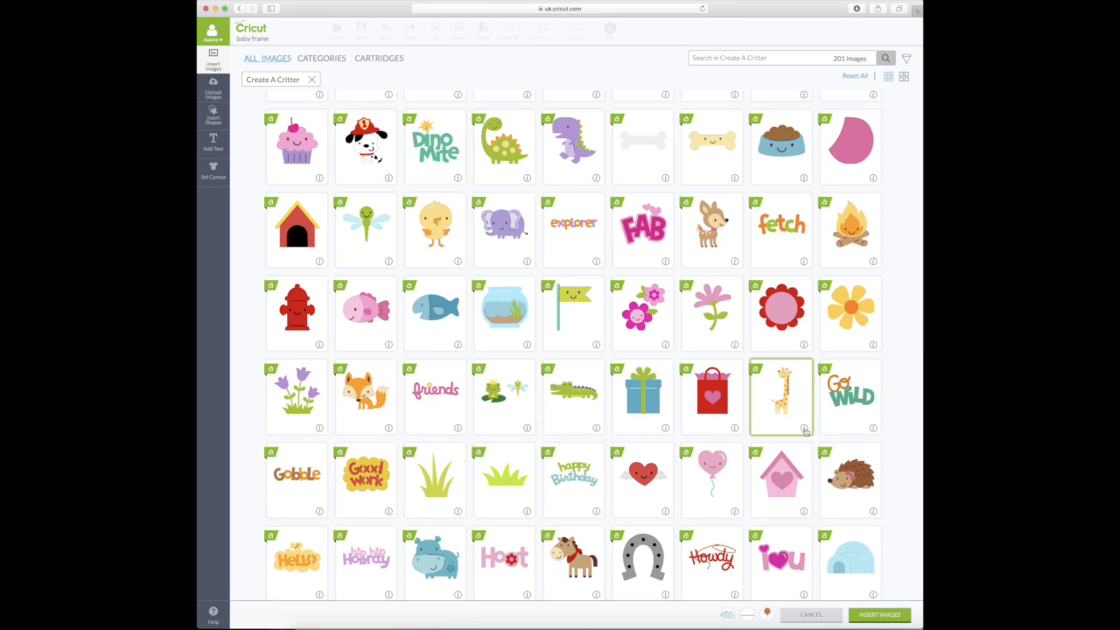
pyautogui.click(805, 429)
pyautogui.moveTo(807, 429)
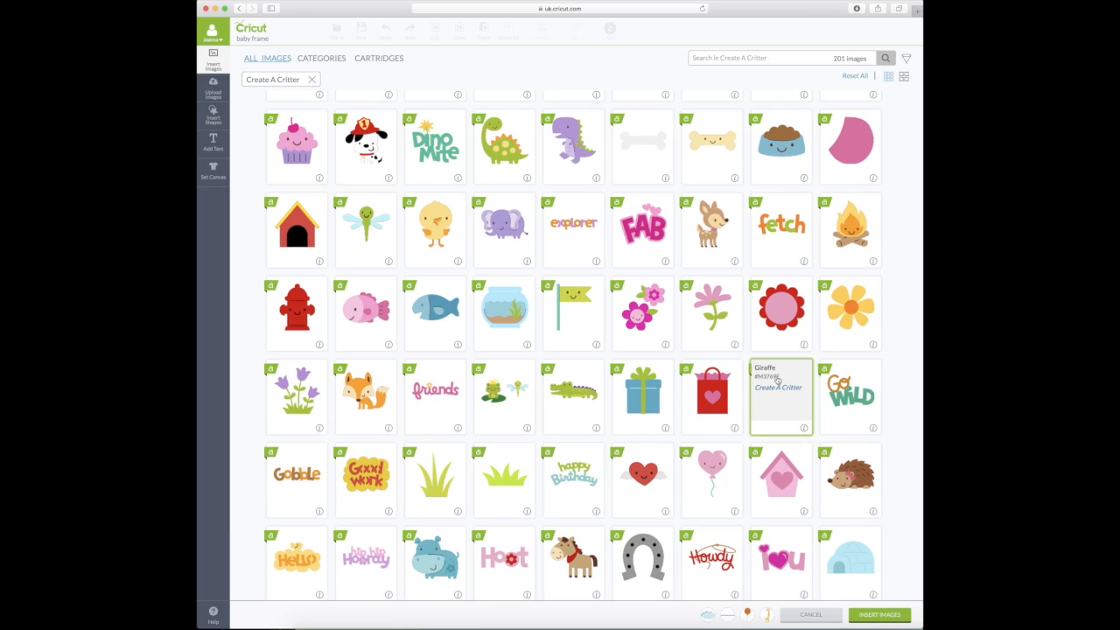
# - Browse the rest of the Create A Critter images, then clear the cartridge filter
pyautogui.scroll(-2, 777, 378)
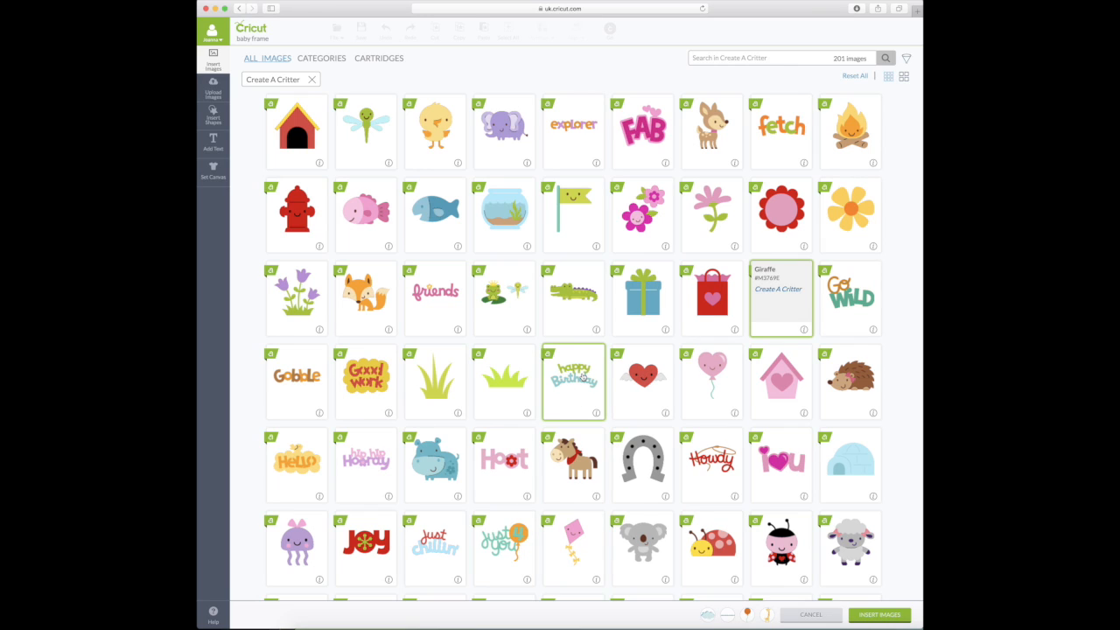
pyautogui.scroll(-5, 583, 374)
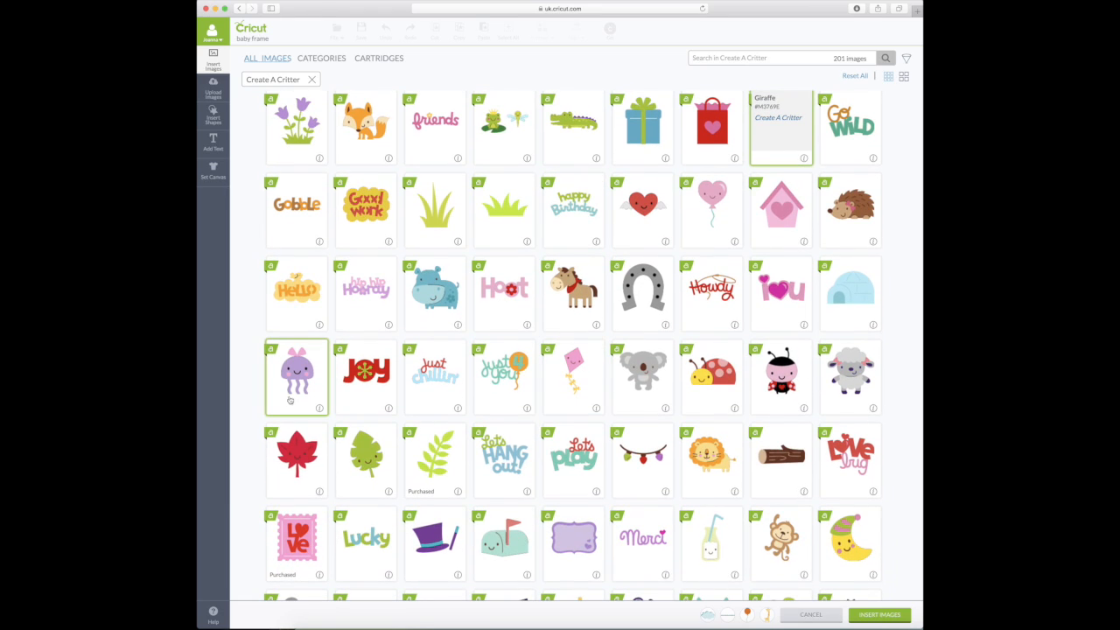
pyautogui.scroll(-2, 294, 390)
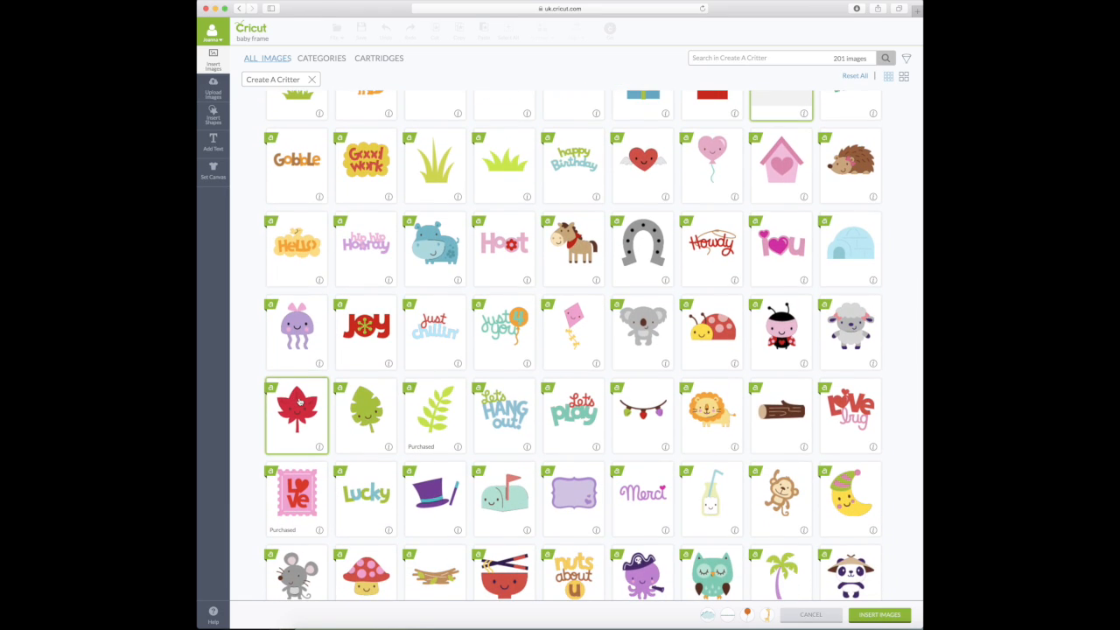
pyautogui.scroll(-1, 294, 400)
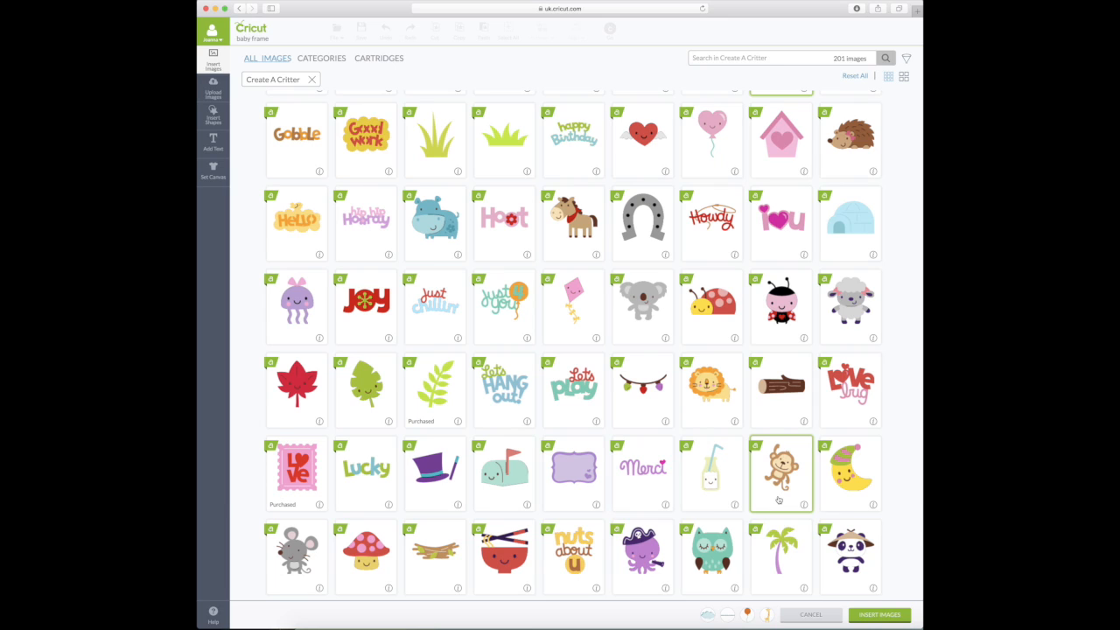
pyautogui.scroll(-10, 775, 500)
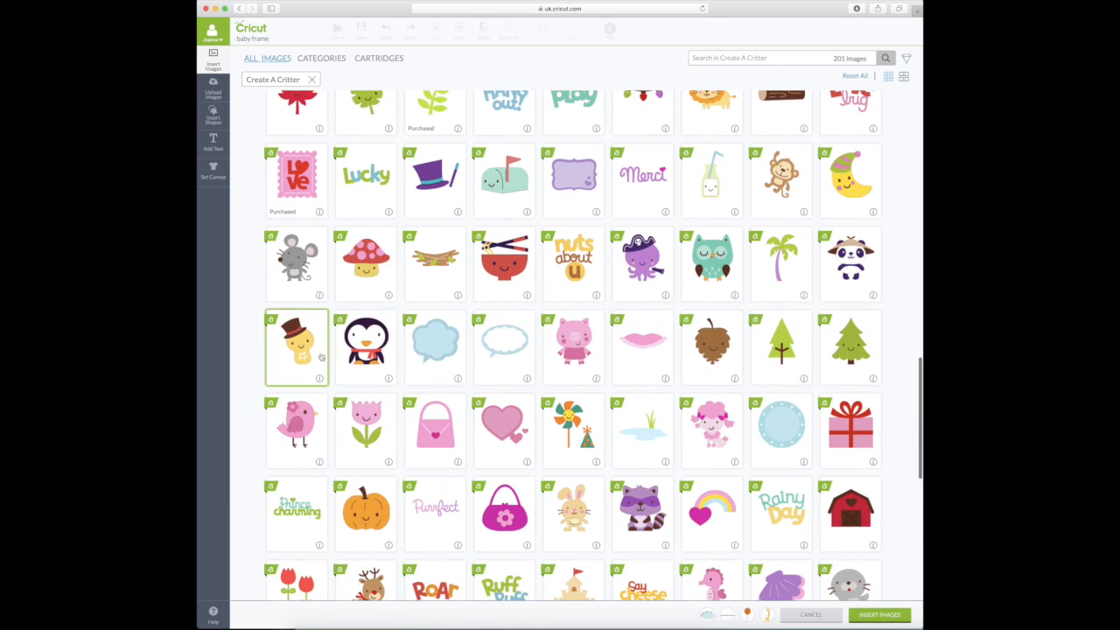
pyautogui.scroll(-2, 366, 326)
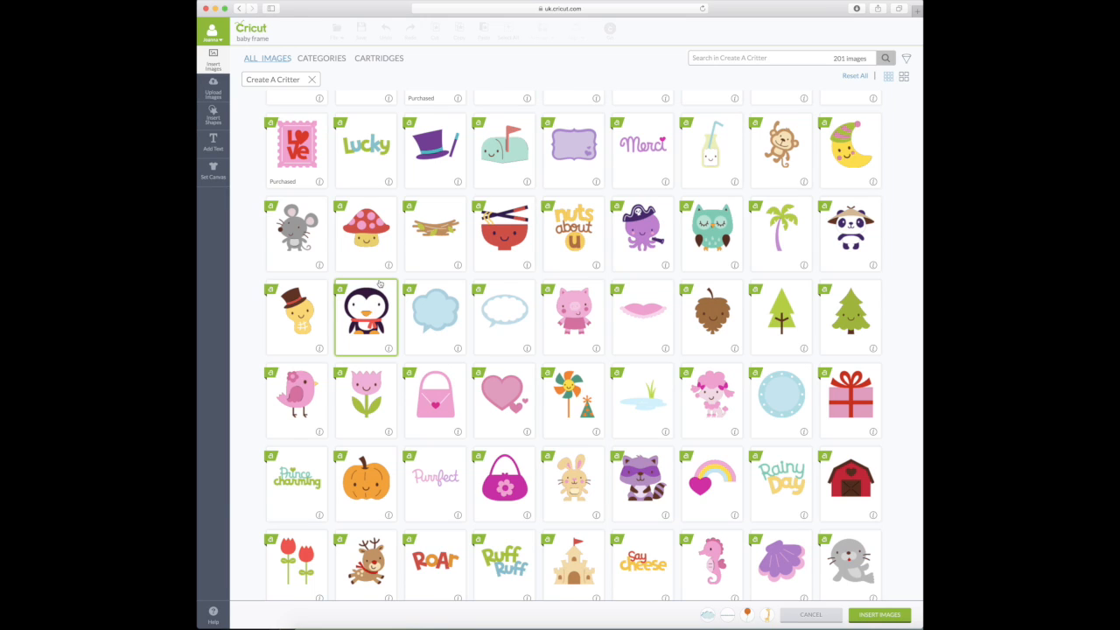
pyautogui.scroll(-2, 379, 283)
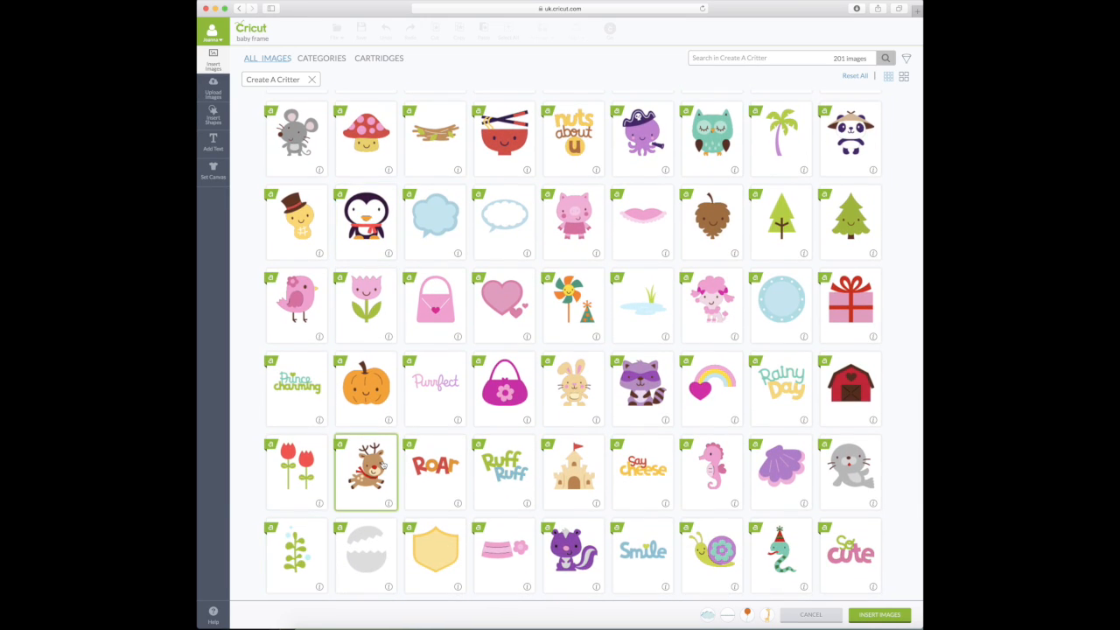
pyautogui.scroll(-4, 383, 466)
pyautogui.scroll(-3, 383, 466)
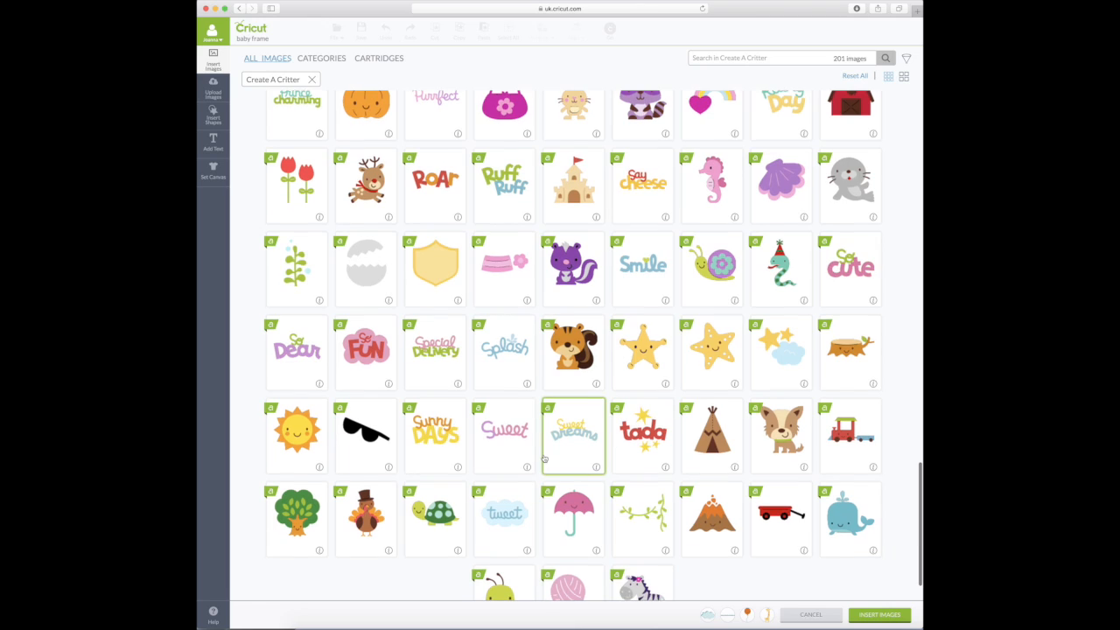
pyautogui.scroll(-1, 578, 446)
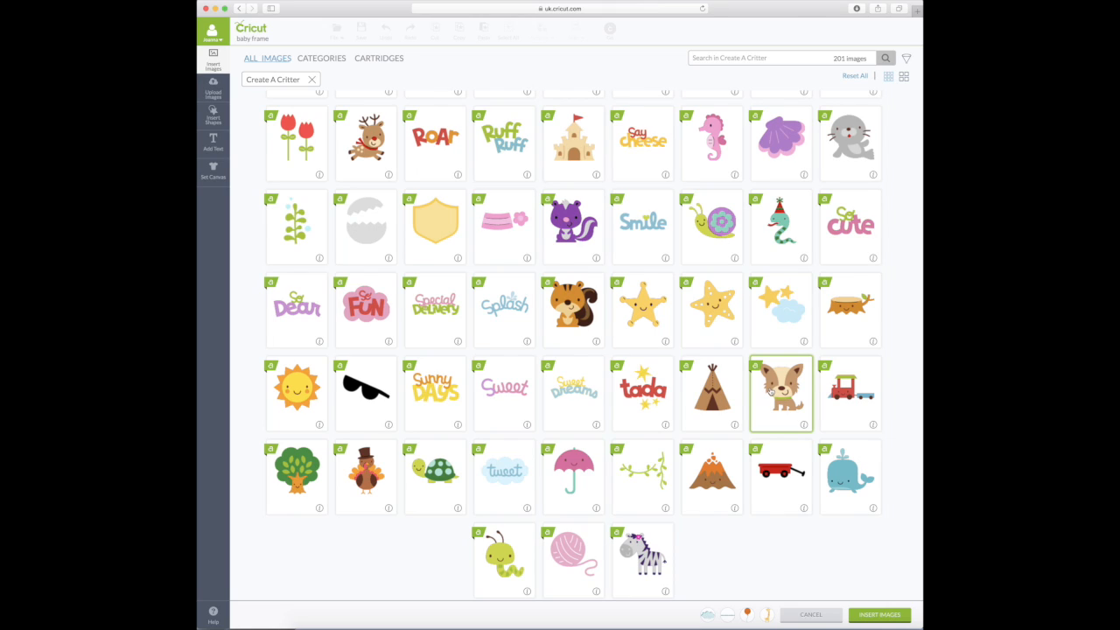
pyautogui.scroll(5, 770, 391)
pyautogui.scroll(3, 771, 392)
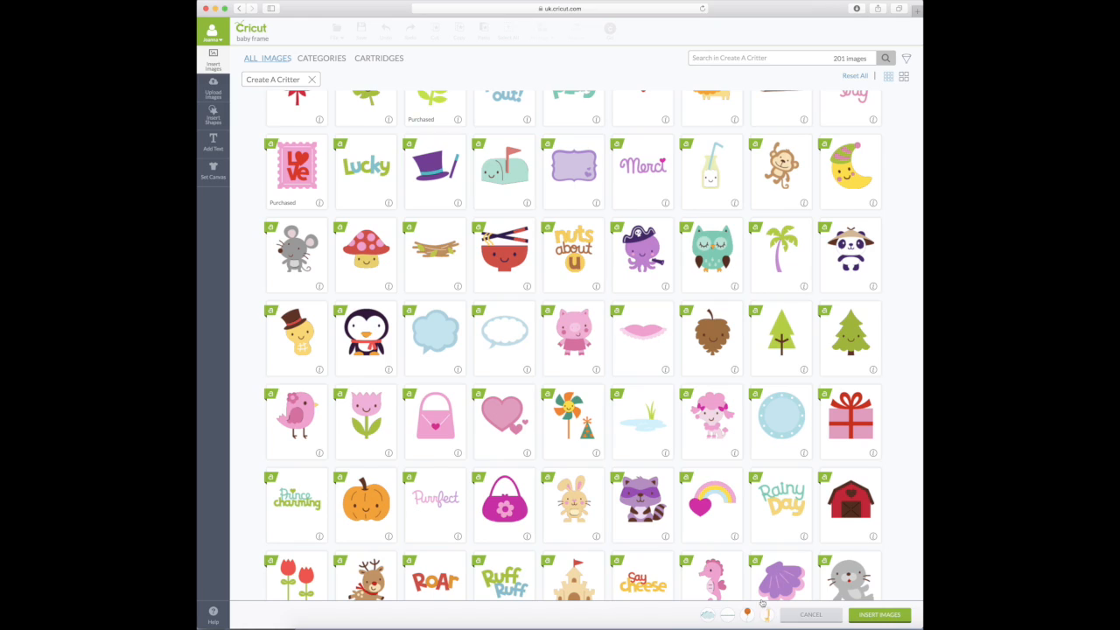
pyautogui.click(311, 80)
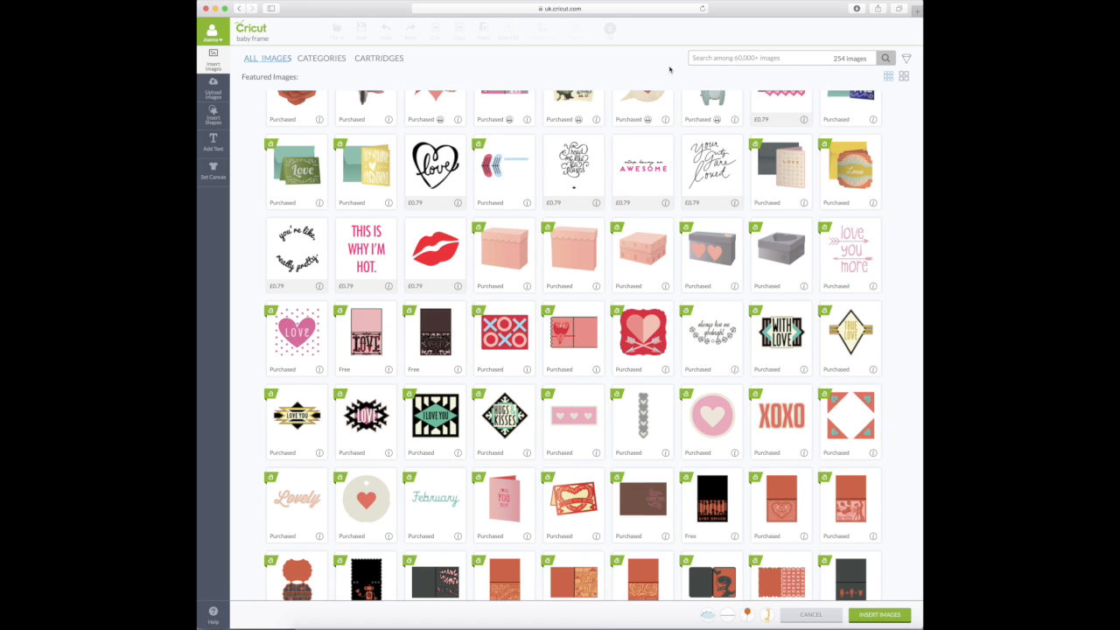
# - Search 'monkey' and add the hanging Create A Critter 2 monkey to the images to insert
pyautogui.click(734, 58)
pyautogui.write('monkey')
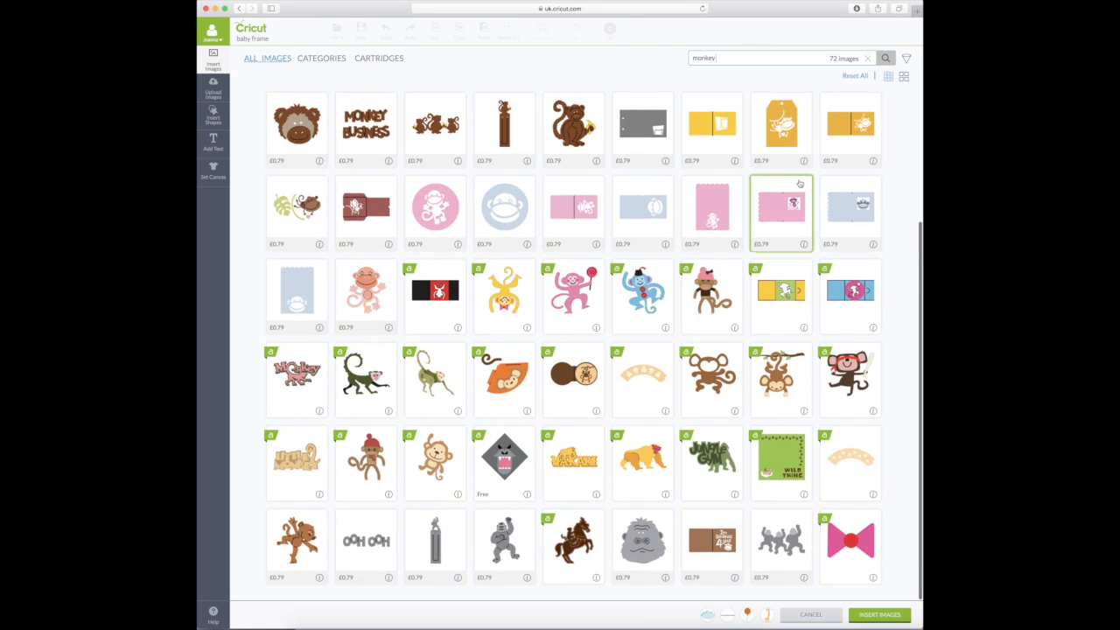
pyautogui.scroll(2, 799, 181)
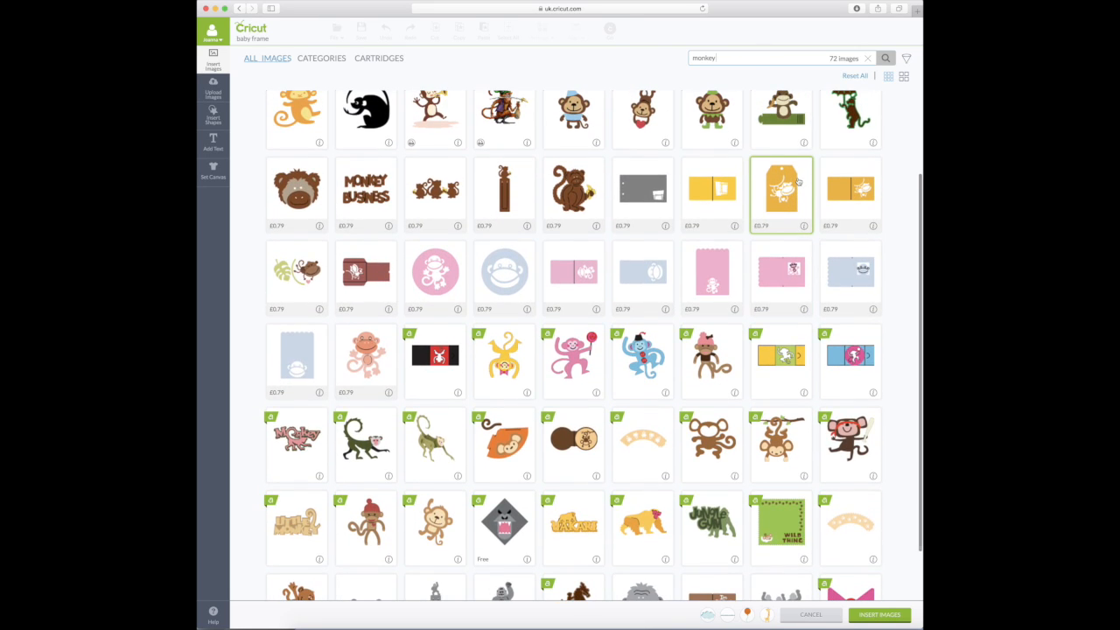
pyautogui.scroll(3, 798, 181)
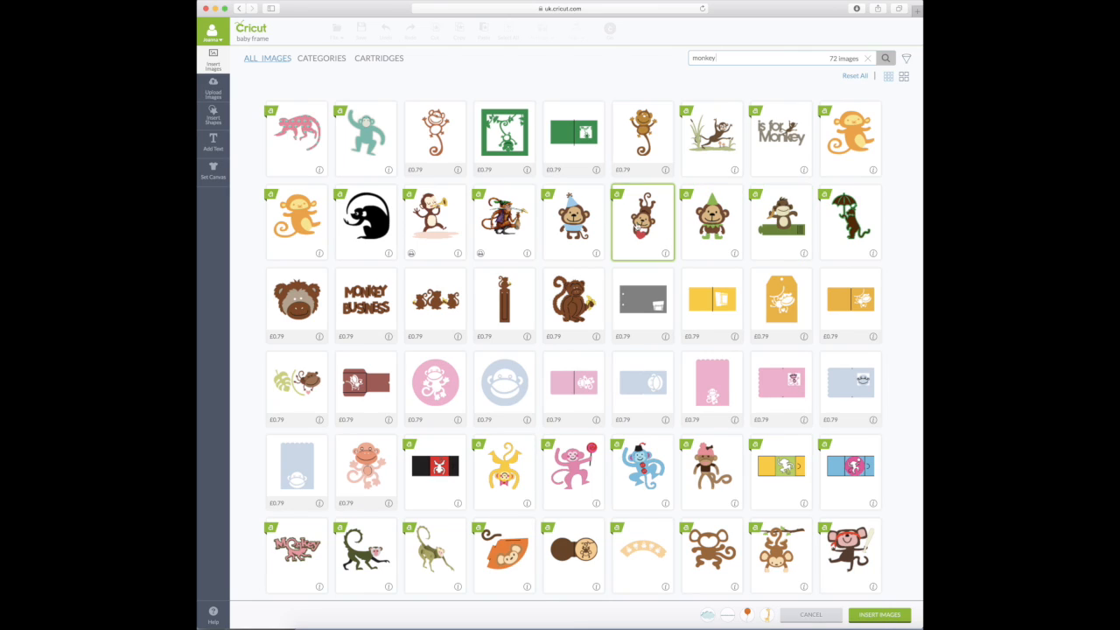
pyautogui.scroll(-1, 648, 239)
pyautogui.scroll(1, 649, 215)
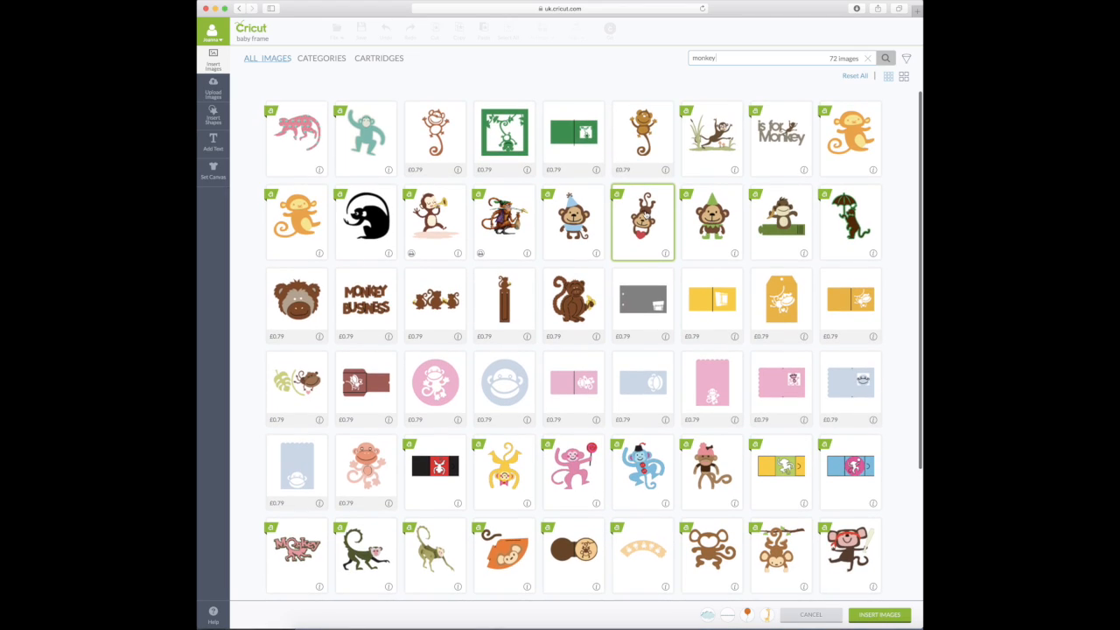
pyautogui.click(668, 256)
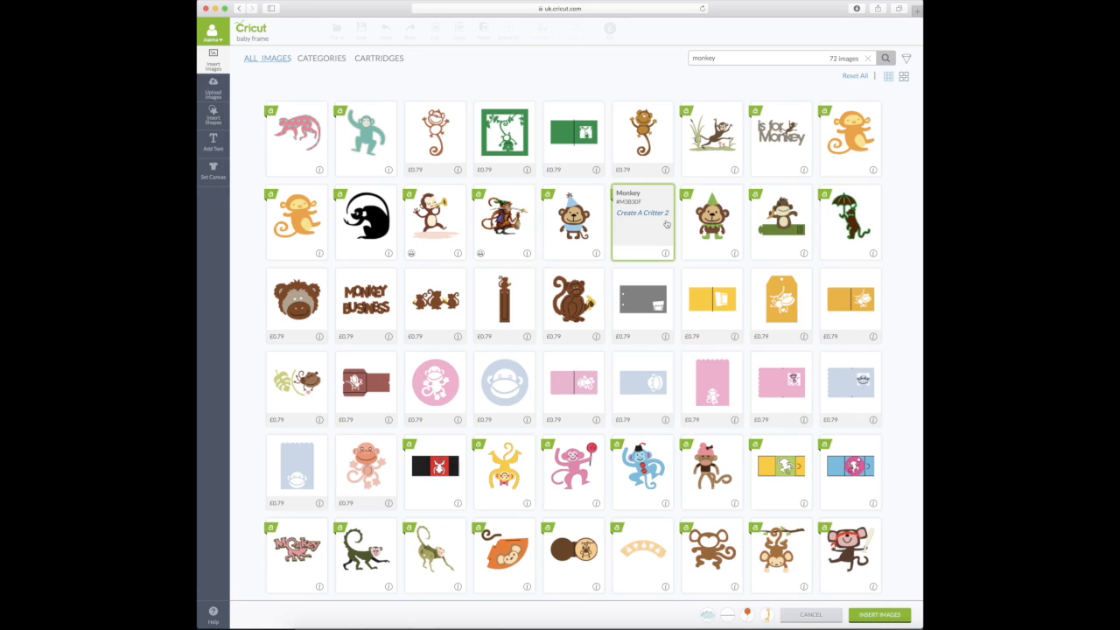
pyautogui.click(665, 254)
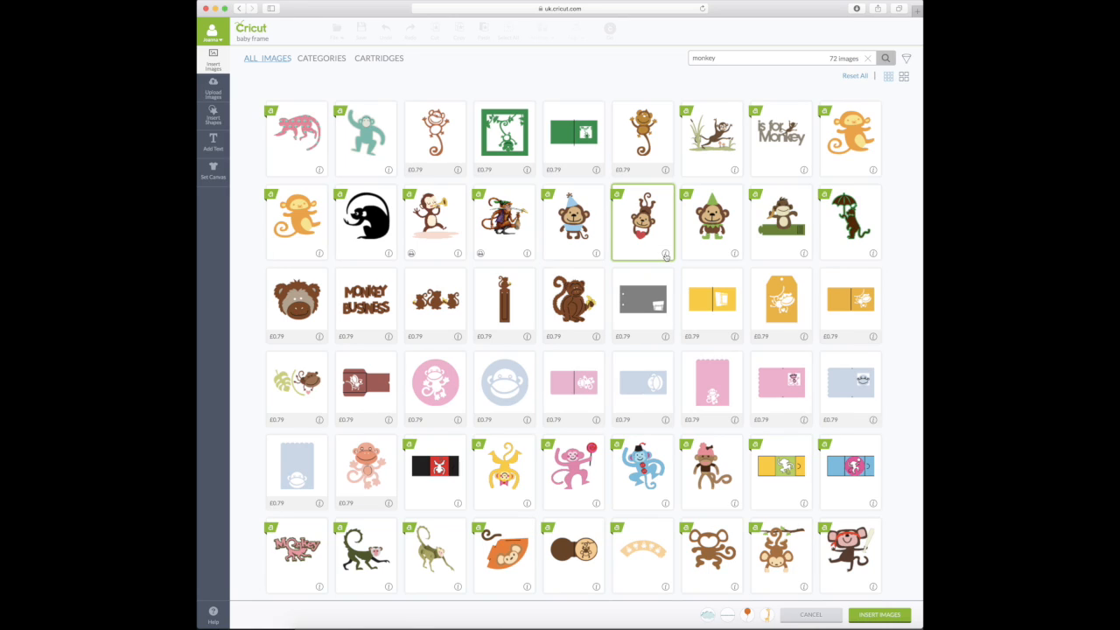
pyautogui.click(665, 253)
pyautogui.click(666, 254)
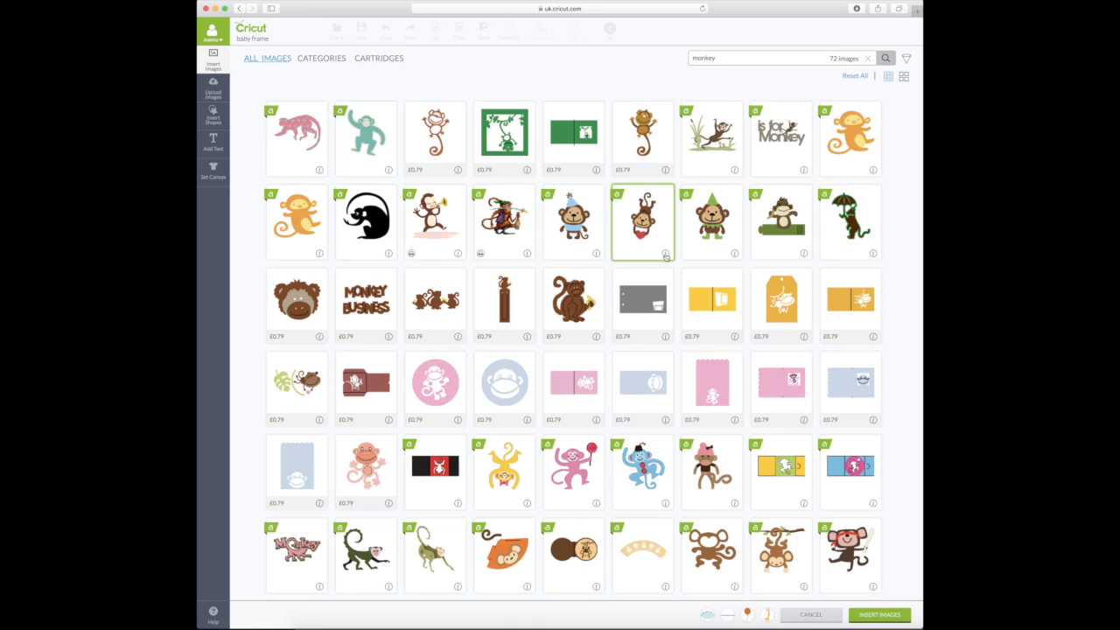
pyautogui.click(668, 208)
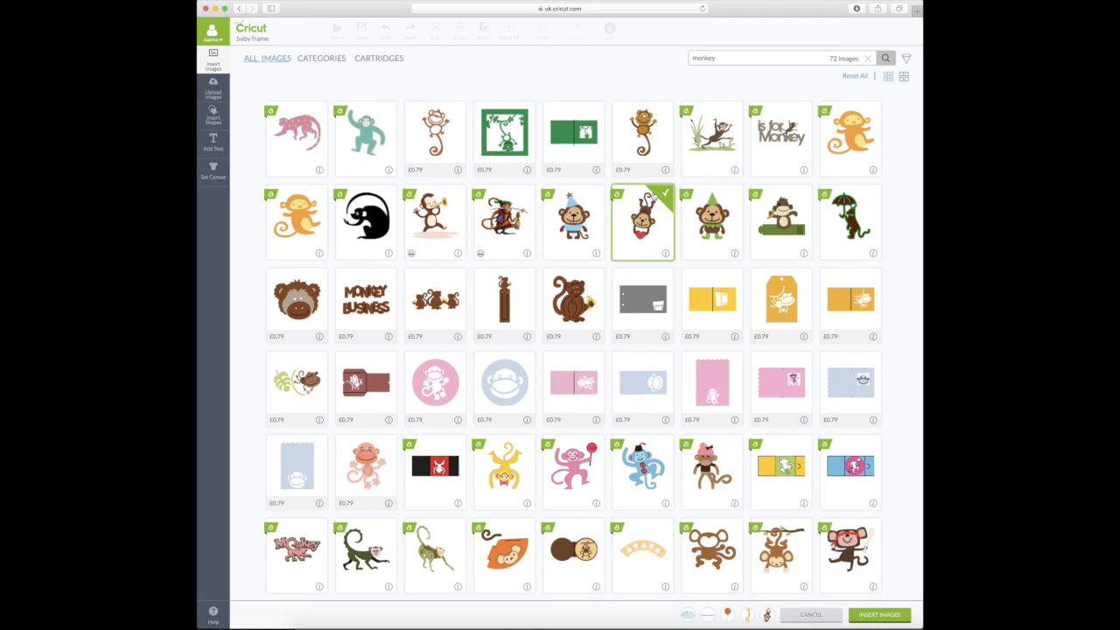
# - Replace the search text with 'elephant' and run the search
pyautogui.doubleClick(700, 57)
pyautogui.write('elephant')
pyautogui.press('Return')
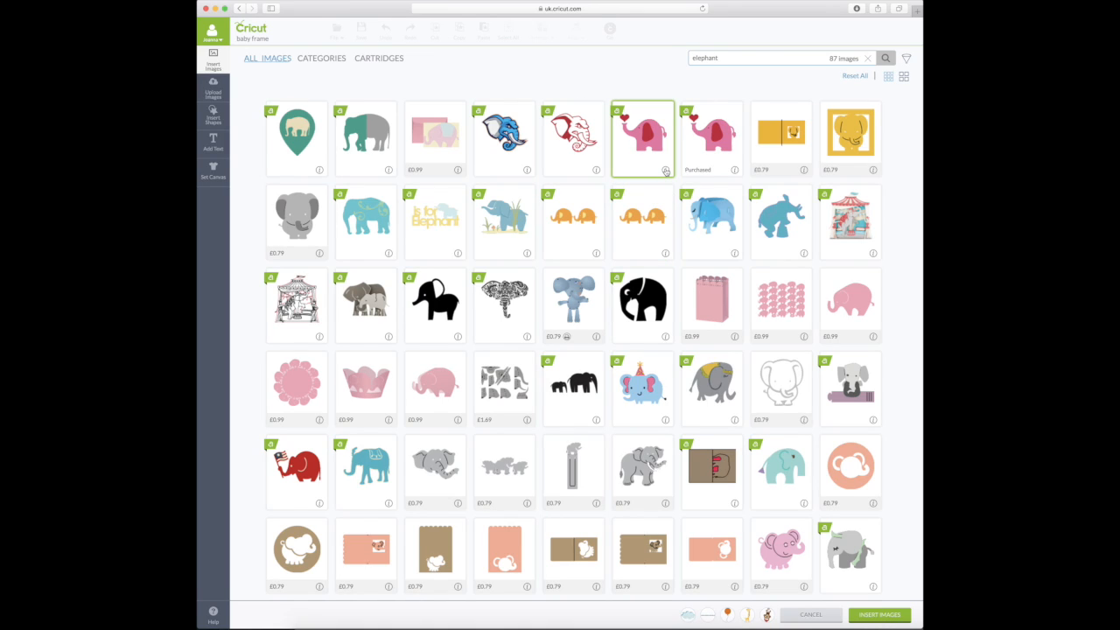
# - Check the pink Love Elephant's details and add it to the images to insert
pyautogui.click(665, 170)
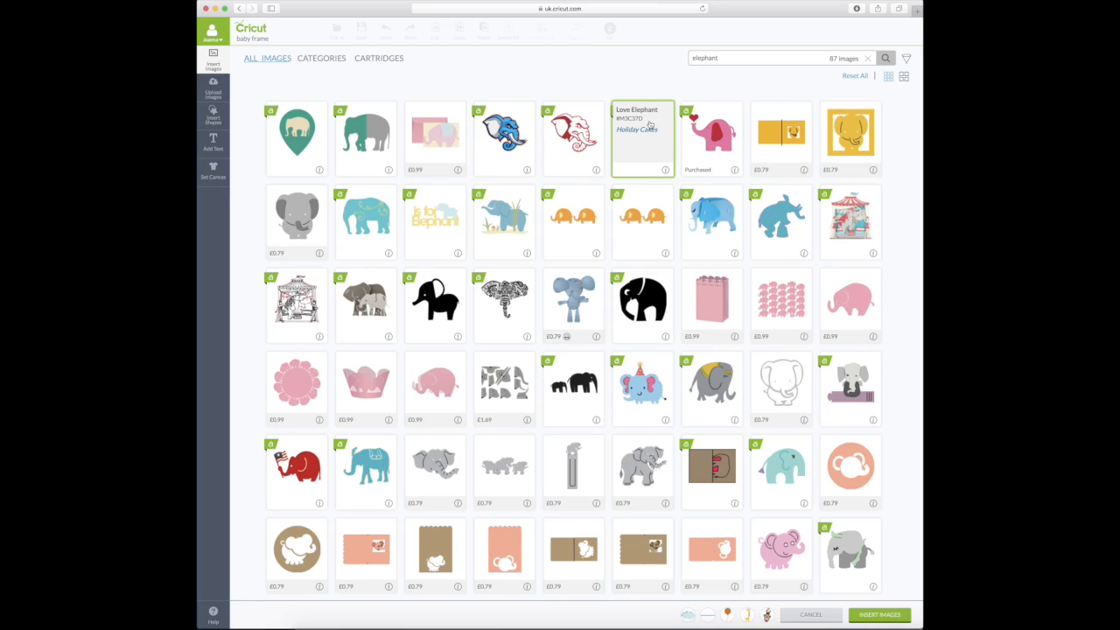
pyautogui.click(666, 170)
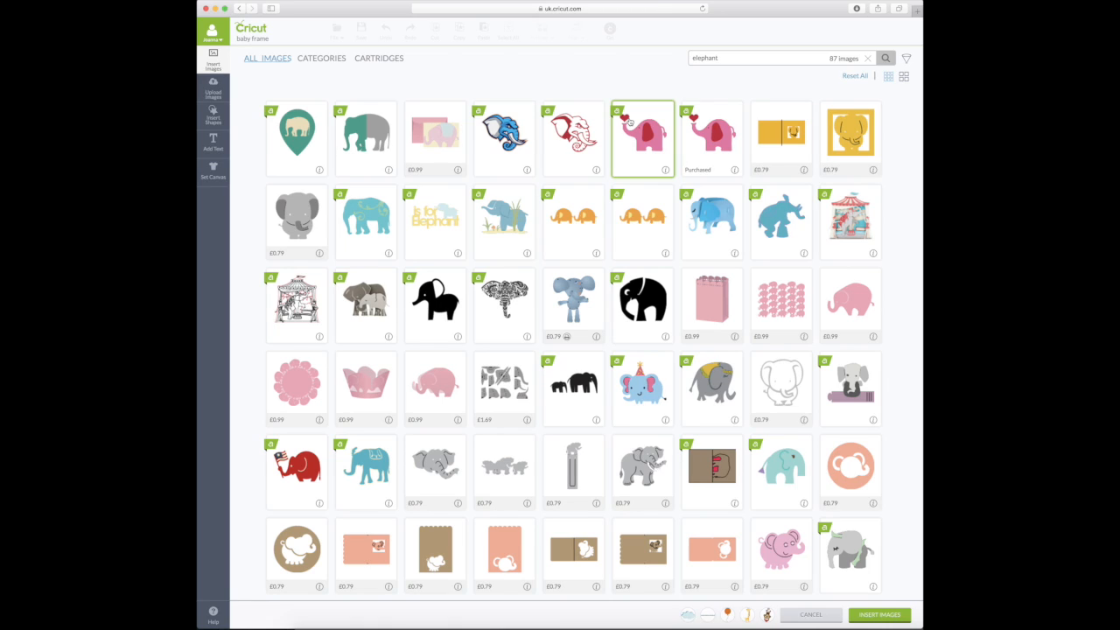
pyautogui.click(630, 122)
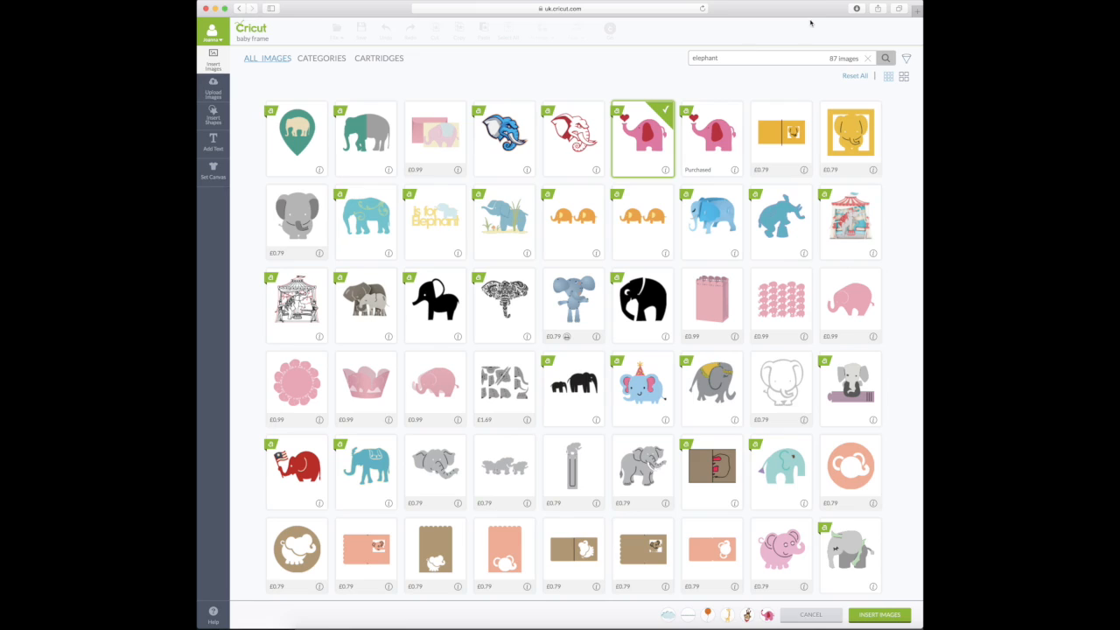
# - Replace the search text with 'stork' and run the search
pyautogui.moveTo(737, 57); pyautogui.dragTo(687, 56)
pyautogui.write('stork')
pyautogui.press('Return')
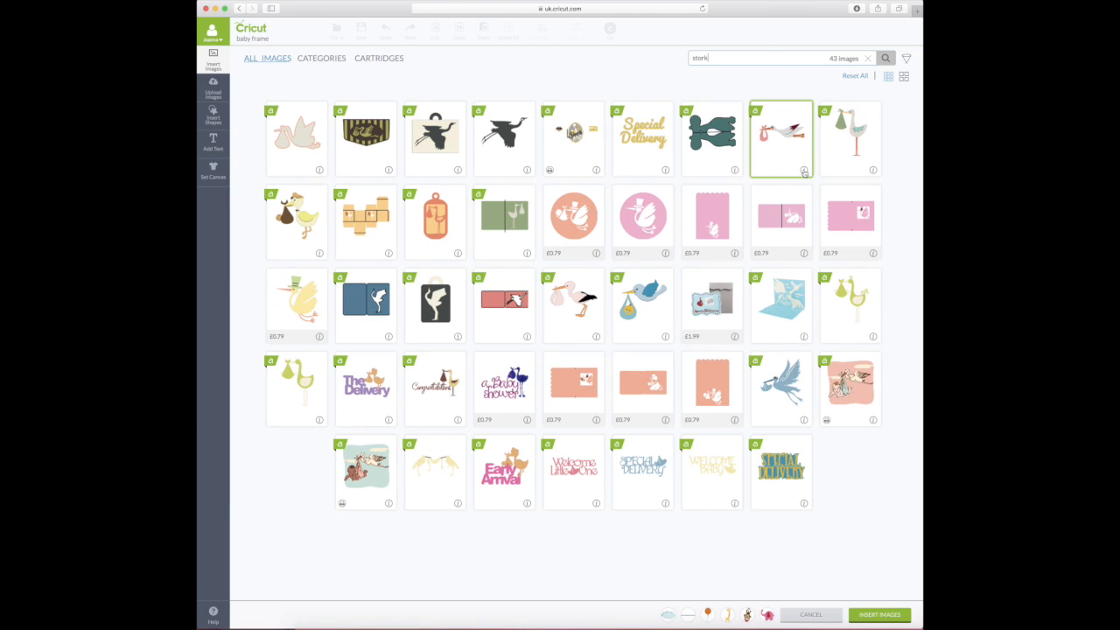
# - Select the flying stork and insert all chosen images onto the canvas
pyautogui.moveTo(785, 137)
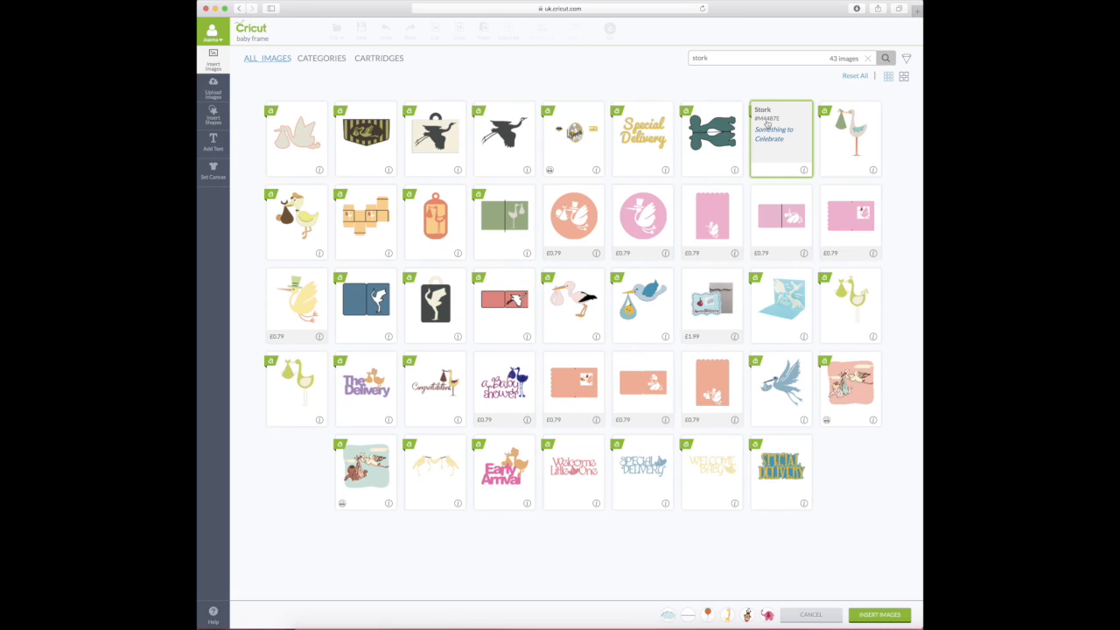
pyautogui.click(805, 169)
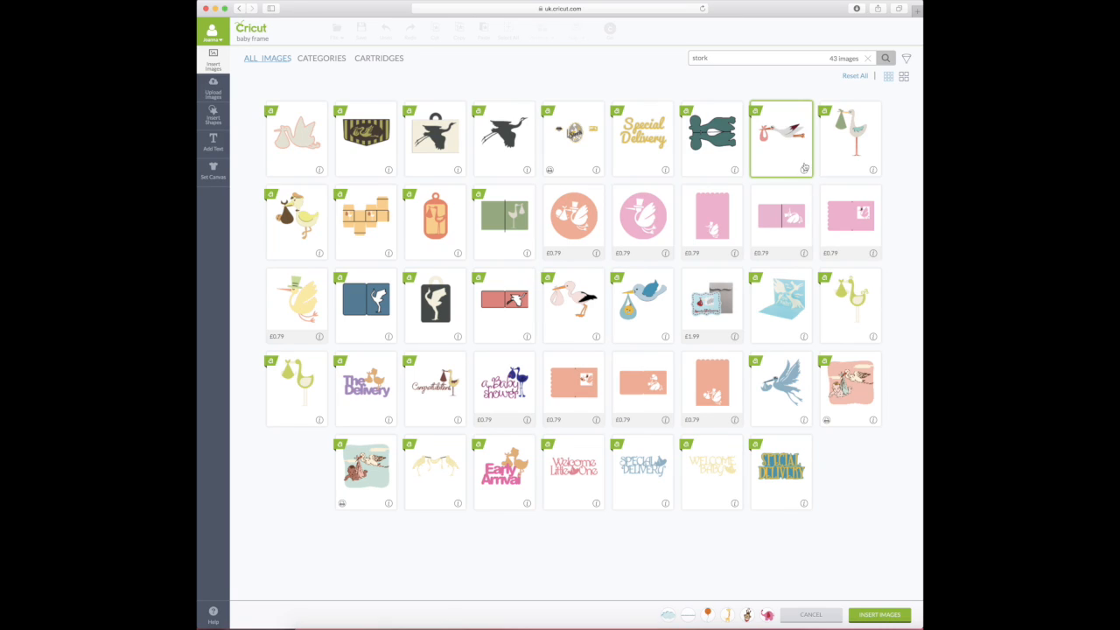
pyautogui.click(795, 129)
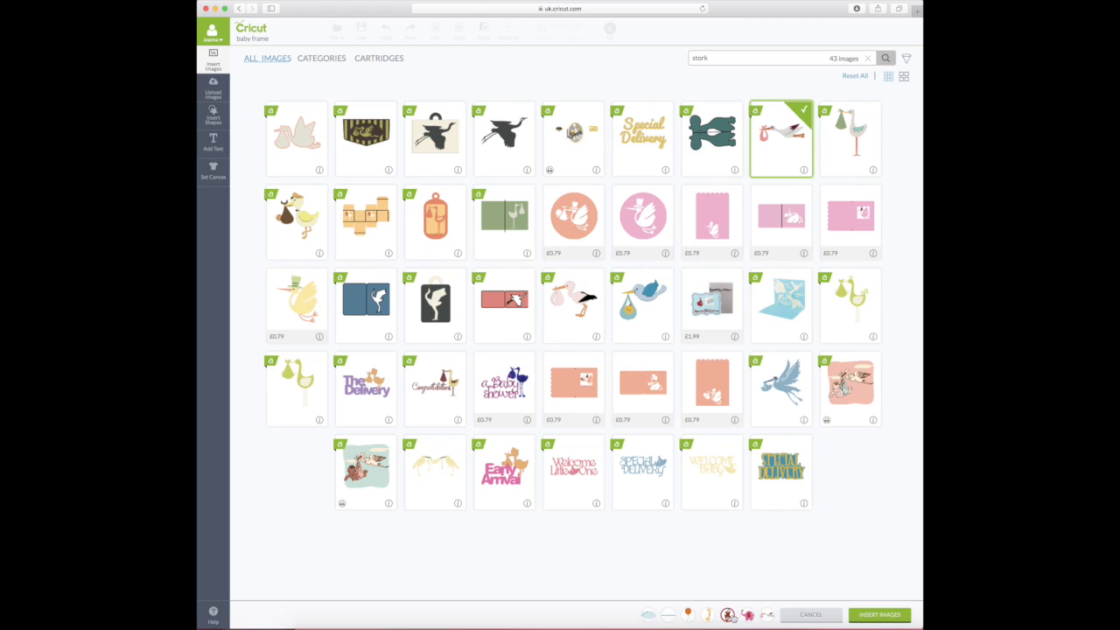
pyautogui.moveTo(686, 617)
pyautogui.click(892, 616)
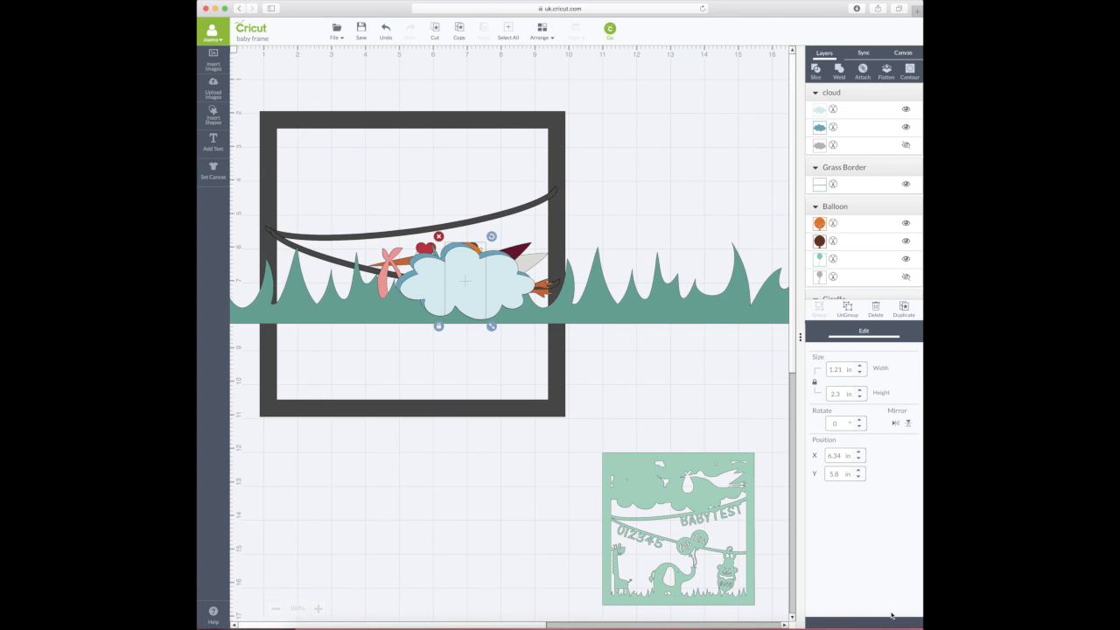
# - Save the baby frame project, then drag the grass border lower to Y 7.31 in
pyautogui.click(658, 423)
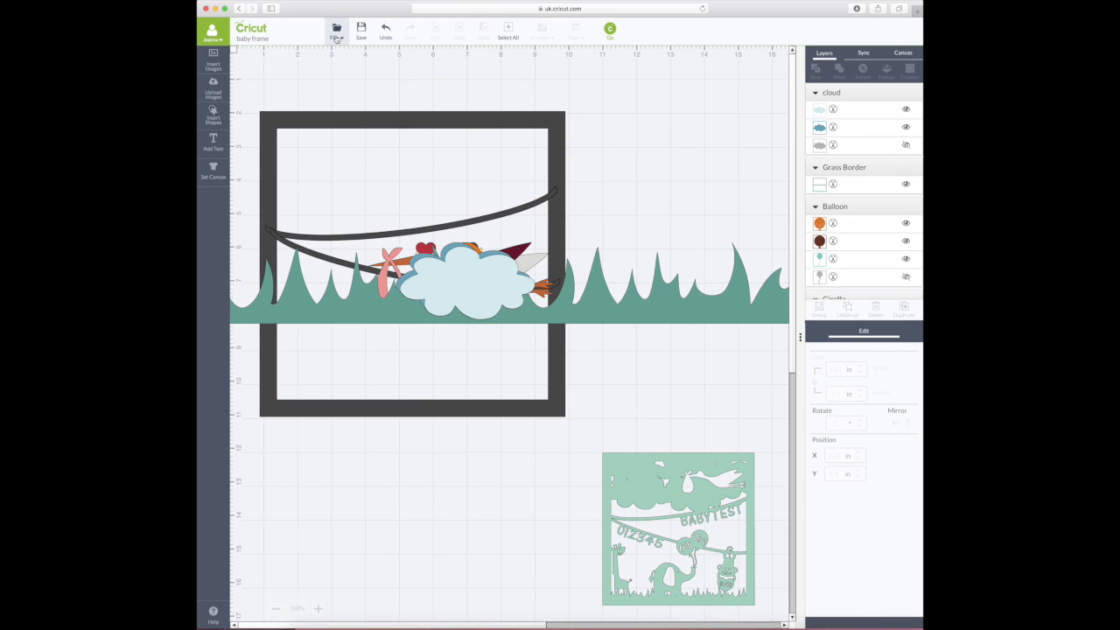
pyautogui.click(336, 35)
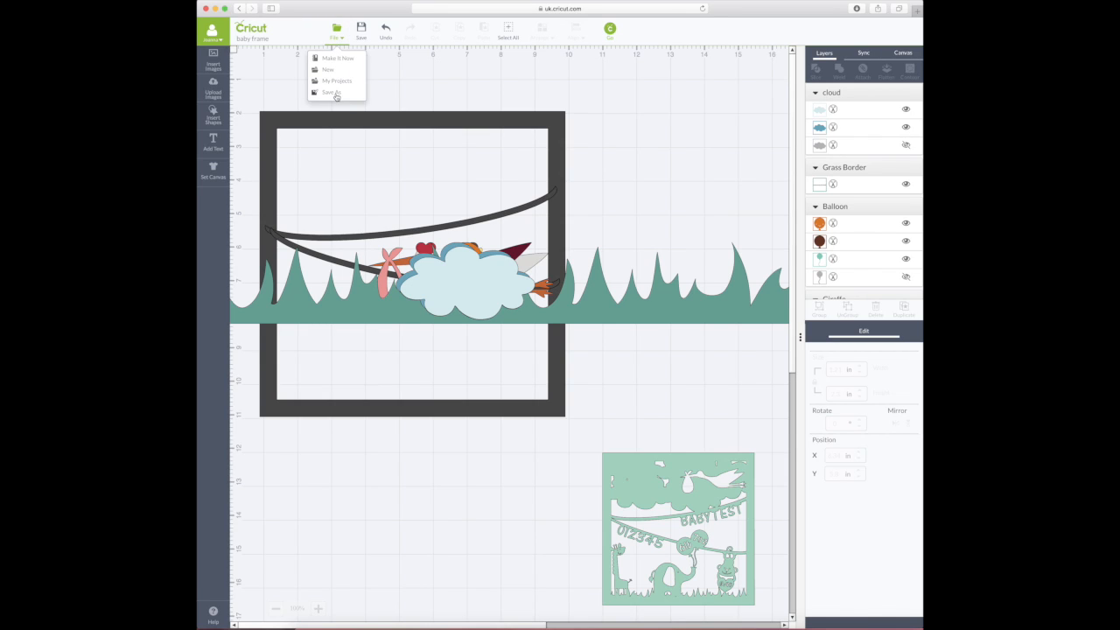
pyautogui.click(417, 77)
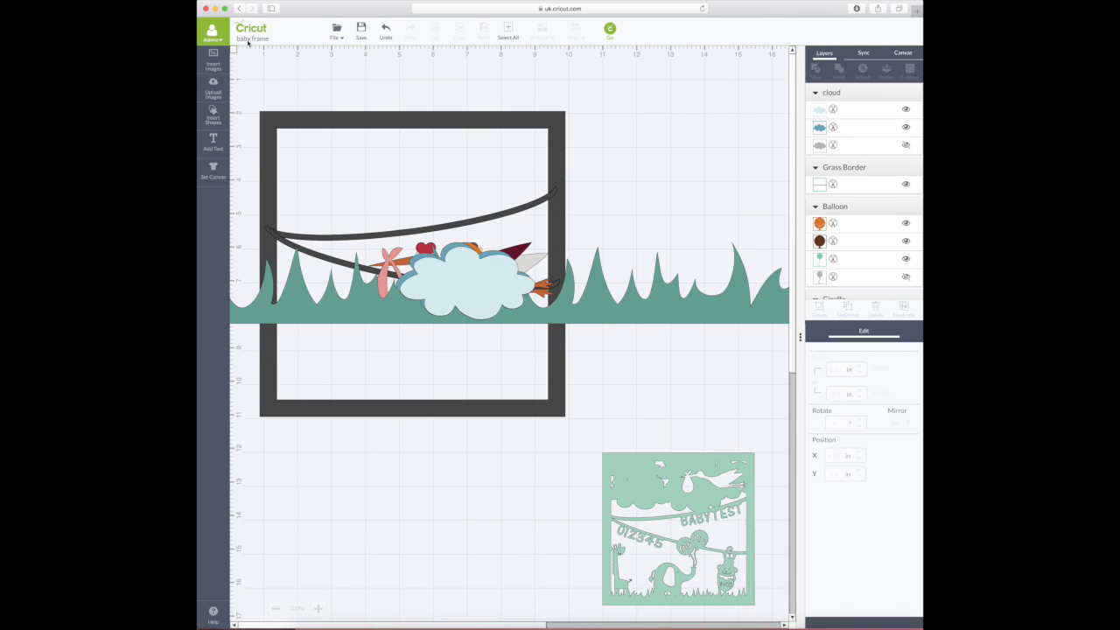
pyautogui.click(361, 33)
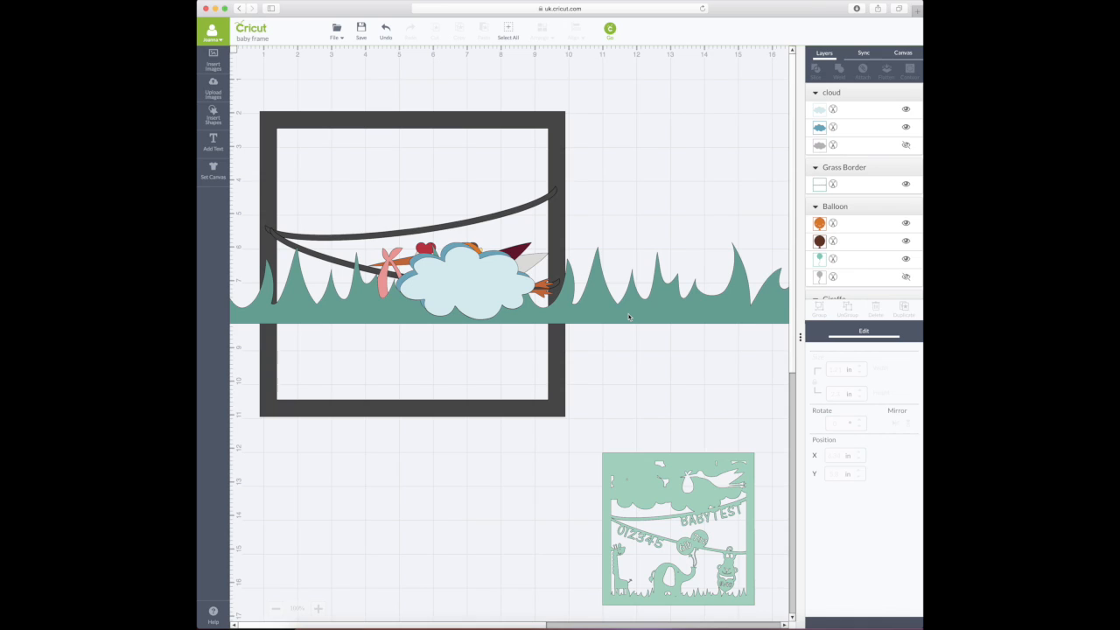
pyautogui.moveTo(628, 316); pyautogui.dragTo(615, 365)
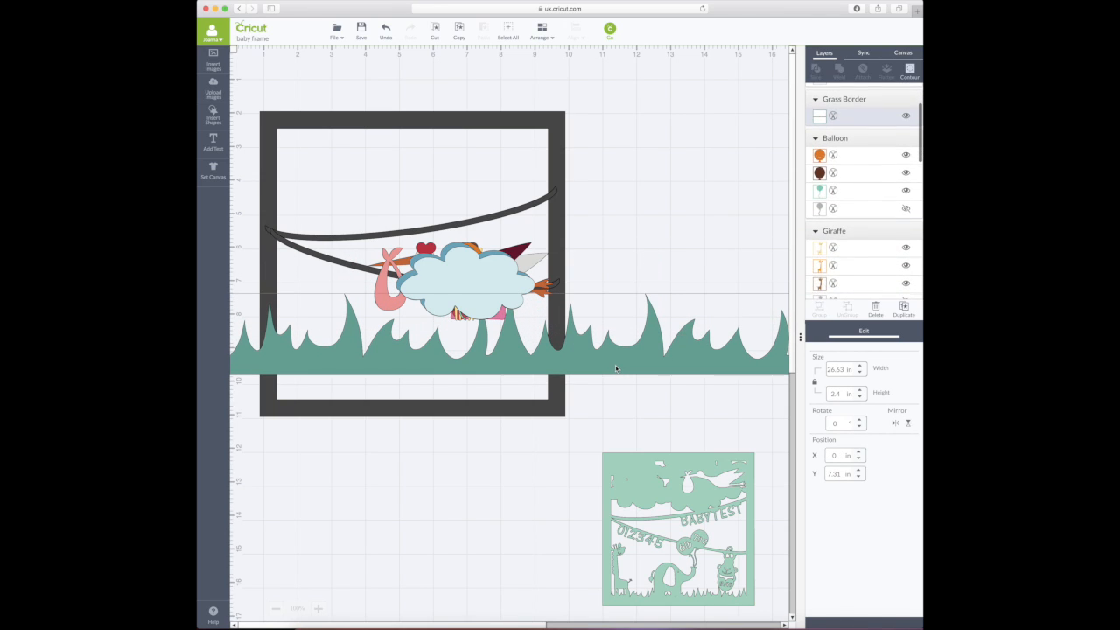
# - Set the grass border width to 9 in and align it with the frame's bottom edge
pyautogui.doubleClick(842, 369)
pyautogui.write('9')
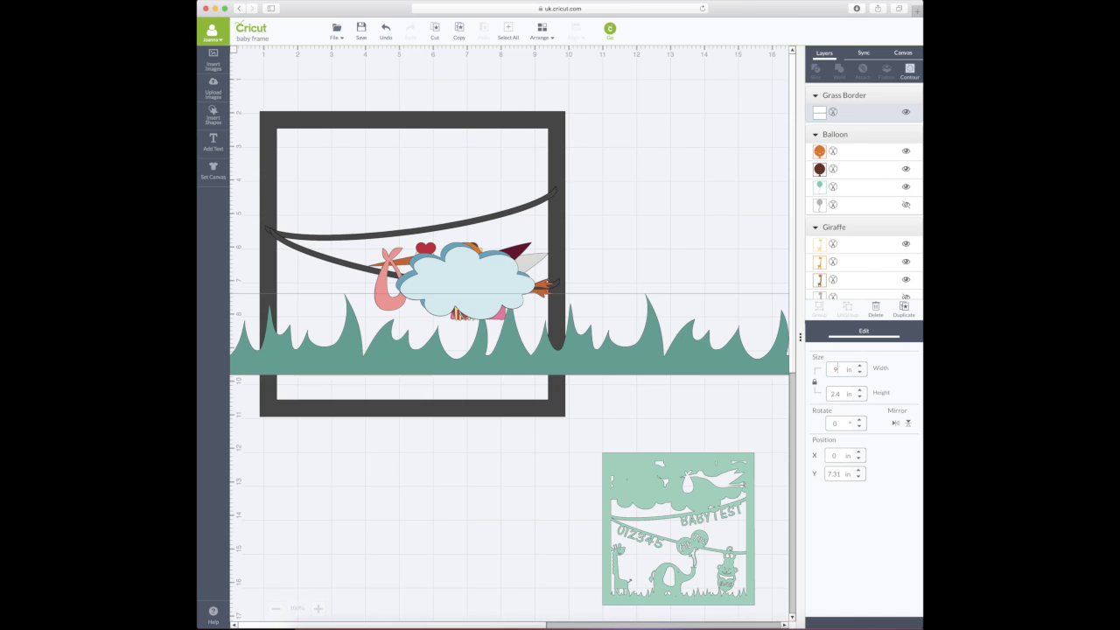
pyautogui.press('Return')
pyautogui.moveTo(354, 308); pyautogui.dragTo(386, 400)
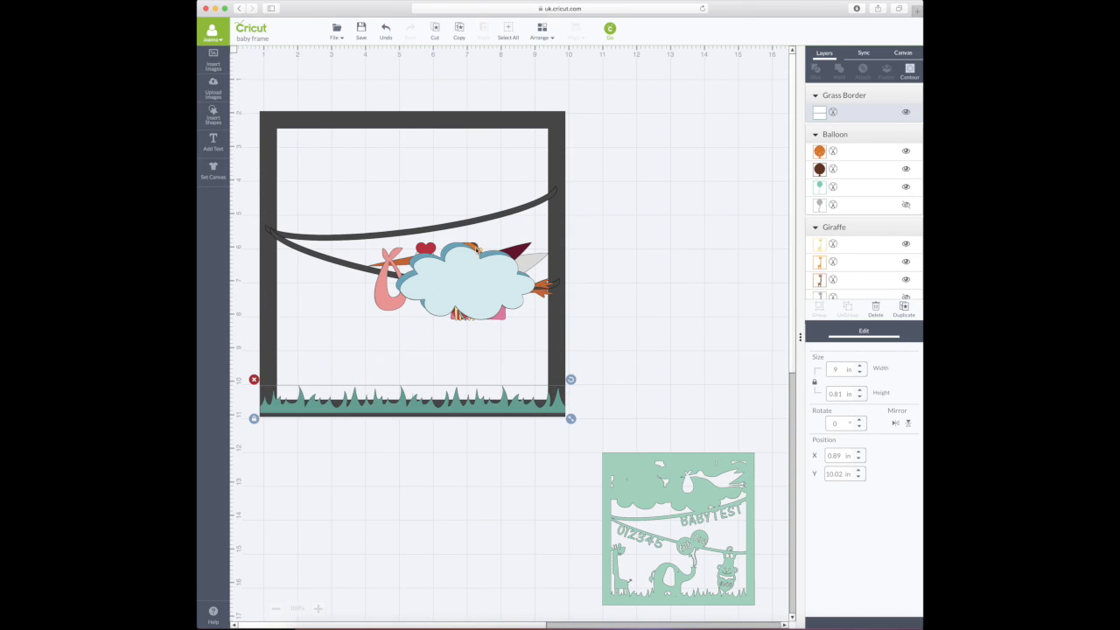
pyautogui.moveTo(456, 413); pyautogui.dragTo(453, 408)
pyautogui.scroll(-1, 454, 406)
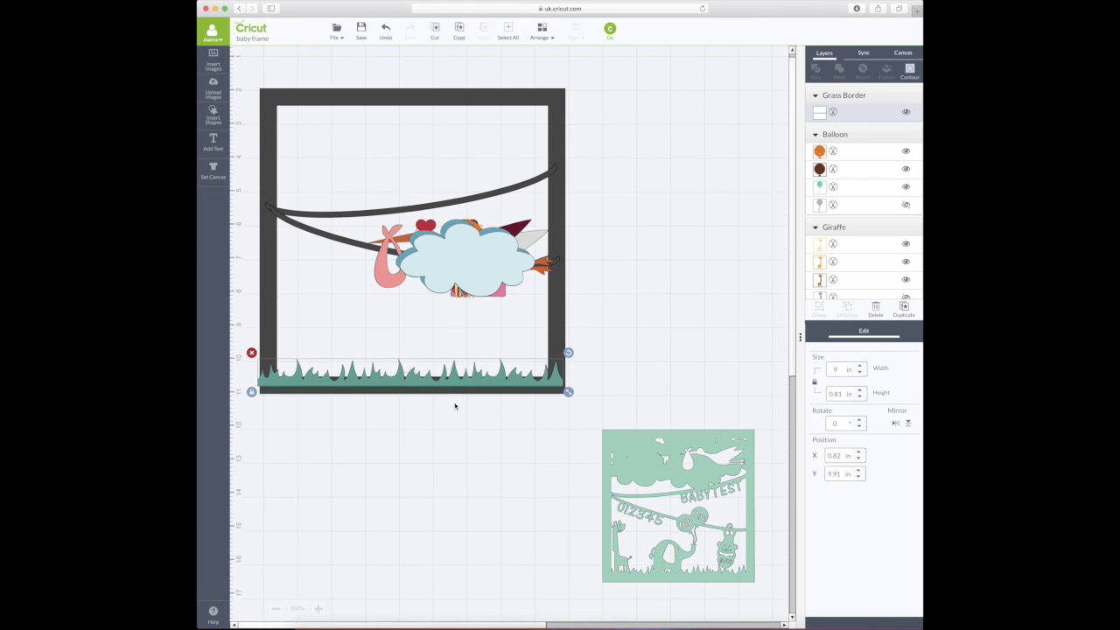
# - Move the cloud to the top-left, balloon toward the giraffe, monkey right, elephant inside
pyautogui.moveTo(473, 278); pyautogui.dragTo(332, 153)
pyautogui.moveTo(465, 238); pyautogui.dragTo(284, 347)
pyautogui.moveTo(464, 258); pyautogui.dragTo(520, 311)
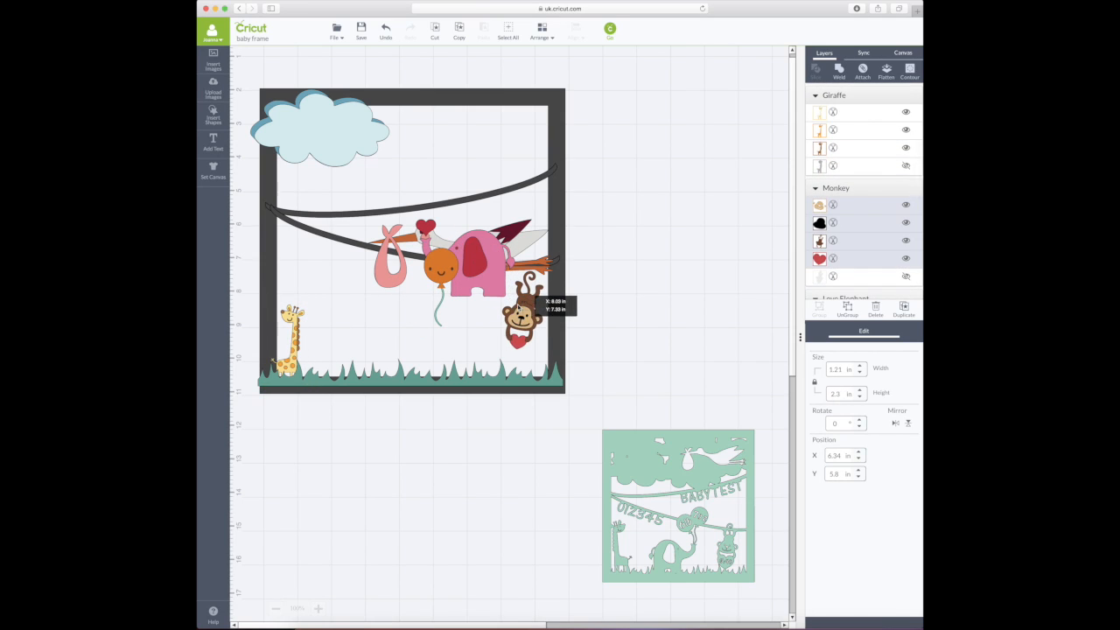
pyautogui.moveTo(500, 252); pyautogui.dragTo(705, 187)
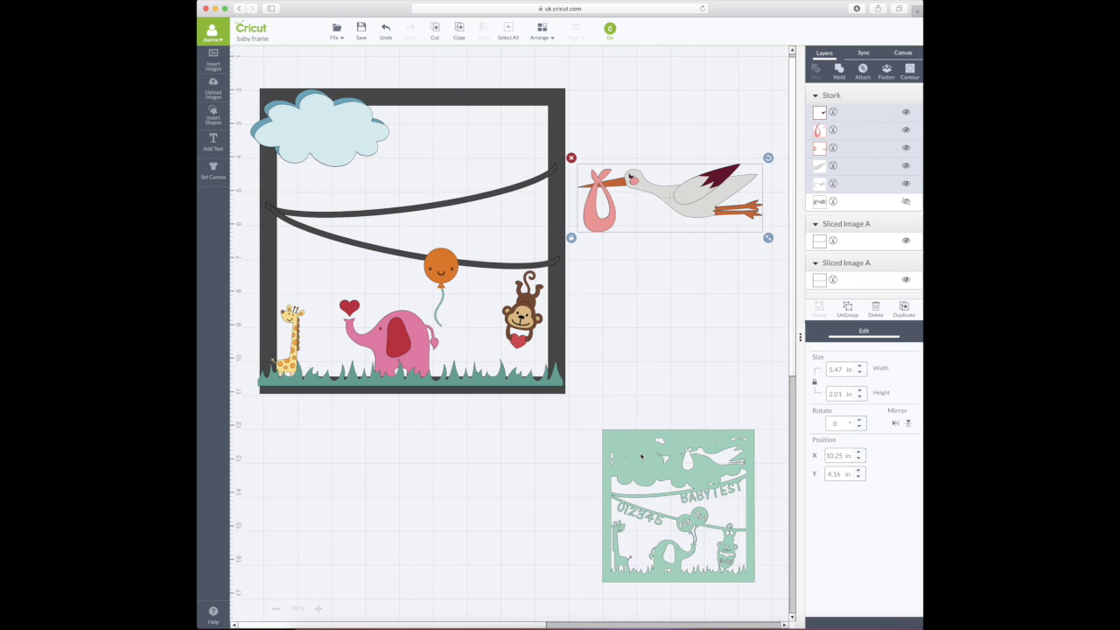
# - Select the cloud group in the frame's top-left corner
pyautogui.click(334, 147)
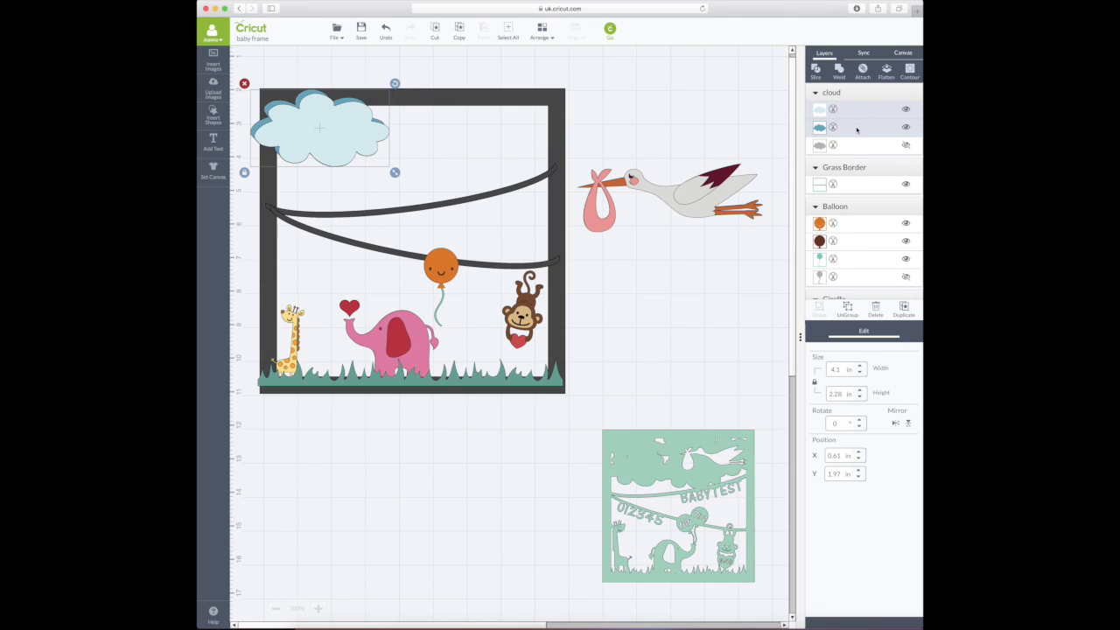
# - Hide the cloud's black outline layer and ungroup the cloud into separate layers
pyautogui.click(906, 147)
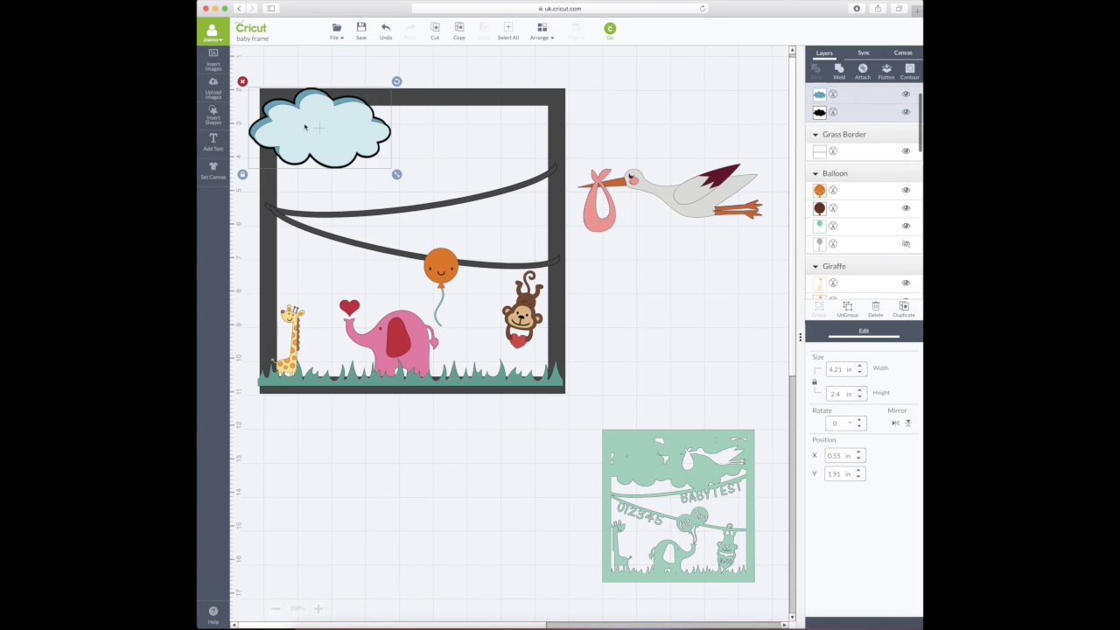
pyautogui.moveTo(335, 121); pyautogui.dragTo(382, 151)
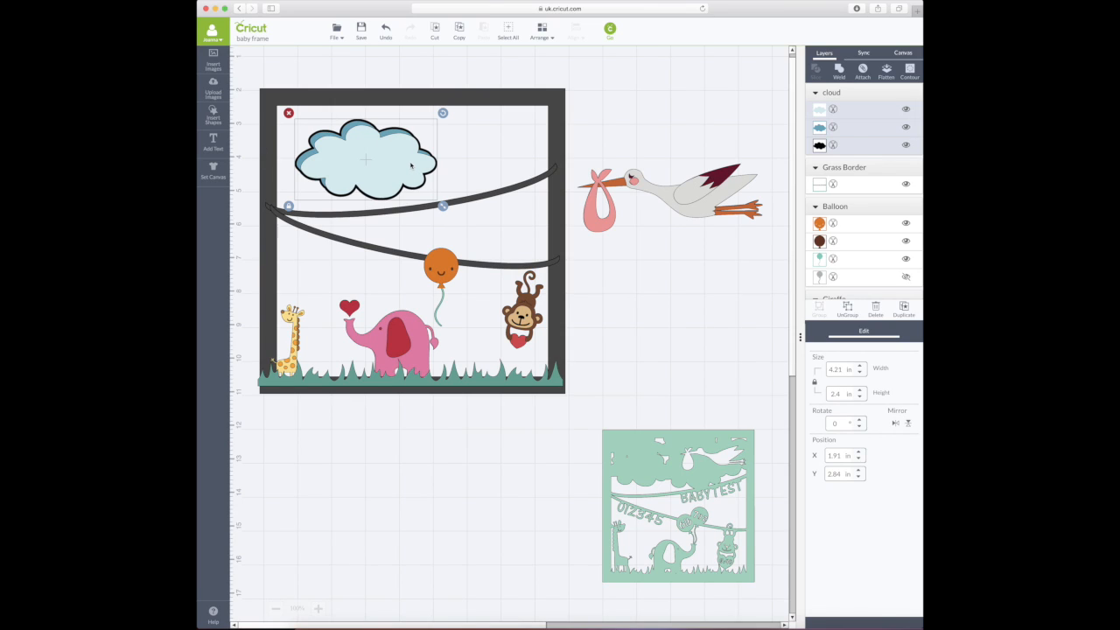
pyautogui.click(907, 145)
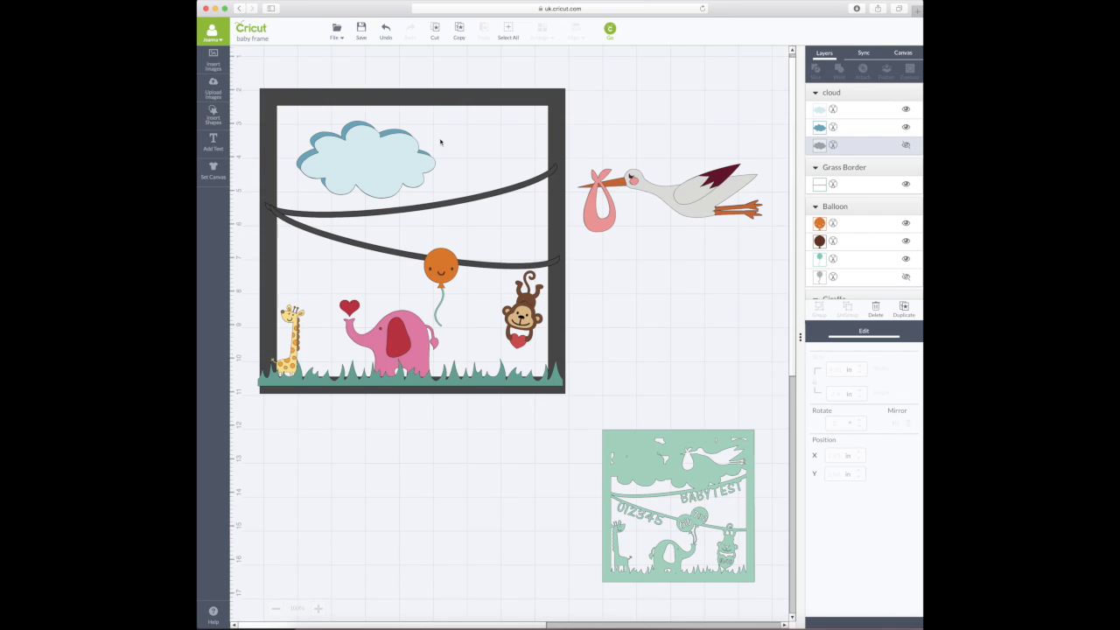
pyautogui.click(837, 94)
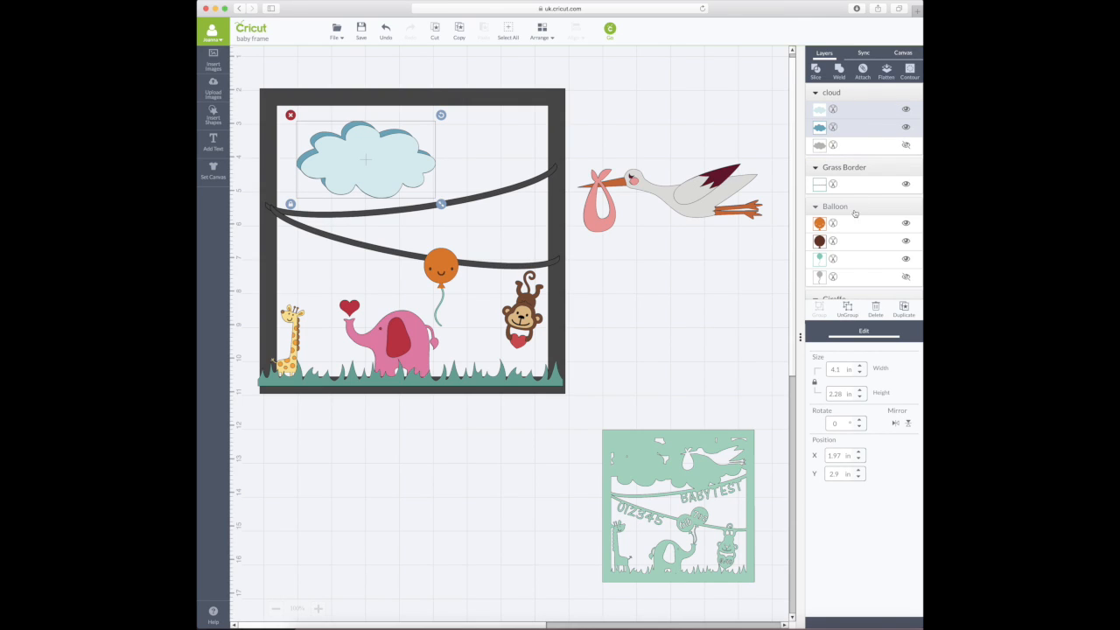
pyautogui.click(847, 312)
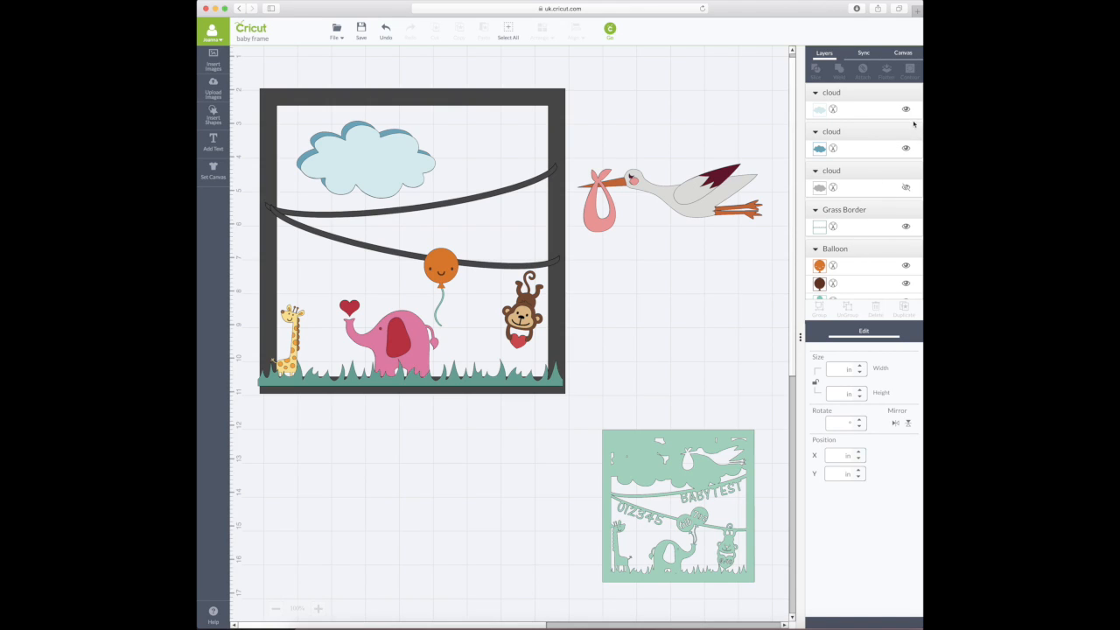
# - Delete the dark-blue and hidden outline layers, move the light-blue cloud top-left, and duplicate it
pyautogui.moveTo(393, 164); pyautogui.dragTo(522, 131)
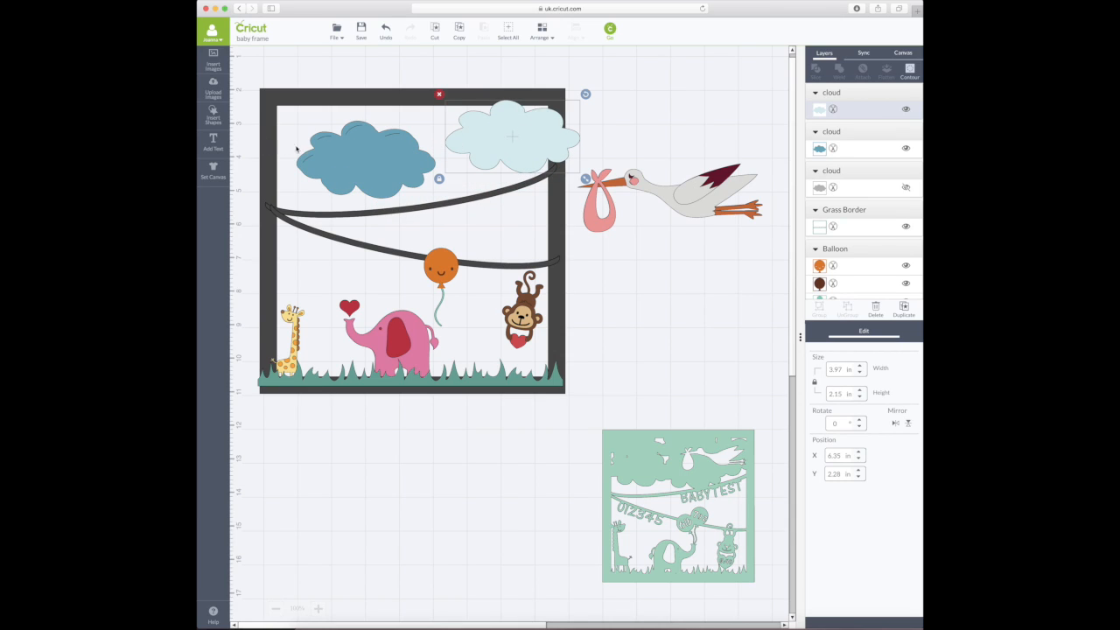
pyautogui.moveTo(360, 153)
pyautogui.mouseDown()
pyautogui.moveTo(402, 213)
pyautogui.moveTo(361, 156)
pyautogui.mouseUp()
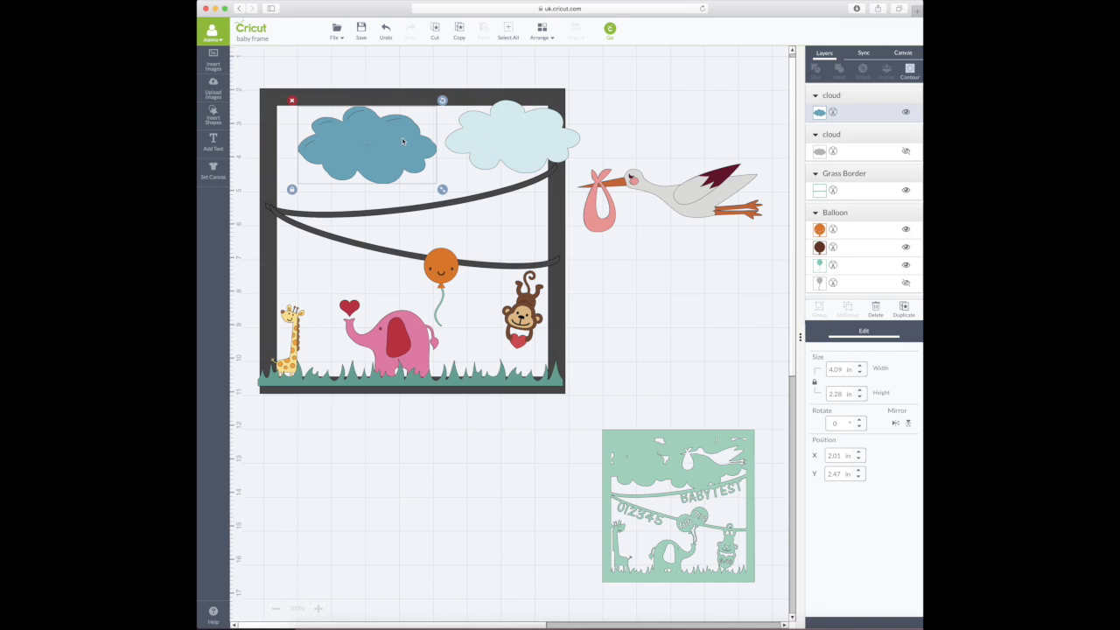
pyautogui.click(293, 101)
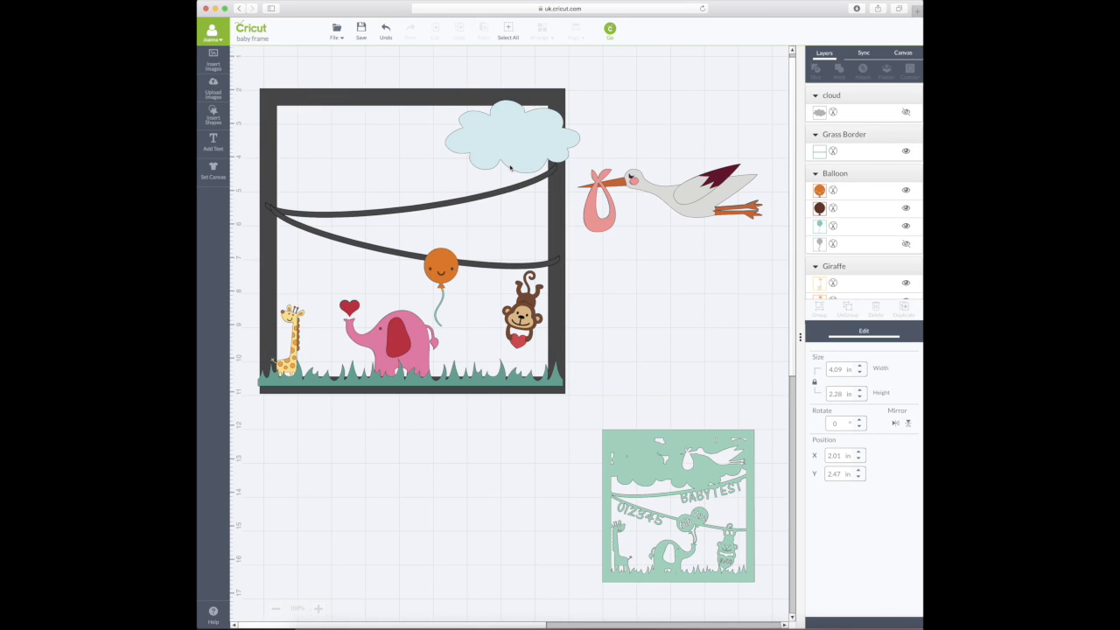
pyautogui.click(879, 117)
pyautogui.click(875, 317)
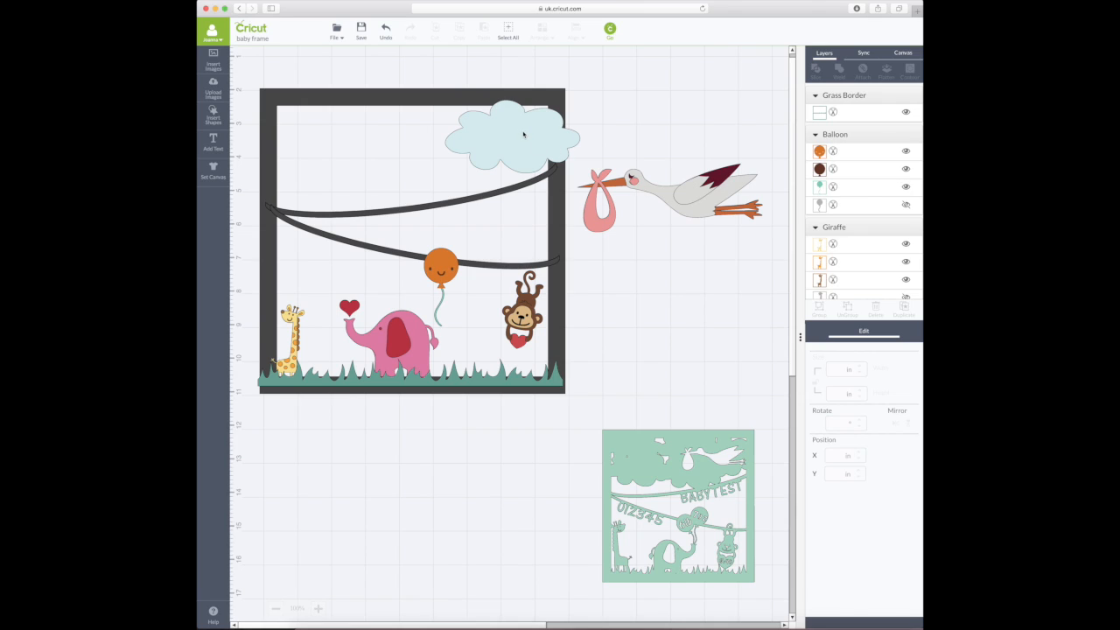
pyautogui.moveTo(526, 133); pyautogui.dragTo(348, 120)
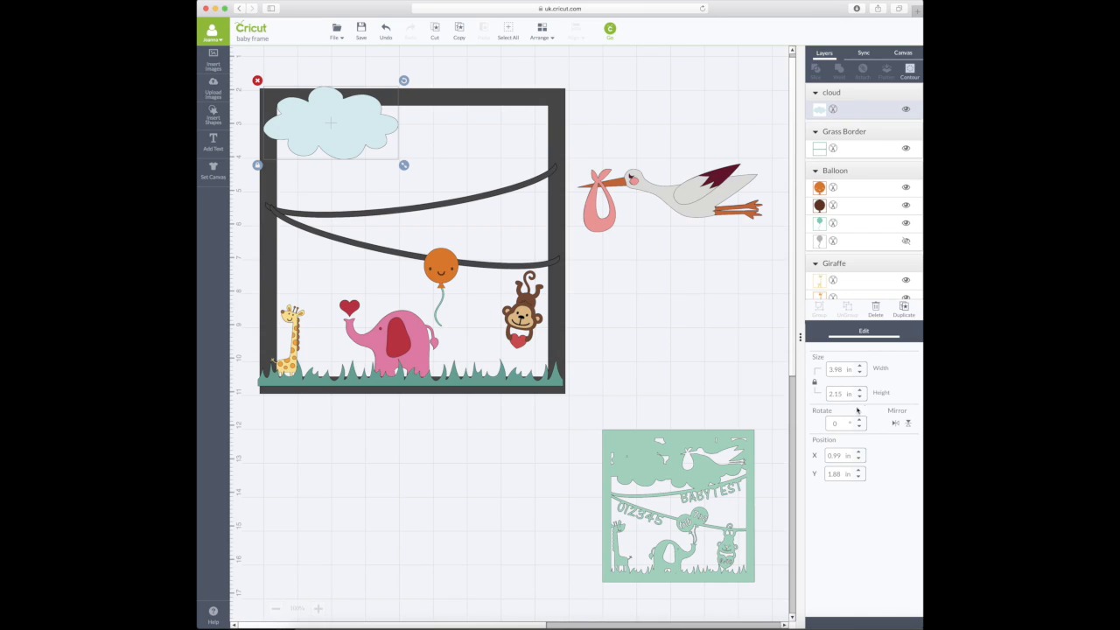
pyautogui.click(905, 311)
# - Duplicate the cloud twice more and set one copy's height to 2.01 in
pyautogui.click(905, 311)
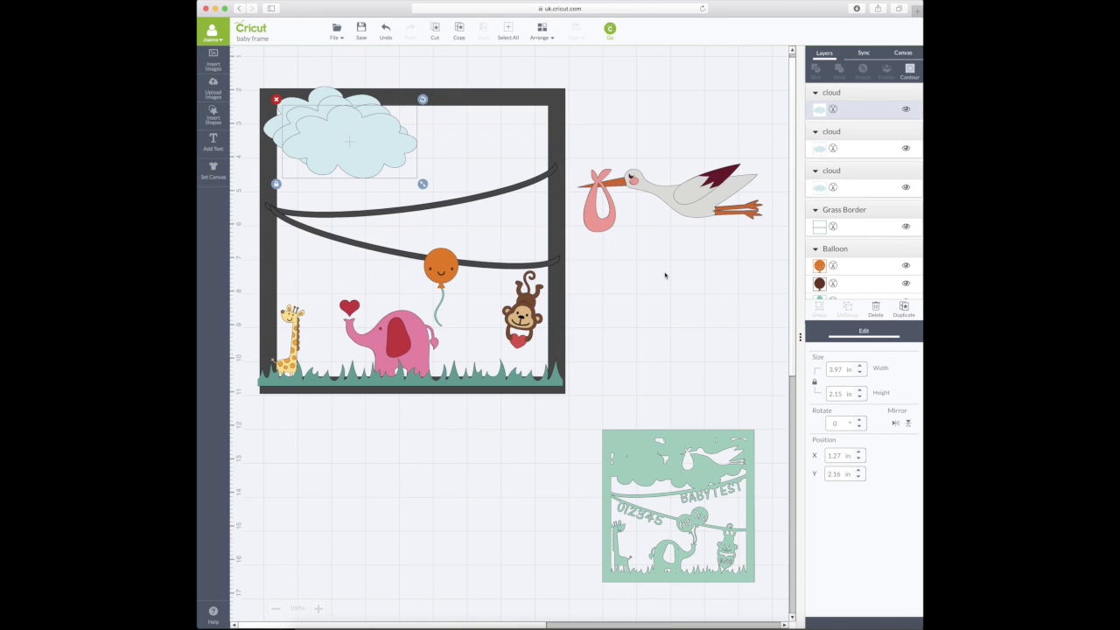
pyautogui.click(904, 309)
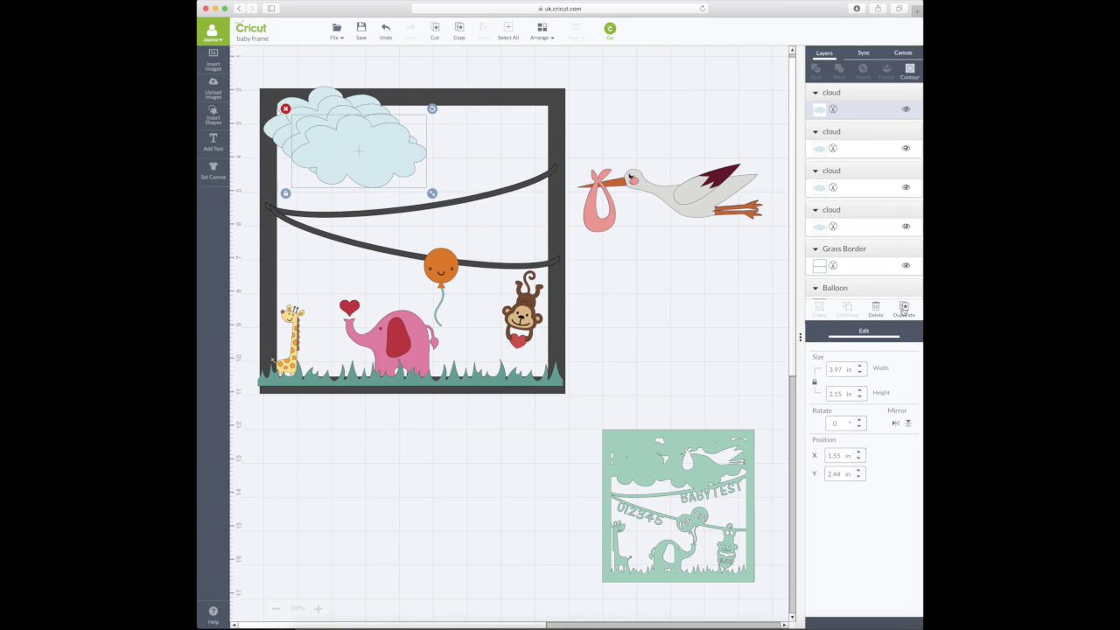
pyautogui.doubleClick(843, 395)
pyautogui.write('2.01')
pyautogui.press('Return')
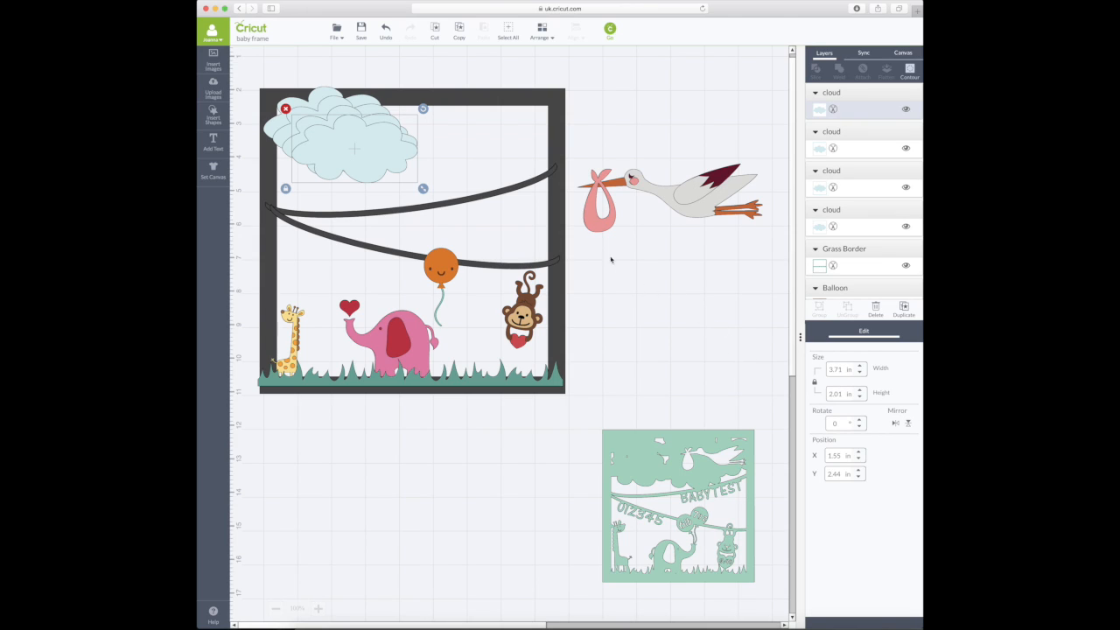
# - Shift the resized cloud right, add another copy, and move one cloud over the garland
pyautogui.moveTo(346, 151); pyautogui.dragTo(513, 117)
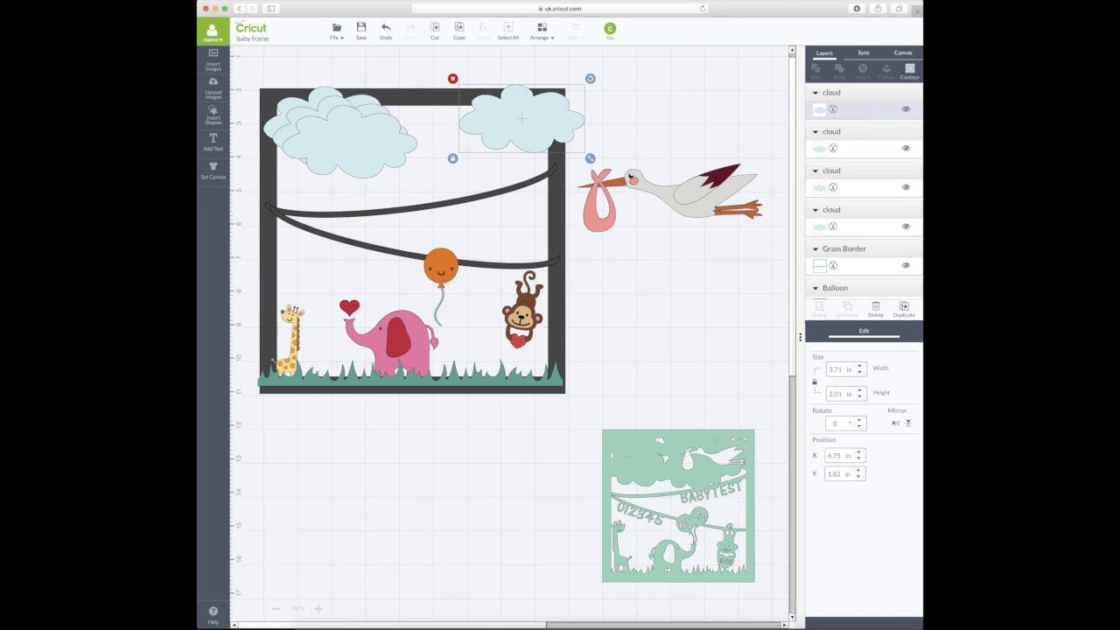
pyautogui.click(904, 308)
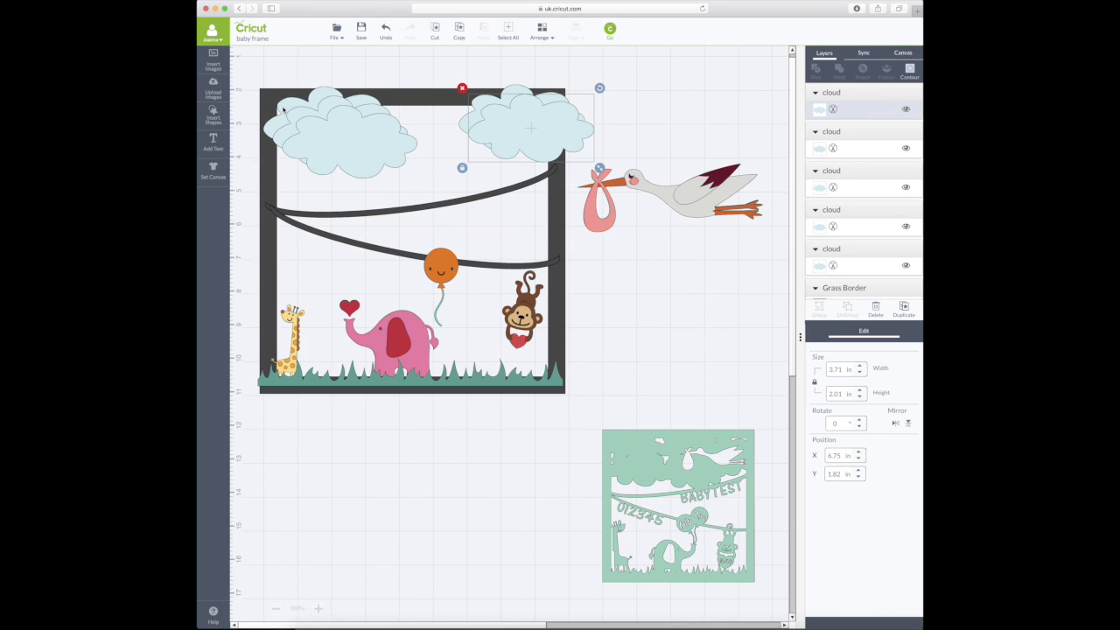
pyautogui.moveTo(335, 131); pyautogui.dragTo(410, 214)
# - Drag the cloud copies into an overlapping row along the frame's top edge, then deselect
pyautogui.moveTo(364, 144); pyautogui.dragTo(402, 254)
pyautogui.moveTo(358, 118); pyautogui.dragTo(337, 265)
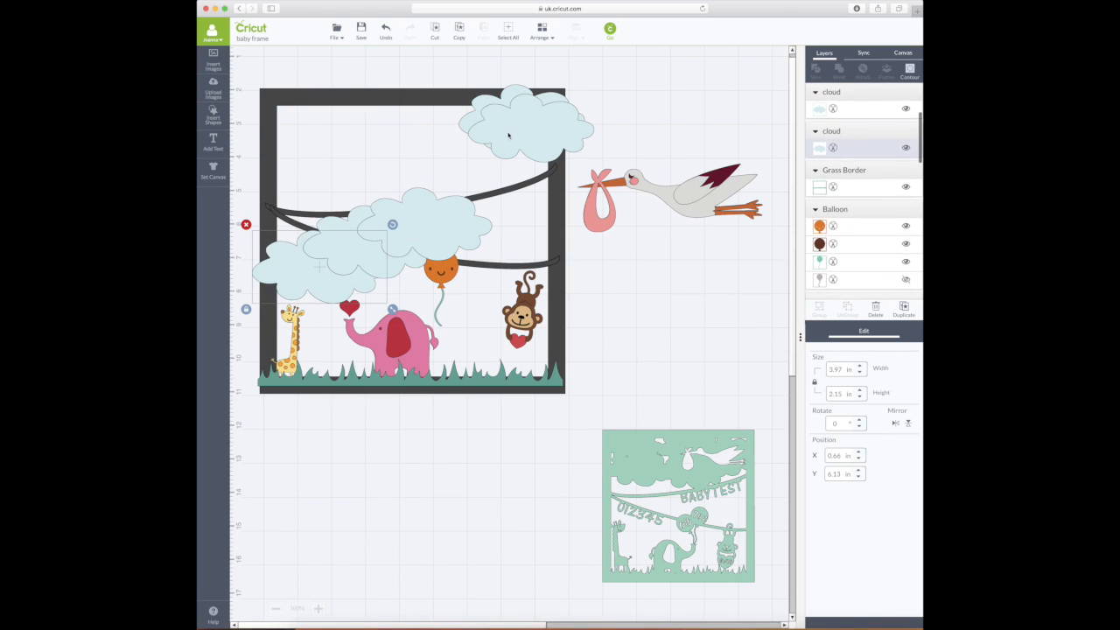
pyautogui.moveTo(516, 123); pyautogui.dragTo(332, 127)
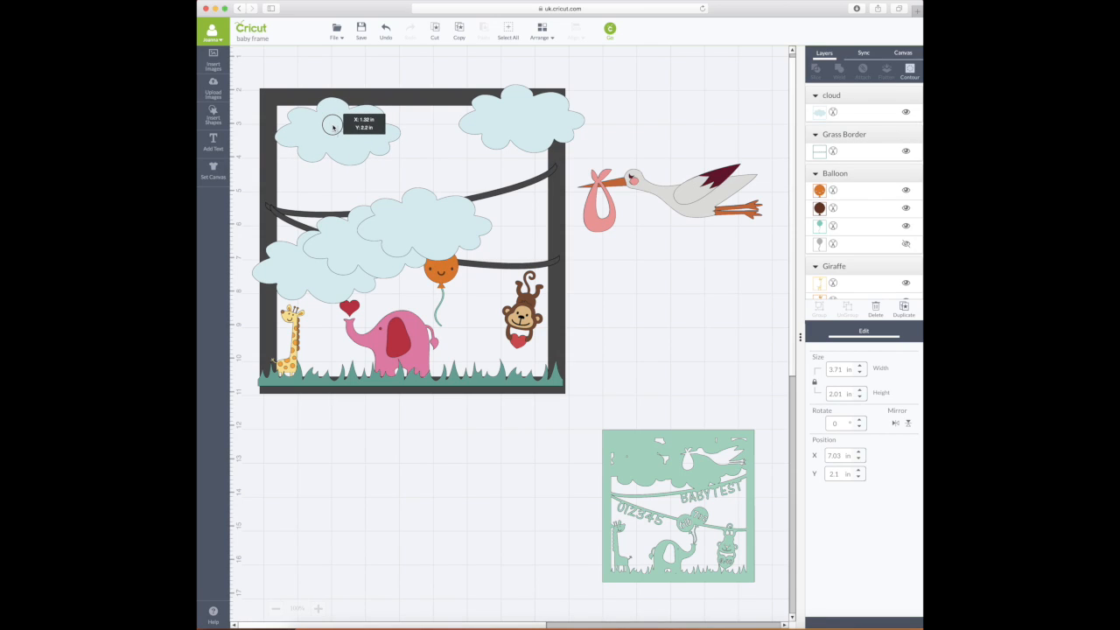
pyautogui.moveTo(333, 127); pyautogui.dragTo(366, 122)
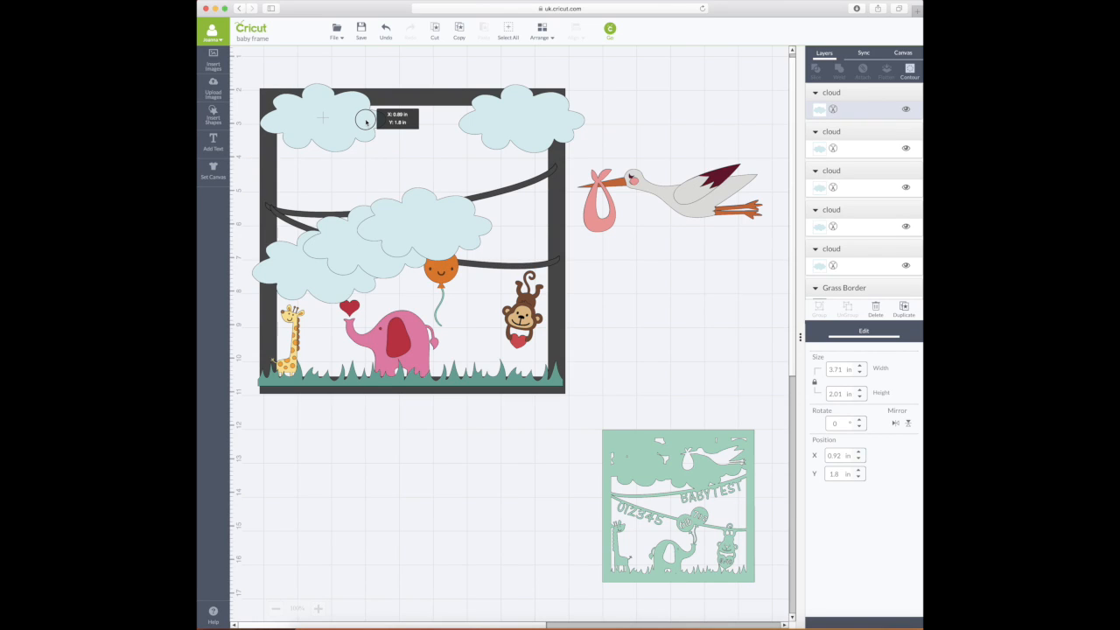
pyautogui.moveTo(366, 122); pyautogui.dragTo(366, 122)
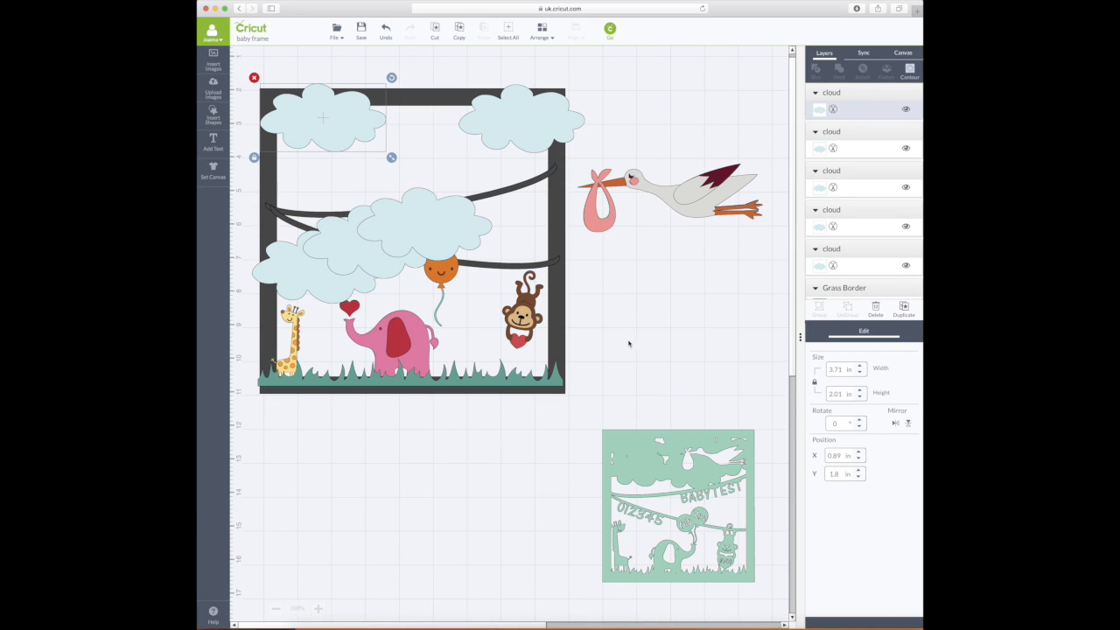
pyautogui.moveTo(447, 202); pyautogui.dragTo(361, 159)
pyautogui.moveTo(386, 258); pyautogui.dragTo(463, 137)
pyautogui.moveTo(344, 271); pyautogui.dragTo(469, 170)
pyautogui.moveTo(545, 127); pyautogui.dragTo(535, 143)
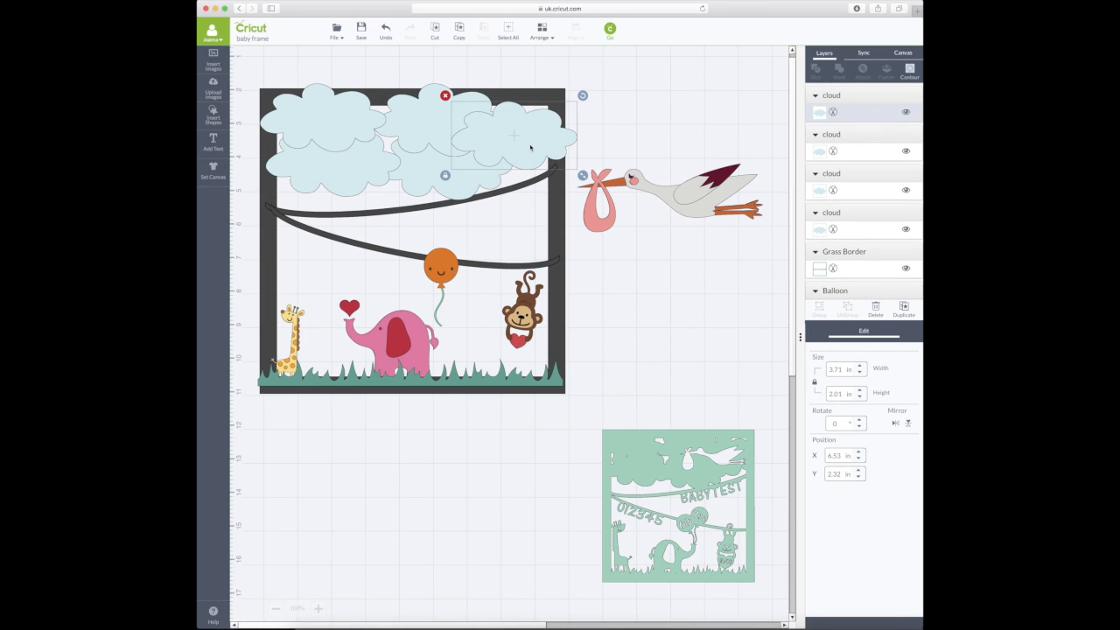
pyautogui.click(678, 135)
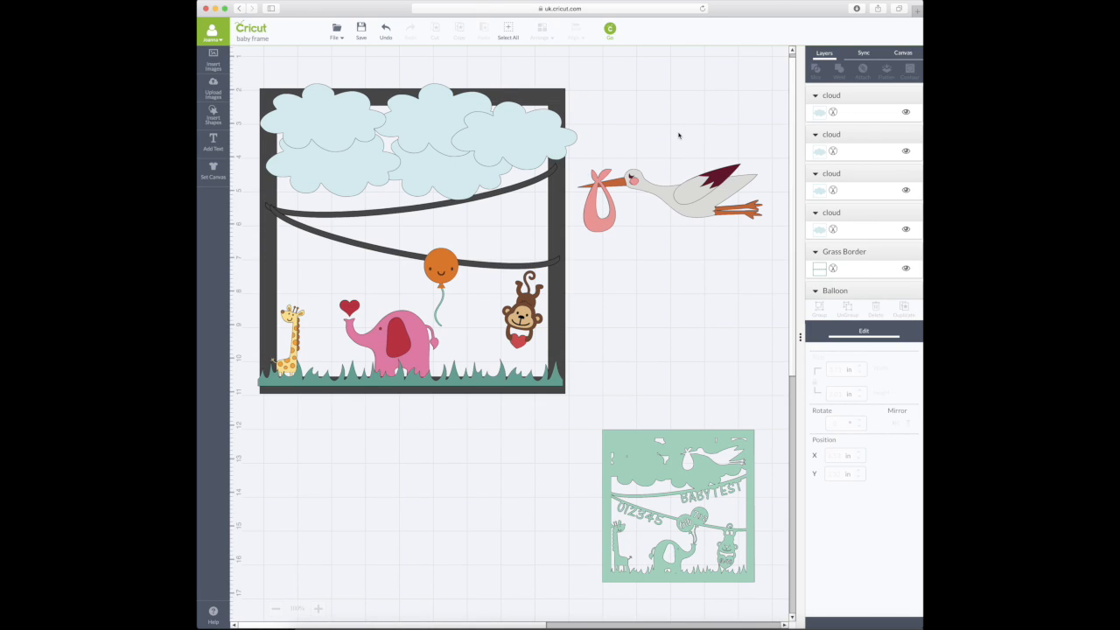
# - Select all five cloud layers and weld them into one light-blue Welded Image
pyautogui.click(500, 128)
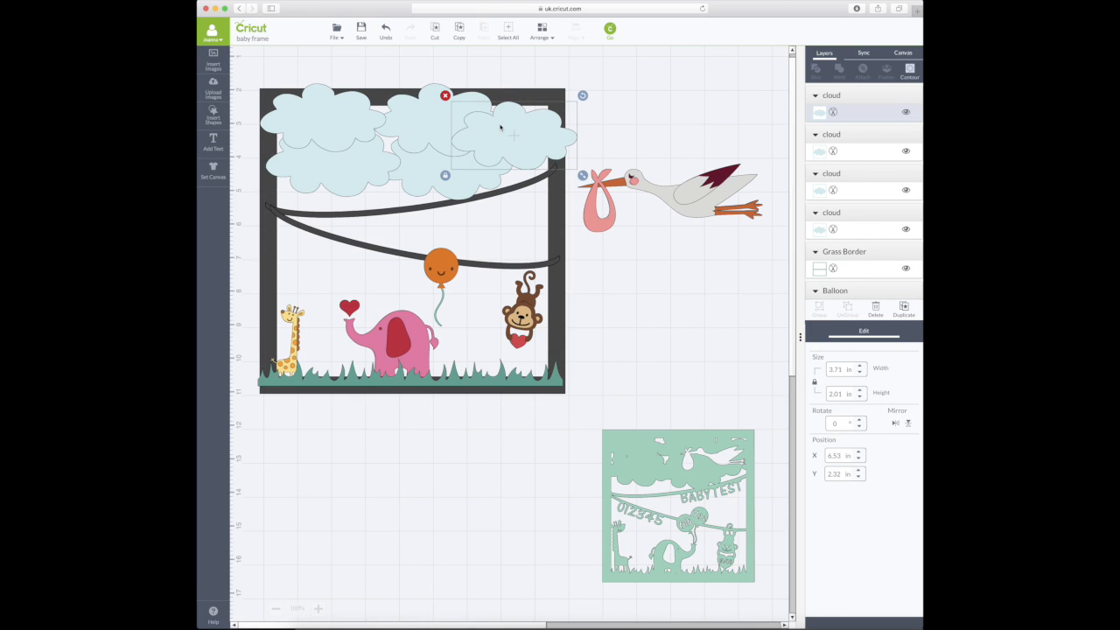
pyautogui.keyDown('shift'); pyautogui.click(440, 153); pyautogui.keyUp('shift')
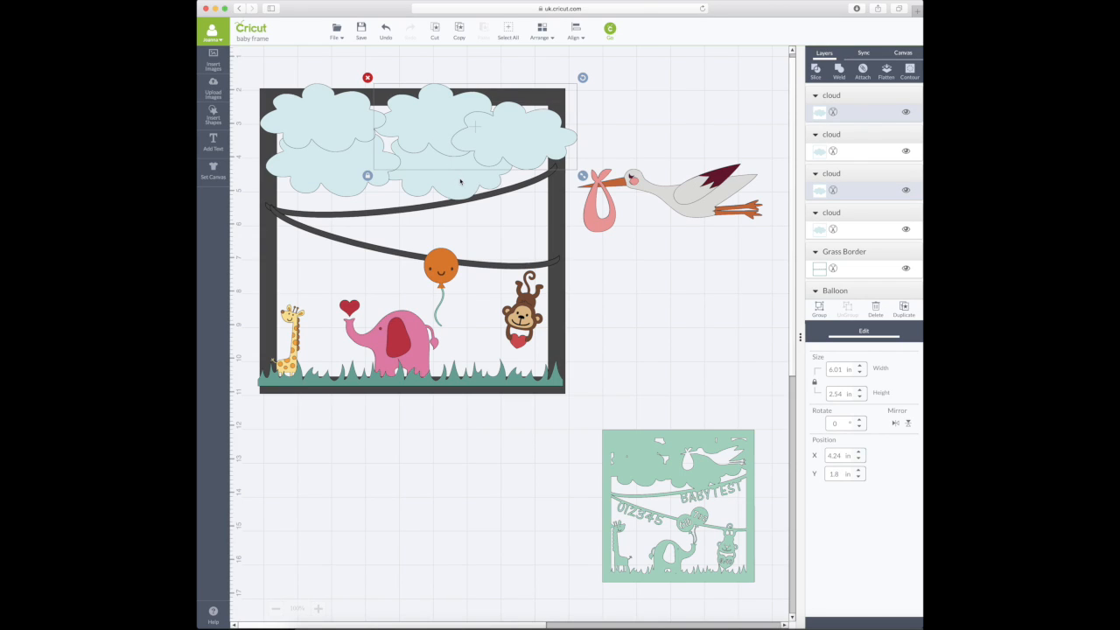
pyautogui.keyDown('shift'); pyautogui.click(458, 182); pyautogui.keyUp('shift')
pyautogui.keyDown('shift'); pyautogui.click(335, 183); pyautogui.keyUp('shift')
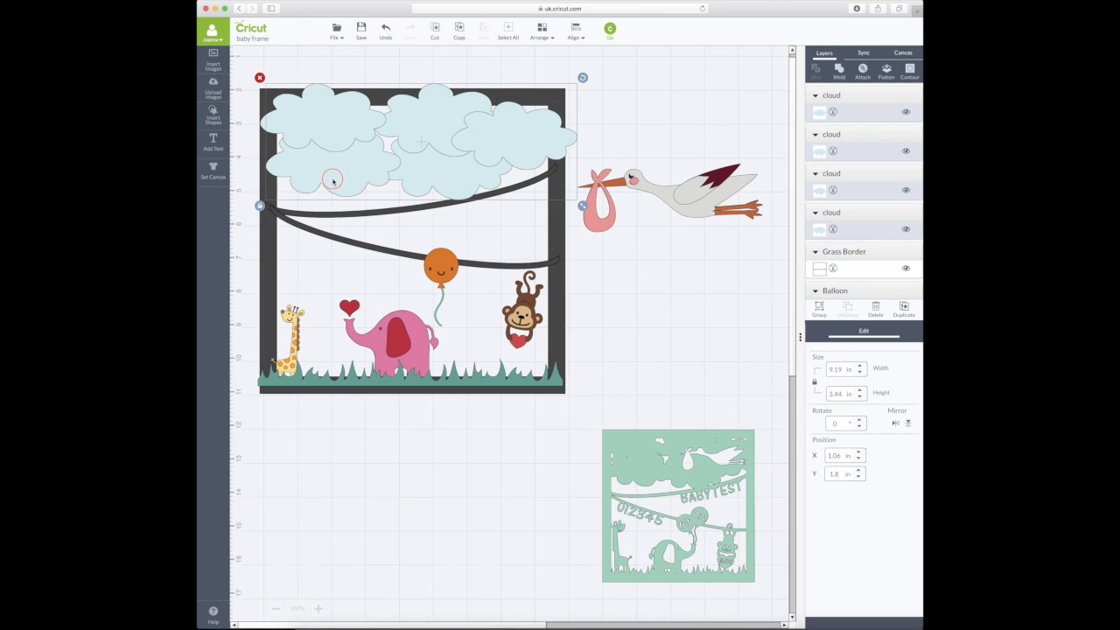
pyautogui.keyDown('shift'); pyautogui.click(300, 125); pyautogui.keyUp('shift')
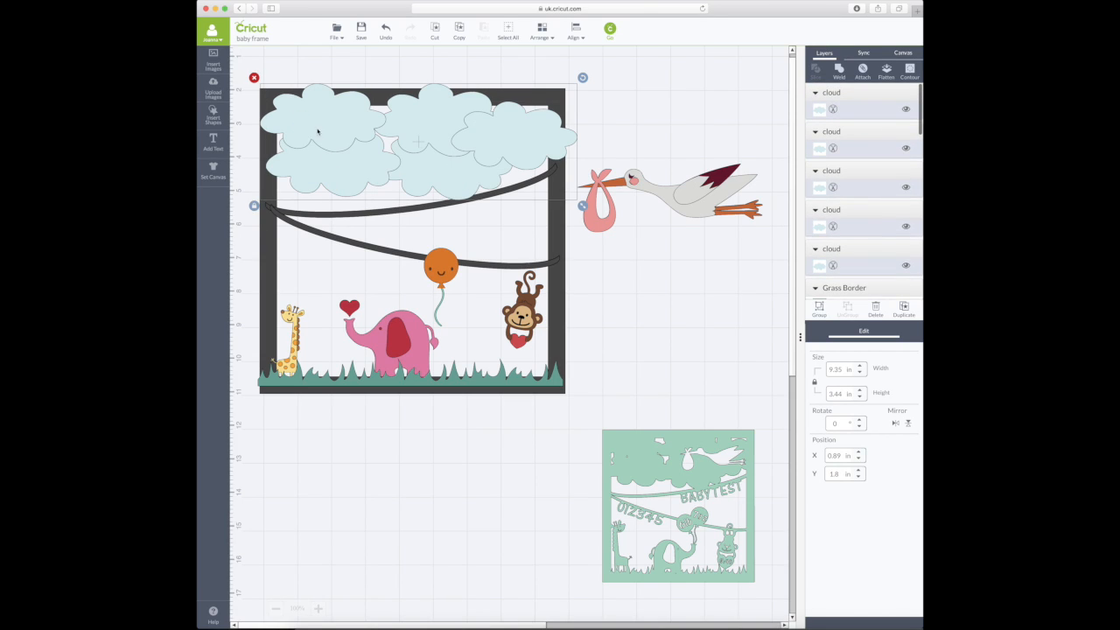
pyautogui.scroll(-1, 450, 156)
pyautogui.scroll(2, 374, 151)
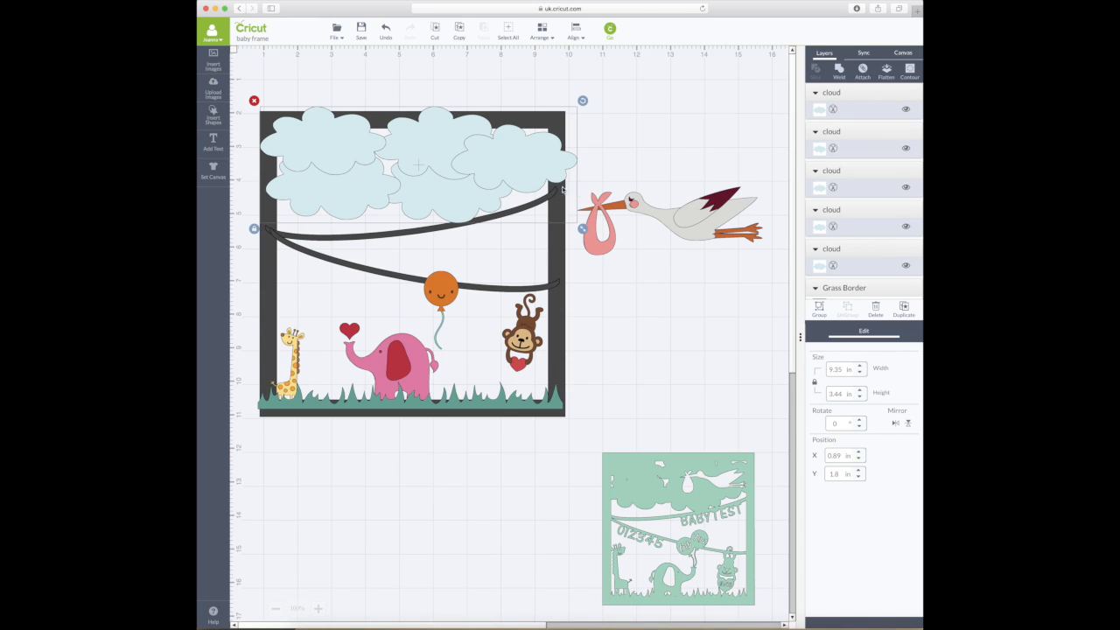
pyautogui.click(842, 75)
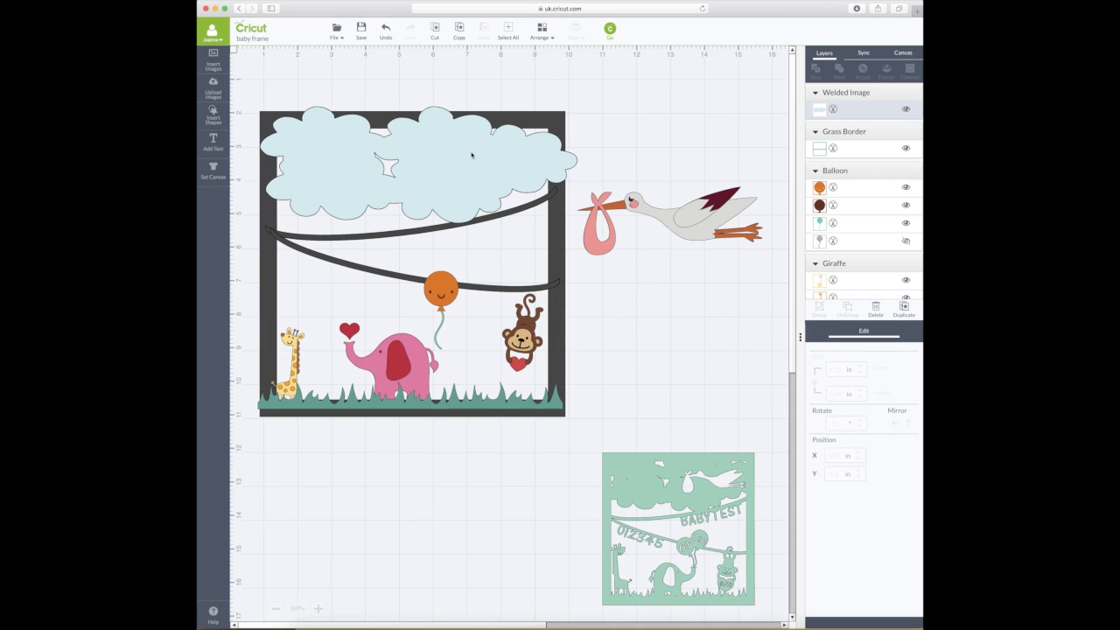
# - Undo the accidental move so the 9.36 × 3.44 in welded cloud returns to the frame top
pyautogui.moveTo(443, 177); pyautogui.dragTo(558, 232)
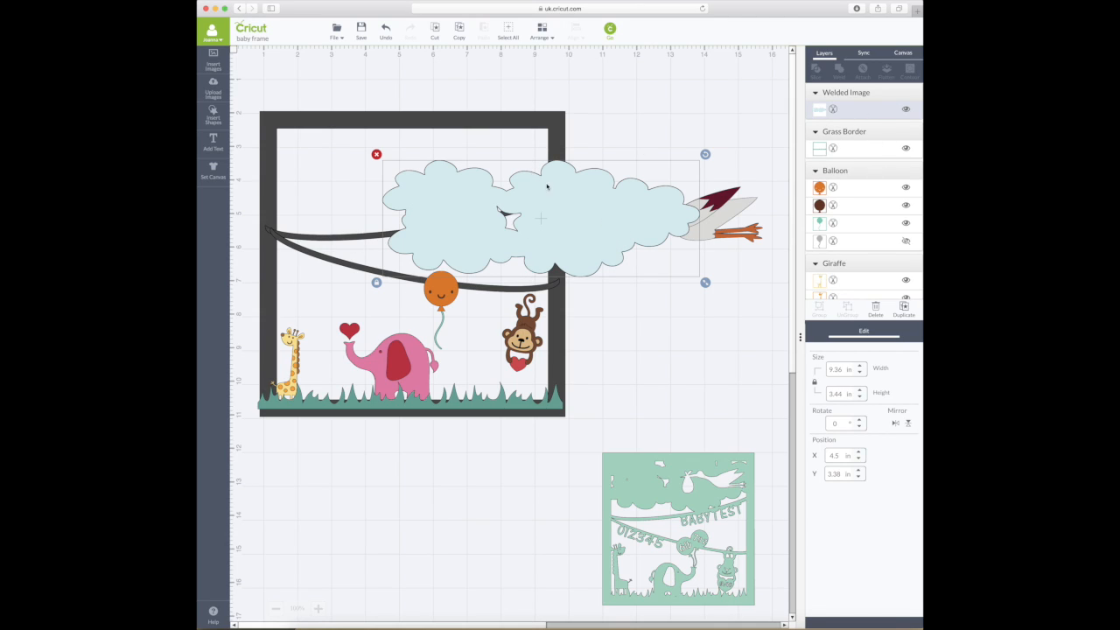
pyautogui.click(386, 32)
pyautogui.click(386, 32)
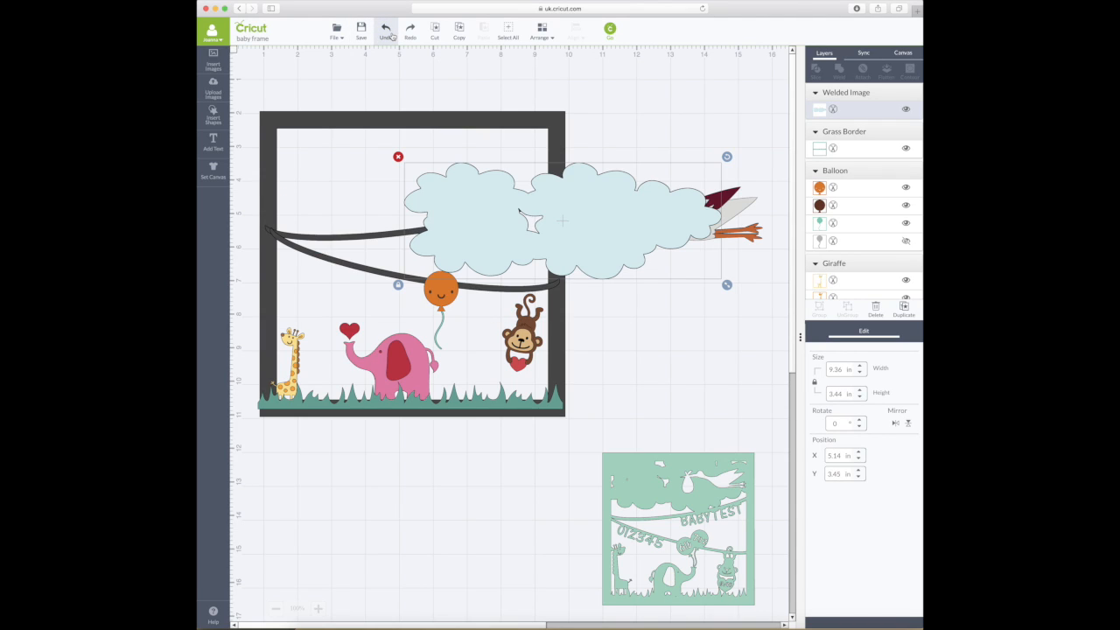
pyautogui.click(391, 36)
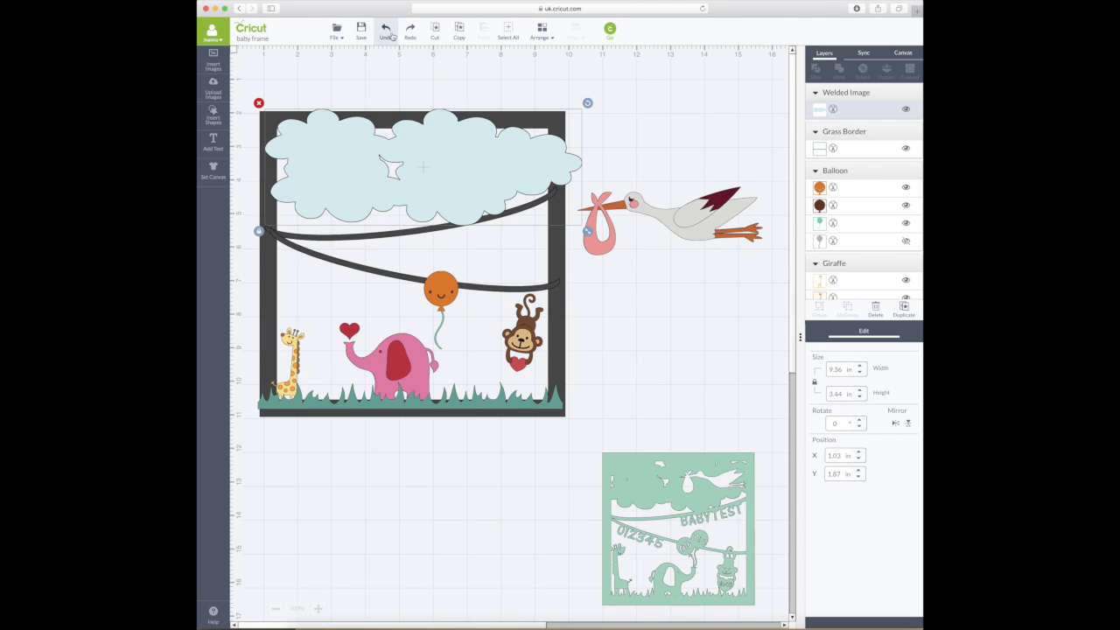
pyautogui.click(699, 155)
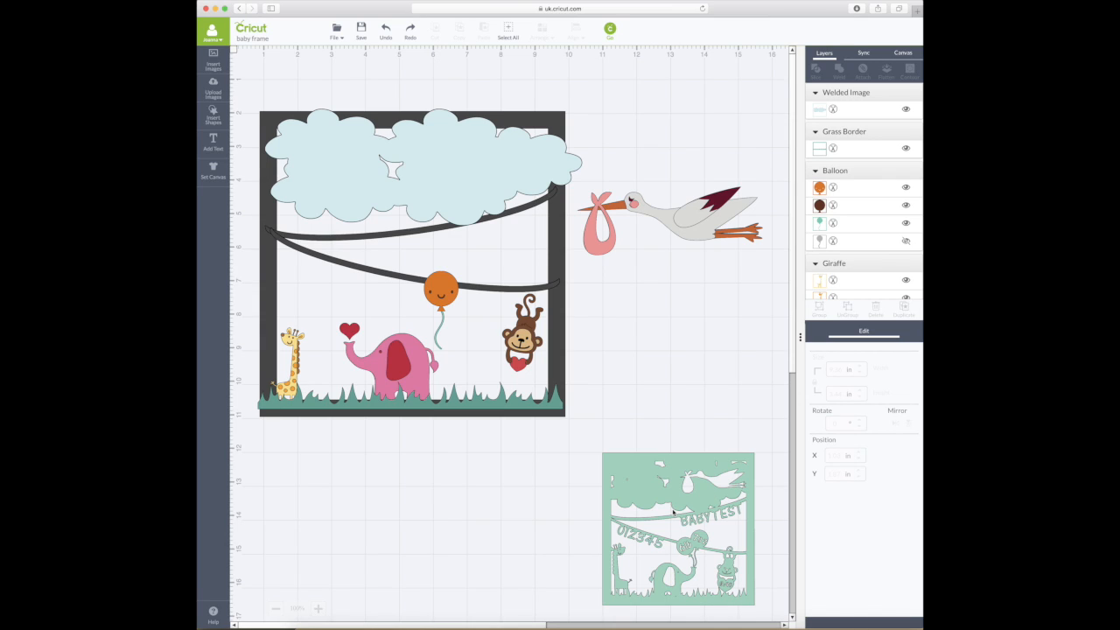
# - Select the Stork group, showing and then re-hiding its black outline layer
pyautogui.scroll(-2, 697, 224)
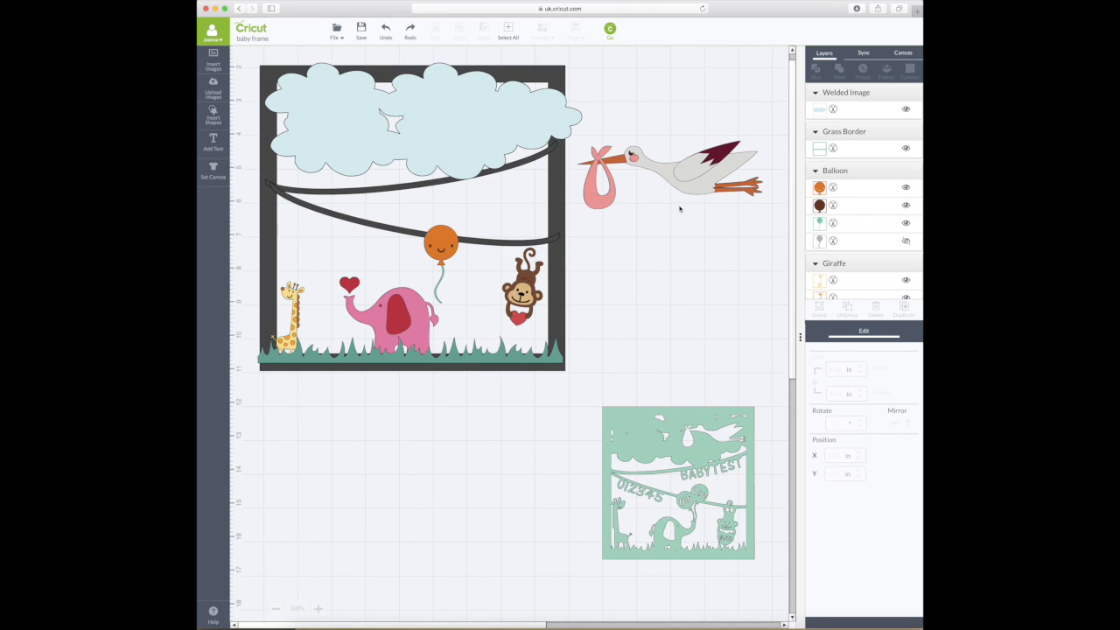
pyautogui.scroll(2, 685, 210)
pyautogui.click(704, 223)
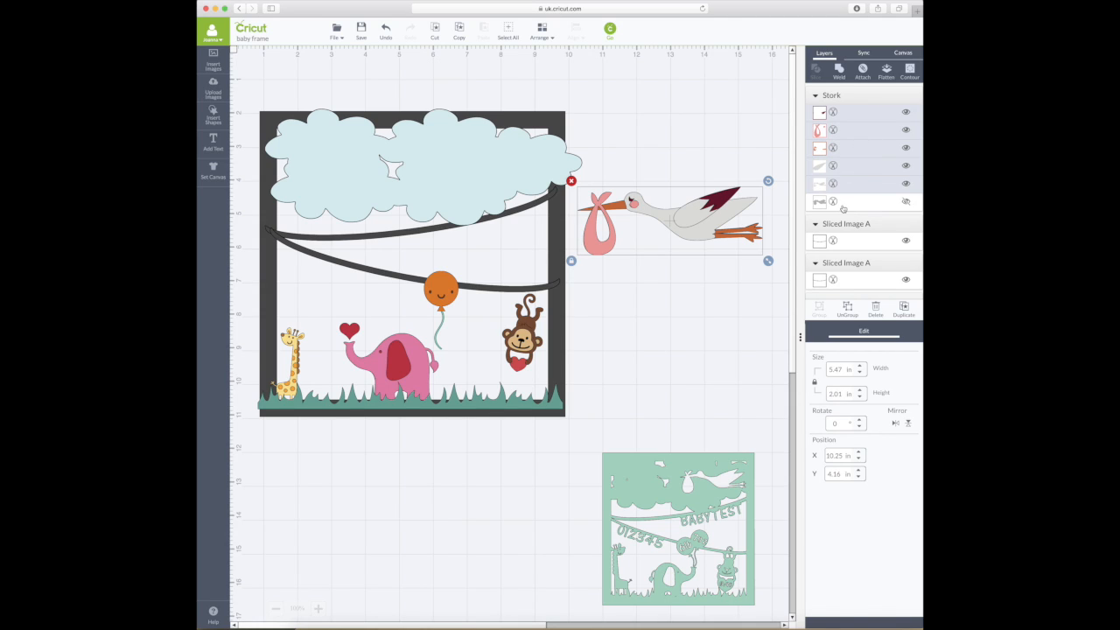
pyautogui.click(907, 203)
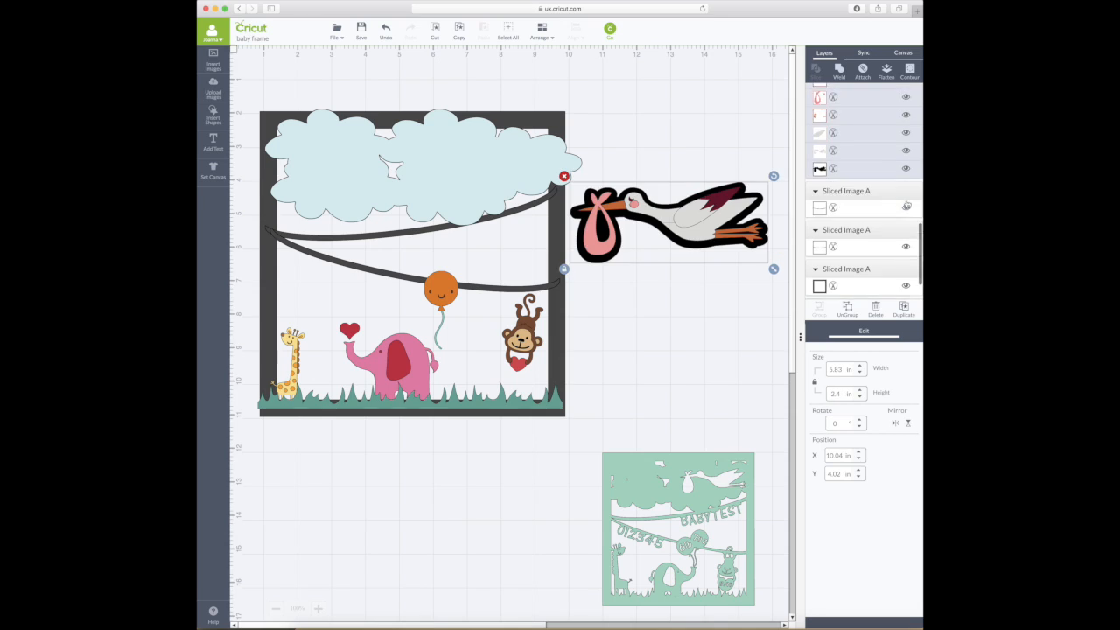
pyautogui.scroll(-2, 906, 203)
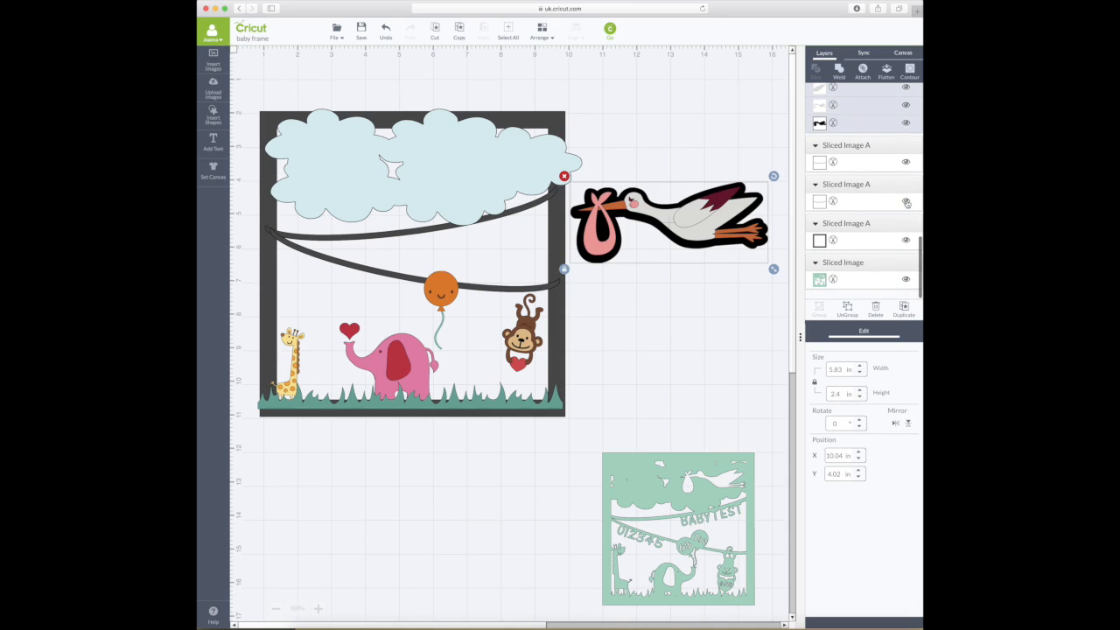
pyautogui.click(906, 124)
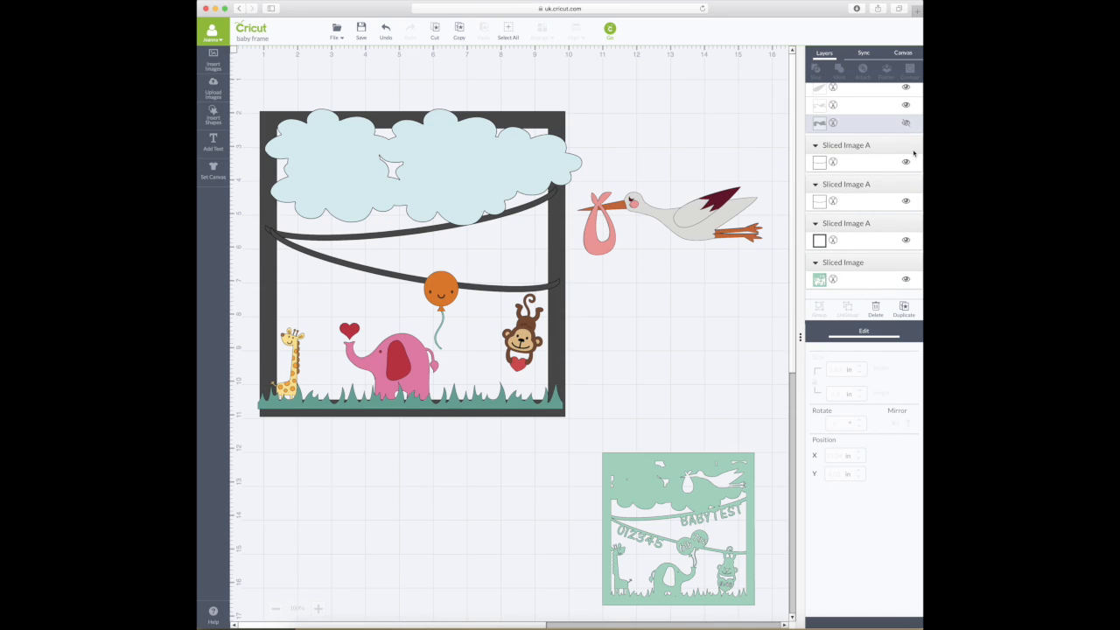
pyautogui.scroll(2, 910, 140)
# - Weld the stork's visible layers into one grey silhouette and move it onto the cloud band
pyautogui.click(705, 219)
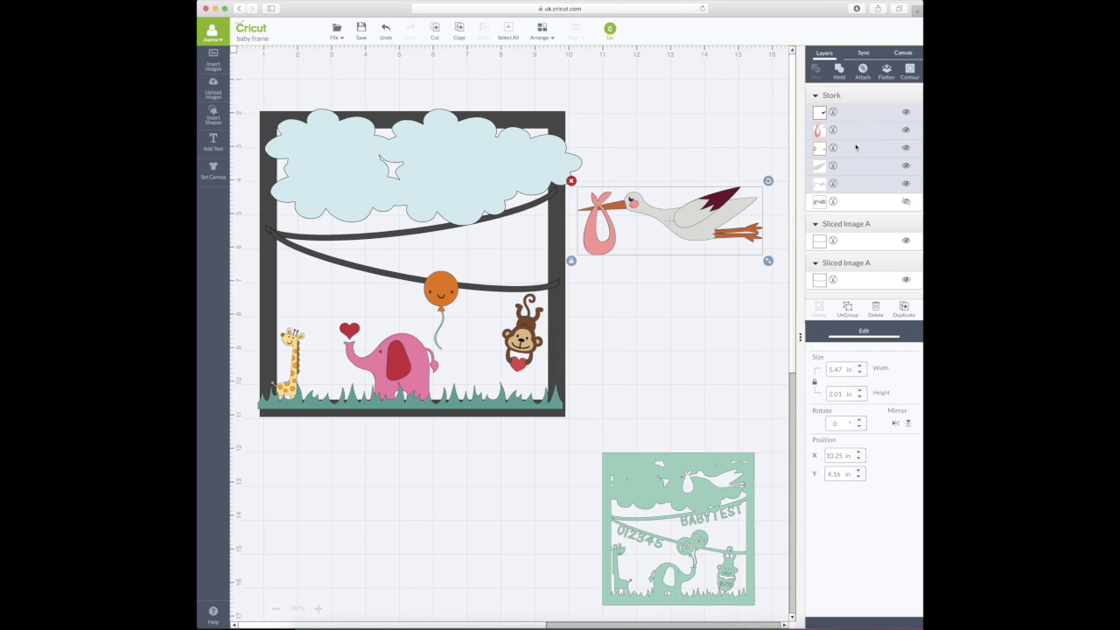
pyautogui.scroll(-1, 668, 222)
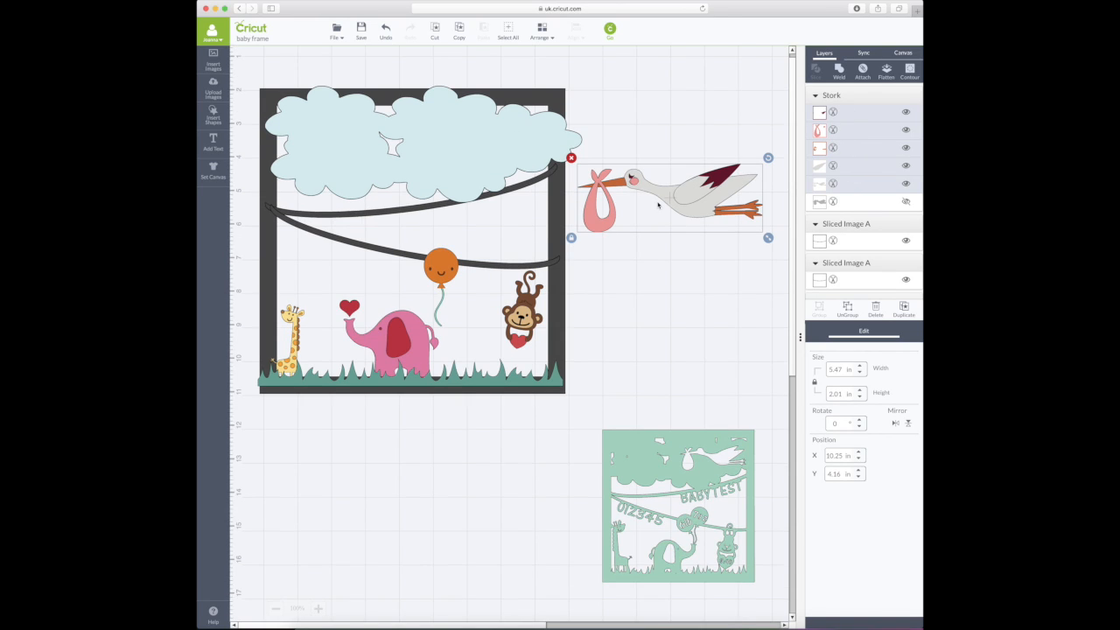
pyautogui.scroll(1, 659, 205)
pyautogui.click(490, 175)
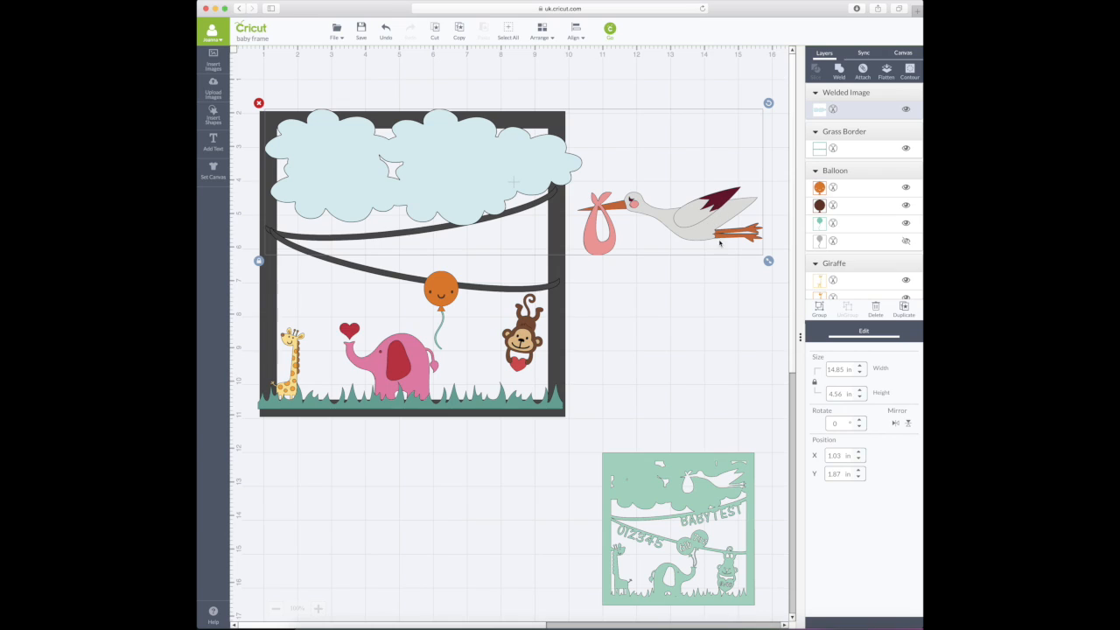
pyautogui.click(726, 265)
pyautogui.click(714, 226)
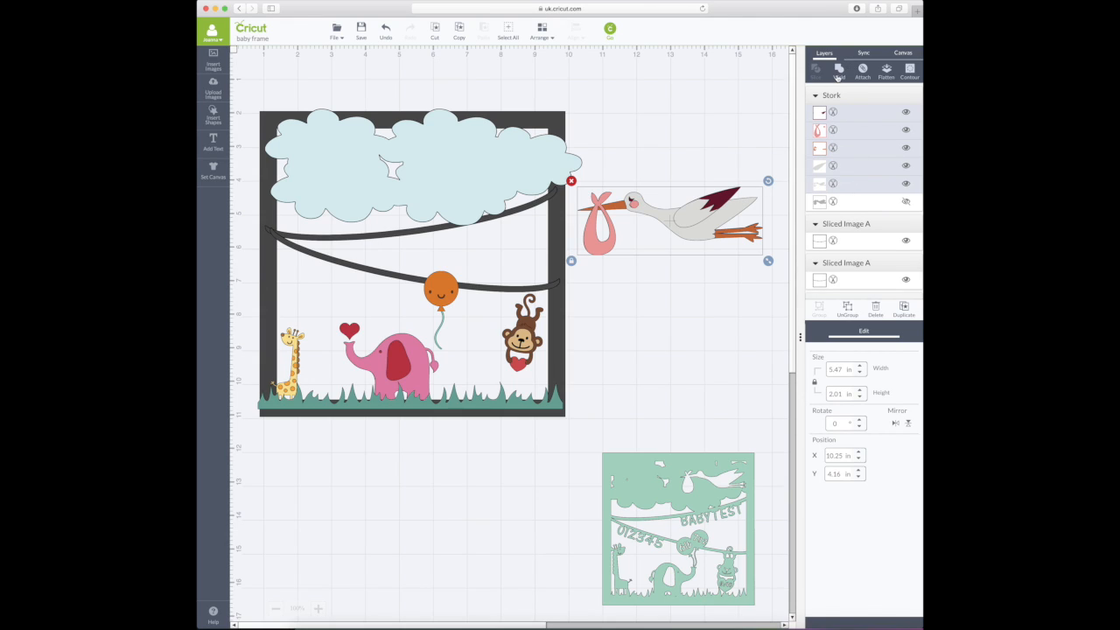
pyautogui.click(839, 70)
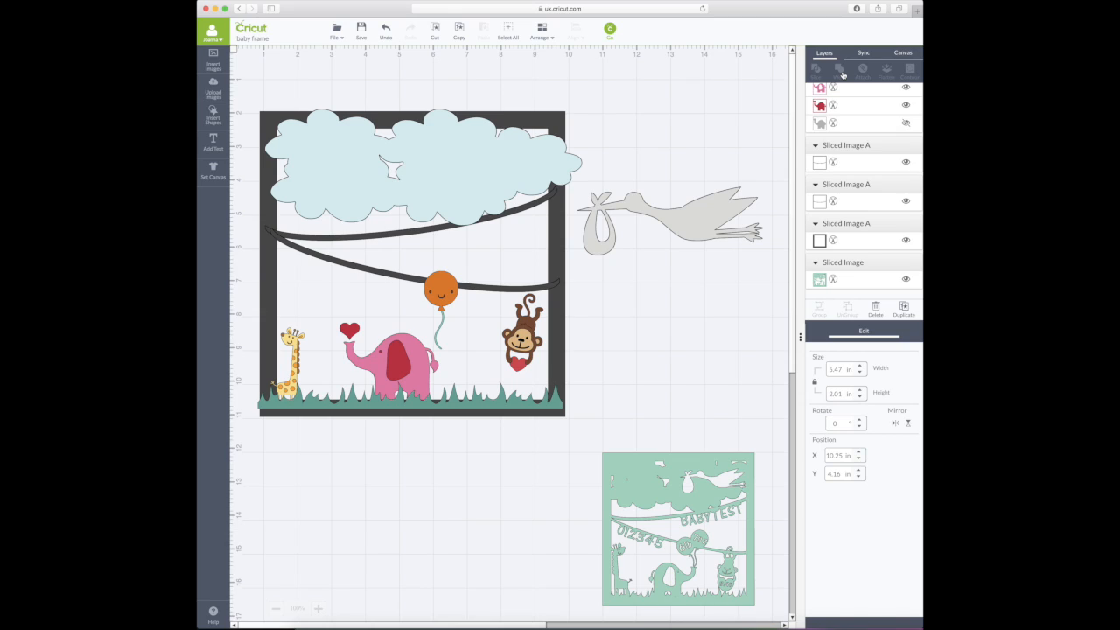
pyautogui.moveTo(679, 215); pyautogui.dragTo(505, 166)
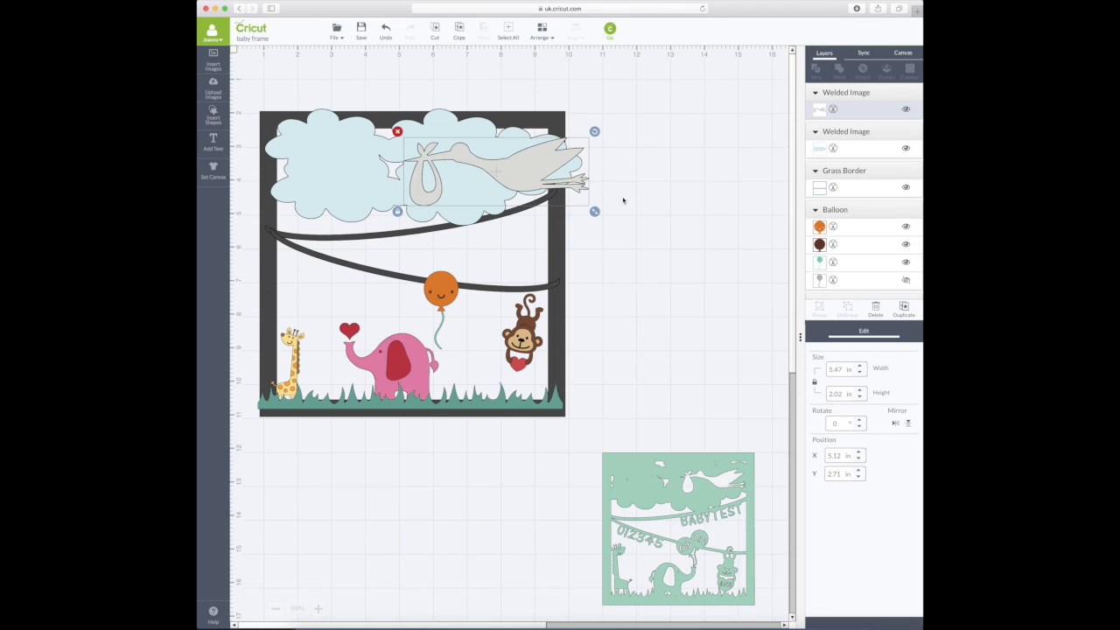
# - Resize the stork to 1.42 in high (3.85 in wide) and nudge it to X 5.47, Y 2.9
pyautogui.click(843, 368)
pyautogui.doubleClick(843, 394)
pyautogui.write('1.42')
pyautogui.press('Return')
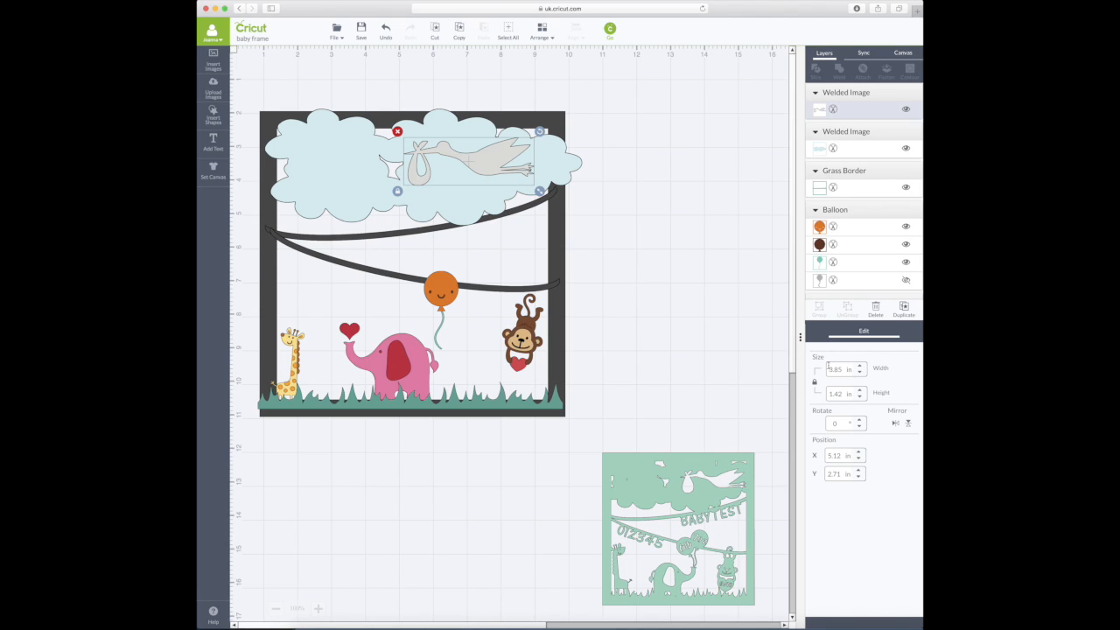
pyautogui.moveTo(507, 159); pyautogui.dragTo(516, 166)
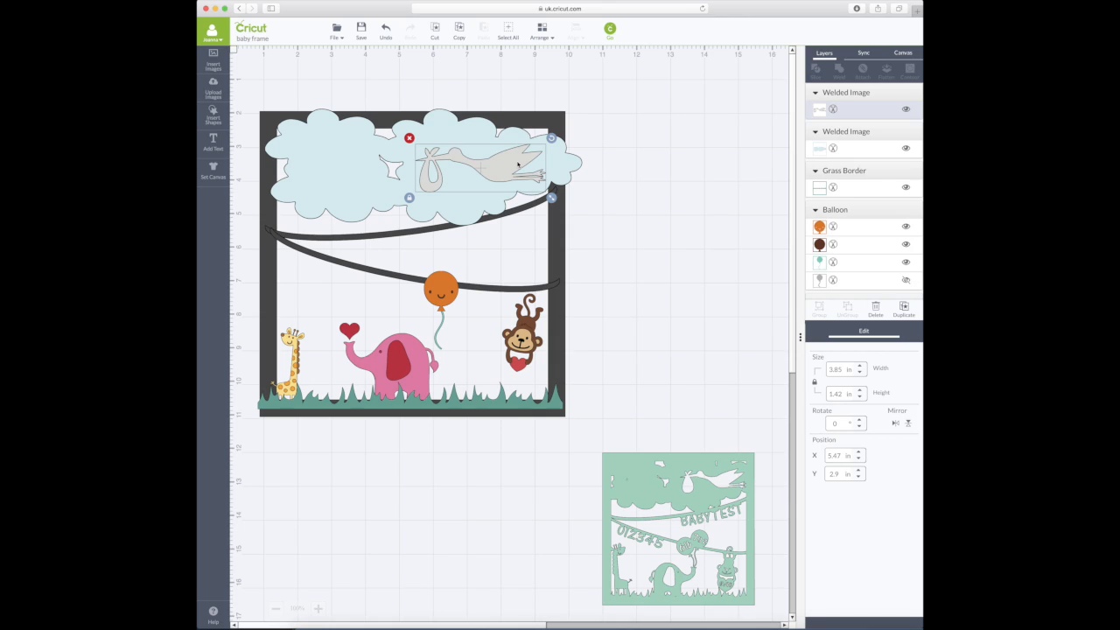
# - Slice the stork out of the cloud and move the sliced stork piece beside the frame
pyautogui.keyDown('shift'); pyautogui.click(319, 165); pyautogui.keyUp('shift')
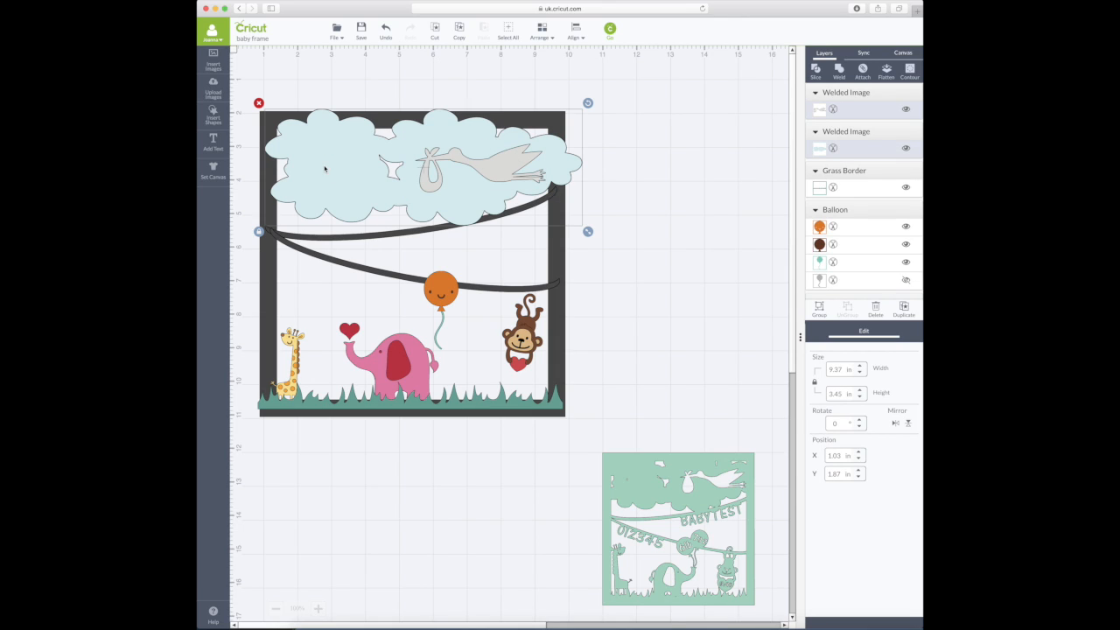
pyautogui.click(814, 74)
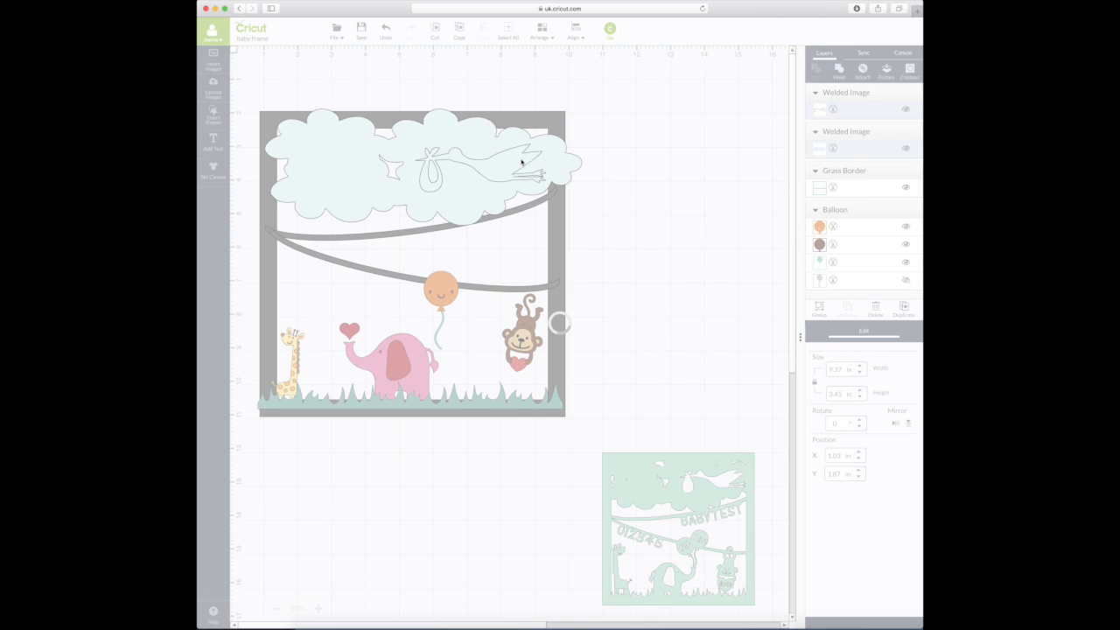
pyautogui.moveTo(498, 163); pyautogui.dragTo(715, 149)
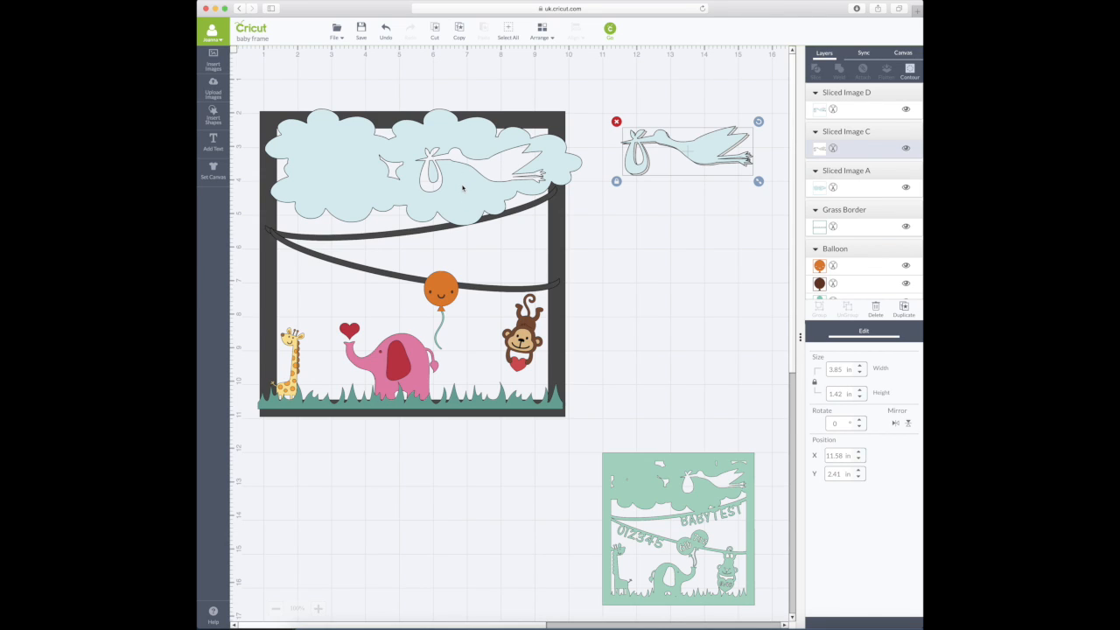
# - Weld the stork-cut cloud onto the dark frame border
pyautogui.click(463, 188)
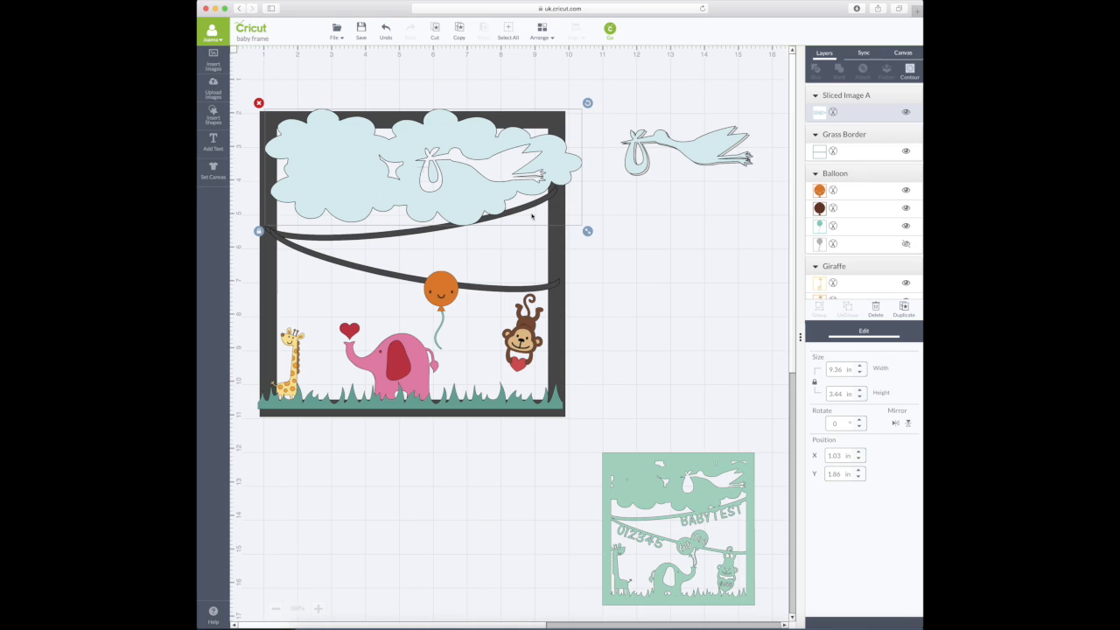
pyautogui.click(559, 238)
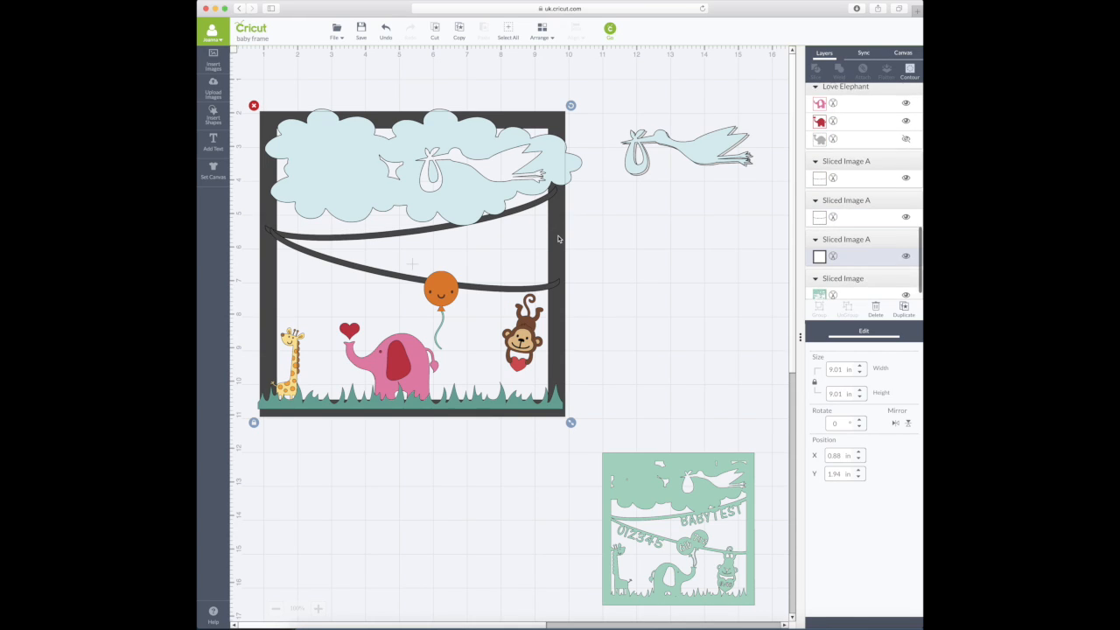
pyautogui.click(541, 230)
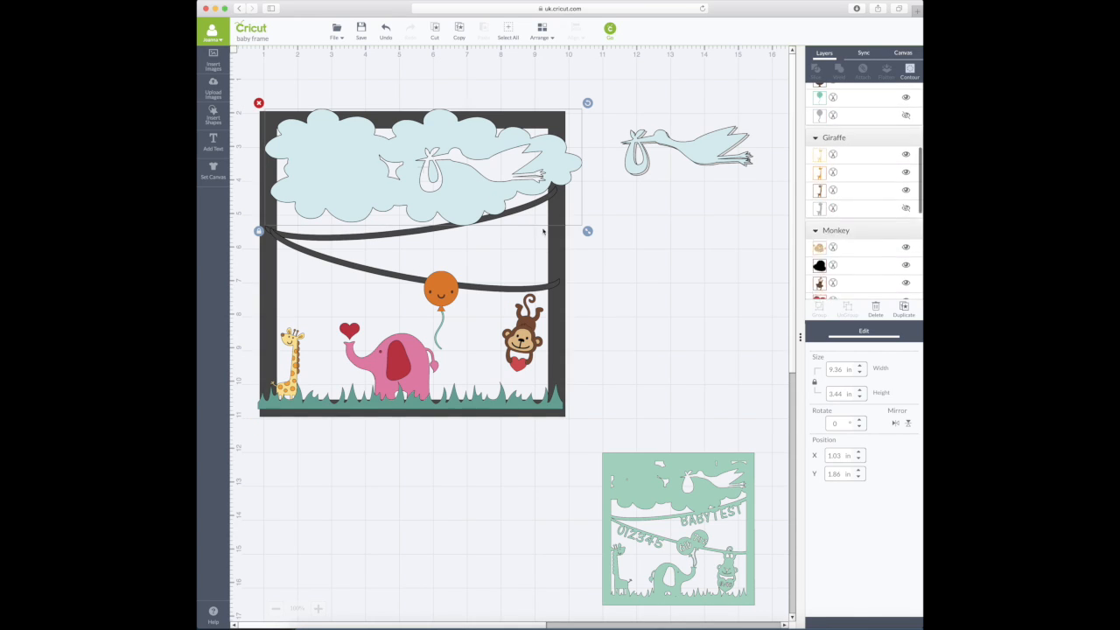
pyautogui.keyDown('shift'); pyautogui.click(553, 243); pyautogui.keyUp('shift')
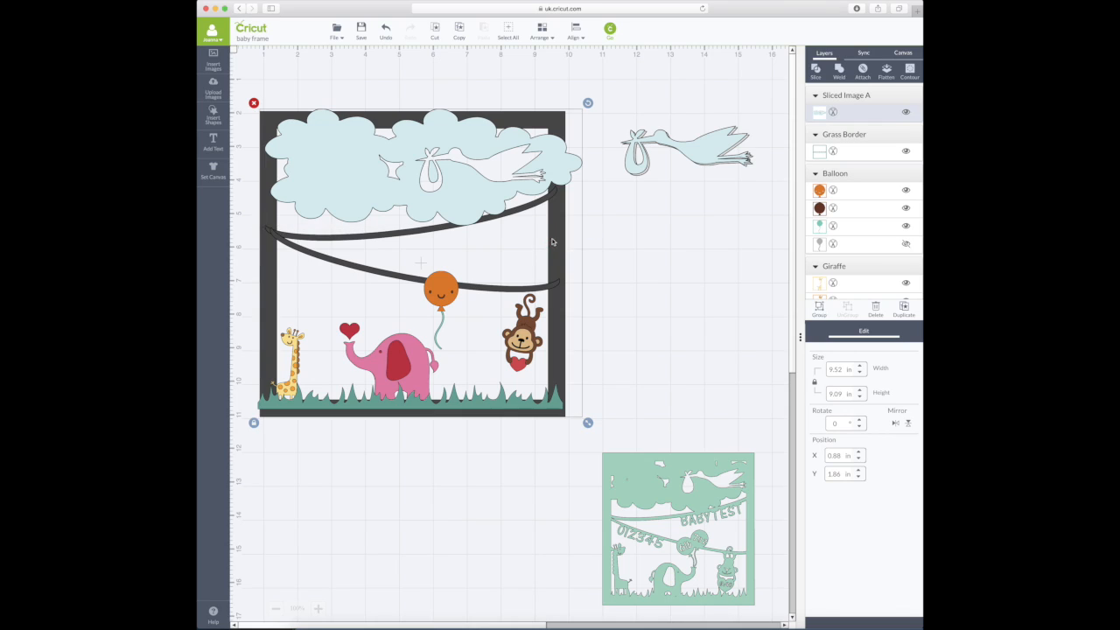
pyautogui.click(840, 70)
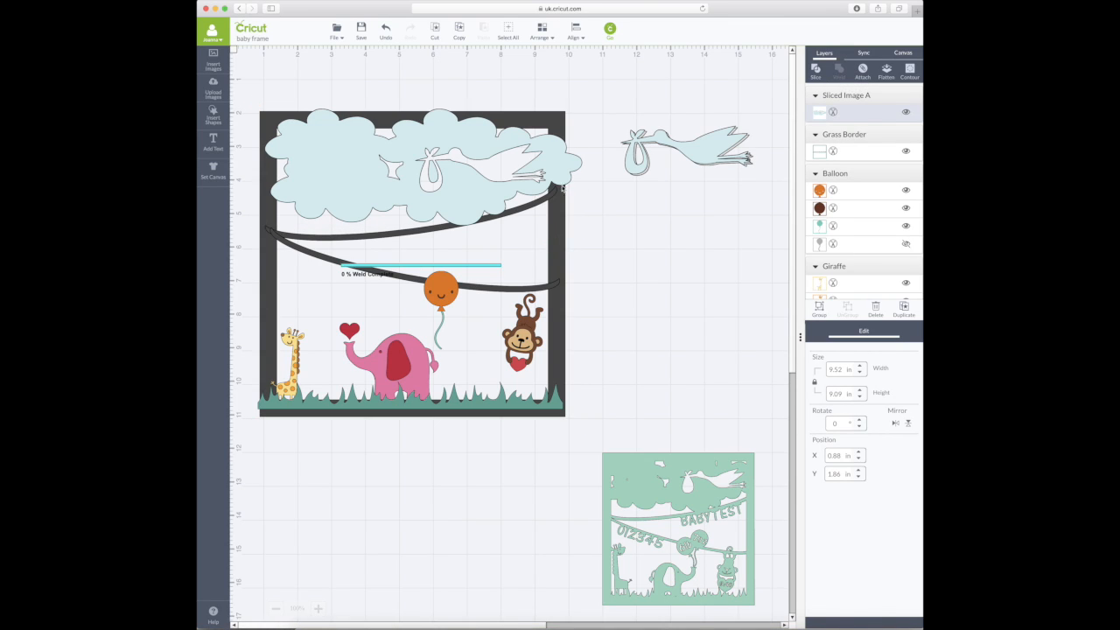
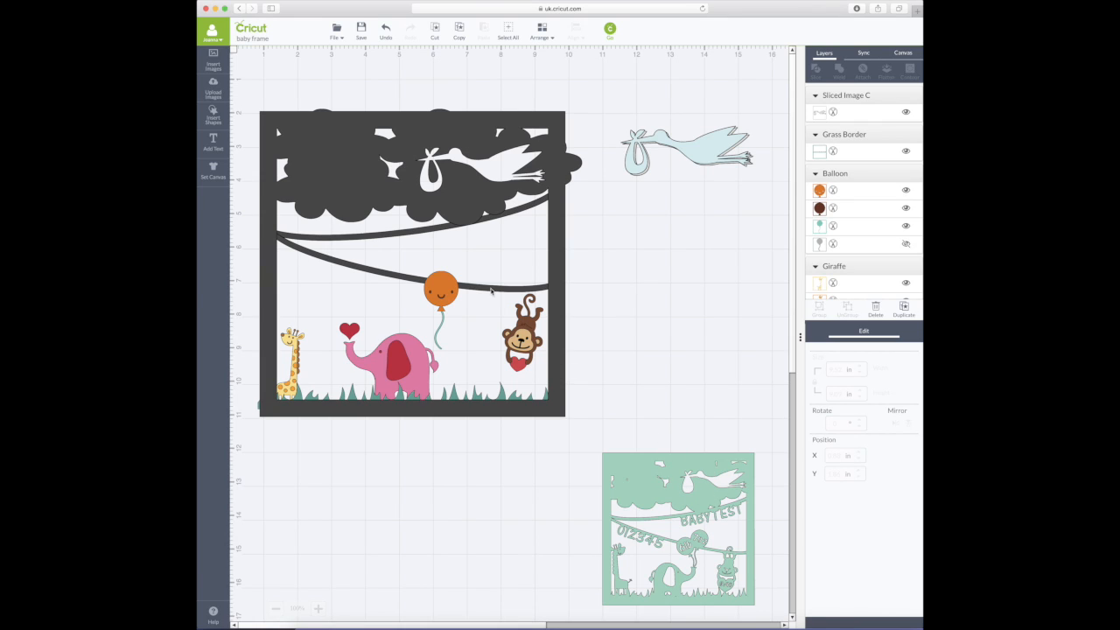
# - Add a small circle and place it over the stork's bundle on the frame
pyautogui.click(213, 114)
pyautogui.click(279, 114)
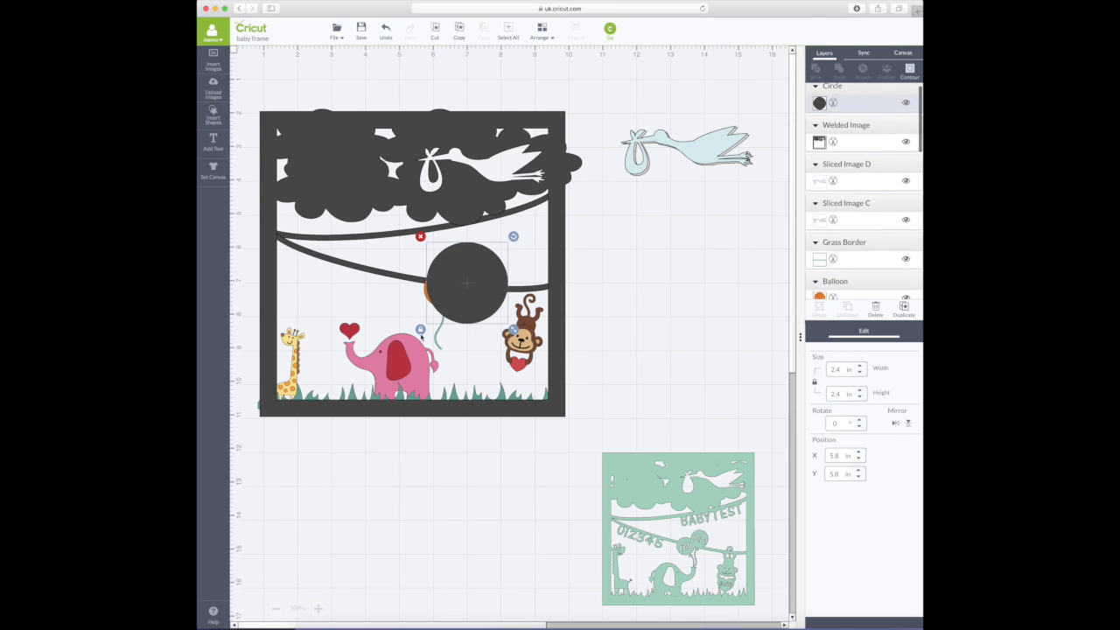
pyautogui.moveTo(514, 329); pyautogui.dragTo(435, 170)
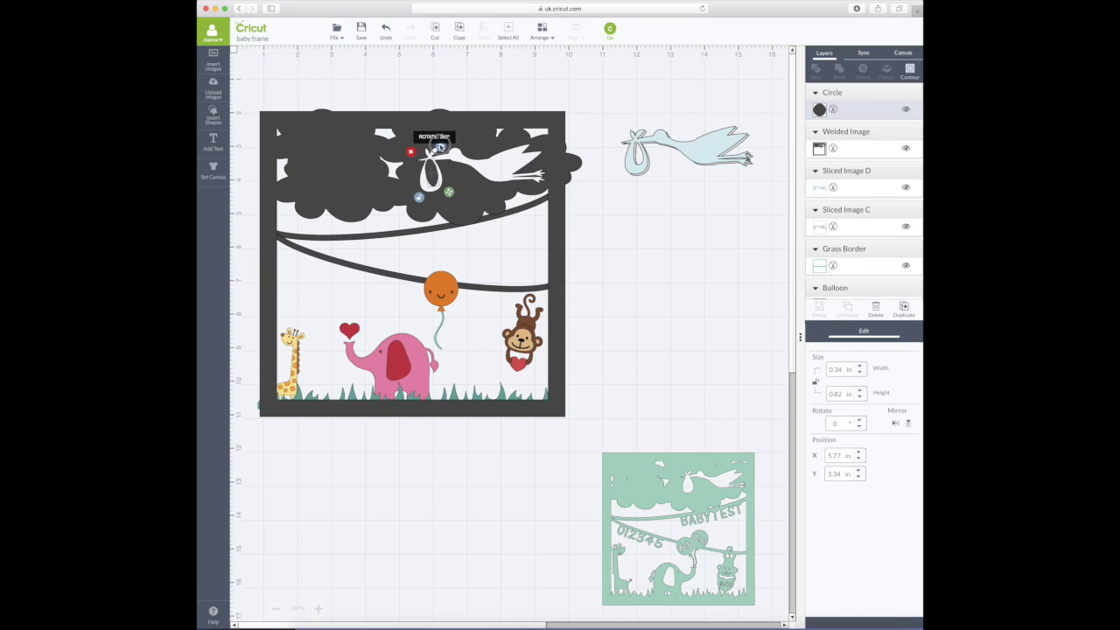
pyautogui.click(592, 216)
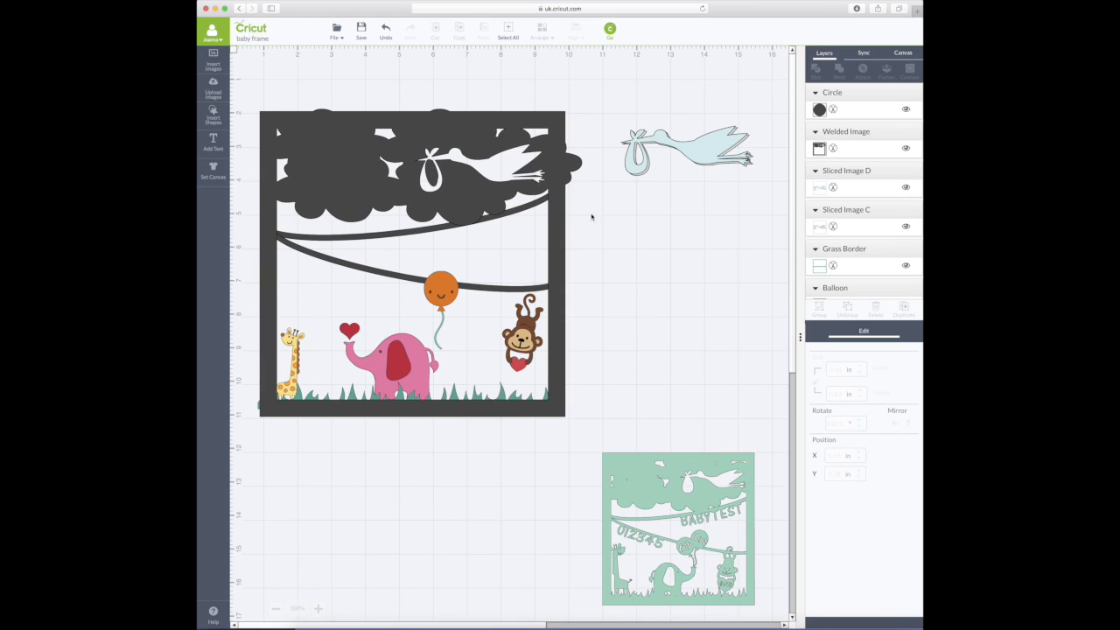
pyautogui.moveTo(438, 176); pyautogui.dragTo(436, 177)
# - Slice the circle out of the frame and pull the sliced dark piece aside
pyautogui.keyDown('shift'); pyautogui.click(488, 196); pyautogui.keyUp('shift')
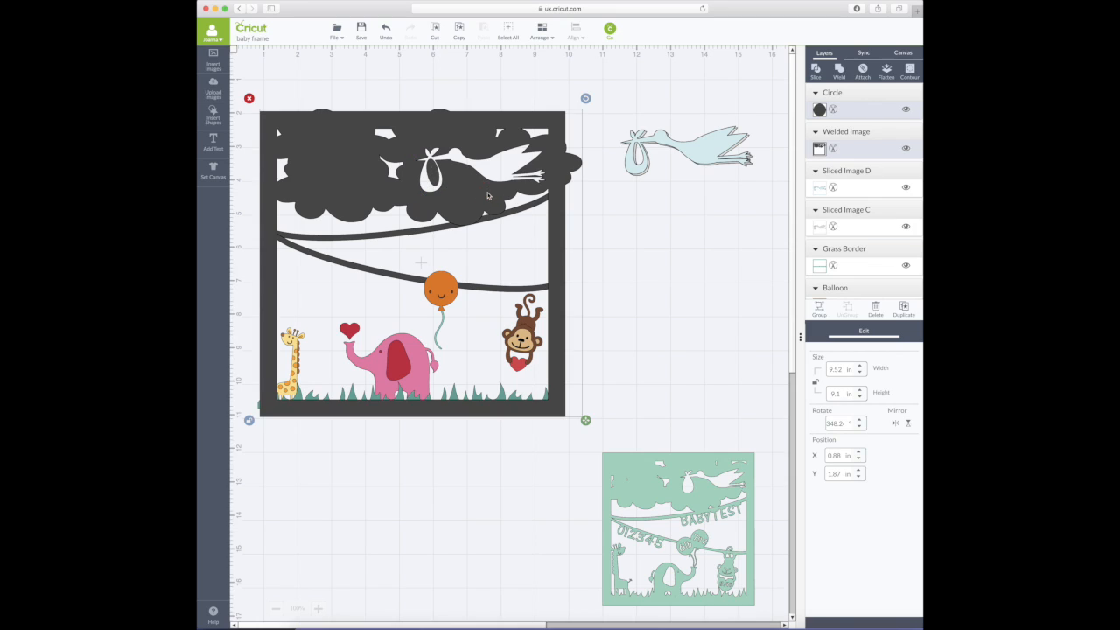
pyautogui.click(819, 74)
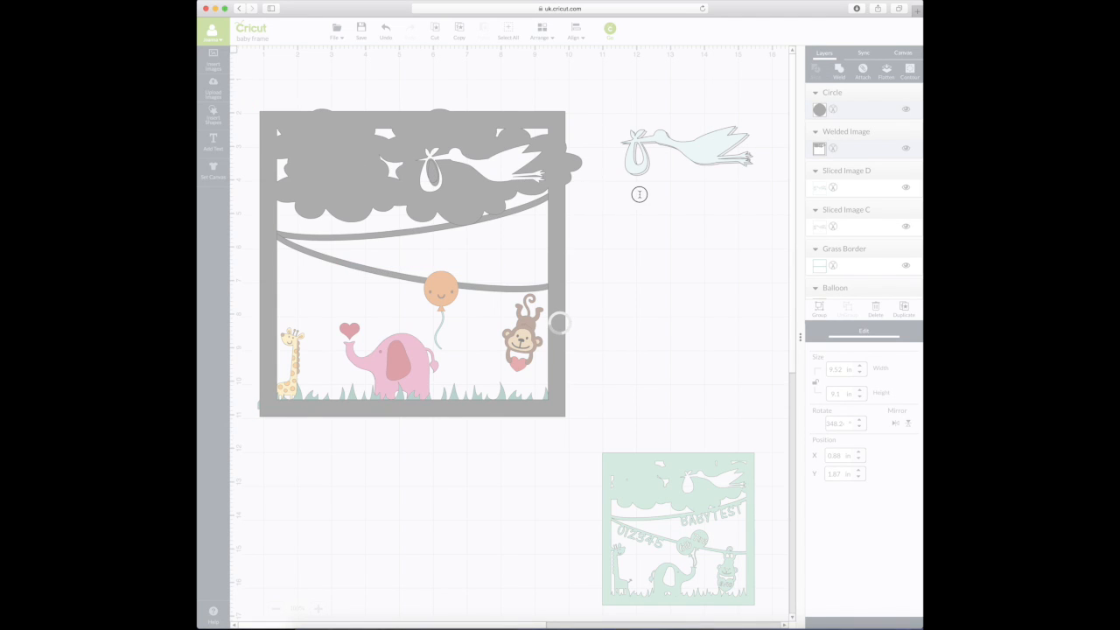
pyautogui.moveTo(435, 176); pyautogui.dragTo(678, 224)
pyautogui.click(442, 189)
pyautogui.moveTo(442, 188)
pyautogui.mouseDown()
pyautogui.moveTo(475, 194)
pyautogui.moveTo(443, 186)
pyautogui.mouseUp()
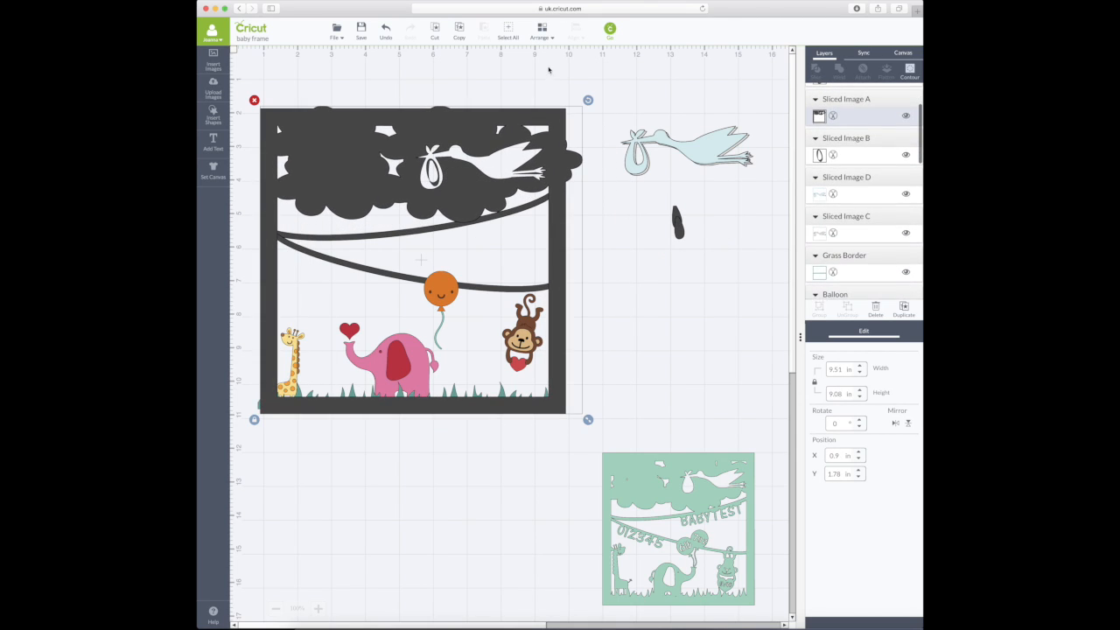
# - Delete the Sliced Image B piece and the loose dark sliced piece
pyautogui.click(819, 154)
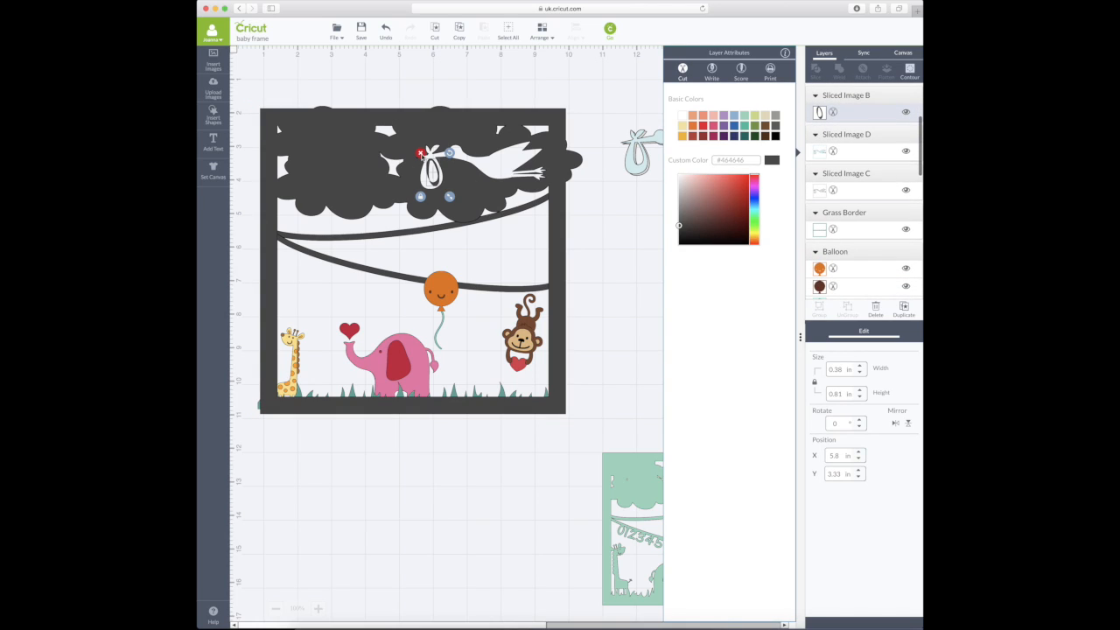
pyautogui.click(421, 154)
pyautogui.click(680, 219)
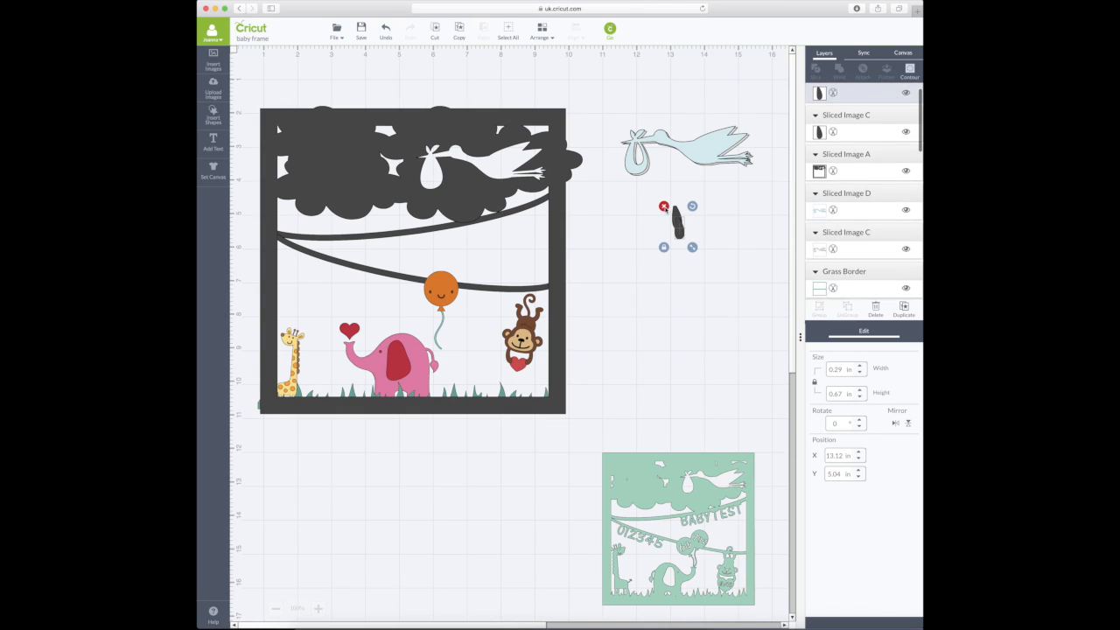
pyautogui.moveTo(681, 219); pyautogui.dragTo(677, 209)
pyautogui.click(661, 195)
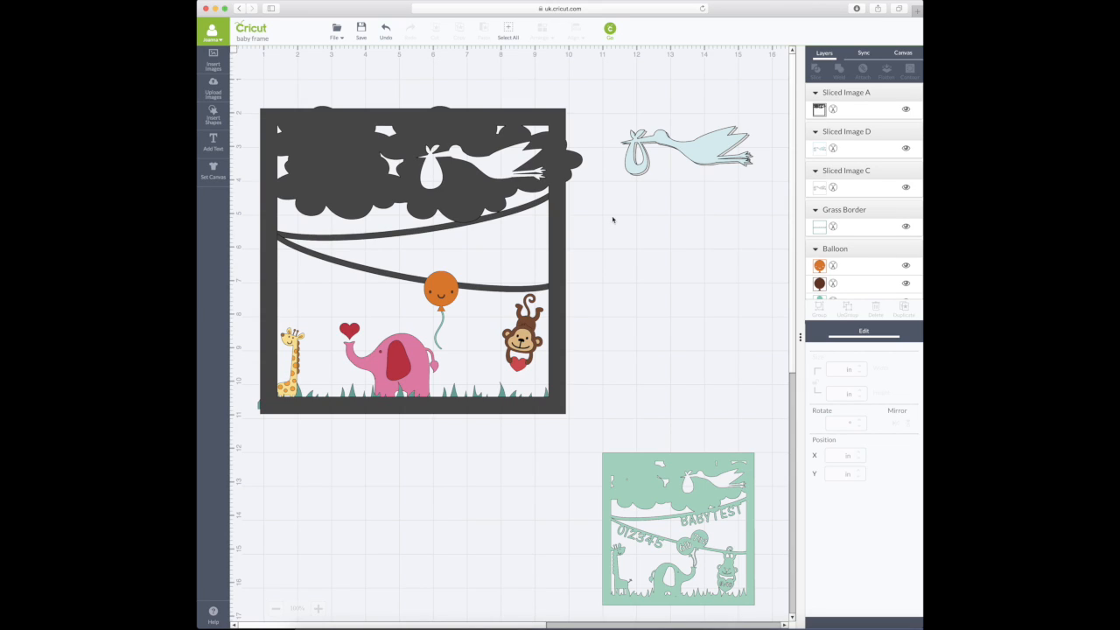
# - Delete the blue and grey loose storks and nudge the frame down slightly
pyautogui.click(708, 153)
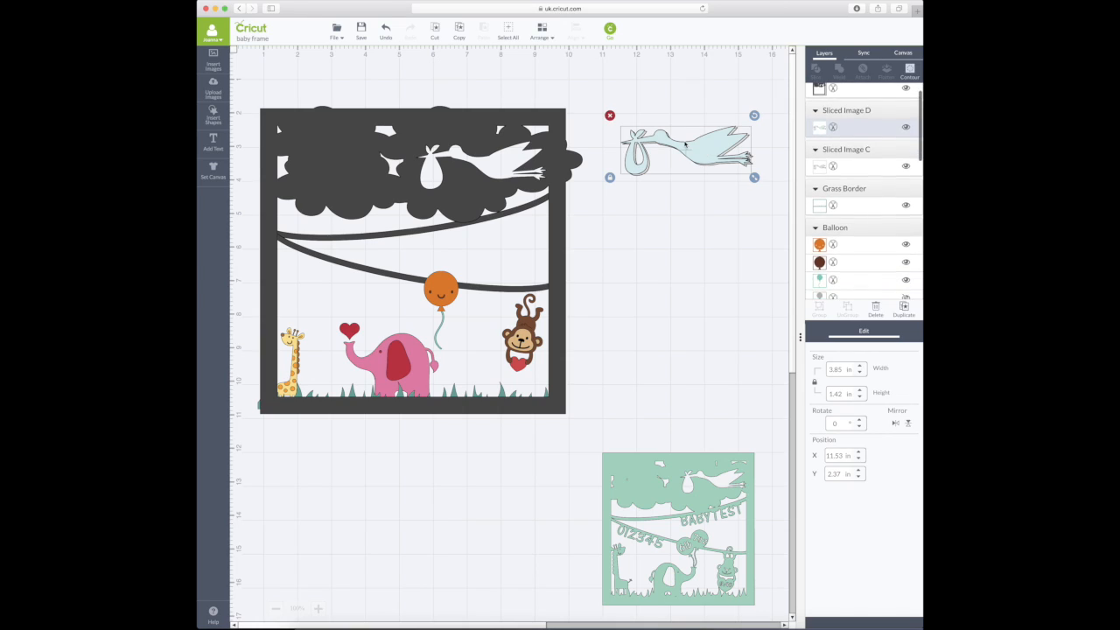
pyautogui.click(610, 114)
pyautogui.click(700, 153)
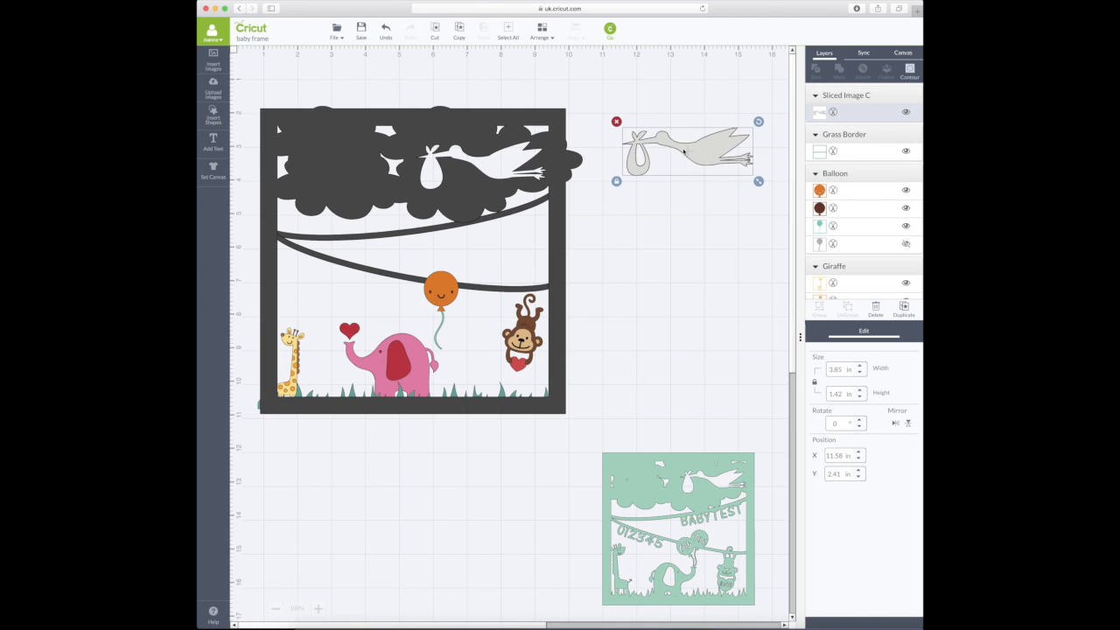
pyautogui.click(616, 123)
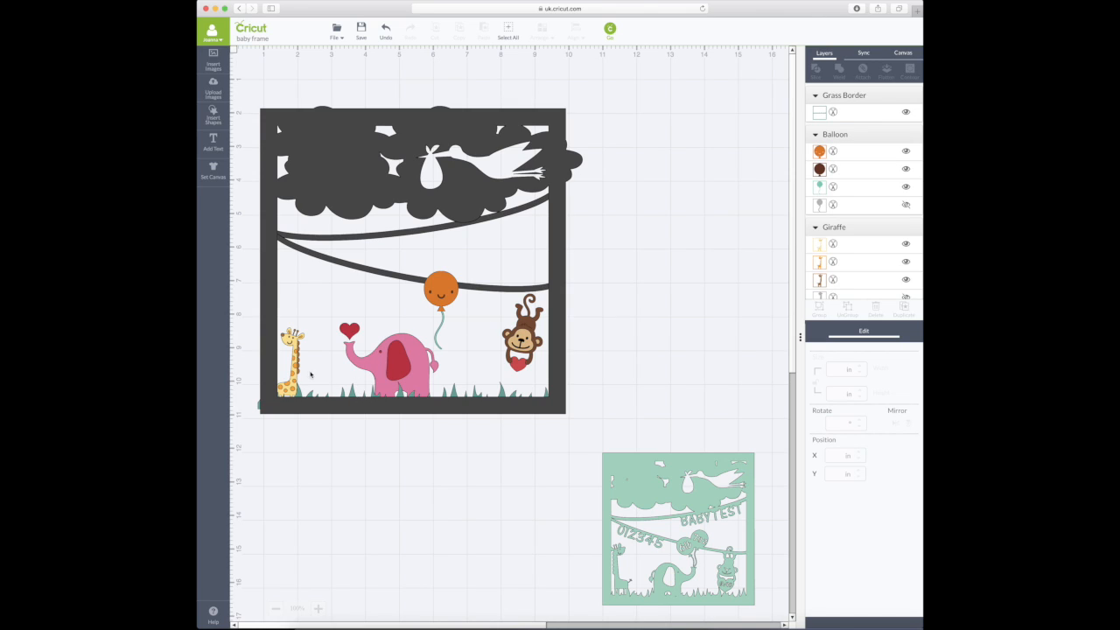
pyautogui.moveTo(564, 339); pyautogui.dragTo(562, 344)
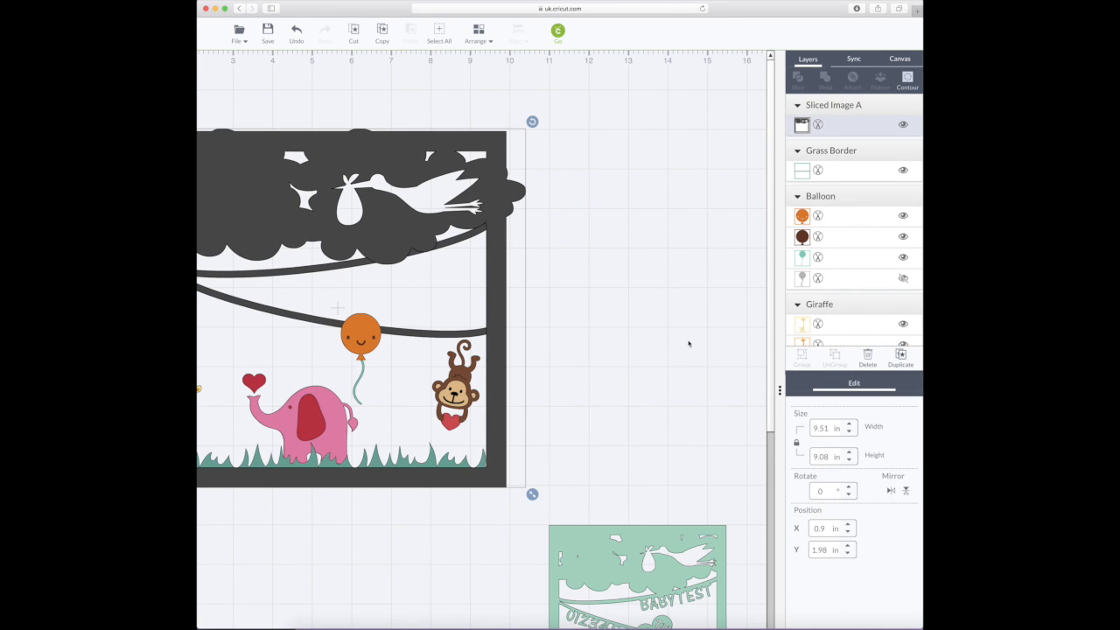
# - Move the frame backward one layer with Arrange, then send it to the very back
pyautogui.press('super+minus')
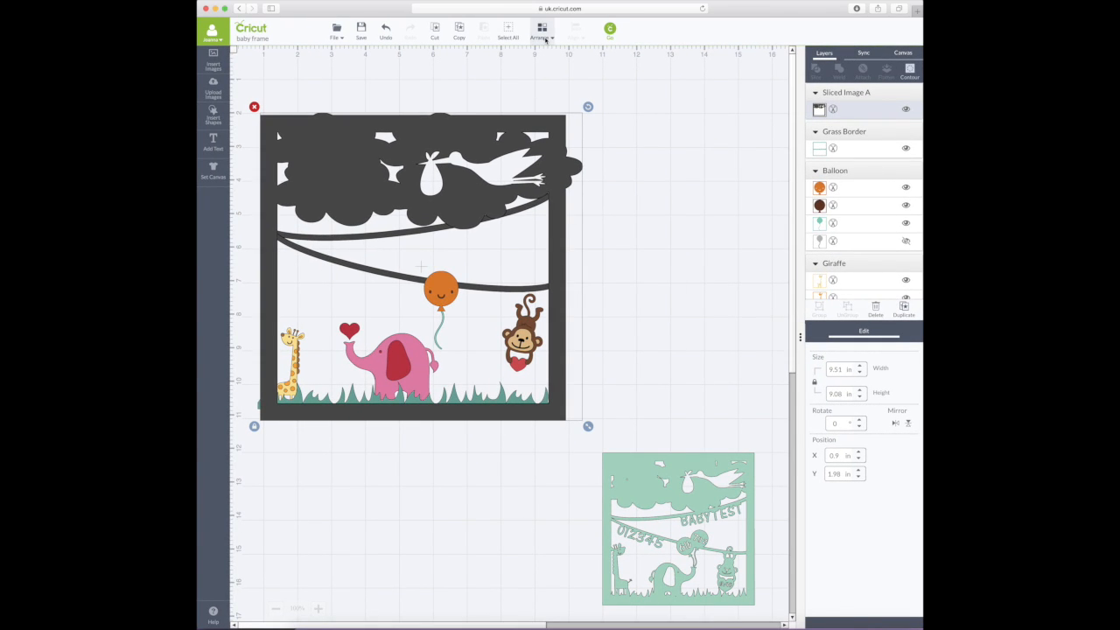
pyautogui.click(621, 137)
pyautogui.click(553, 144)
pyautogui.click(548, 39)
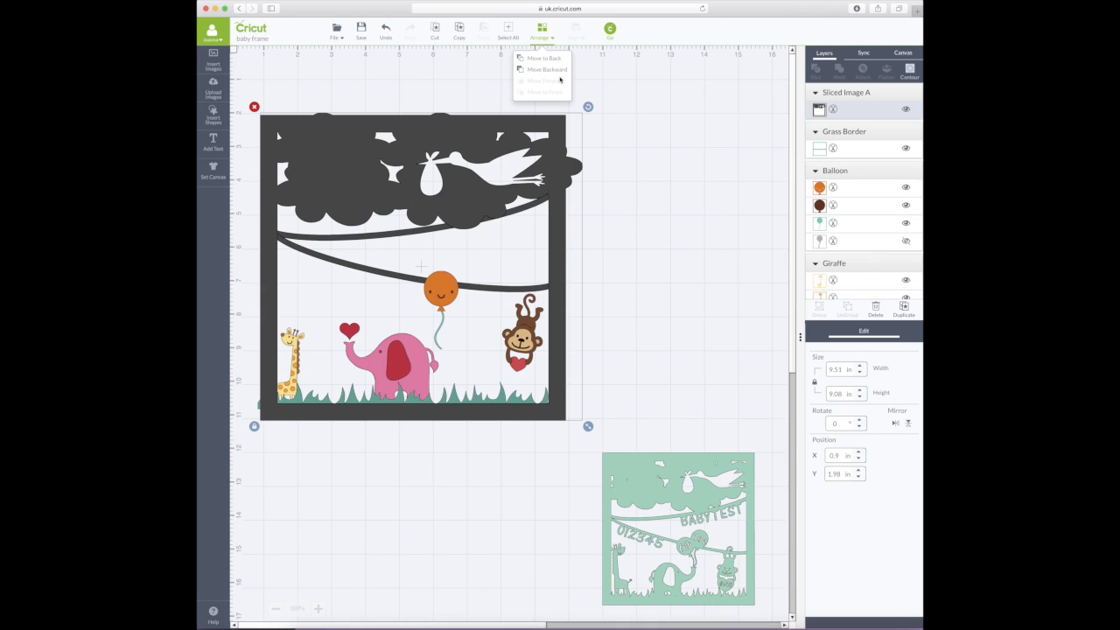
pyautogui.click(552, 70)
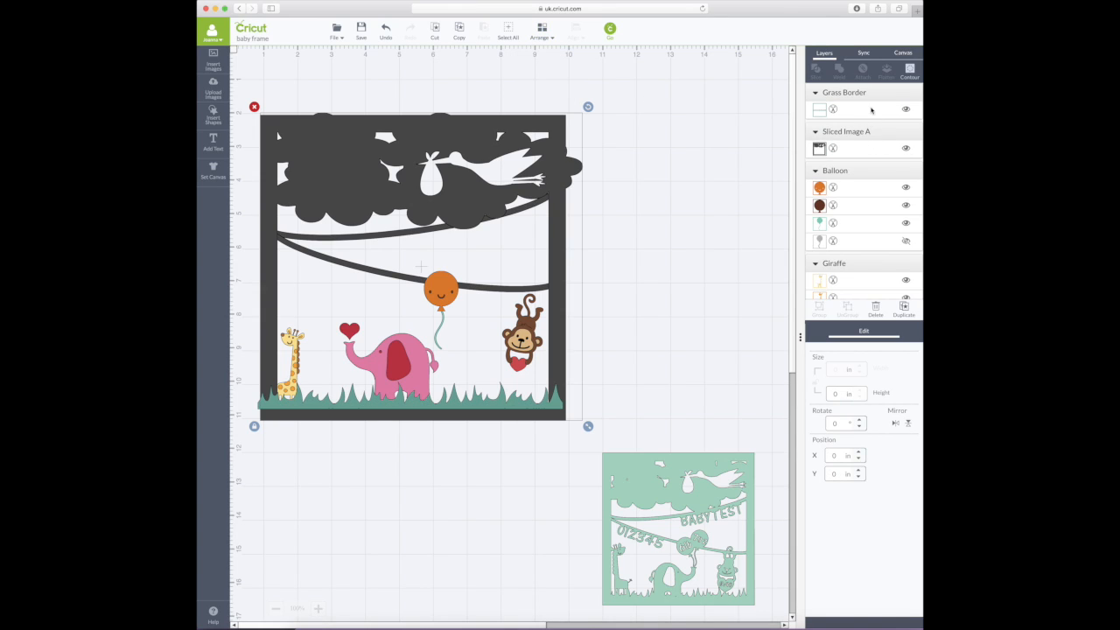
pyautogui.scroll(-1, 867, 142)
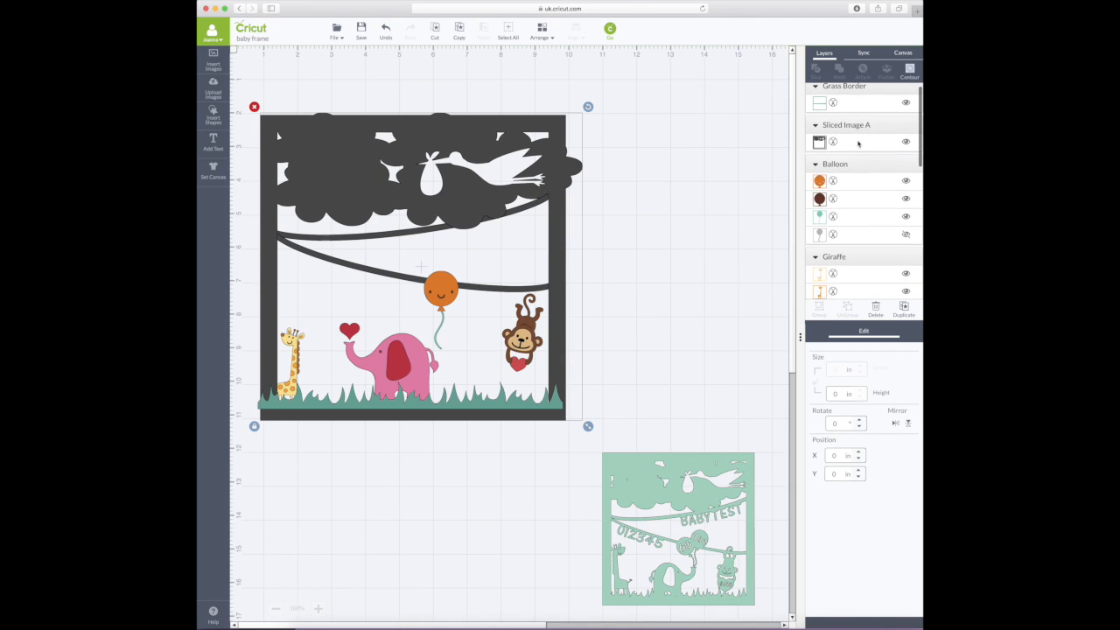
pyautogui.click(545, 35)
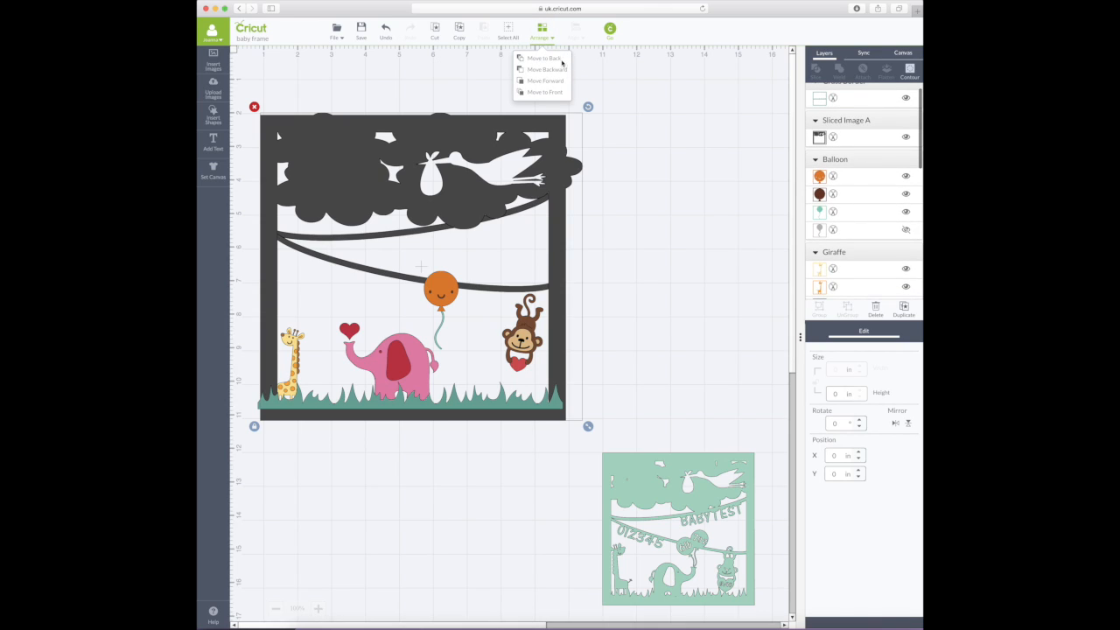
pyautogui.click(551, 59)
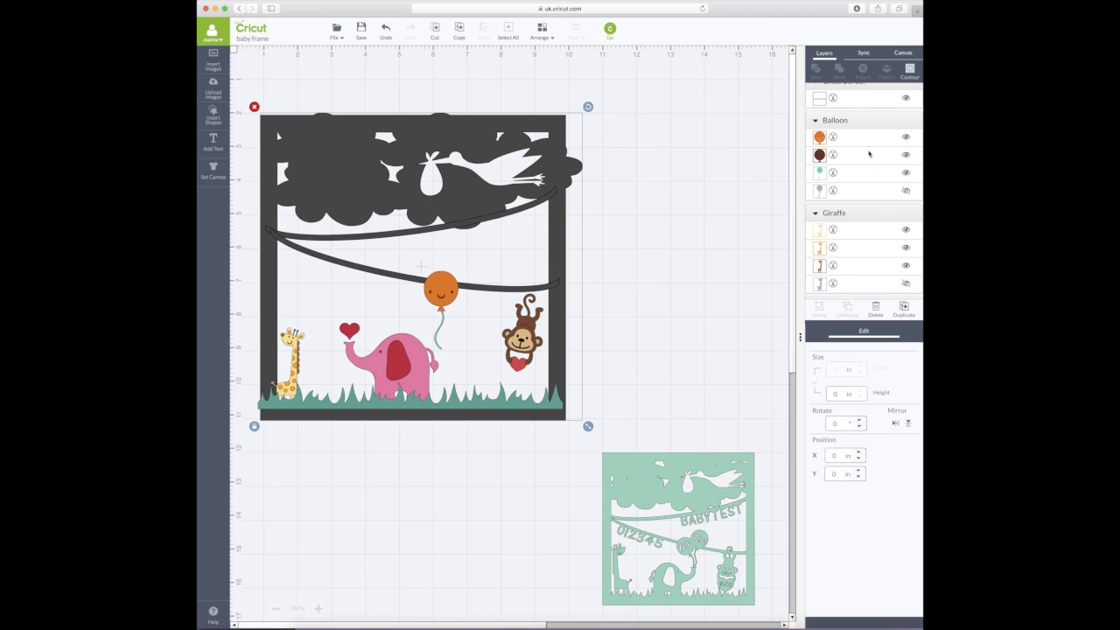
pyautogui.scroll(-10, 867, 158)
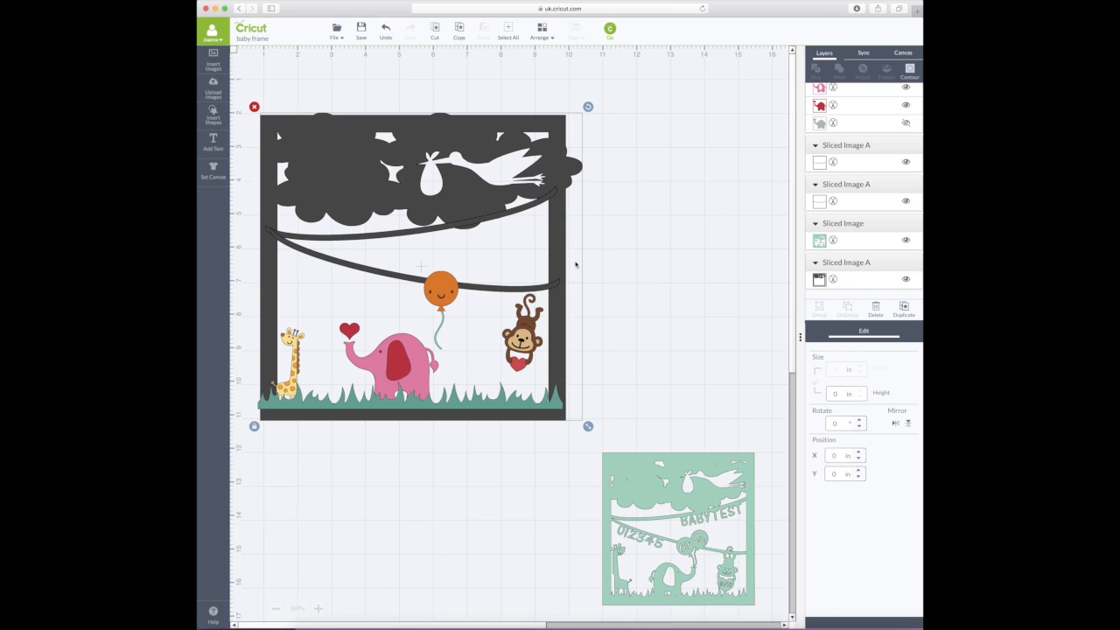
pyautogui.click(643, 289)
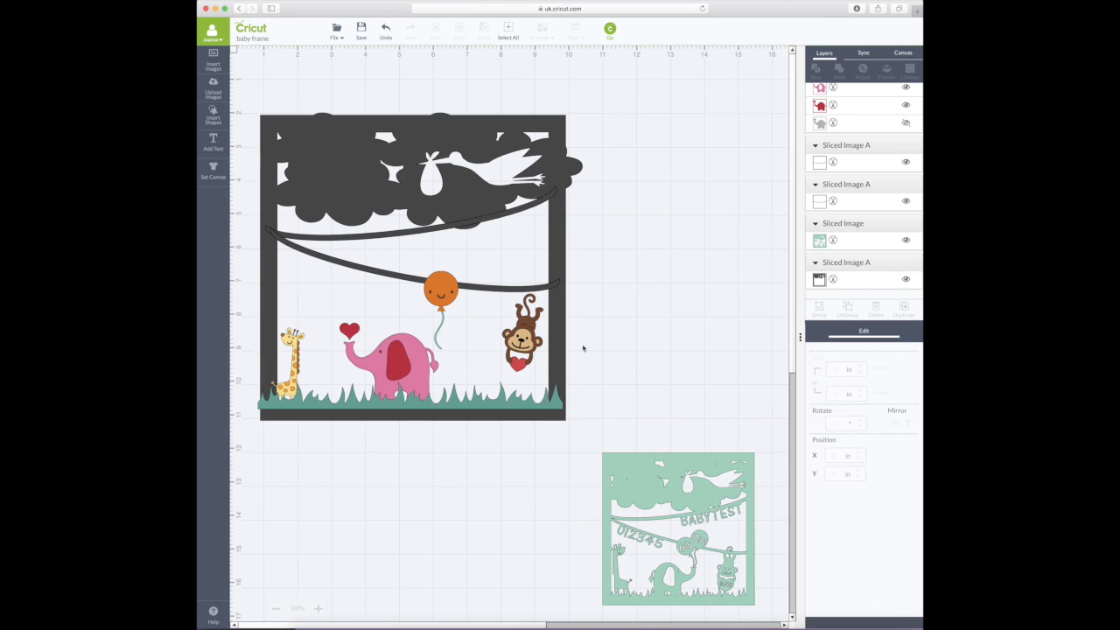
# - Set the grass strip to 8.5 in wide and move it to the frame's bottom edge
pyautogui.click(557, 403)
pyautogui.moveTo(556, 404); pyautogui.dragTo(559, 416)
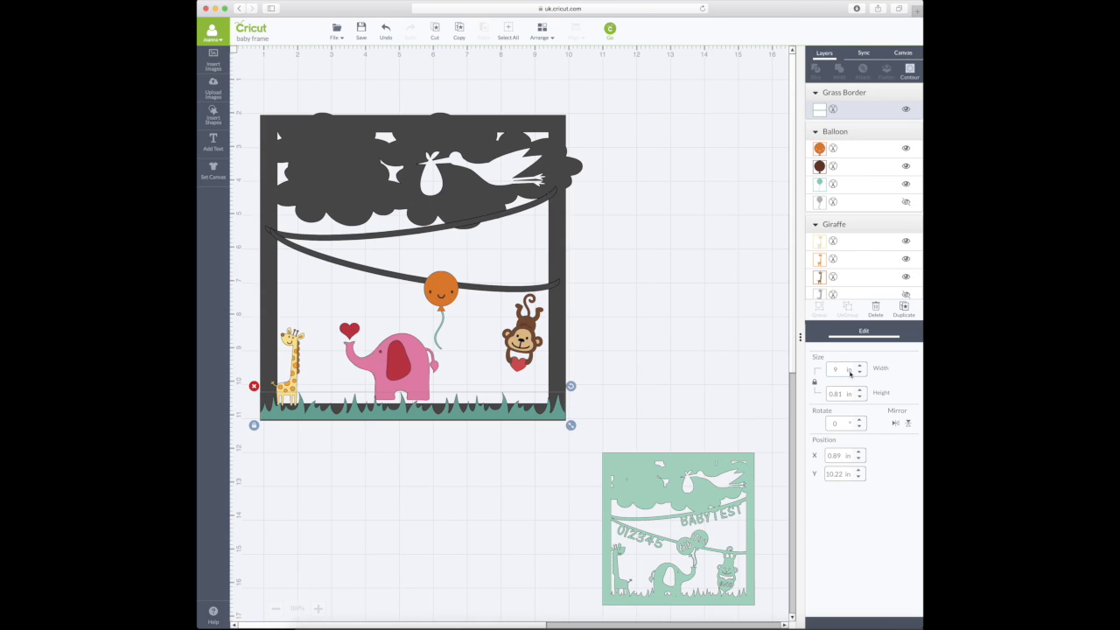
pyautogui.write('8.5')
pyautogui.press('Return')
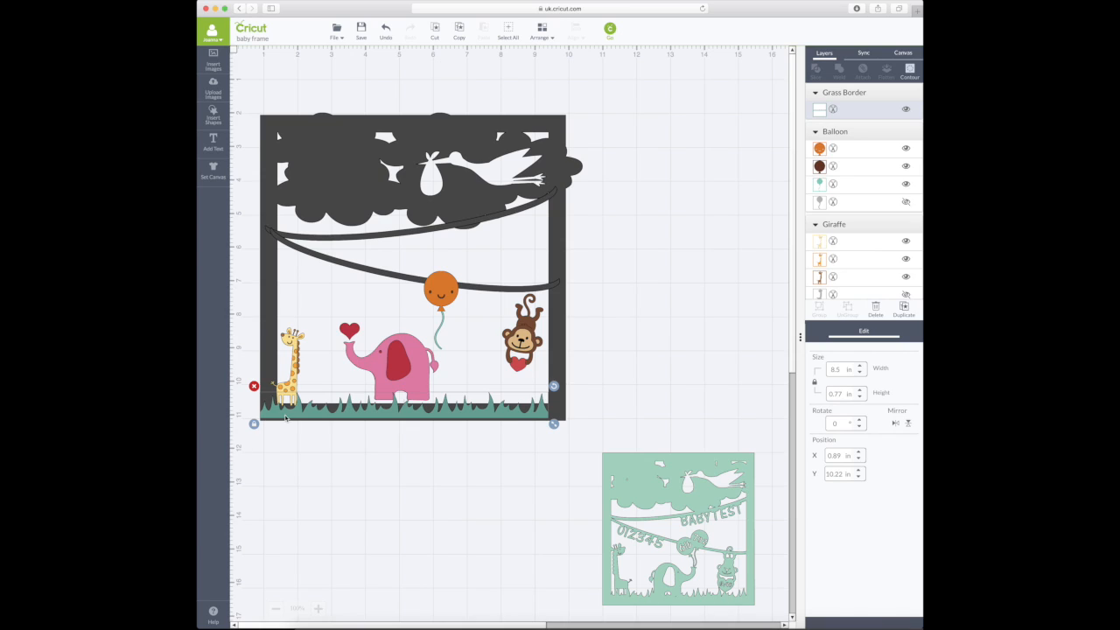
pyautogui.moveTo(286, 419); pyautogui.dragTo(289, 411)
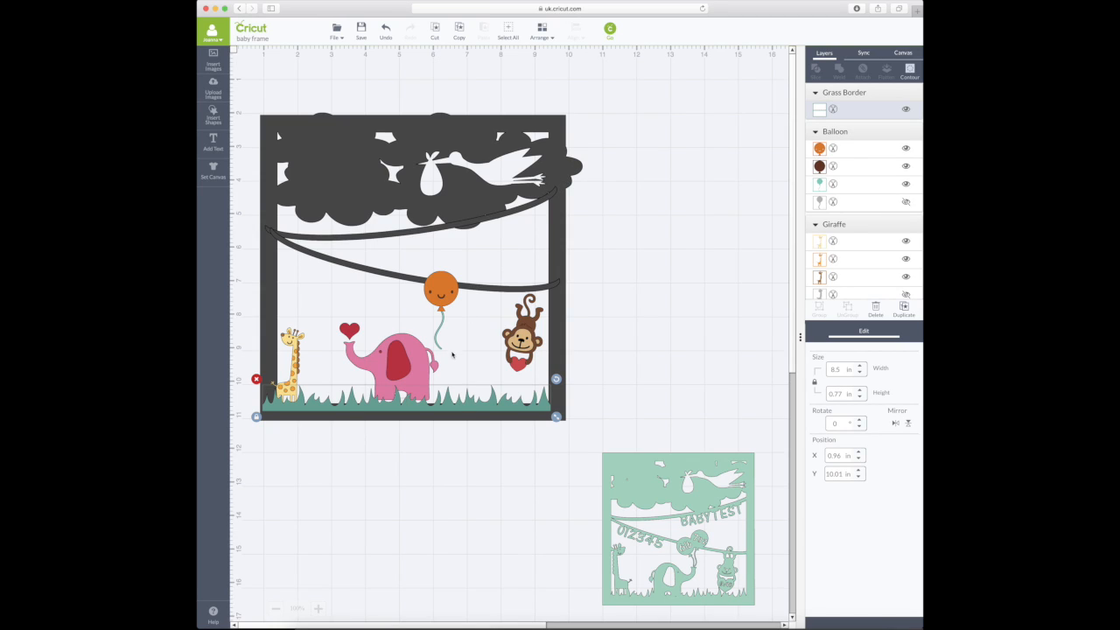
pyautogui.moveTo(544, 411); pyautogui.dragTo(546, 406)
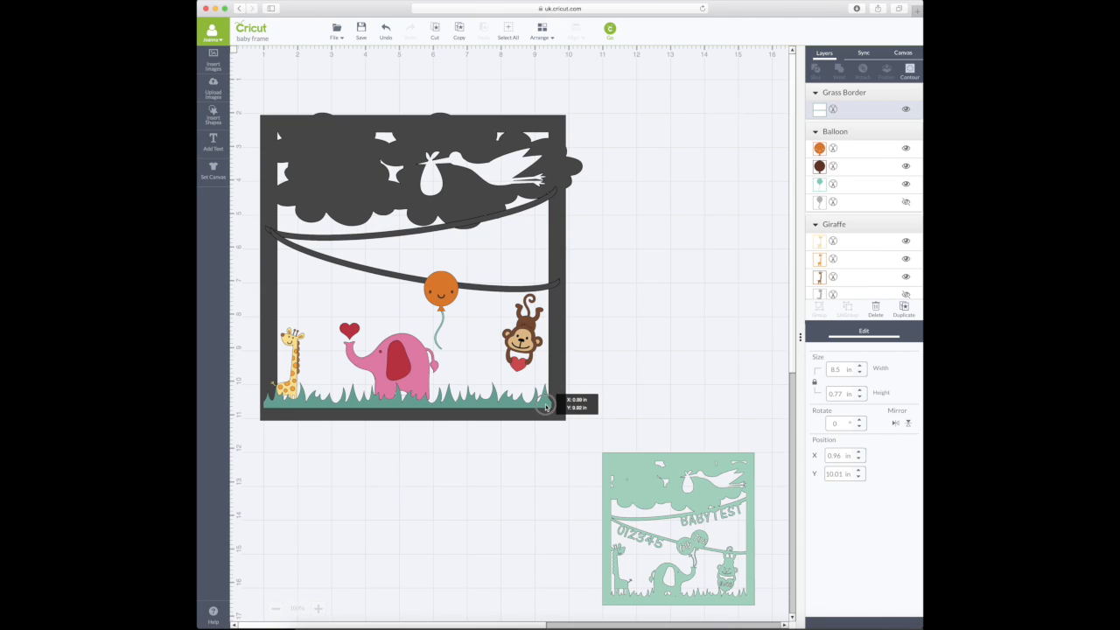
pyautogui.moveTo(546, 406); pyautogui.dragTo(546, 407)
# - Change the grass width to 8.2 in, settle it along the frame bottom, and select the frame too
pyautogui.click(840, 369)
pyautogui.press('BackSpace')
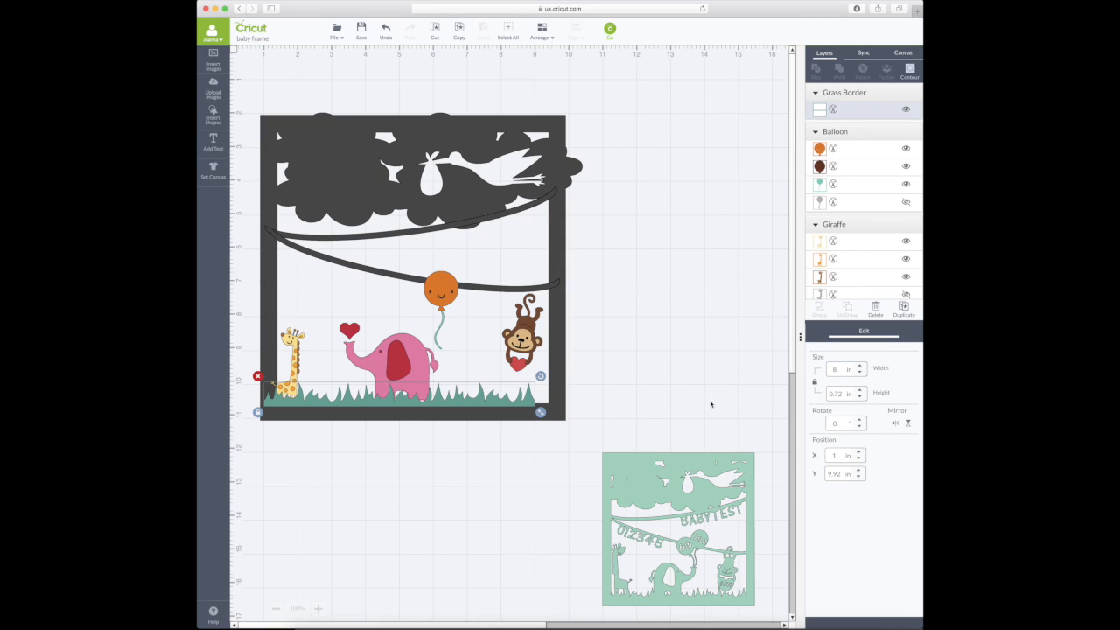
pyautogui.moveTo(525, 404); pyautogui.dragTo(539, 402)
pyautogui.press('BackSpace')
pyautogui.write('2')
pyautogui.press('Return')
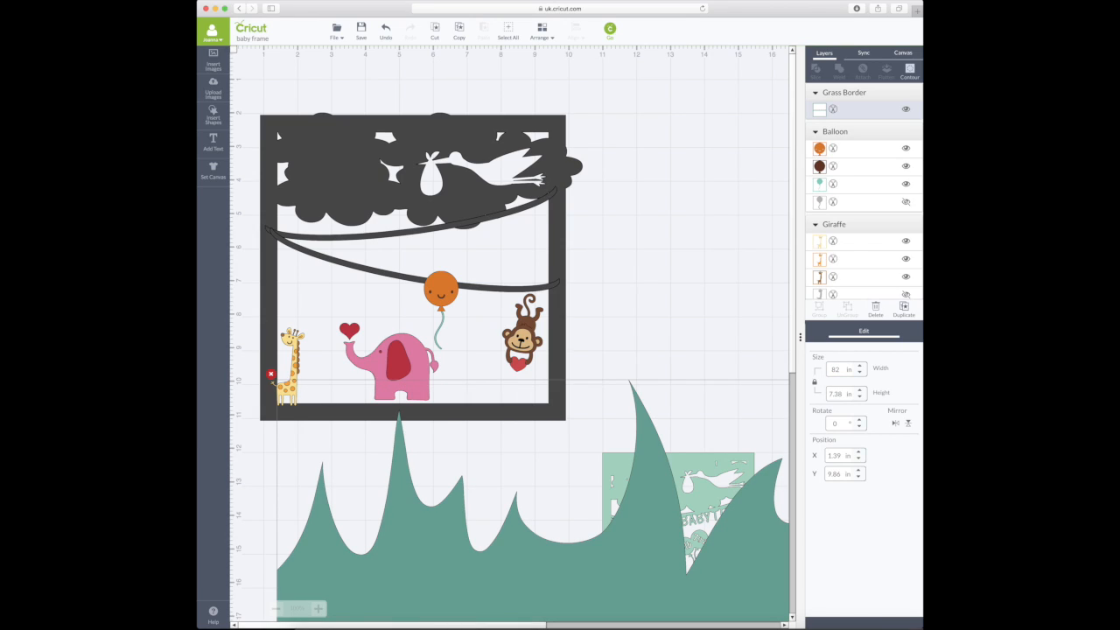
pyautogui.click(837, 368)
pyautogui.write('.')
pyautogui.press('Return')
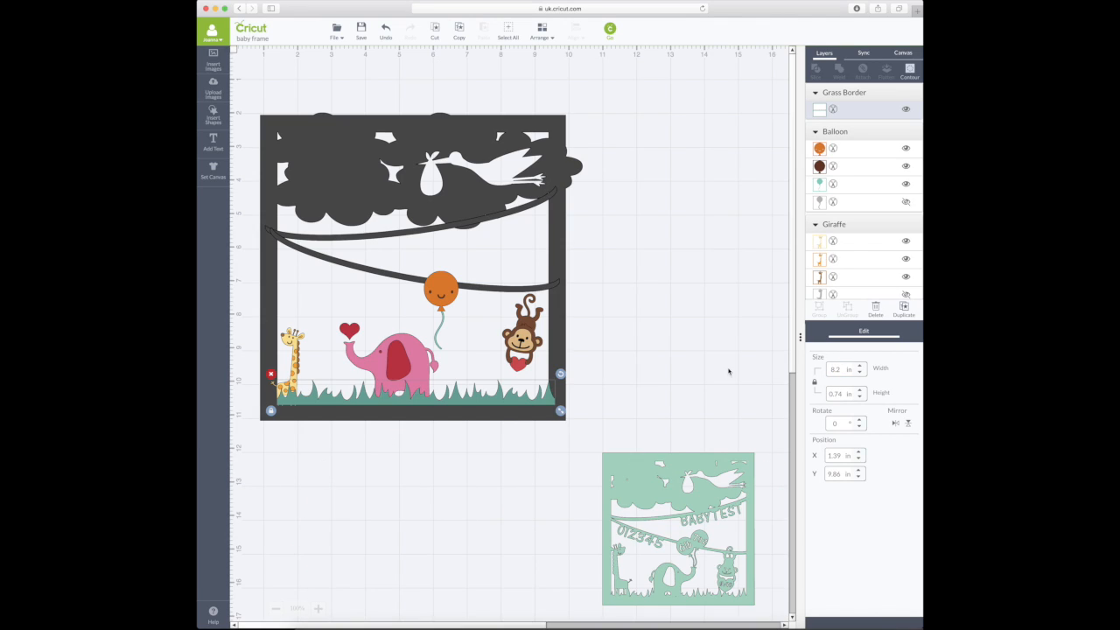
pyautogui.moveTo(554, 402); pyautogui.dragTo(549, 405)
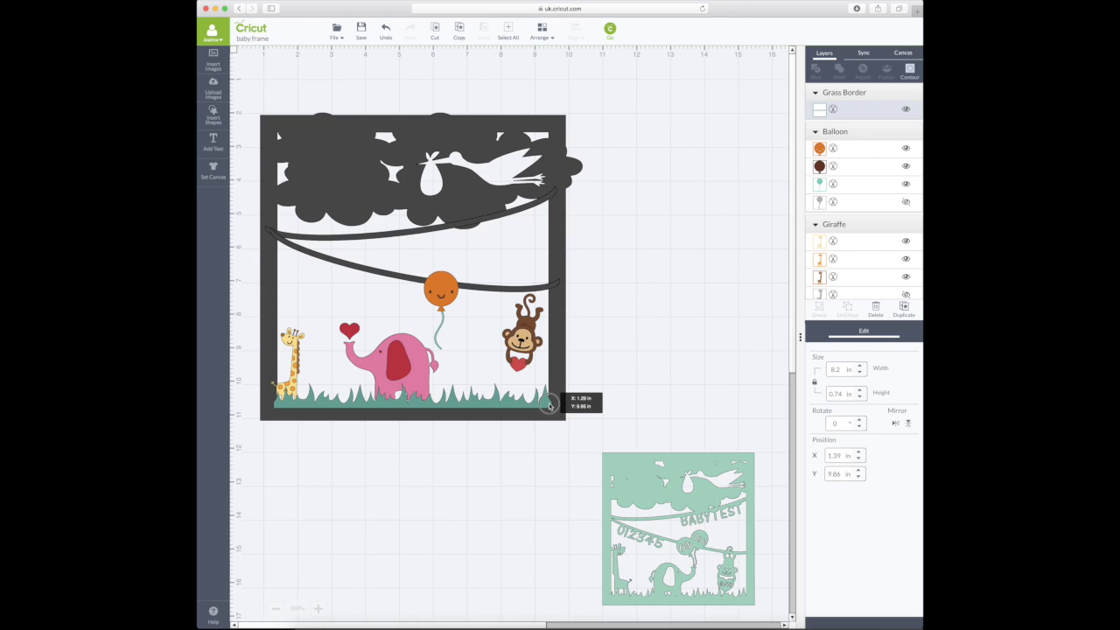
pyautogui.moveTo(549, 405); pyautogui.dragTo(548, 405)
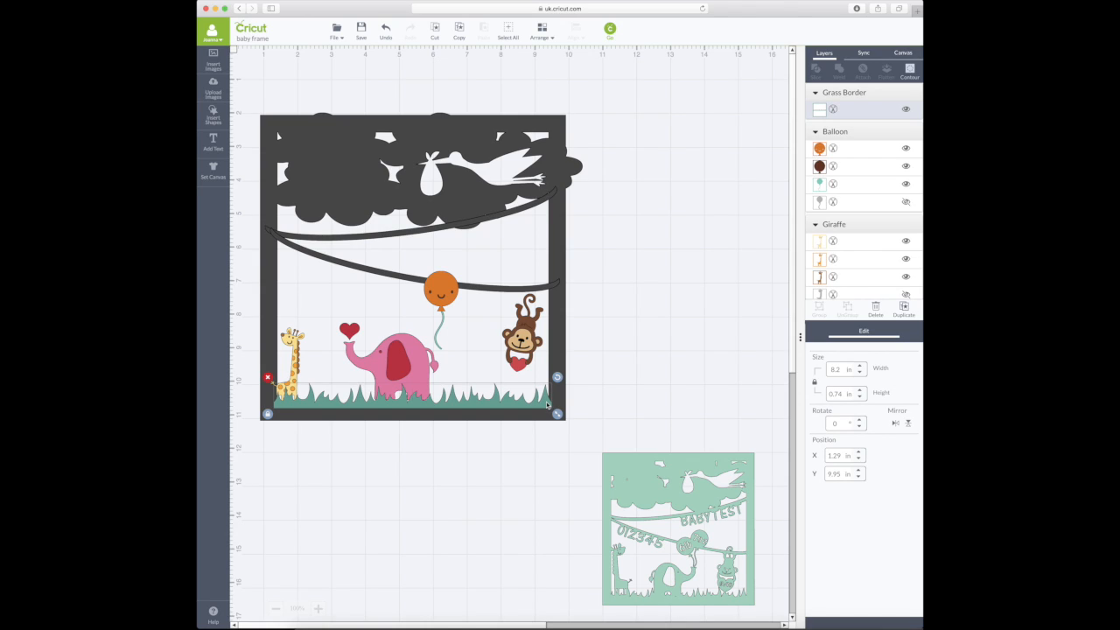
pyautogui.keyDown('shift'); pyautogui.click(553, 348); pyautogui.keyUp('shift')
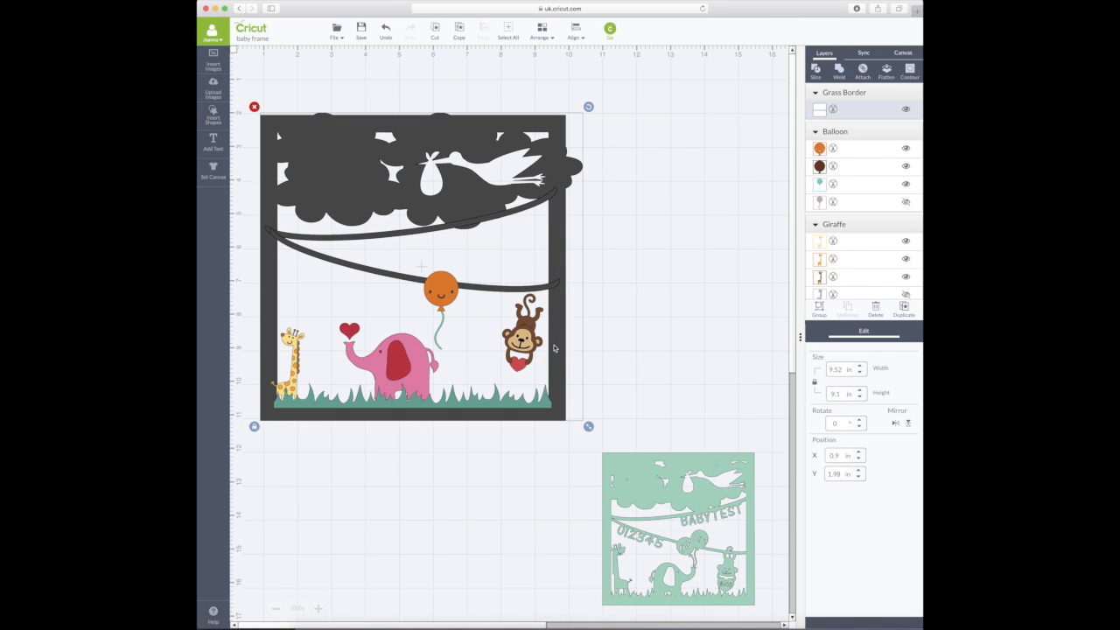
# - Weld the grass and frame into one dark-grey piece, then nudge the giraffe to X 1.24, Y 8.55 in
pyautogui.click(843, 70)
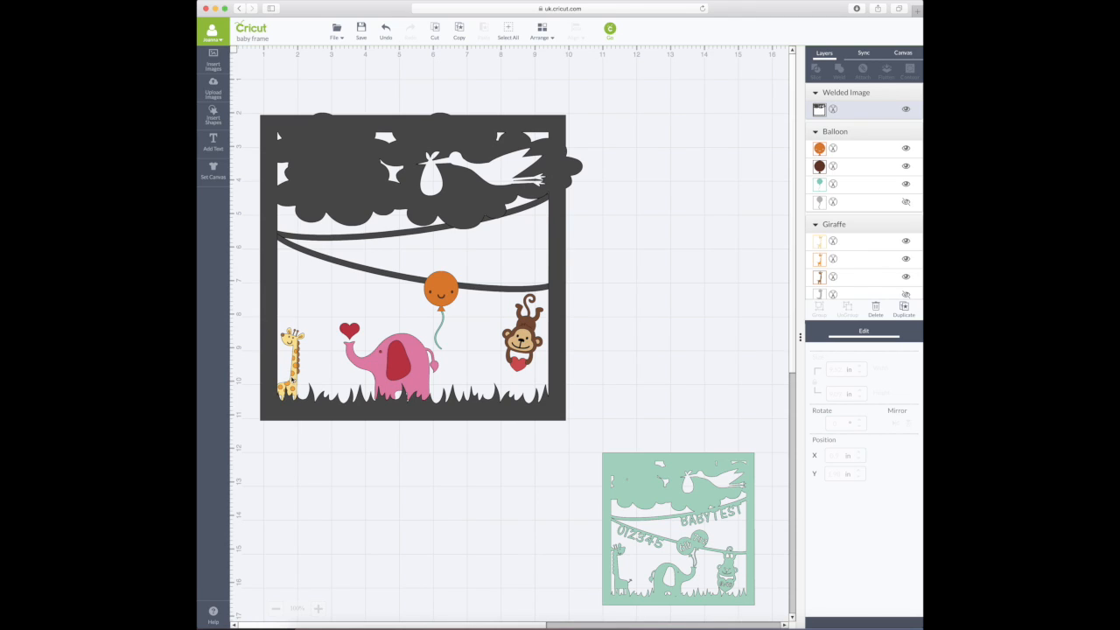
pyautogui.moveTo(291, 374); pyautogui.dragTo(294, 391)
pyautogui.click(541, 34)
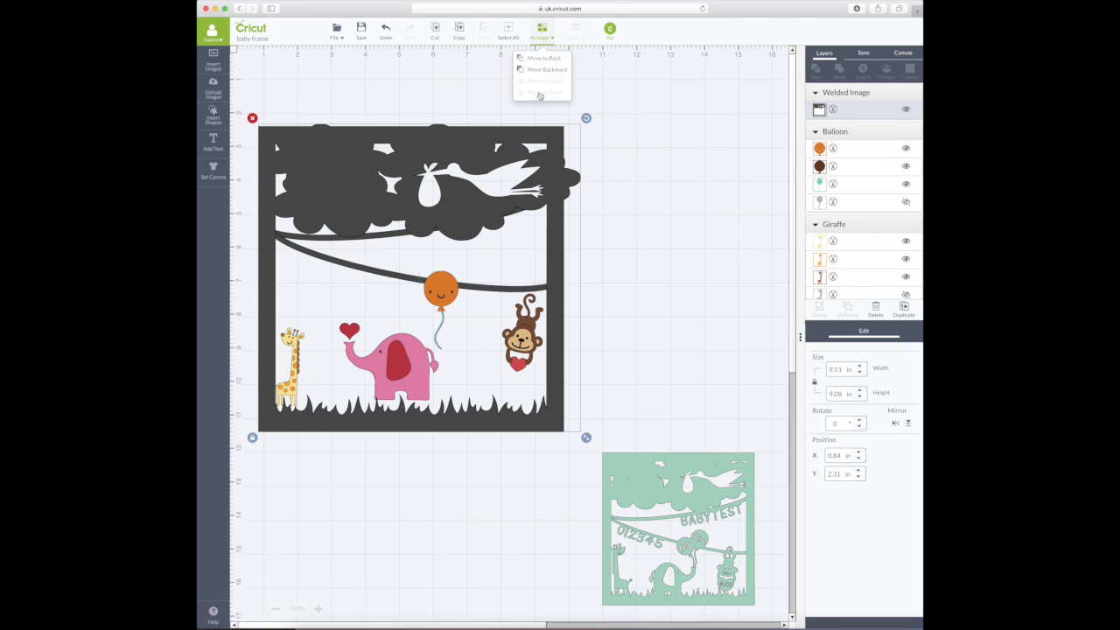
pyautogui.click(548, 63)
pyautogui.moveTo(294, 389); pyautogui.dragTo(295, 397)
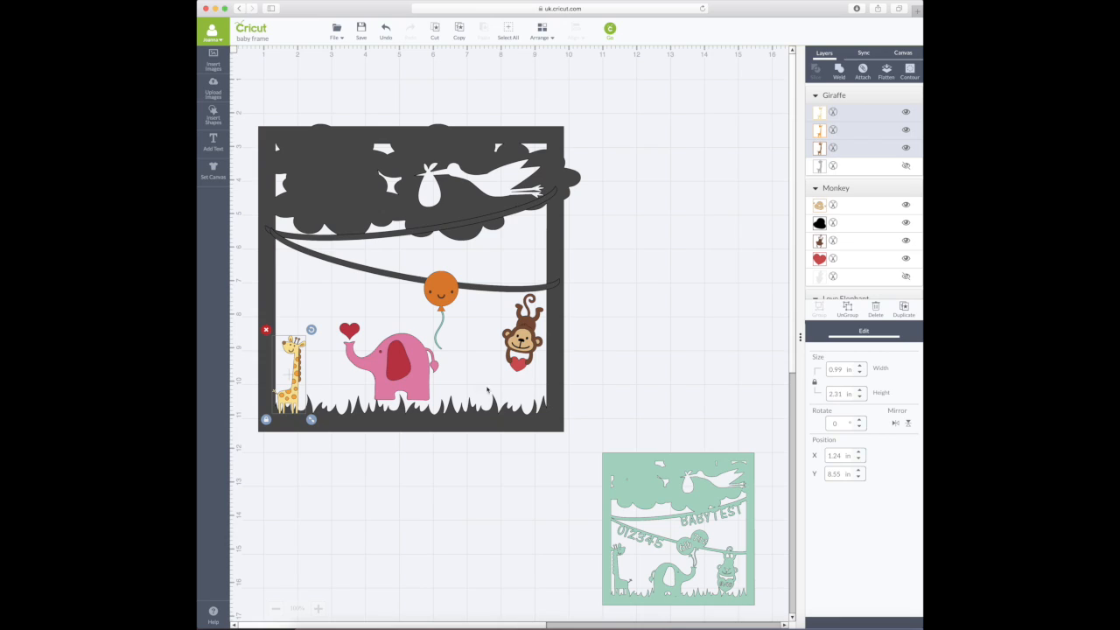
# - Flip the giraffe horizontally, set its height to 3.03 in, and stand it on the grass near the left edge
pyautogui.click(896, 427)
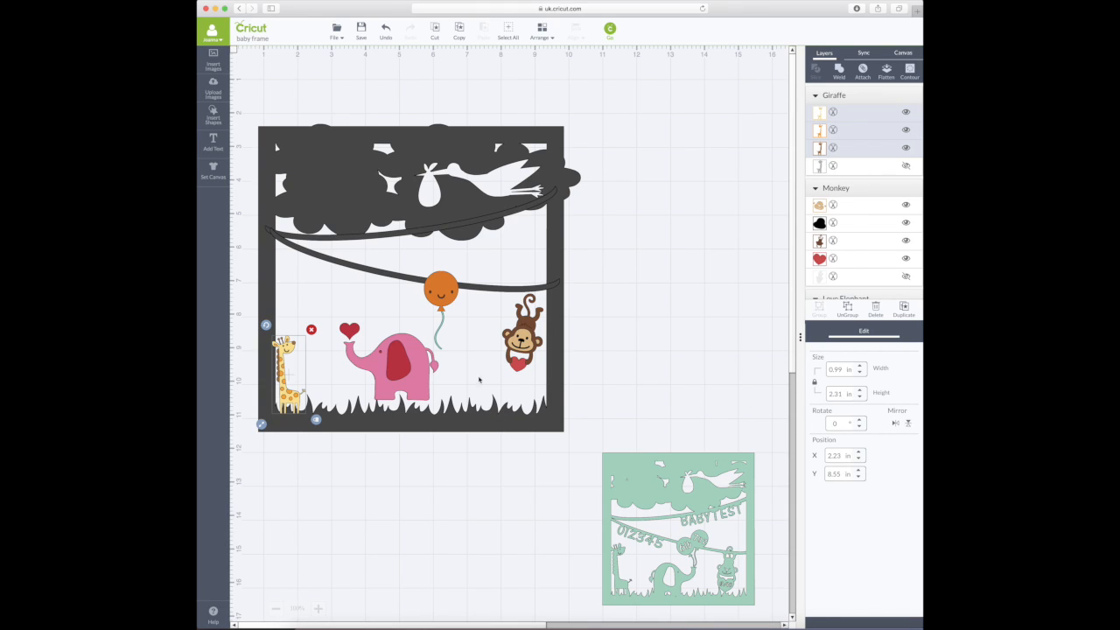
pyautogui.scroll(-1, 367, 388)
pyautogui.doubleClick(842, 394)
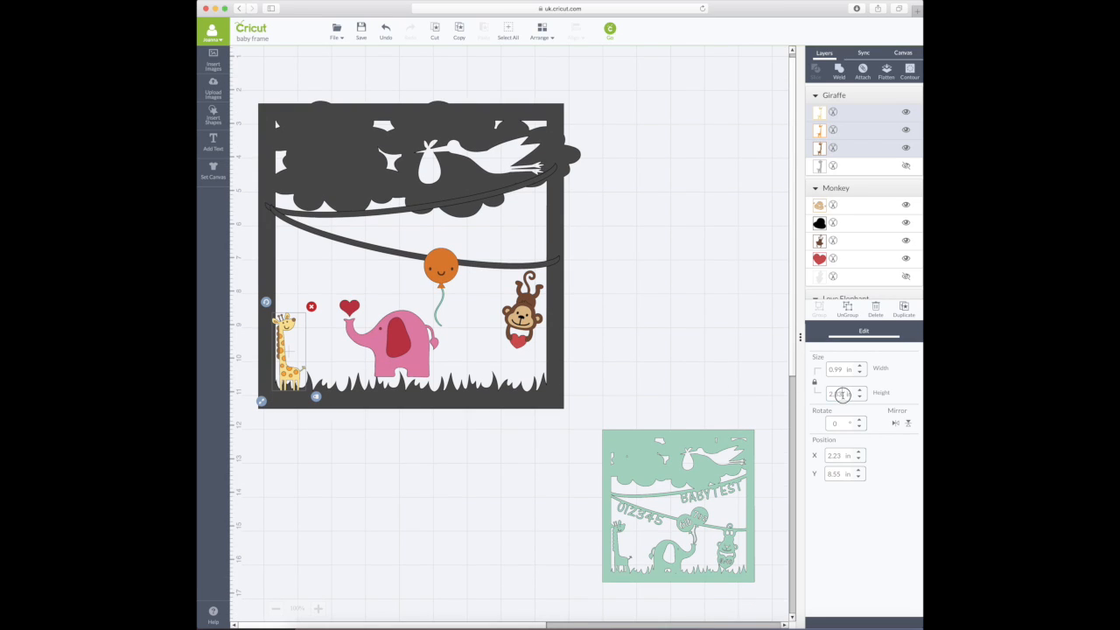
pyautogui.write('3.03')
pyautogui.press('Return')
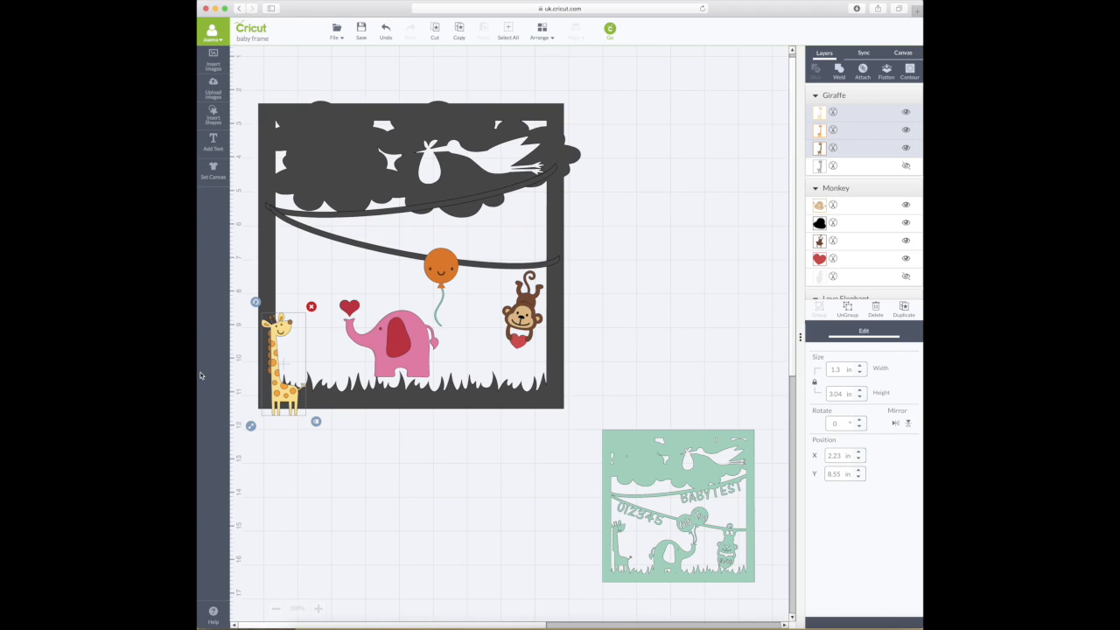
pyautogui.moveTo(284, 394); pyautogui.dragTo(297, 371)
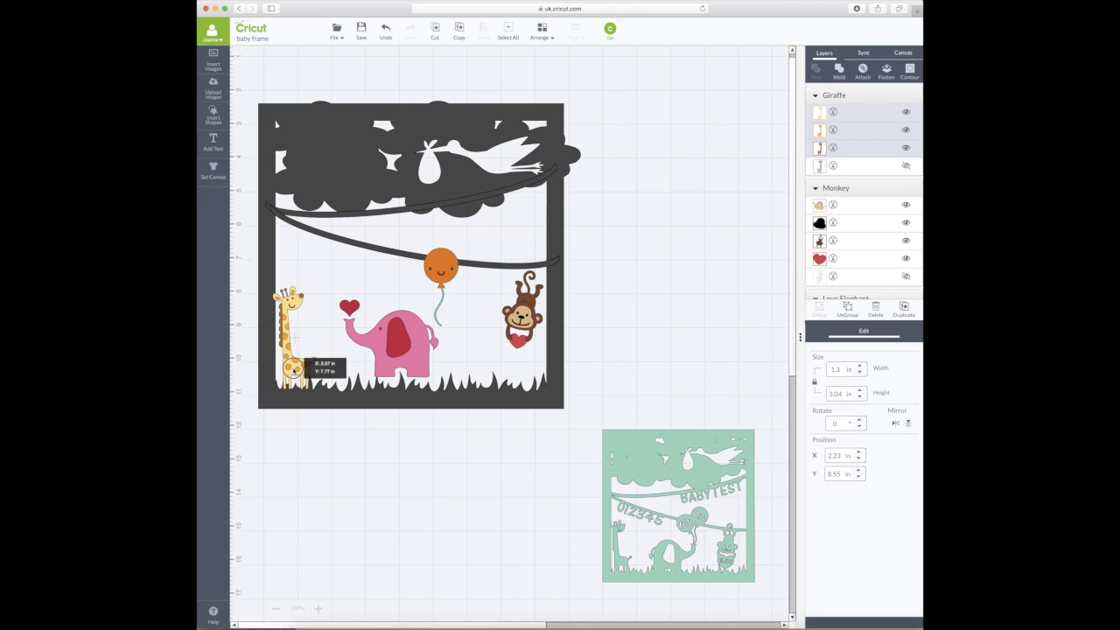
pyautogui.moveTo(296, 370); pyautogui.dragTo(308, 371)
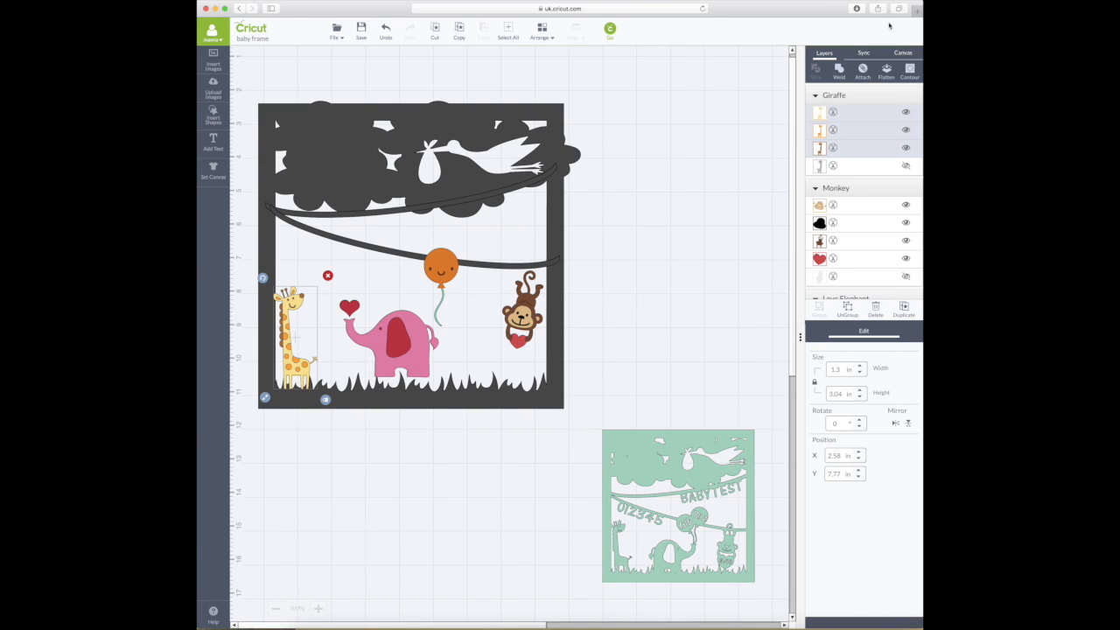
# - Weld the giraffe's layers into one shape, then undo the weld
pyautogui.click(840, 71)
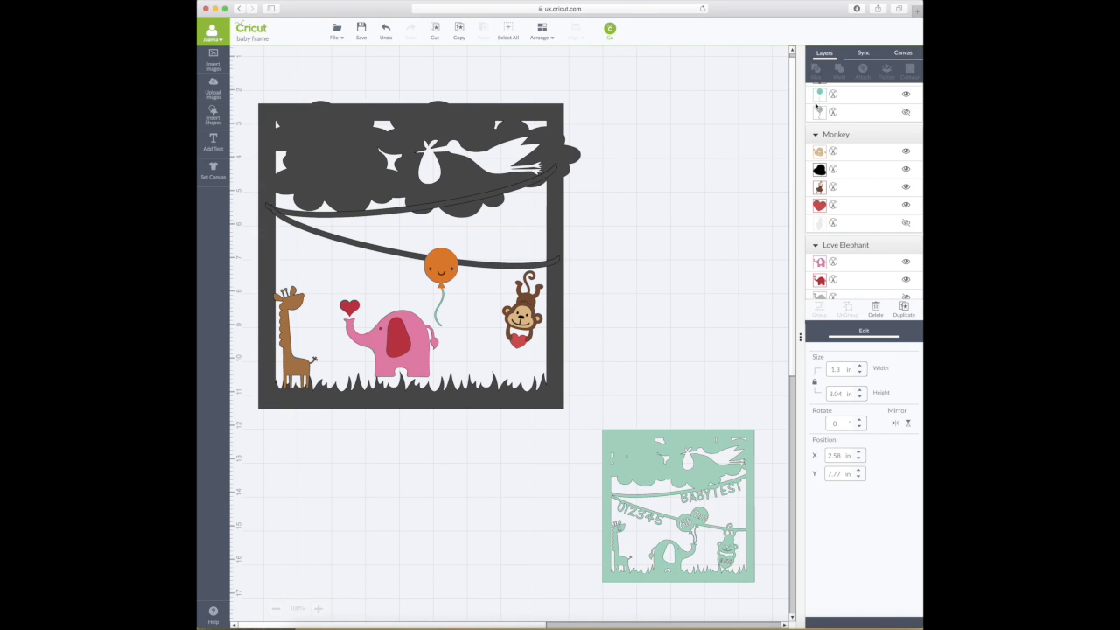
pyautogui.click(386, 35)
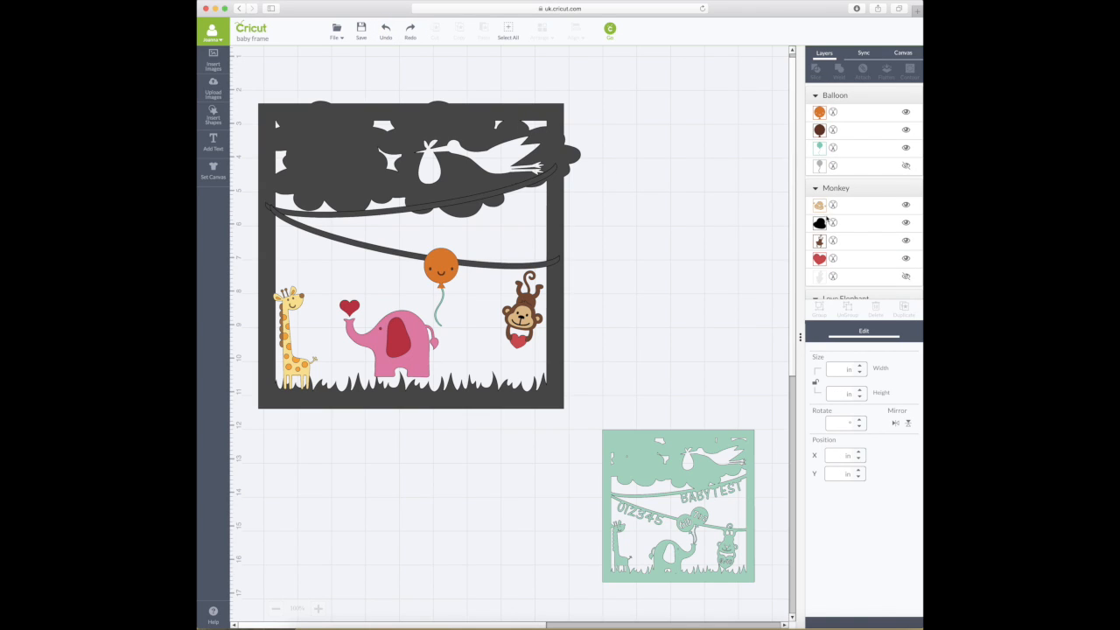
pyautogui.scroll(2, 830, 220)
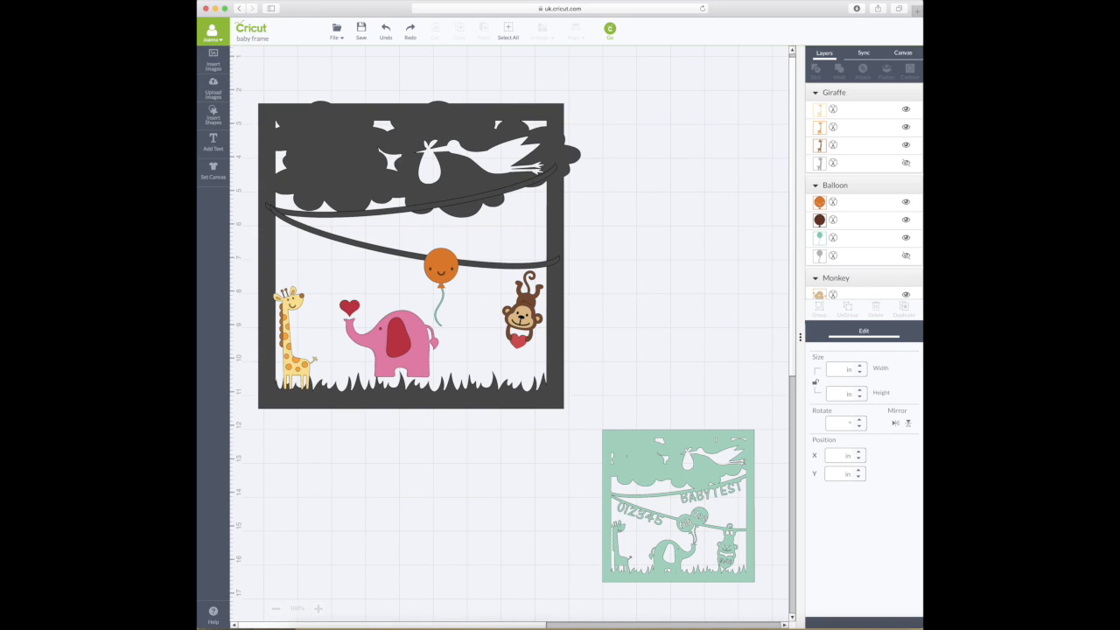
# - Ungroup the giraffe and delete its hidden outline layer
pyautogui.click(295, 332)
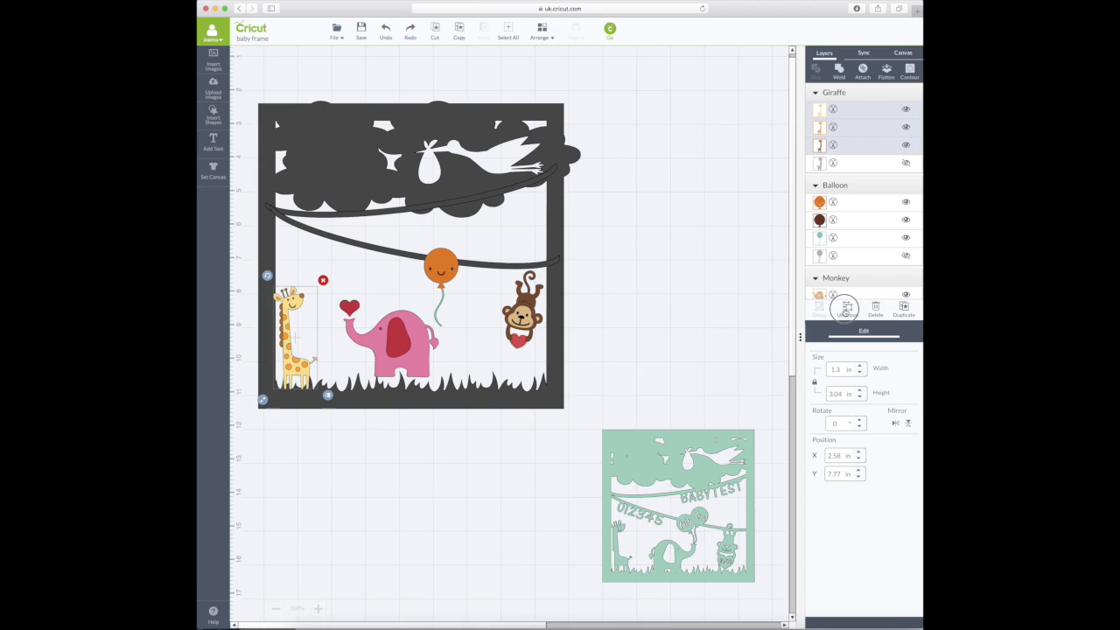
pyautogui.click(847, 307)
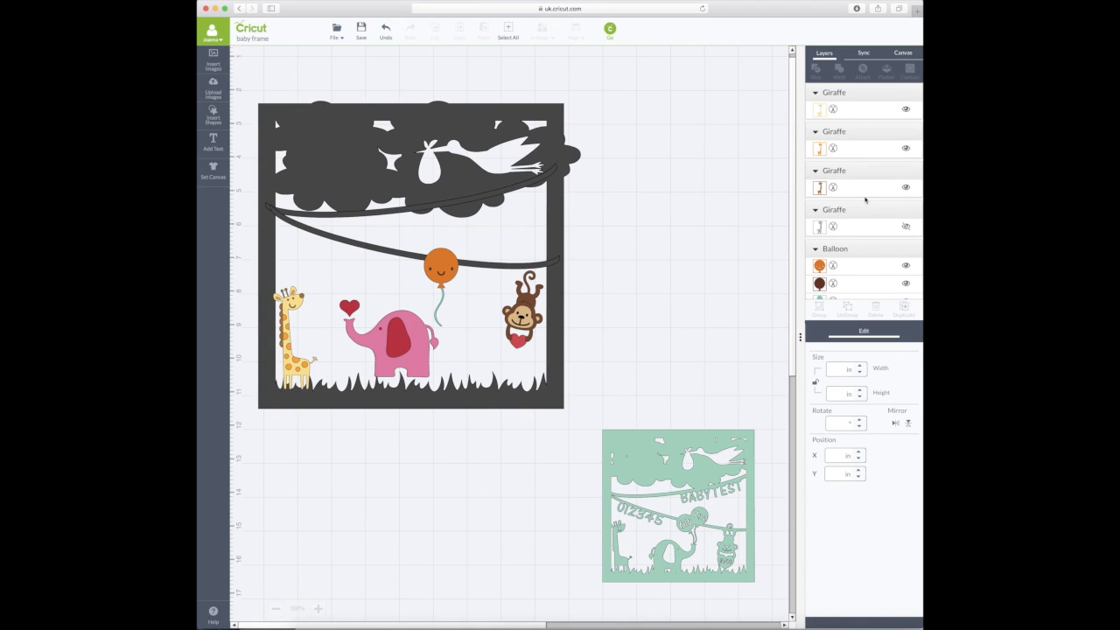
pyautogui.click(879, 229)
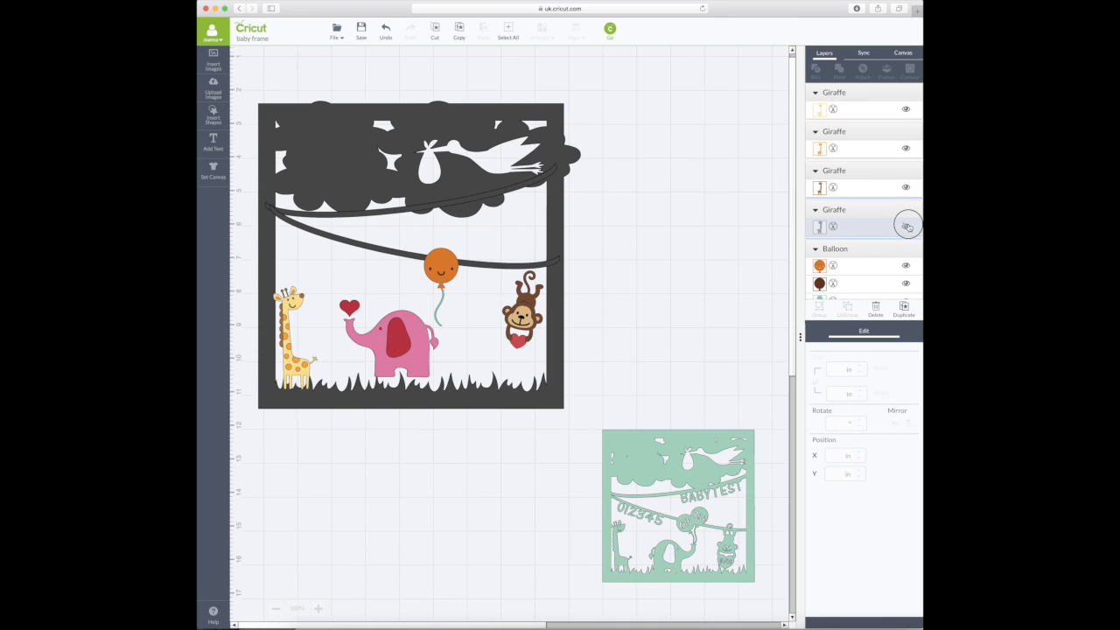
pyautogui.click(906, 227)
pyautogui.click(907, 227)
pyautogui.click(876, 308)
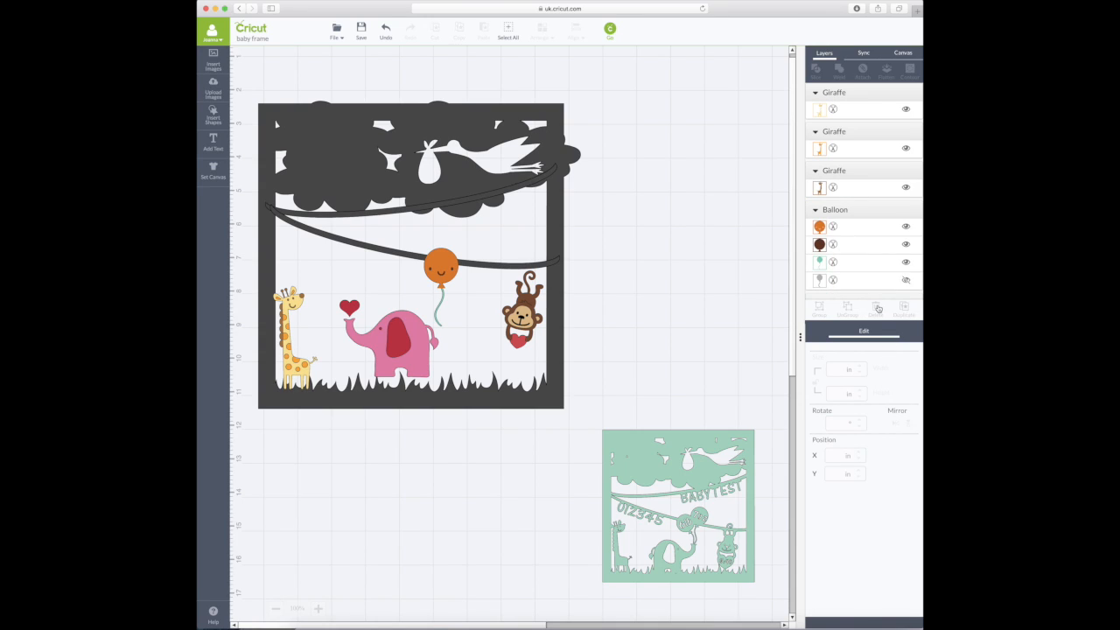
# - Delete the pale yellow giraffe layer, keeping the orange and brown layers visible
pyautogui.click(848, 113)
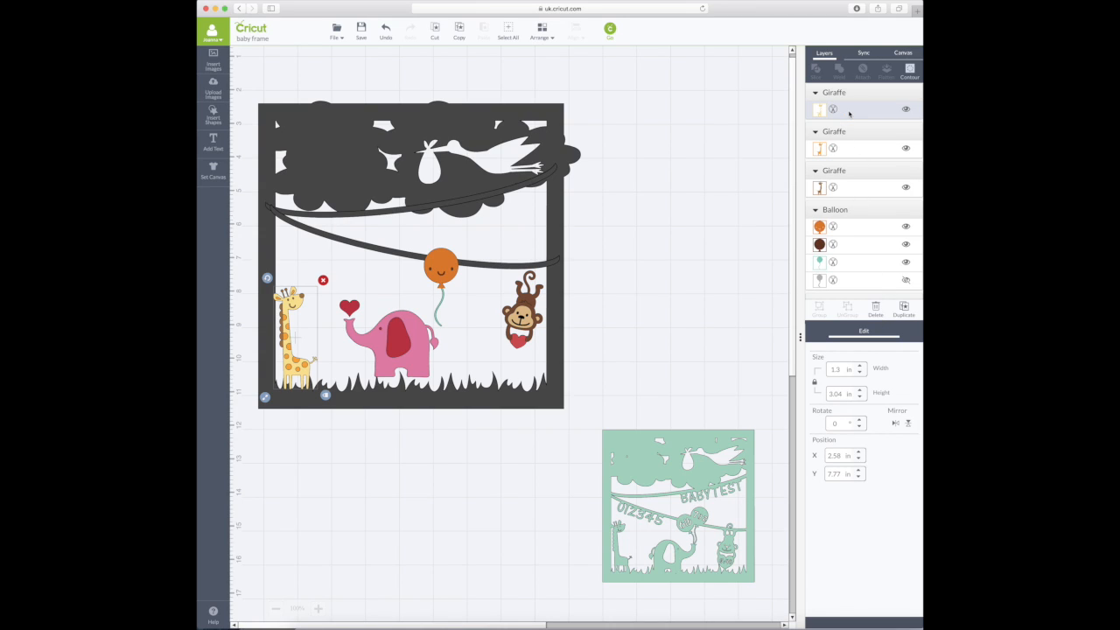
pyautogui.click(906, 148)
pyautogui.click(906, 187)
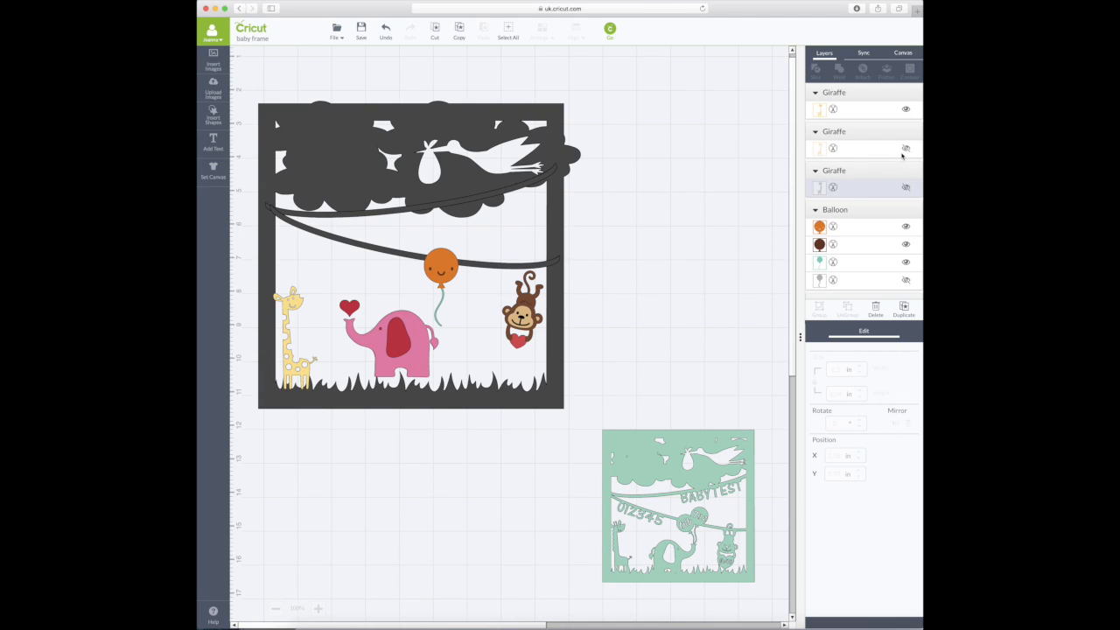
pyautogui.click(873, 110)
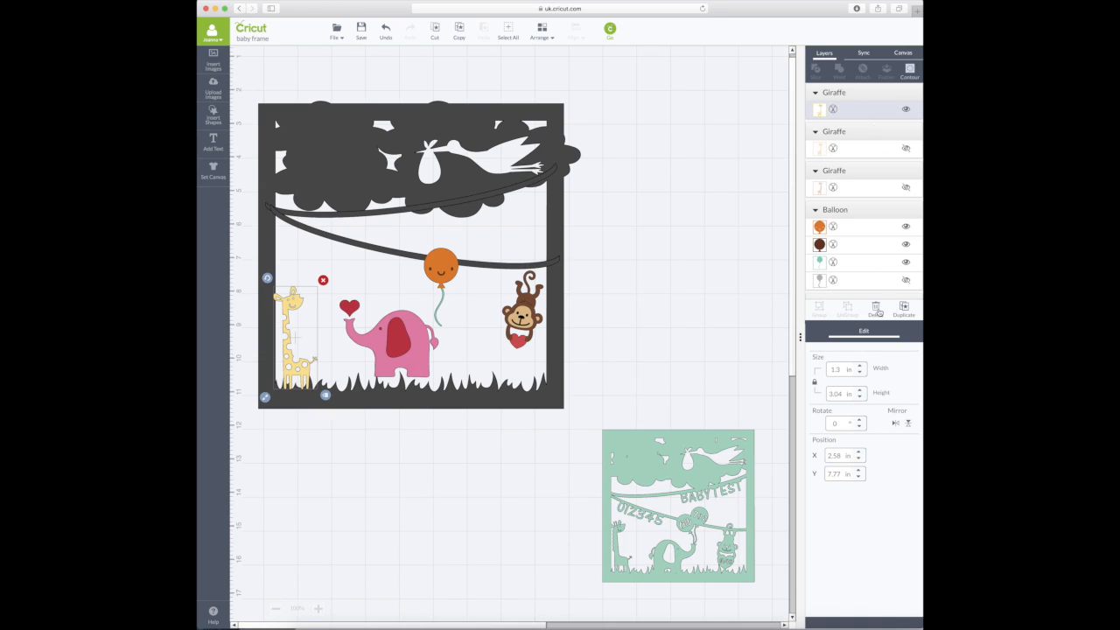
pyautogui.click(876, 311)
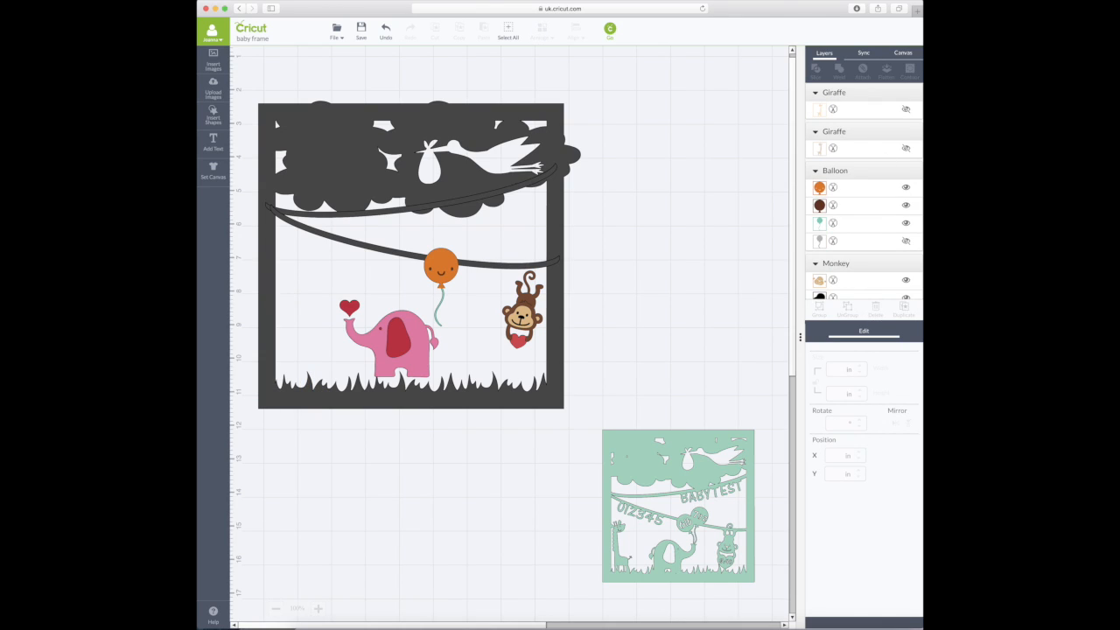
pyautogui.click(906, 109)
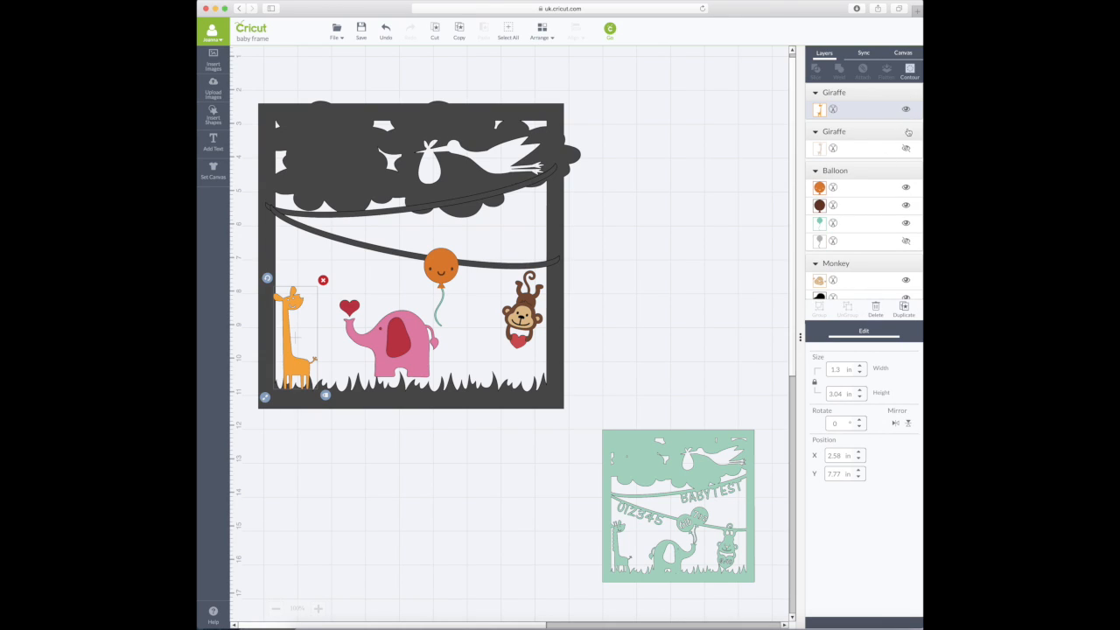
pyautogui.click(906, 150)
pyautogui.scroll(-1, 906, 150)
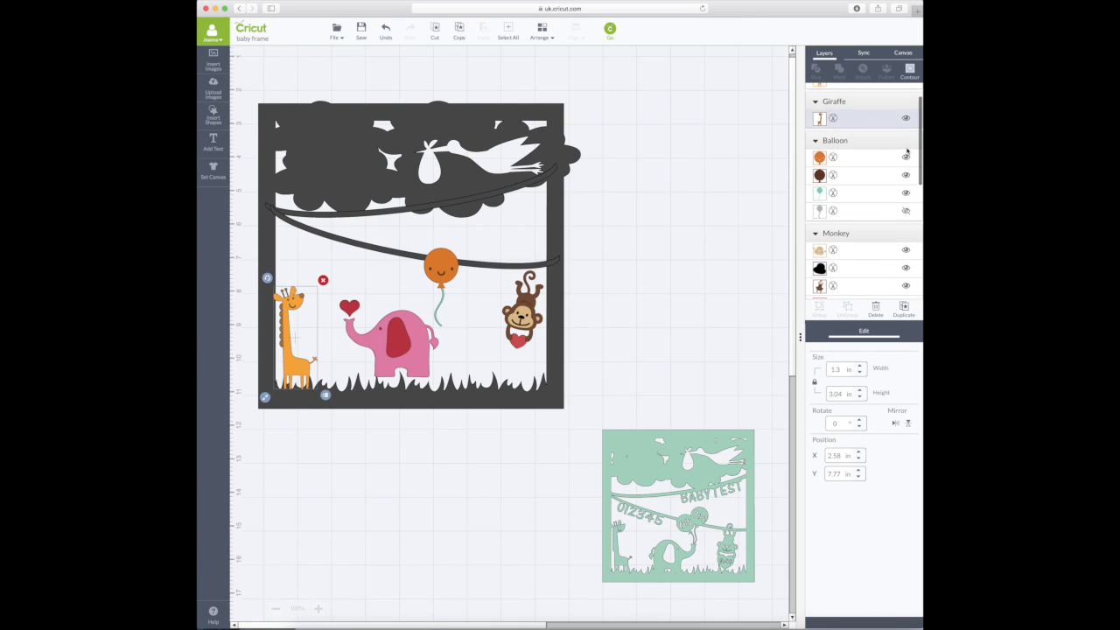
pyautogui.scroll(1, 888, 160)
pyautogui.click(906, 110)
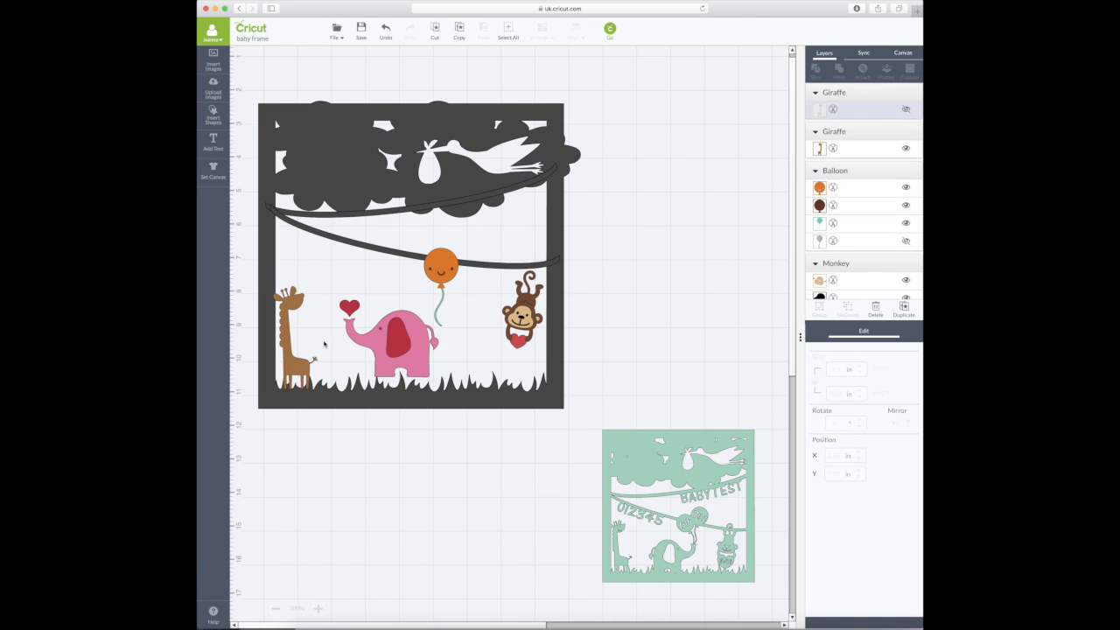
pyautogui.click(905, 110)
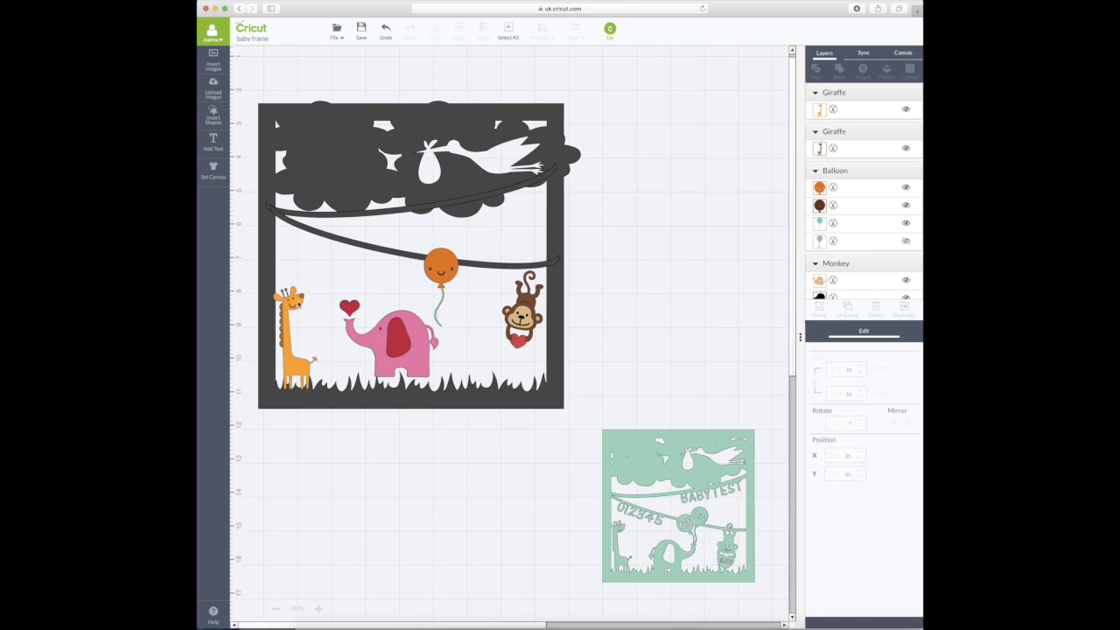
pyautogui.click(212, 116)
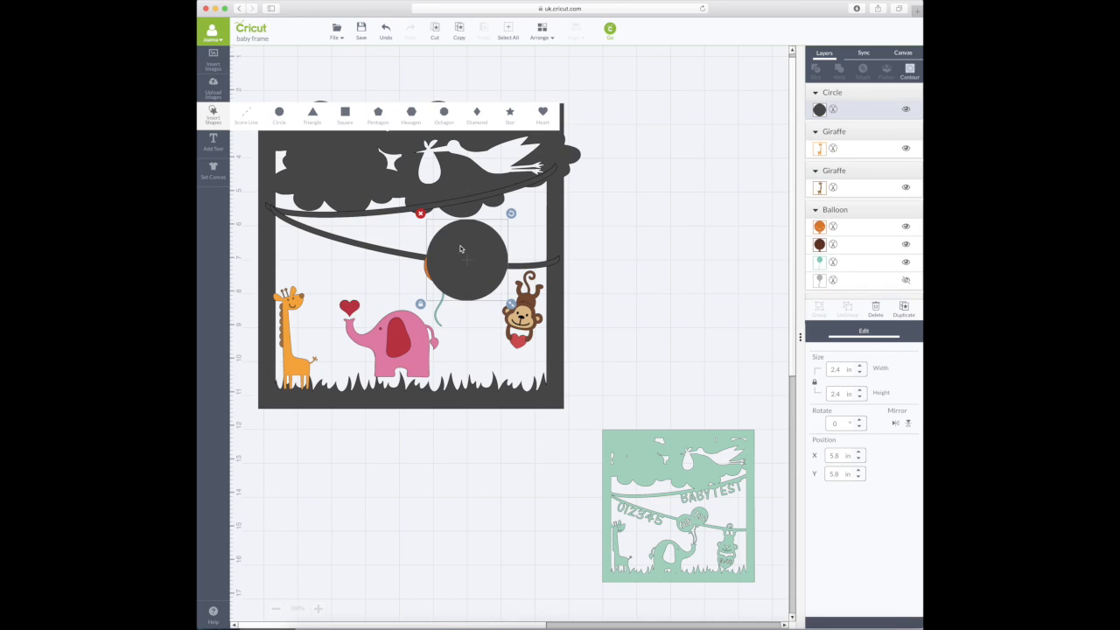
# - Shrink the circle to about 0.41 × 0.38 in and place it as the giraffe's eye
pyautogui.click(420, 307)
pyautogui.moveTo(511, 304); pyautogui.dragTo(464, 246)
pyautogui.moveTo(436, 229); pyautogui.dragTo(306, 317)
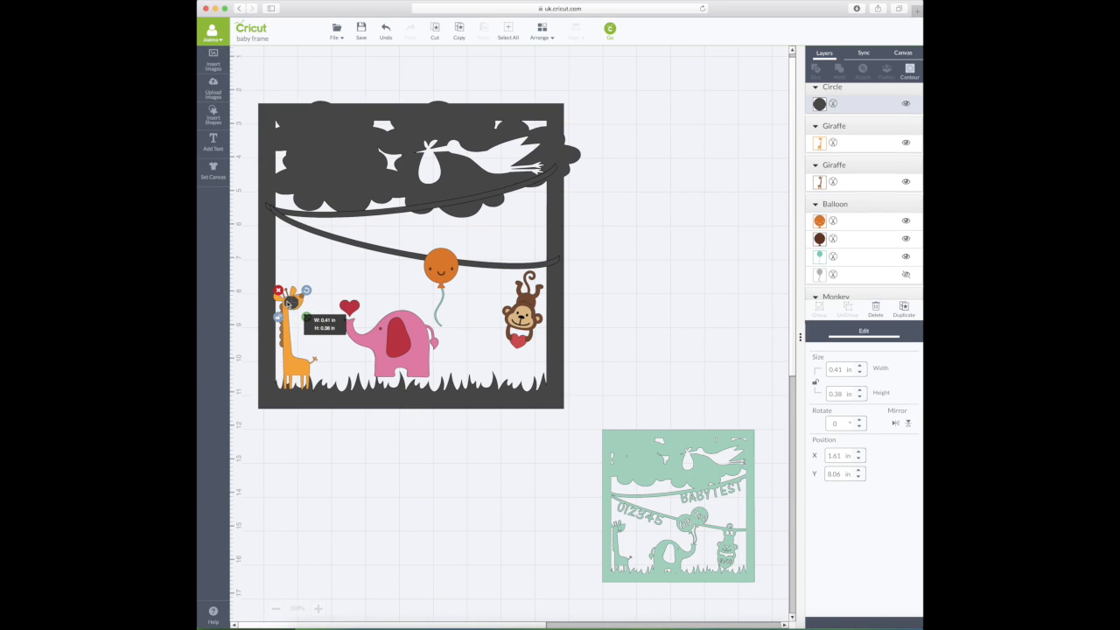
pyautogui.click(303, 304)
pyautogui.moveTo(295, 303); pyautogui.dragTo(299, 303)
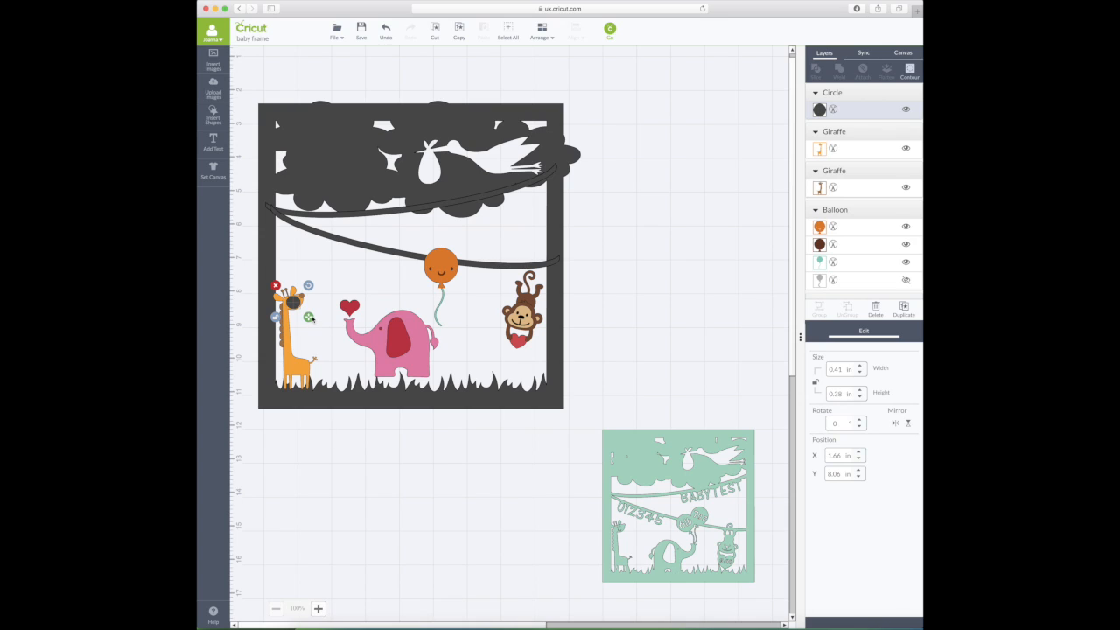
# - Zoom in and select the dark eye circle together with the whole giraffe
pyautogui.click(319, 609)
pyautogui.click(318, 608)
pyautogui.click(318, 609)
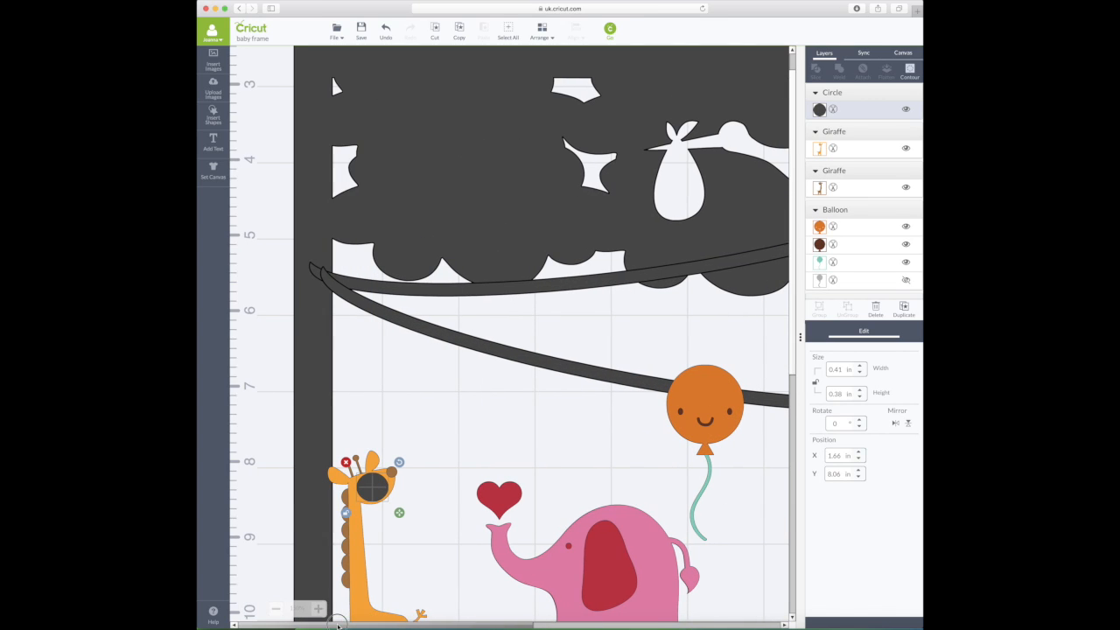
pyautogui.scroll(-6, 525, 263)
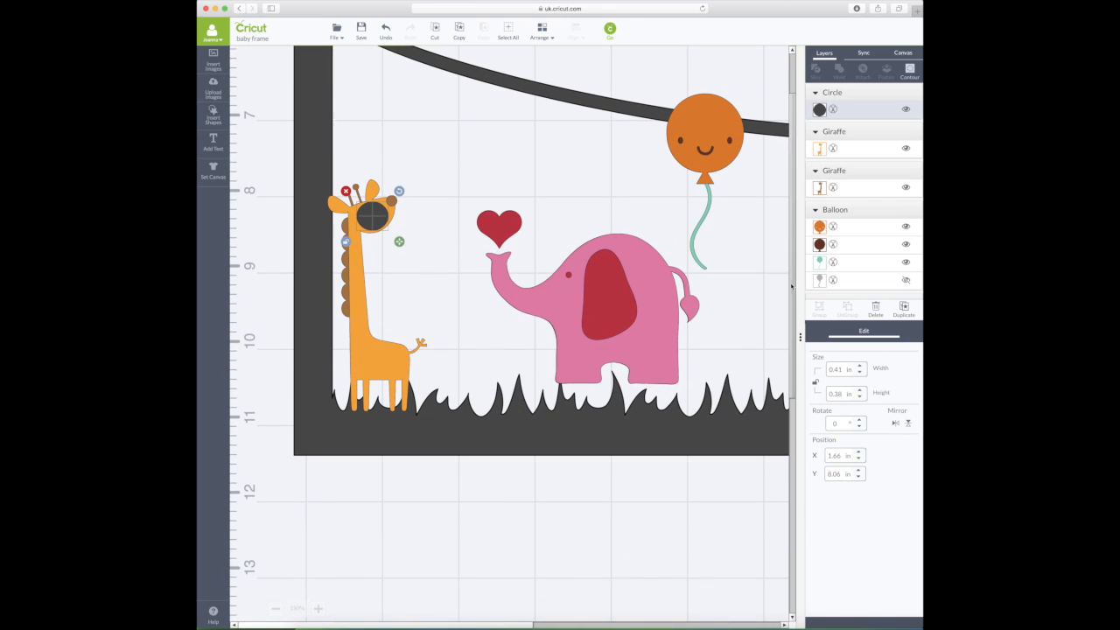
pyautogui.click(392, 248)
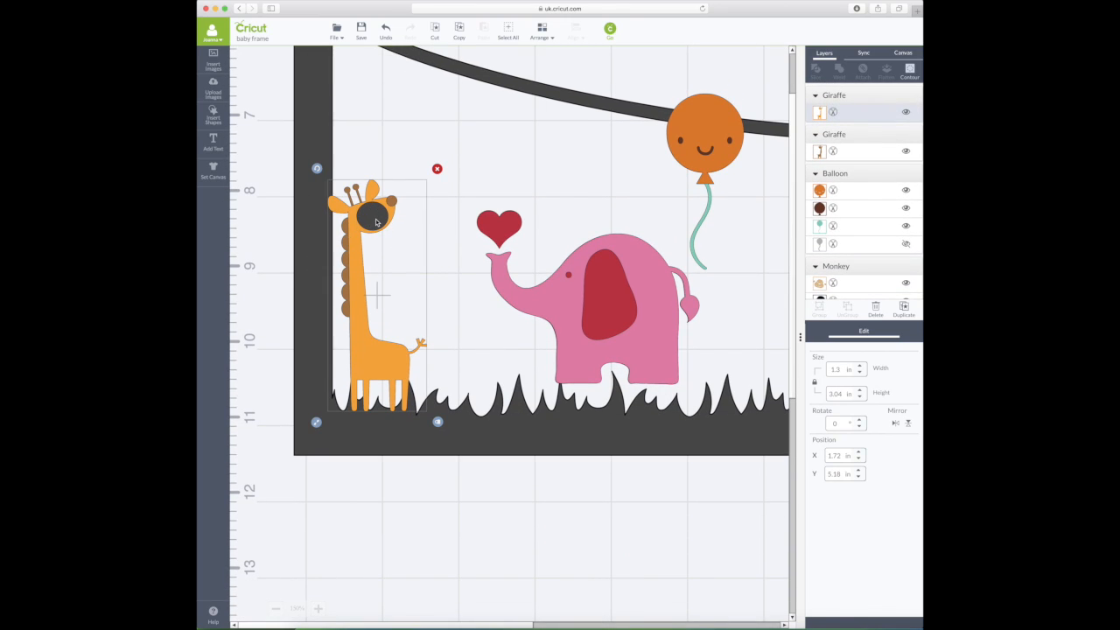
pyautogui.click(376, 219)
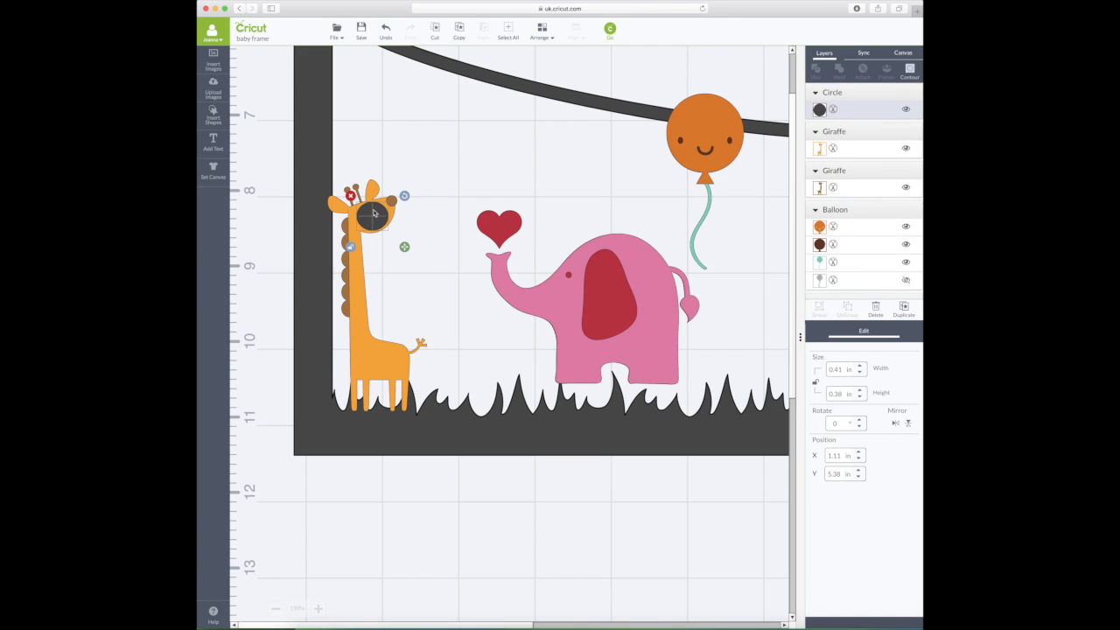
pyautogui.scroll(-1, 358, 333)
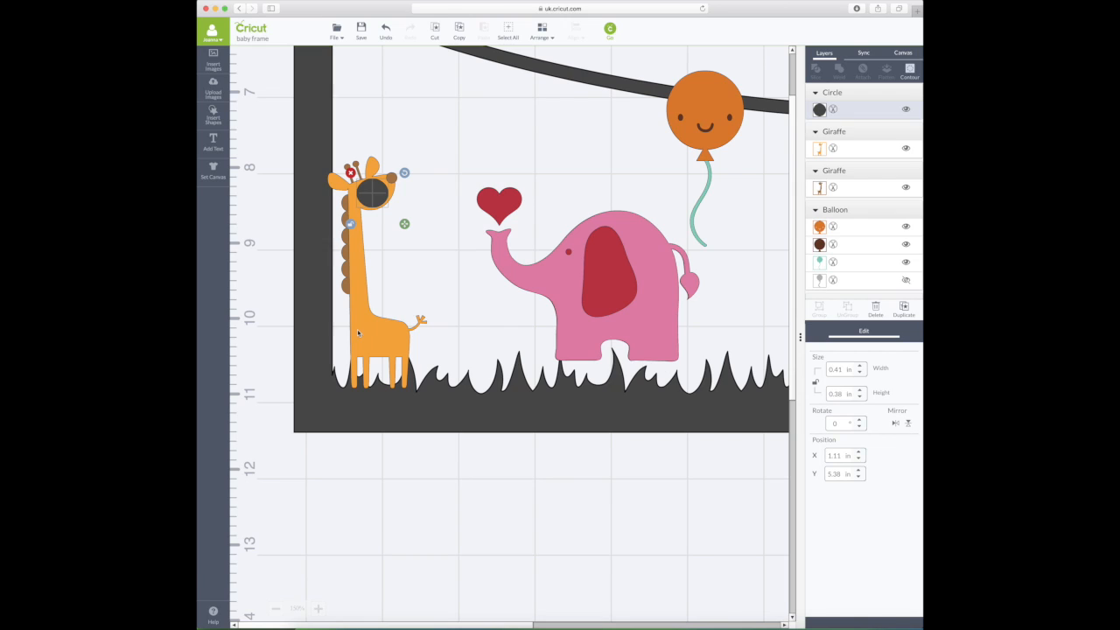
pyautogui.scroll(1, 365, 333)
pyautogui.click(365, 334)
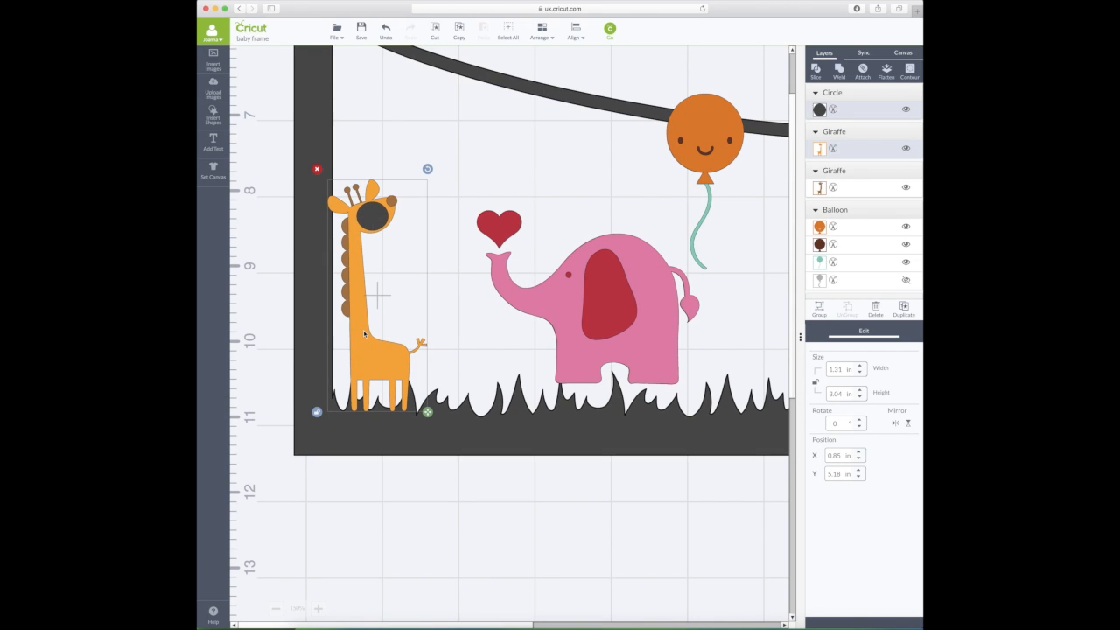
pyautogui.scroll(2, 365, 334)
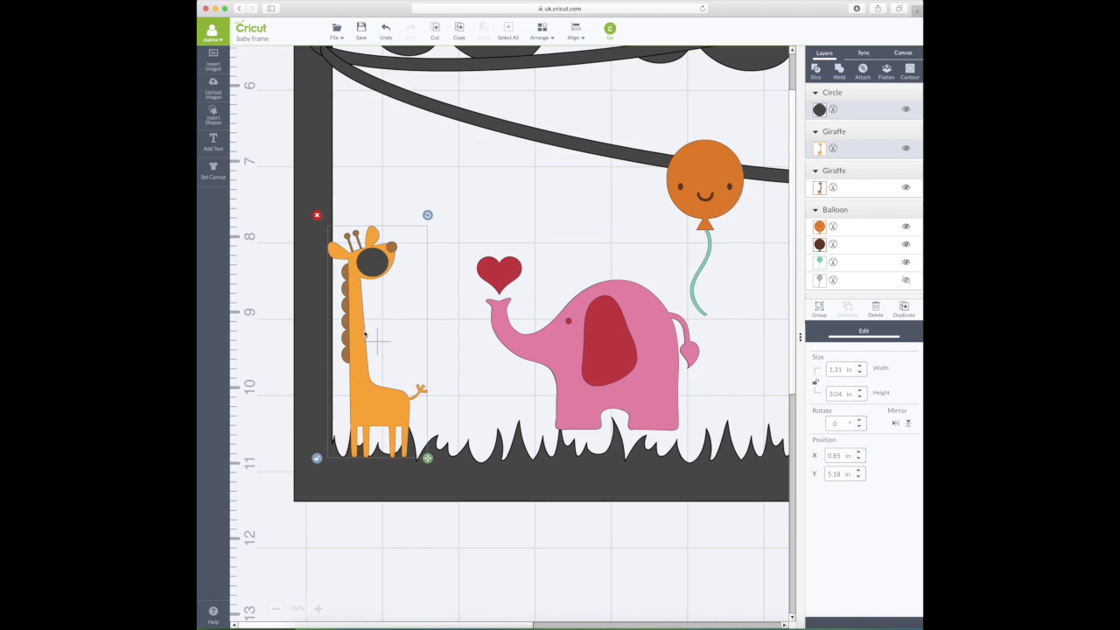
# - Reposition the eye circle and slice it out of the giraffe's face
pyautogui.click(816, 76)
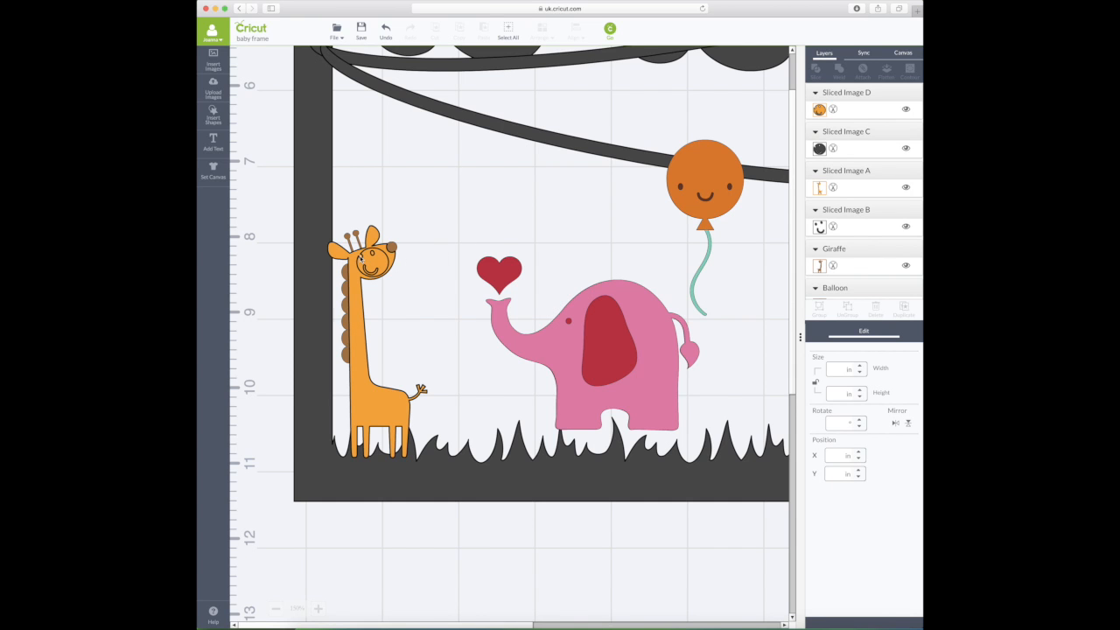
pyautogui.click(385, 29)
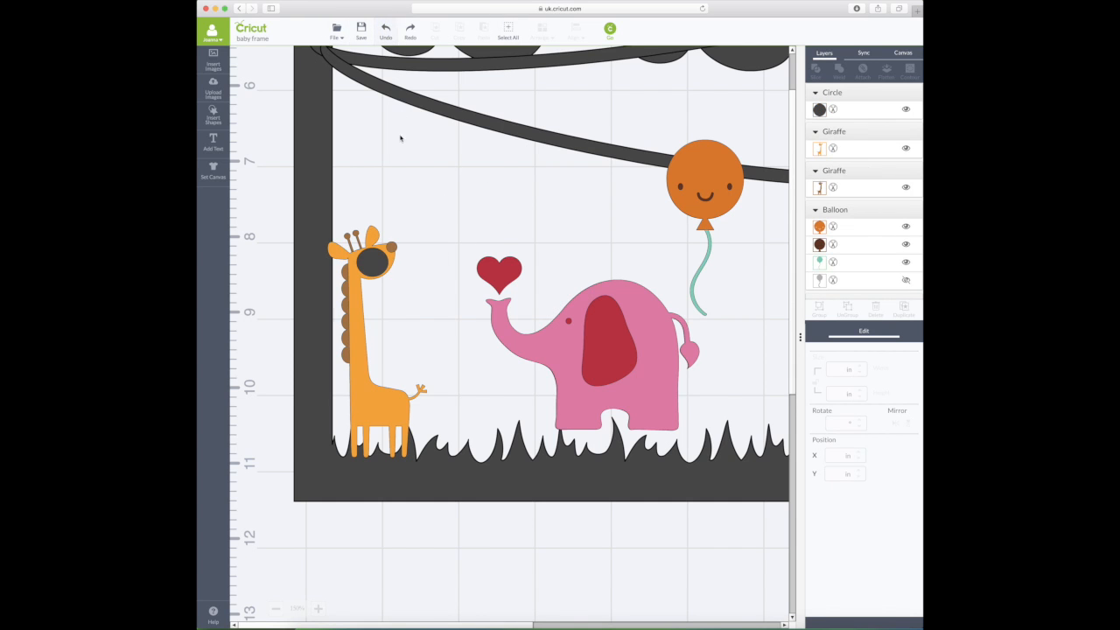
pyautogui.click(371, 260)
pyautogui.moveTo(371, 260); pyautogui.dragTo(369, 263)
pyautogui.keyDown('shift'); pyautogui.click(373, 415); pyautogui.keyUp('shift')
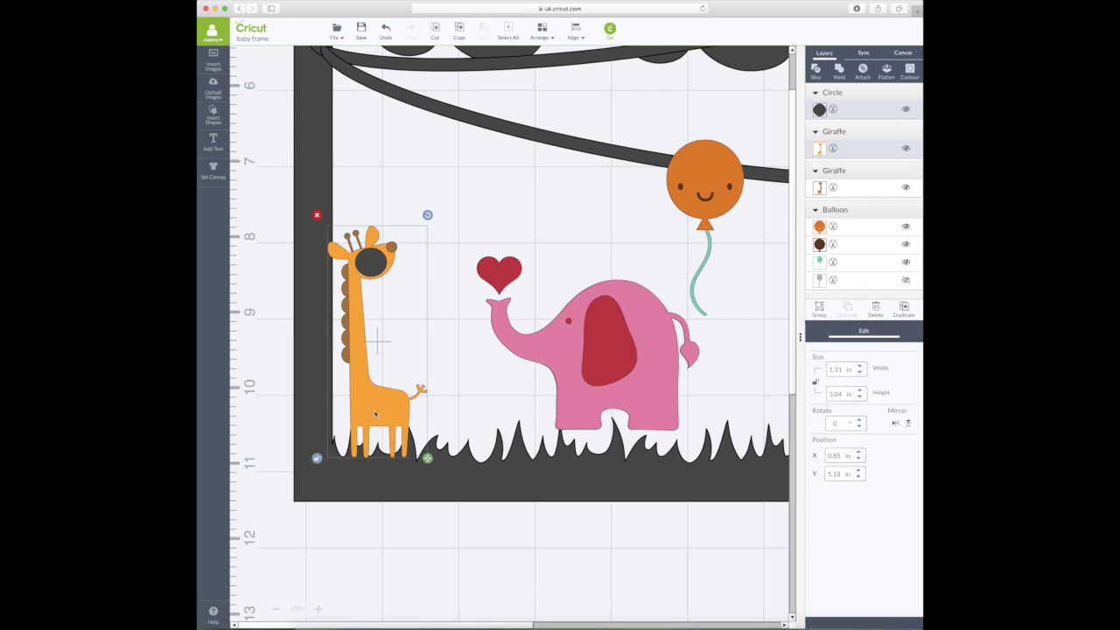
pyautogui.click(815, 69)
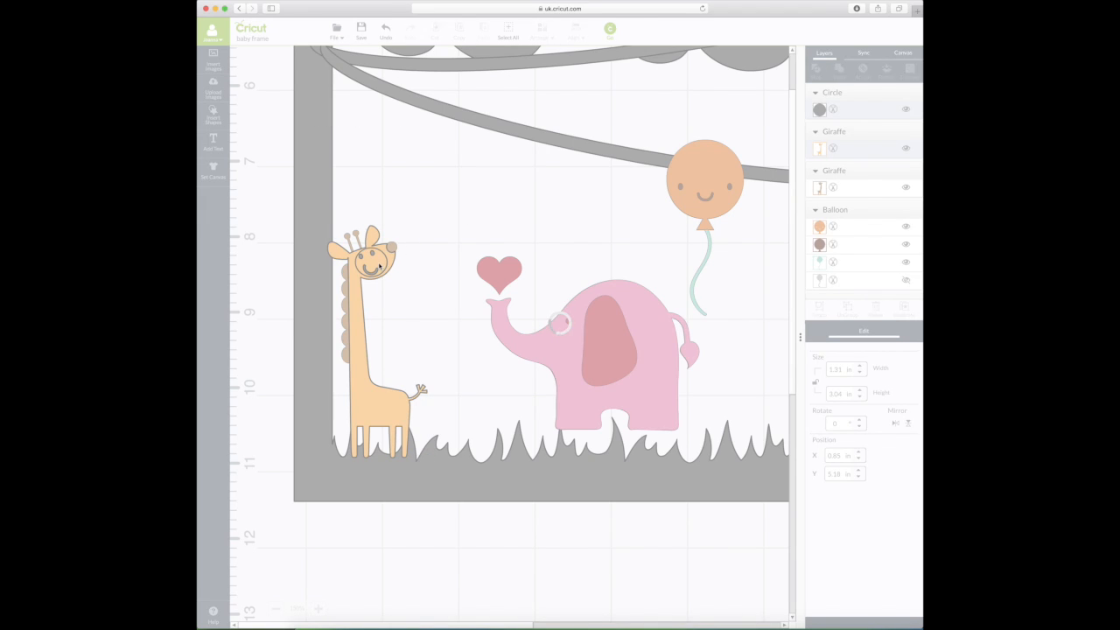
# - Delete the leftover circle pieces and the orange giraffe copy, leaving the brown giraffe
pyautogui.moveTo(381, 266); pyautogui.dragTo(429, 272)
pyautogui.moveTo(359, 285); pyautogui.dragTo(359, 289)
pyautogui.click(429, 272)
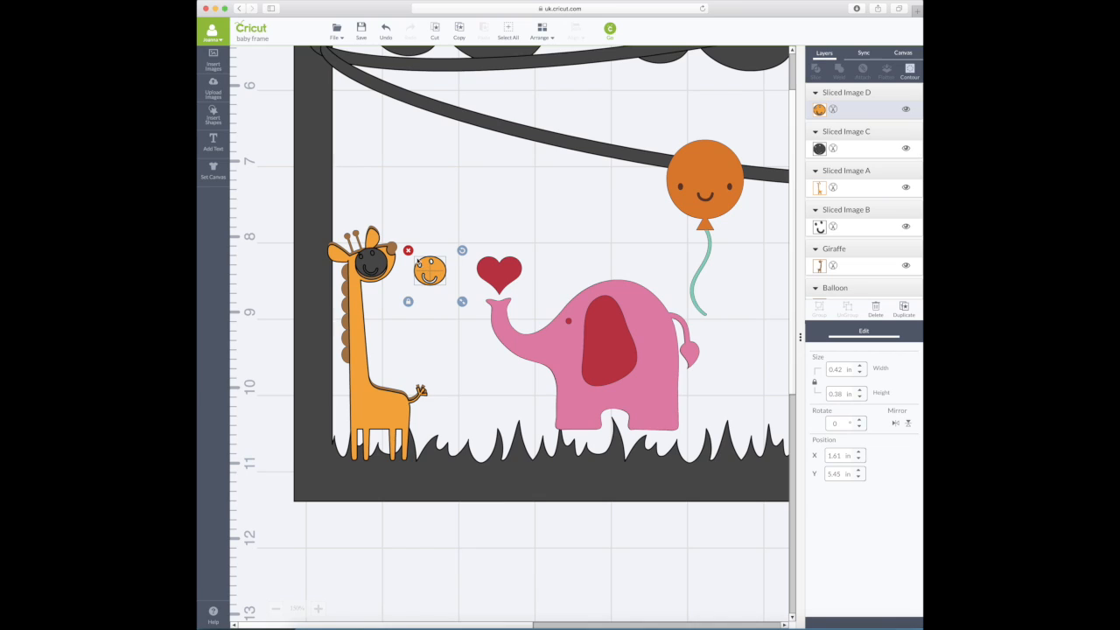
pyautogui.click(408, 251)
pyautogui.moveTo(379, 261); pyautogui.dragTo(443, 265)
pyautogui.click(408, 241)
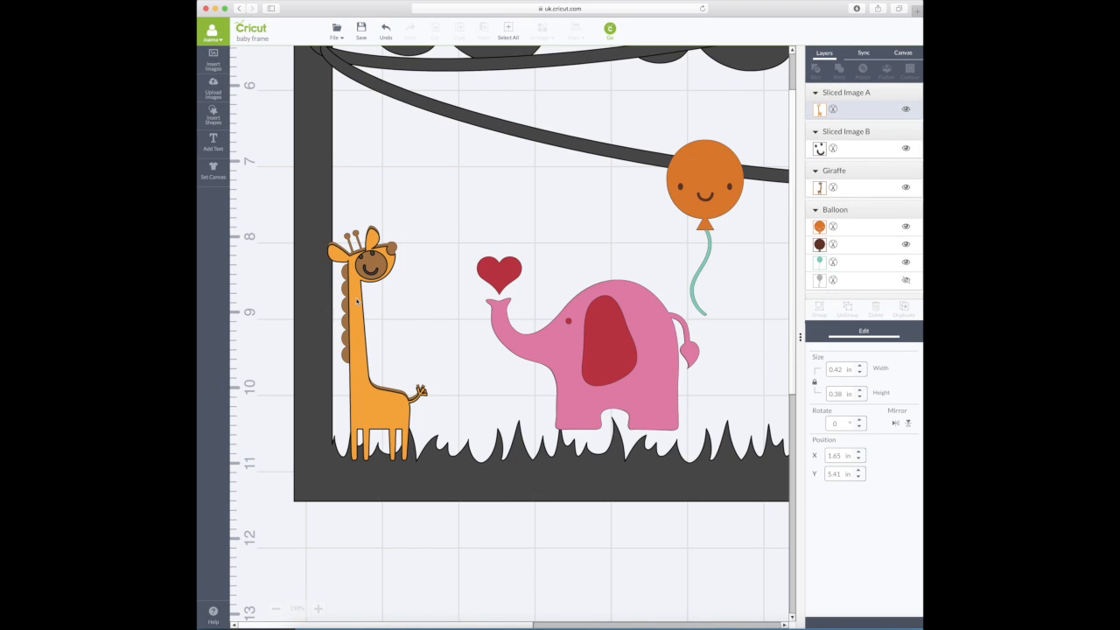
pyautogui.moveTo(356, 291); pyautogui.dragTo(451, 282)
pyautogui.click(419, 216)
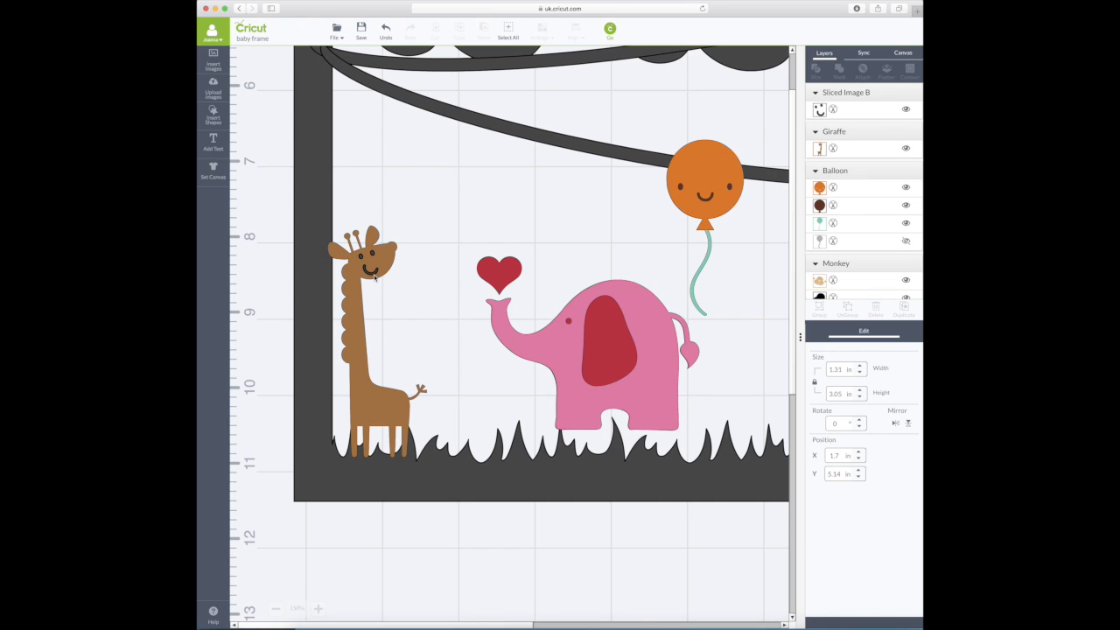
pyautogui.click(374, 275)
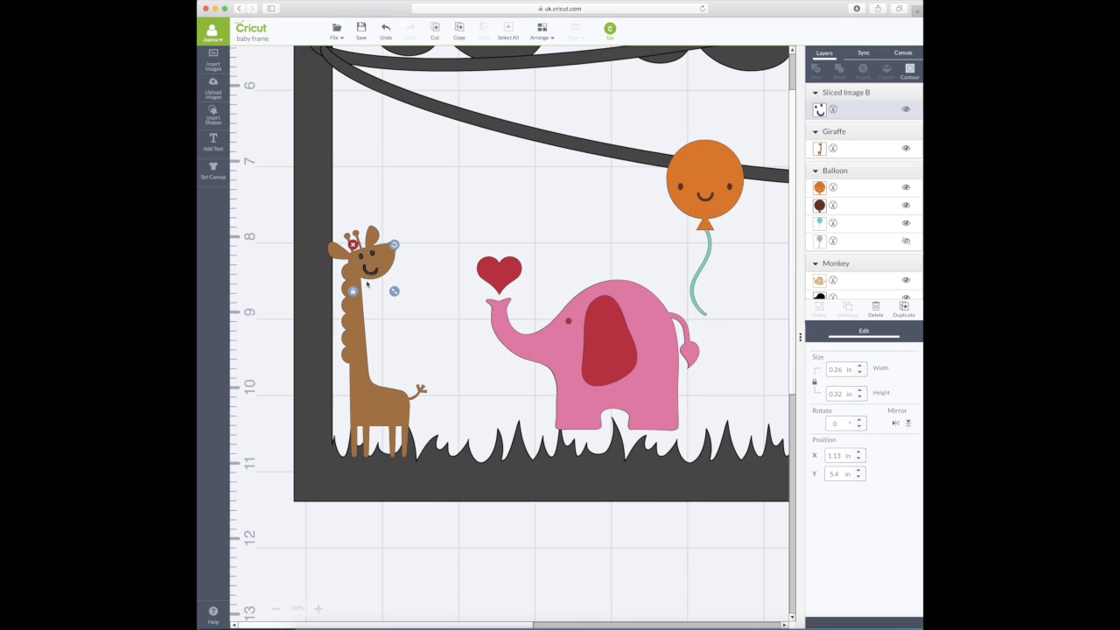
# - Slice the eye-and-smile piece from the brown giraffe, delete the loose slices, and zoom out
pyautogui.keyDown('shift'); pyautogui.click(358, 332); pyautogui.keyUp('shift')
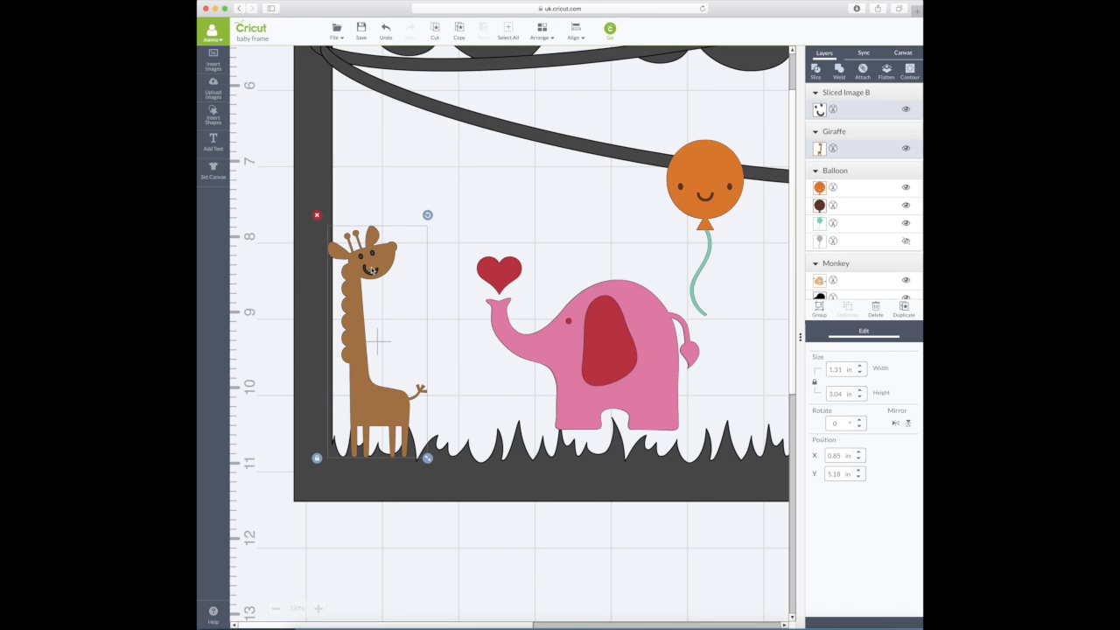
pyautogui.click(817, 72)
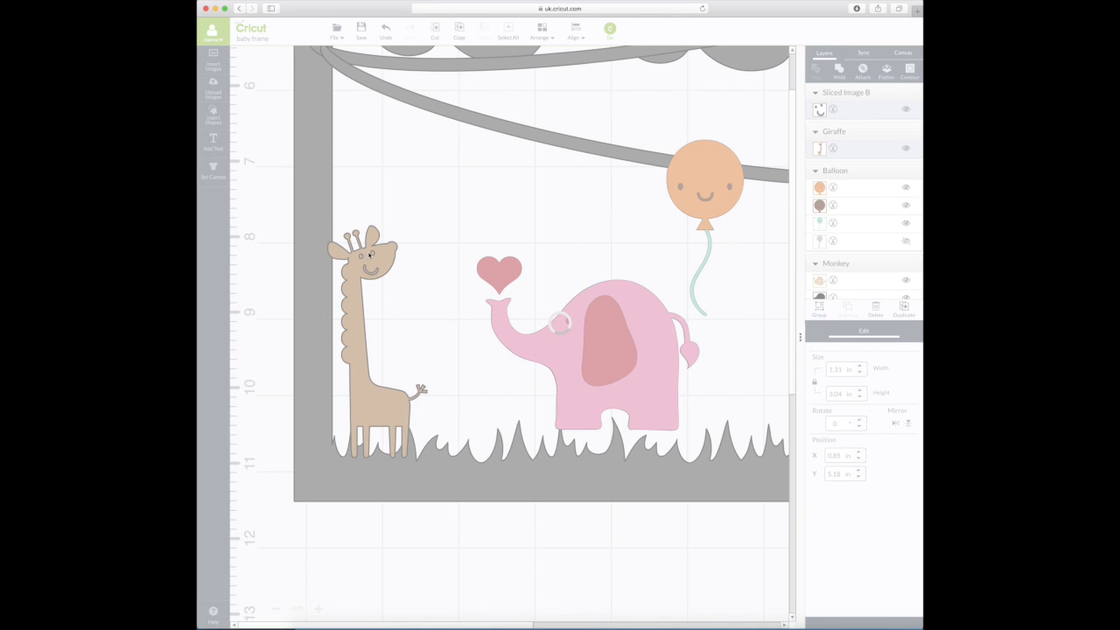
pyautogui.moveTo(373, 252); pyautogui.dragTo(436, 277)
pyautogui.press('Delete')
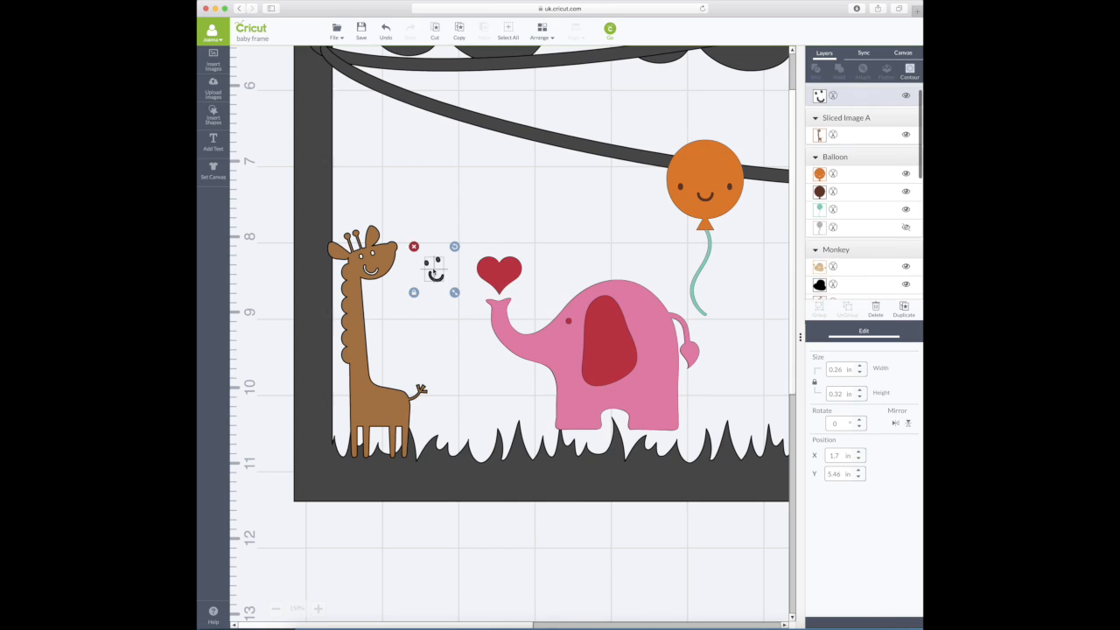
pyautogui.click(414, 247)
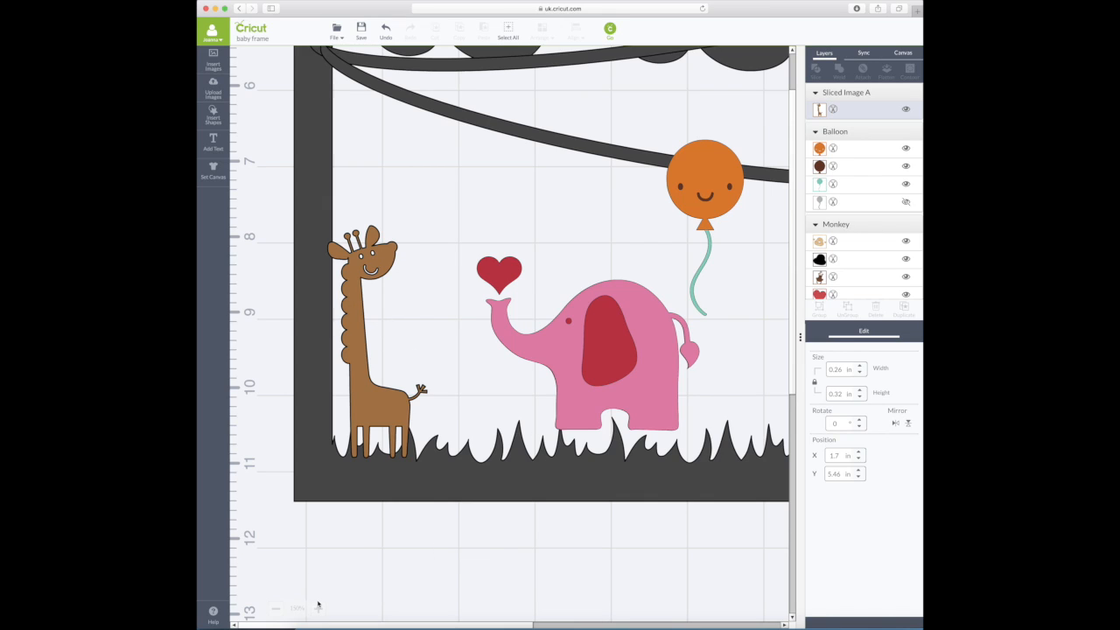
pyautogui.click(276, 608)
pyautogui.click(276, 608)
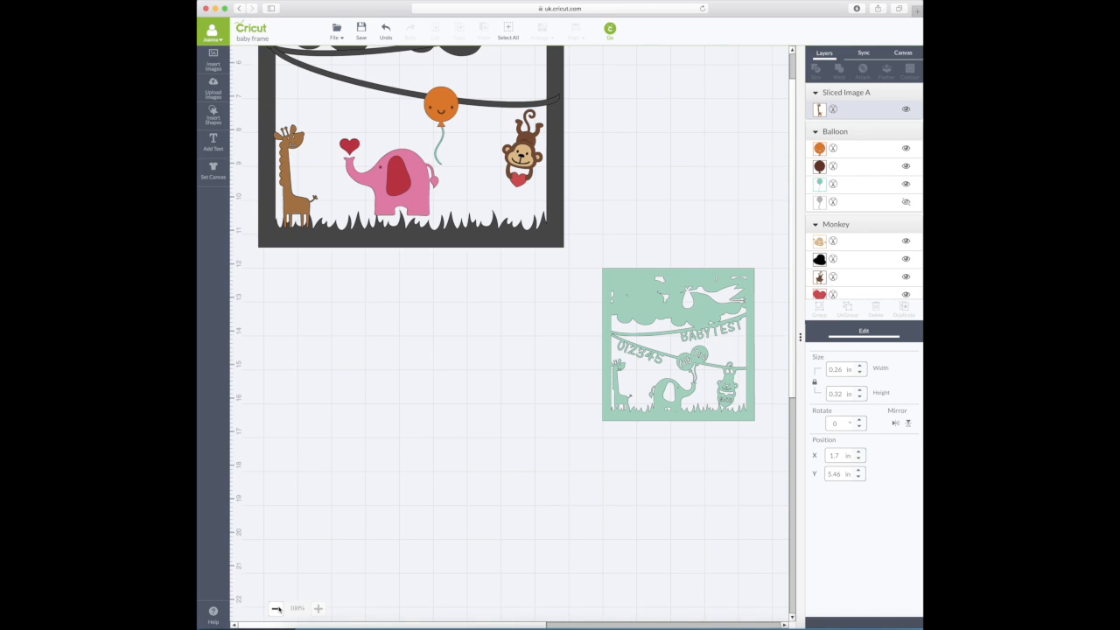
# - Weld the brown giraffe into the dark frame, undoing a mistaken slice first
pyautogui.scroll(5, 484, 492)
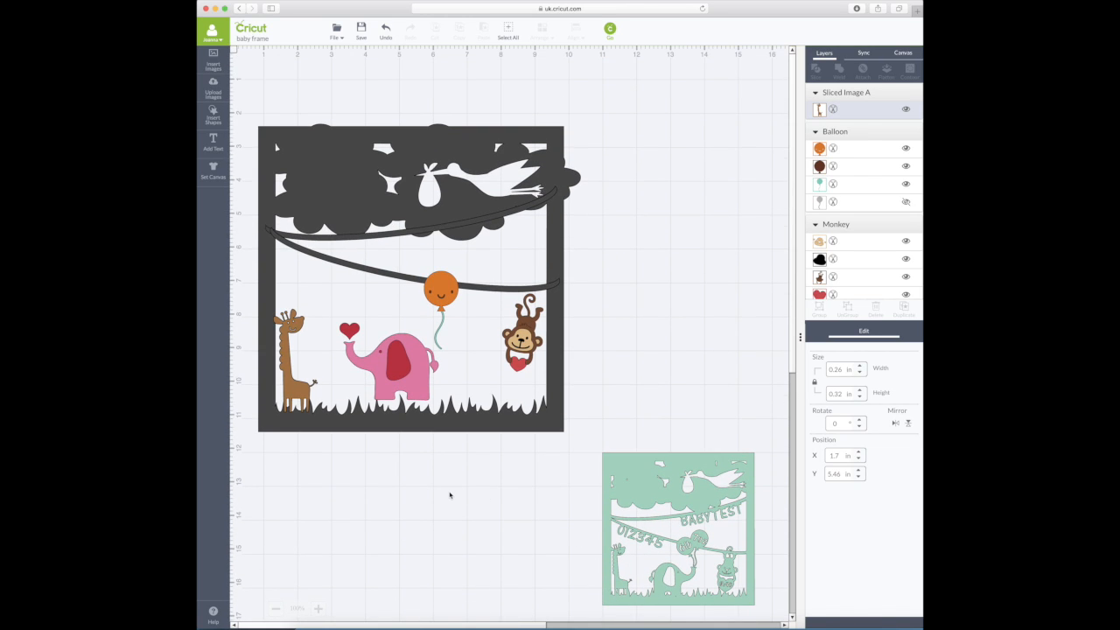
pyautogui.click(294, 394)
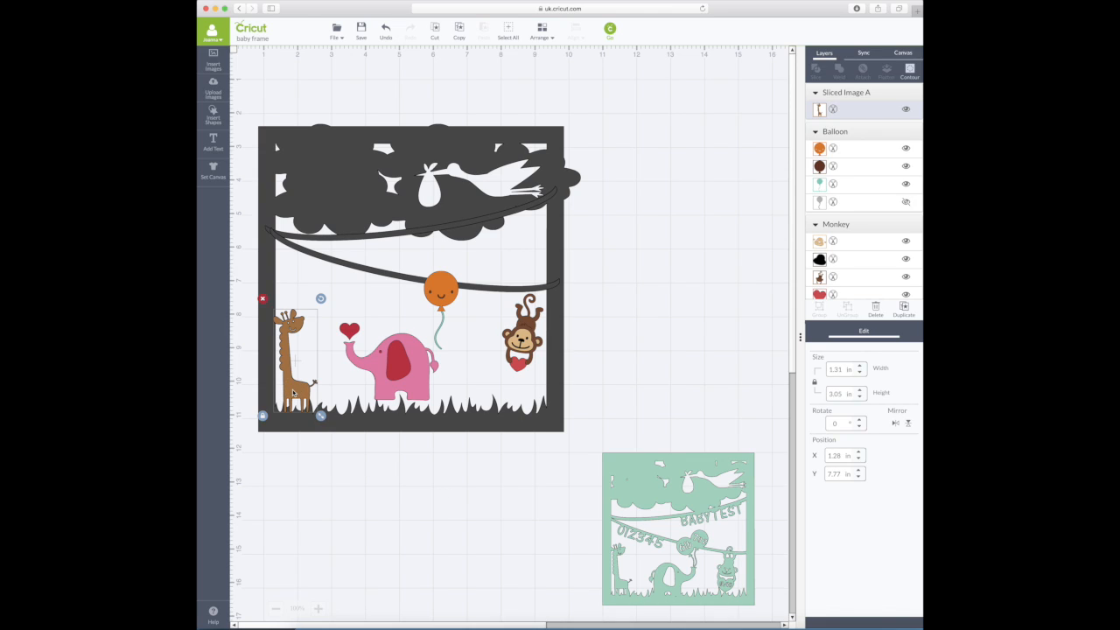
pyautogui.keyDown('shift'); pyautogui.click(357, 426); pyautogui.keyUp('shift')
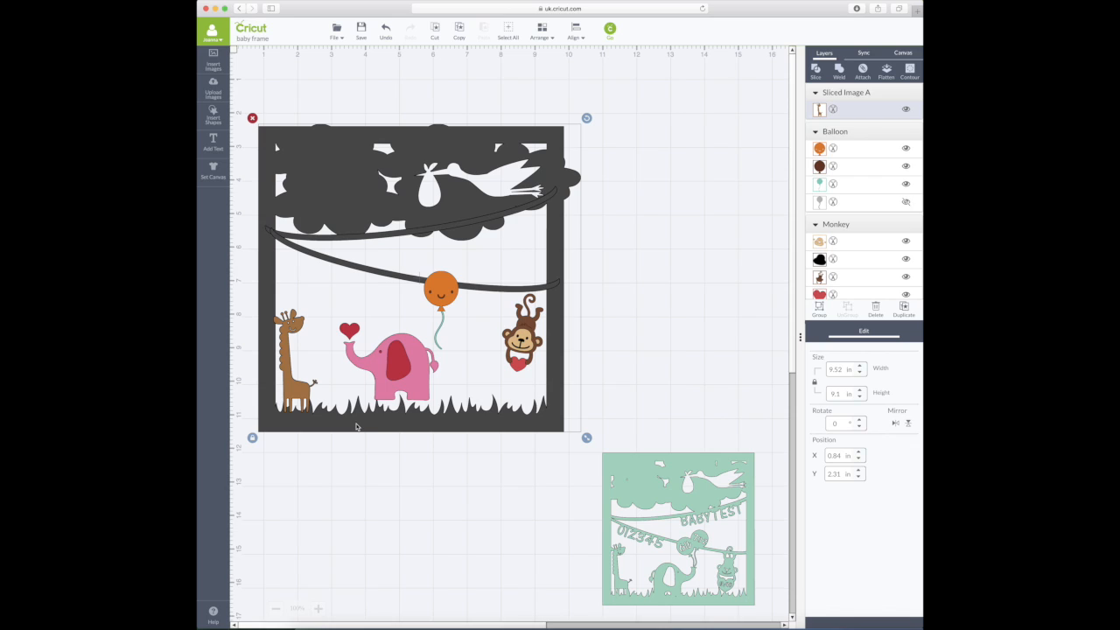
pyautogui.click(821, 68)
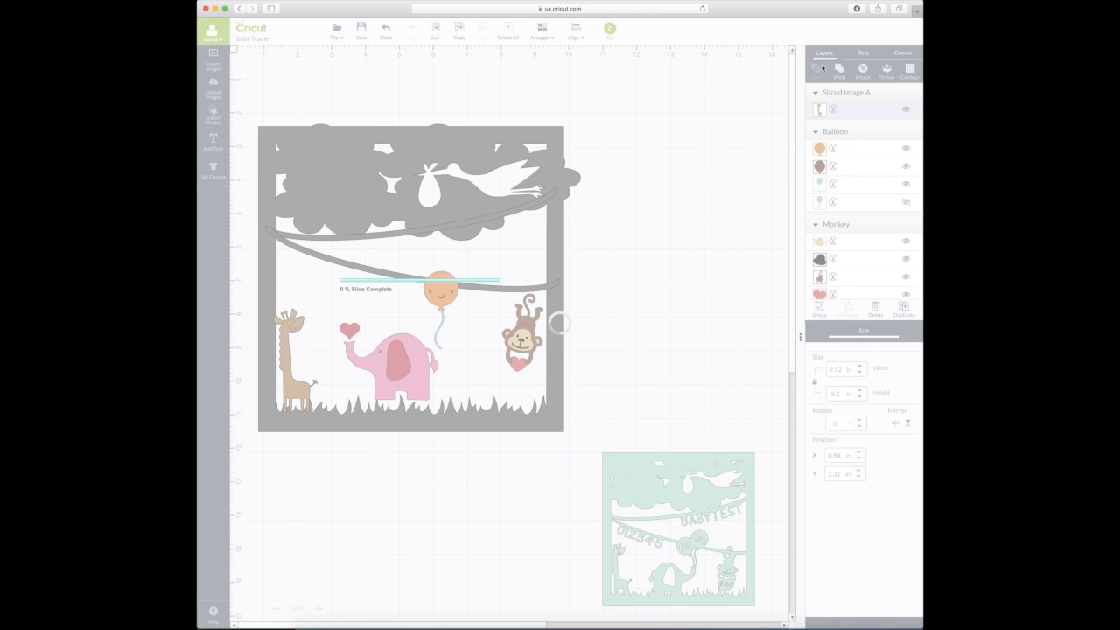
pyautogui.click(386, 33)
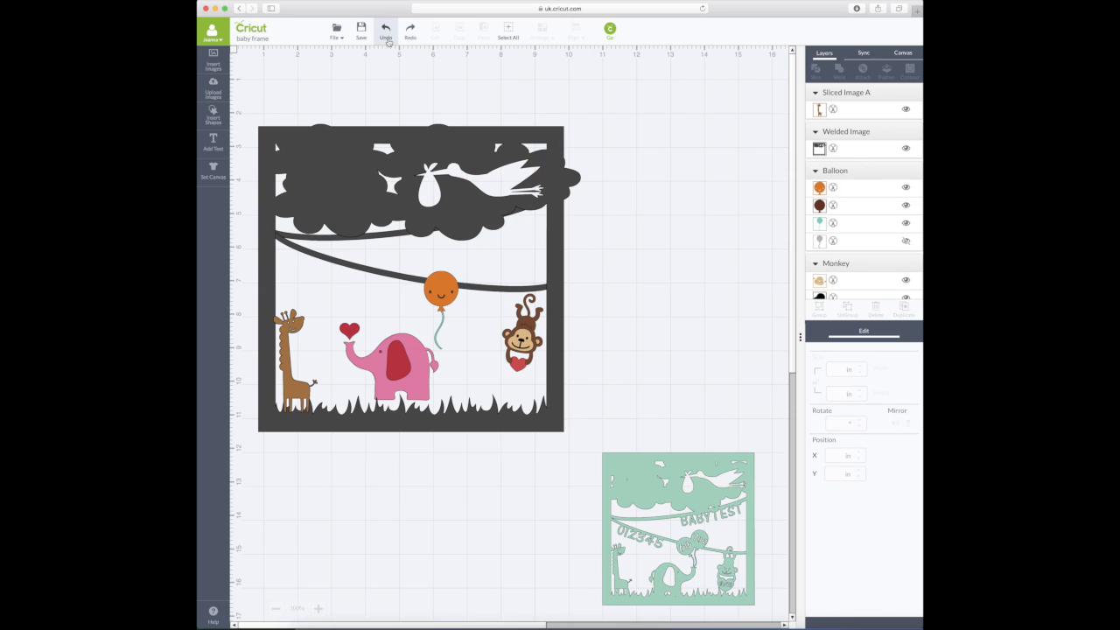
pyautogui.click(295, 392)
pyautogui.keyDown('shift'); pyautogui.click(380, 424); pyautogui.keyUp('shift')
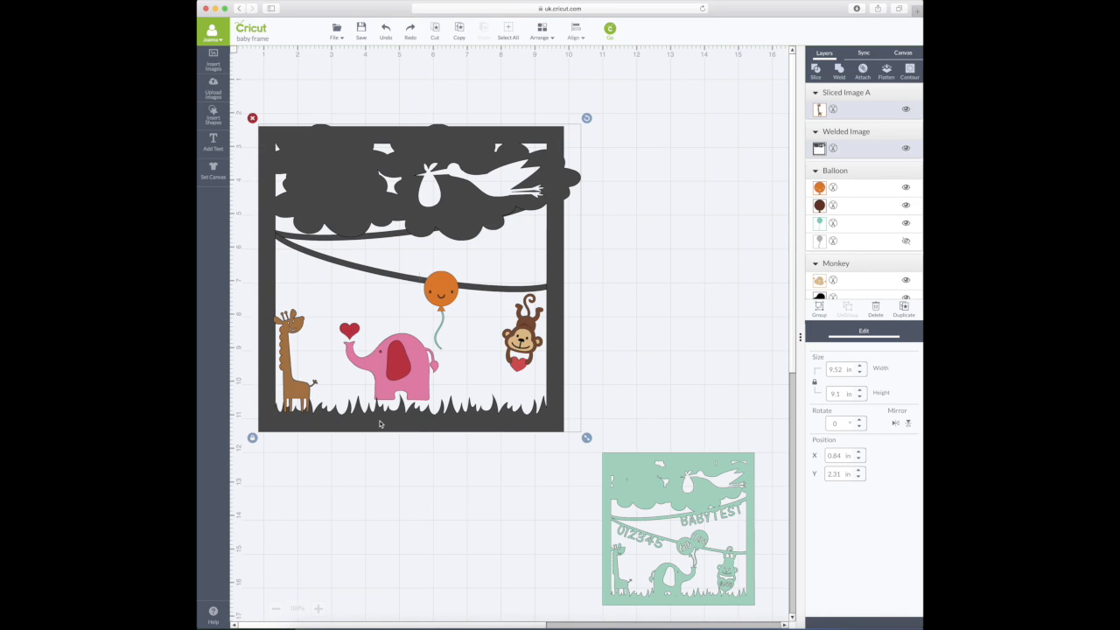
pyautogui.click(841, 72)
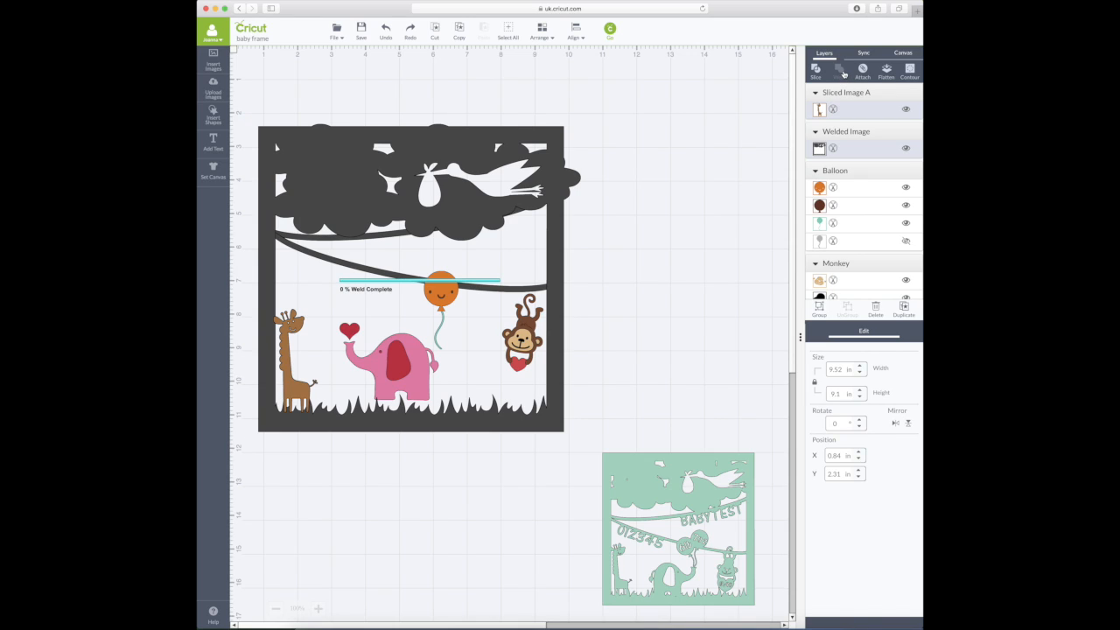
# - Send the welded giraffe frame to the back of the design
pyautogui.click(347, 425)
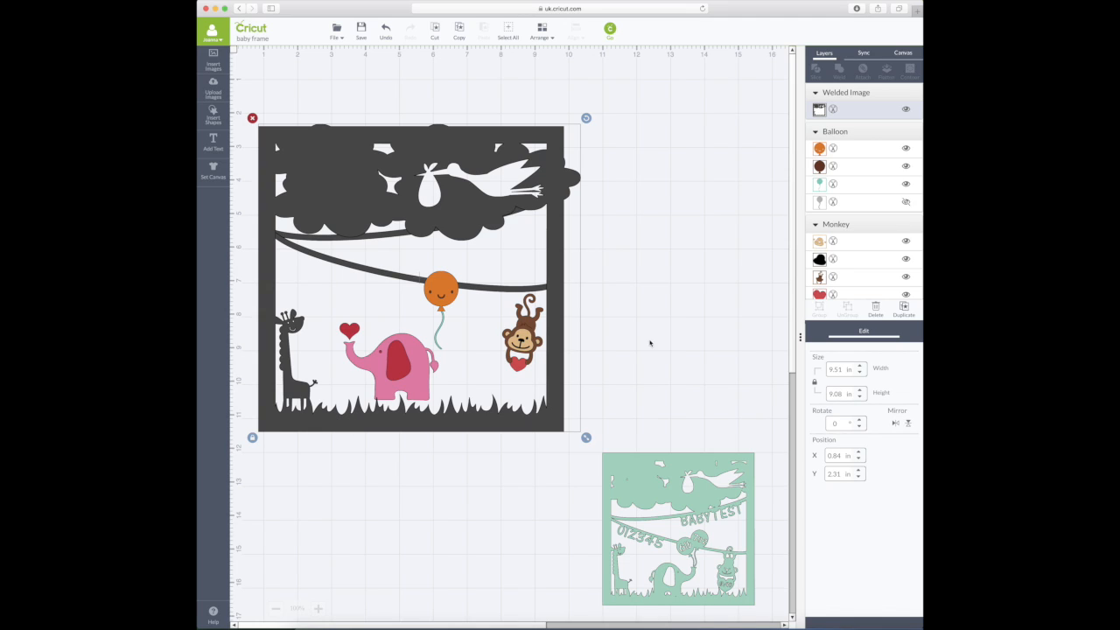
pyautogui.click(542, 33)
pyautogui.click(547, 64)
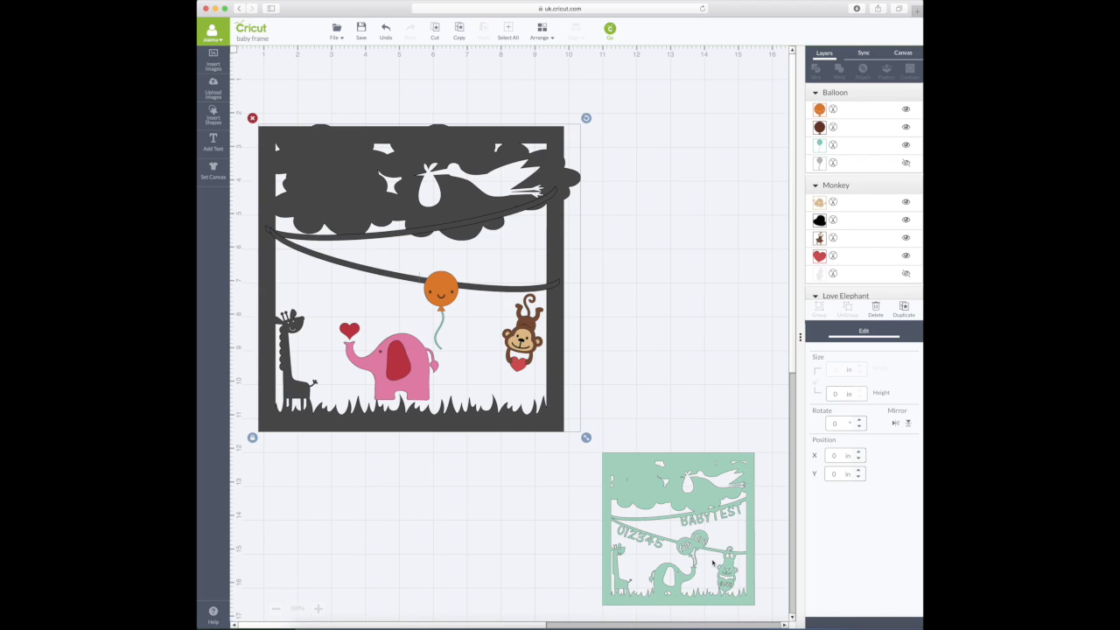
# - Mirror the pink Love Elephant group horizontally so its heart faces the balloon
pyautogui.click(394, 361)
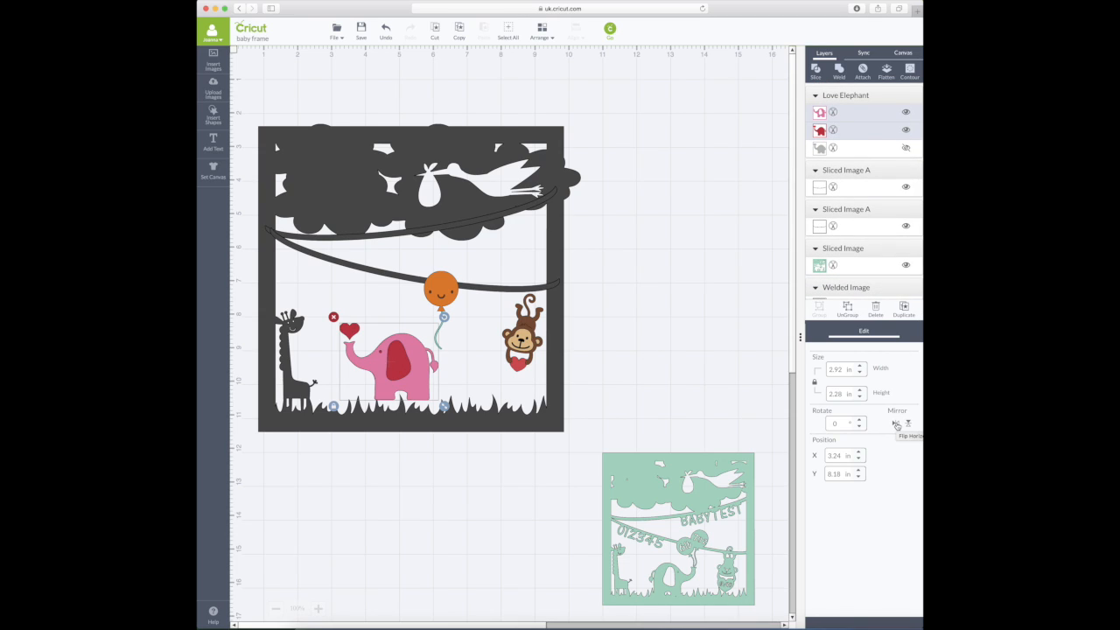
pyautogui.click(897, 425)
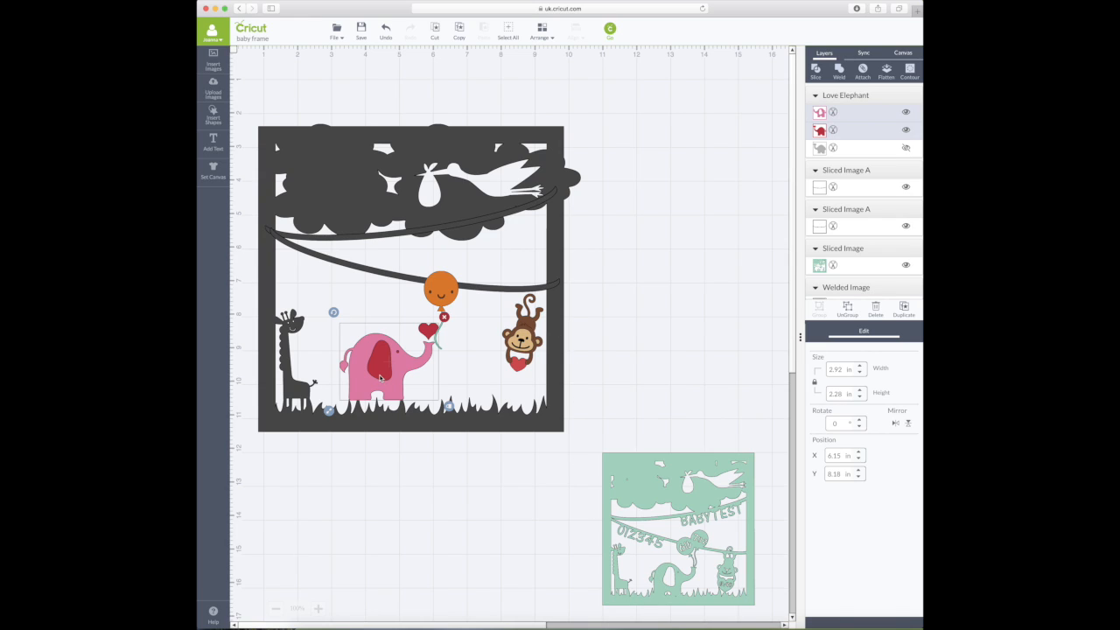
# - Slice the elephant layers, moving the red and pink elephants outside the frame
pyautogui.click(815, 72)
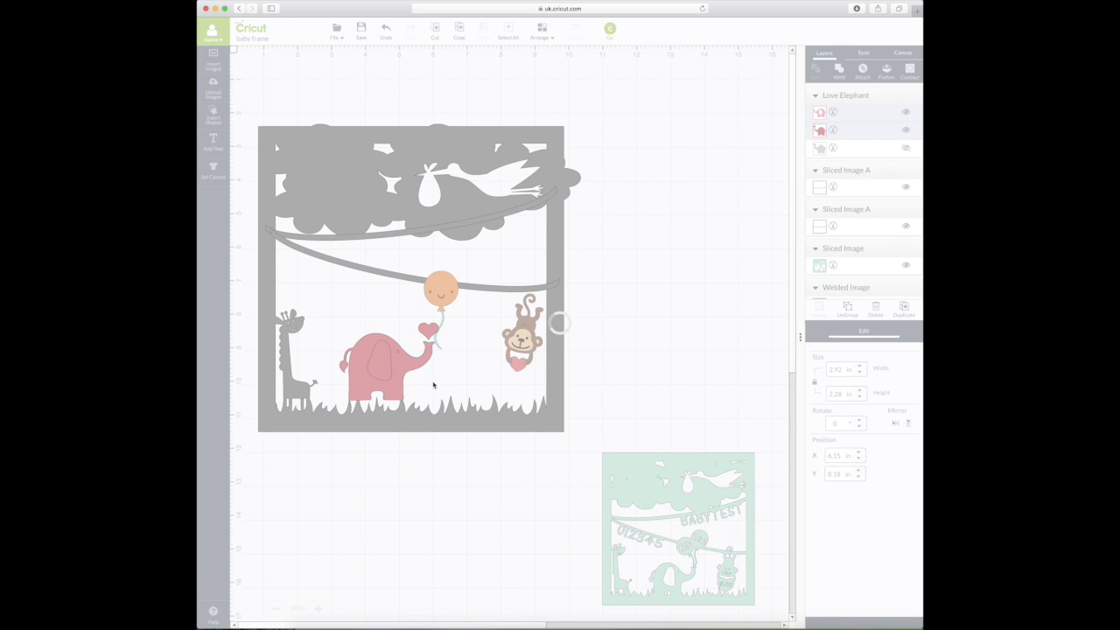
pyautogui.moveTo(382, 360); pyautogui.dragTo(677, 358)
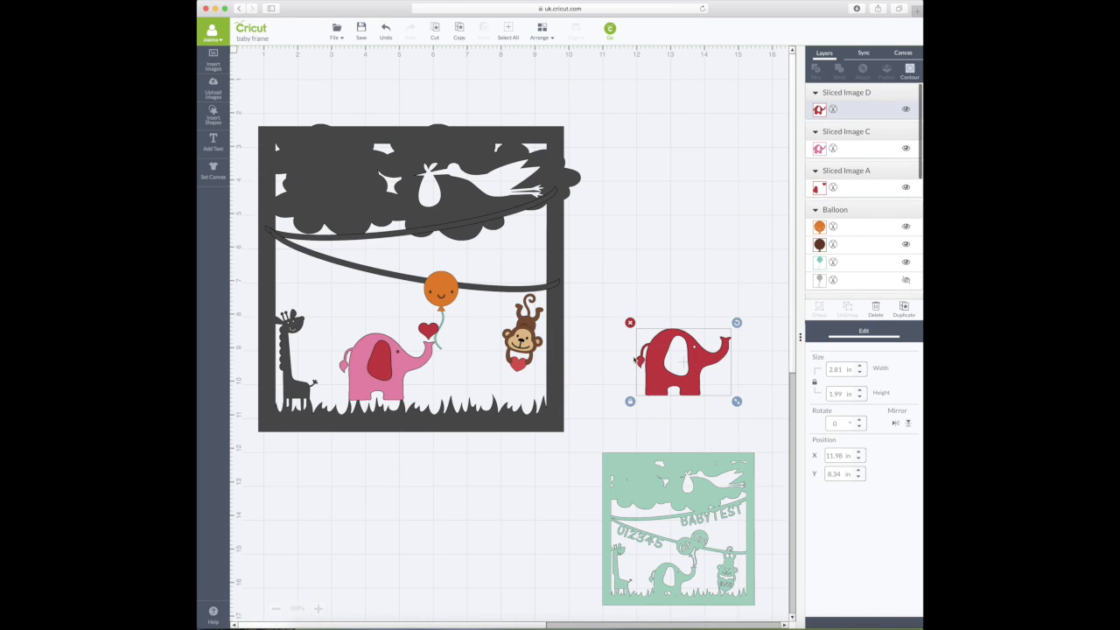
pyautogui.moveTo(382, 366)
pyautogui.mouseDown()
pyautogui.moveTo(486, 377)
pyautogui.moveTo(388, 366)
pyautogui.mouseUp()
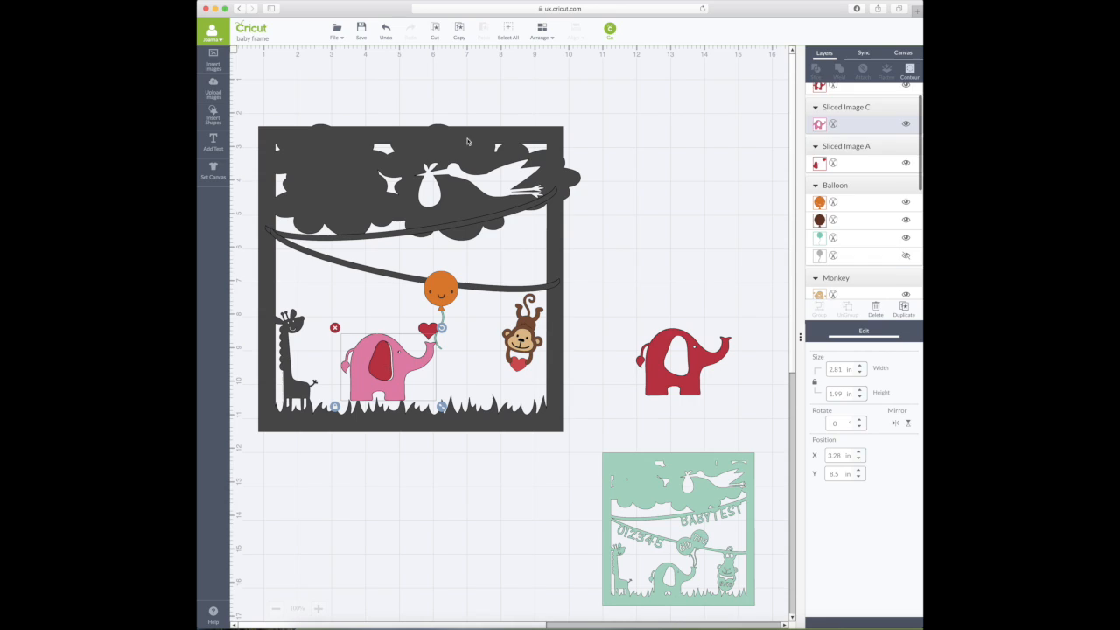
pyautogui.moveTo(421, 415); pyautogui.dragTo(463, 470)
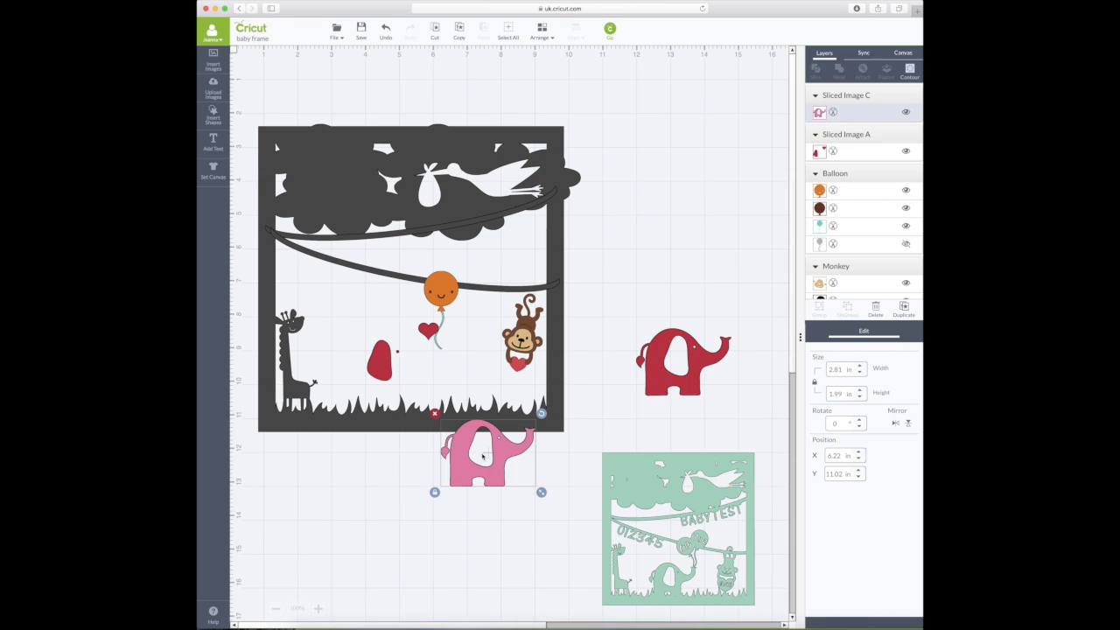
# - Delete the red ear, heart and red elephant, then return the pink elephant
pyautogui.click(383, 364)
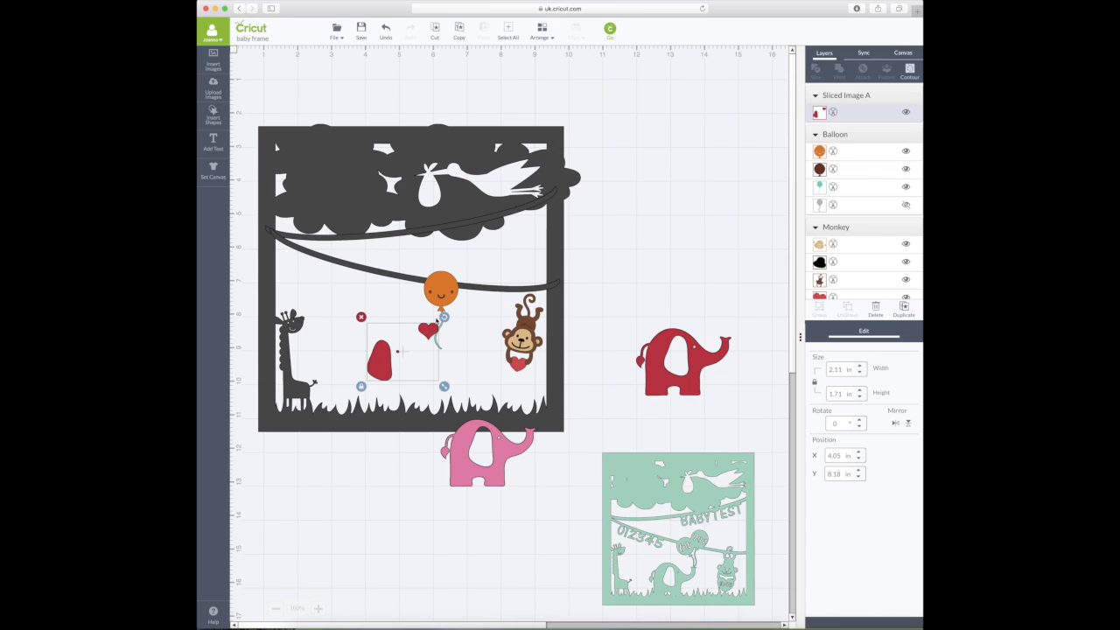
pyautogui.click(360, 318)
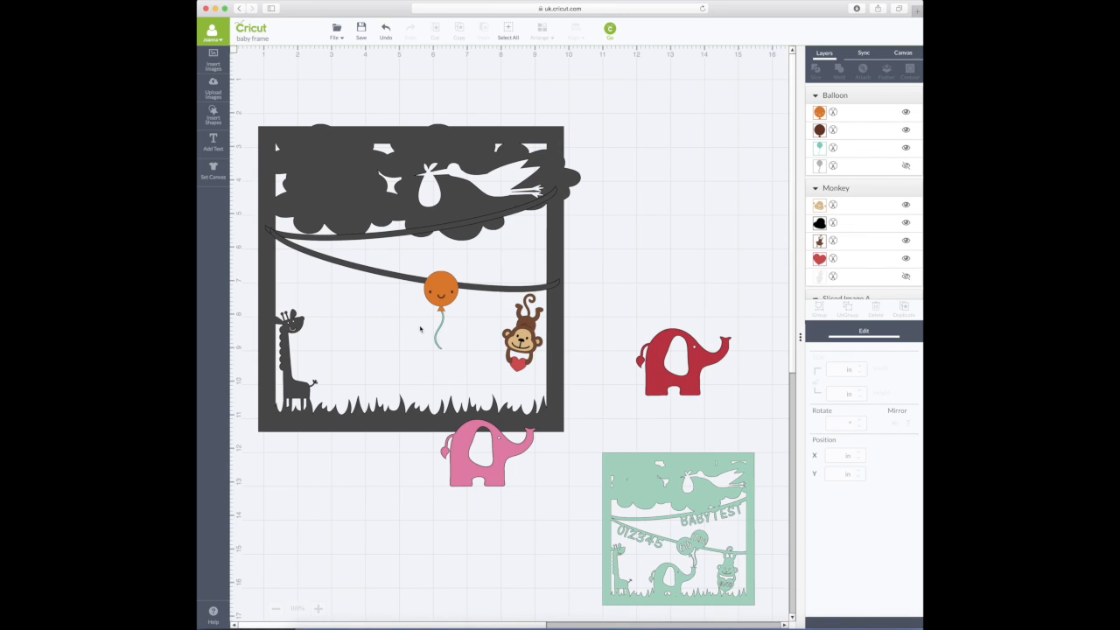
pyautogui.click(660, 345)
pyautogui.click(630, 324)
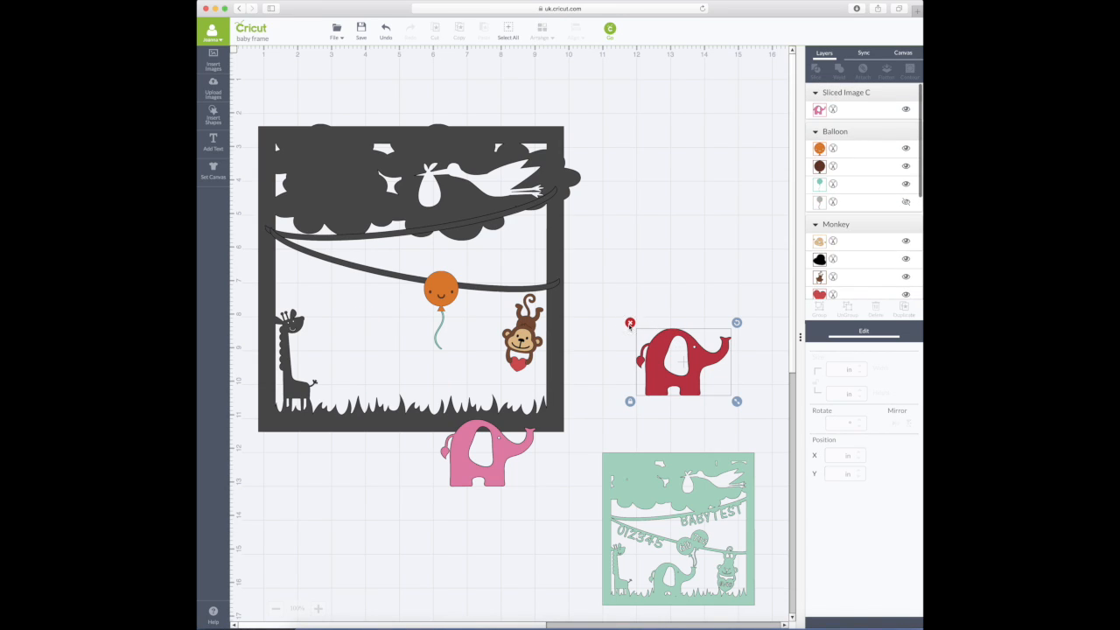
pyautogui.moveTo(483, 448); pyautogui.dragTo(421, 383)
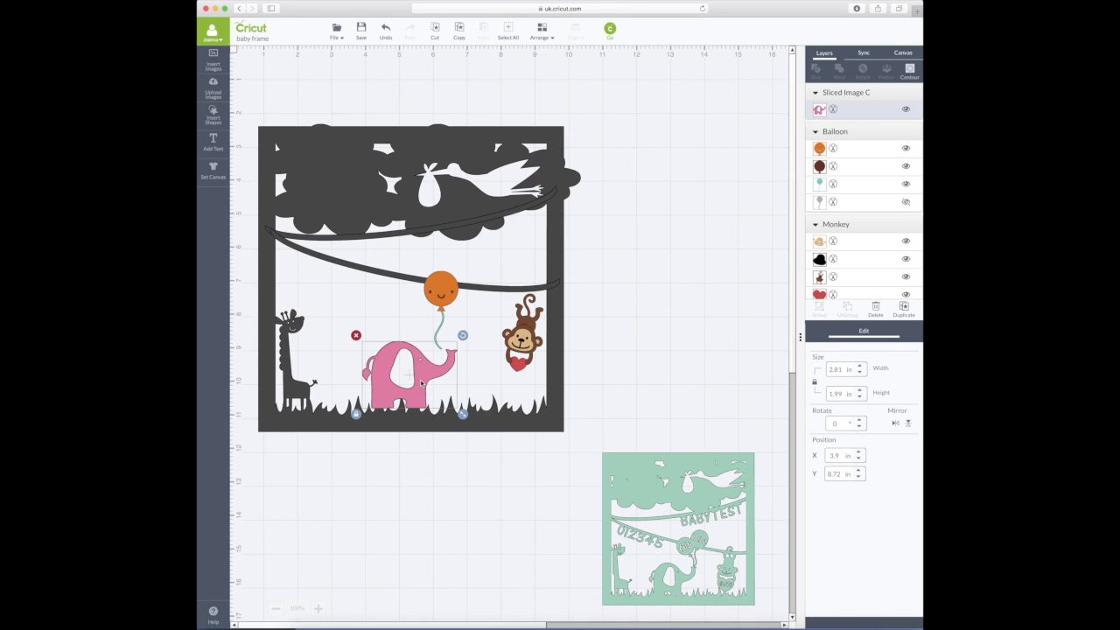
# - Nudge the pink elephant onto the grass and weld it with the dark frame
pyautogui.scroll(-1, 421, 382)
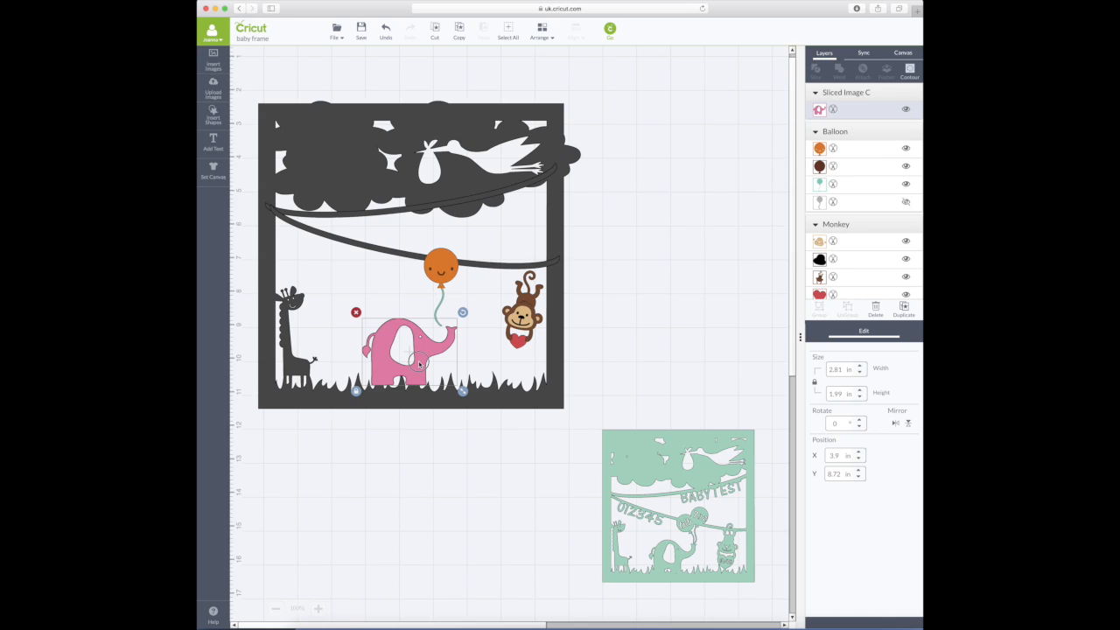
pyautogui.moveTo(420, 364)
pyautogui.mouseDown()
pyautogui.moveTo(438, 365)
pyautogui.moveTo(408, 360)
pyautogui.moveTo(410, 370)
pyautogui.mouseUp()
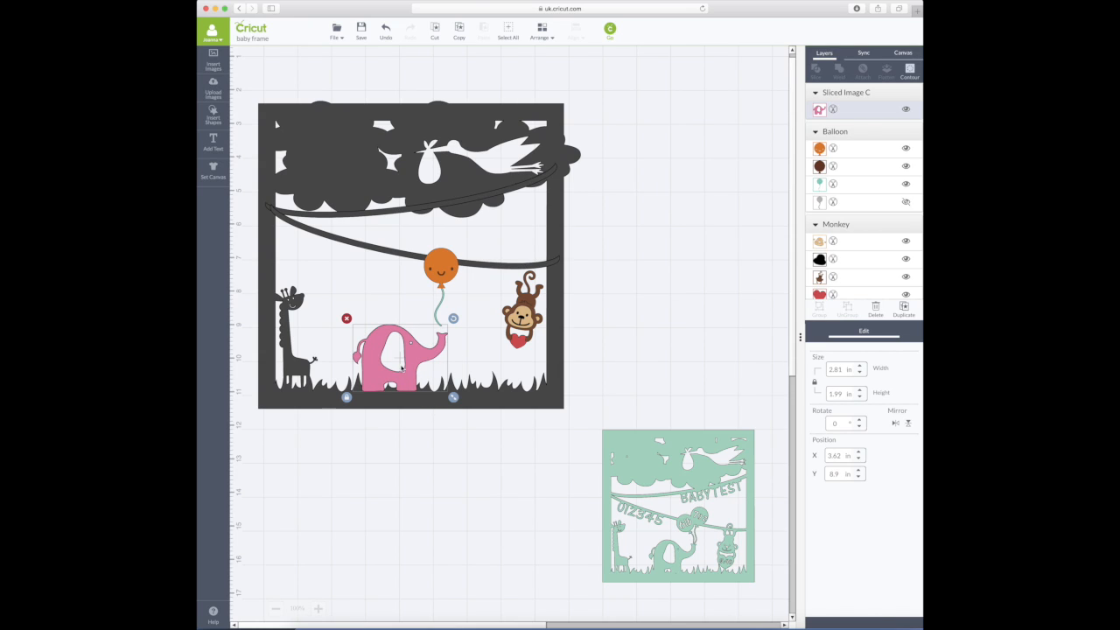
pyautogui.keyDown('shift'); pyautogui.click(494, 397); pyautogui.keyUp('shift')
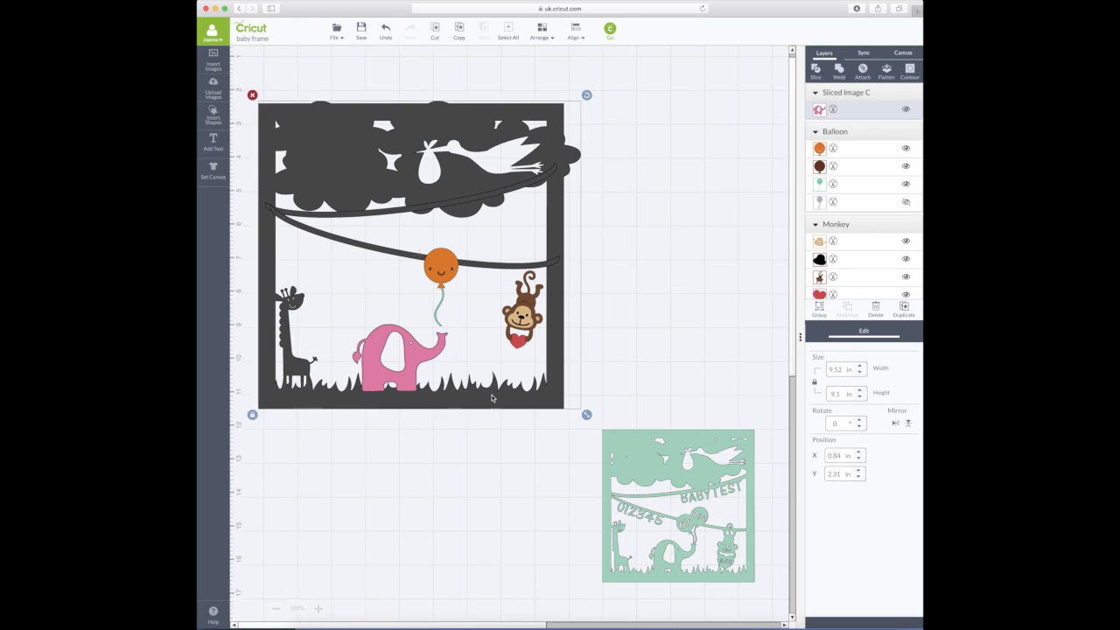
pyautogui.click(841, 68)
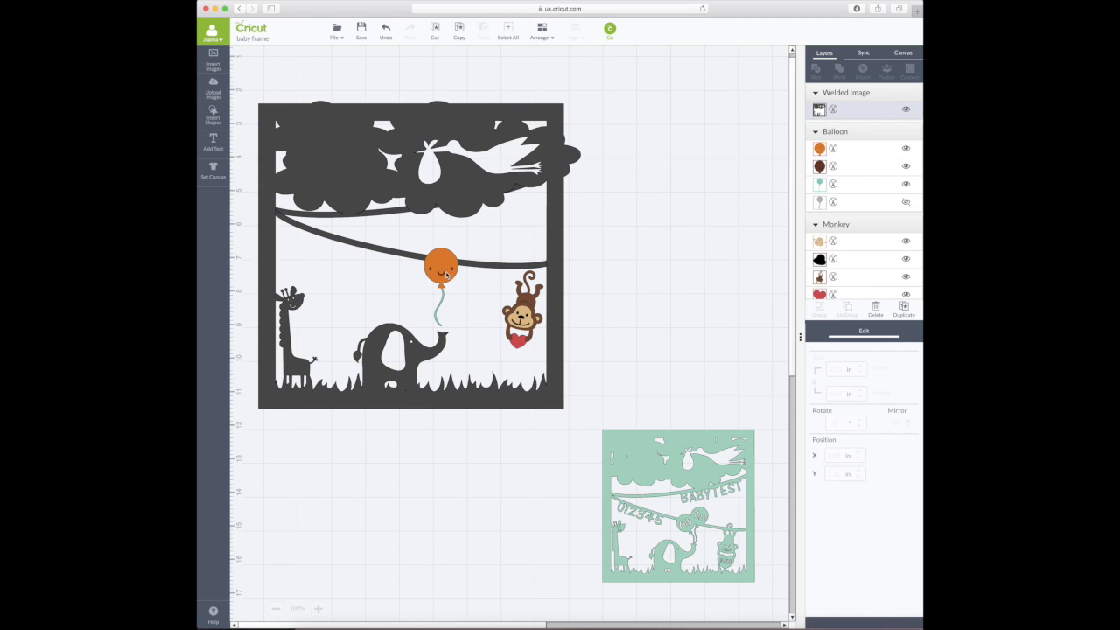
# - Move the welded frame to the back, then weld the balloon's layers into one shape
pyautogui.moveTo(447, 274); pyautogui.dragTo(448, 277)
pyautogui.click(540, 32)
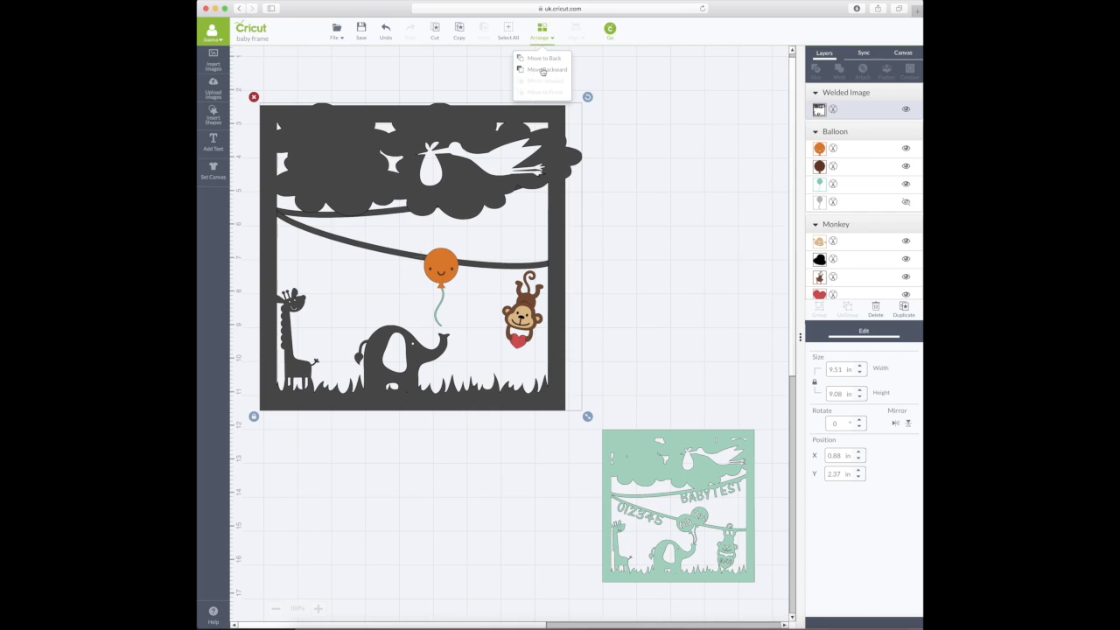
pyautogui.click(545, 58)
pyautogui.moveTo(445, 269); pyautogui.dragTo(449, 280)
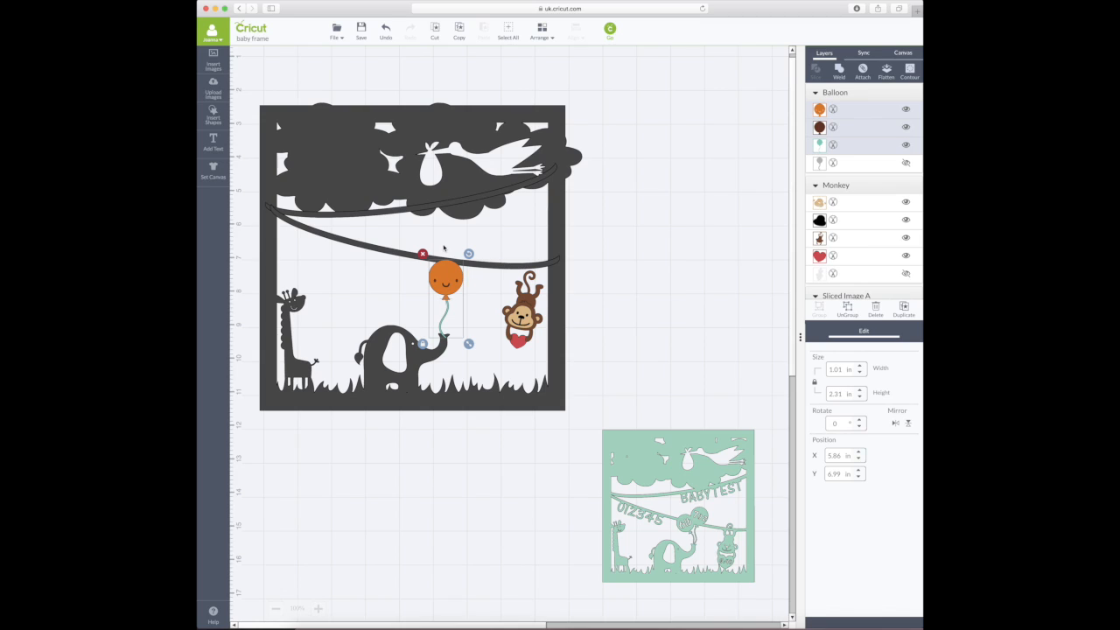
pyautogui.click(839, 70)
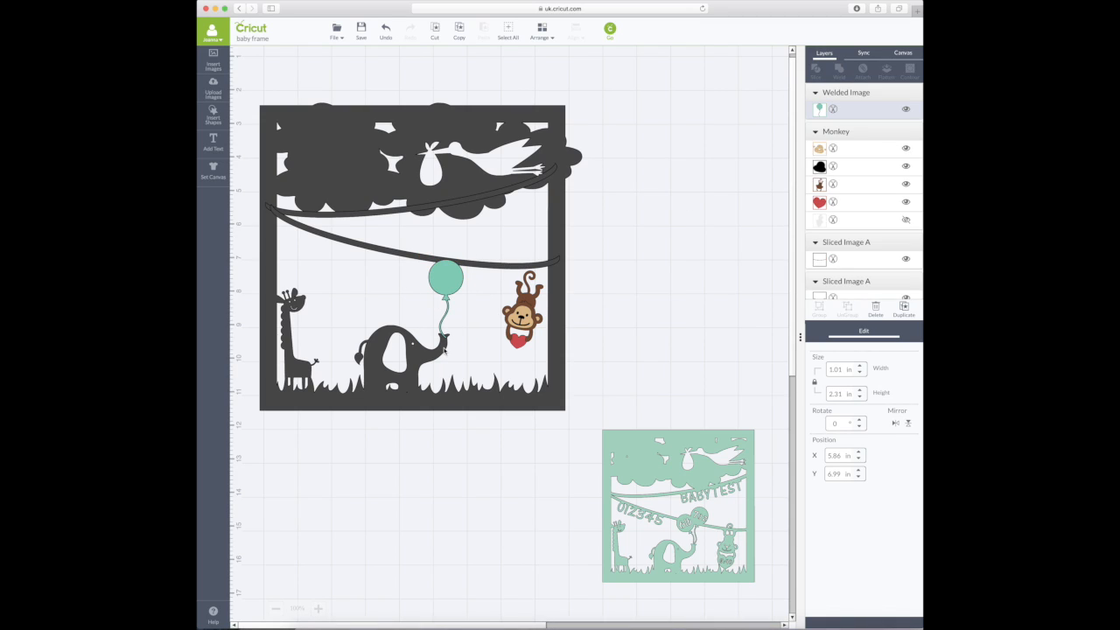
# - Flip the welded teal balloon horizontally and nudge it into position
pyautogui.click(447, 282)
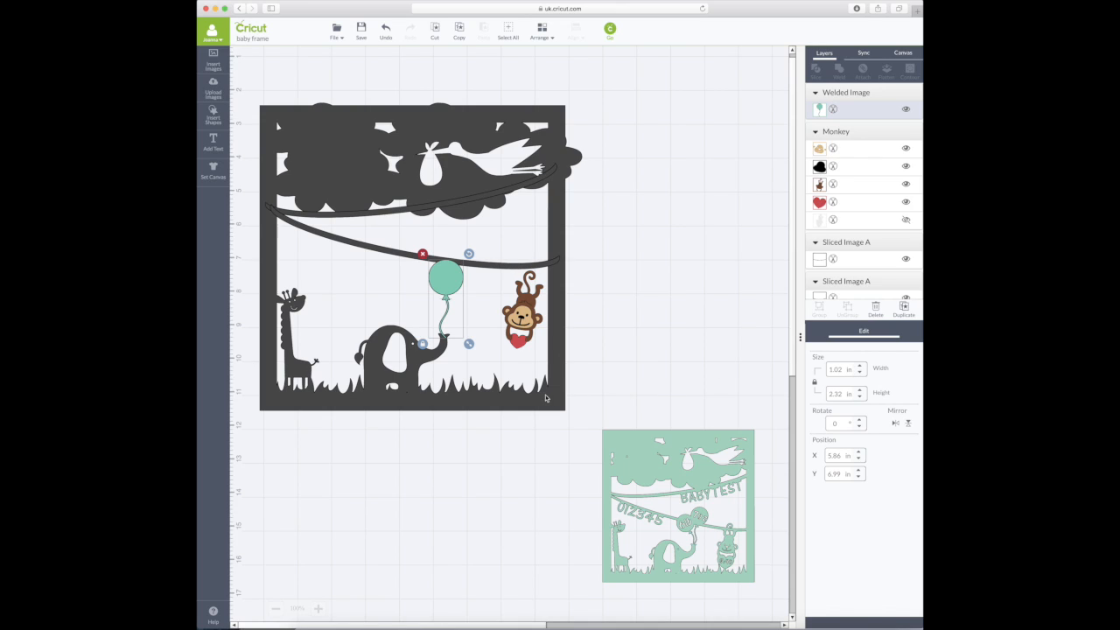
pyautogui.moveTo(446, 277); pyautogui.dragTo(448, 276)
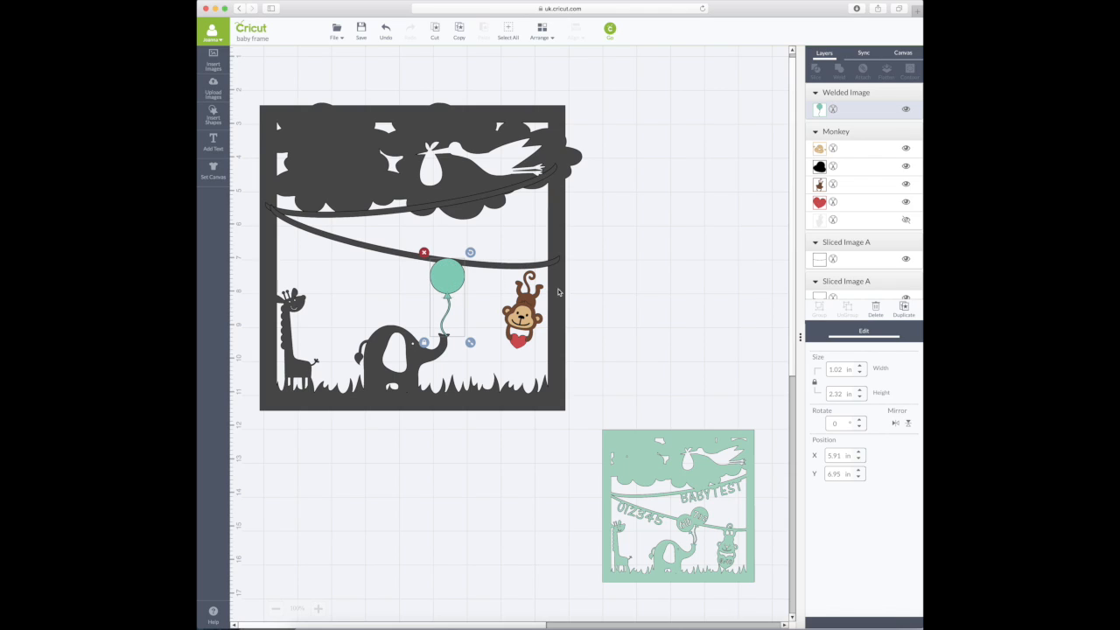
pyautogui.click(895, 423)
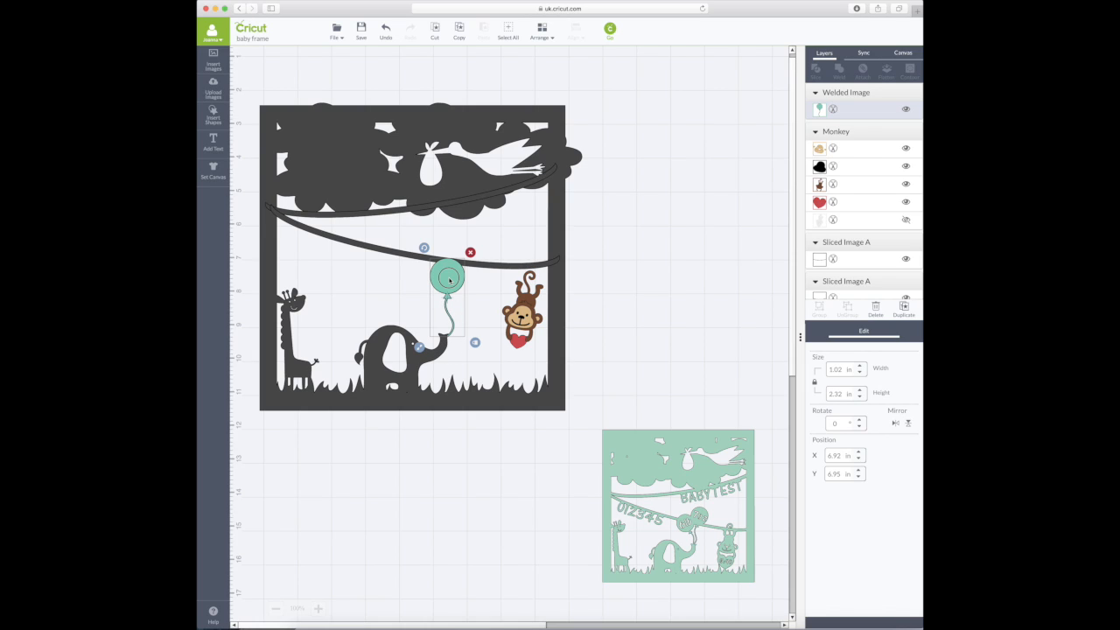
pyautogui.moveTo(449, 280); pyautogui.dragTo(452, 285)
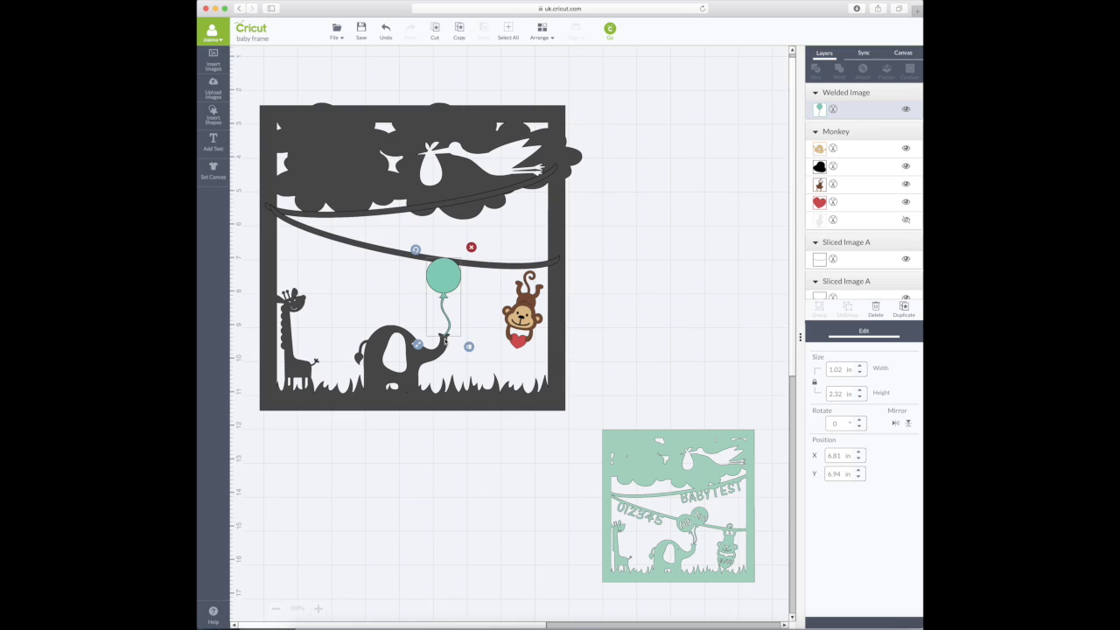
pyautogui.moveTo(451, 274); pyautogui.dragTo(451, 273)
# - Rotate the balloon to 14.9°, settle it beside the monkey, and duplicate it
pyautogui.click(416, 250)
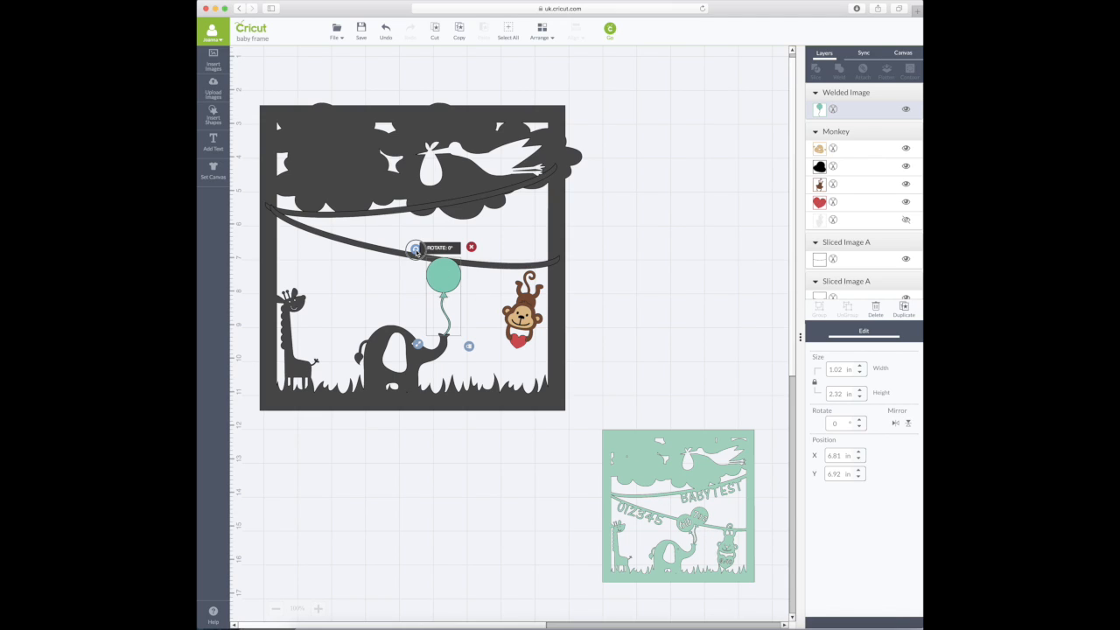
pyautogui.moveTo(416, 249); pyautogui.dragTo(422, 246)
pyautogui.doubleClick(836, 423)
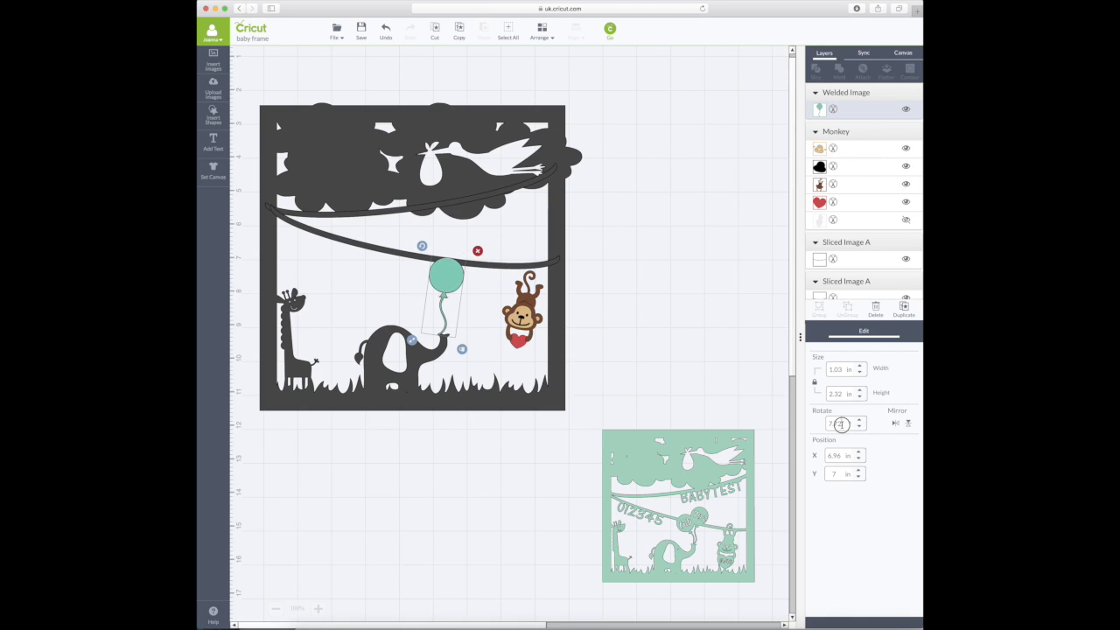
pyautogui.write('14.9')
pyautogui.moveTo(456, 276); pyautogui.dragTo(466, 280)
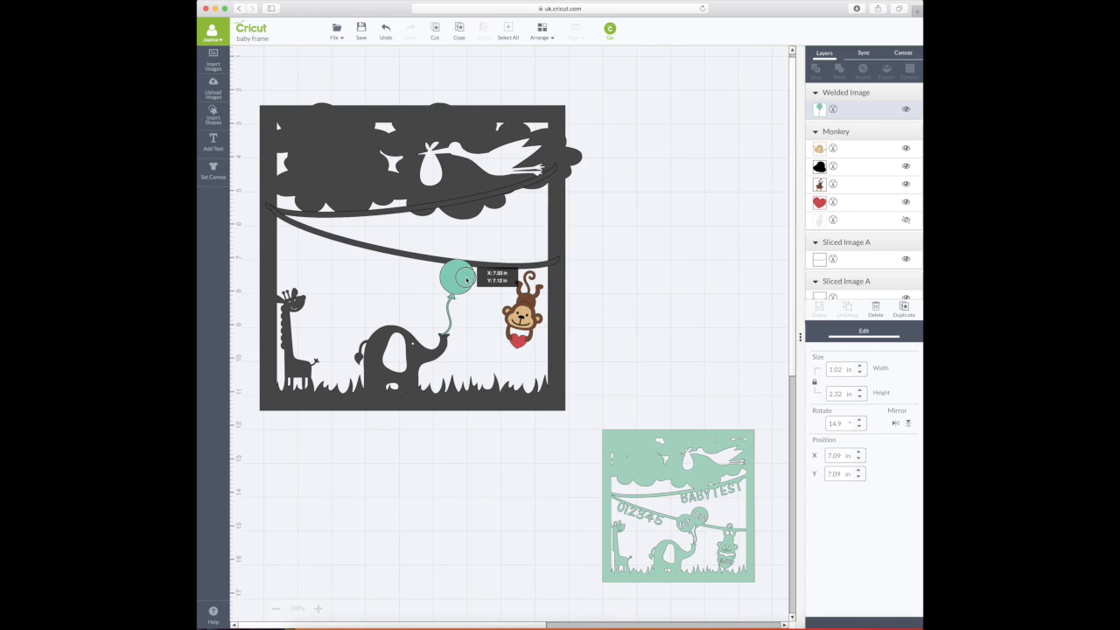
pyautogui.moveTo(467, 279); pyautogui.dragTo(469, 279)
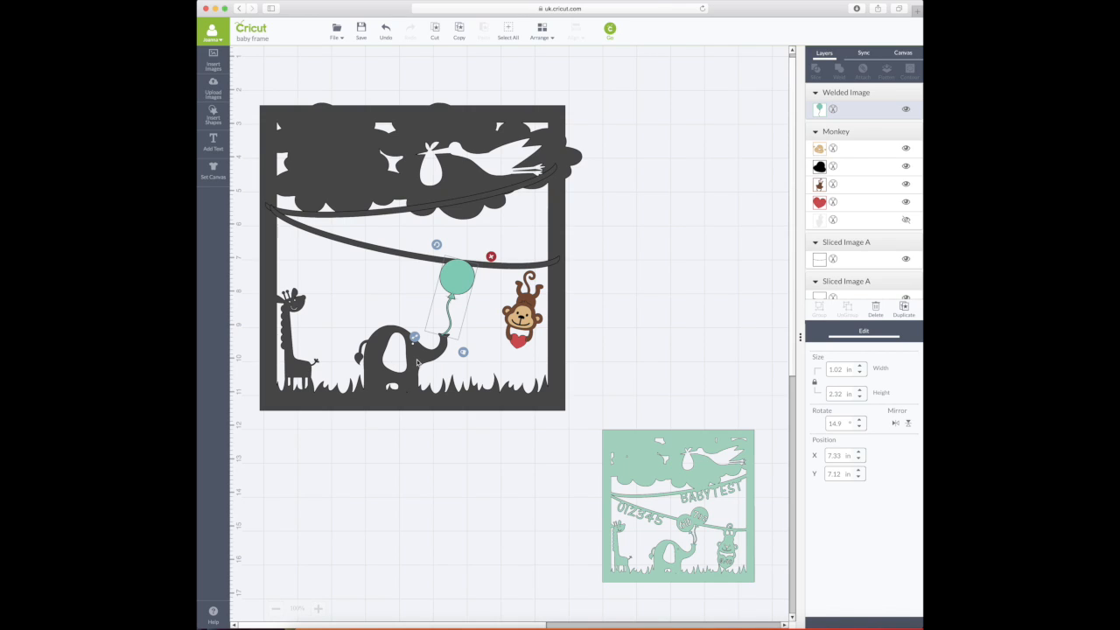
pyautogui.click(904, 308)
# - Move the balloon copy, then undo an accidental 2.8 in height change
pyautogui.moveTo(469, 299); pyautogui.dragTo(473, 300)
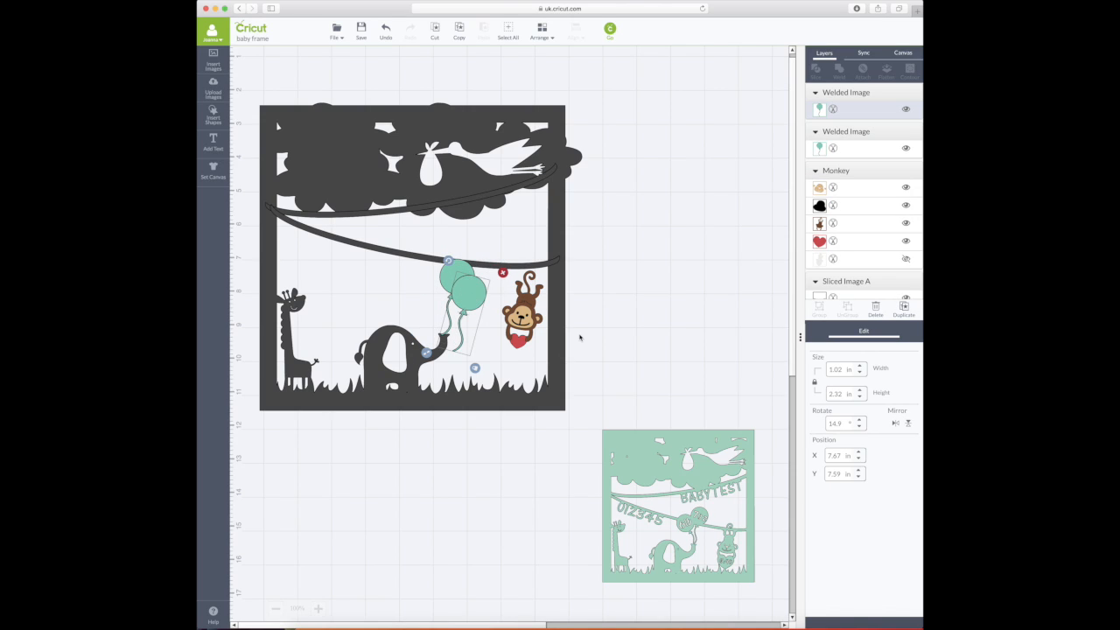
pyautogui.doubleClick(842, 394)
pyautogui.write('333')
pyautogui.press('BackSpace')
pyautogui.write('2')
pyautogui.write('.8')
pyautogui.press('Return')
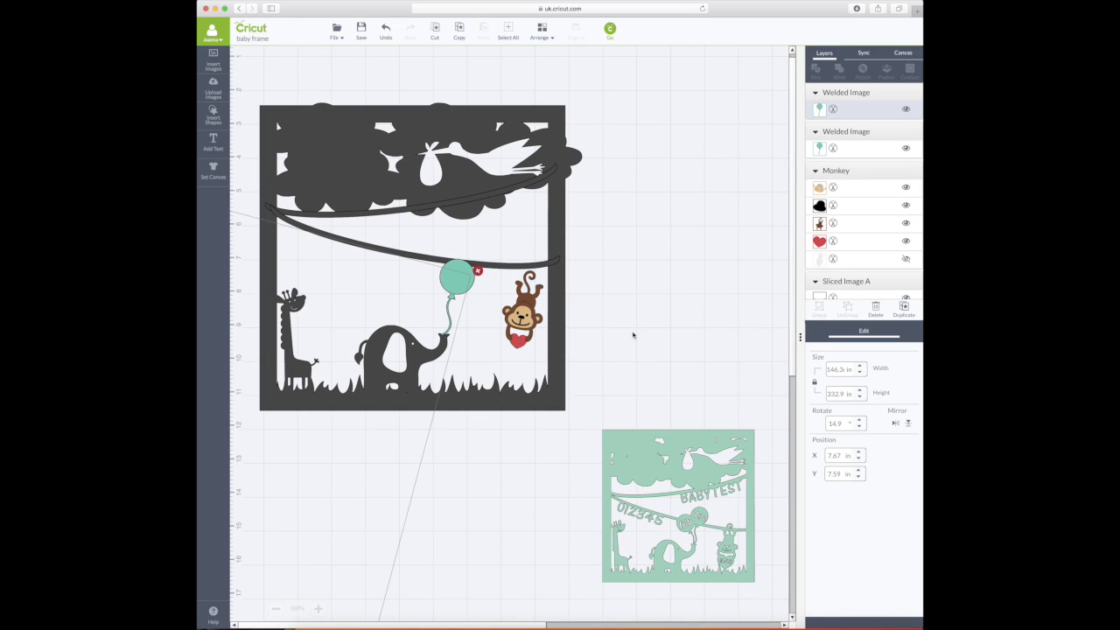
pyautogui.click(386, 32)
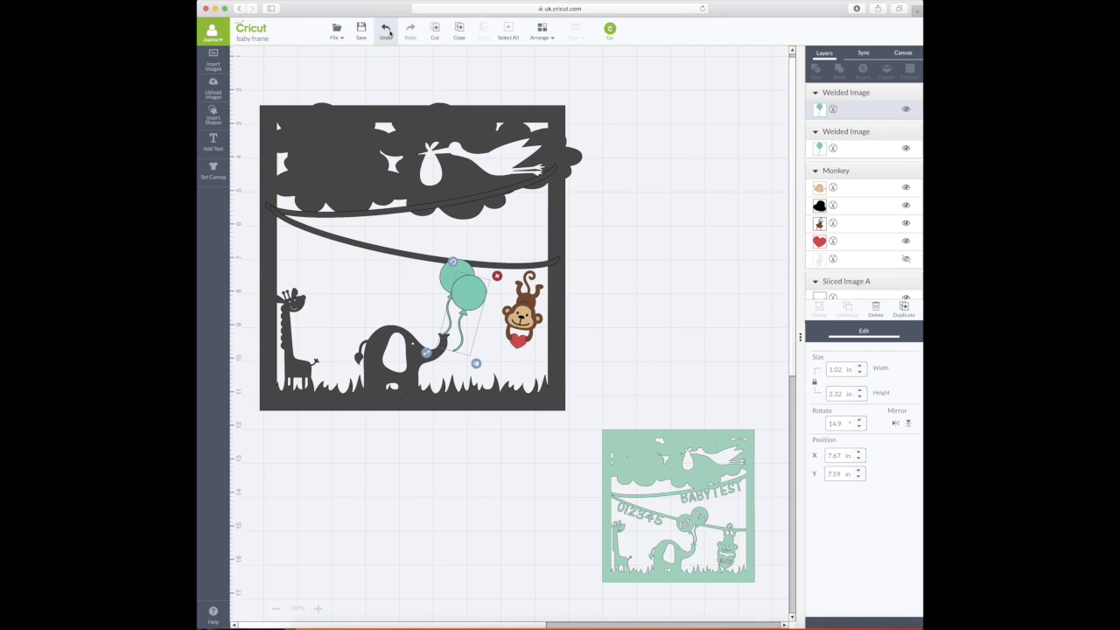
# - Rotate the copy to 333°, mirror it, and place it left of the first balloon
pyautogui.doubleClick(847, 426)
pyautogui.write('3')
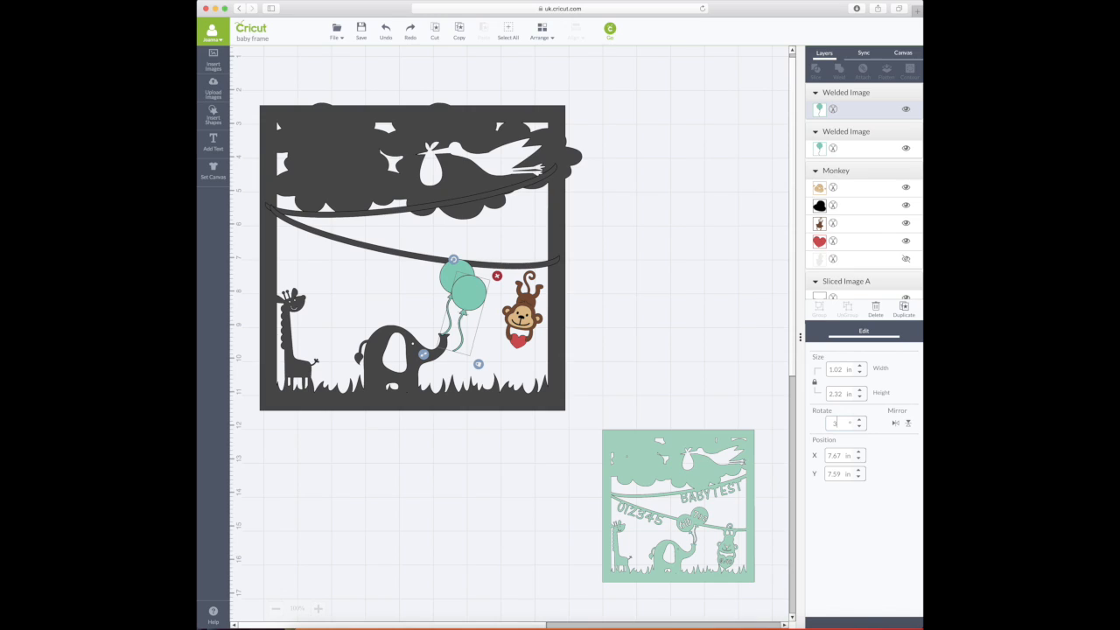
pyautogui.write('33')
pyautogui.press('Return')
pyautogui.moveTo(456, 301); pyautogui.dragTo(423, 288)
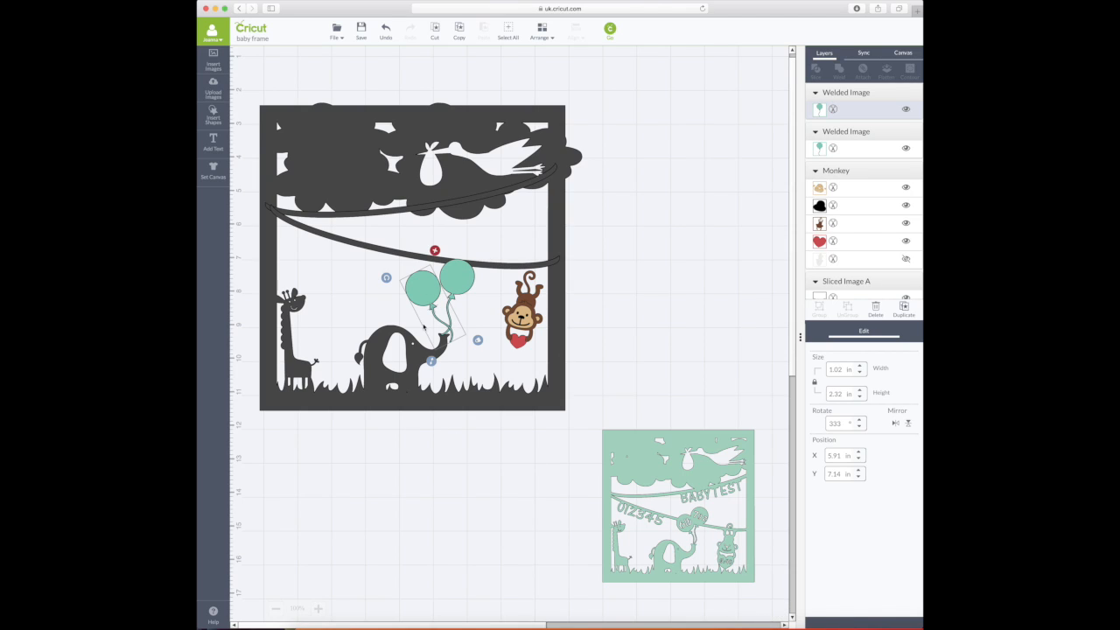
pyautogui.moveTo(438, 292); pyautogui.dragTo(440, 292)
pyautogui.click(895, 424)
pyautogui.moveTo(433, 293); pyautogui.dragTo(429, 293)
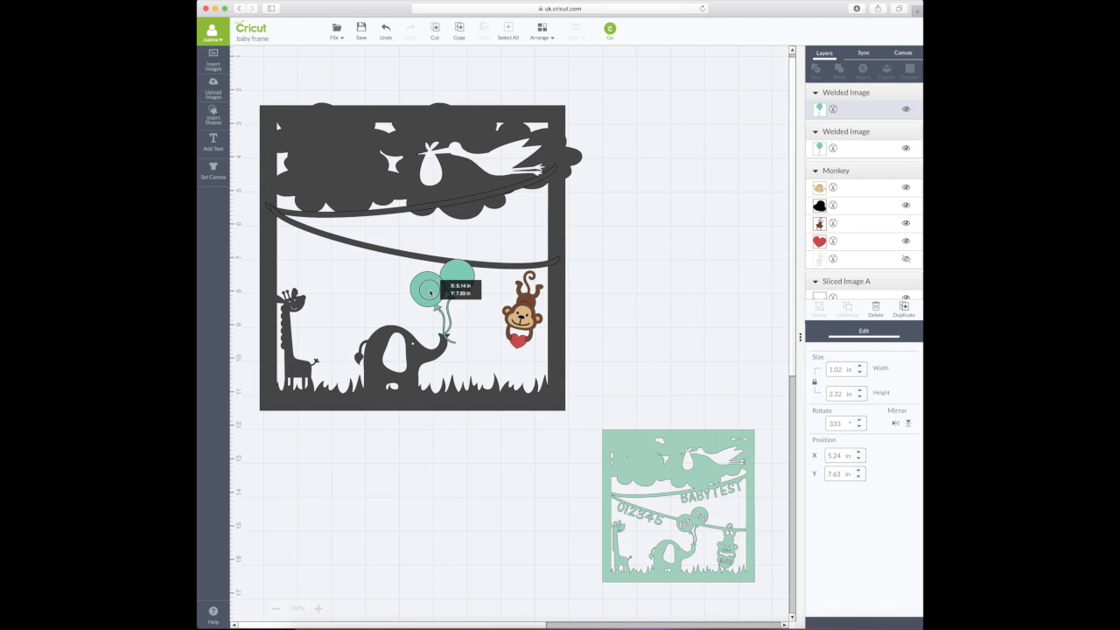
pyautogui.moveTo(431, 292); pyautogui.dragTo(431, 292)
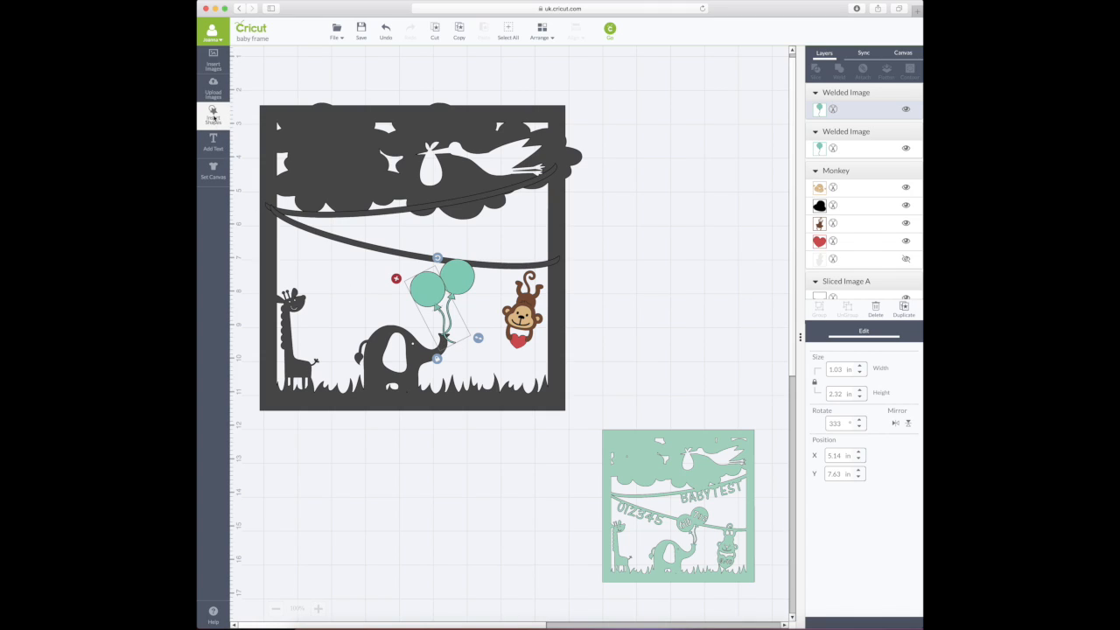
# - Insert a square near the elephant's trunk and slice it against the balloons
pyautogui.click(636, 310)
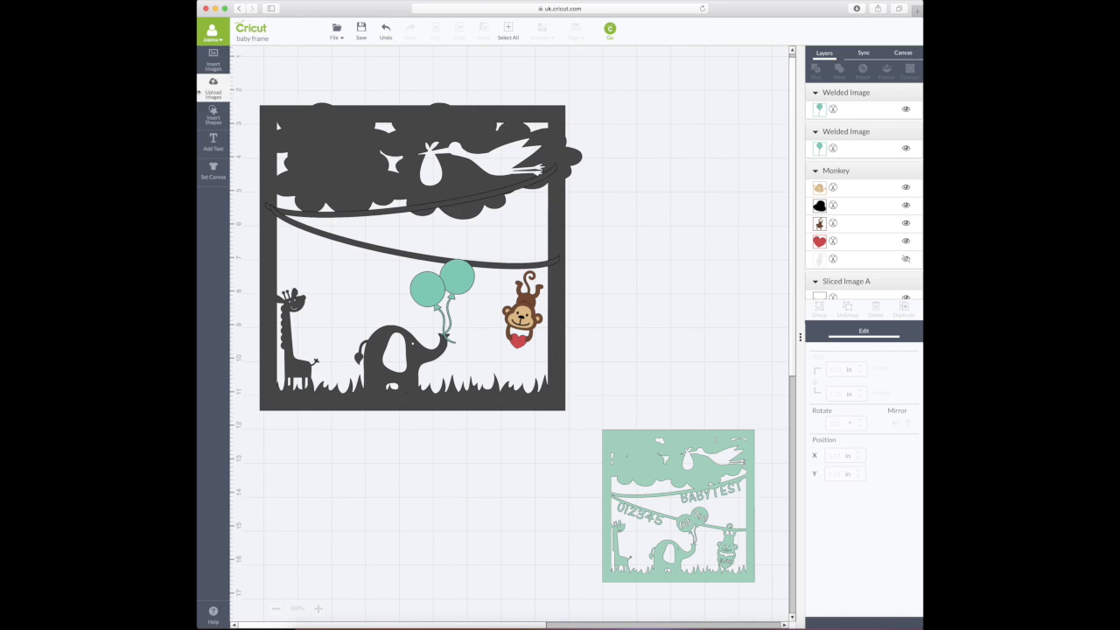
pyautogui.click(212, 112)
pyautogui.click(344, 114)
pyautogui.moveTo(454, 238); pyautogui.dragTo(472, 359)
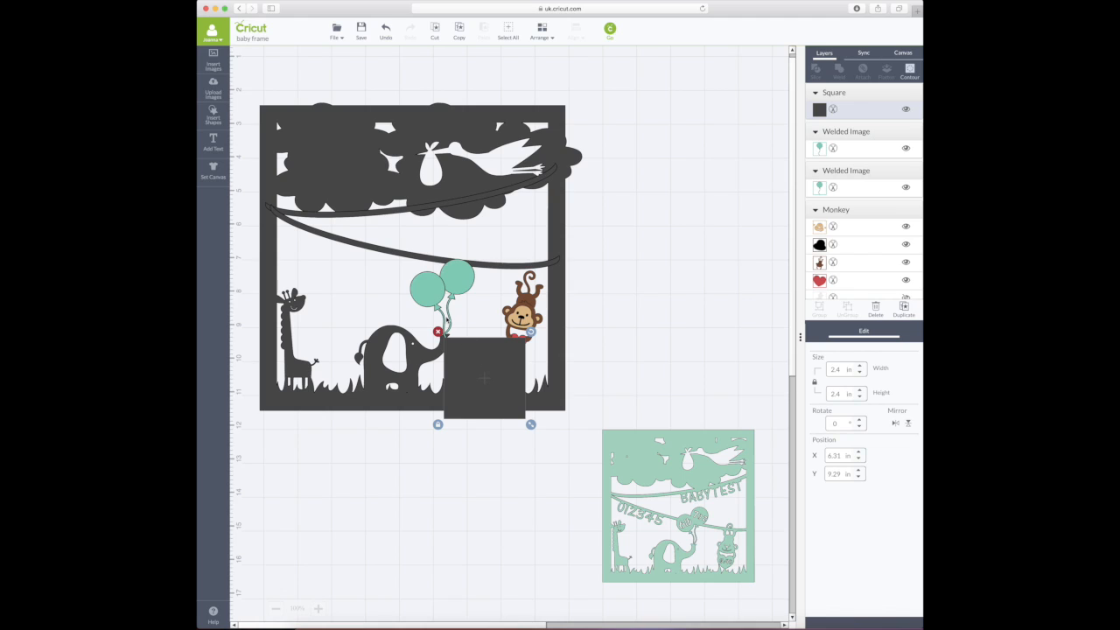
pyautogui.keyDown('shift'); pyautogui.click(429, 294); pyautogui.keyUp('shift')
pyautogui.click(816, 70)
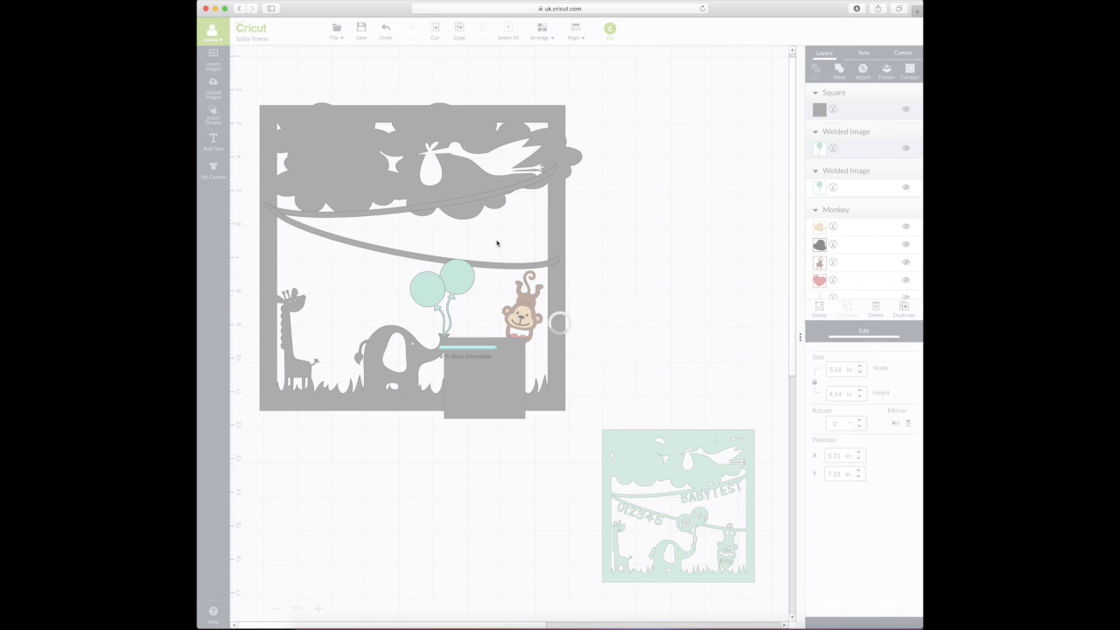
# - Drag the square and stray sliced pieces out of the frame and delete them
pyautogui.moveTo(491, 357); pyautogui.dragTo(661, 356)
pyautogui.click(456, 344)
pyautogui.moveTo(456, 344); pyautogui.dragTo(645, 323)
pyautogui.moveTo(457, 343); pyautogui.dragTo(646, 326)
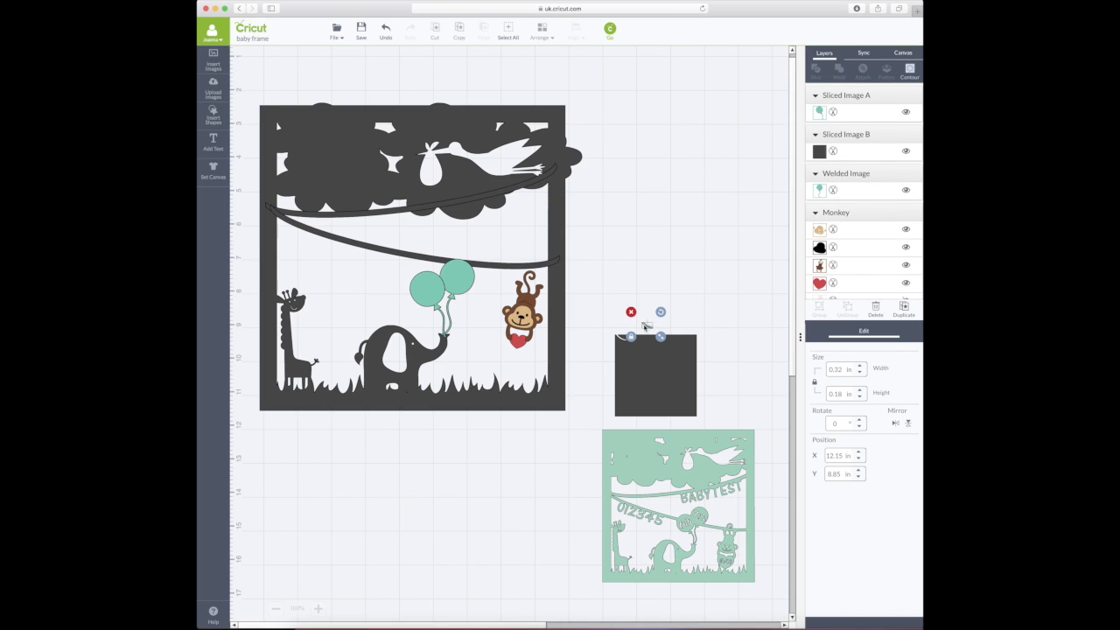
pyautogui.click(648, 379)
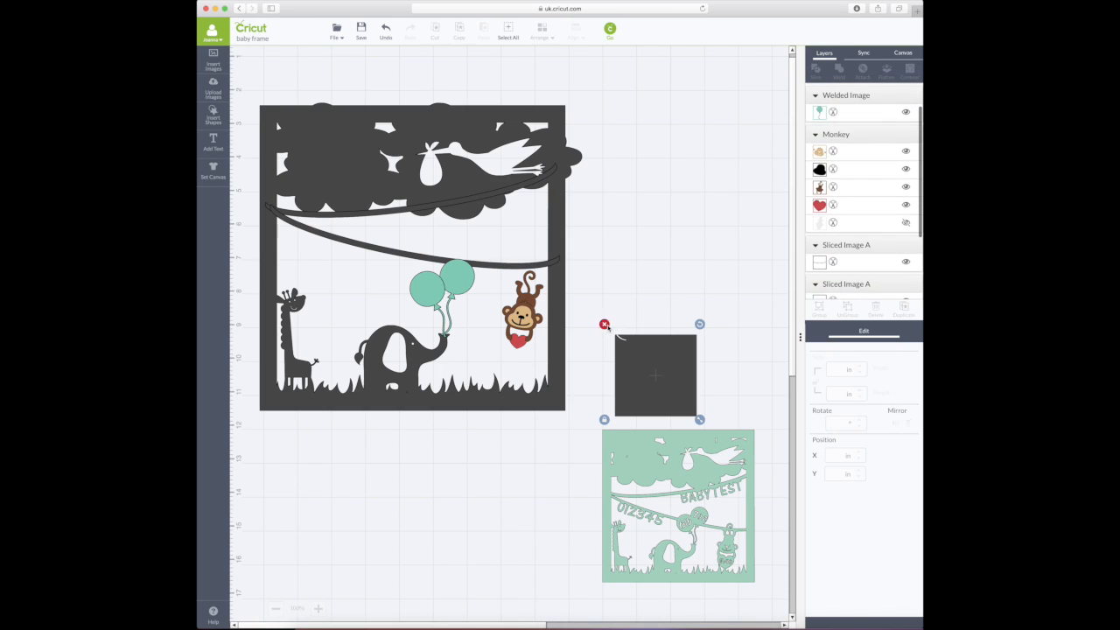
pyautogui.click(605, 325)
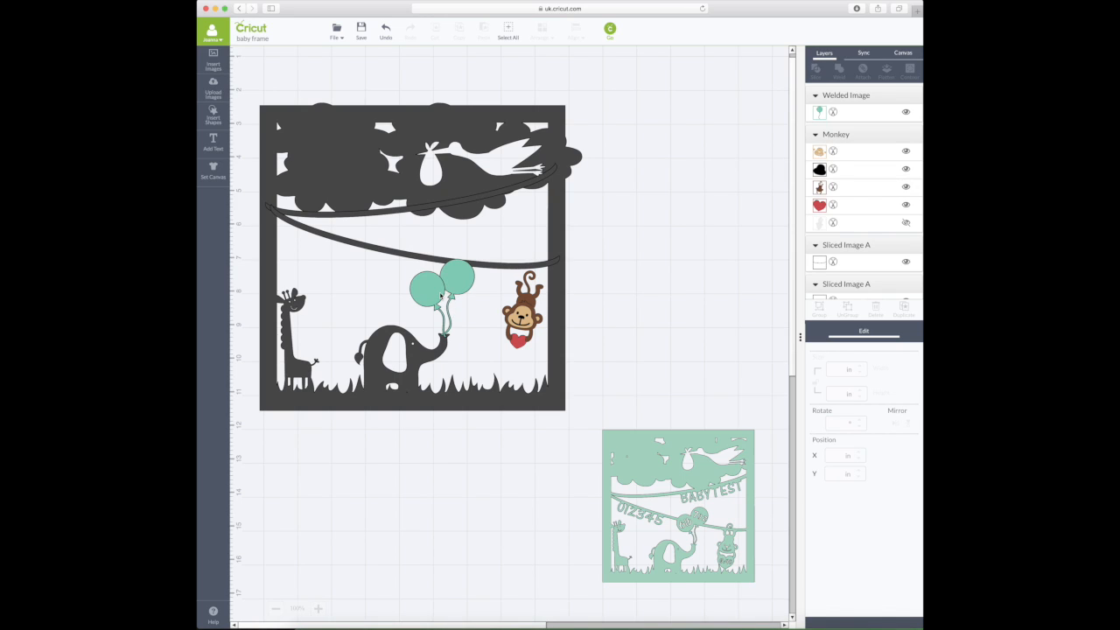
# - Weld the balloon pieces together, then weld them into the frame
pyautogui.click(439, 294)
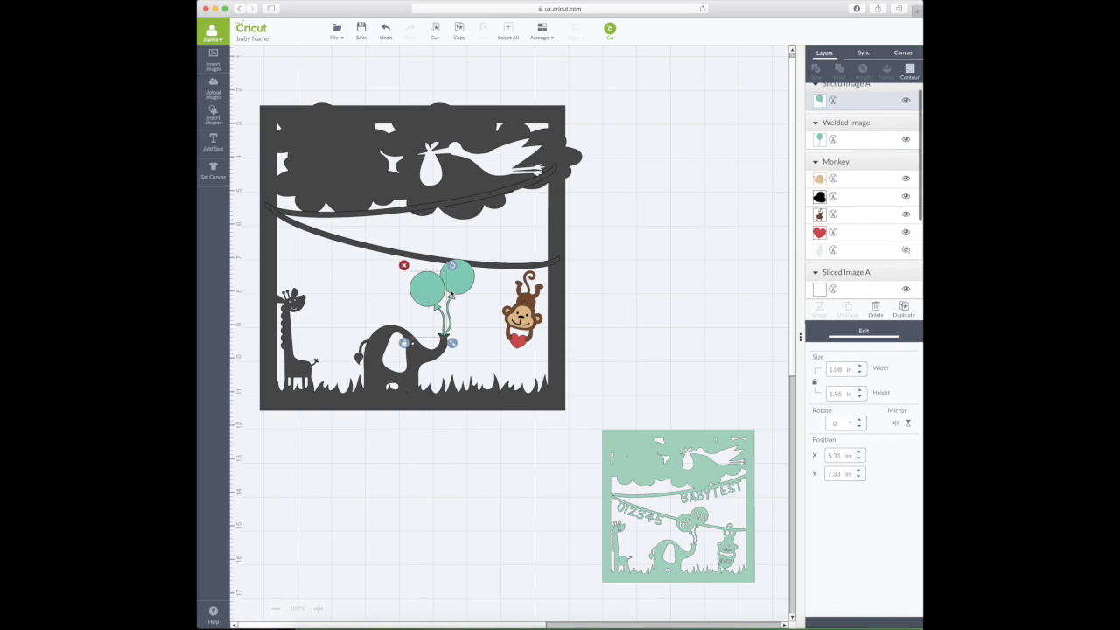
pyautogui.keyDown('shift'); pyautogui.click(466, 282); pyautogui.keyUp('shift')
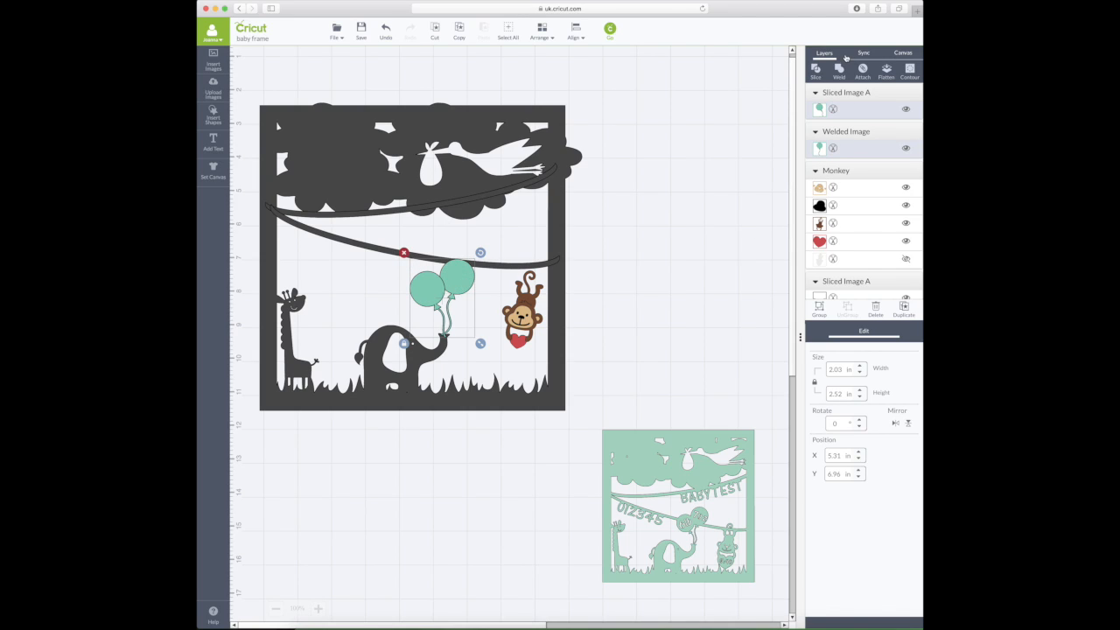
pyautogui.click(841, 72)
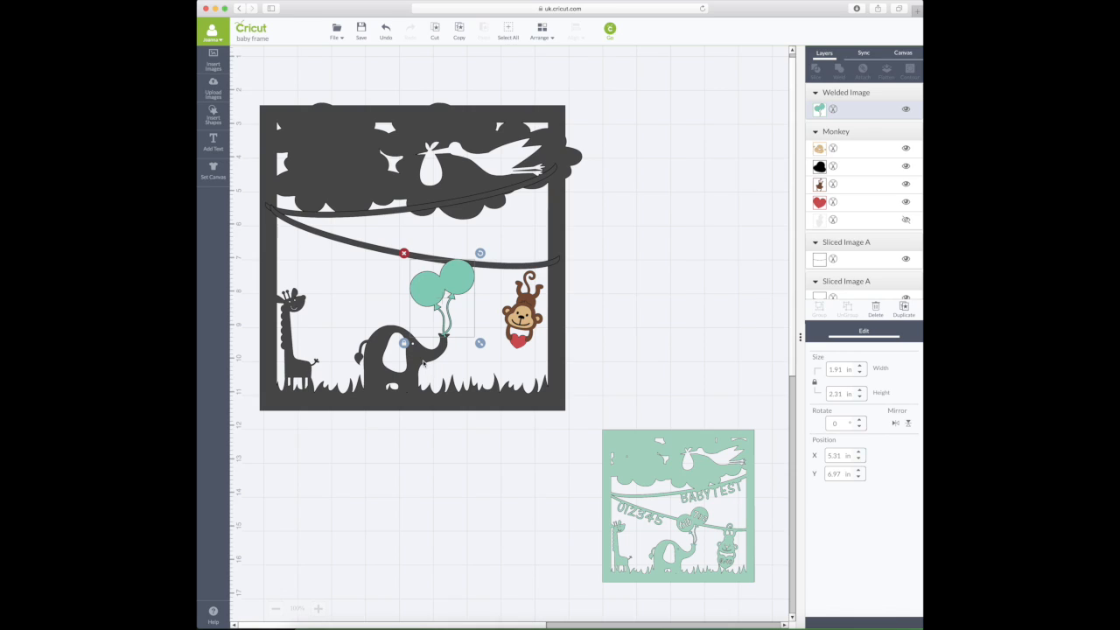
pyautogui.keyDown('shift'); pyautogui.click(423, 362); pyautogui.keyUp('shift')
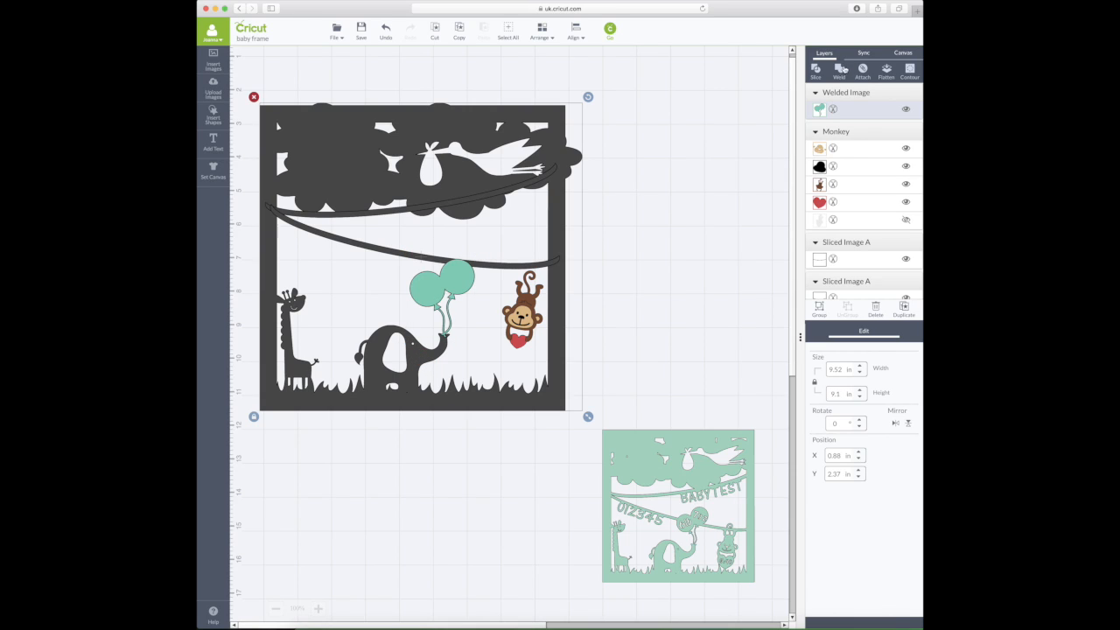
pyautogui.click(841, 72)
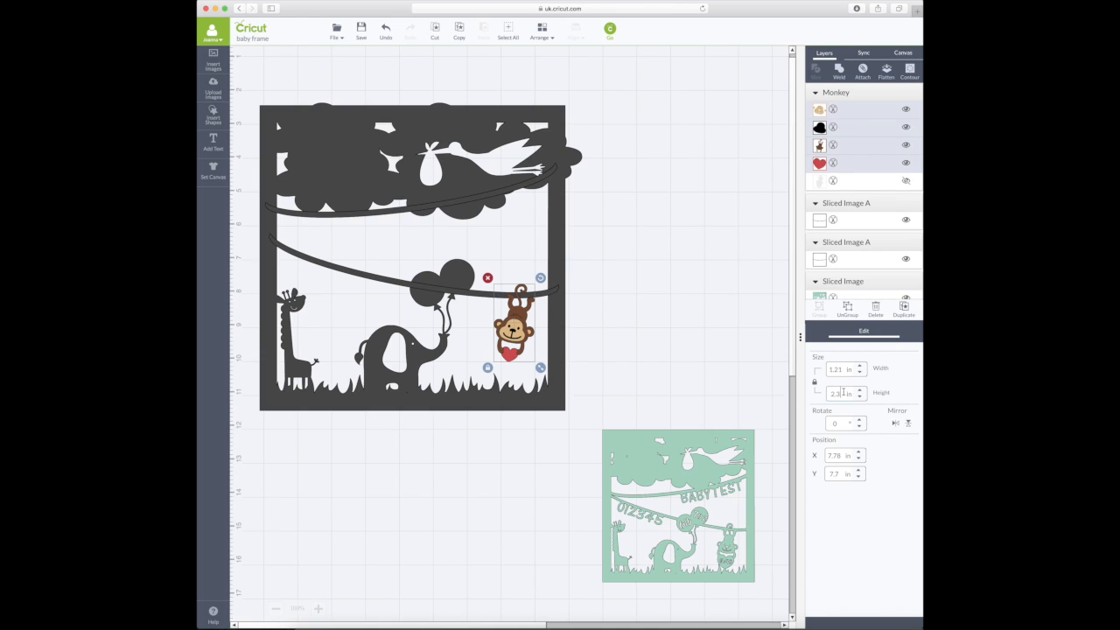
# - Set the monkey's height to 2.35 in, place it beside the grey frame, and ungroup it
pyautogui.write('5')
pyautogui.press('Return')
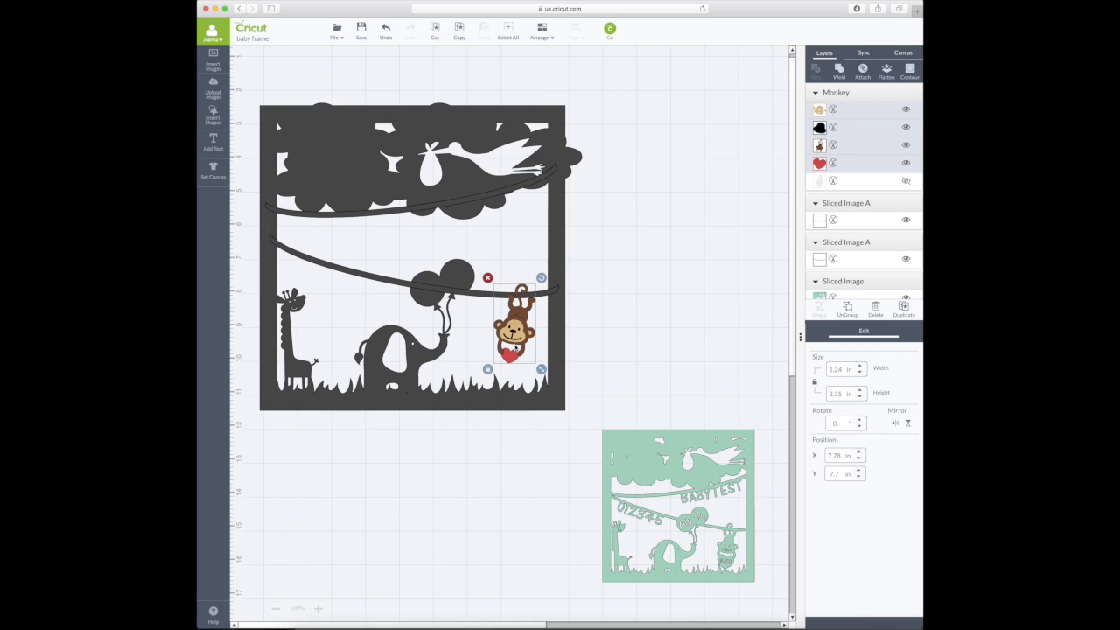
pyautogui.moveTo(514, 341); pyautogui.dragTo(692, 527)
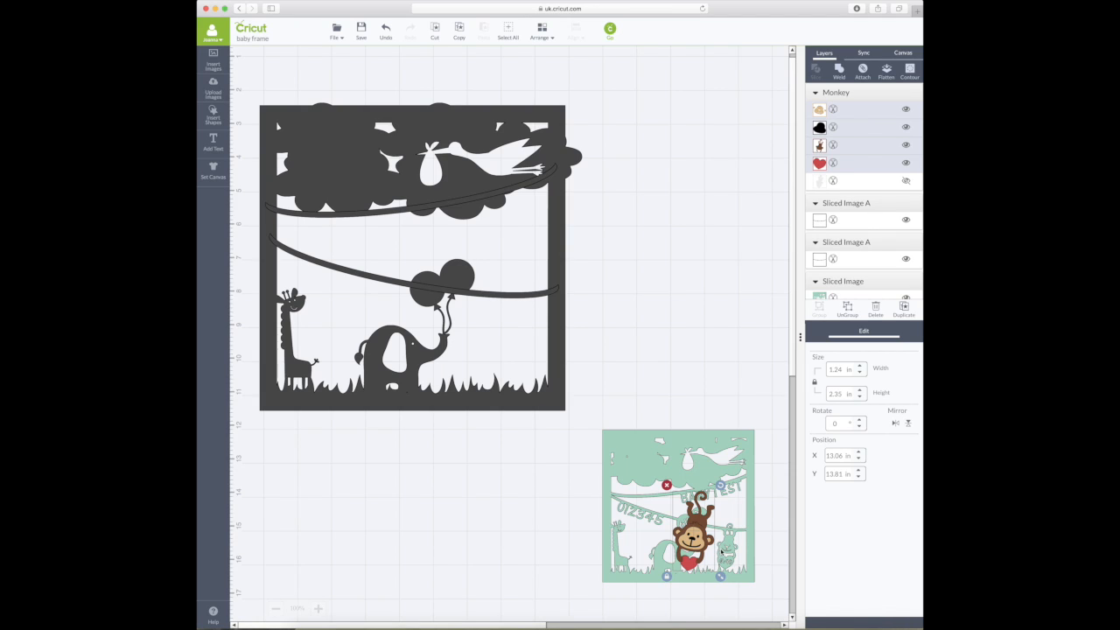
pyautogui.moveTo(716, 548); pyautogui.dragTo(657, 320)
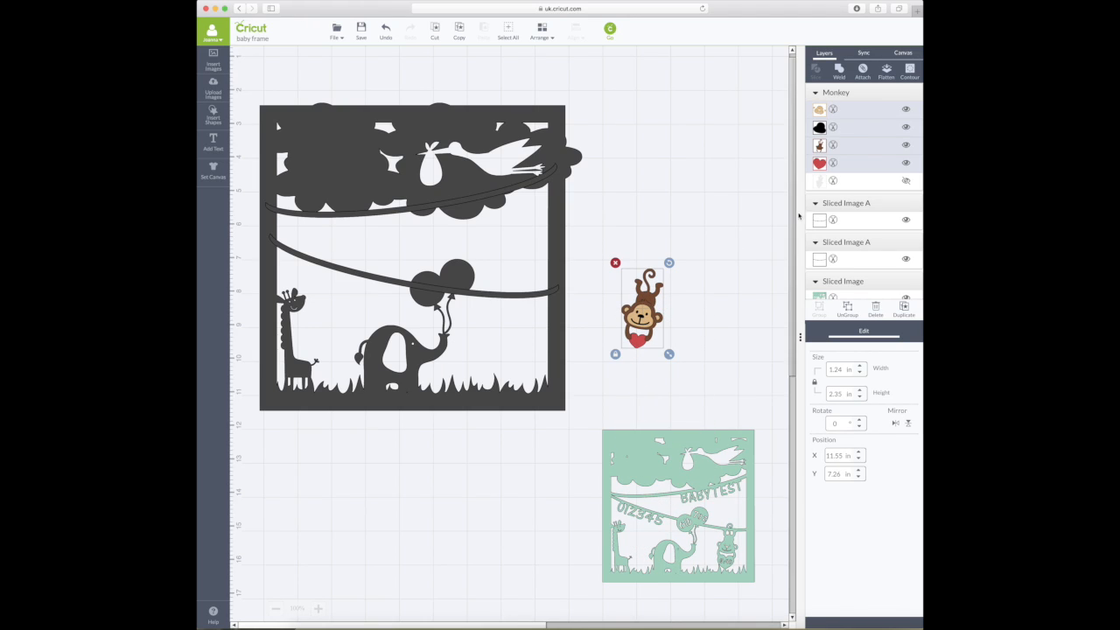
pyautogui.click(849, 310)
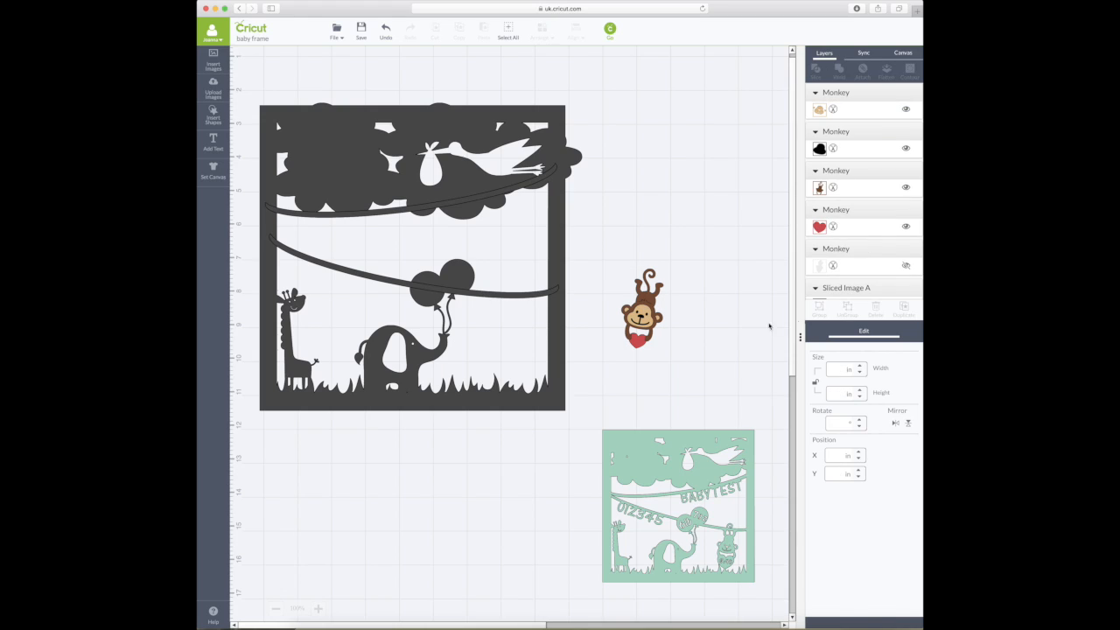
# - Move the monkey's red heart off to the monkey's right
pyautogui.moveTo(647, 346); pyautogui.dragTo(640, 342)
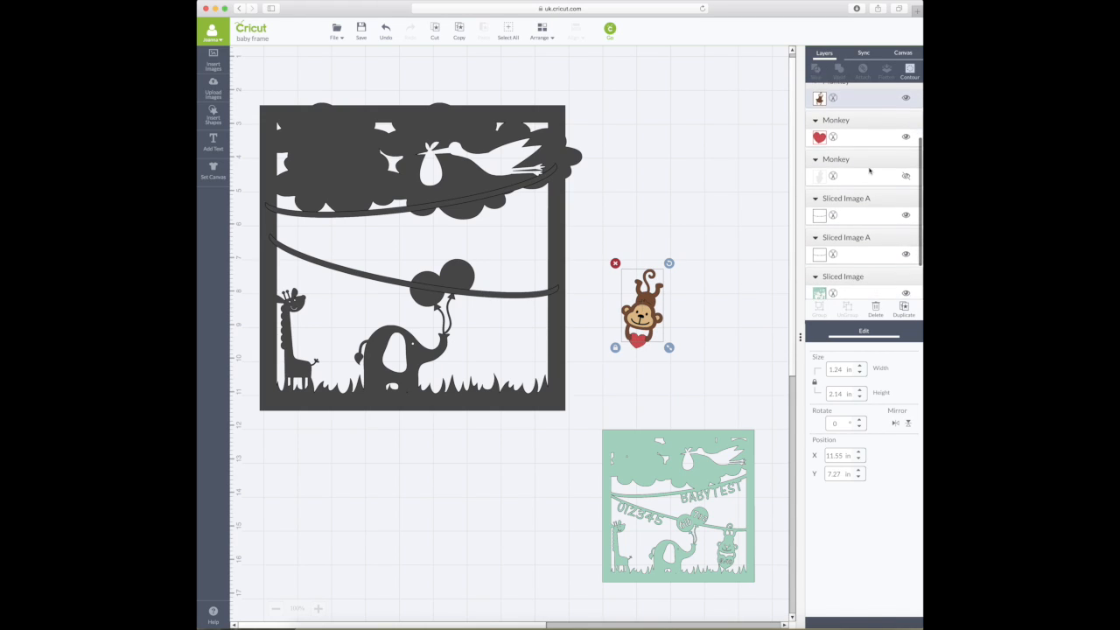
pyautogui.click(385, 31)
pyautogui.moveTo(638, 343); pyautogui.dragTo(738, 347)
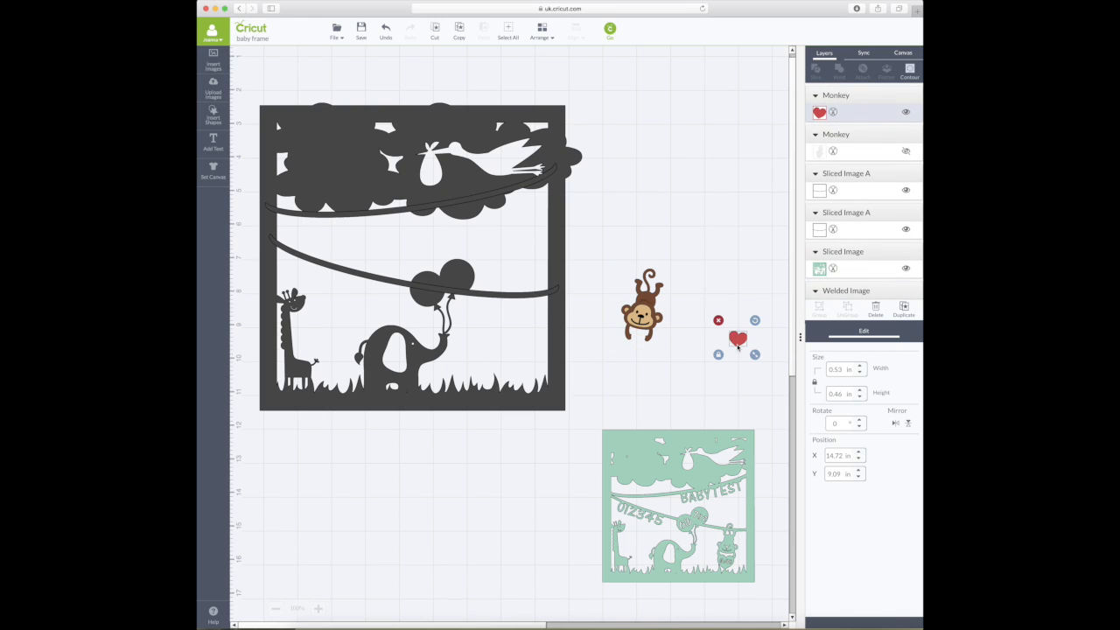
pyautogui.scroll(3, 841, 236)
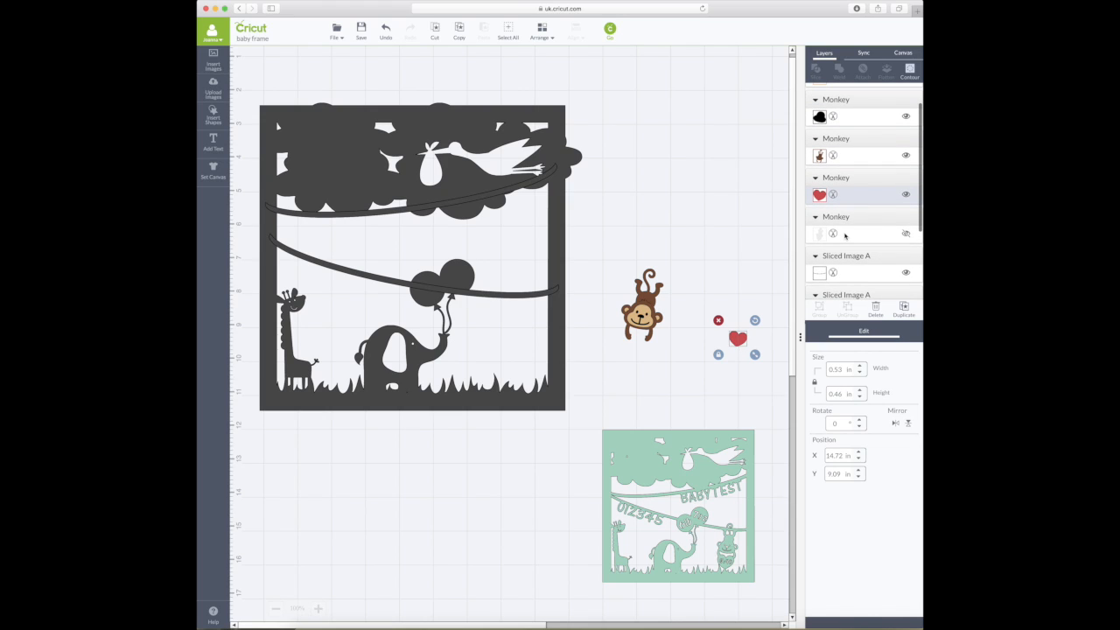
pyautogui.click(387, 32)
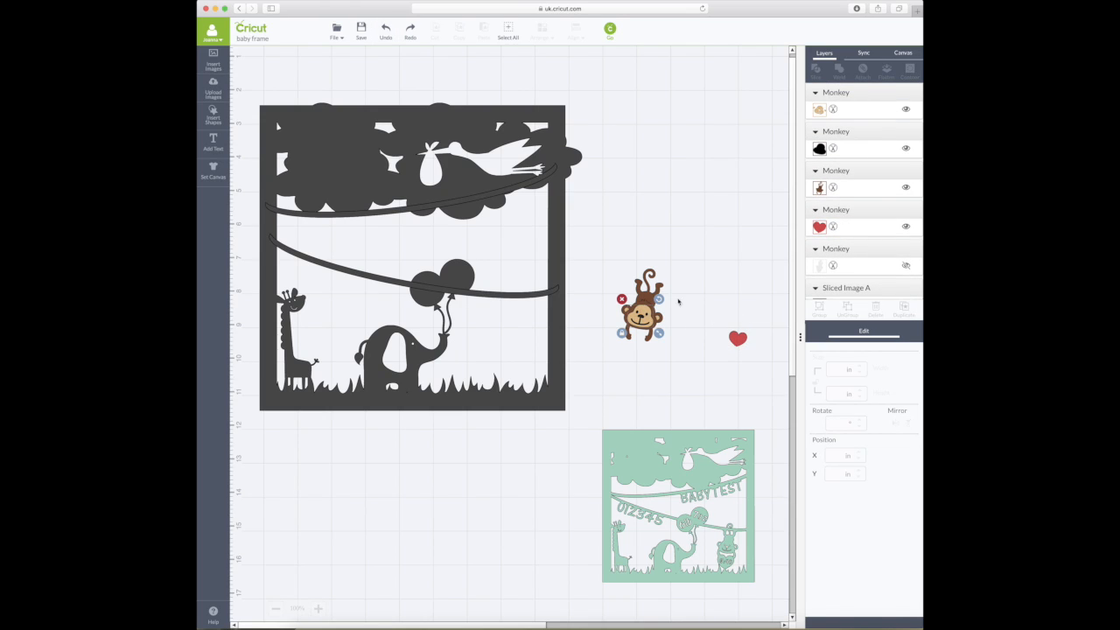
# - Slice the monkey's black hat layer against its tan face layer
pyautogui.click(844, 142)
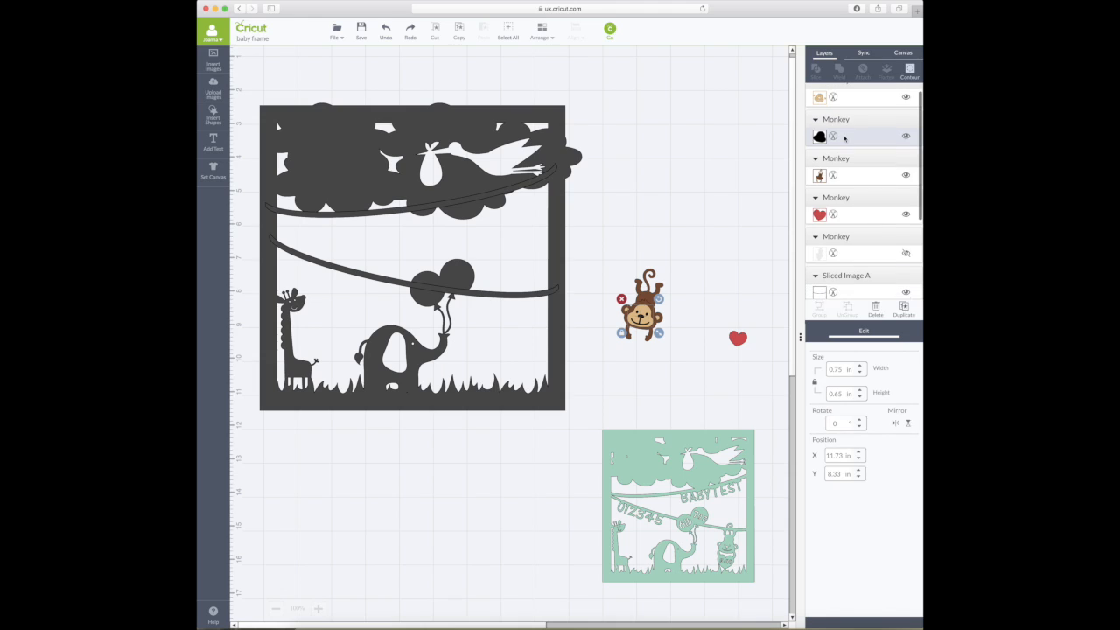
pyautogui.scroll(2, 844, 138)
pyautogui.keyDown('shift'); pyautogui.click(843, 97); pyautogui.keyUp('shift')
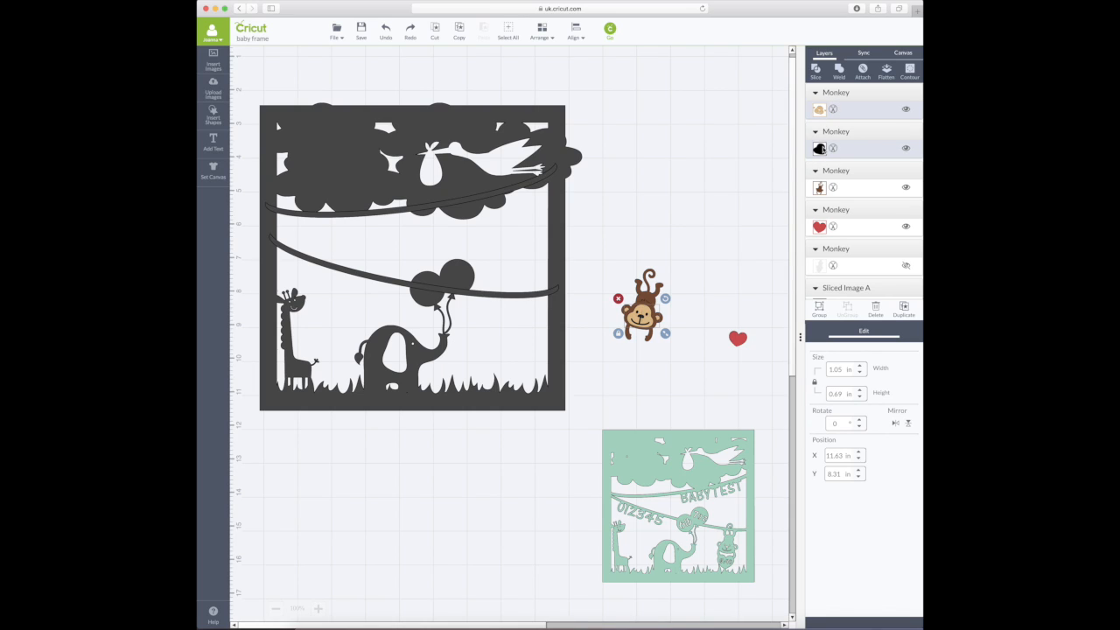
pyautogui.moveTo(641, 320)
pyautogui.mouseDown()
pyautogui.moveTo(713, 287)
pyautogui.moveTo(643, 320)
pyautogui.mouseUp()
pyautogui.click(816, 70)
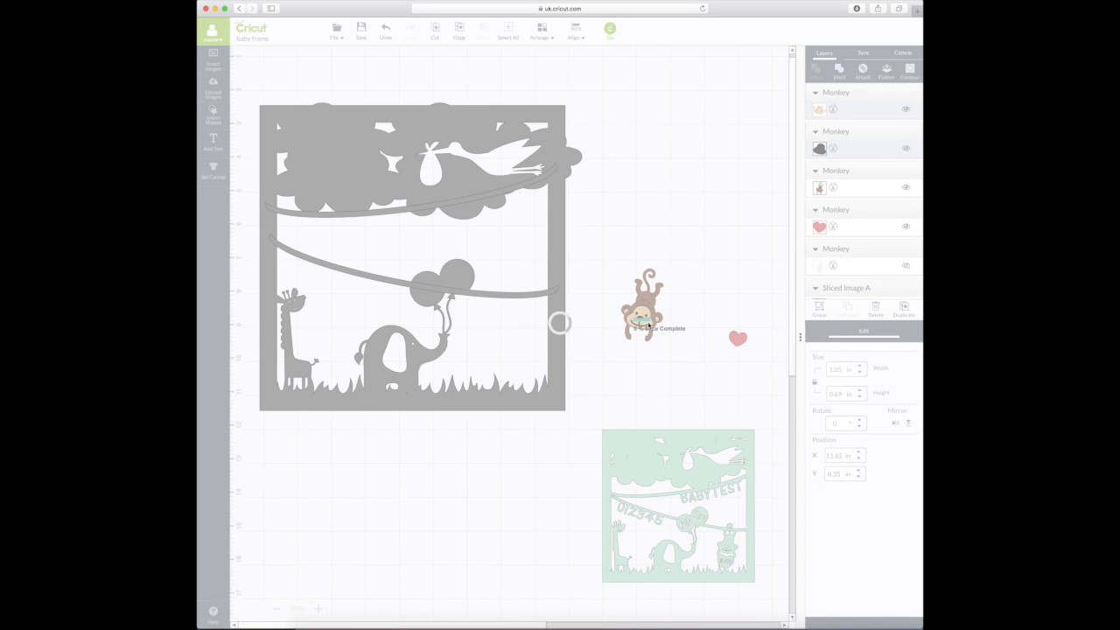
# - Separate the sliced hat, face and outline pieces, then slice the white face out of the brown monkey body
pyautogui.moveTo(650, 322); pyautogui.dragTo(711, 261)
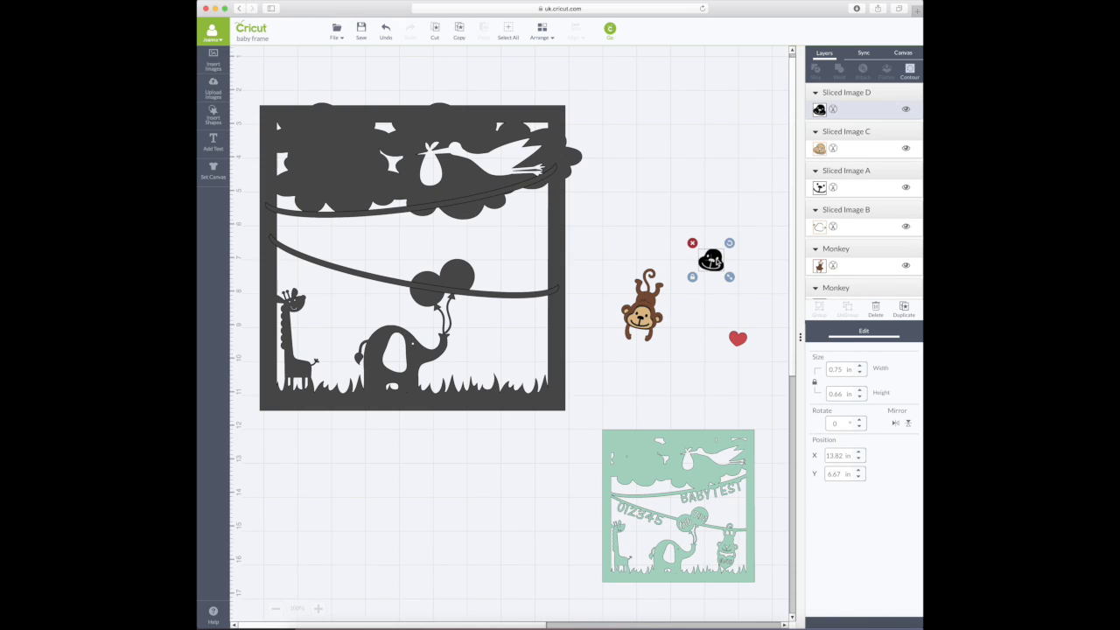
pyautogui.moveTo(648, 320); pyautogui.dragTo(714, 313)
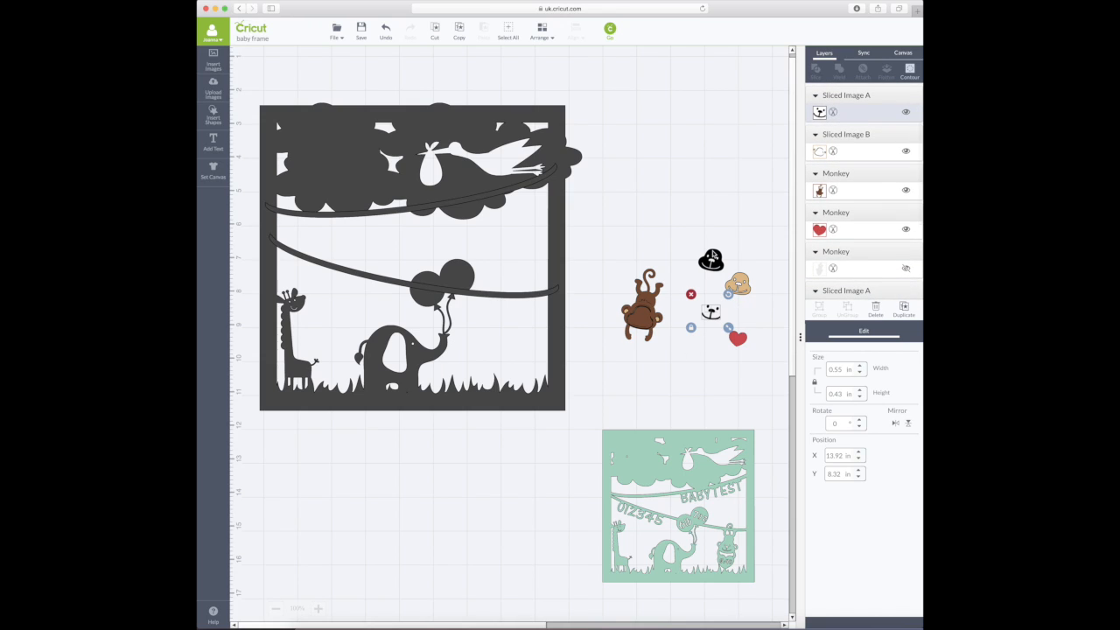
pyautogui.moveTo(648, 322); pyautogui.dragTo(758, 282)
pyautogui.moveTo(710, 312); pyautogui.dragTo(642, 320)
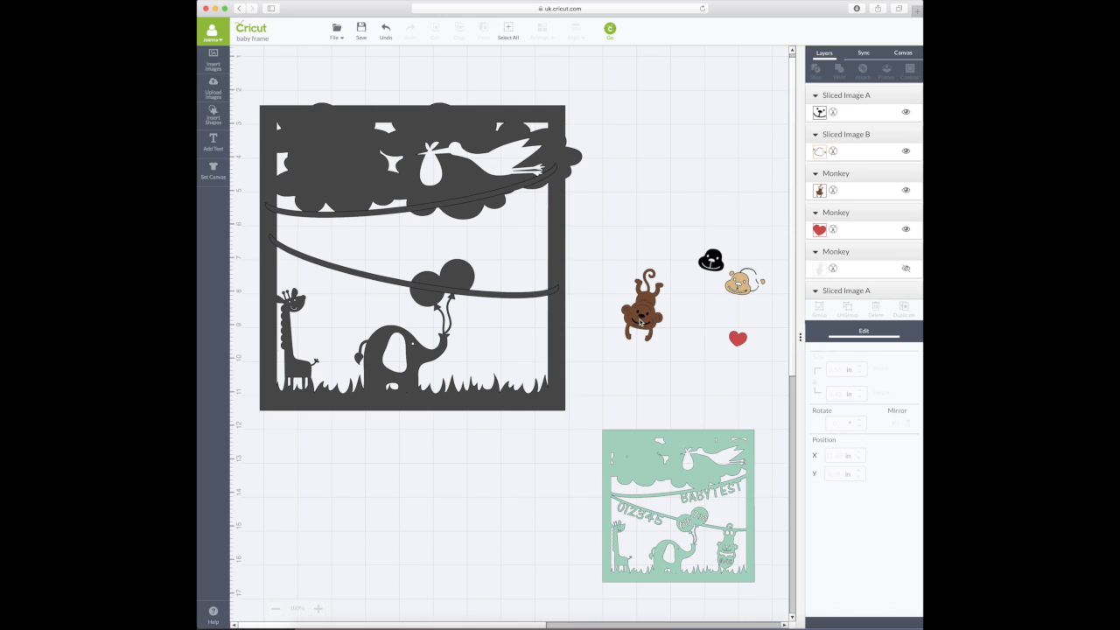
pyautogui.click(647, 301)
pyautogui.click(816, 72)
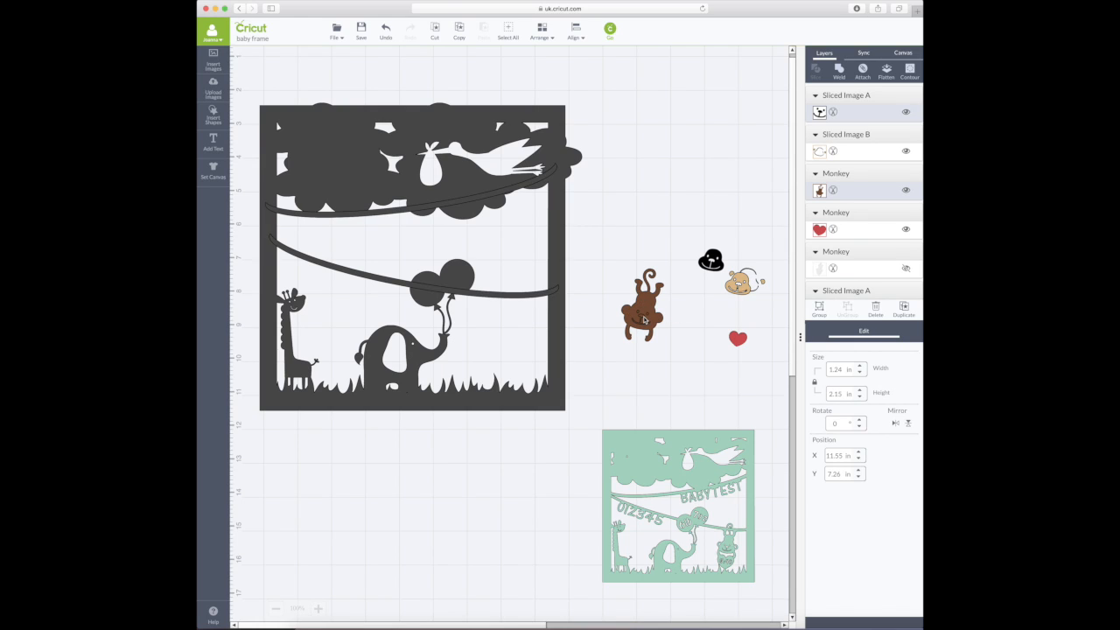
# - Delete the spare hat, face and outline pieces and place the heart on the monkey's belly
pyautogui.moveTo(643, 320); pyautogui.dragTo(704, 320)
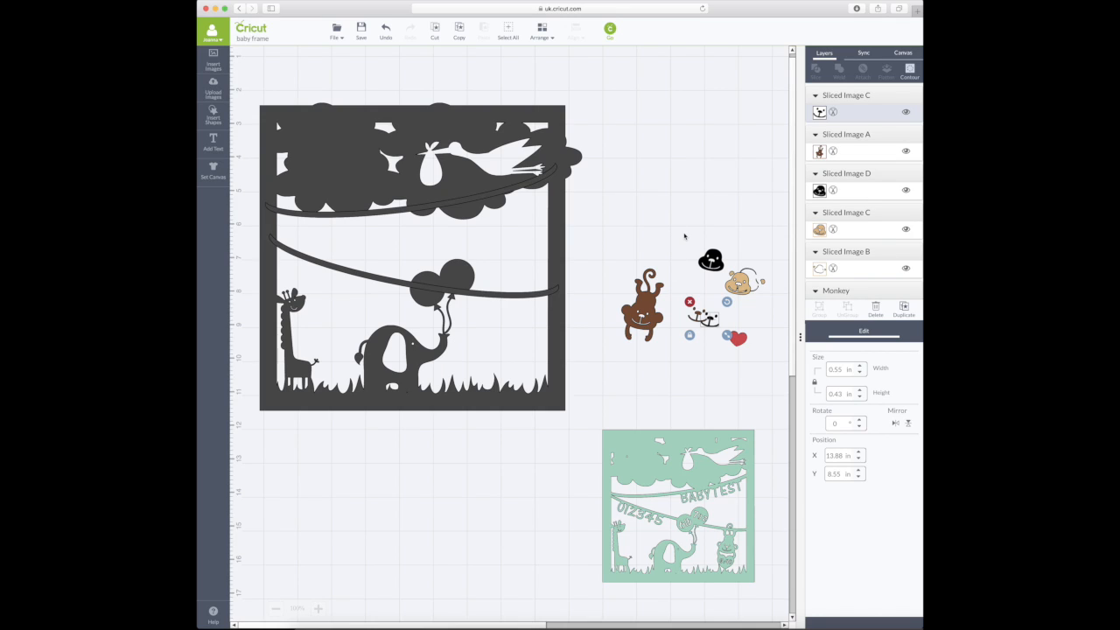
pyautogui.moveTo(765, 312); pyautogui.dragTo(692, 238)
pyautogui.press('Delete')
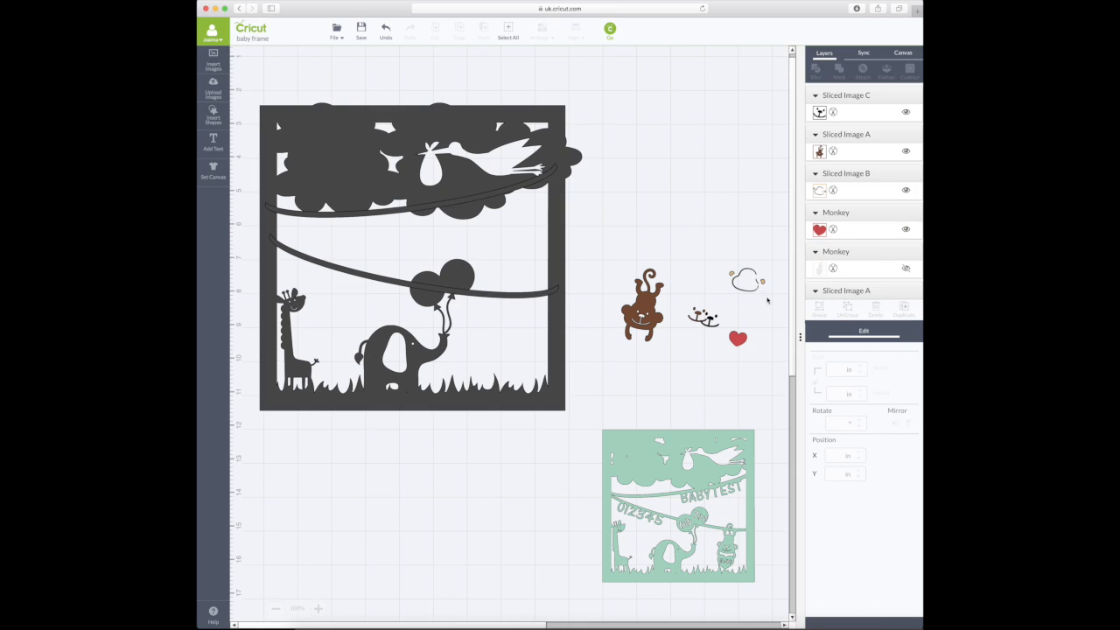
pyautogui.click(731, 275)
pyautogui.click(719, 258)
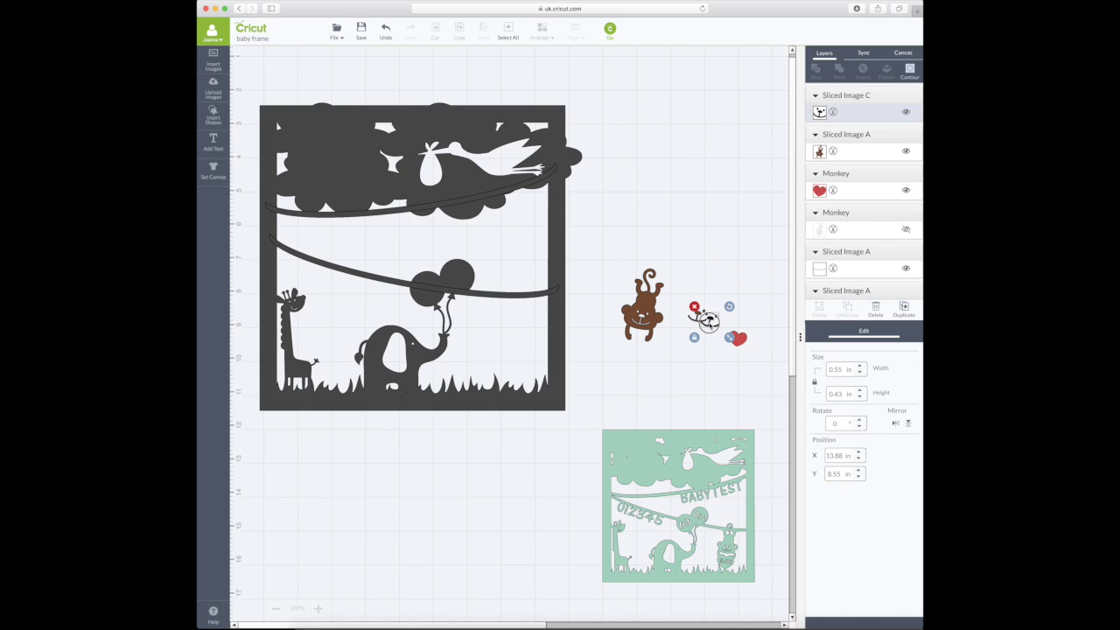
pyautogui.click(697, 315)
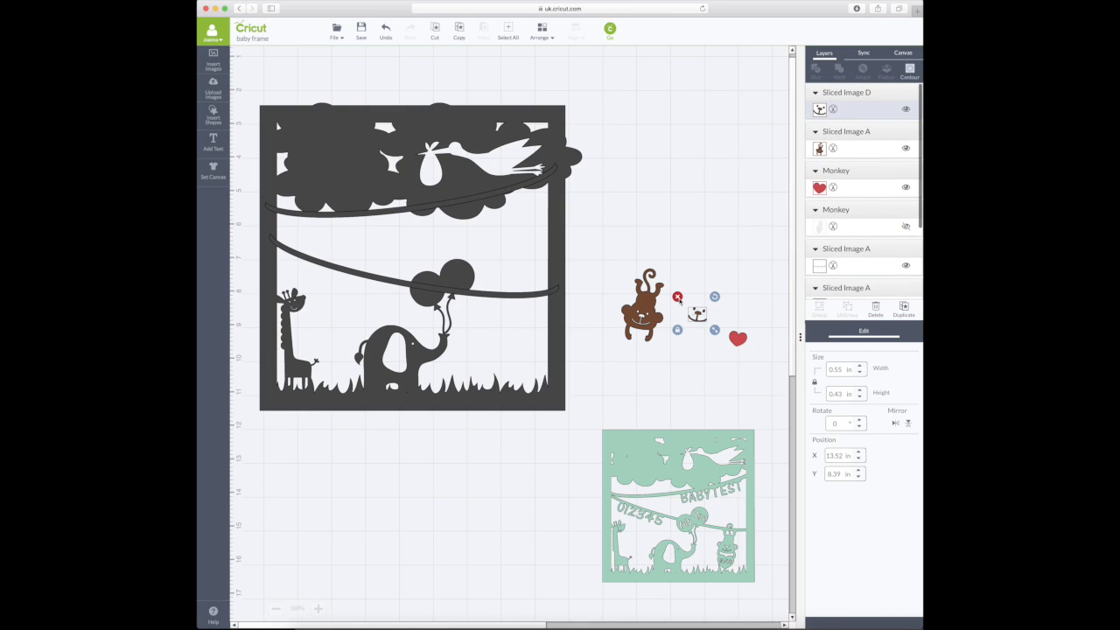
pyautogui.click(678, 298)
pyautogui.moveTo(738, 339); pyautogui.dragTo(639, 350)
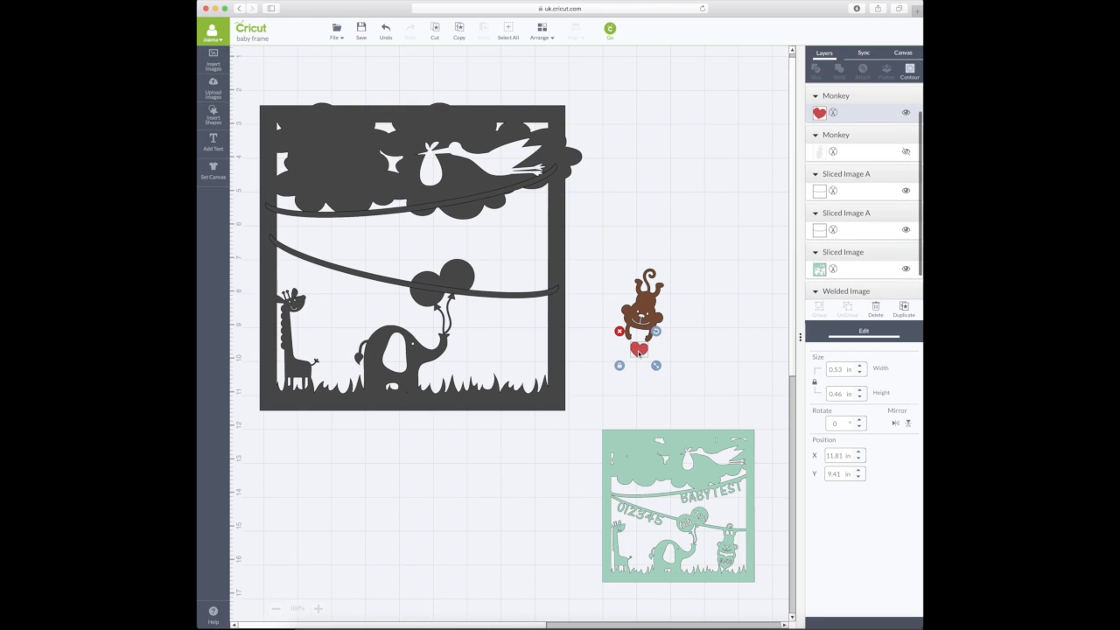
# - Resize the red heart to 0.97 × 0.84 in and place it right of the monkey at X 13.75, Y 8.21 in
pyautogui.scroll(-1, 639, 354)
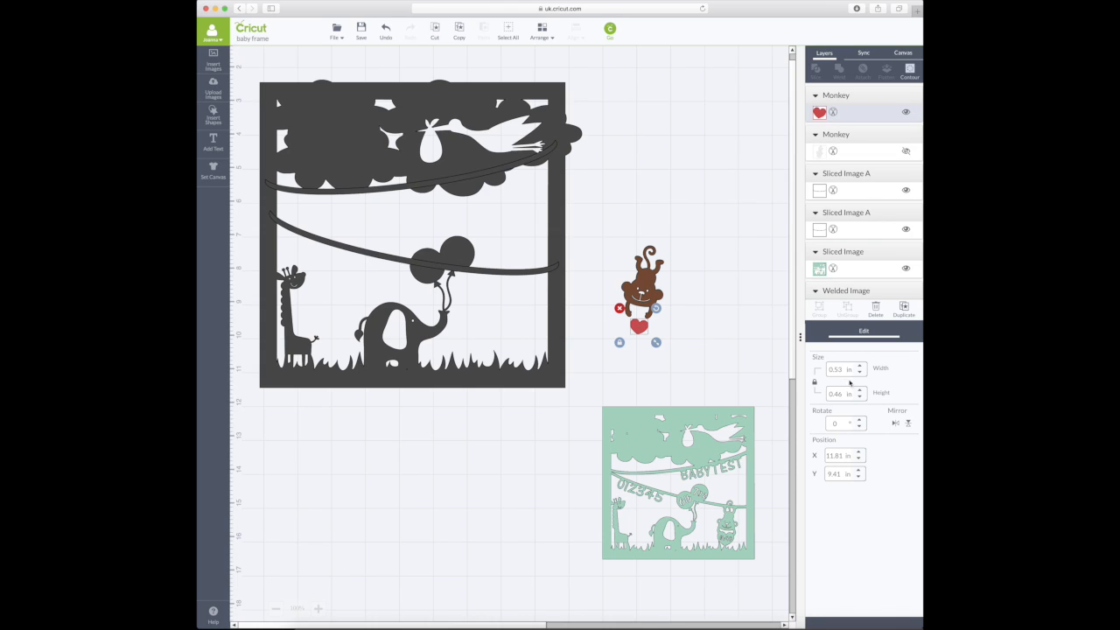
pyautogui.moveTo(843, 394); pyautogui.dragTo(810, 394)
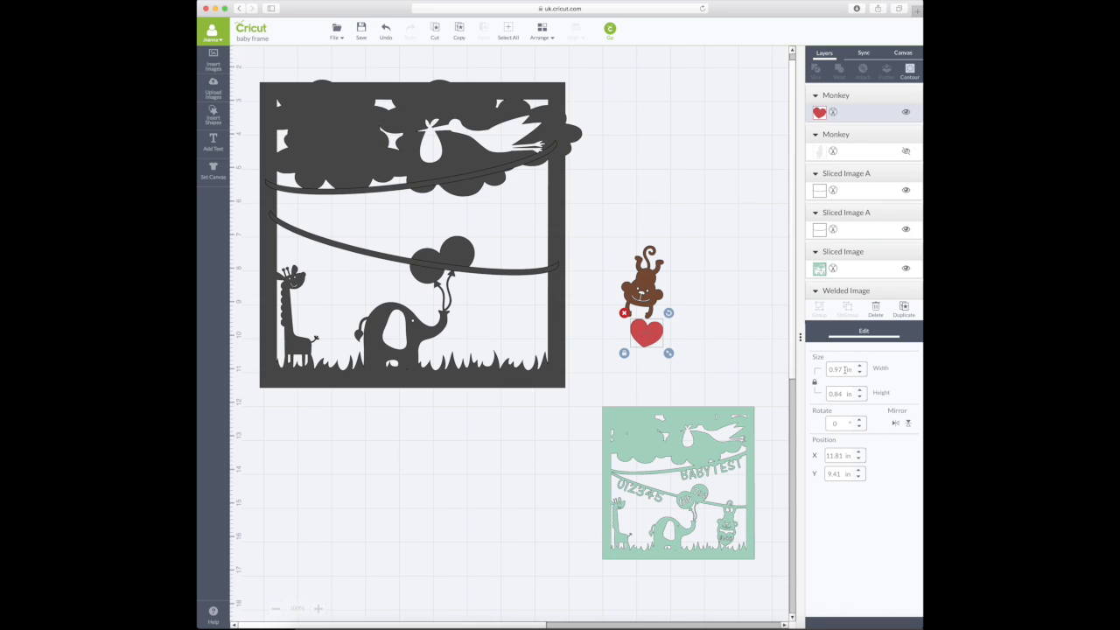
pyautogui.scroll(1, 655, 324)
pyautogui.moveTo(657, 366)
pyautogui.mouseDown()
pyautogui.moveTo(626, 360)
pyautogui.moveTo(646, 352)
pyautogui.mouseUp()
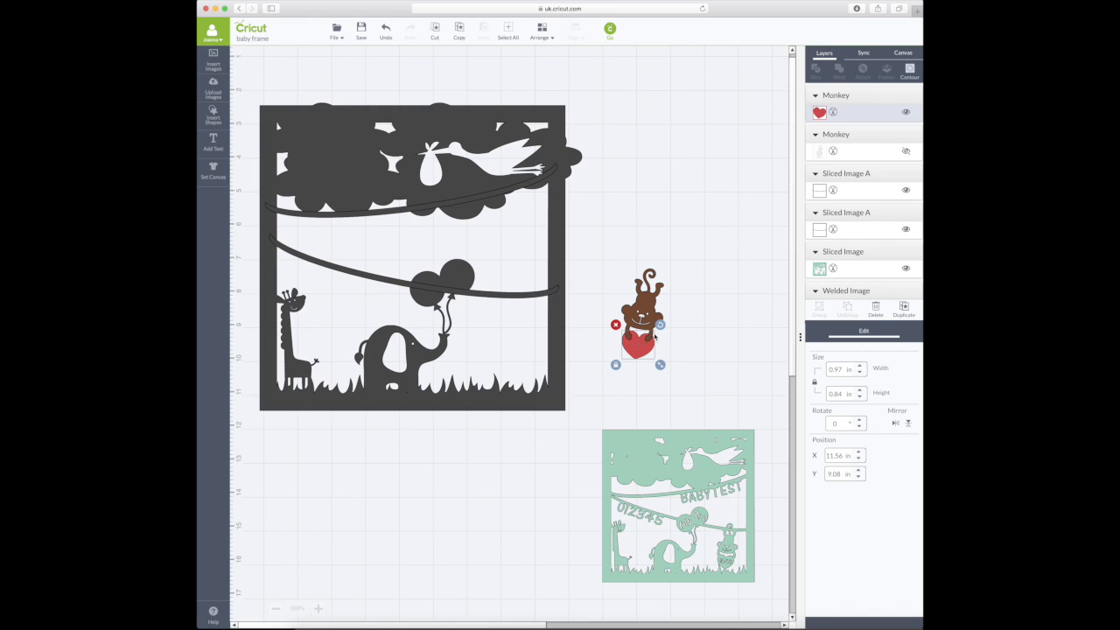
pyautogui.moveTo(644, 346); pyautogui.dragTo(718, 318)
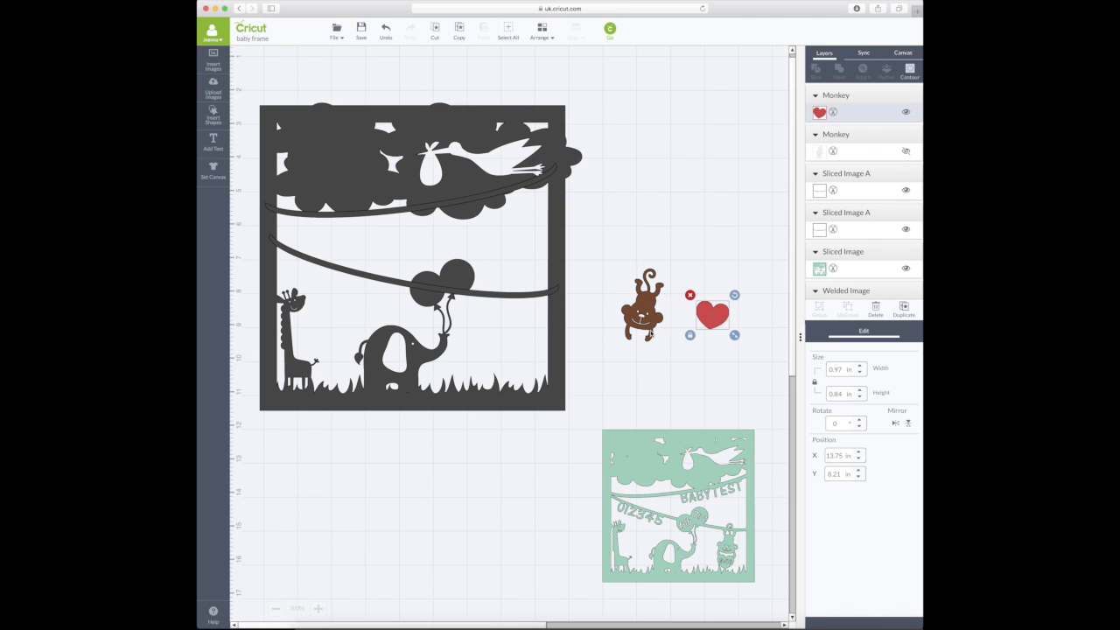
# - Insert a square from Shapes and move it below the monkey
pyautogui.click(213, 115)
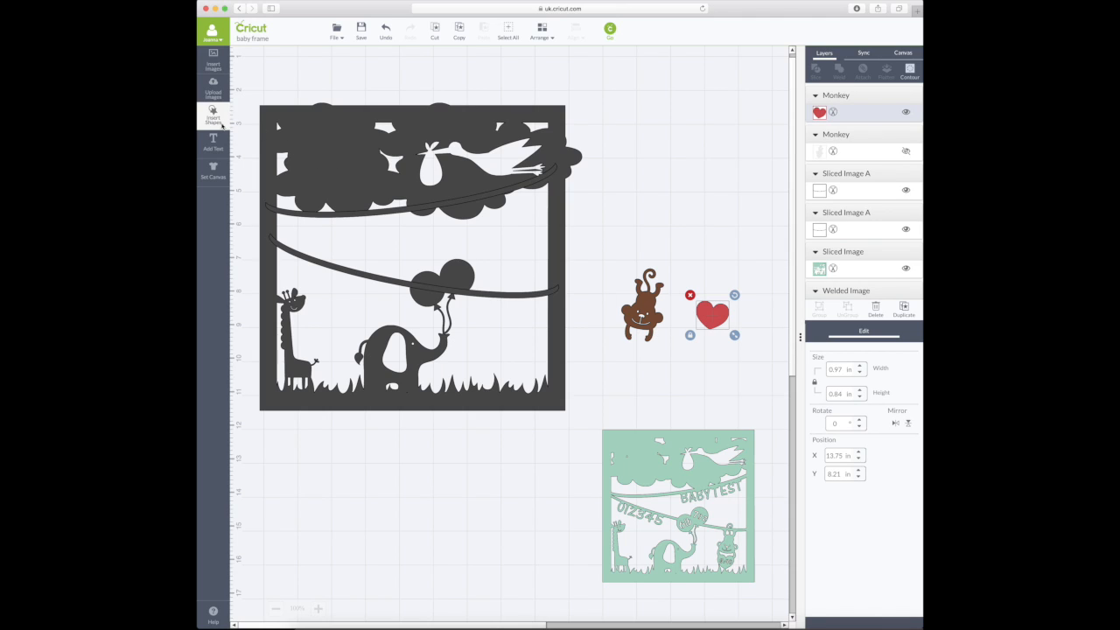
pyautogui.click(346, 117)
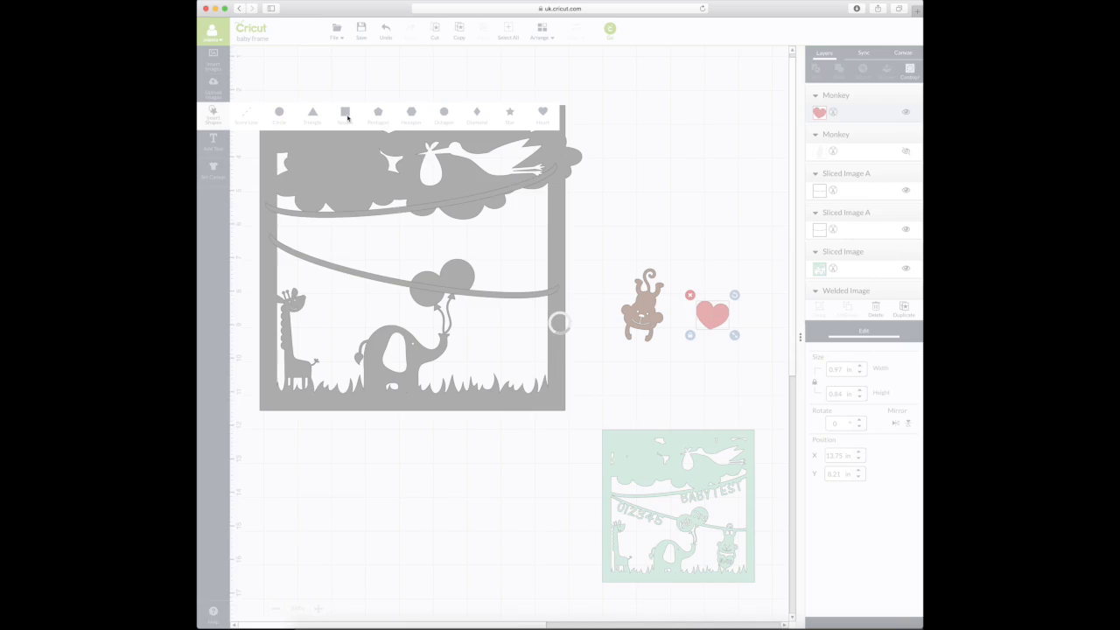
pyautogui.moveTo(485, 242); pyautogui.dragTo(689, 354)
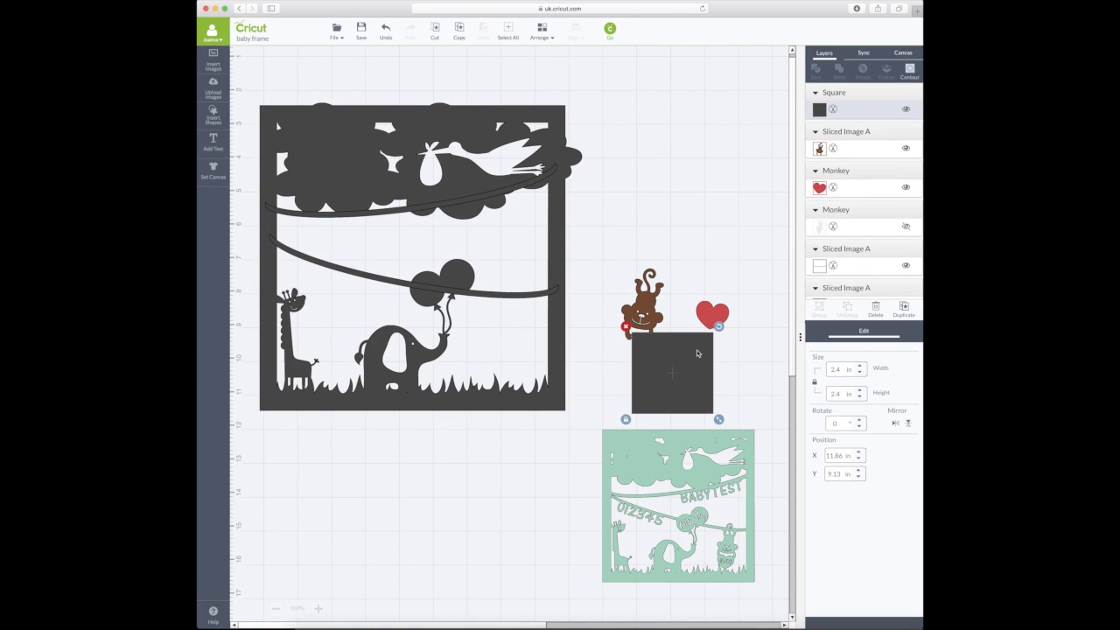
pyautogui.click(317, 609)
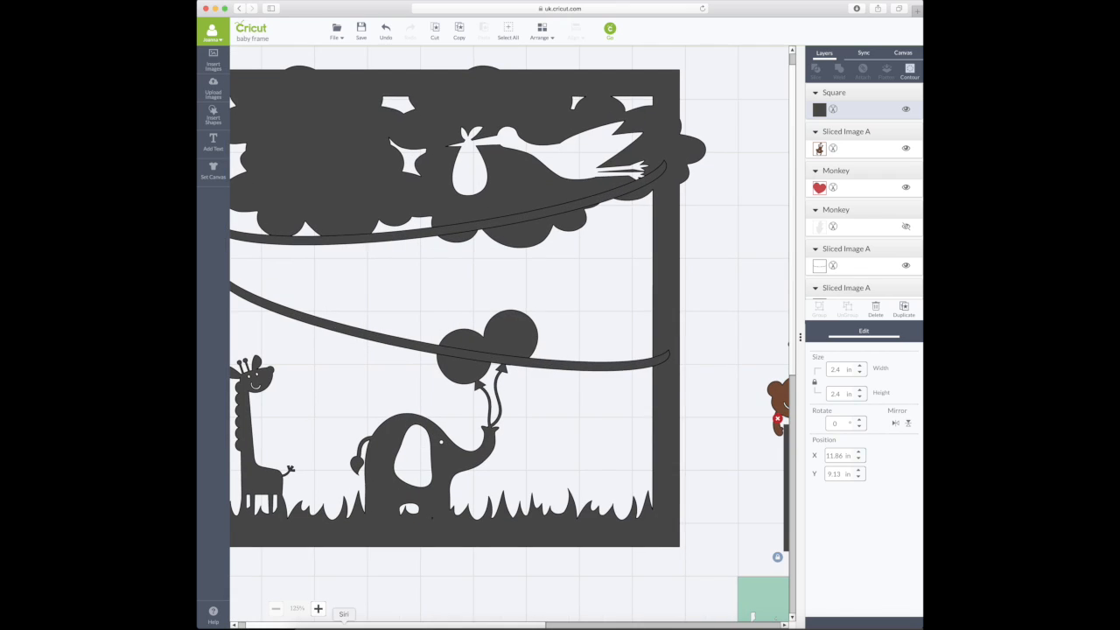
pyautogui.moveTo(262, 624); pyautogui.dragTo(364, 624)
pyautogui.click(317, 608)
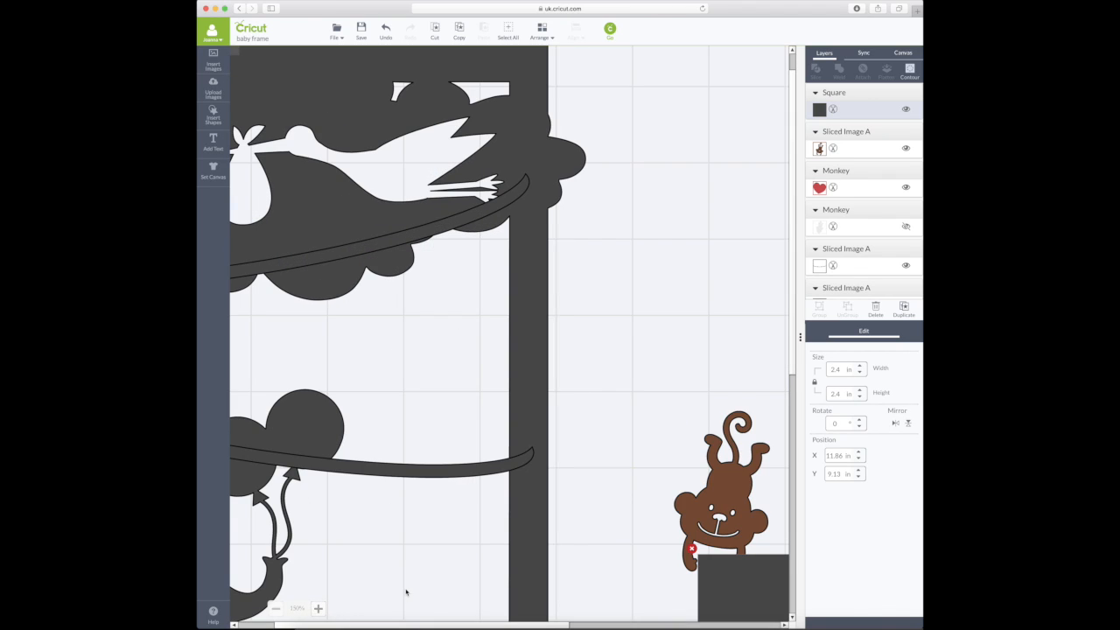
pyautogui.scroll(-2, 405, 593)
pyautogui.moveTo(396, 624)
pyautogui.mouseDown()
pyautogui.moveTo(422, 625)
pyautogui.moveTo(407, 625)
pyautogui.mouseUp()
pyautogui.scroll(-3, 394, 578)
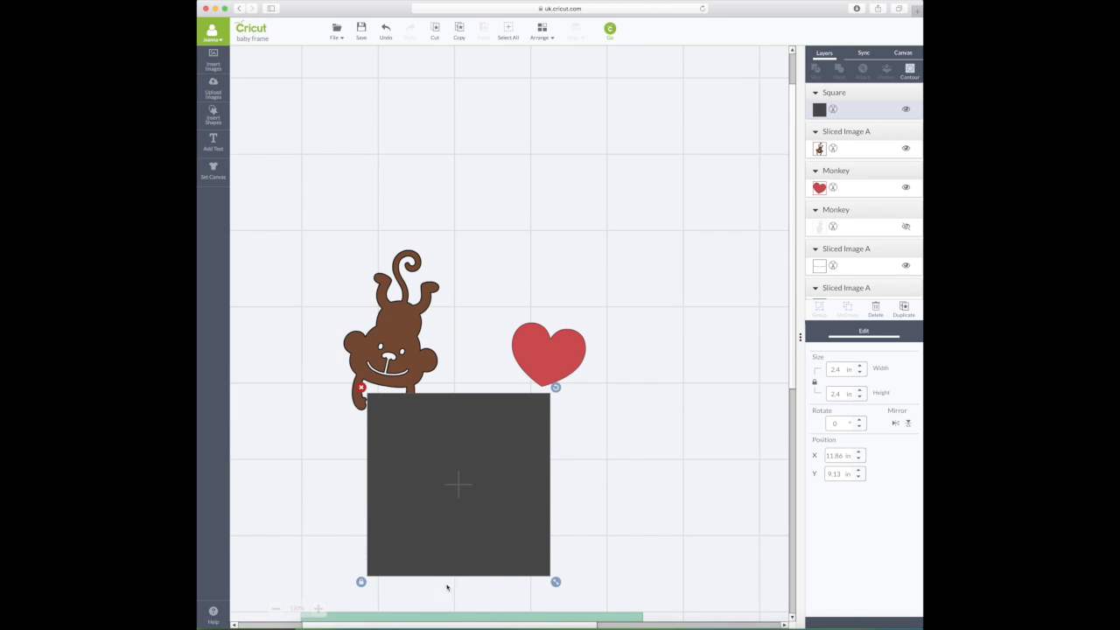
# - Resize the square to 1.12 in, tilt it to about 345° over the monkey's lower arm, and slice
pyautogui.moveTo(557, 583); pyautogui.dragTo(461, 523)
pyautogui.moveTo(426, 434); pyautogui.dragTo(456, 428)
pyautogui.moveTo(479, 391); pyautogui.dragTo(470, 388)
pyautogui.moveTo(445, 442); pyautogui.dragTo(439, 427)
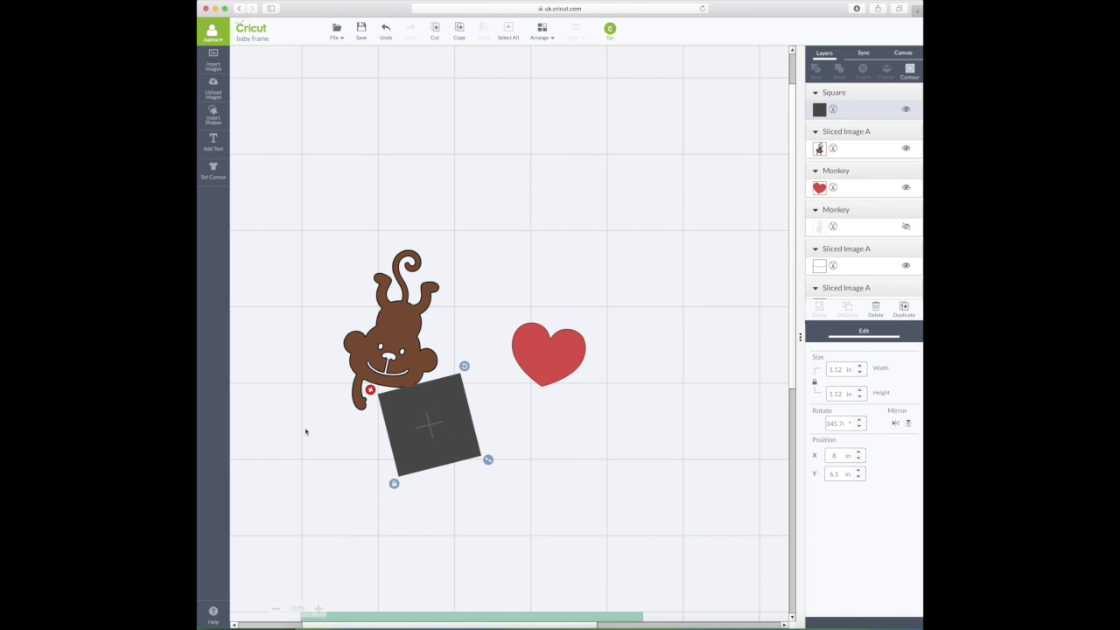
pyautogui.moveTo(416, 390); pyautogui.dragTo(417, 390)
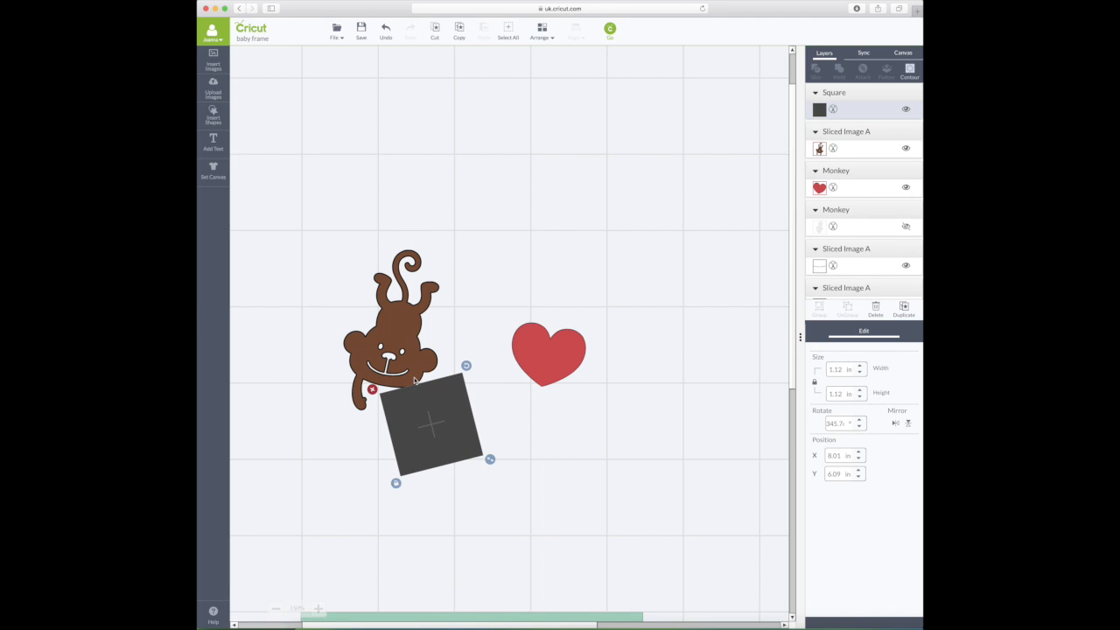
pyautogui.keyDown('shift'); pyautogui.click(413, 380); pyautogui.keyUp('shift')
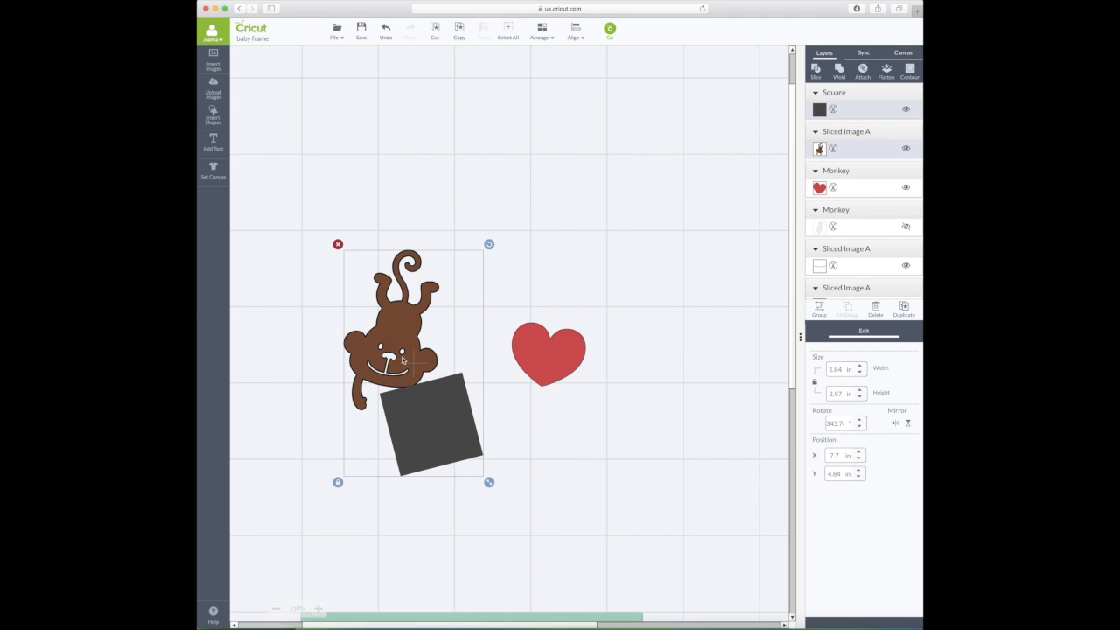
pyautogui.click(818, 72)
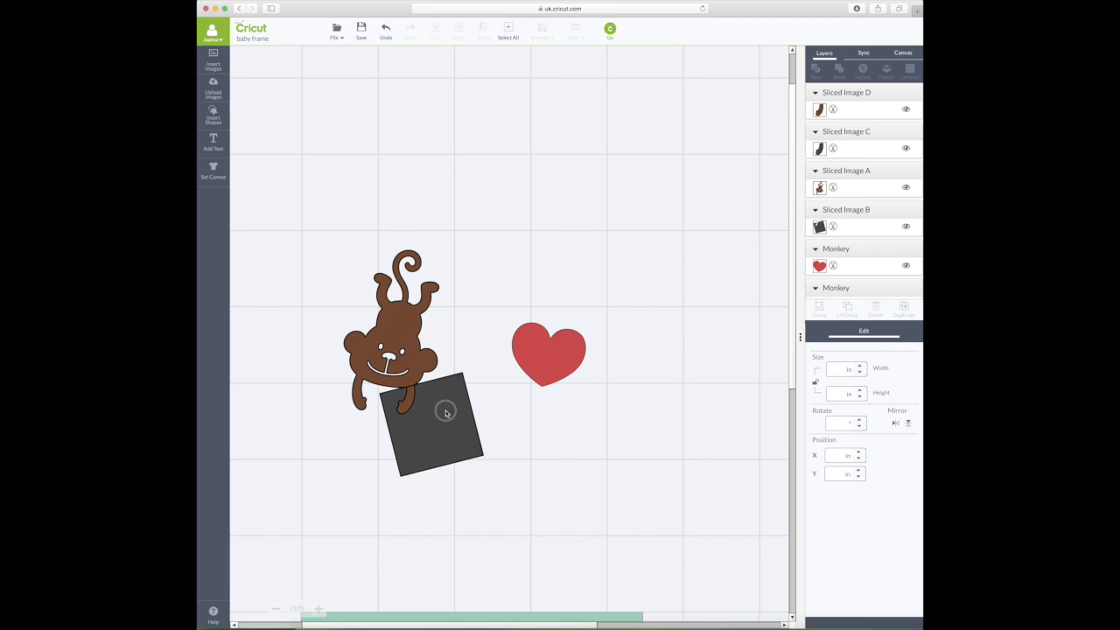
# - Separate the first cut hand piece from the monkey and delete the small leftover scrap
pyautogui.moveTo(443, 408); pyautogui.dragTo(512, 437)
pyautogui.moveTo(409, 403); pyautogui.dragTo(593, 432)
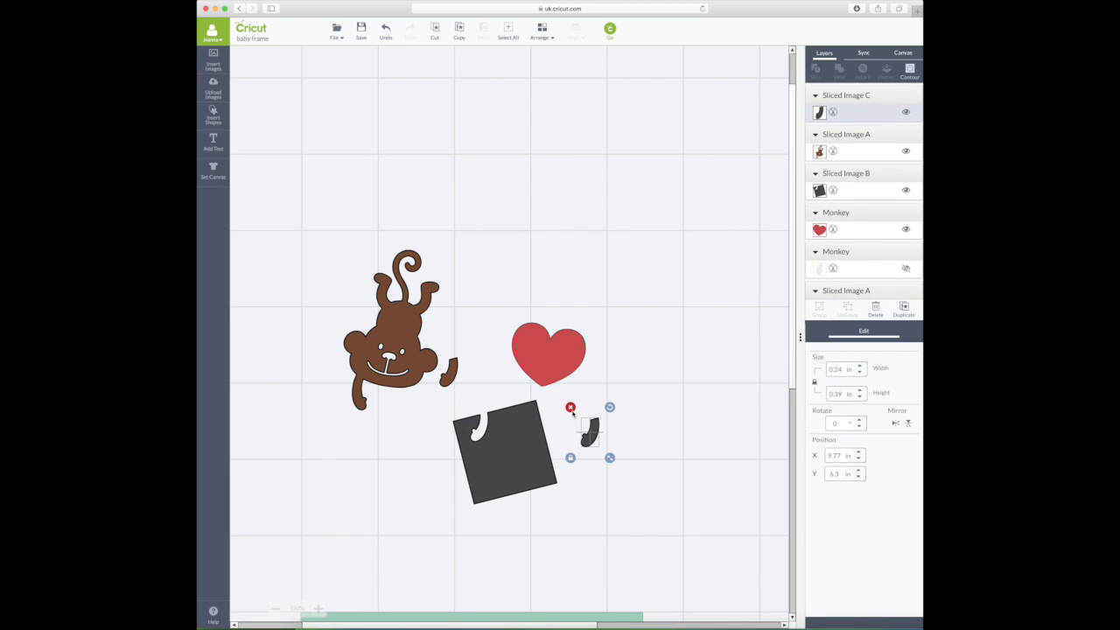
pyautogui.press('Delete')
pyautogui.moveTo(453, 376); pyautogui.dragTo(477, 363)
# - Rotate the square over the monkey's other arm and slice the monkey again
pyautogui.moveTo(500, 448); pyautogui.dragTo(323, 423)
pyautogui.moveTo(380, 370); pyautogui.dragTo(323, 348)
pyautogui.moveTo(355, 438); pyautogui.dragTo(368, 425)
pyautogui.keyDown('shift'); pyautogui.click(404, 356); pyautogui.keyUp('shift')
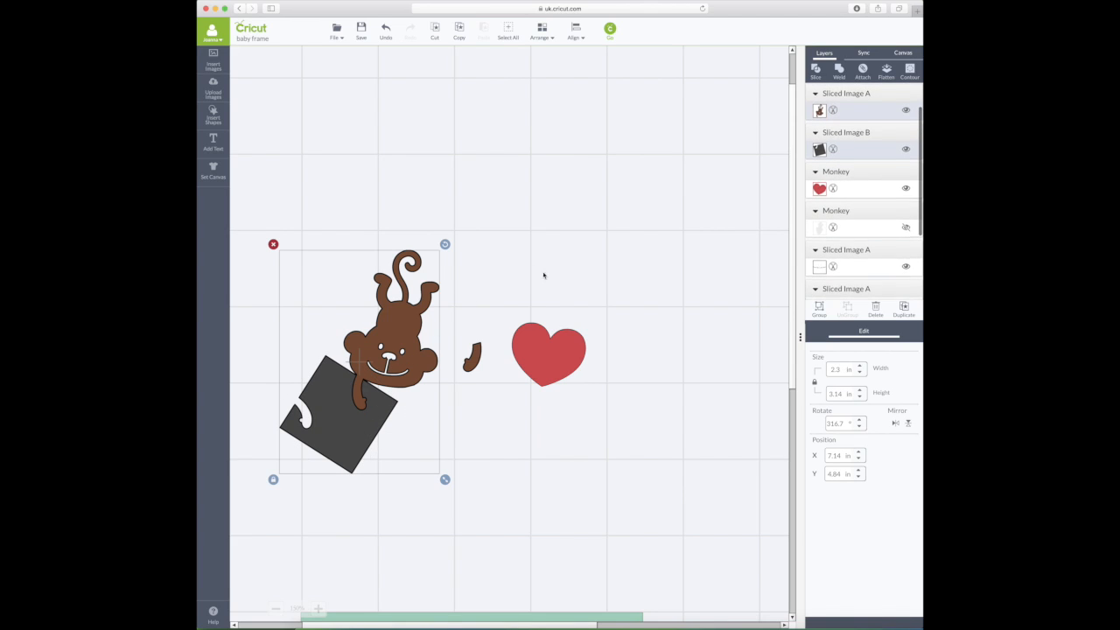
pyautogui.click(816, 73)
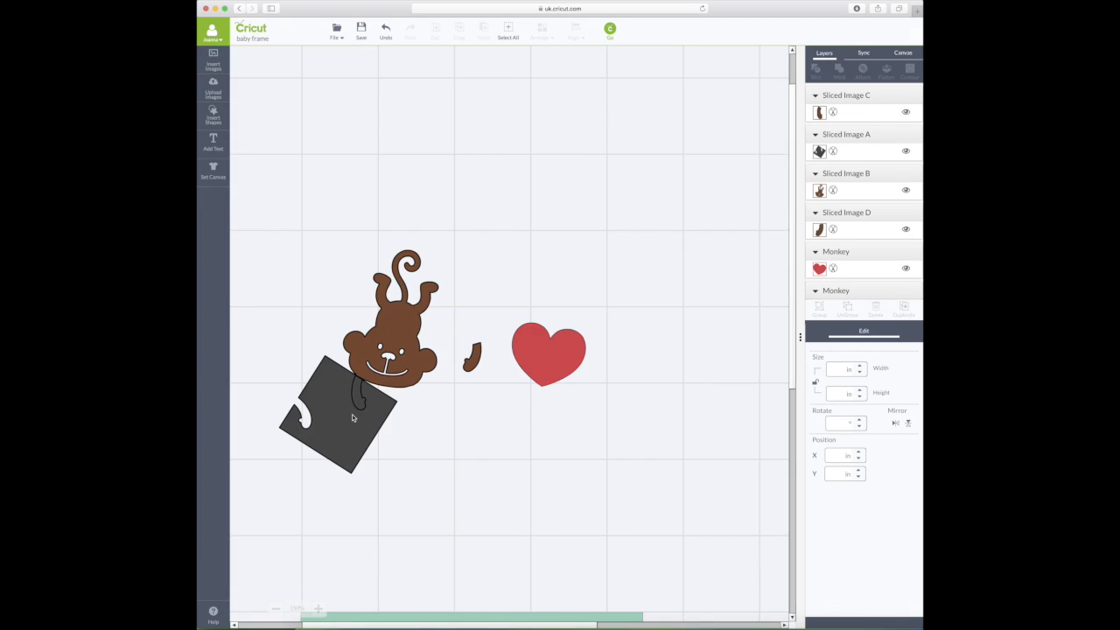
# - Pull the second arm piece aside, delete the leftover square, and select the dark scrap
pyautogui.moveTo(352, 414); pyautogui.dragTo(412, 452)
pyautogui.click(360, 404)
pyautogui.moveTo(360, 404); pyautogui.dragTo(303, 348)
pyautogui.click(415, 436)
pyautogui.press('Delete')
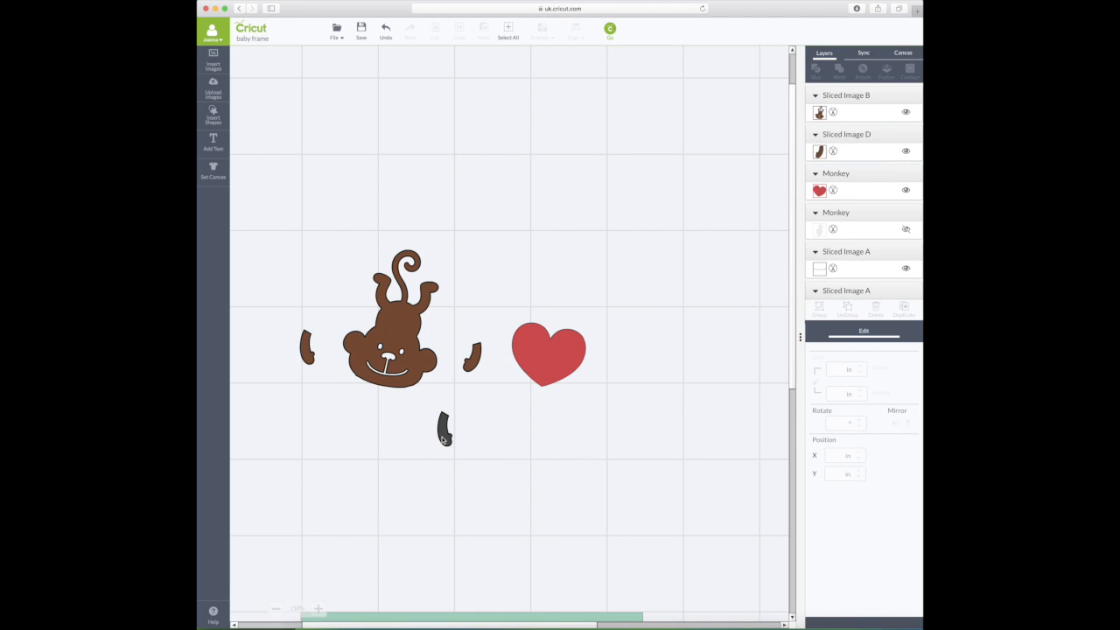
pyautogui.click(442, 429)
# - Delete the dark arm scrap and move the monkey, heart and arm pieces down the canvas
pyautogui.press('Delete')
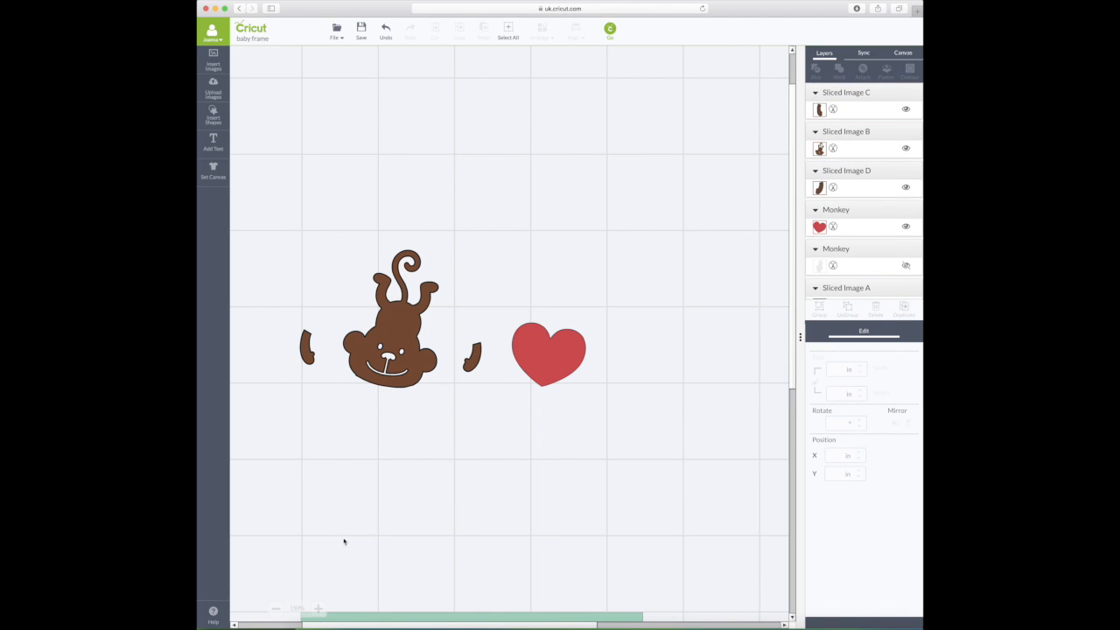
pyautogui.click(276, 608)
pyautogui.scroll(-5, 564, 403)
pyautogui.scroll(-5, 564, 403)
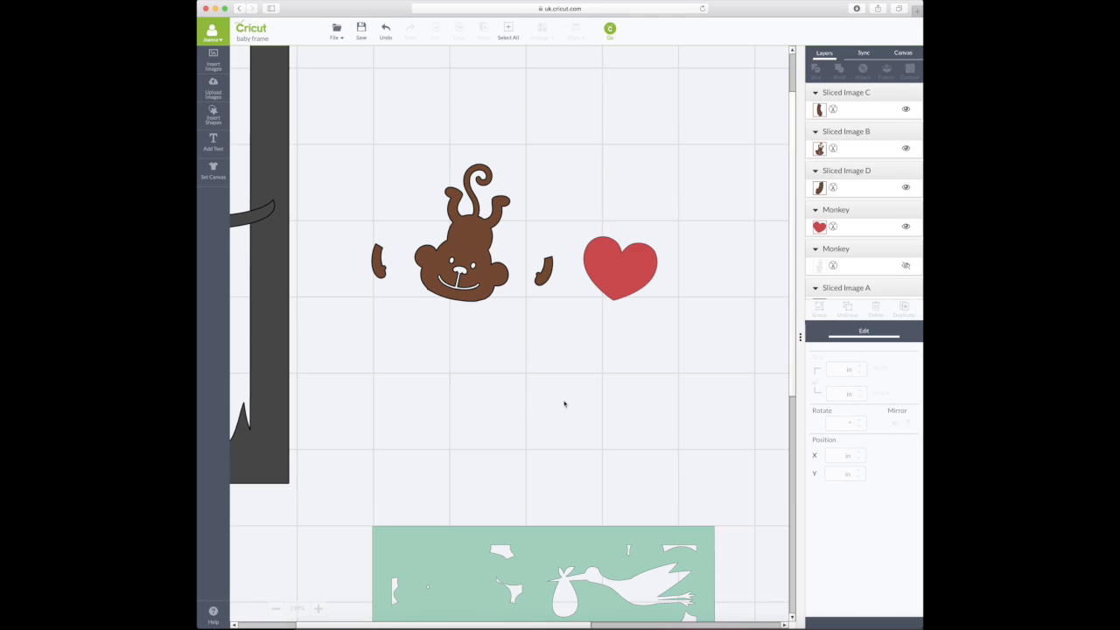
pyautogui.scroll(2, 578, 416)
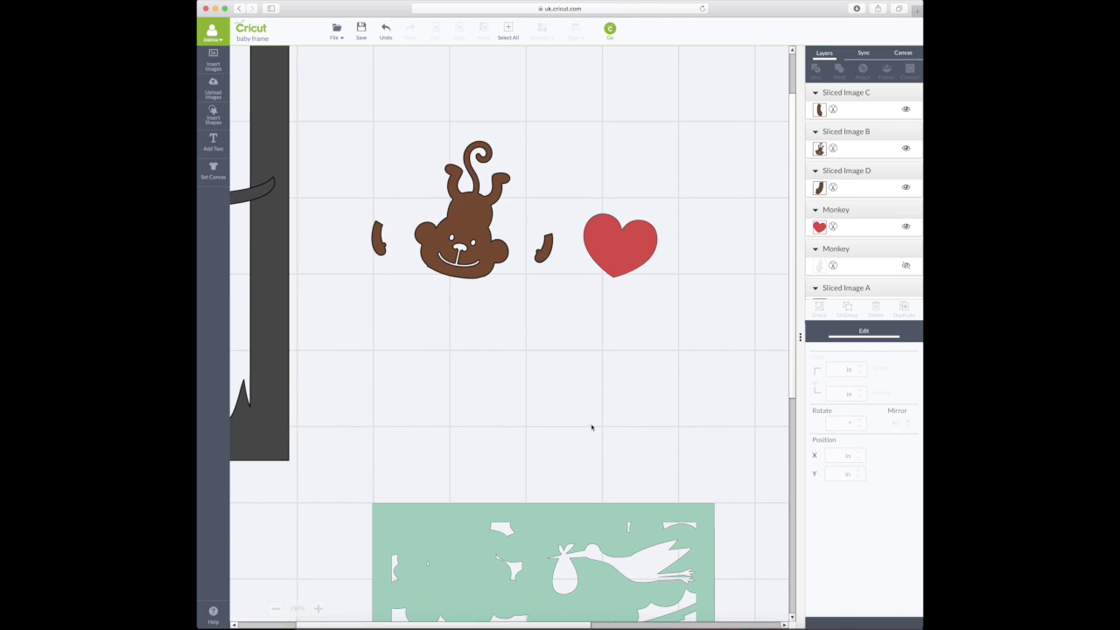
pyautogui.moveTo(492, 278); pyautogui.dragTo(527, 404)
pyautogui.moveTo(612, 254); pyautogui.dragTo(642, 442)
pyautogui.moveTo(543, 249); pyautogui.dragTo(576, 430)
pyautogui.moveTo(379, 240); pyautogui.dragTo(425, 410)
pyautogui.scroll(-2, 617, 315)
pyautogui.scroll(-4, 622, 313)
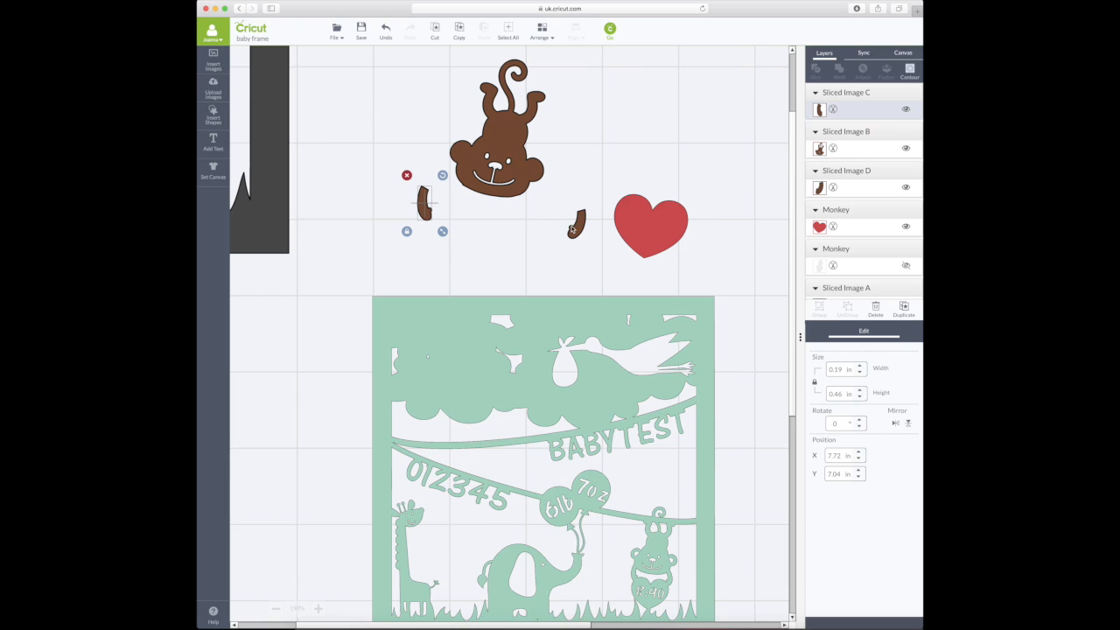
# - Attach both arms to the monkey, rotating the left one 20°, and tuck the heart beneath them at X 8, Y 7.2 in
pyautogui.moveTo(580, 224); pyautogui.dragTo(510, 213)
pyautogui.click(423, 206)
pyautogui.moveTo(443, 175); pyautogui.dragTo(431, 202)
pyautogui.moveTo(423, 206); pyautogui.dragTo(452, 204)
pyautogui.moveTo(659, 215); pyautogui.dragTo(493, 227)
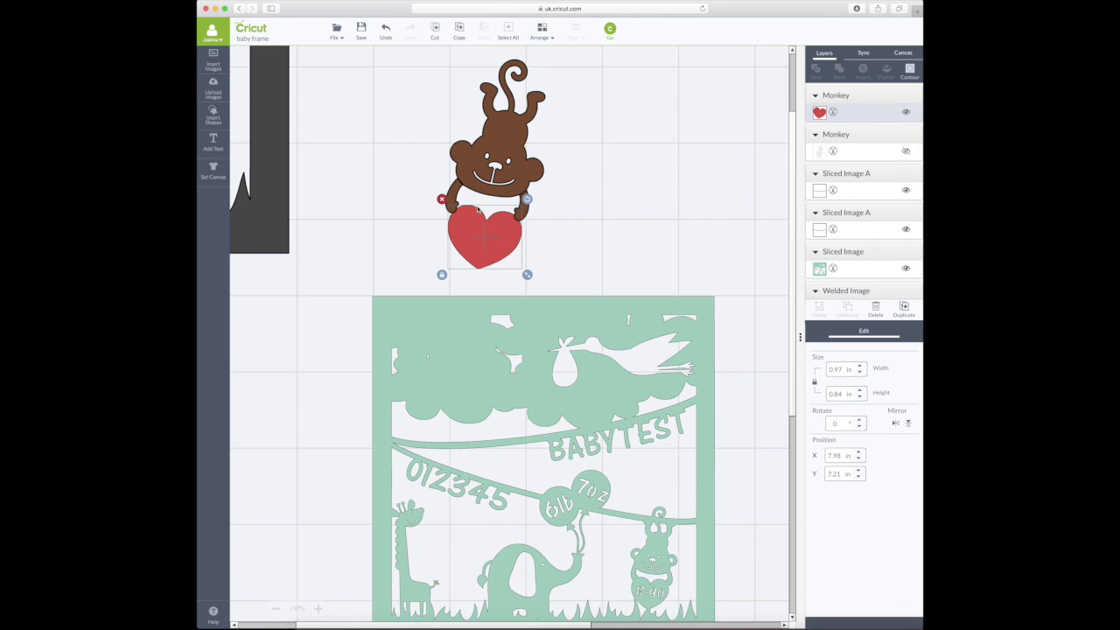
pyautogui.moveTo(454, 190); pyautogui.dragTo(453, 189)
pyautogui.click(499, 237)
pyautogui.moveTo(499, 237); pyautogui.dragTo(501, 236)
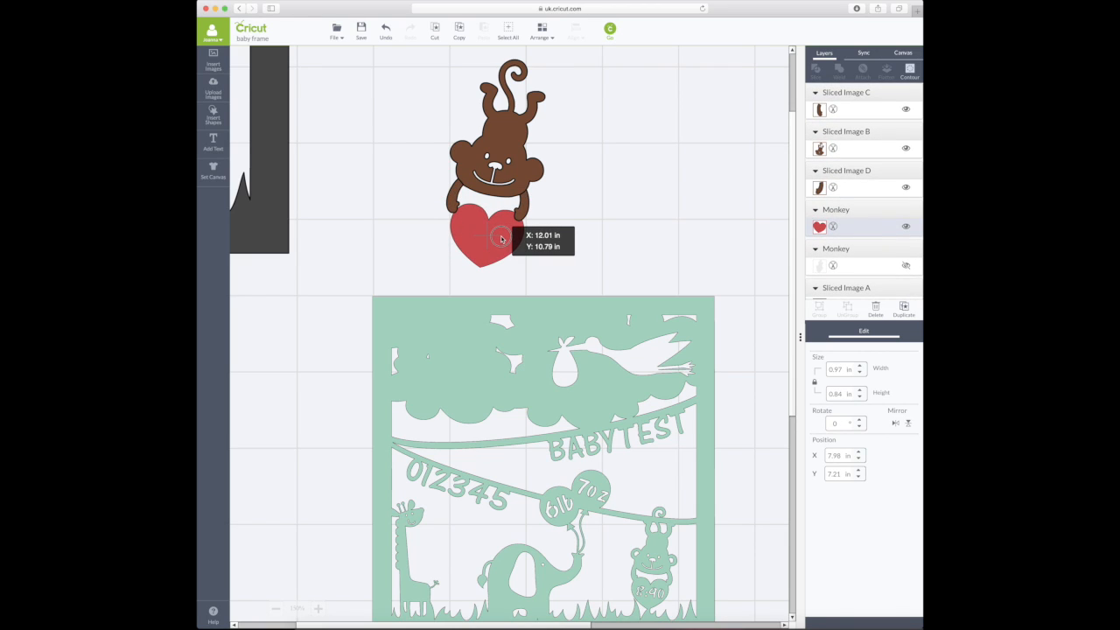
pyautogui.moveTo(502, 240); pyautogui.dragTo(504, 241)
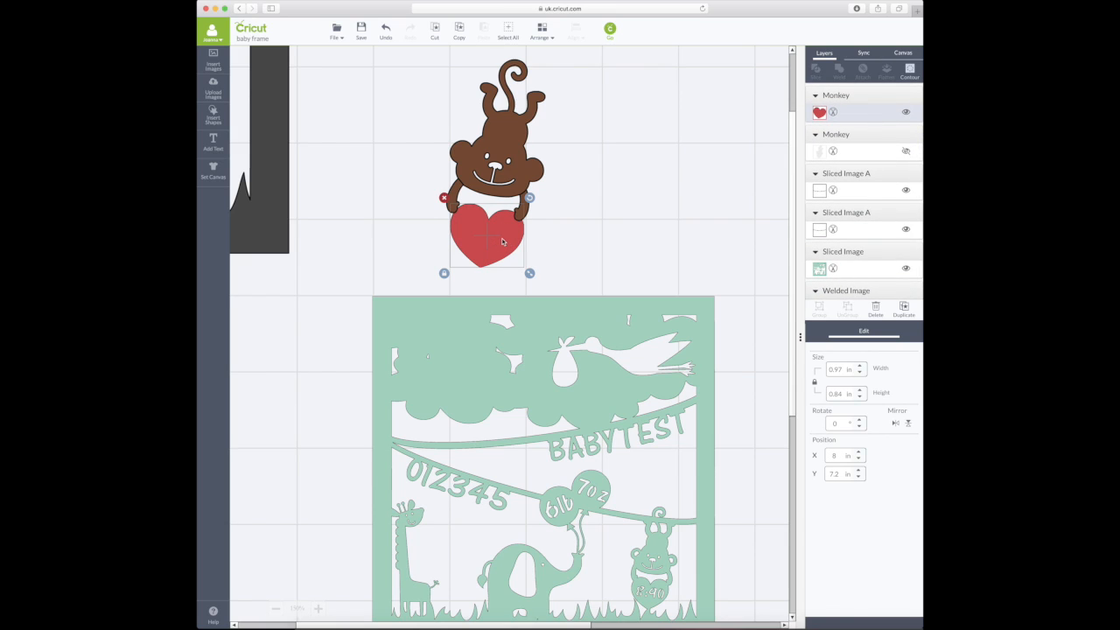
pyautogui.keyDown('shift'); pyautogui.click(456, 192); pyautogui.keyUp('shift')
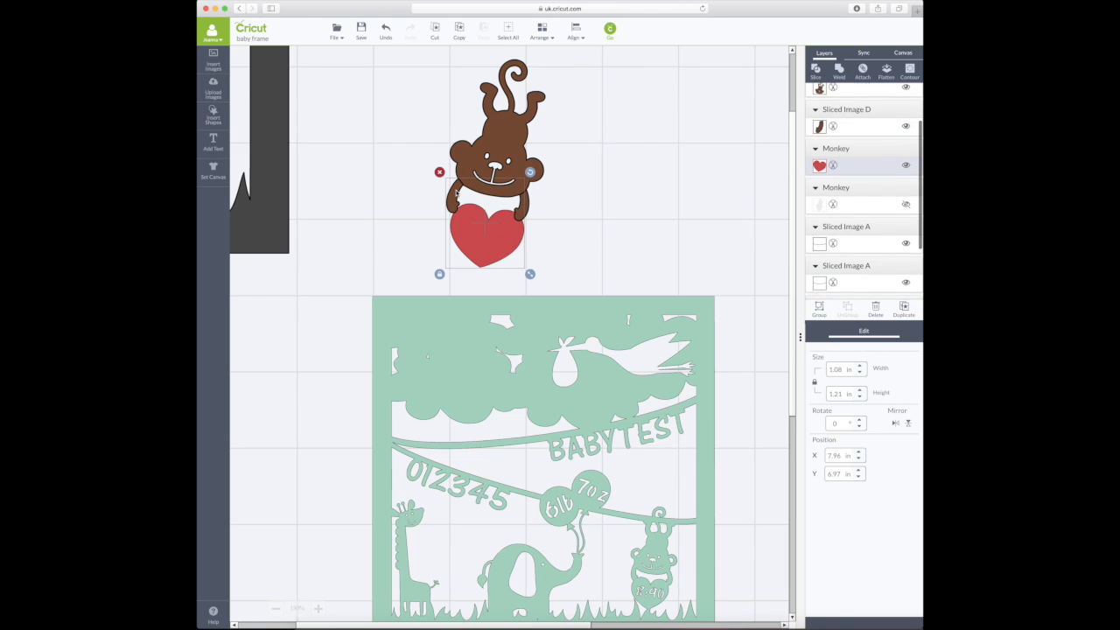
# - Weld the heart, both arms and the monkey body into a single red Welded Image
pyautogui.keyDown('shift'); pyautogui.click(529, 205); pyautogui.keyUp('shift')
pyautogui.keyDown('shift'); pyautogui.click(508, 153); pyautogui.keyUp('shift')
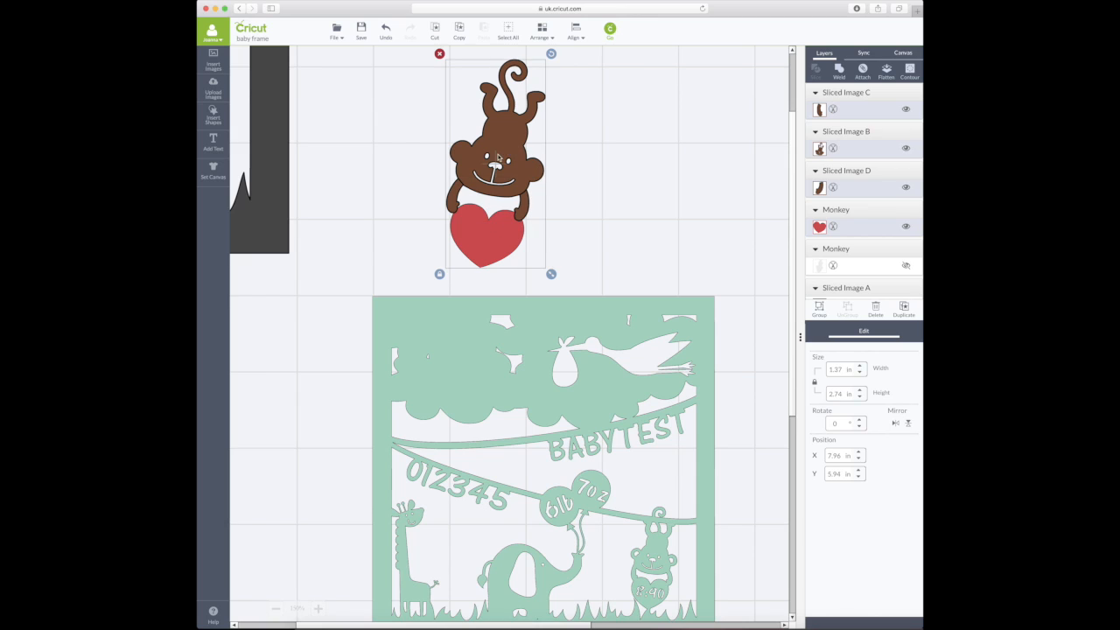
pyautogui.click(555, 189)
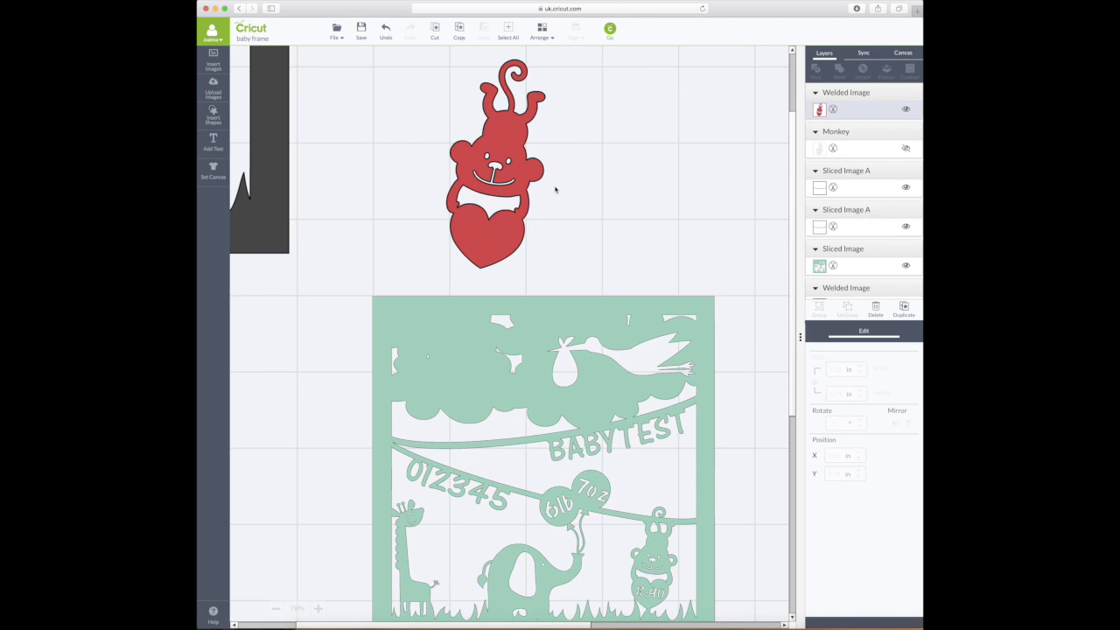
pyautogui.click(276, 609)
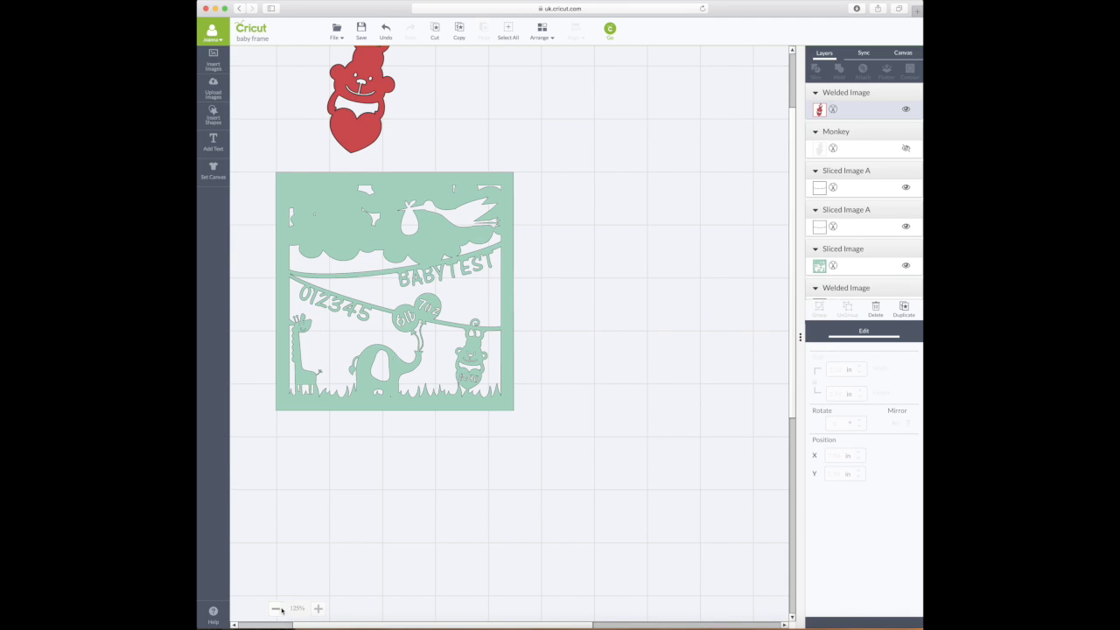
pyautogui.click(276, 609)
pyautogui.hscroll(-5, 394, 525)
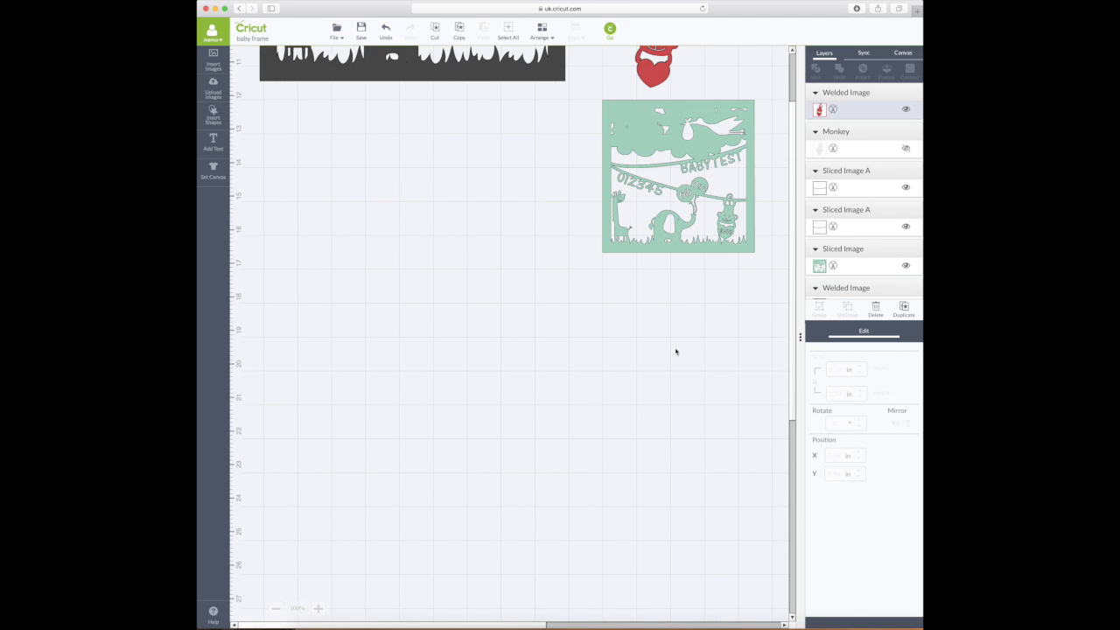
pyautogui.scroll(8, 753, 254)
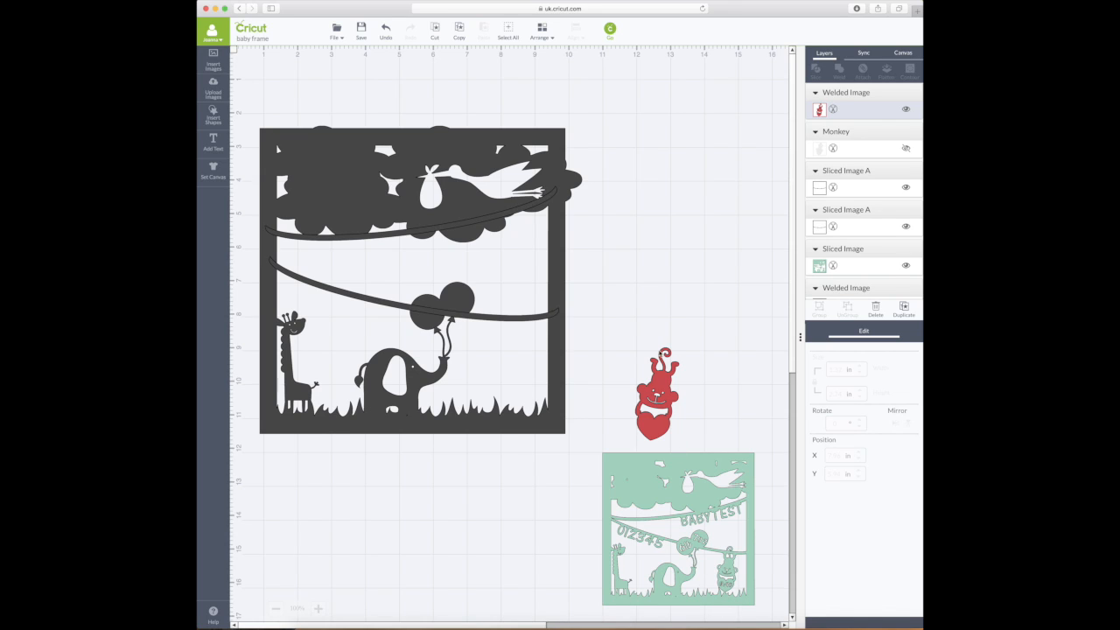
# - Position the red monkey on the lower balloon string, rotate it to 356° and lower it slightly
pyautogui.moveTo(668, 401); pyautogui.dragTo(518, 353)
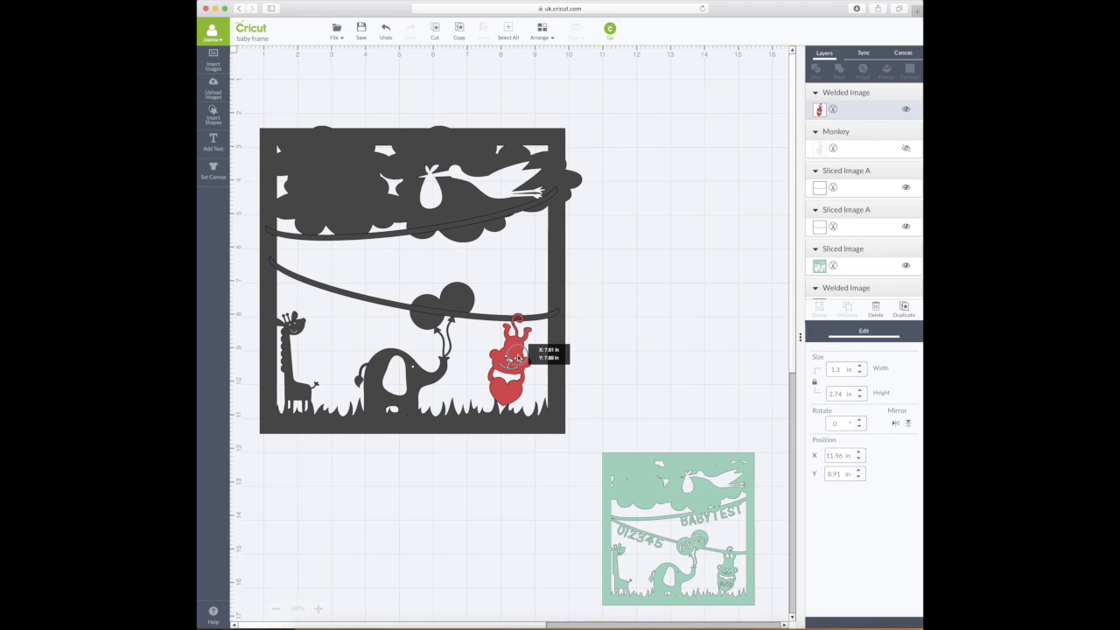
pyautogui.moveTo(517, 357); pyautogui.dragTo(518, 357)
pyautogui.moveTo(518, 357); pyautogui.dragTo(517, 358)
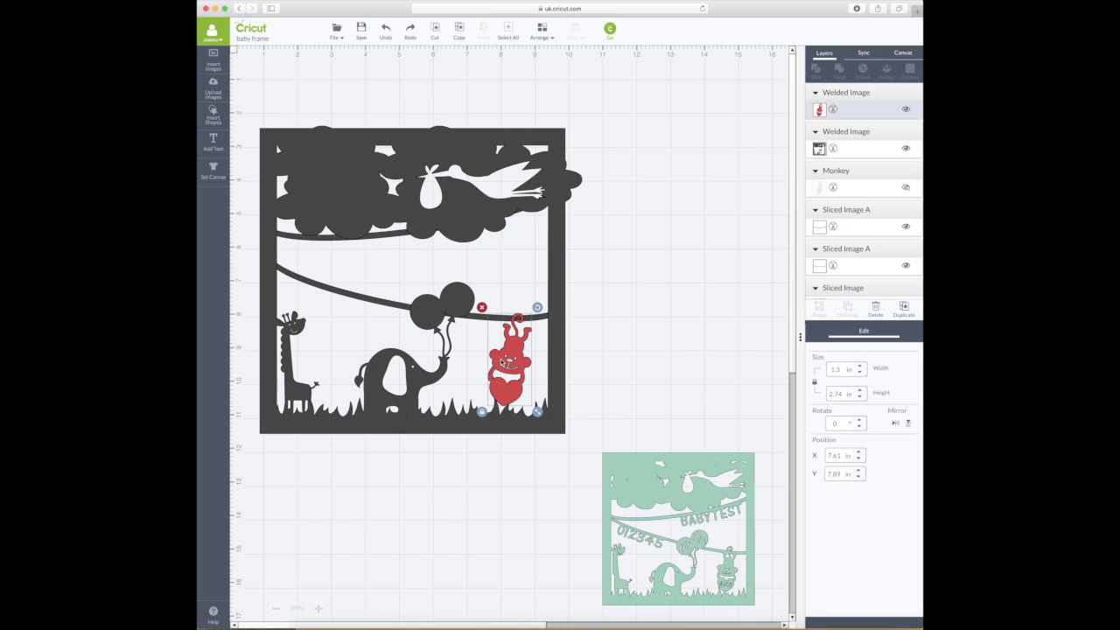
pyautogui.click(840, 423)
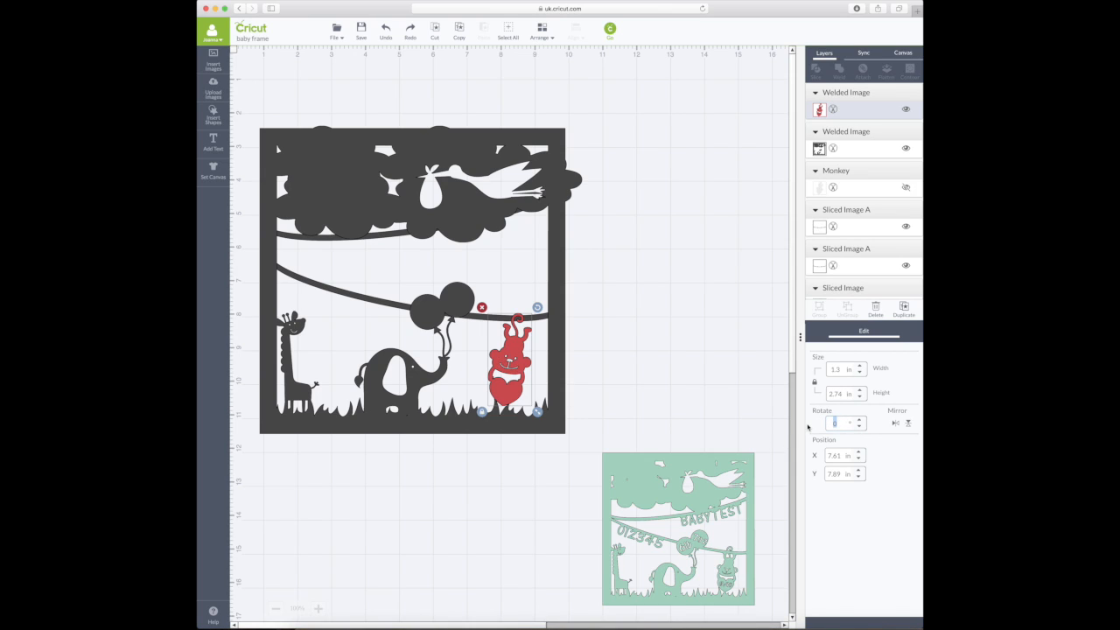
pyautogui.write('356')
pyautogui.press('Return')
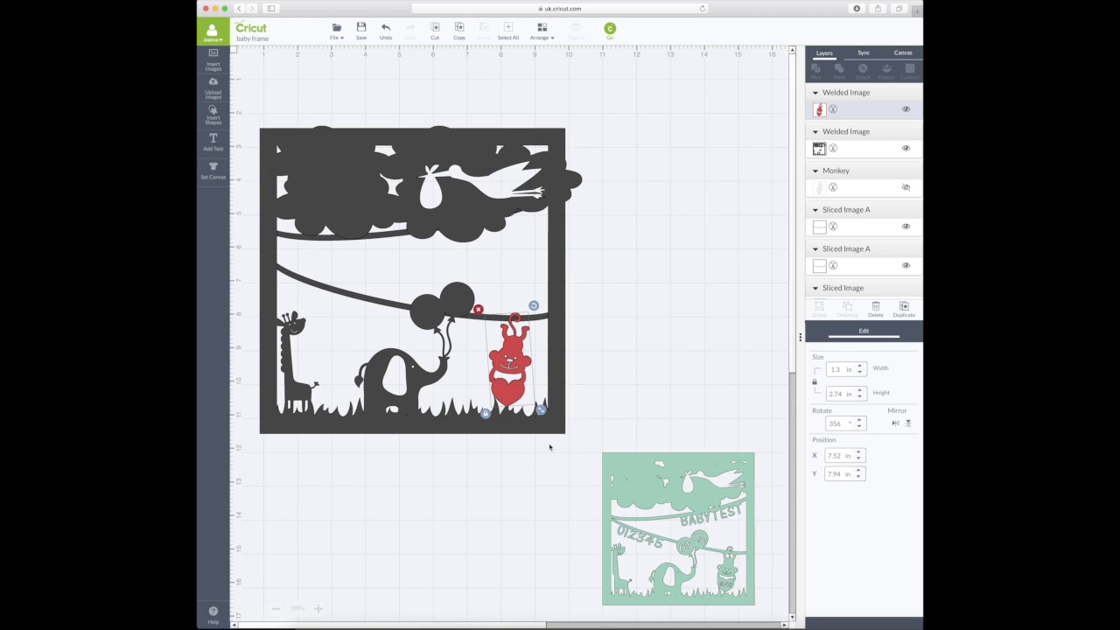
pyautogui.click(619, 368)
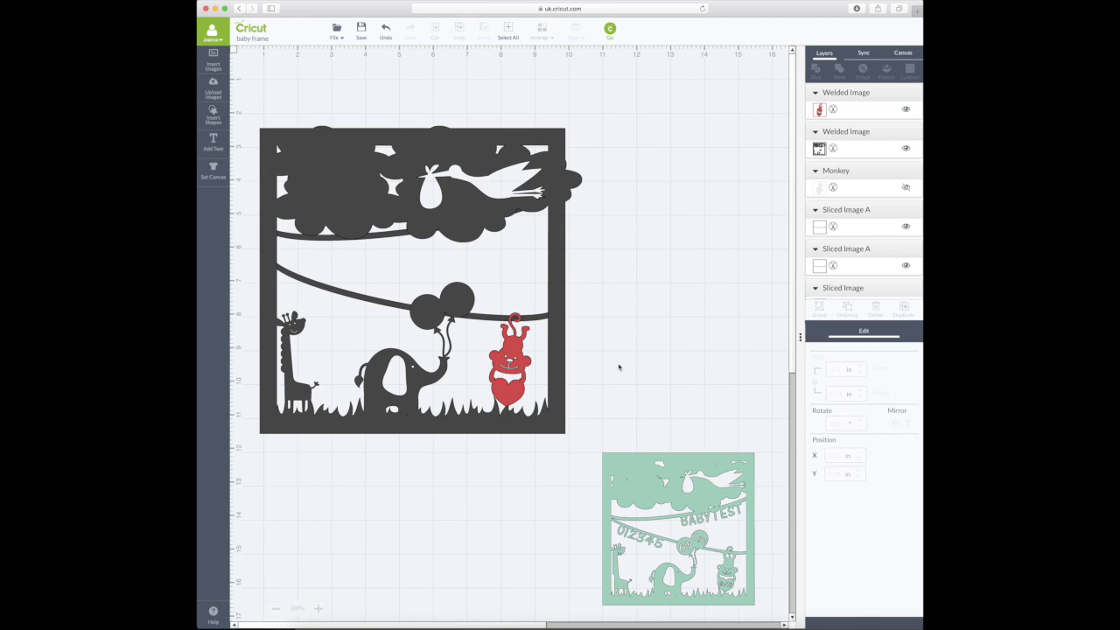
pyautogui.click(521, 372)
pyautogui.moveTo(520, 372); pyautogui.dragTo(518, 376)
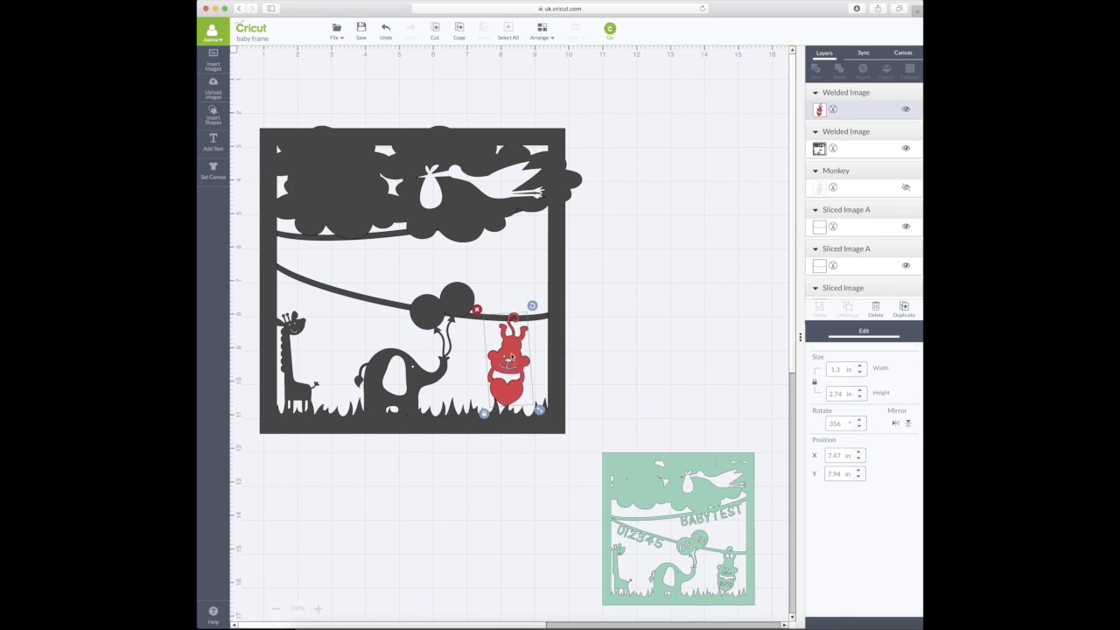
pyautogui.click(538, 320)
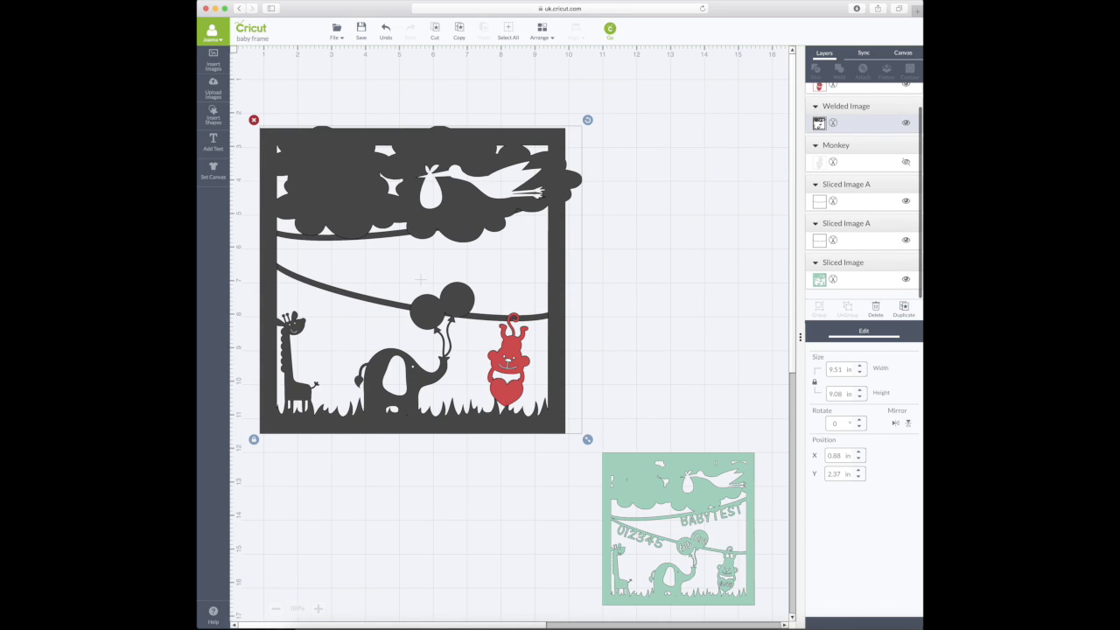
# - Send the black frame to the back with Arrange > Move to Back
pyautogui.click(541, 32)
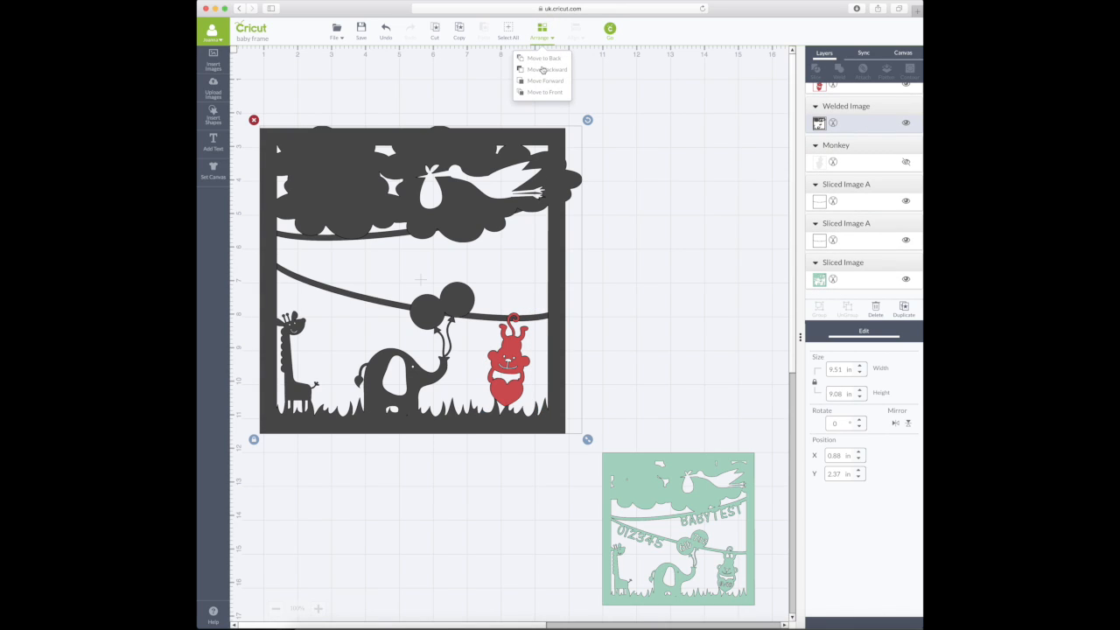
pyautogui.click(542, 58)
pyautogui.moveTo(536, 320); pyautogui.dragTo(535, 322)
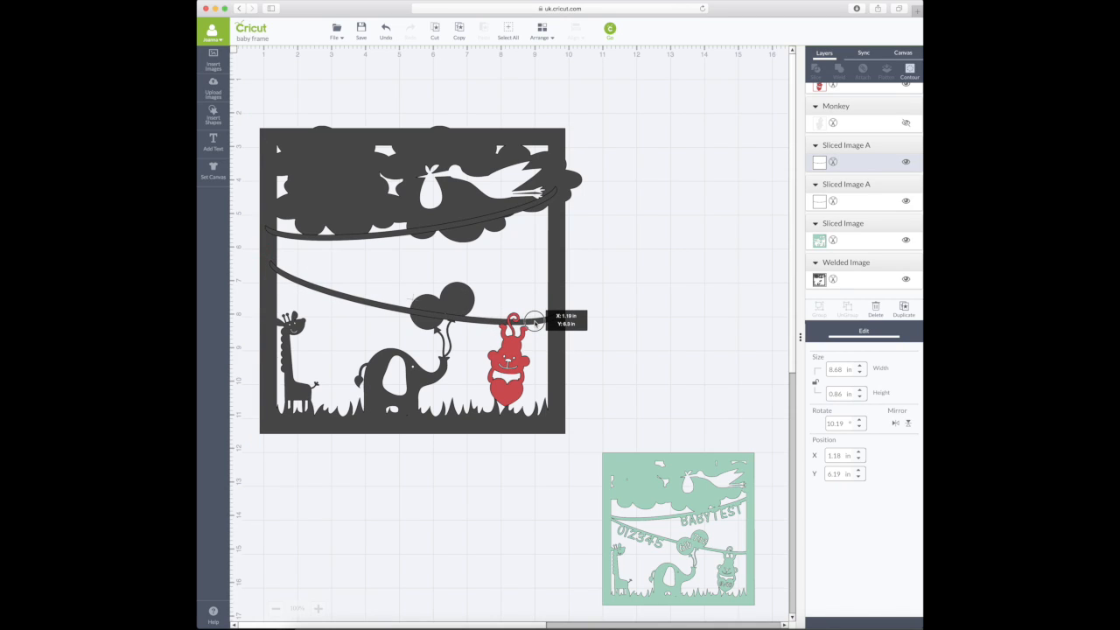
pyautogui.moveTo(535, 322); pyautogui.dragTo(534, 327)
# - Reduce the lower string's height to 0.56 in, after first trying 0.66 in
pyautogui.click(839, 395)
pyautogui.press('BackSpace')
pyautogui.write('6')
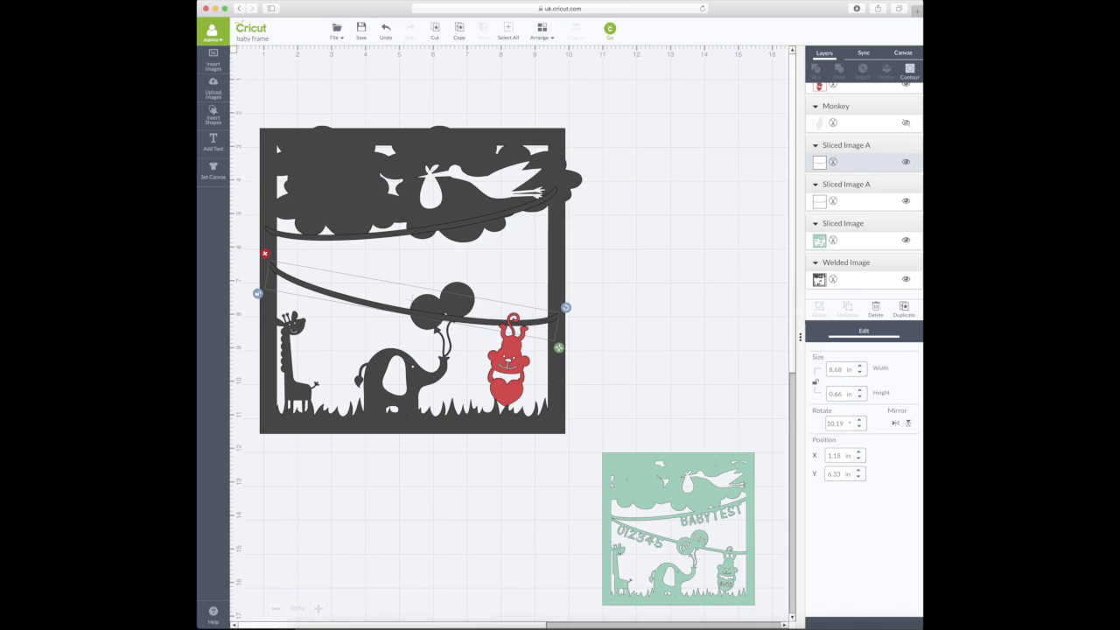
pyautogui.press('Return')
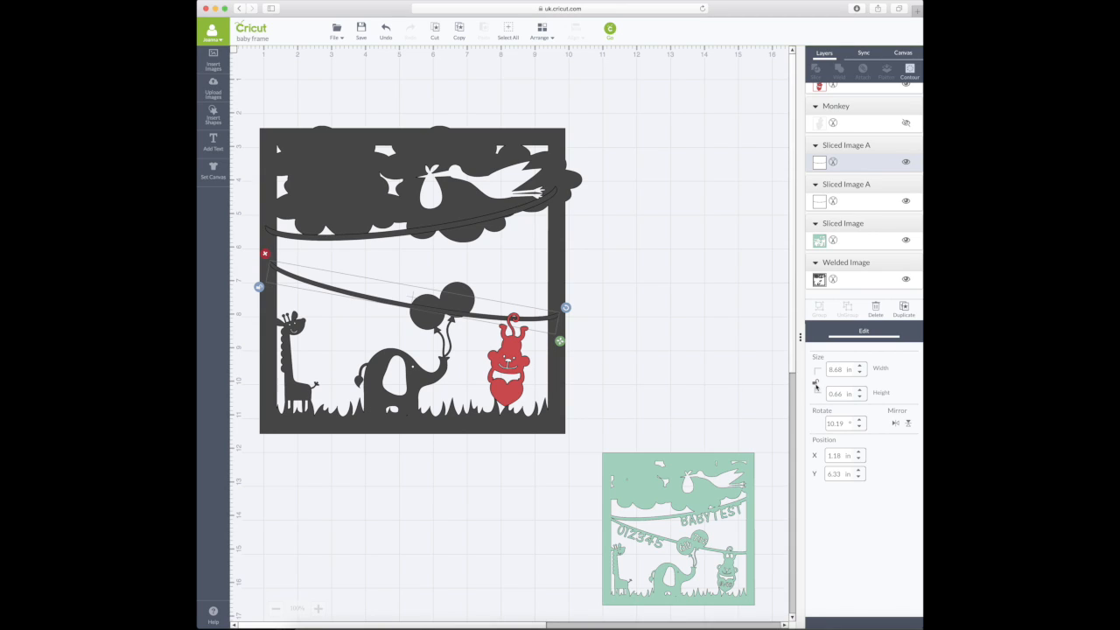
pyautogui.moveTo(531, 319); pyautogui.dragTo(530, 326)
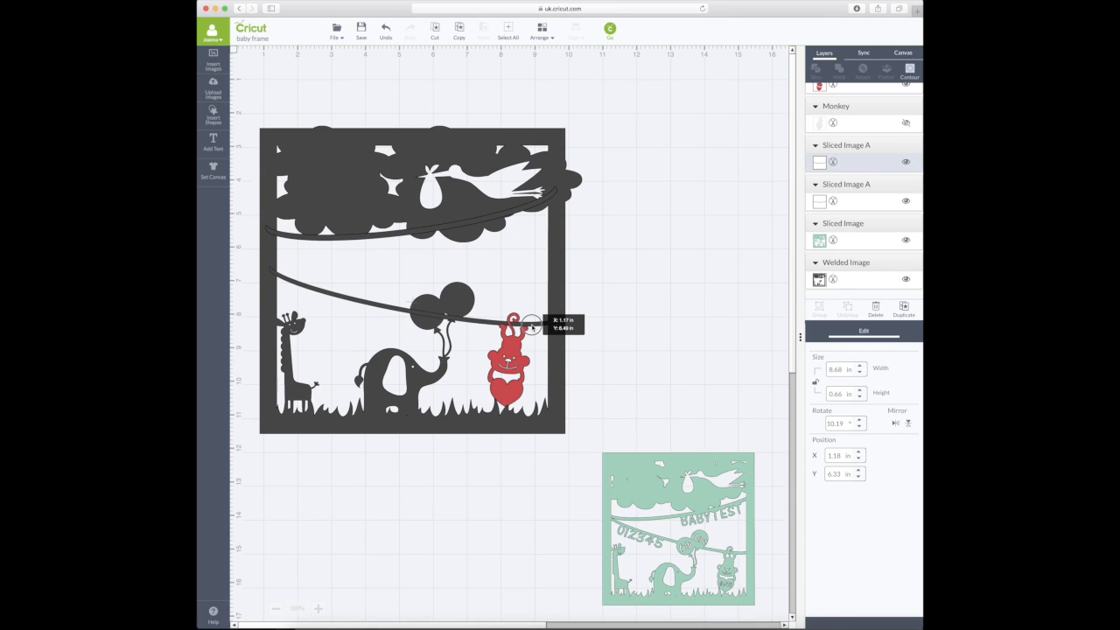
pyautogui.moveTo(531, 326); pyautogui.dragTo(531, 326)
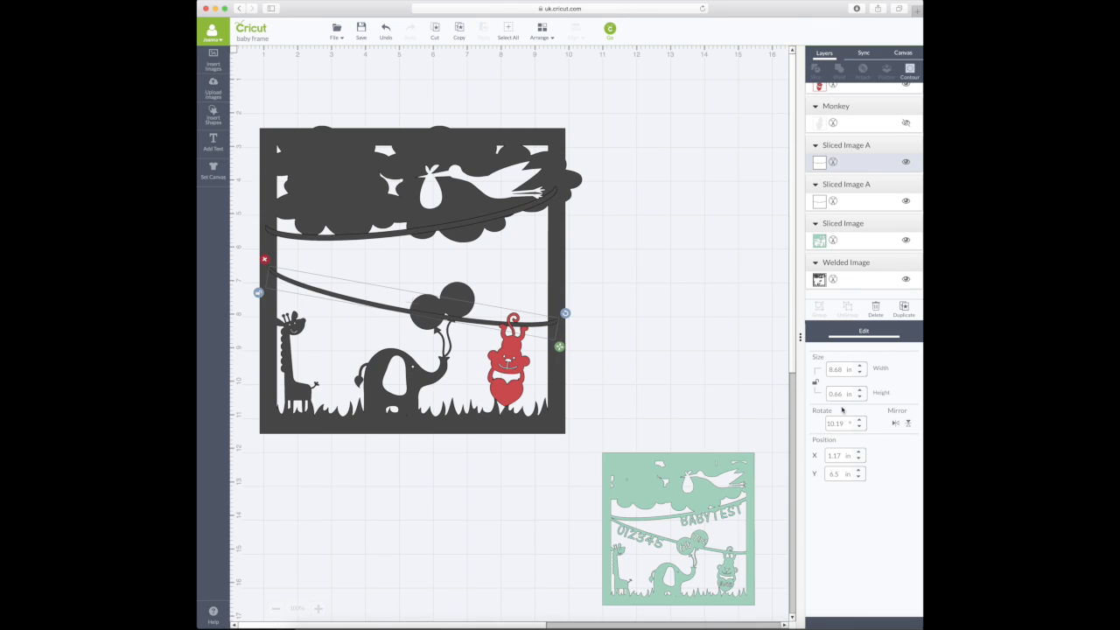
pyautogui.doubleClick(839, 394)
pyautogui.write('0.56')
pyautogui.press('Return')
# - Rotate the lower string to 13.25° and move it to X 1.23, Y 6.16 in, meeting the monkey's grip
pyautogui.moveTo(540, 322); pyautogui.dragTo(540, 323)
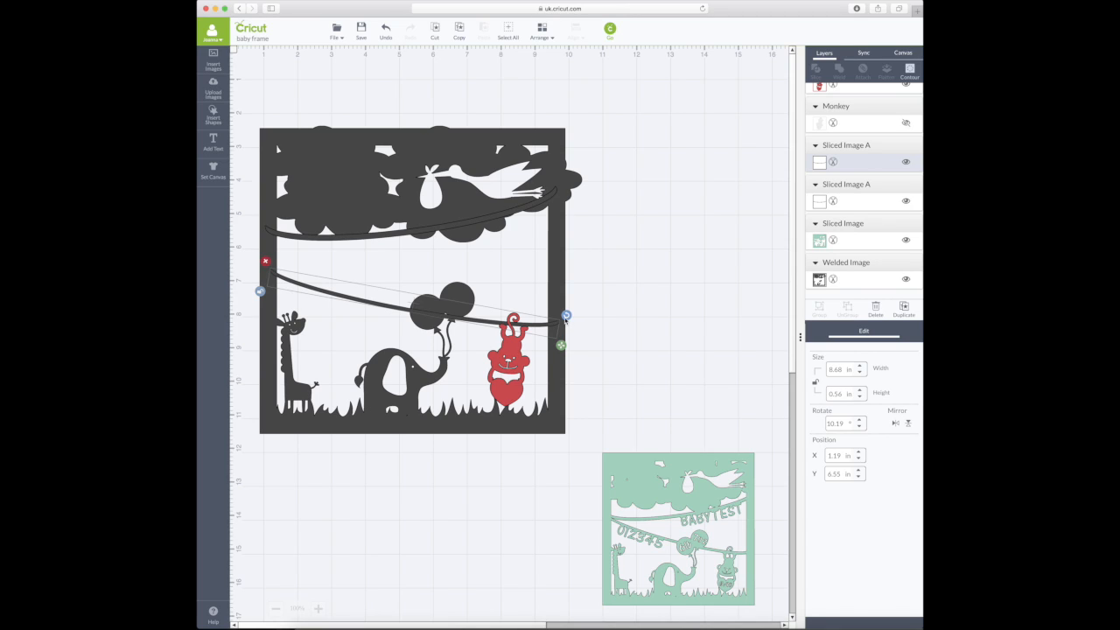
pyautogui.moveTo(566, 316); pyautogui.dragTo(547, 327)
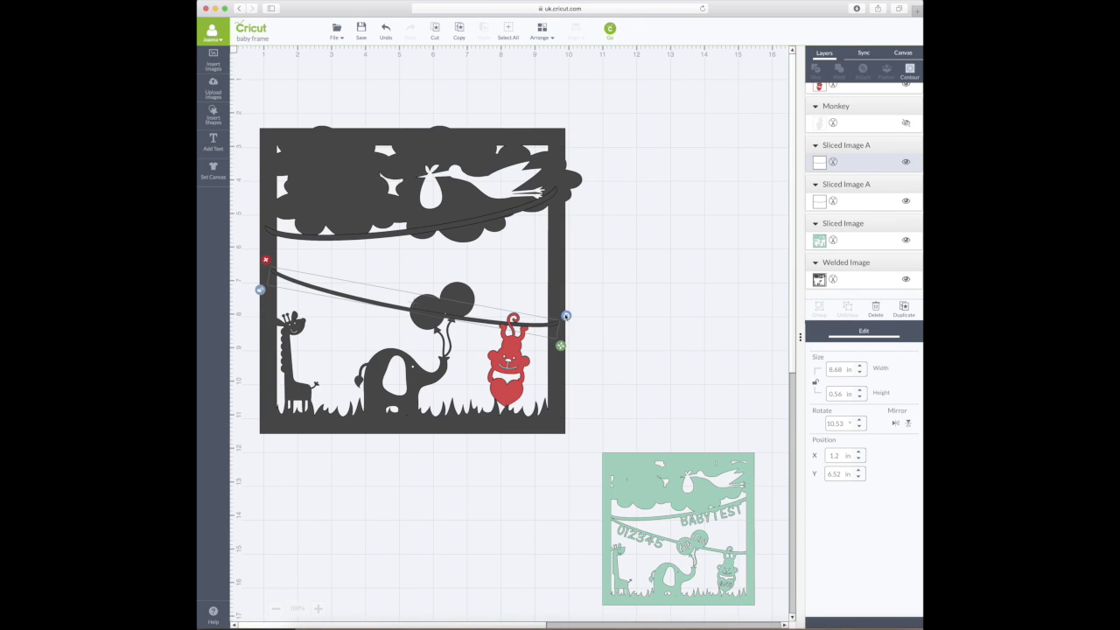
pyautogui.moveTo(566, 315); pyautogui.dragTo(543, 324)
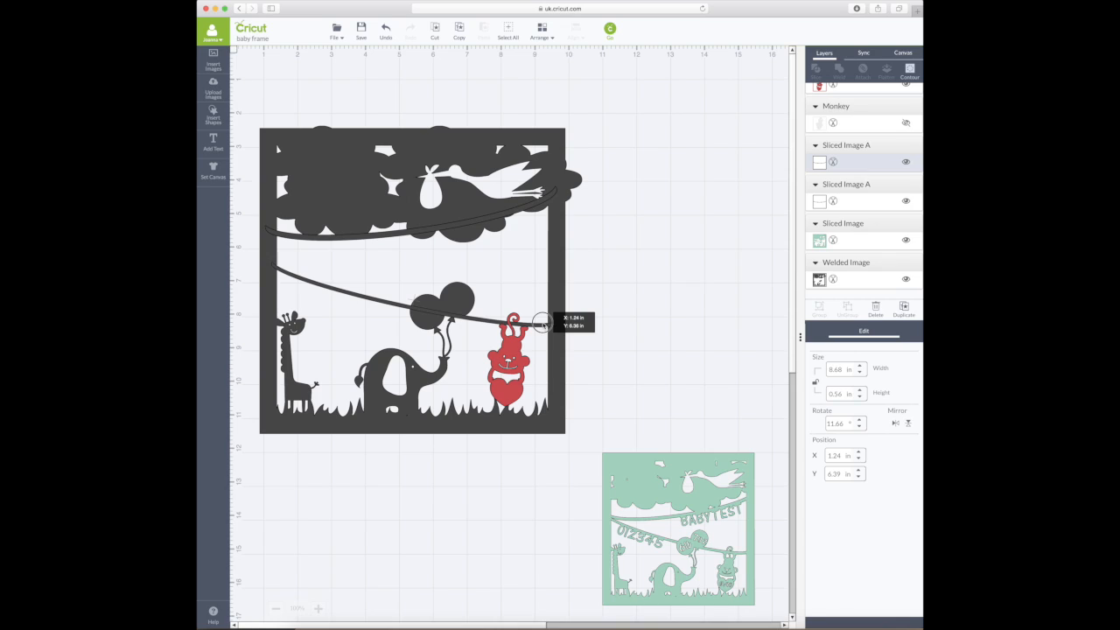
pyautogui.moveTo(543, 324); pyautogui.dragTo(545, 323)
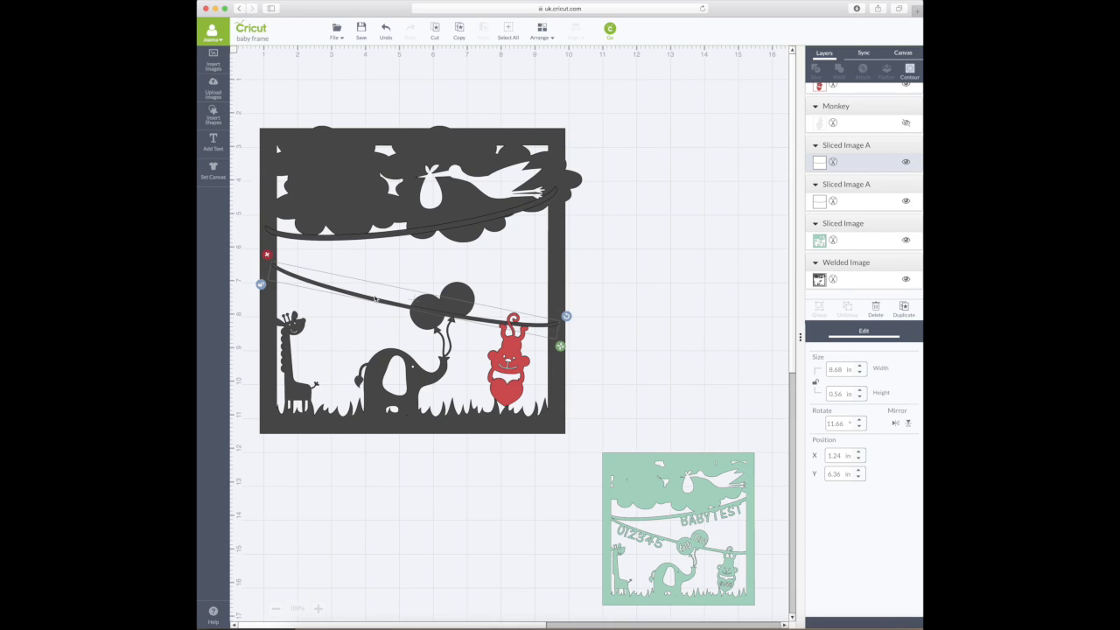
pyautogui.moveTo(320, 285); pyautogui.dragTo(316, 286)
pyautogui.moveTo(566, 316); pyautogui.dragTo(539, 326)
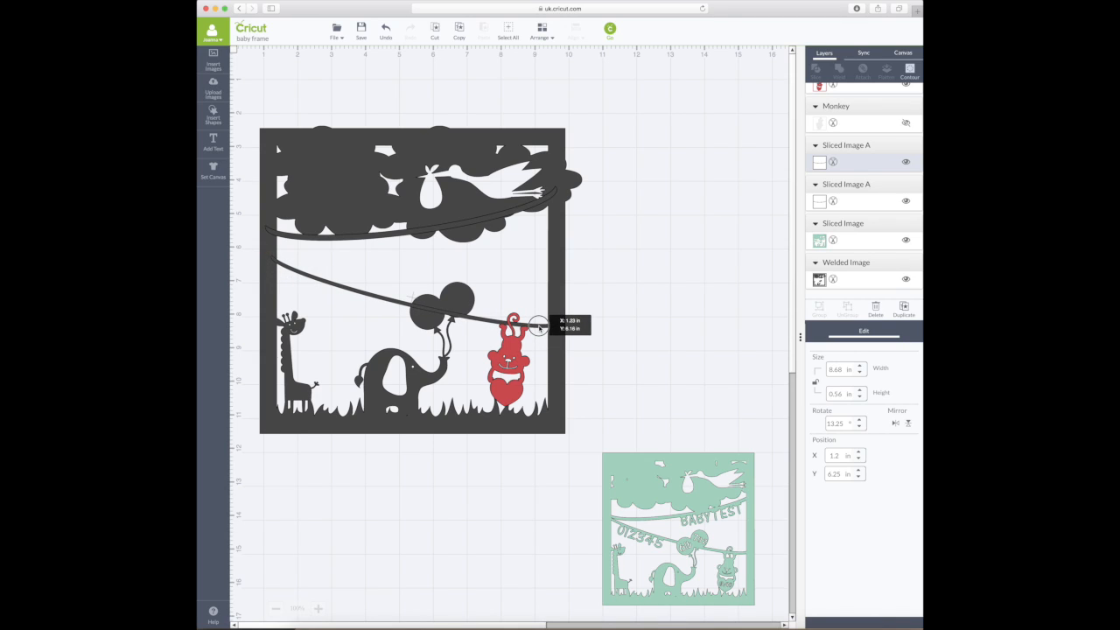
pyautogui.moveTo(540, 326); pyautogui.dragTo(541, 329)
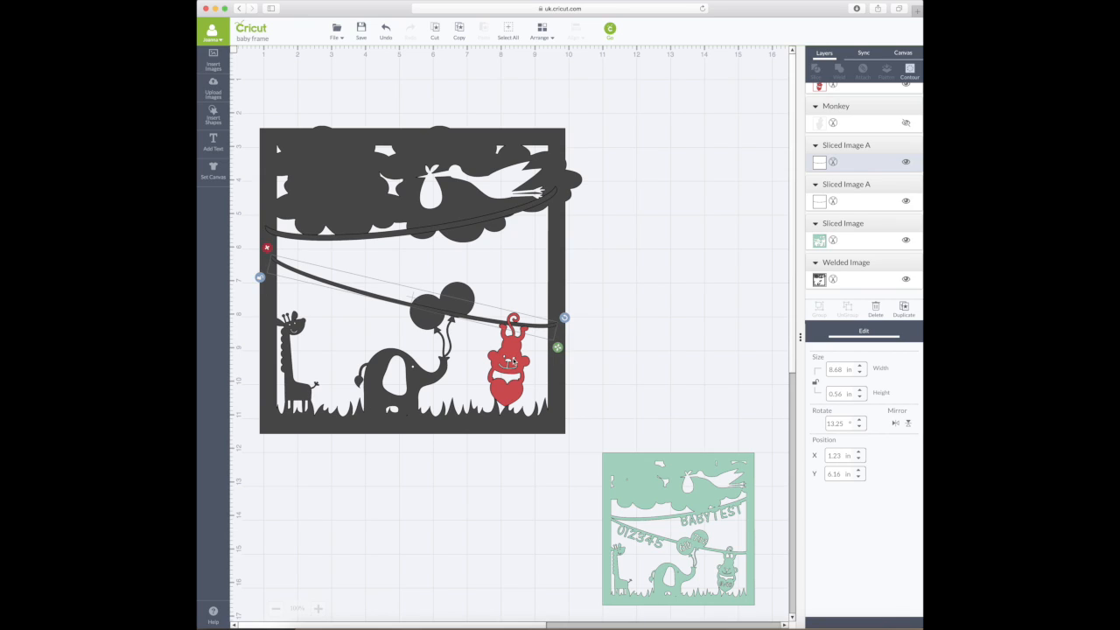
pyautogui.click(501, 216)
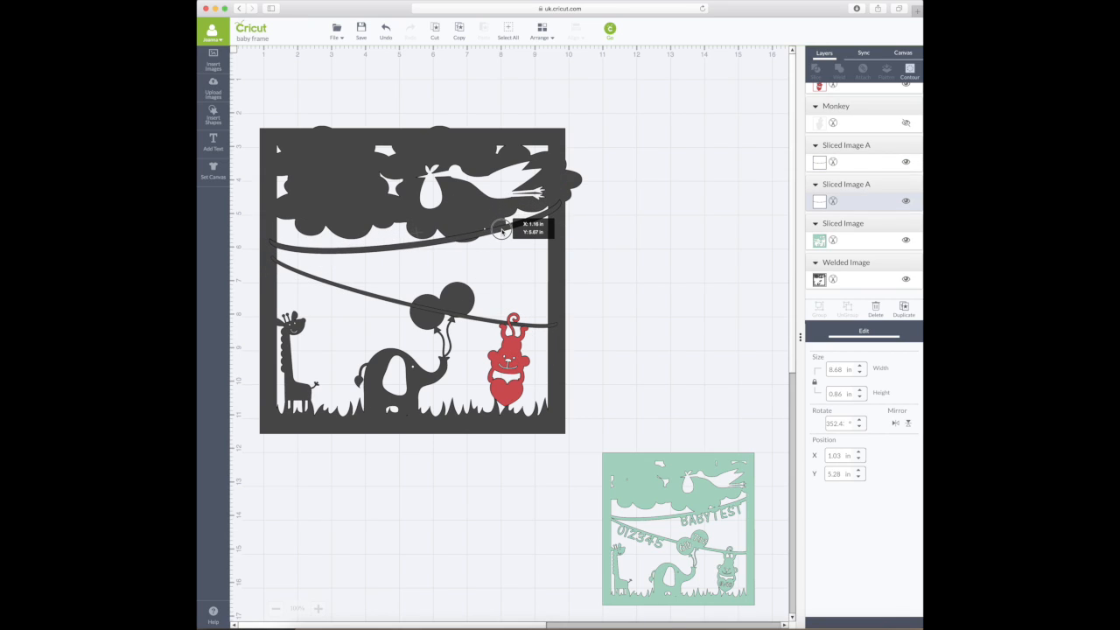
# - Try a 0.56 in height on the upper string, then undo the resize and move
pyautogui.click(838, 395)
pyautogui.press('BackSpace')
pyautogui.write('5')
pyautogui.press('Return')
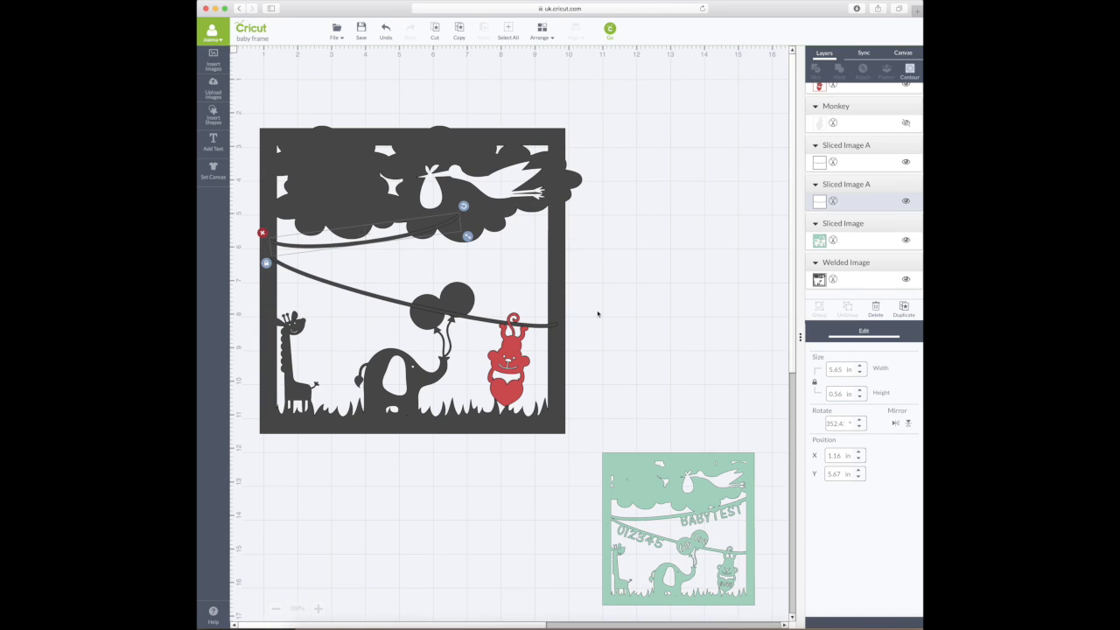
pyautogui.moveTo(393, 242); pyautogui.dragTo(424, 266)
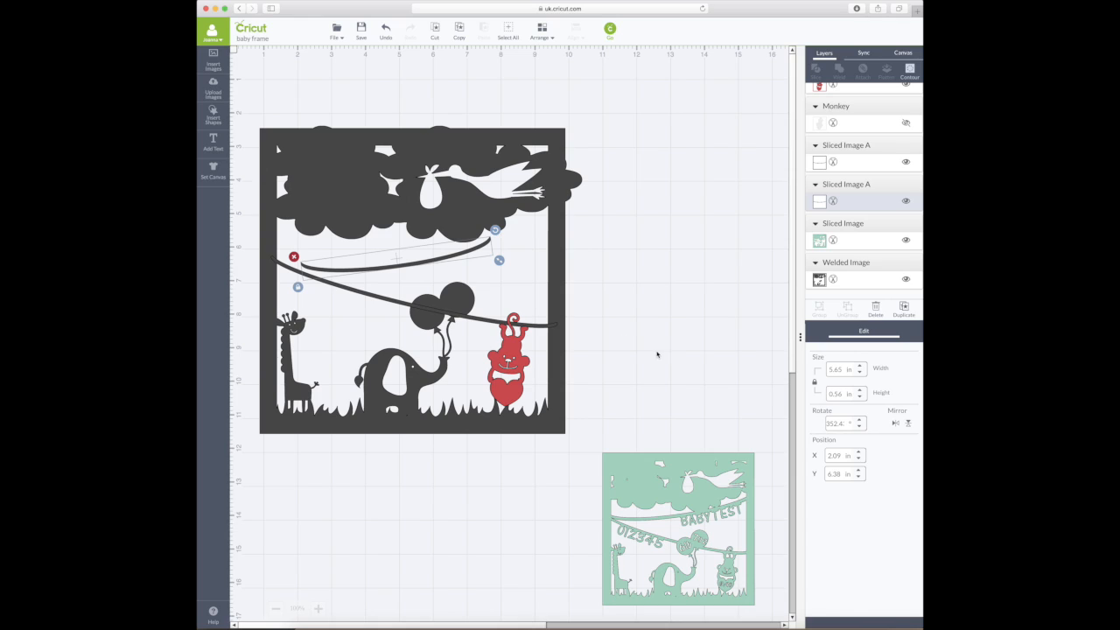
pyautogui.click(386, 32)
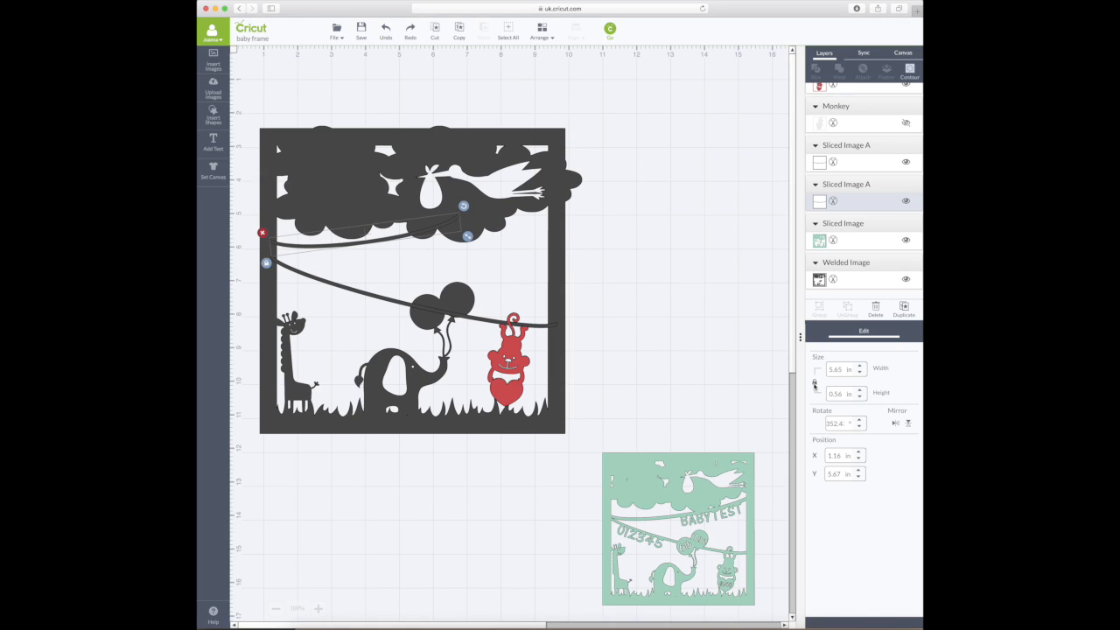
pyautogui.click(386, 32)
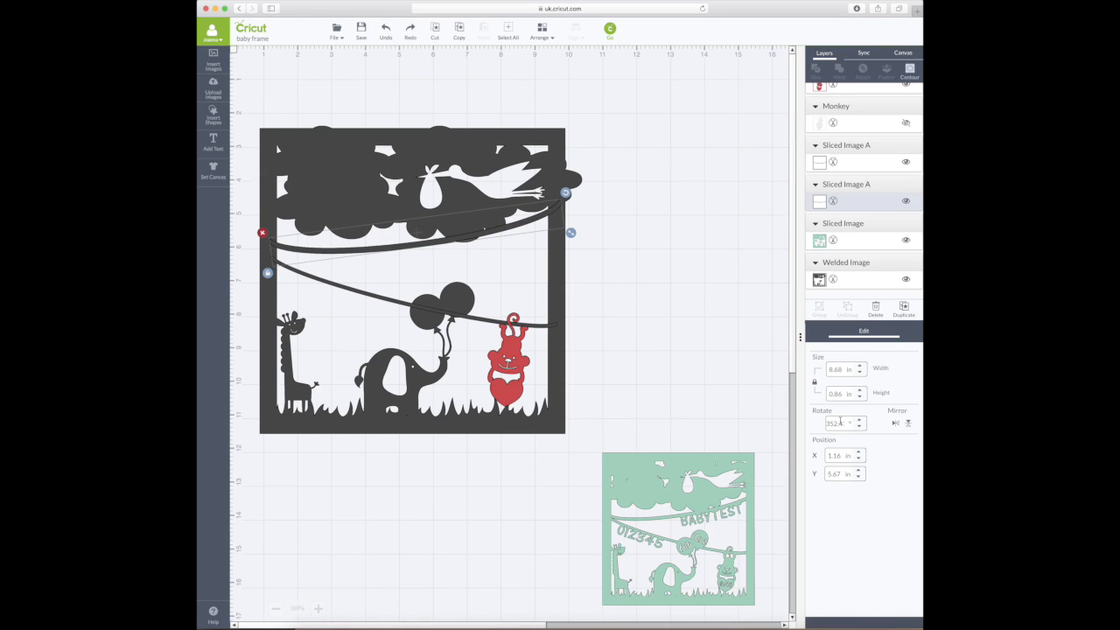
# - With proportions unlocked, set the upper string to 0.56 in high and lower it to X 1.14, Y 6.11 in
pyautogui.click(815, 383)
pyautogui.doubleClick(843, 393)
pyautogui.write('0.56')
pyautogui.press('Return')
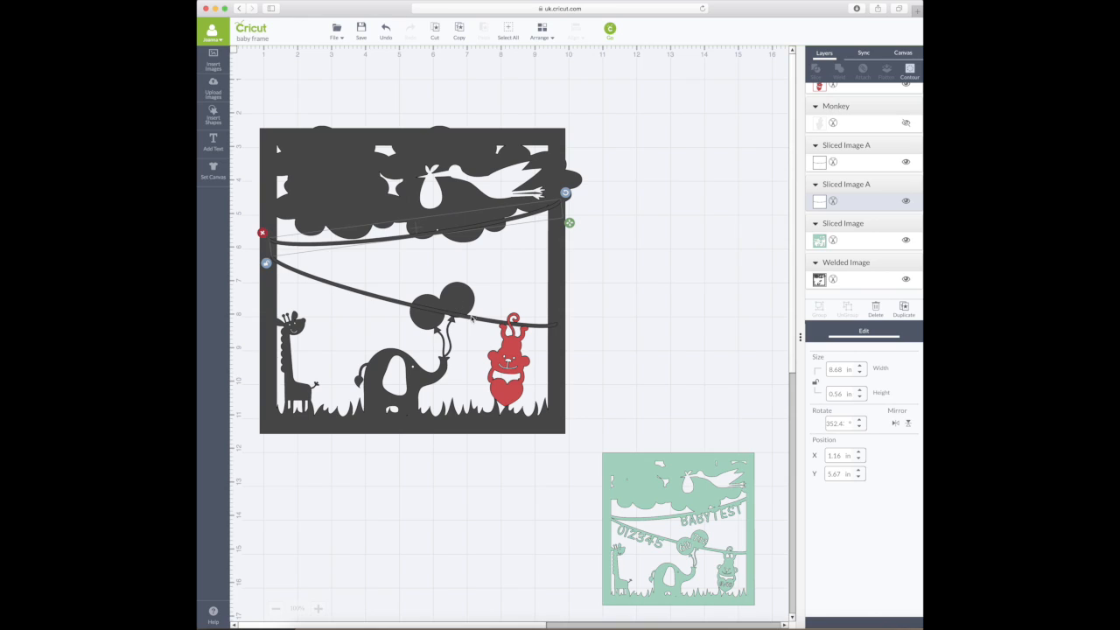
pyautogui.moveTo(484, 231); pyautogui.dragTo(485, 242)
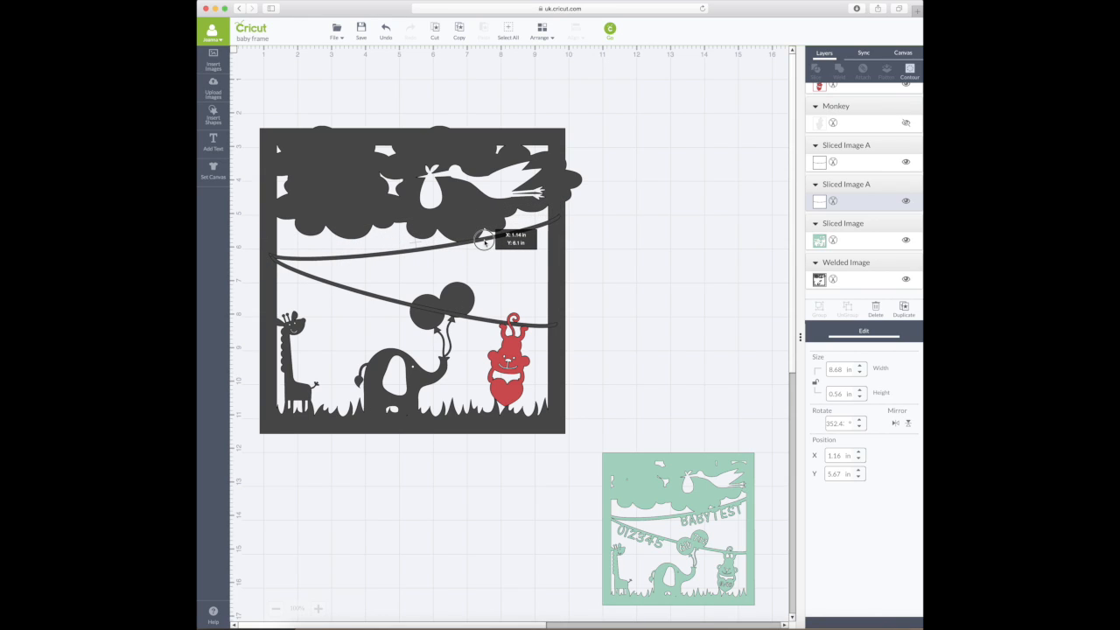
pyautogui.moveTo(484, 241); pyautogui.dragTo(486, 244)
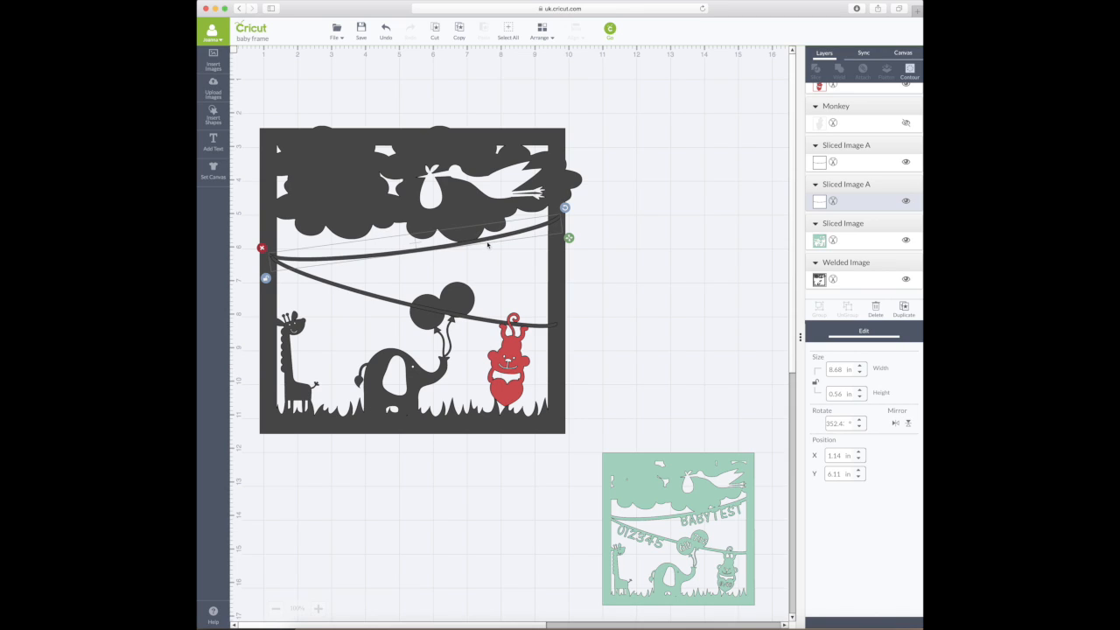
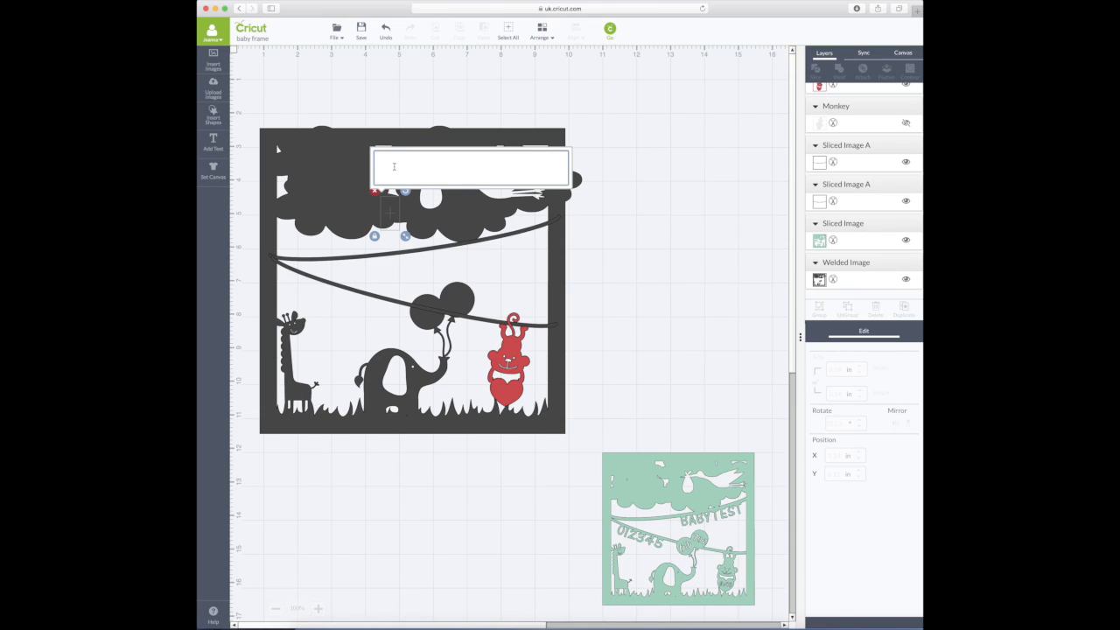
# - Type the baby's name as ROSIE in capital letters
pyautogui.write('Ros')
pyautogui.press('BackSpace')
pyautogui.press('BackSpace')
pyautogui.press('BackSpace')
pyautogui.write('os')
pyautogui.press('BackSpace')
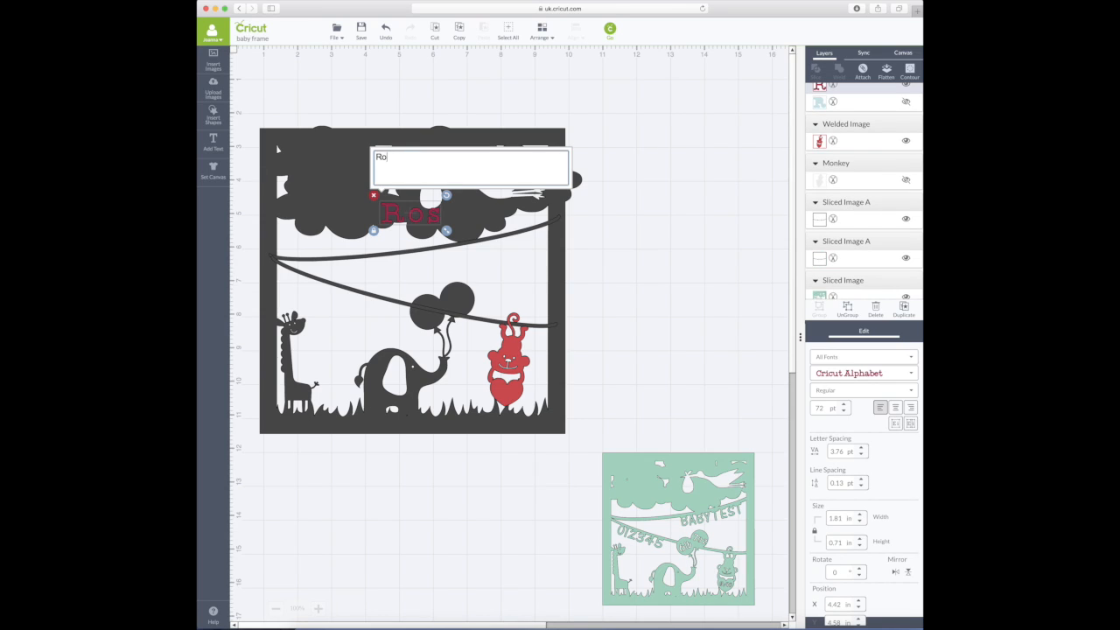
pyautogui.write('sie')
pyautogui.press('BackSpace')
pyautogui.press('BackSpace')
pyautogui.press('BackSpace')
pyautogui.press('BackSpace')
pyautogui.write('OSIE')
# - Set the ROSIE text to the CENA system font
pyautogui.moveTo(410, 160); pyautogui.dragTo(366, 159)
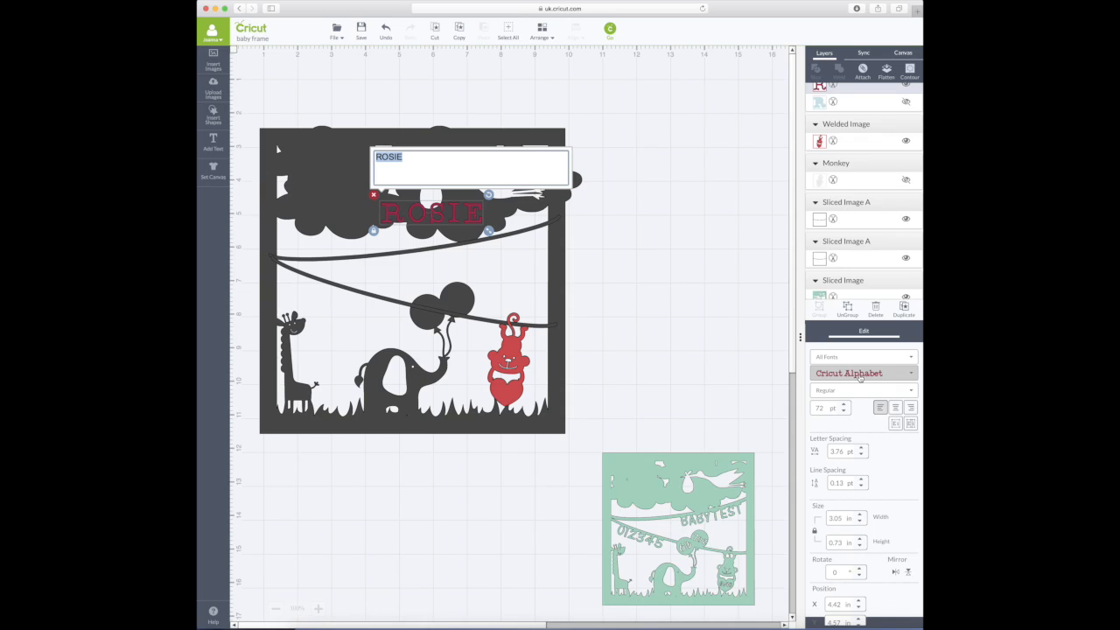
pyautogui.click(859, 357)
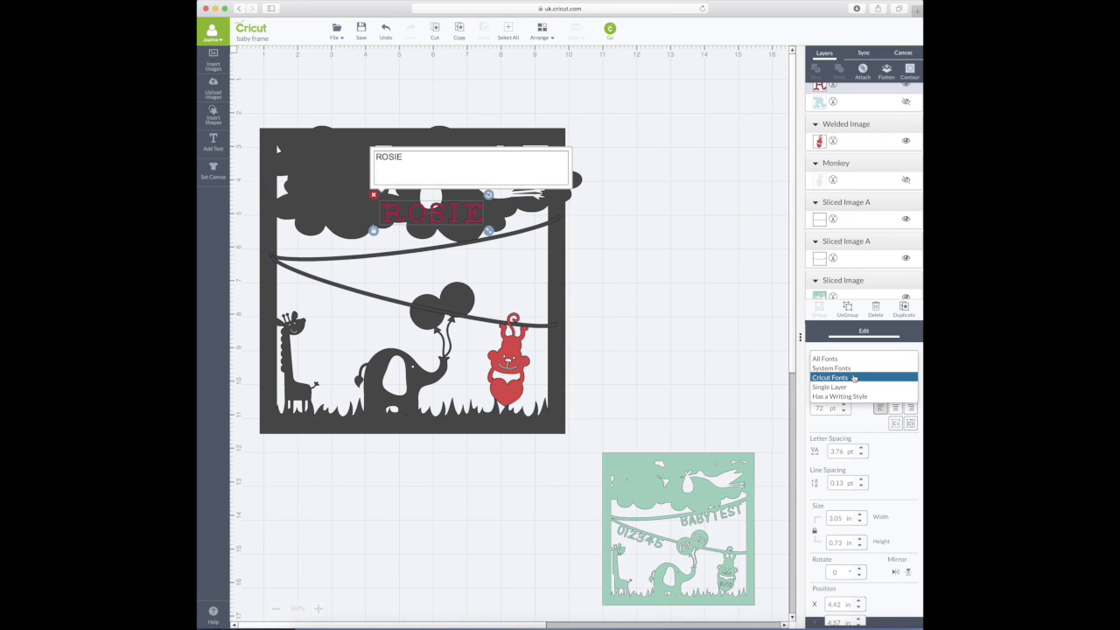
pyautogui.click(854, 368)
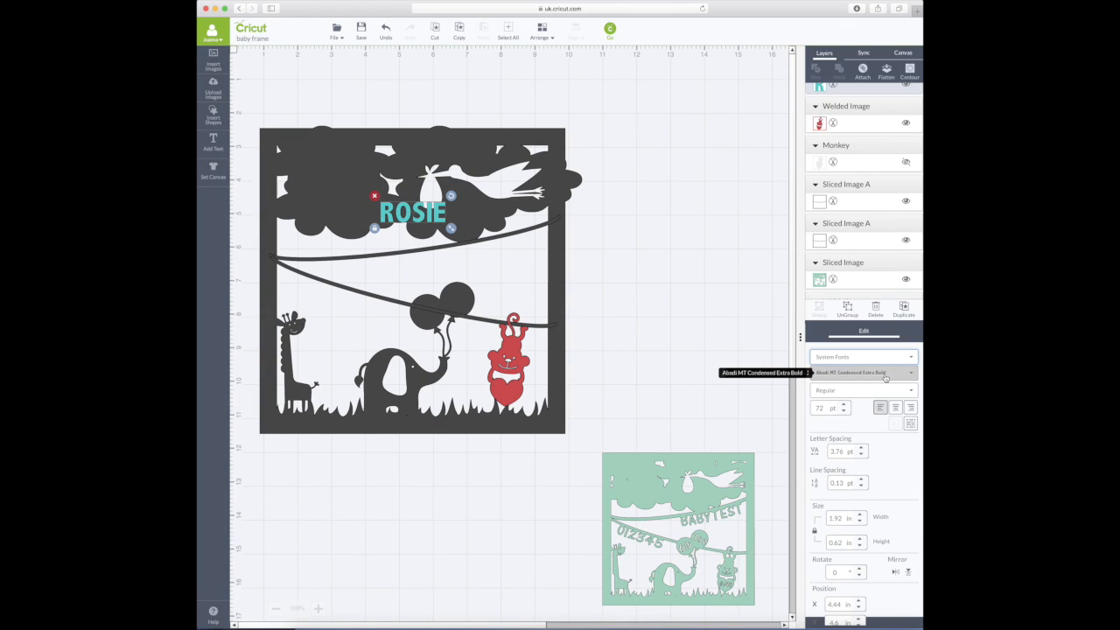
pyautogui.click(885, 377)
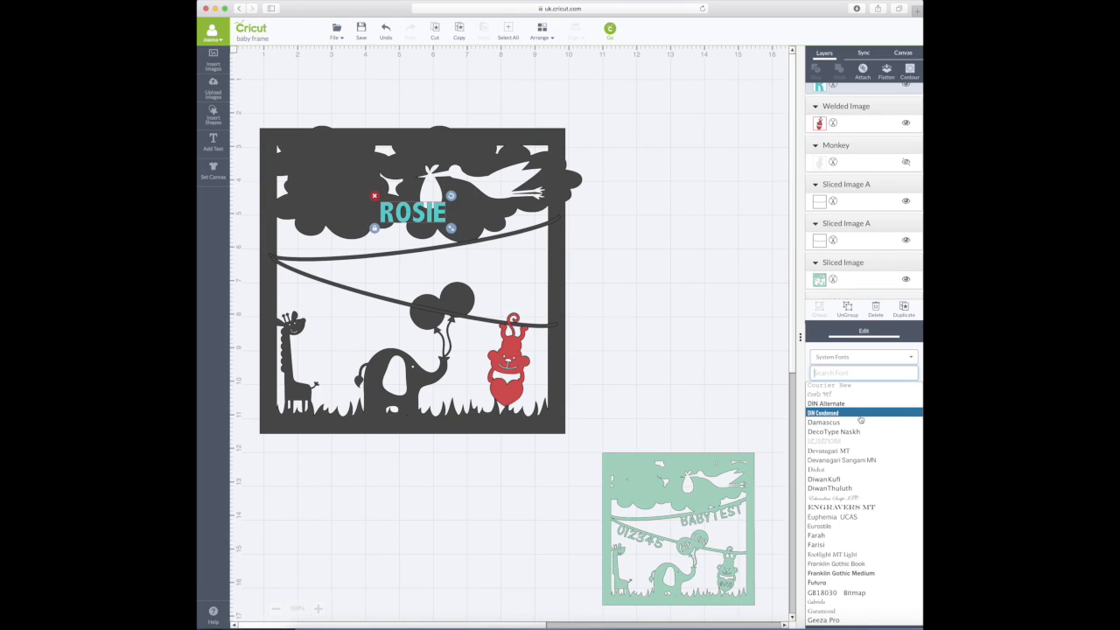
pyautogui.write('CE')
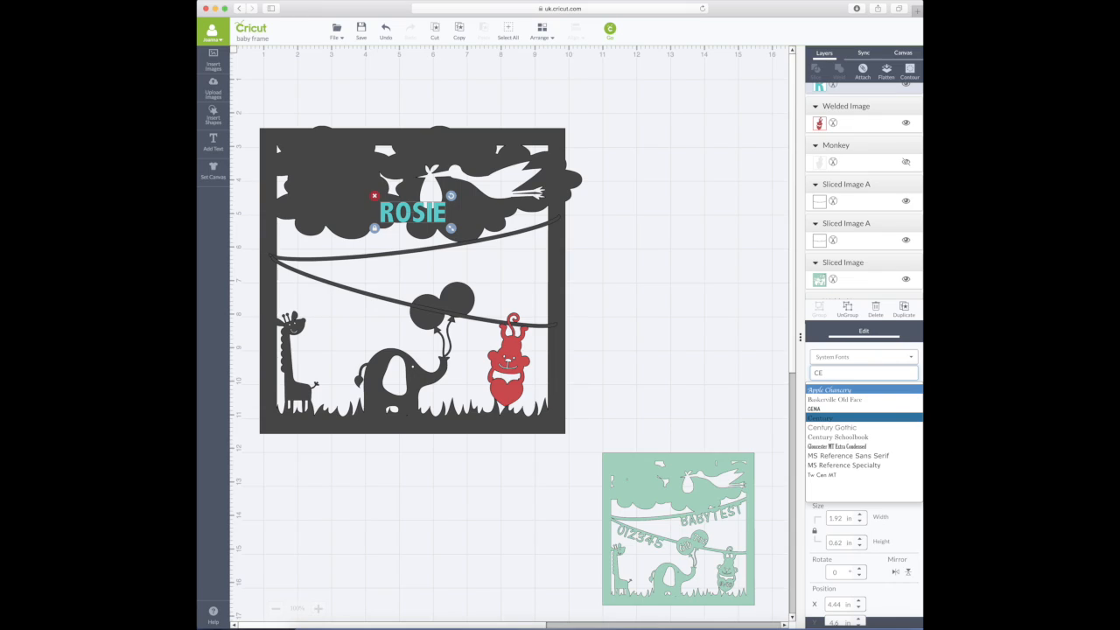
pyautogui.click(843, 409)
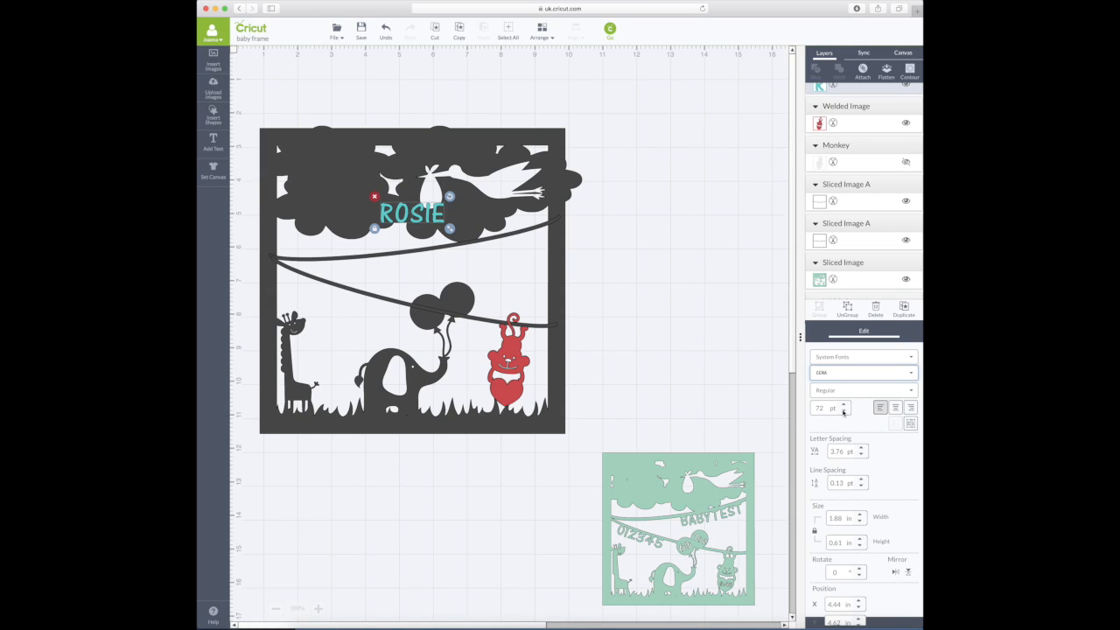
# - Enlarge ROSIE a few points, to just above 72 pt
pyautogui.click(843, 408)
pyautogui.click(844, 408)
pyautogui.click(844, 408)
pyautogui.click(843, 408)
pyautogui.click(844, 408)
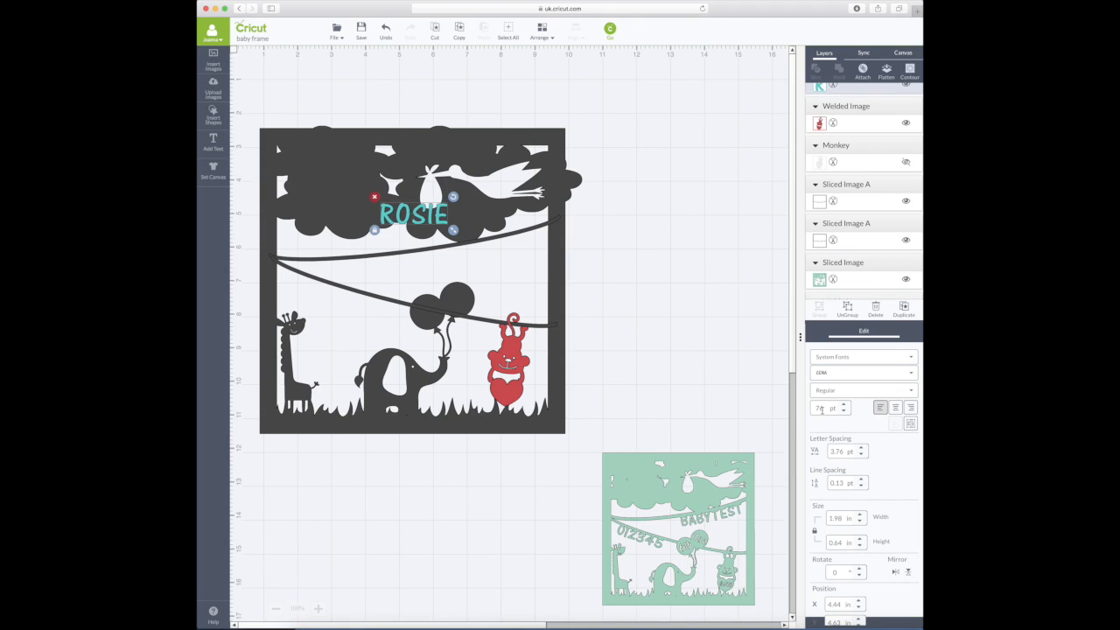
pyautogui.click(670, 353)
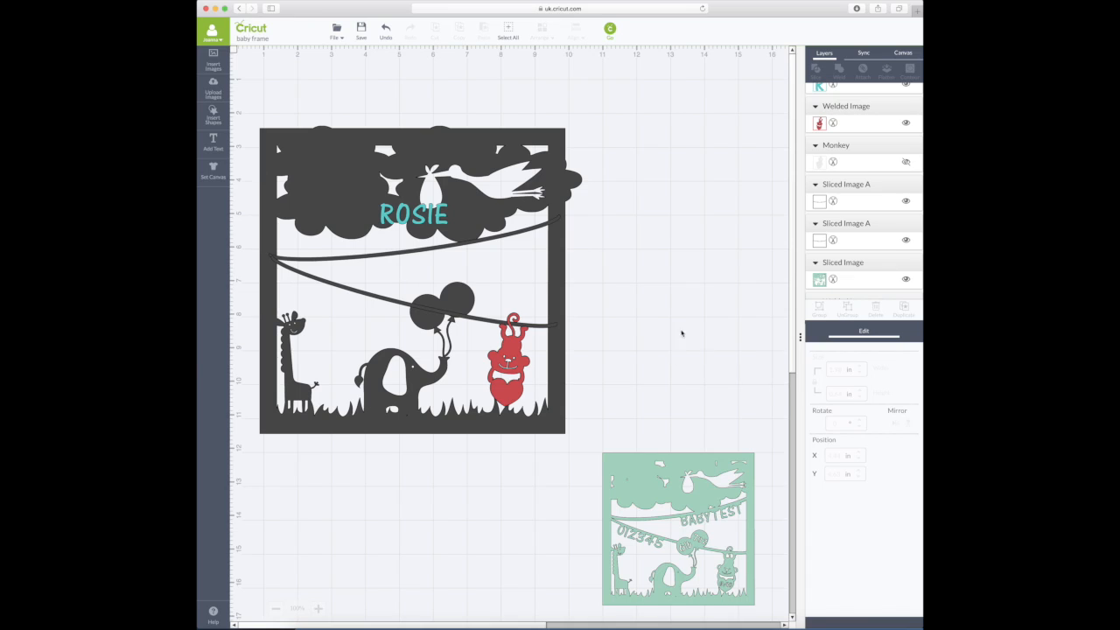
pyautogui.moveTo(426, 218); pyautogui.dragTo(490, 255)
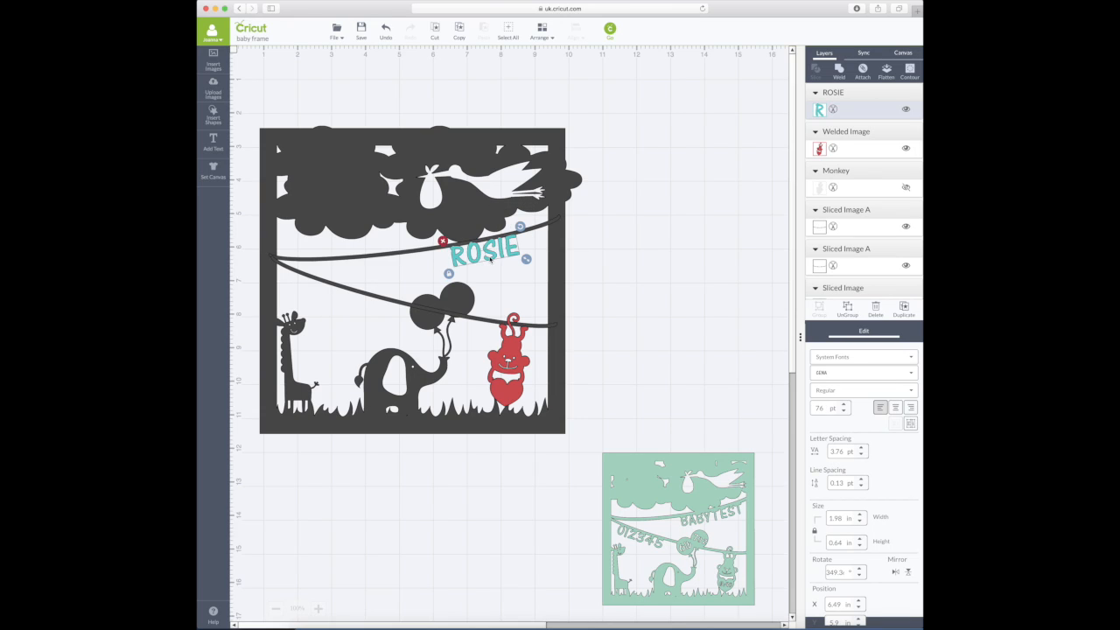
pyautogui.doubleClick(484, 252)
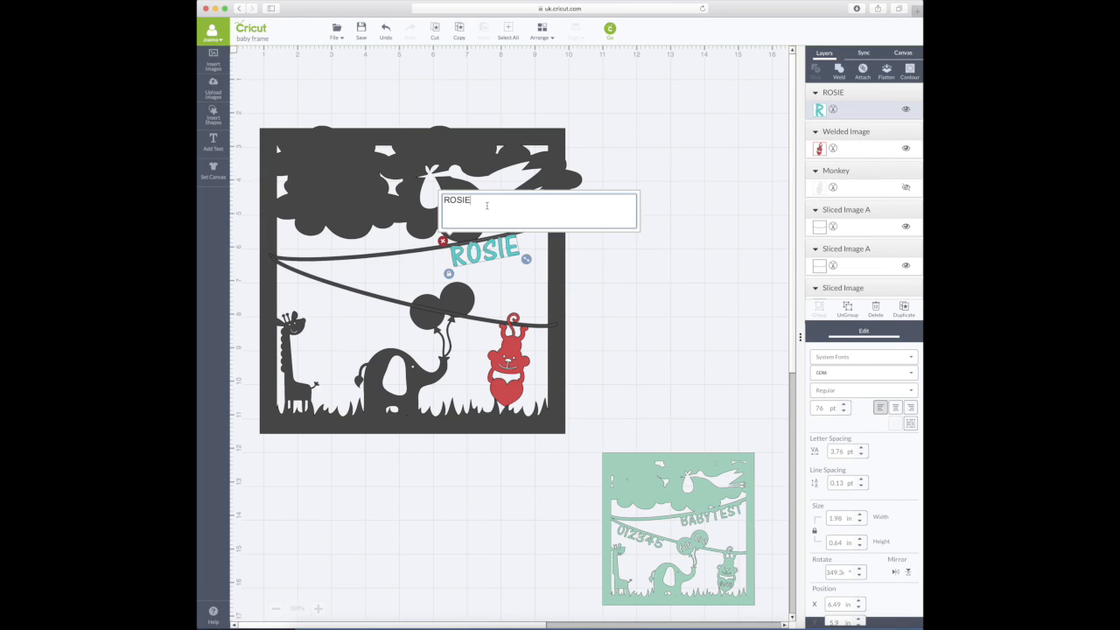
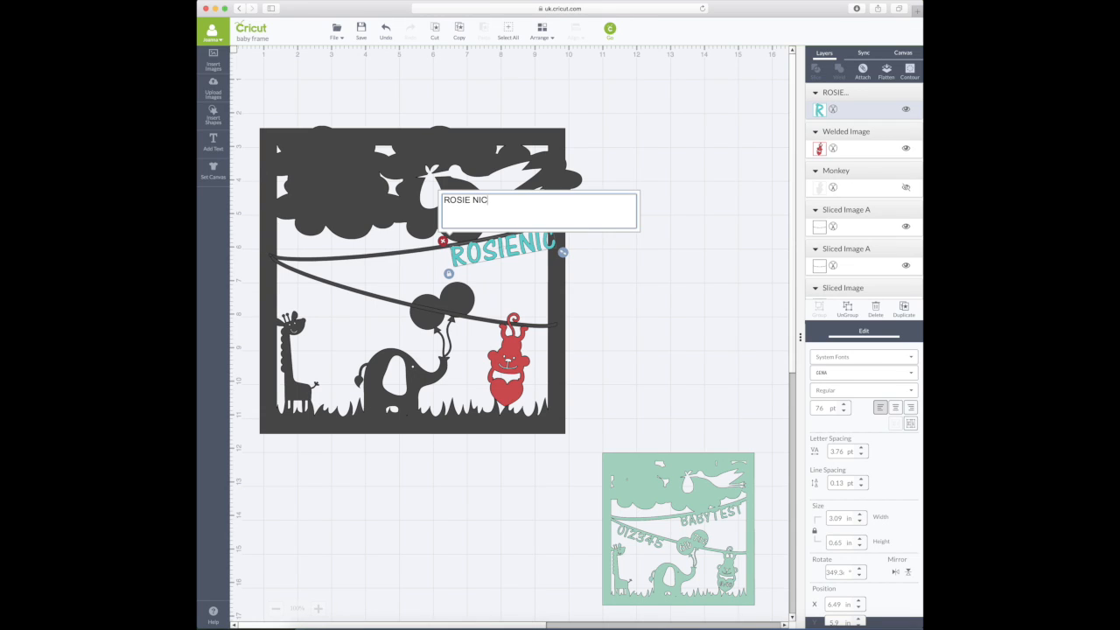
pyautogui.click(738, 252)
pyautogui.moveTo(558, 239); pyautogui.dragTo(474, 257)
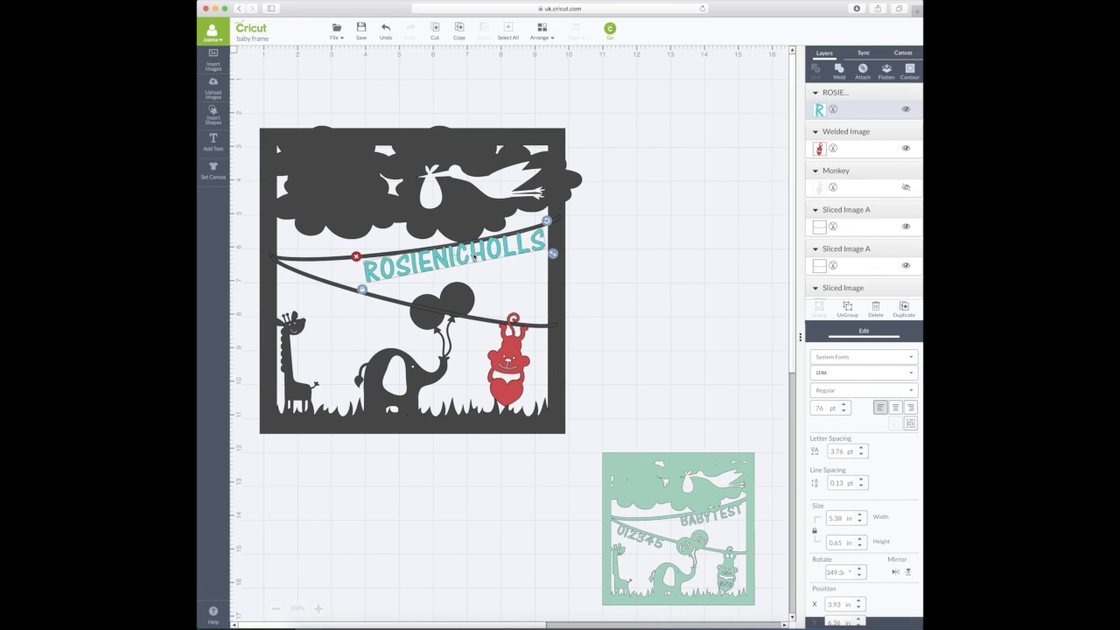
pyautogui.doubleClick(473, 256)
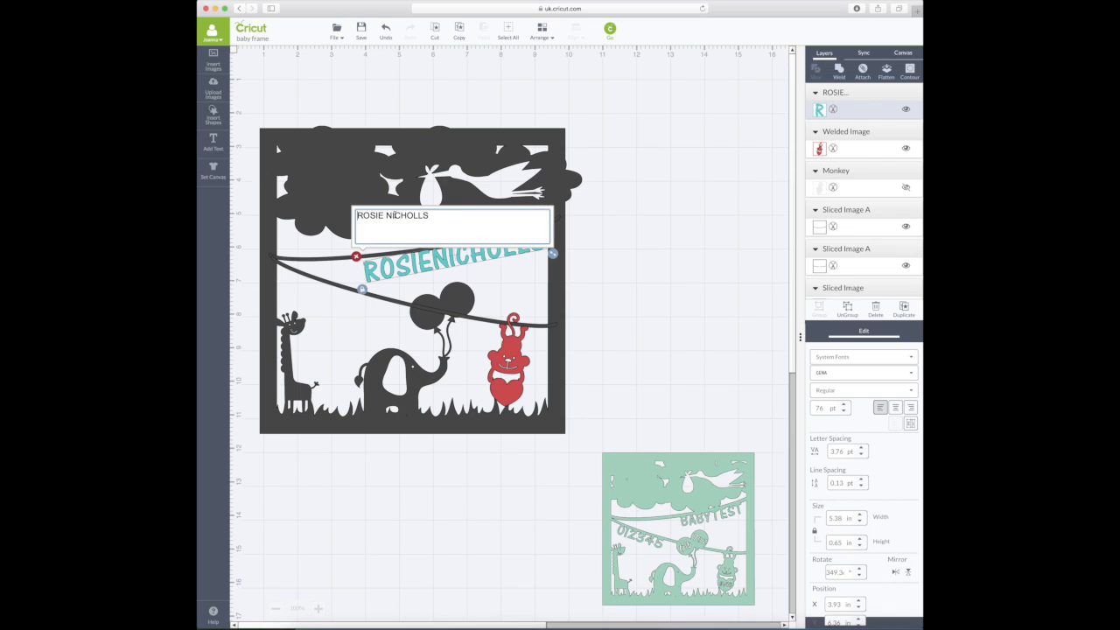
pyautogui.click(386, 215)
pyautogui.click(685, 251)
pyautogui.click(430, 264)
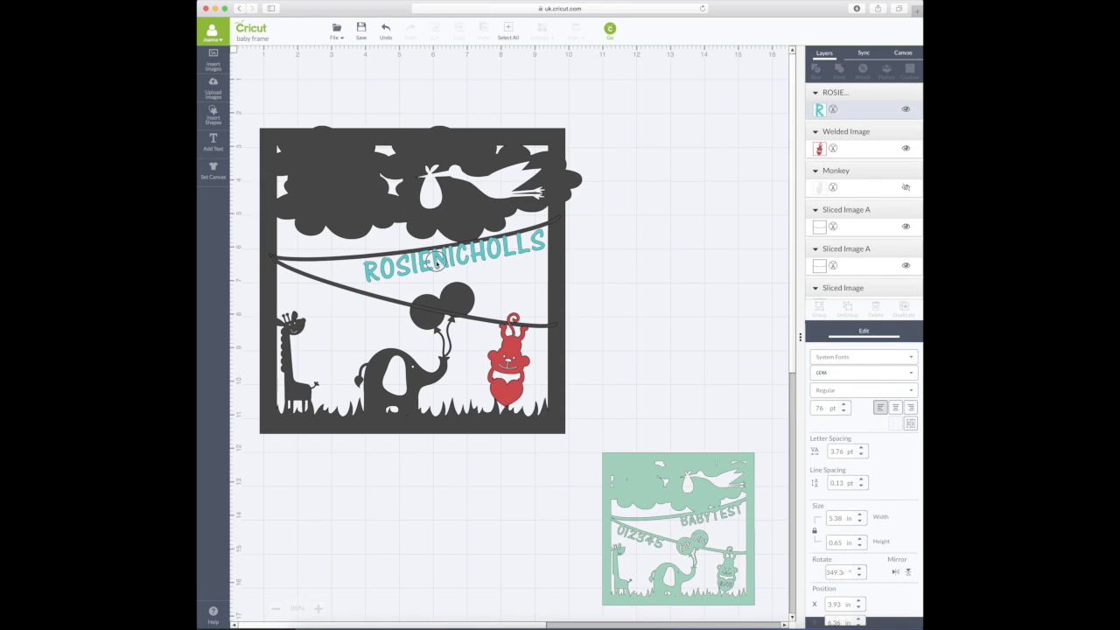
pyautogui.doubleClick(430, 264)
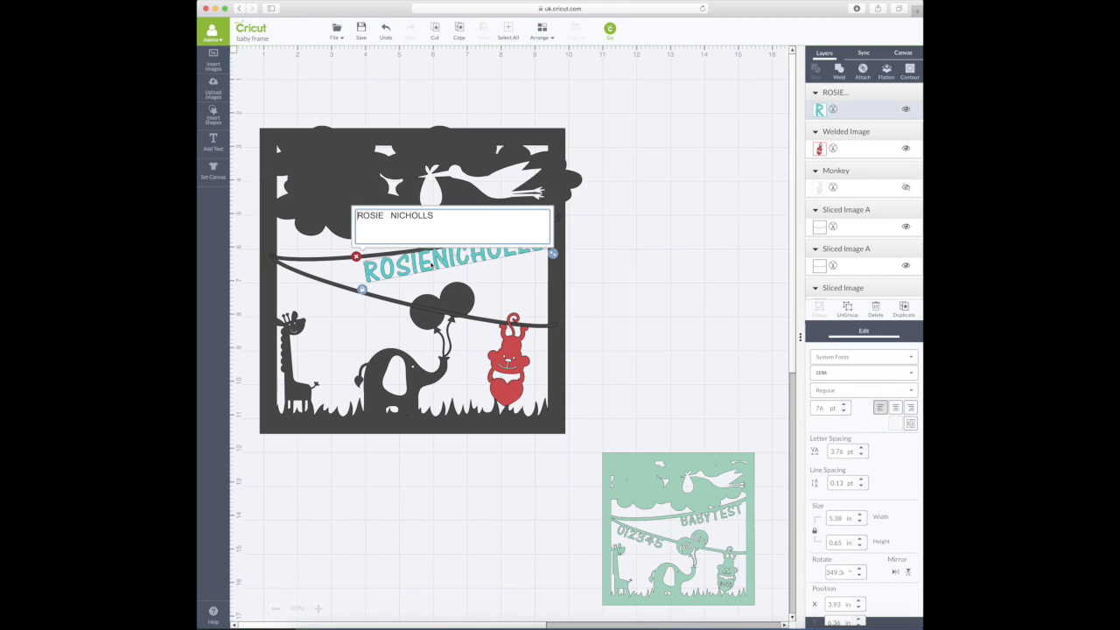
pyautogui.click(708, 247)
pyautogui.click(431, 263)
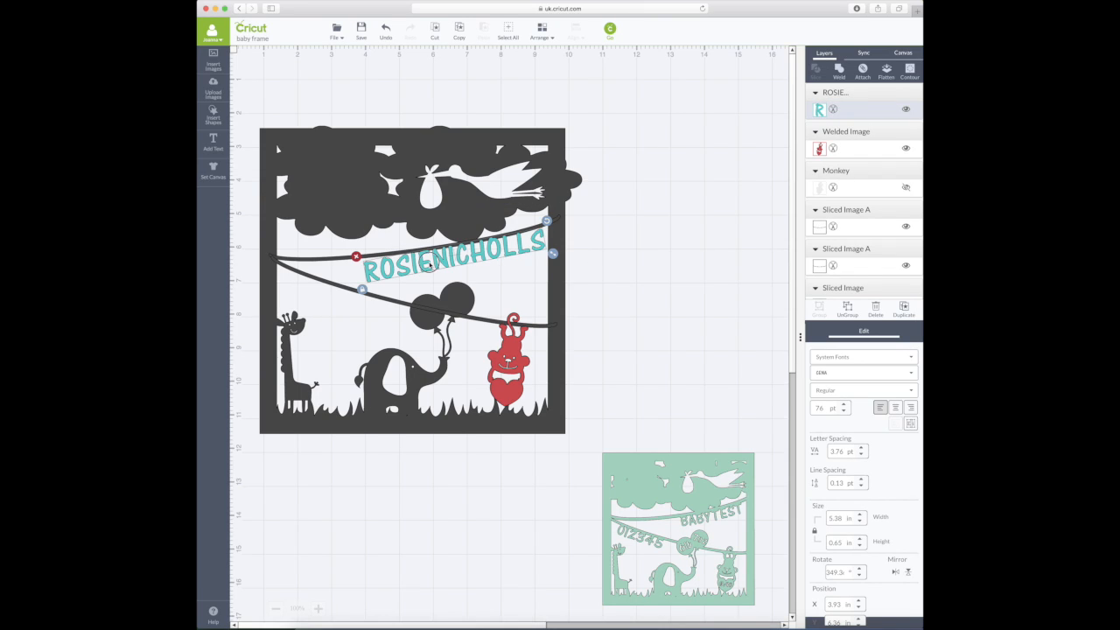
pyautogui.doubleClick(430, 263)
pyautogui.moveTo(444, 215); pyautogui.dragTo(384, 215)
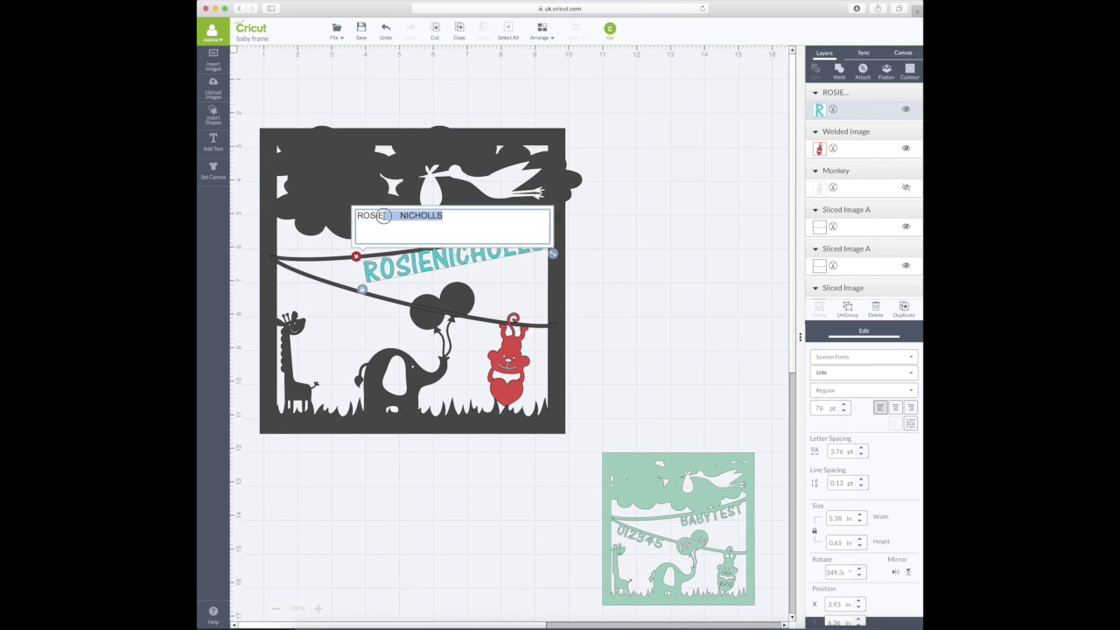
pyautogui.press('BackSpace')
pyautogui.click(643, 254)
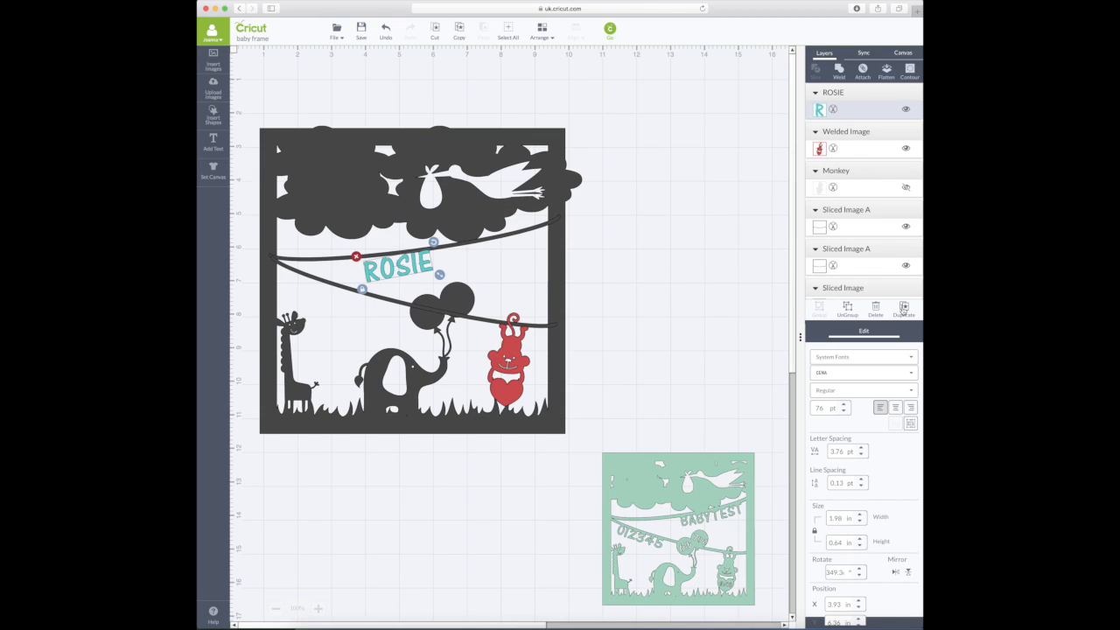
pyautogui.moveTo(399, 270)
pyautogui.mouseDown()
pyautogui.moveTo(501, 261)
pyautogui.moveTo(494, 249)
pyautogui.moveTo(460, 260)
pyautogui.moveTo(410, 254)
pyautogui.moveTo(415, 261)
pyautogui.mouseUp()
pyautogui.click(910, 311)
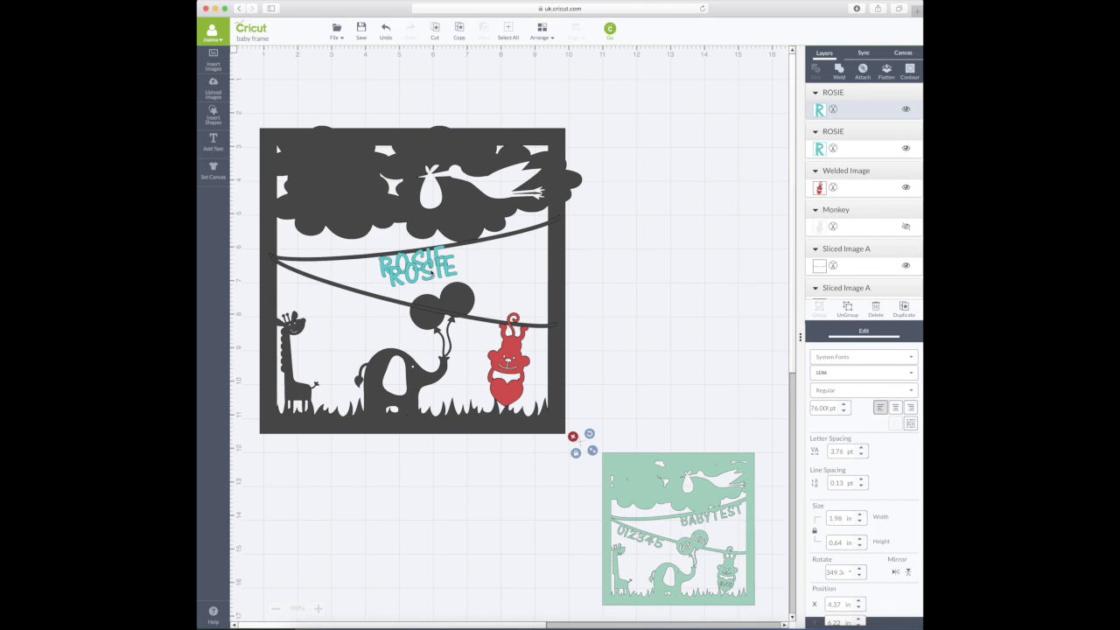
pyautogui.doubleClick(420, 267)
pyautogui.moveTo(419, 229); pyautogui.dragTo(372, 219)
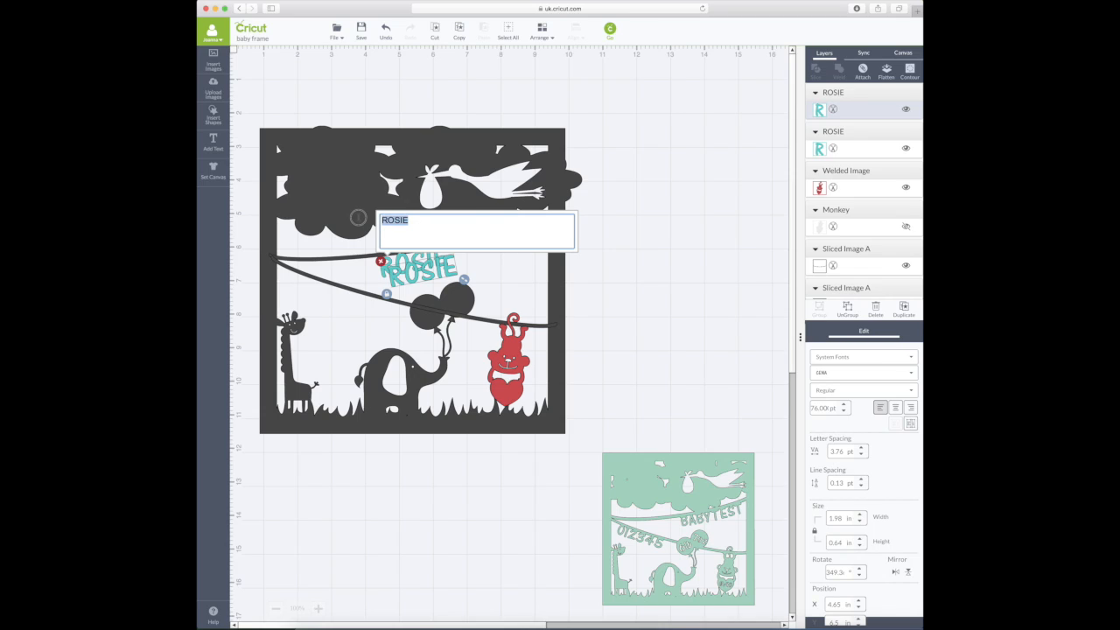
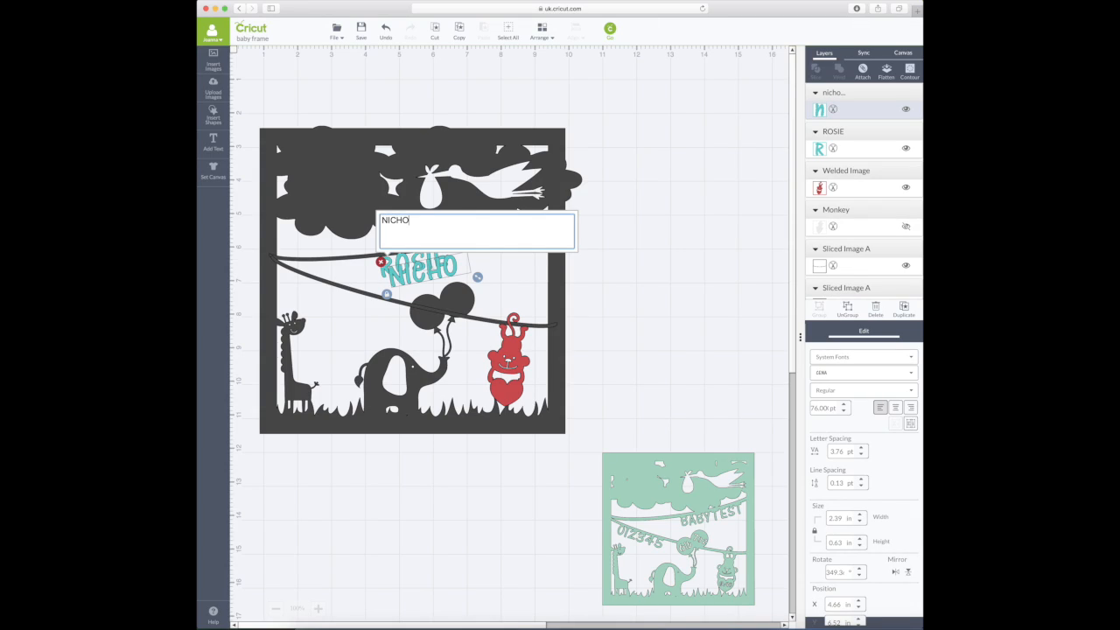
pyautogui.click(451, 270)
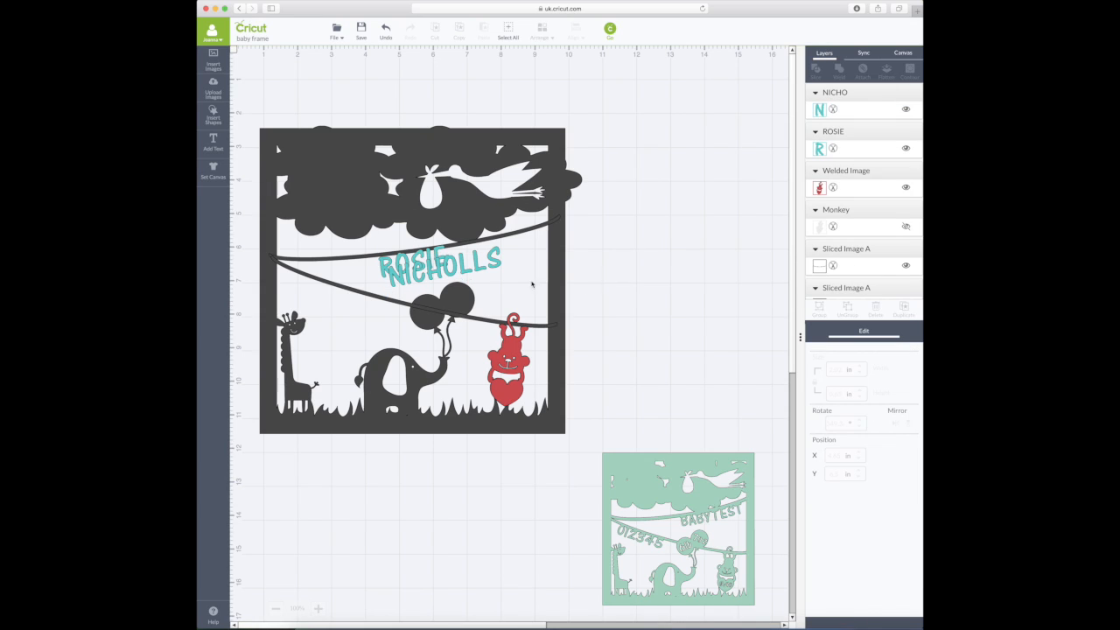
pyautogui.moveTo(451, 269); pyautogui.dragTo(494, 247)
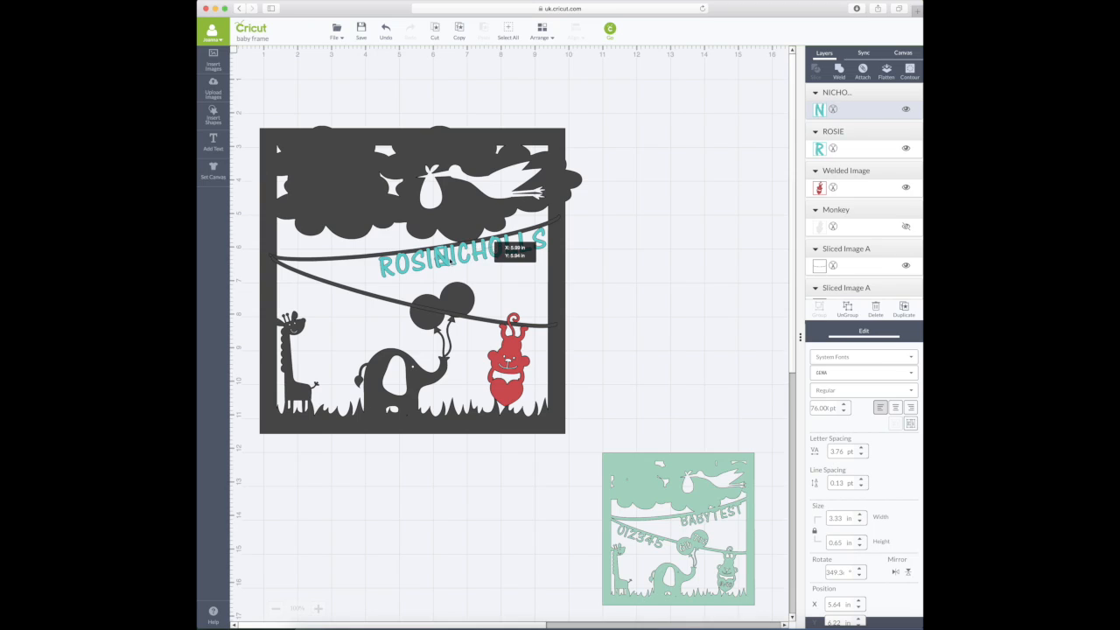
pyautogui.click(411, 263)
pyautogui.moveTo(411, 262); pyautogui.dragTo(379, 267)
pyautogui.moveTo(488, 251); pyautogui.dragTo(498, 249)
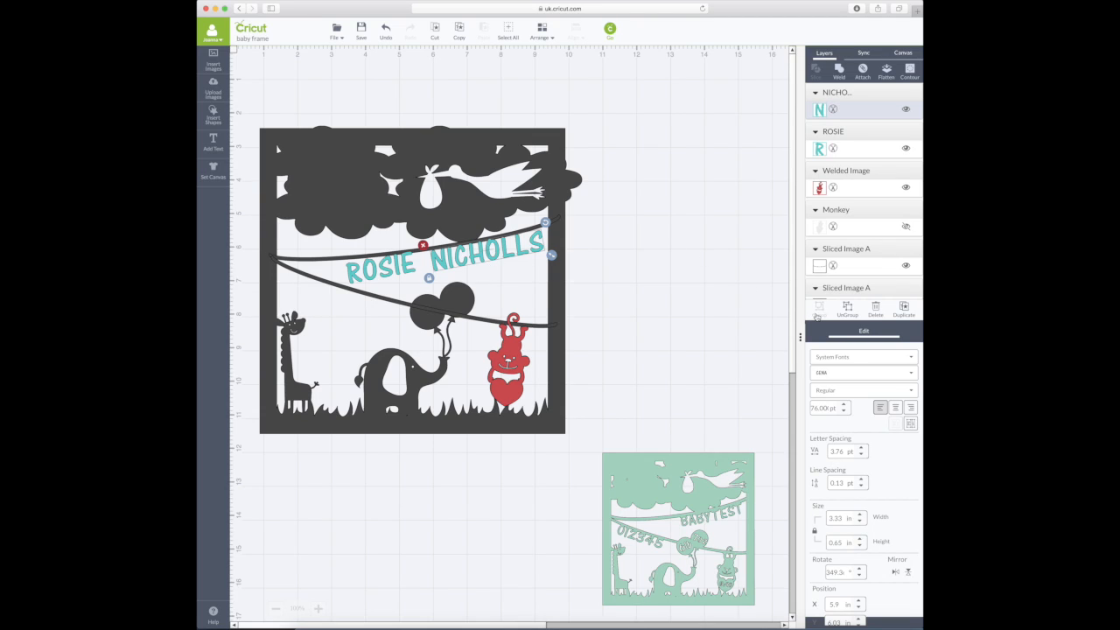
pyautogui.click(909, 425)
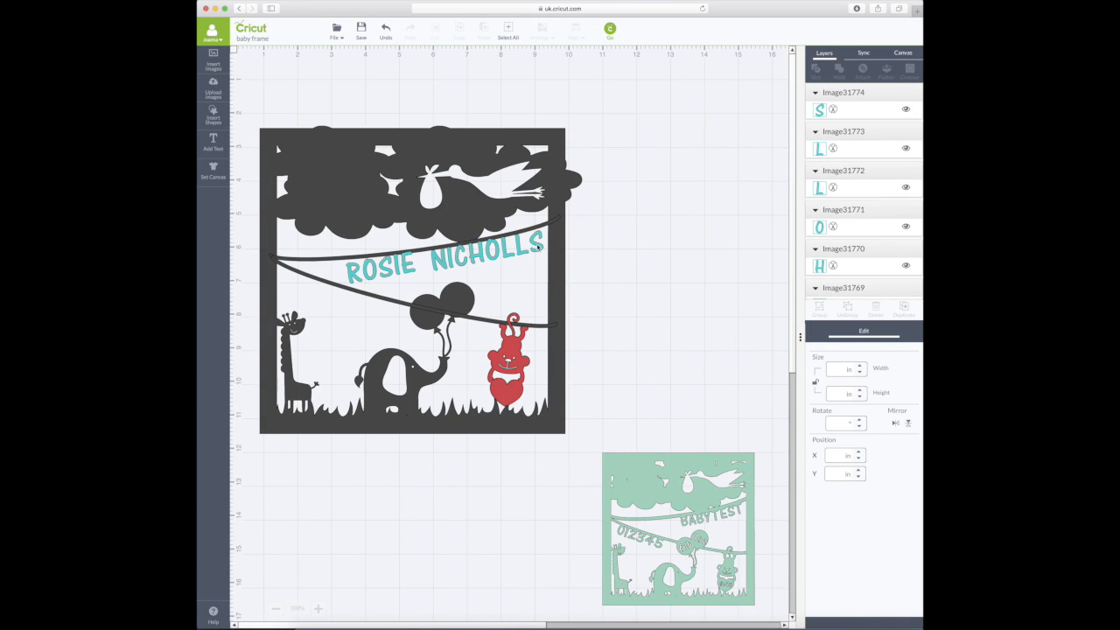
pyautogui.moveTo(537, 242); pyautogui.dragTo(509, 261)
pyautogui.scroll(-1, 516, 260)
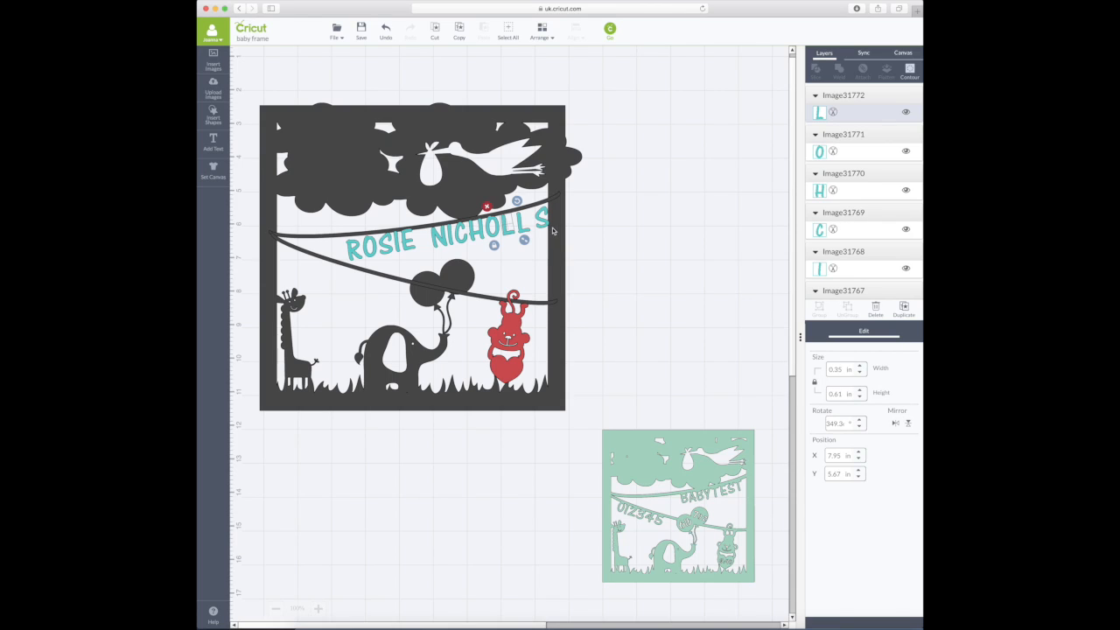
pyautogui.click(542, 219)
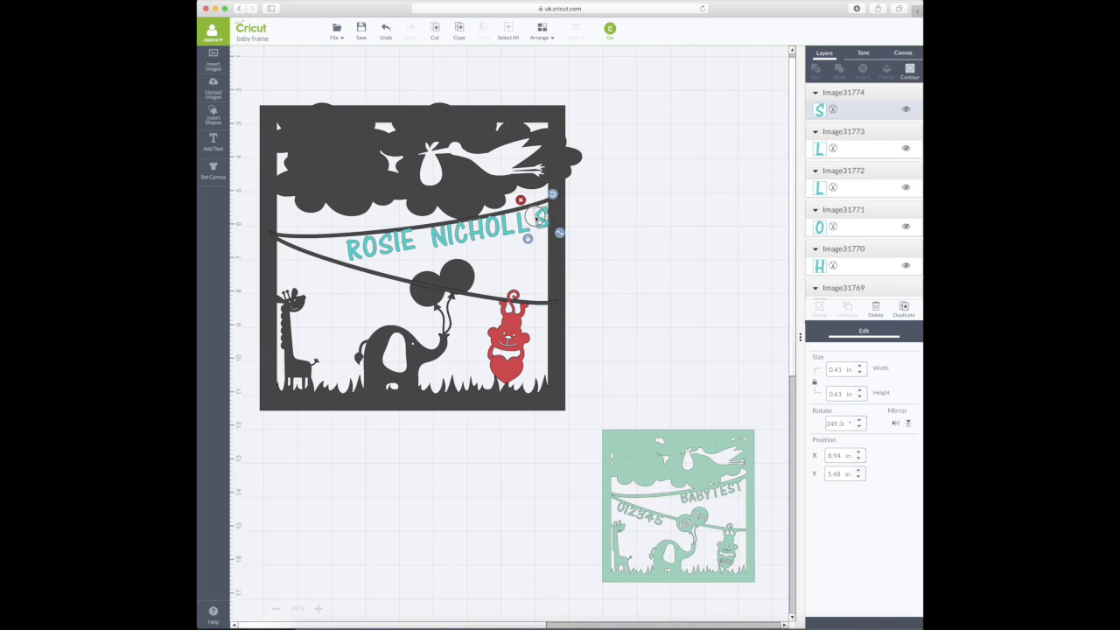
pyautogui.click(596, 217)
pyautogui.moveTo(542, 220); pyautogui.dragTo(523, 227)
pyautogui.moveTo(513, 229); pyautogui.dragTo(513, 229)
pyautogui.moveTo(497, 229); pyautogui.dragTo(456, 210)
pyautogui.click(481, 237)
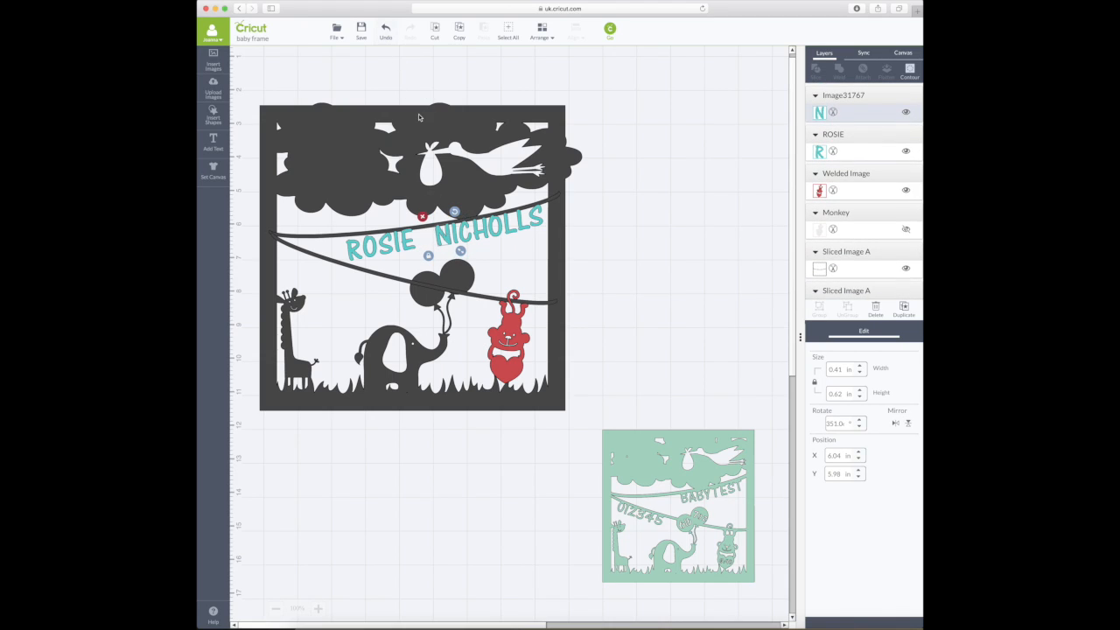
pyautogui.click(591, 251)
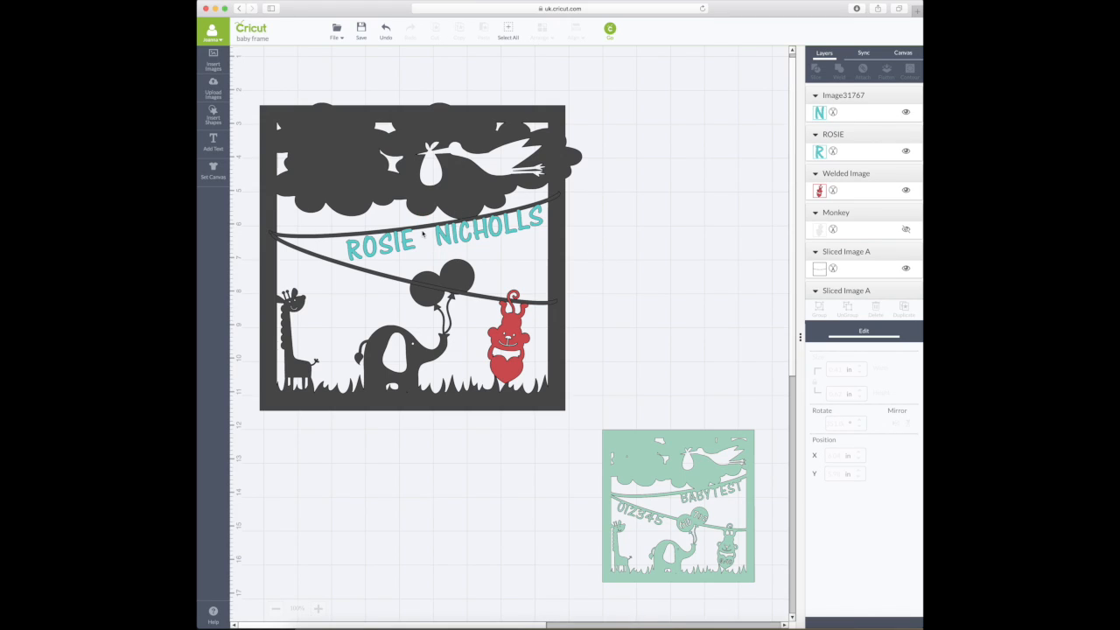
# - Align the N with the string, then tilt ROSIE slightly clockwise and slide it into place
pyautogui.moveTo(449, 243); pyautogui.dragTo(420, 246)
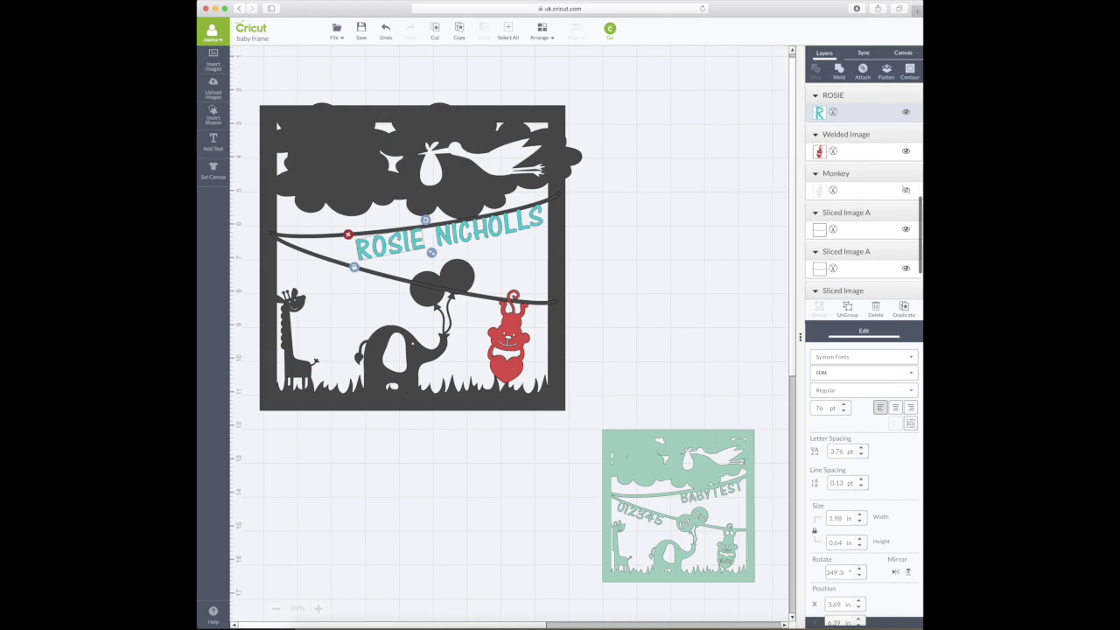
pyautogui.moveTo(427, 223); pyautogui.dragTo(429, 227)
pyautogui.moveTo(403, 248)
pyautogui.mouseDown()
pyautogui.moveTo(418, 239)
pyautogui.moveTo(382, 250)
pyautogui.mouseUp()
pyautogui.click(909, 424)
pyautogui.moveTo(371, 250); pyautogui.dragTo(371, 249)
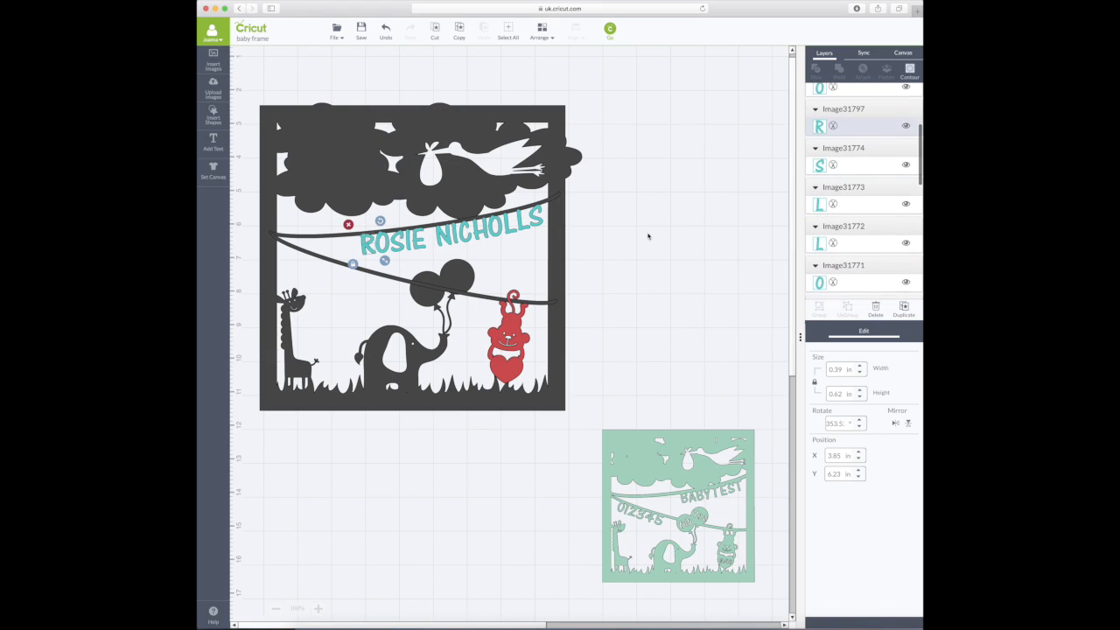
pyautogui.click(648, 236)
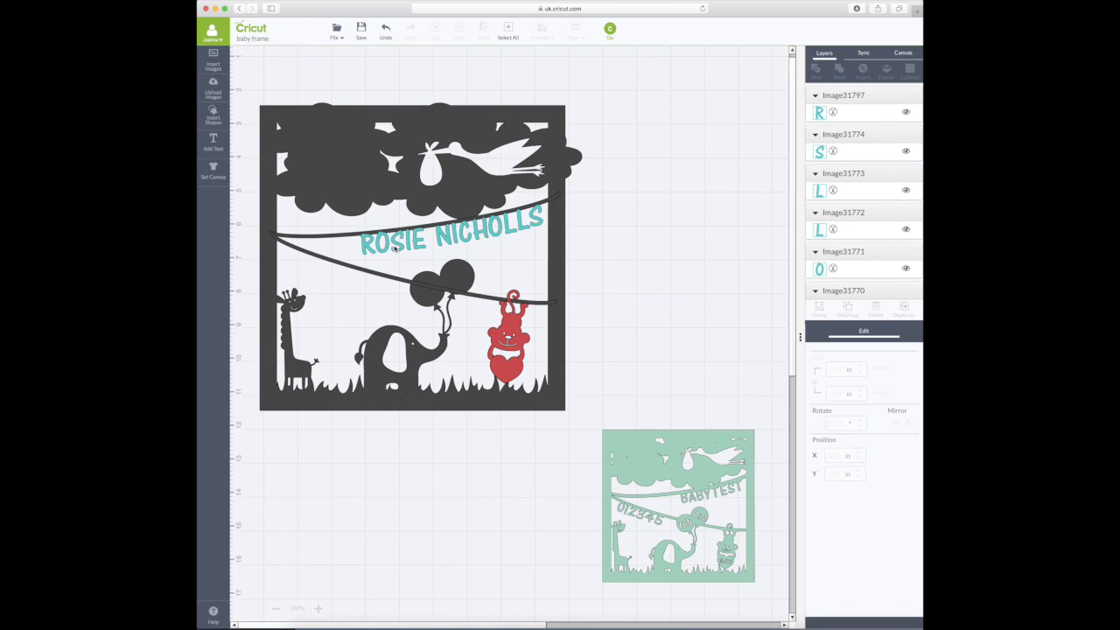
pyautogui.moveTo(369, 251); pyautogui.dragTo(411, 246)
pyautogui.moveTo(414, 247); pyautogui.dragTo(417, 247)
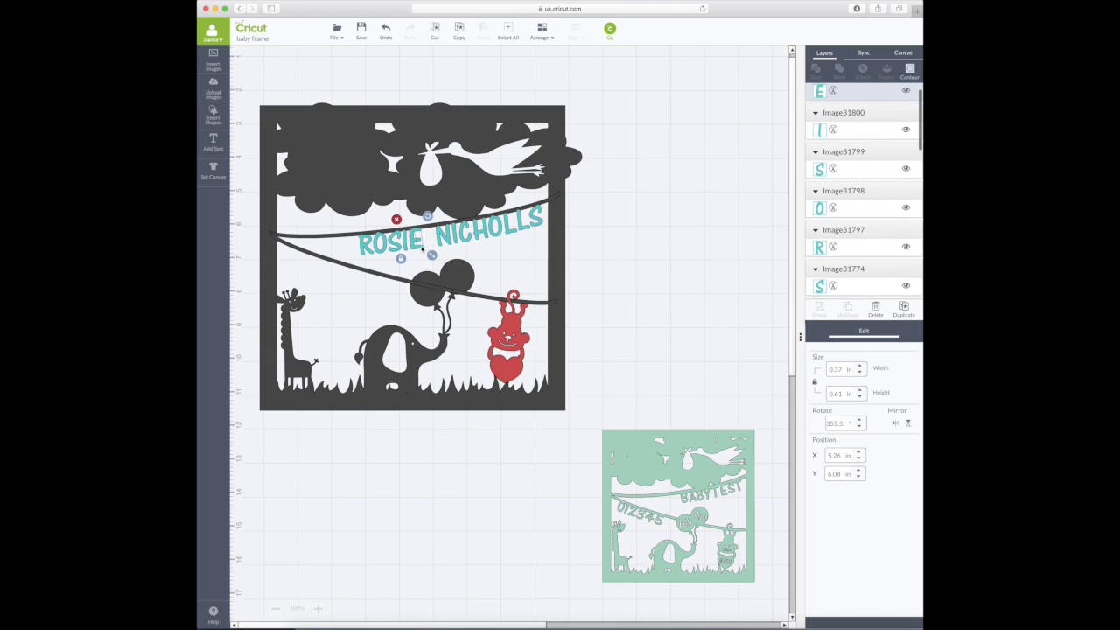
pyautogui.click(617, 225)
pyautogui.click(547, 230)
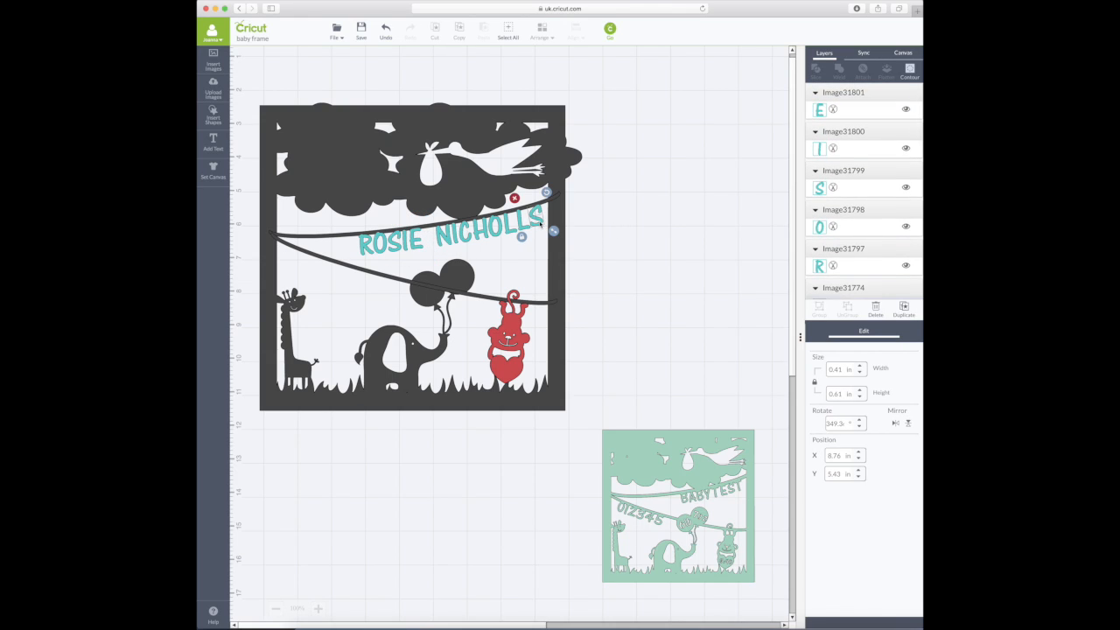
pyautogui.keyDown('shift'); pyautogui.click(522, 225); pyautogui.keyUp('shift')
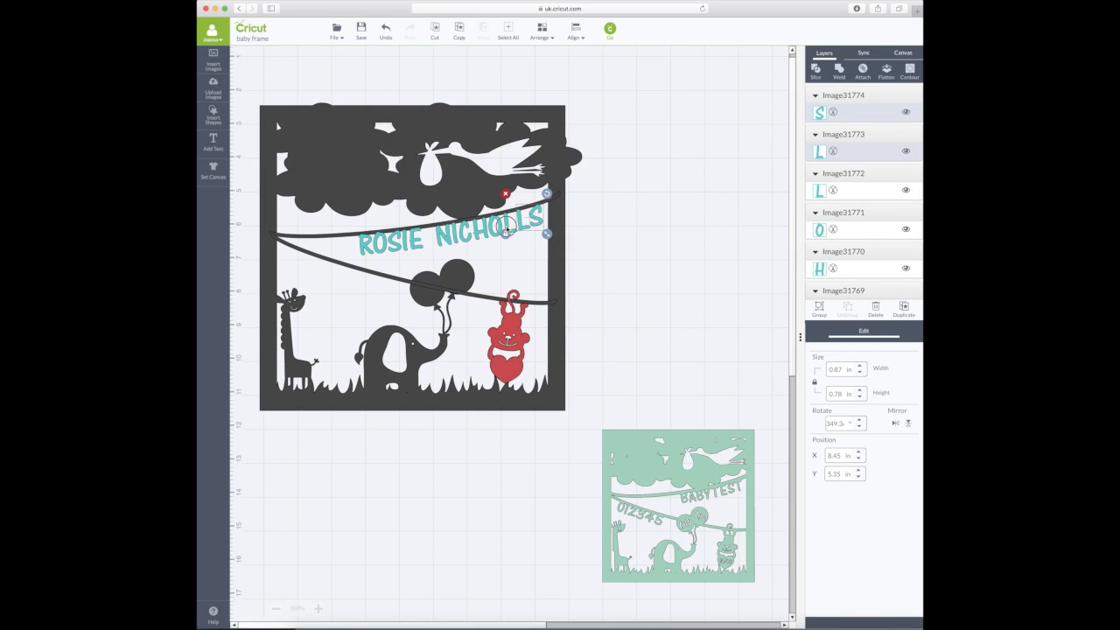
pyautogui.keyDown('shift'); pyautogui.click(500, 230); pyautogui.keyUp('shift')
pyautogui.click(584, 222)
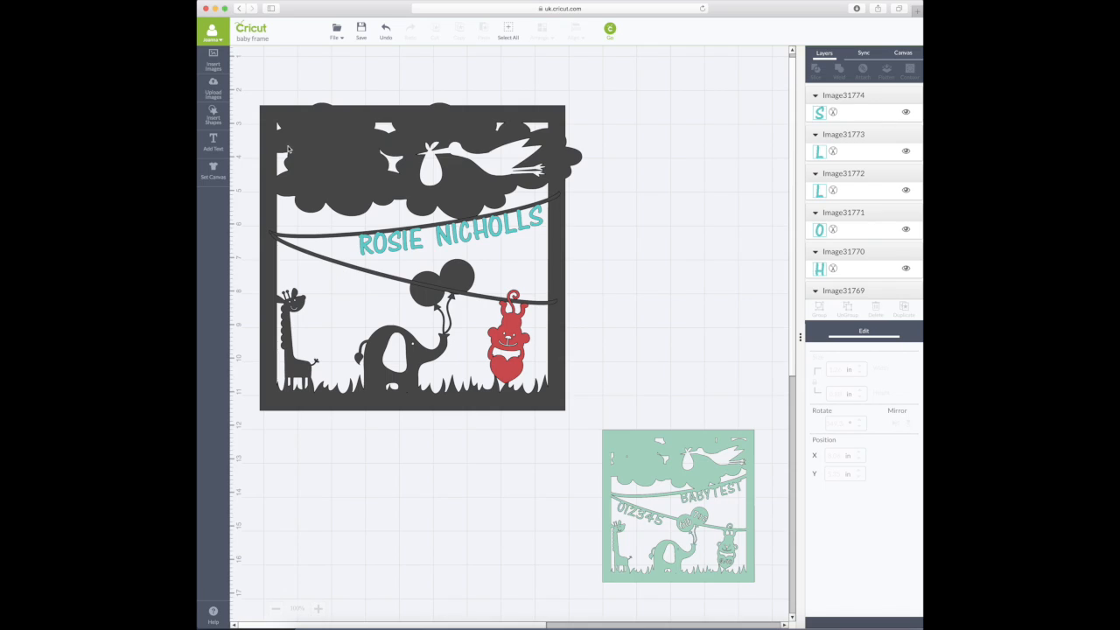
# - Add the text 07 10 15 and set its font size to 76 pt
pyautogui.click(213, 142)
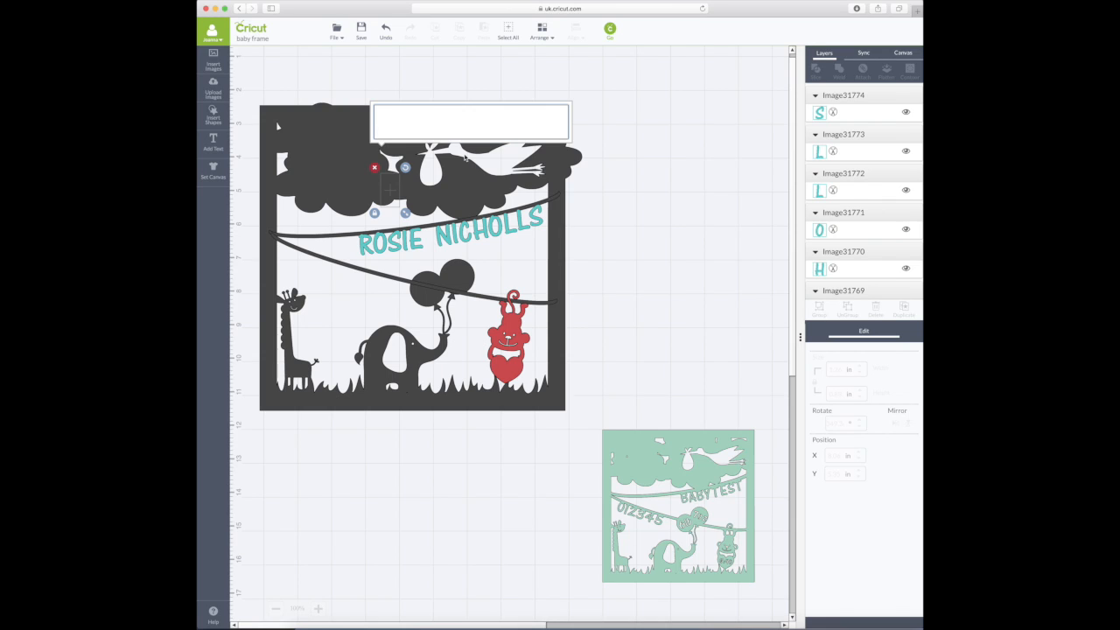
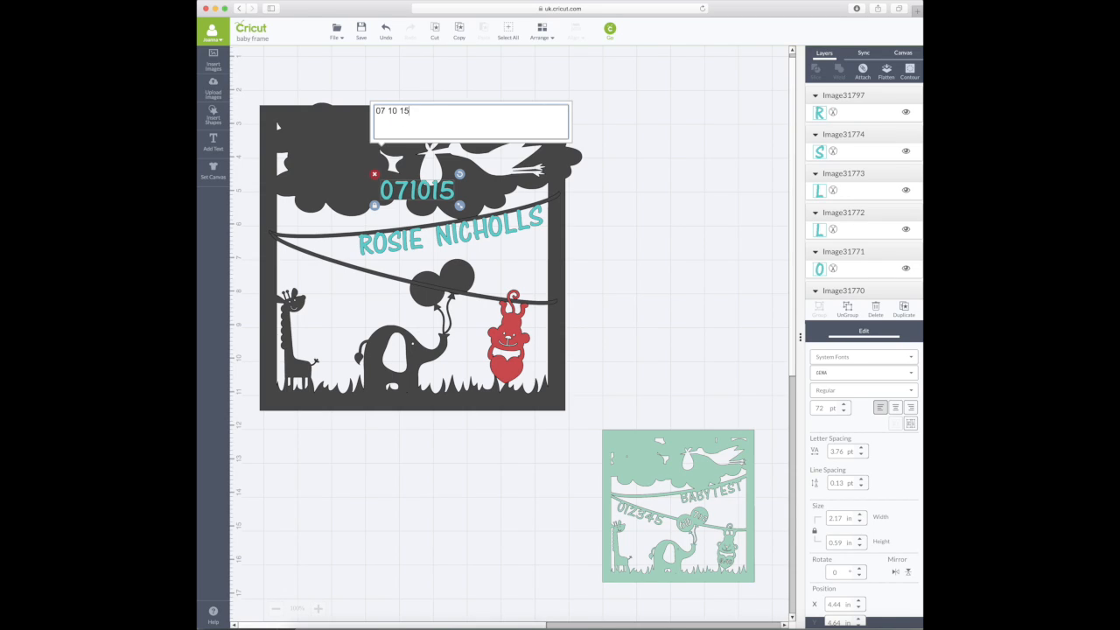
pyautogui.click(844, 405)
pyautogui.click(845, 405)
pyautogui.click(845, 405)
pyautogui.click(844, 405)
pyautogui.click(845, 405)
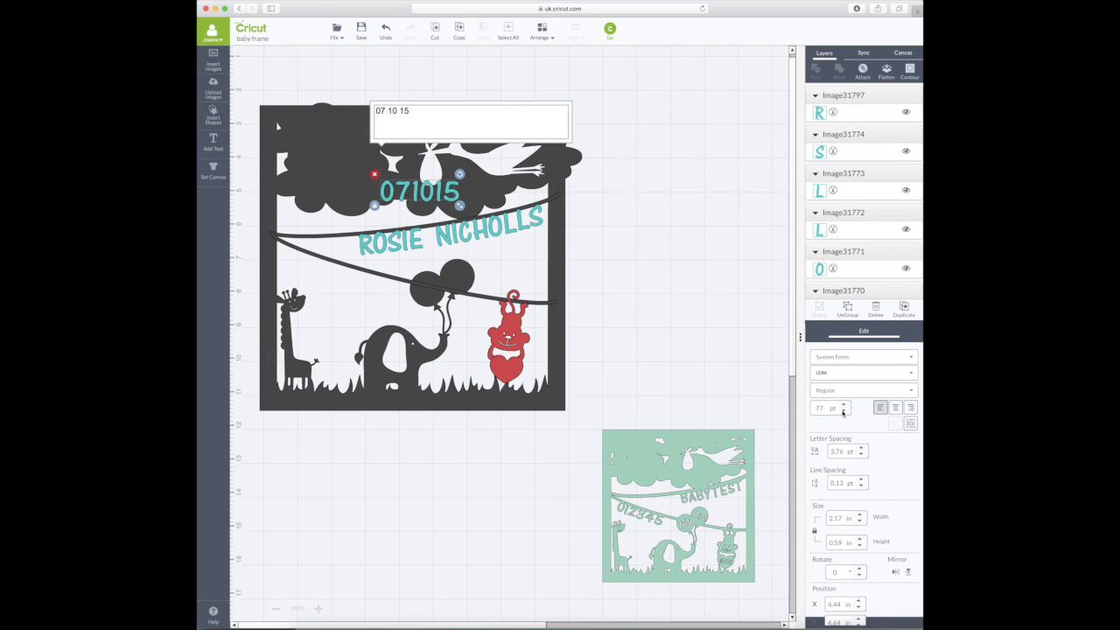
pyautogui.click(844, 411)
# - Move the date below the name at lower left and split it into separate digits
pyautogui.click(642, 280)
pyautogui.moveTo(395, 186); pyautogui.dragTo(363, 286)
pyautogui.click(910, 424)
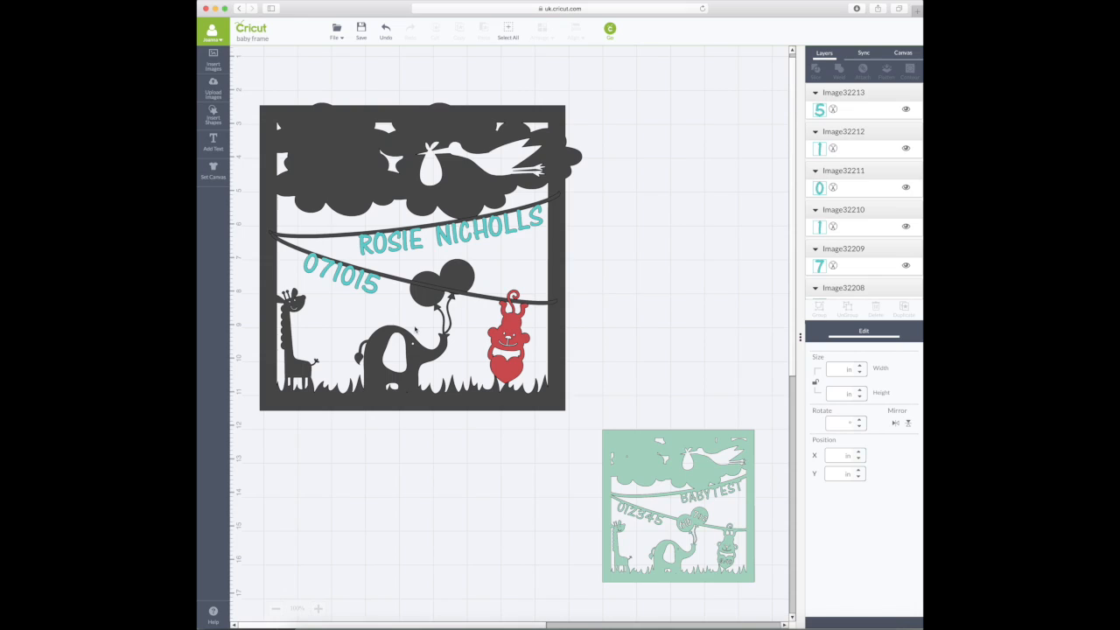
# - Arrange the date digits into the pairs 07 10 15 along the lower bunting string
pyautogui.moveTo(316, 267); pyautogui.dragTo(382, 311)
pyautogui.scroll(1, 359, 281)
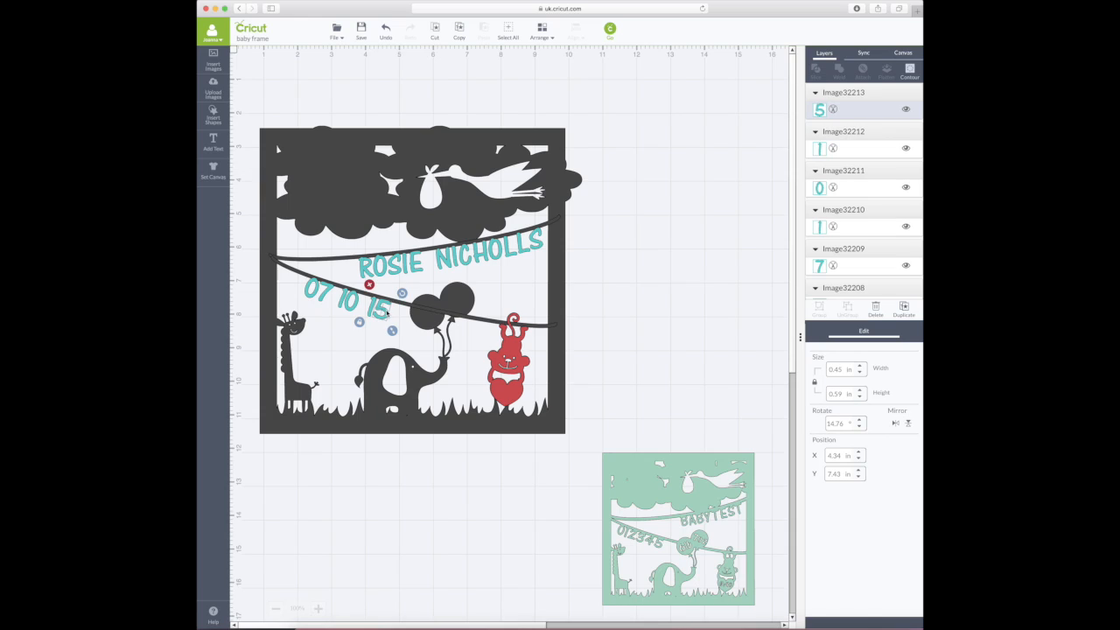
pyautogui.click(605, 293)
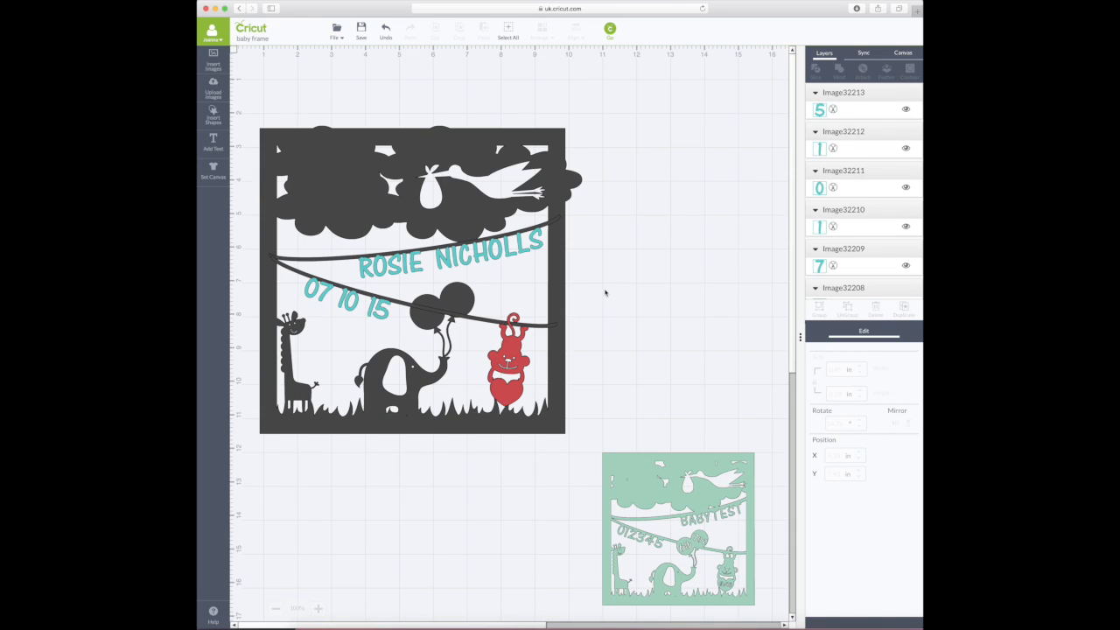
pyautogui.click(348, 300)
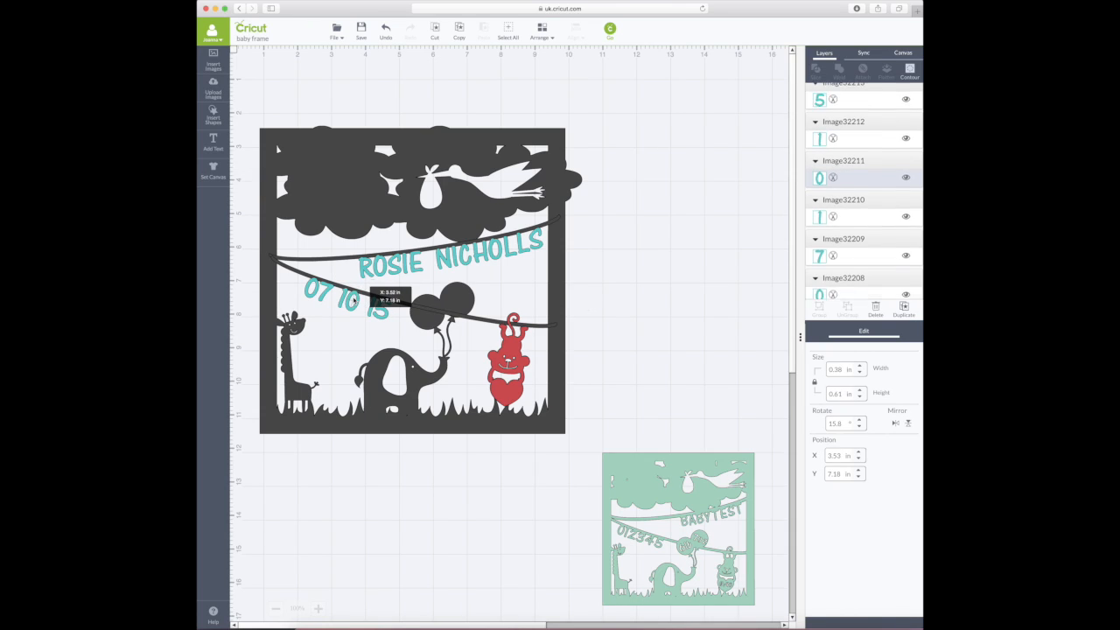
pyautogui.moveTo(344, 298); pyautogui.dragTo(346, 298)
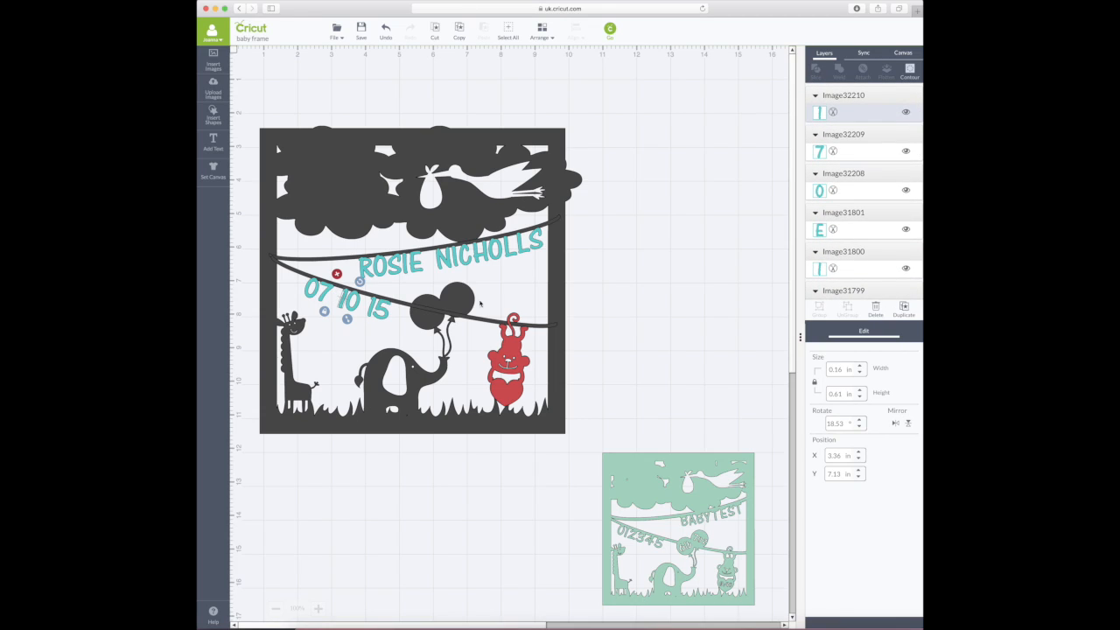
pyautogui.click(588, 302)
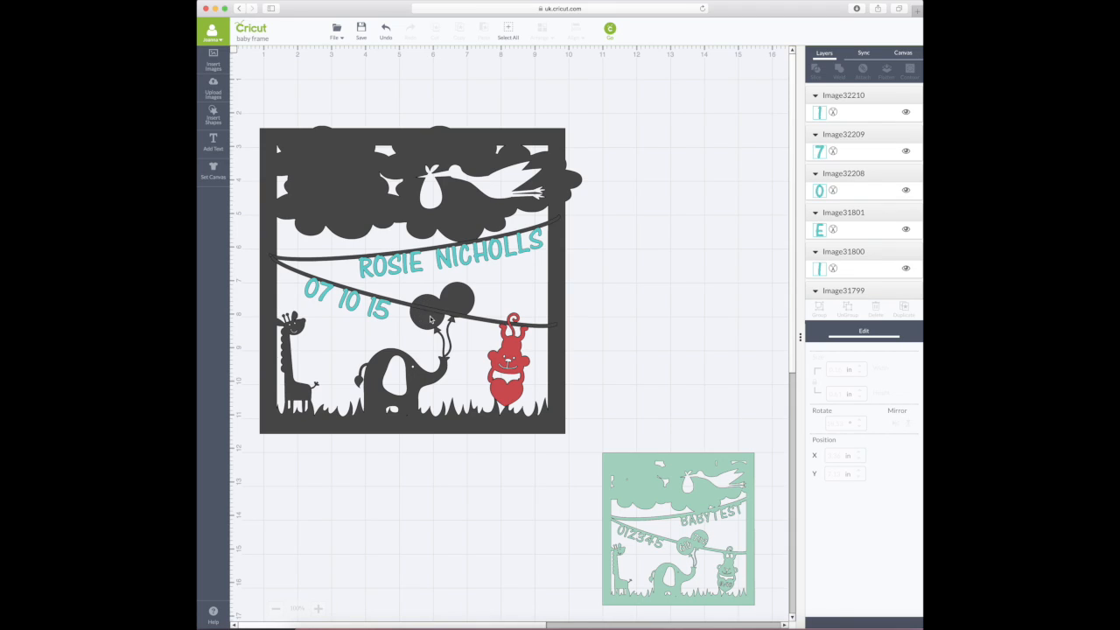
pyautogui.click(213, 140)
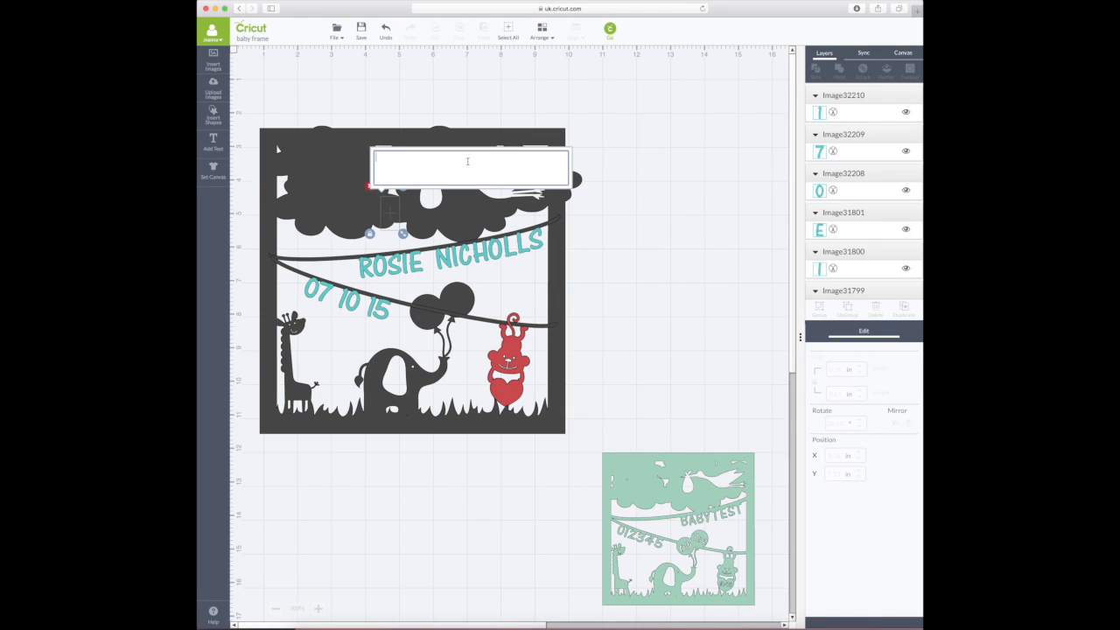
# - Type 8 lb as new text and set it to 58 pt
pyautogui.write('8')
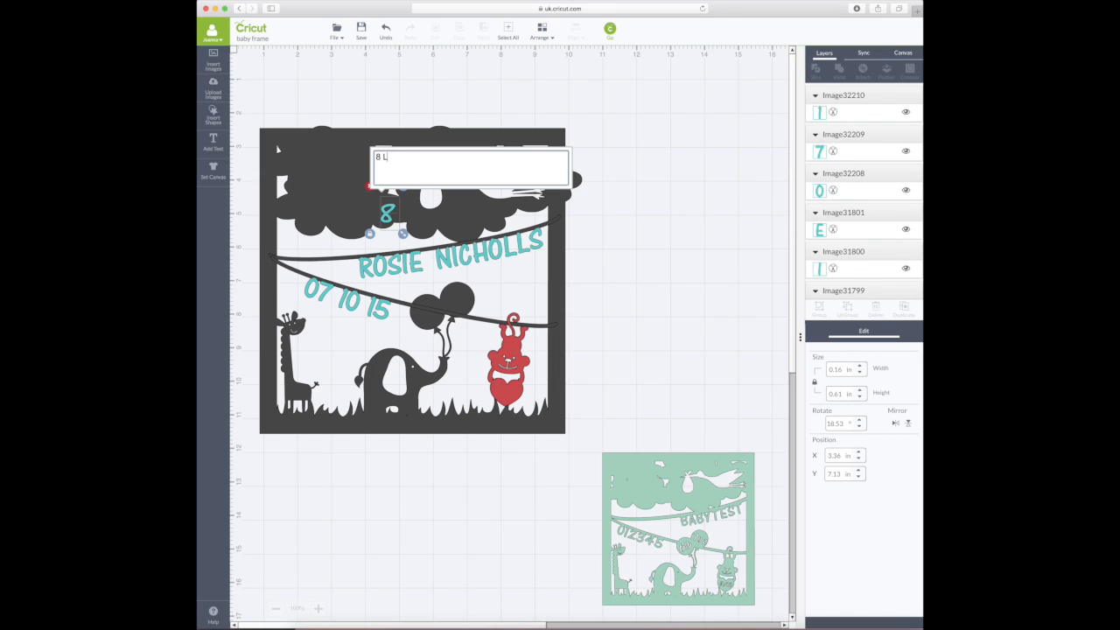
pyautogui.write(' lb')
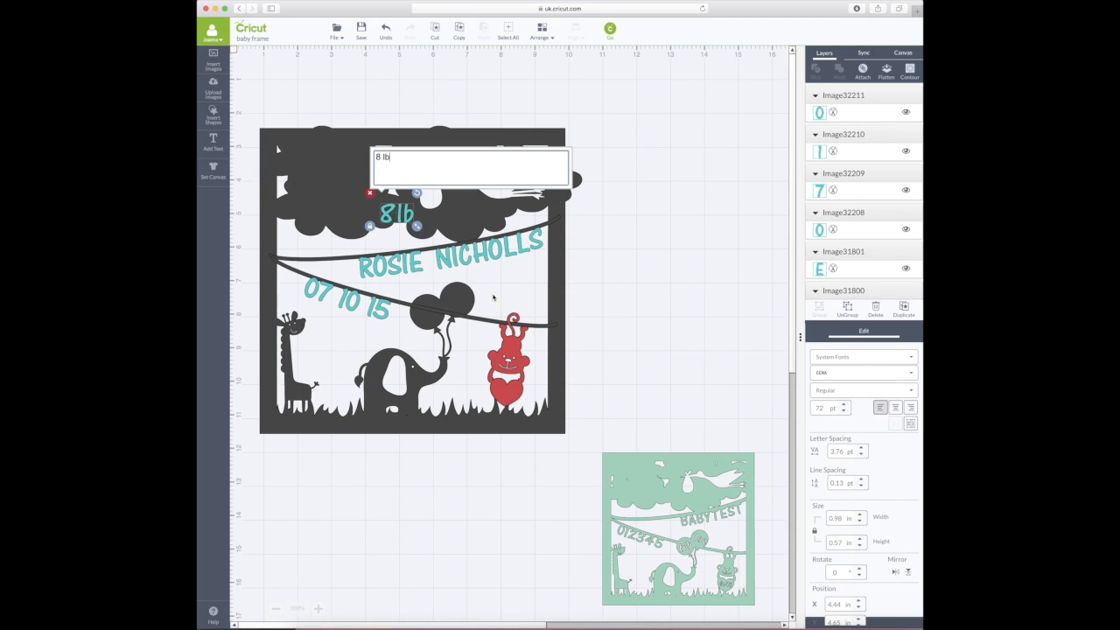
pyautogui.click(650, 258)
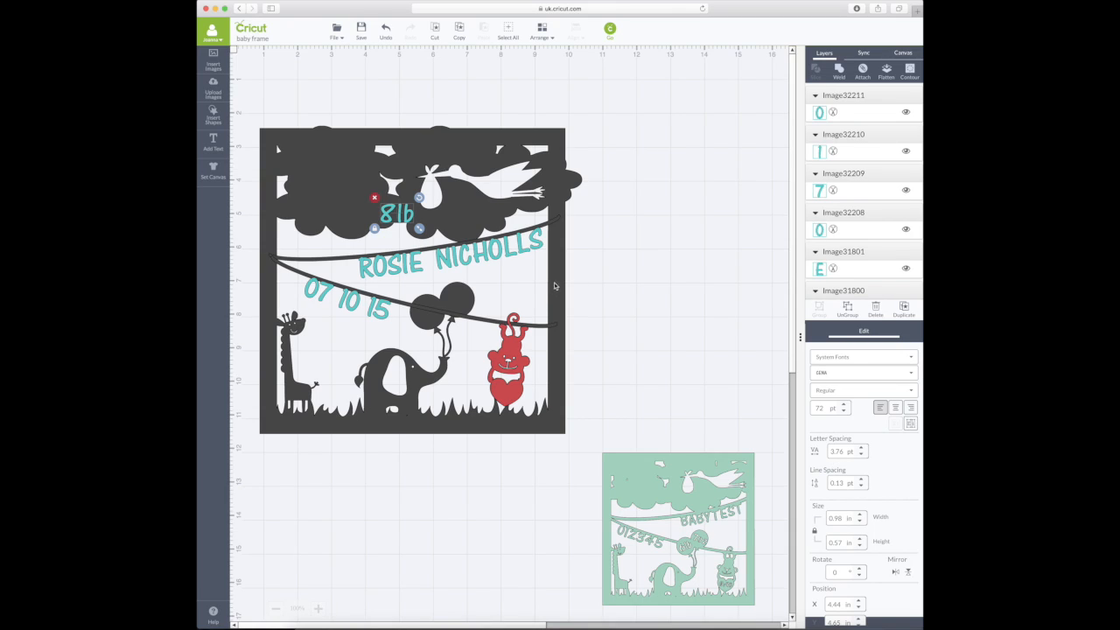
pyautogui.doubleClick(827, 409)
pyautogui.write('58')
pyautogui.press('Return')
# - Place 8lb on the dark balloon, rotated to 337°, and fine-tune its position
pyautogui.moveTo(440, 296); pyautogui.dragTo(437, 312)
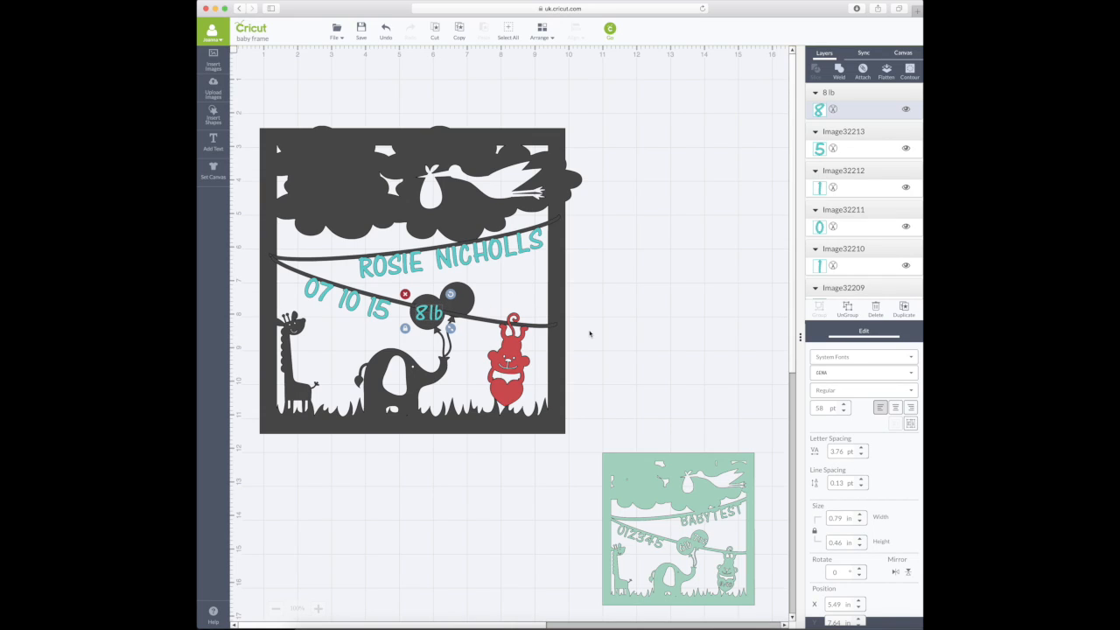
pyautogui.click(834, 572)
pyautogui.write('337')
pyautogui.press('Return')
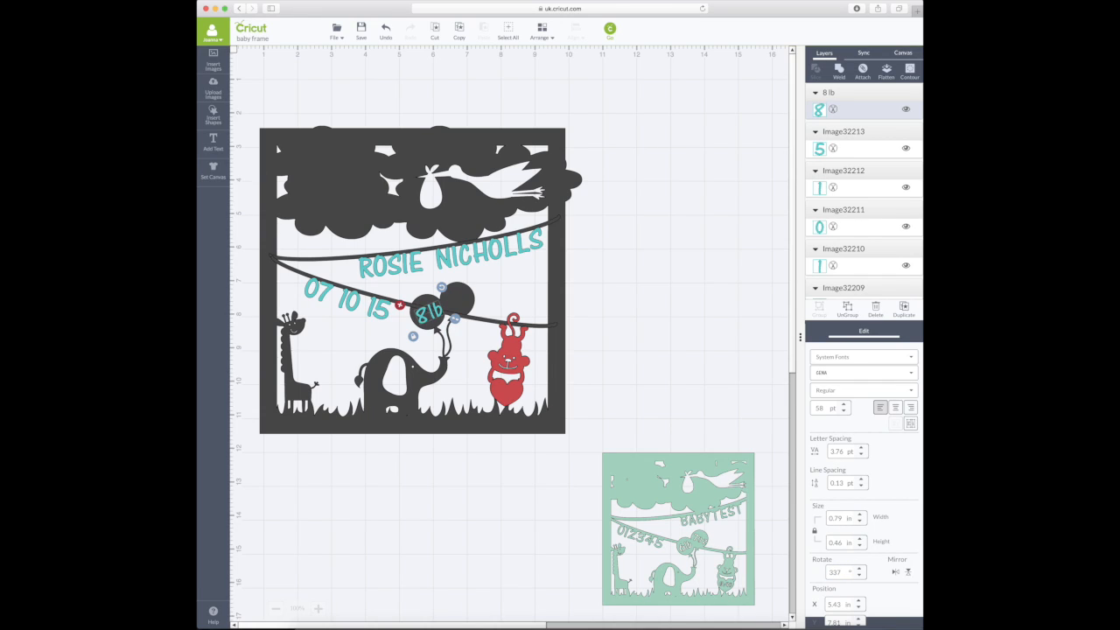
pyautogui.moveTo(433, 321); pyautogui.dragTo(434, 317)
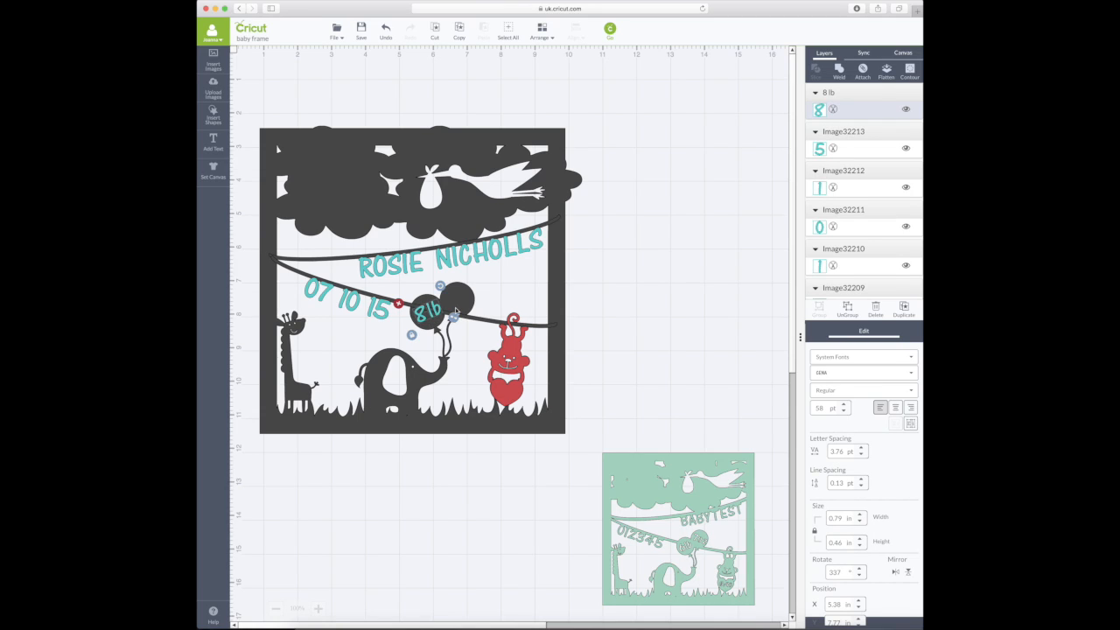
pyautogui.click(456, 305)
pyautogui.moveTo(439, 309); pyautogui.dragTo(439, 311)
pyautogui.click(437, 328)
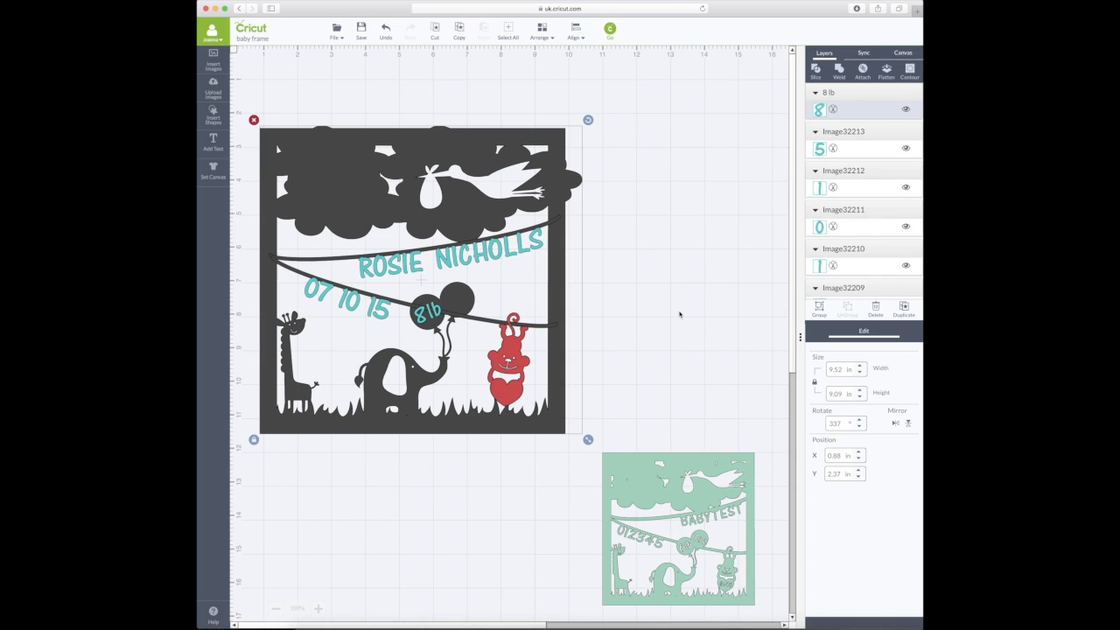
# - Slice 8lb out of the frame and move the loose 8lb pieces off to the right
pyautogui.click(680, 313)
pyautogui.click(431, 316)
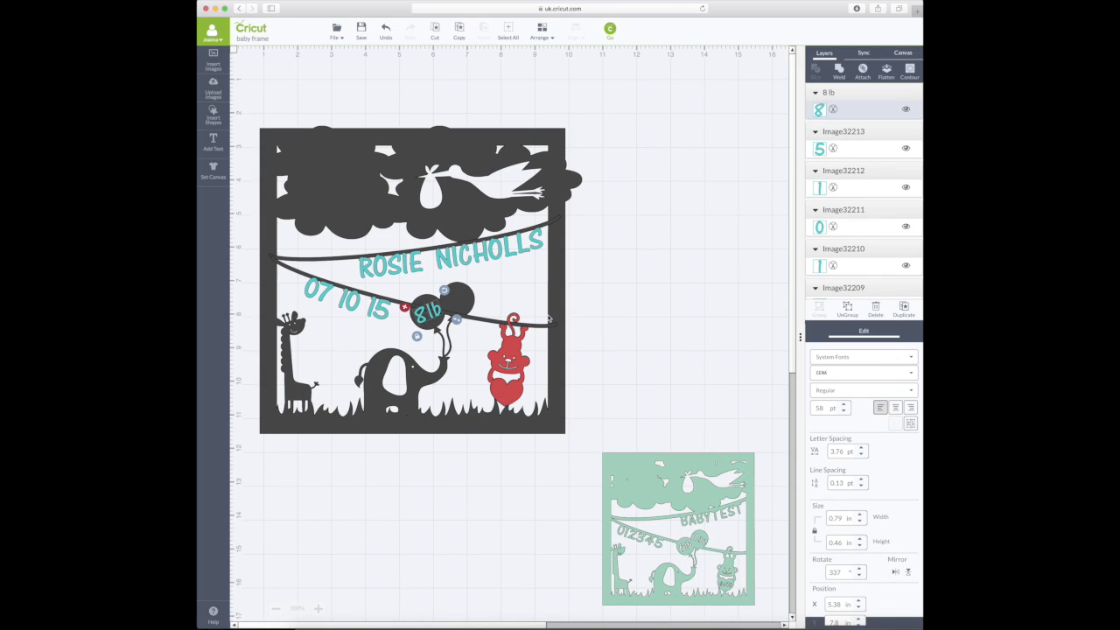
pyautogui.click(551, 318)
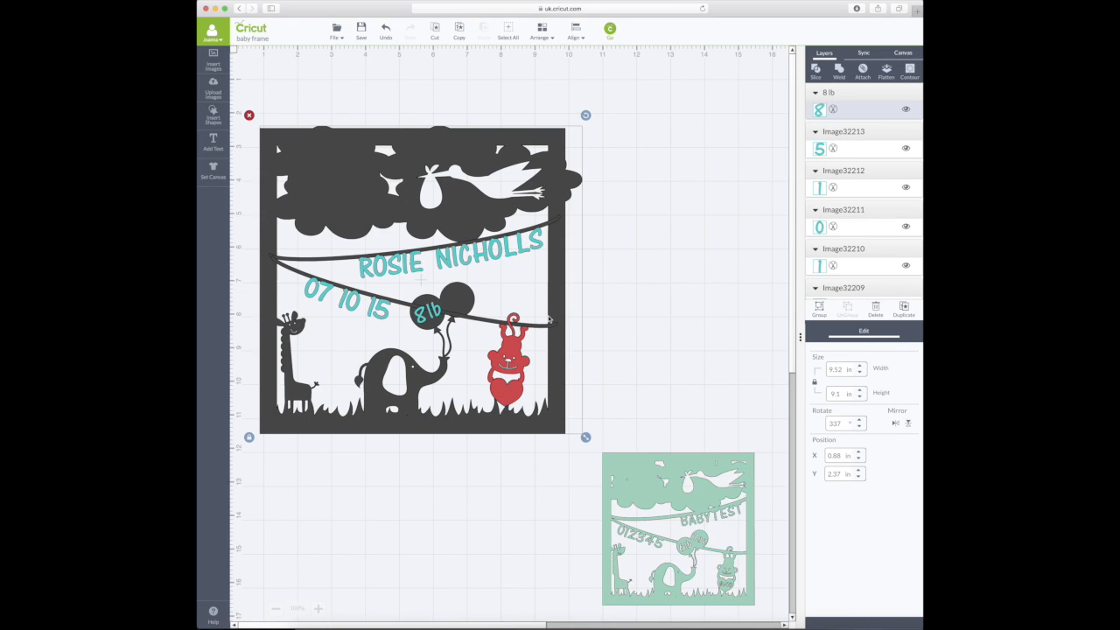
pyautogui.click(820, 72)
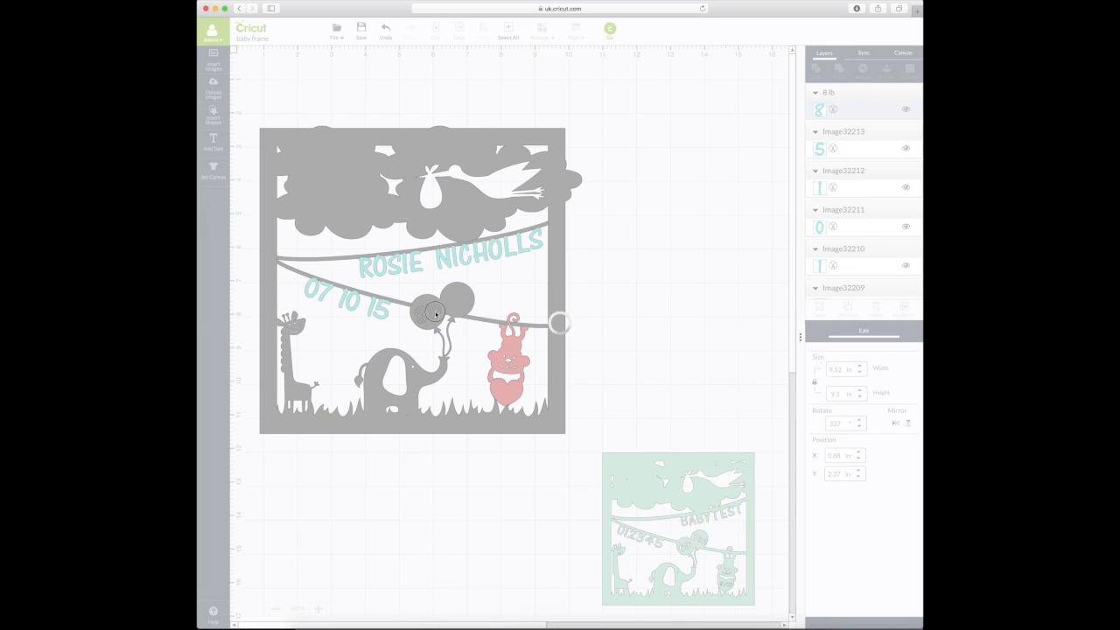
pyautogui.moveTo(435, 316); pyautogui.dragTo(660, 318)
pyautogui.moveTo(429, 314); pyautogui.dragTo(658, 319)
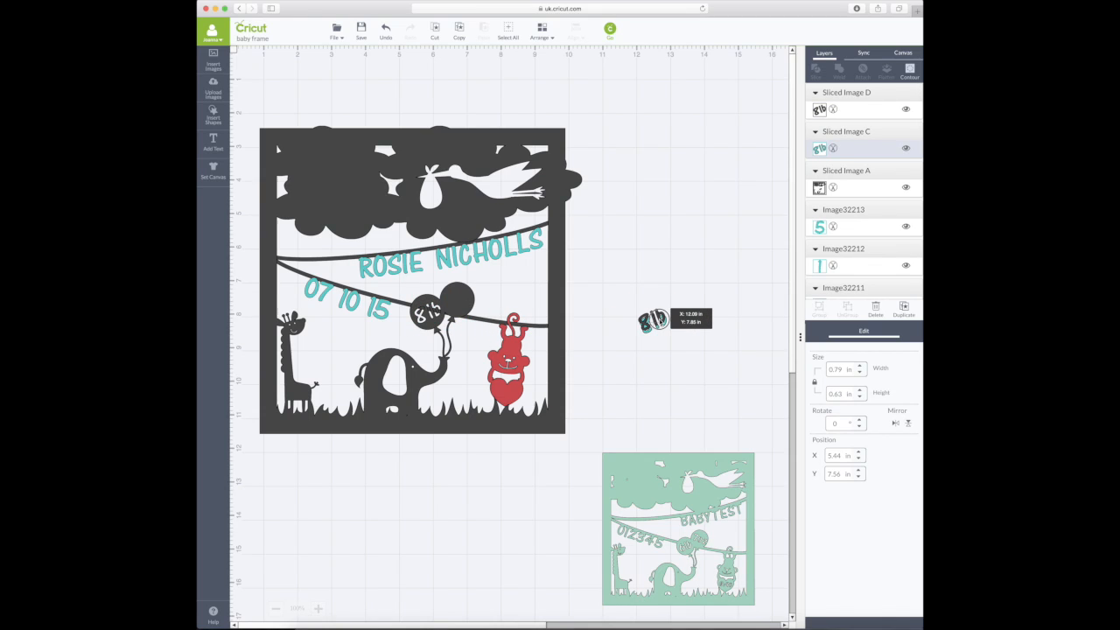
pyautogui.moveTo(654, 320); pyautogui.dragTo(654, 320)
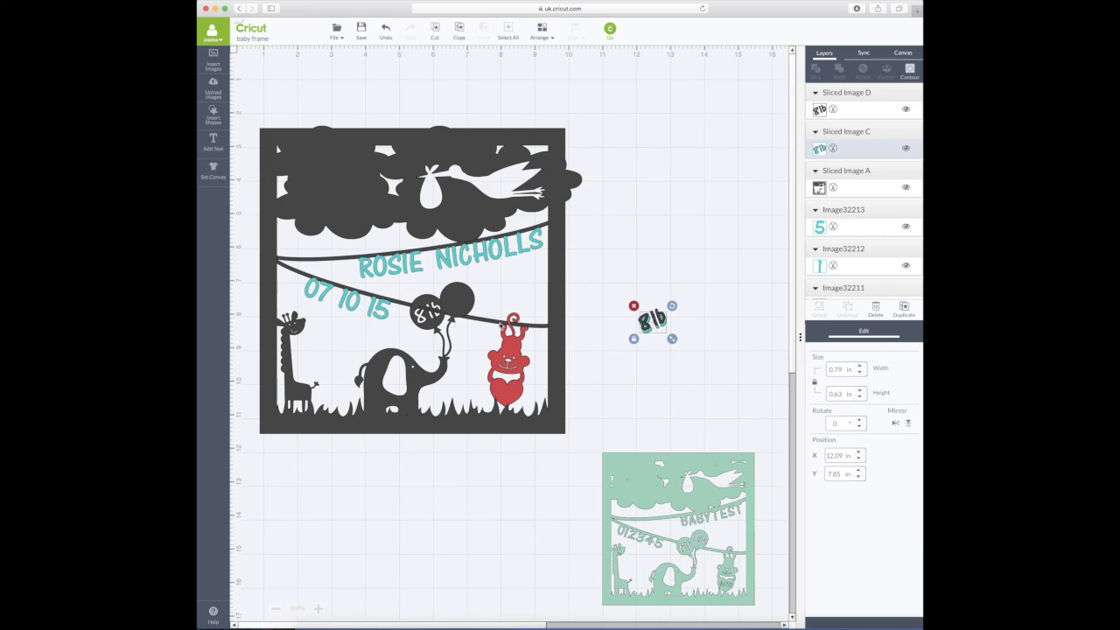
# - Lower the dark frame slightly on the canvas, undoing and retrying the move
pyautogui.moveTo(502, 326); pyautogui.dragTo(500, 347)
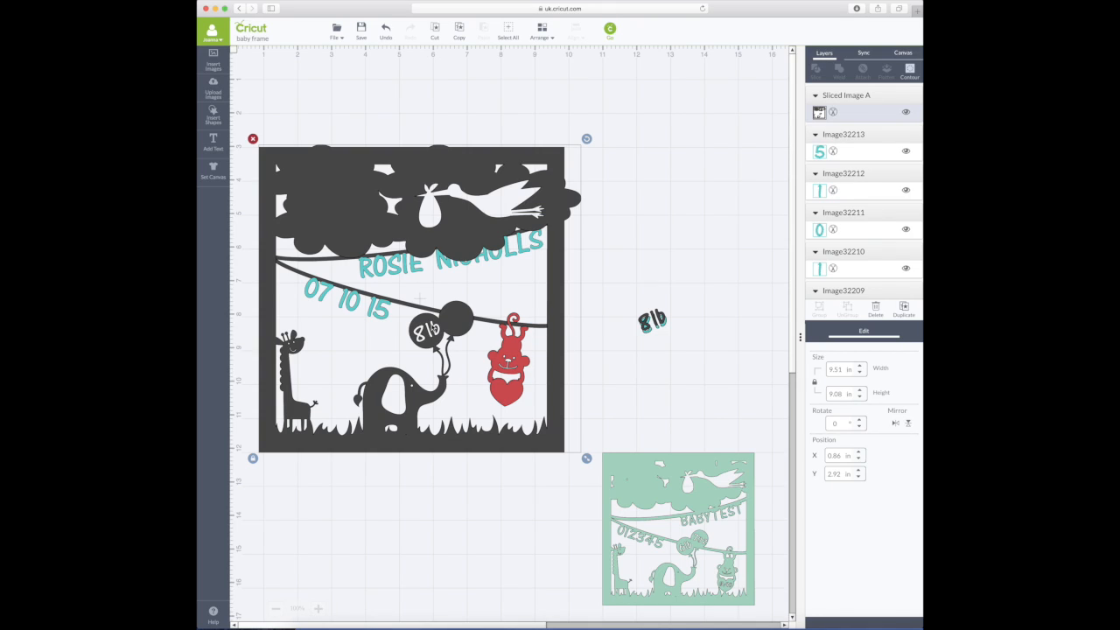
pyautogui.click(388, 31)
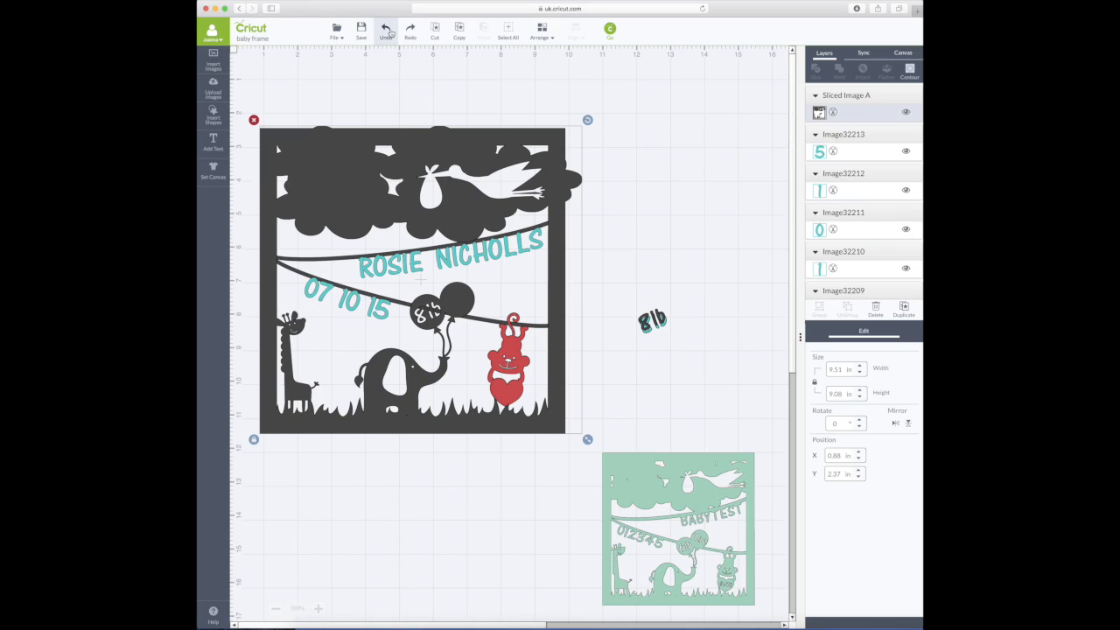
pyautogui.click(672, 231)
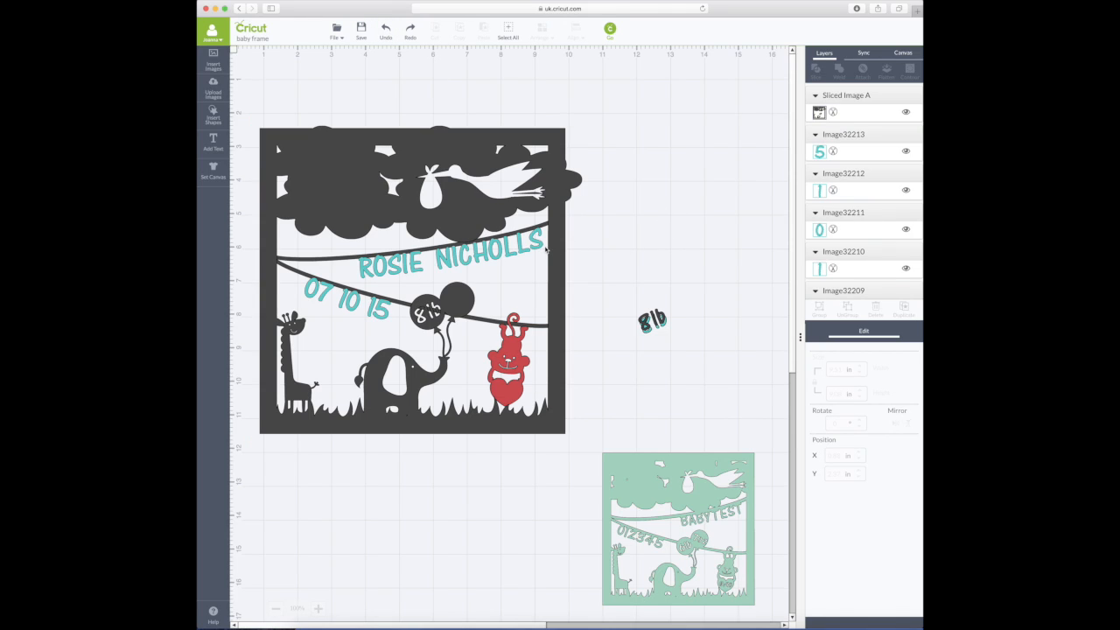
pyautogui.moveTo(546, 249)
pyautogui.mouseDown()
pyautogui.moveTo(554, 270)
pyautogui.moveTo(557, 243)
pyautogui.mouseUp()
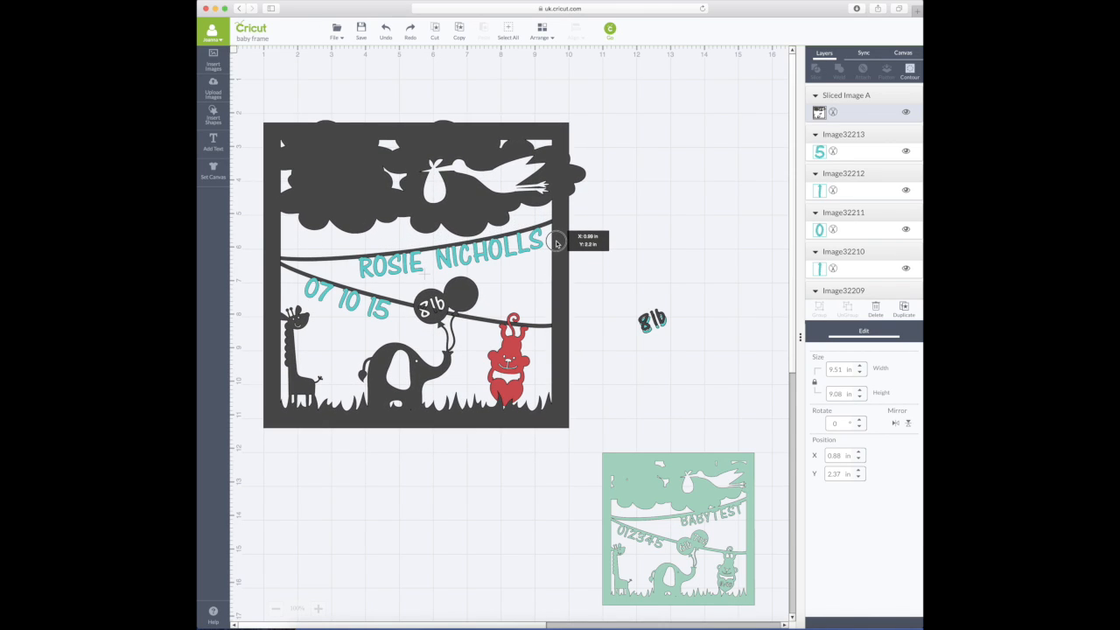
pyautogui.moveTo(557, 244); pyautogui.dragTo(558, 245)
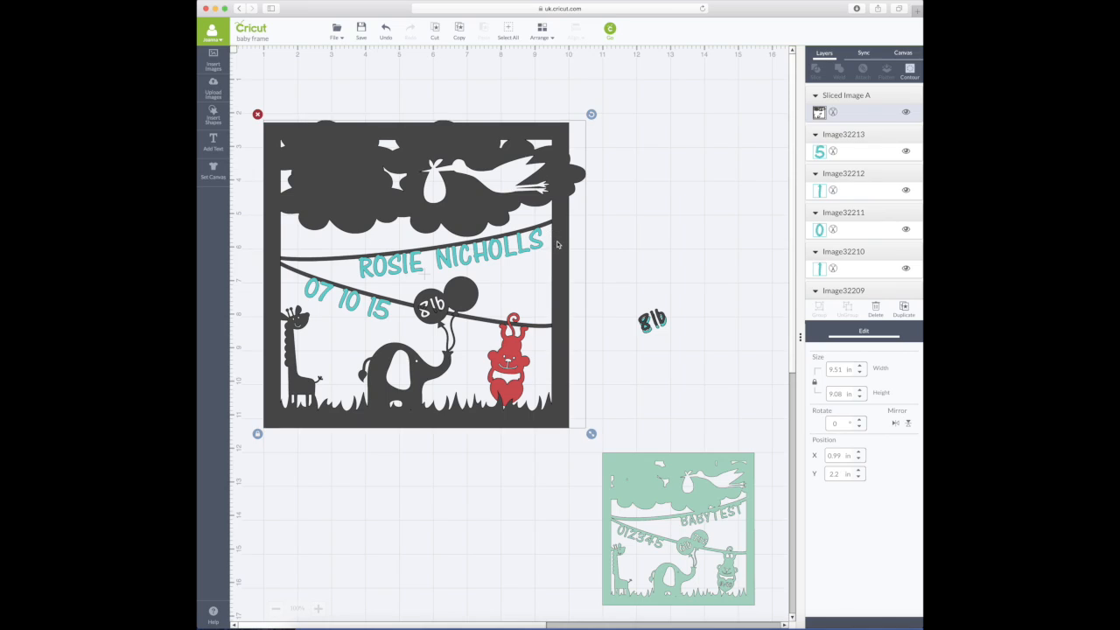
pyautogui.click(386, 37)
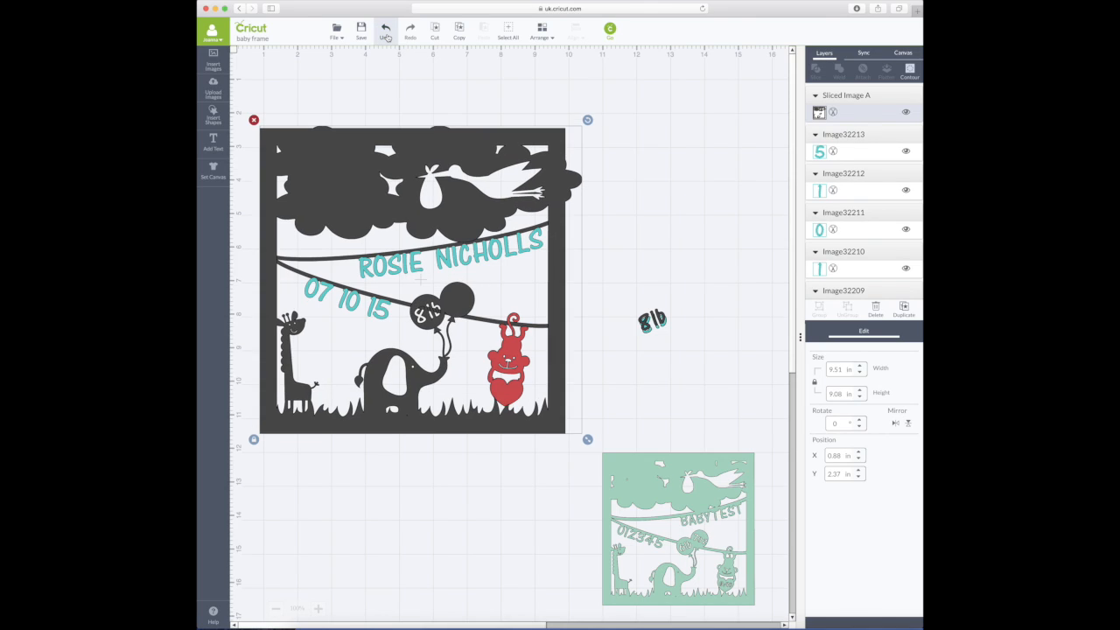
pyautogui.click(720, 206)
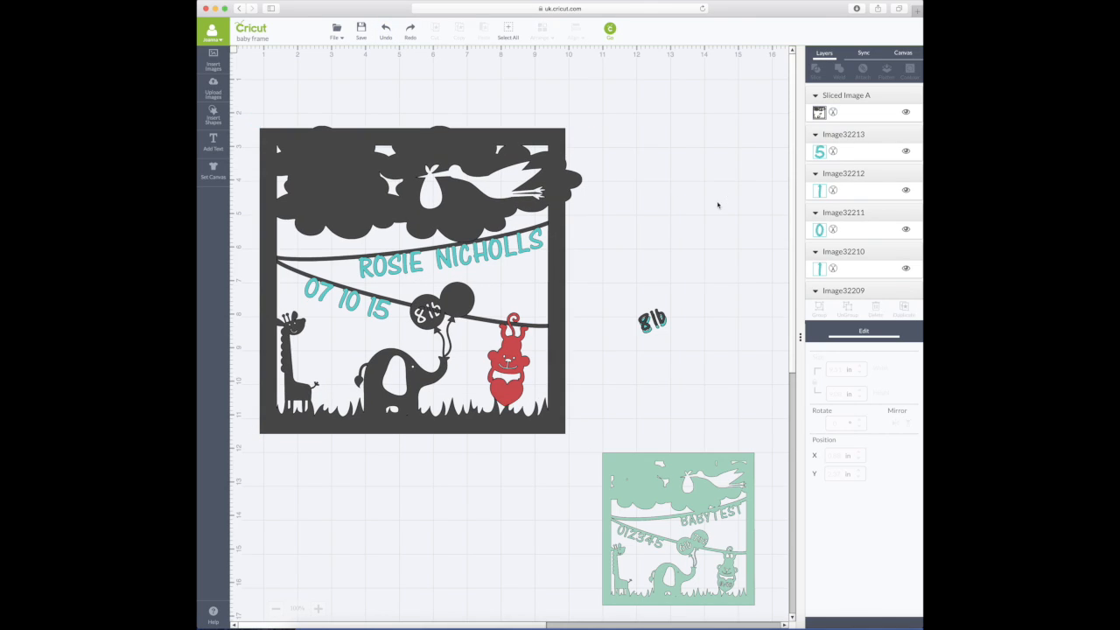
pyautogui.moveTo(457, 194); pyautogui.dragTo(461, 224)
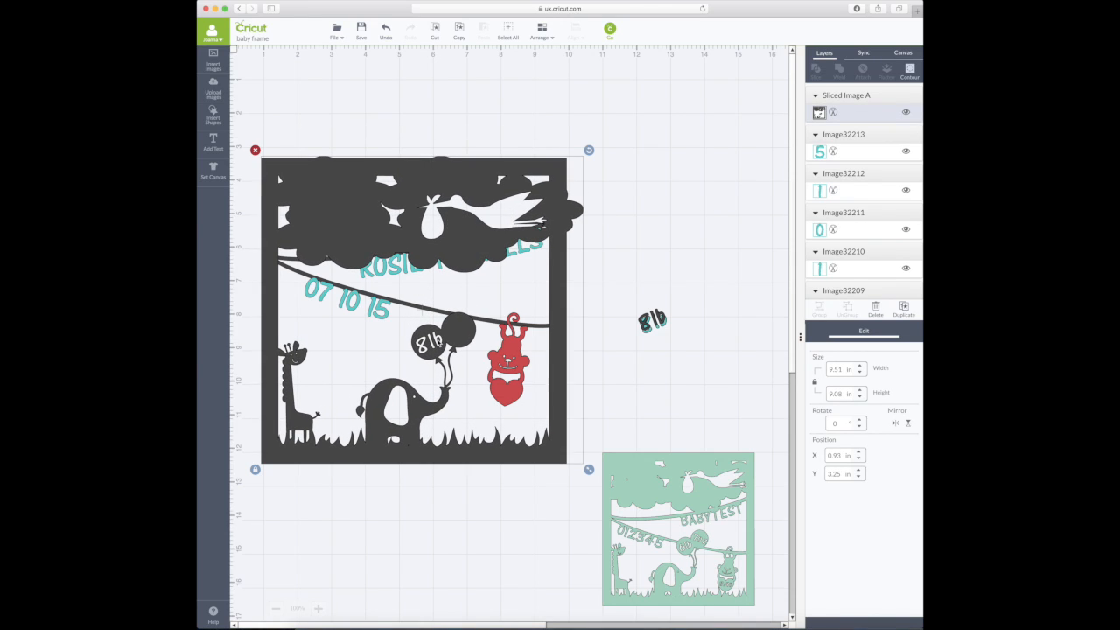
# - Add a square, shrink it to a thin strip under the 8lb balloon, and rotate it 337°
pyautogui.click(213, 114)
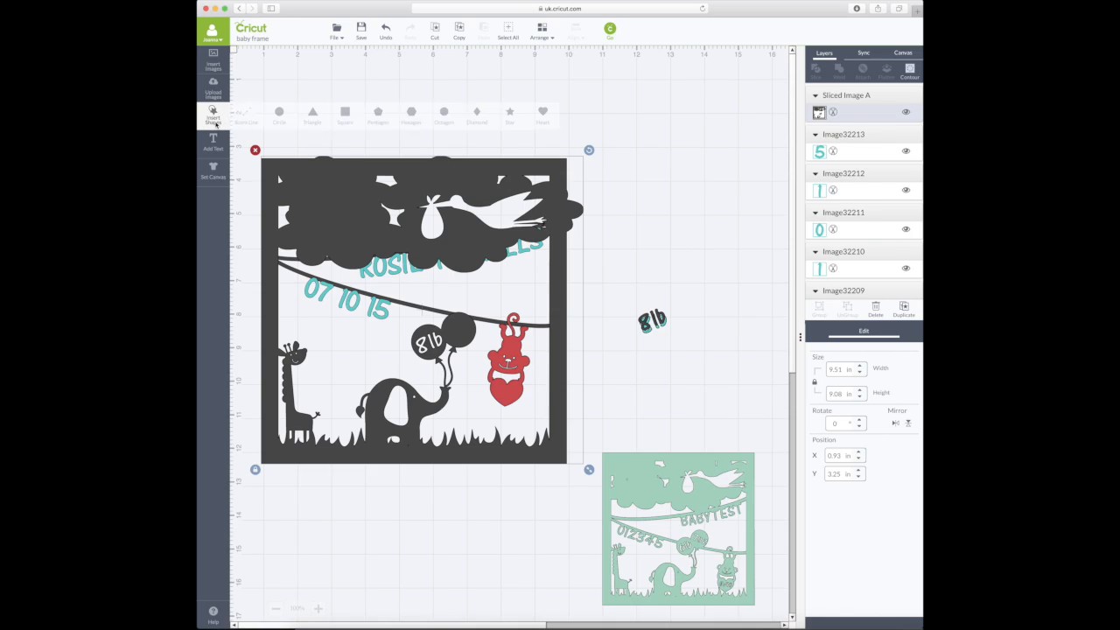
pyautogui.click(345, 114)
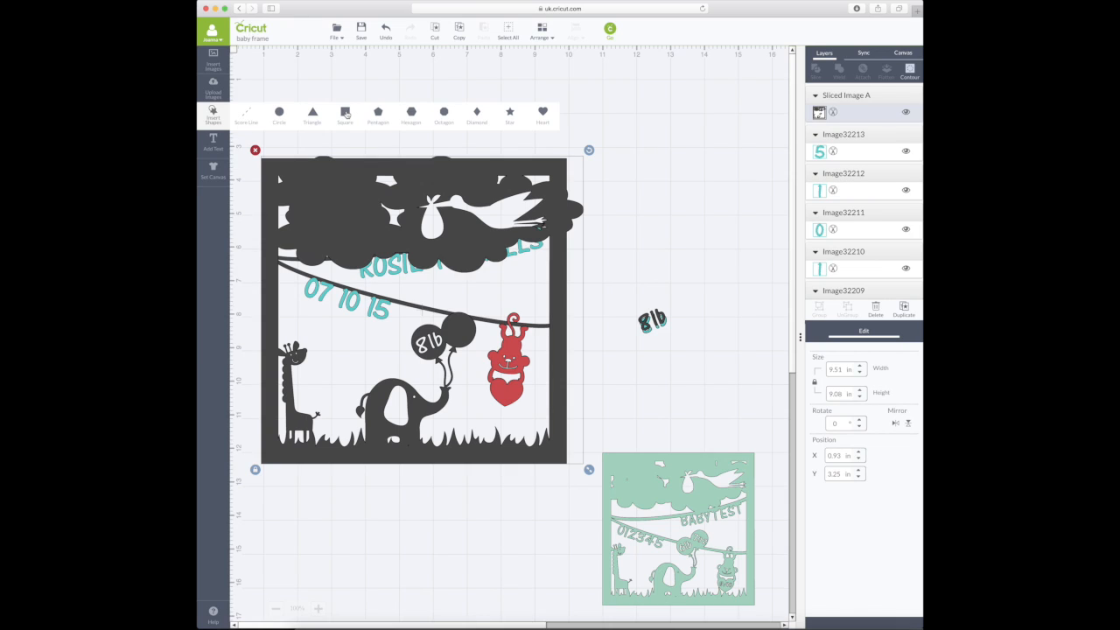
pyautogui.moveTo(458, 302); pyautogui.dragTo(482, 382)
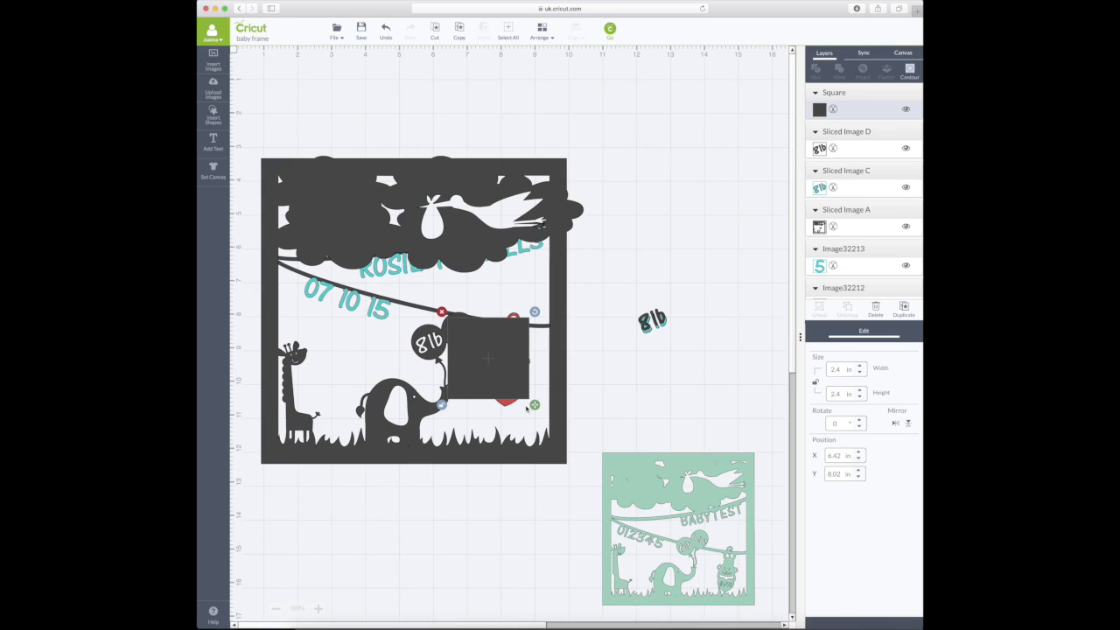
pyautogui.moveTo(534, 406); pyautogui.dragTo(453, 408)
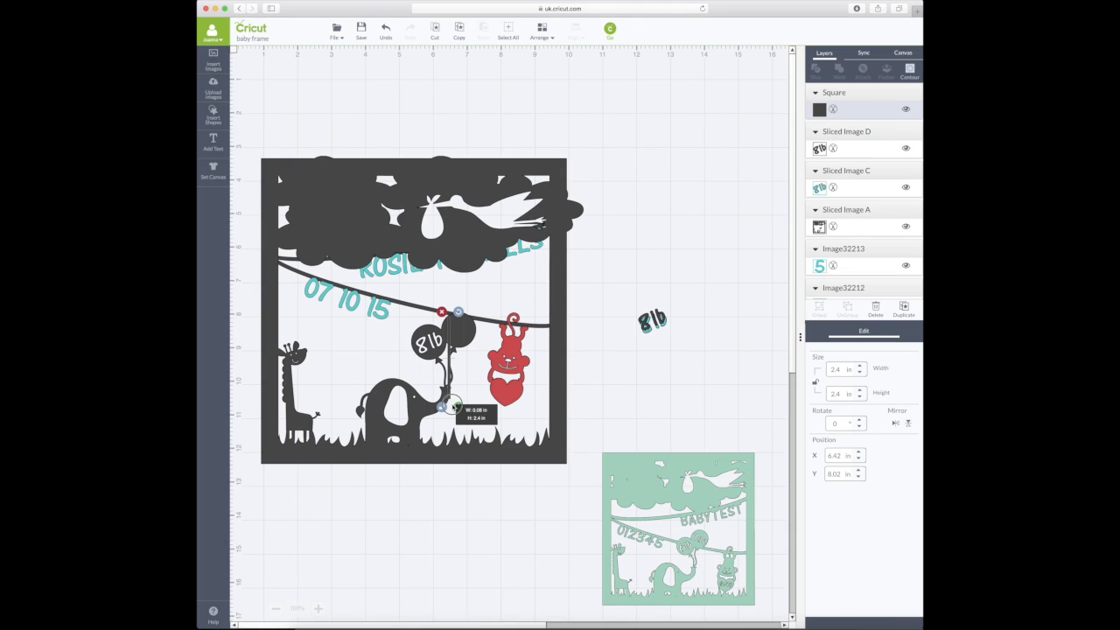
pyautogui.moveTo(452, 406); pyautogui.dragTo(454, 408)
pyautogui.moveTo(454, 408); pyautogui.dragTo(452, 408)
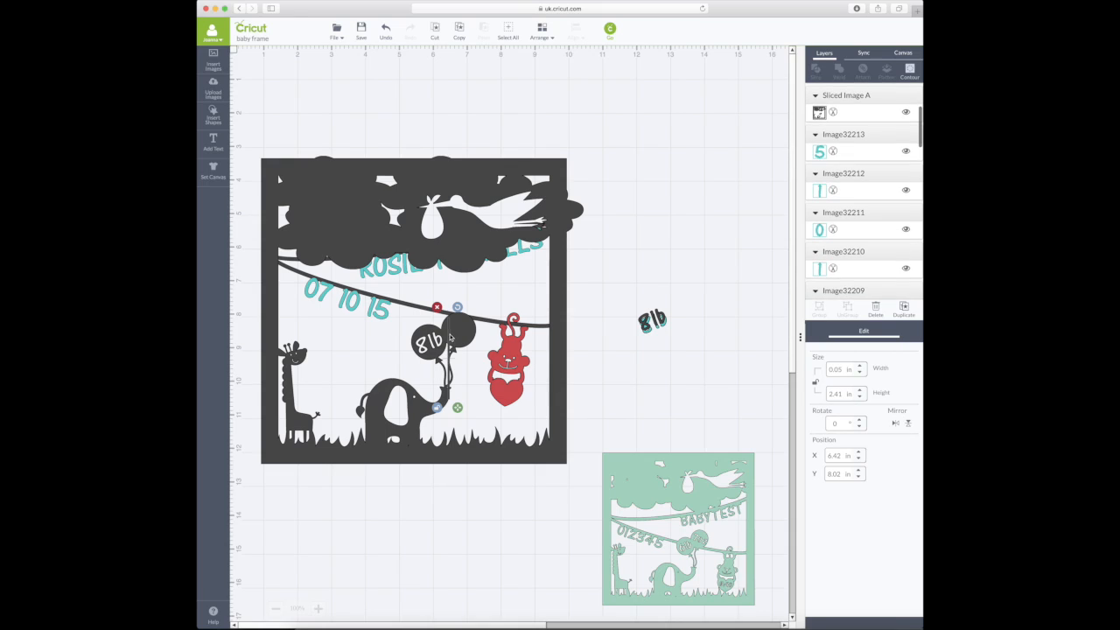
pyautogui.moveTo(450, 335); pyautogui.dragTo(442, 350)
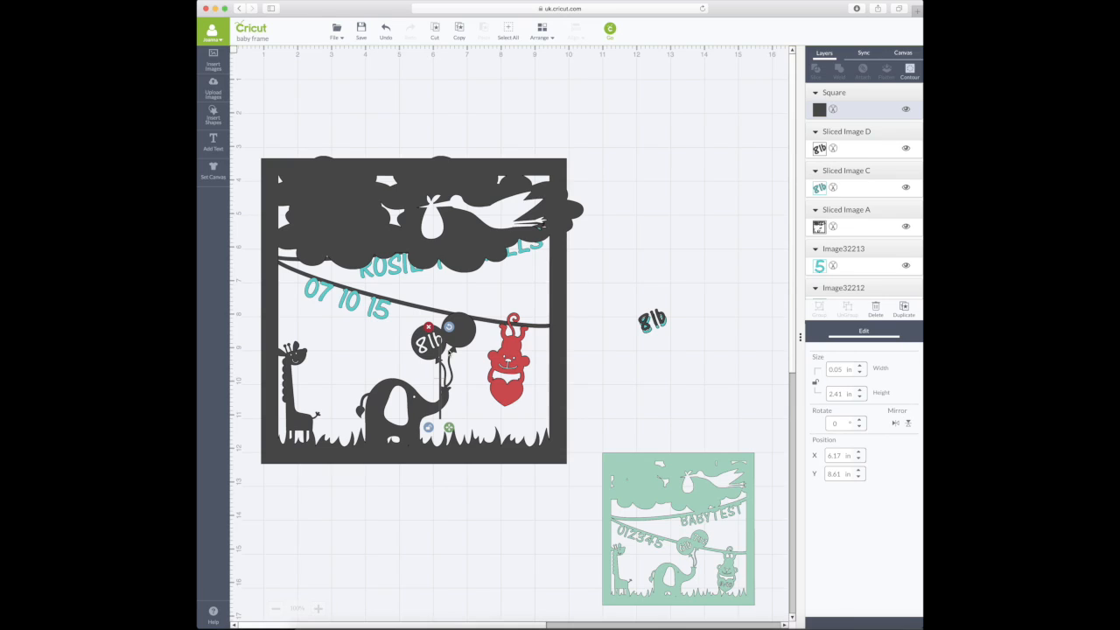
pyautogui.click(840, 425)
pyautogui.write('337')
pyautogui.press('Return')
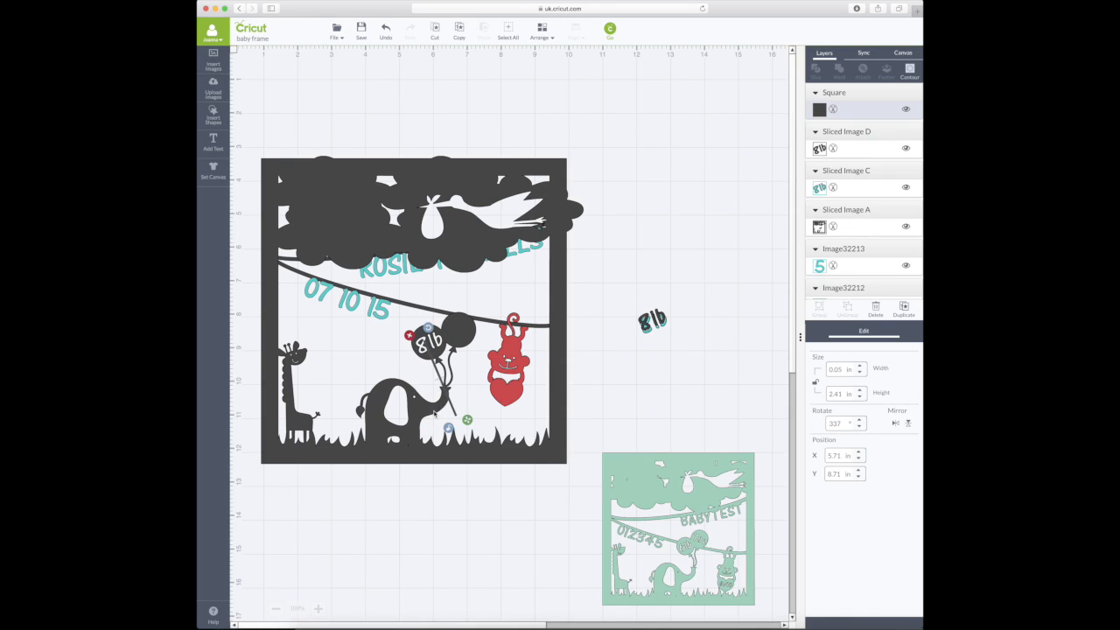
# - Reposition the string strip up toward the bunting line
pyautogui.click(385, 32)
pyautogui.click(470, 413)
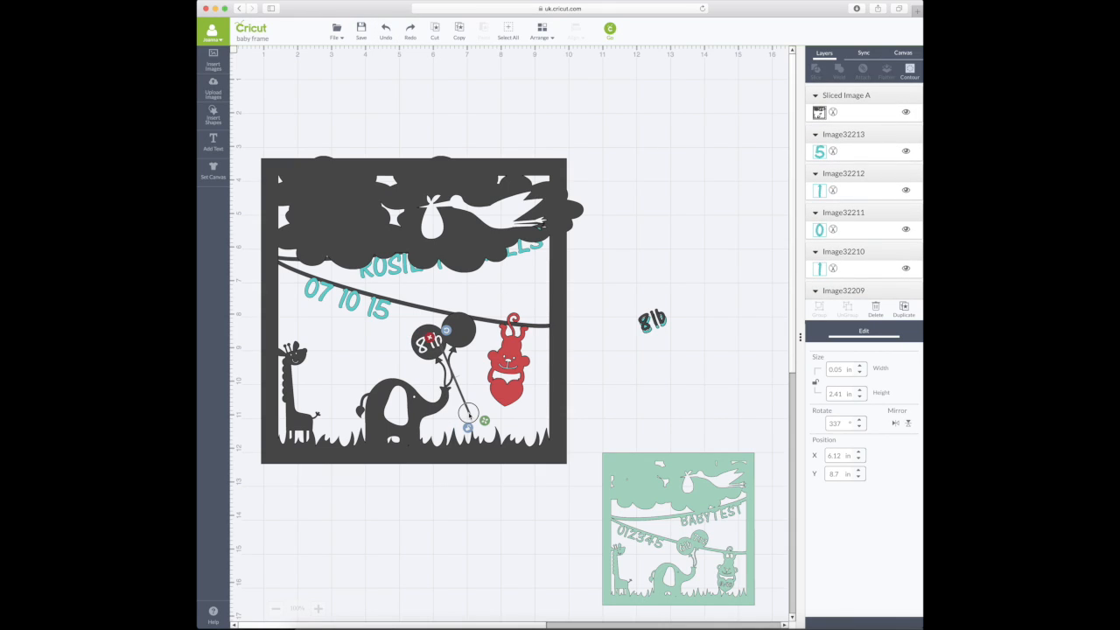
pyautogui.click(472, 412)
pyautogui.click(462, 398)
pyautogui.moveTo(463, 398); pyautogui.dragTo(428, 321)
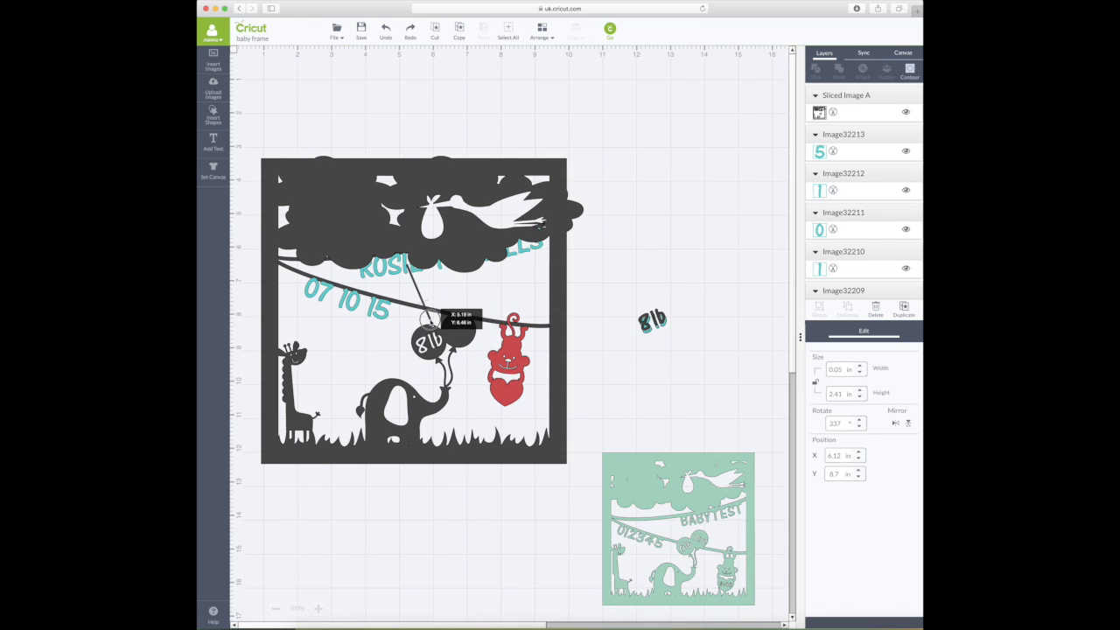
pyautogui.moveTo(434, 324); pyautogui.dragTo(434, 325)
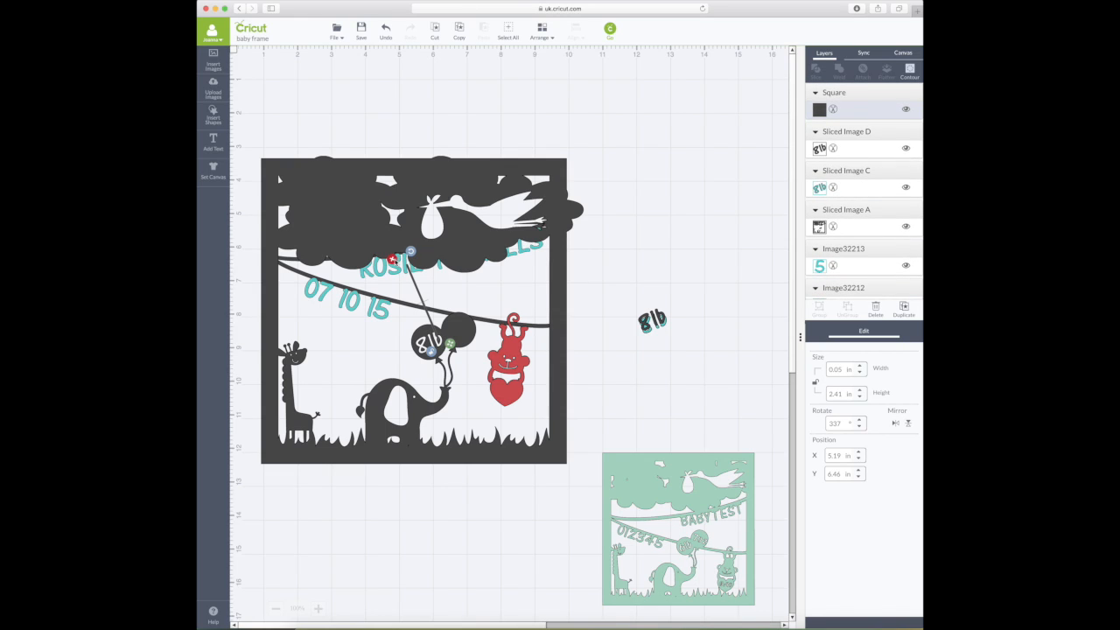
# - Shorten the string from its bottom end and weld it into the frame
pyautogui.click(393, 260)
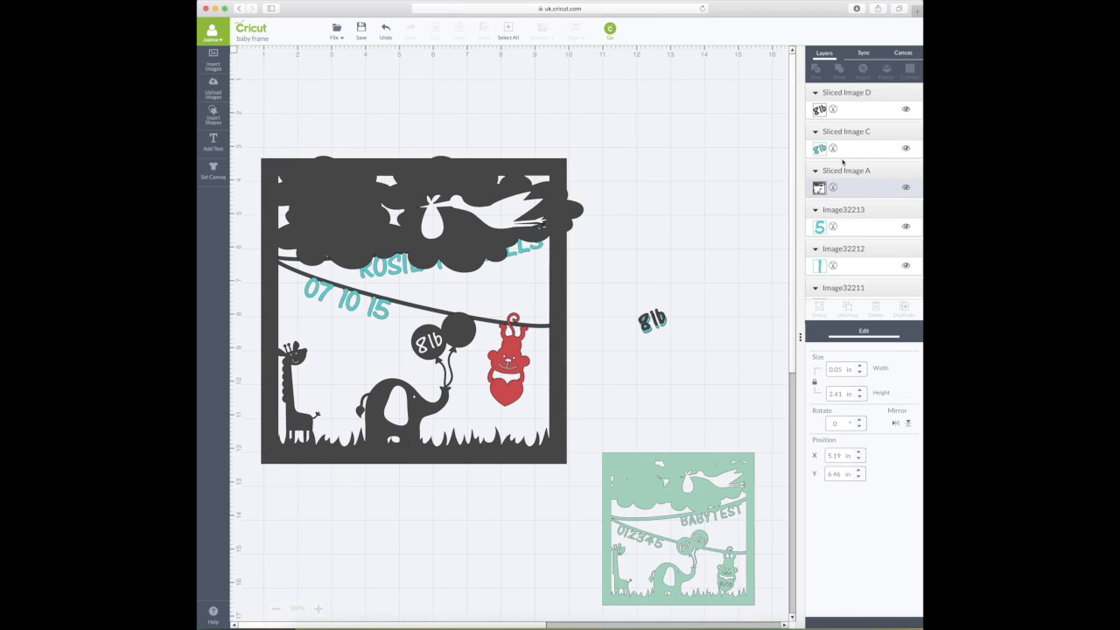
pyautogui.click(386, 32)
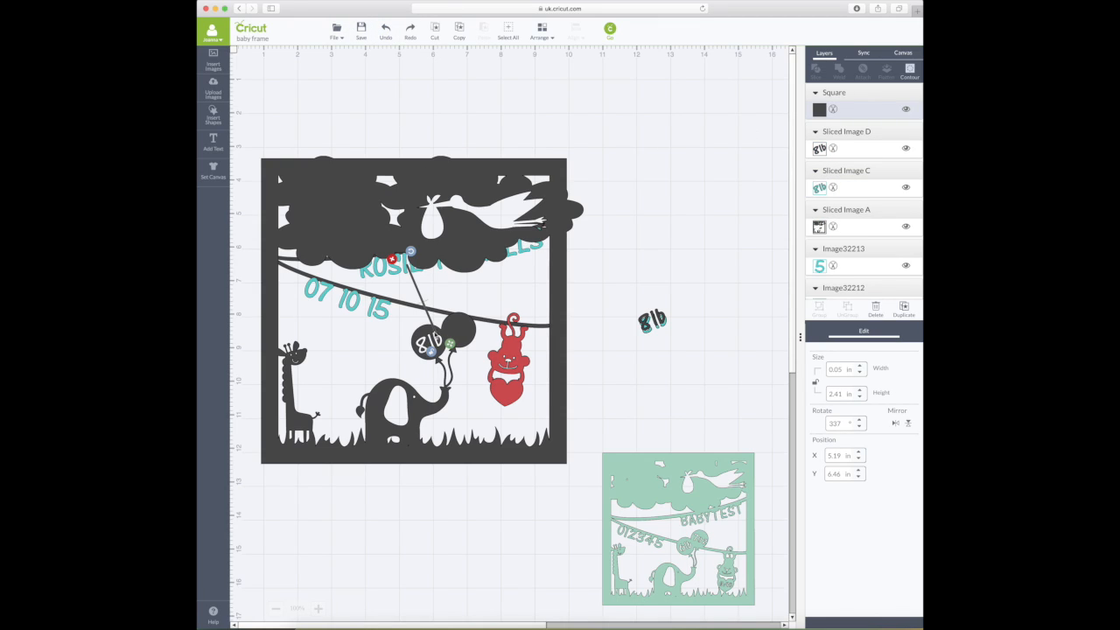
pyautogui.moveTo(450, 346); pyautogui.dragTo(435, 309)
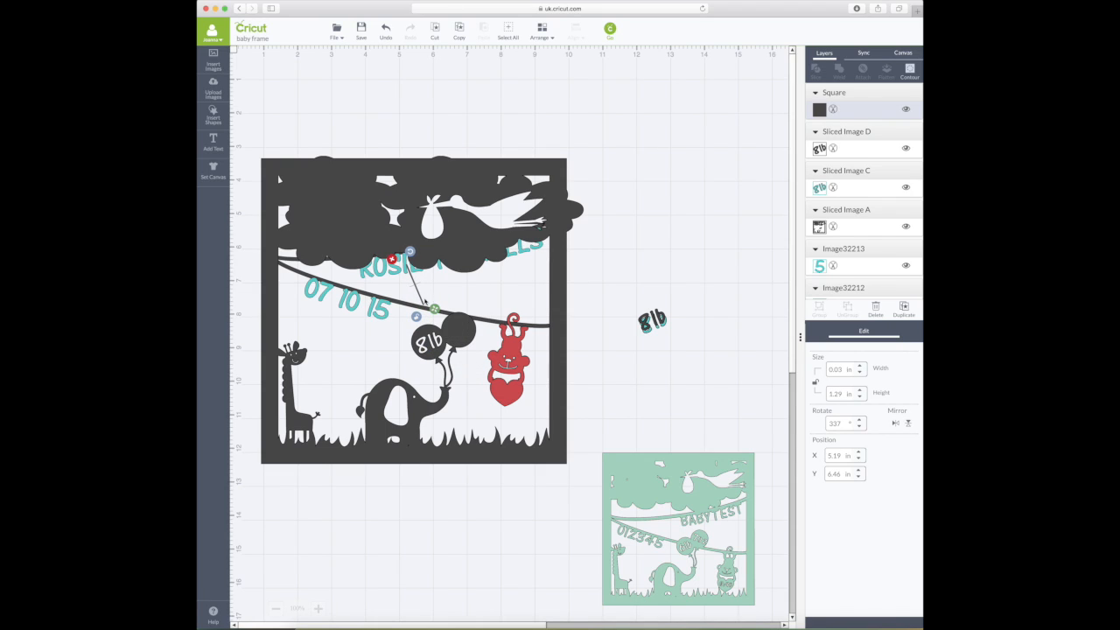
pyautogui.click(424, 306)
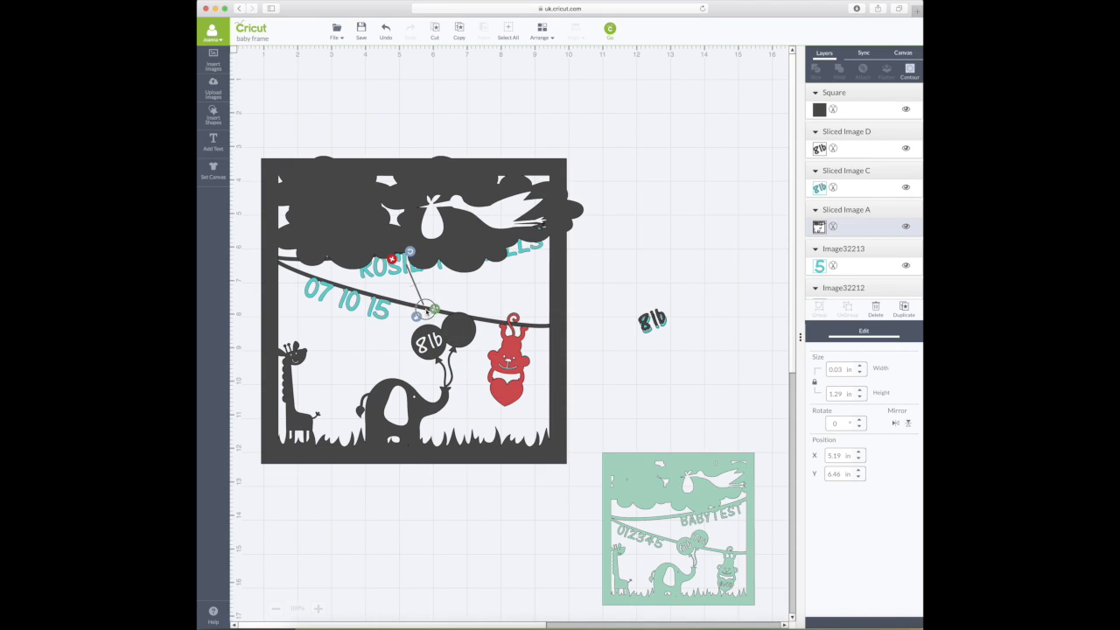
pyautogui.click(636, 320)
pyautogui.click(385, 31)
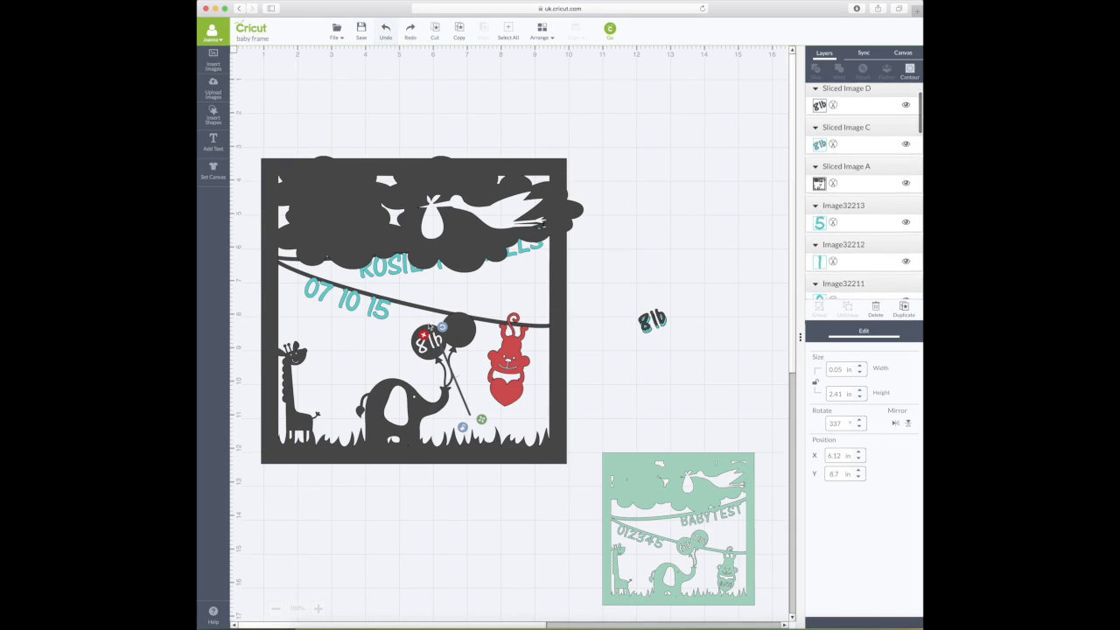
pyautogui.moveTo(474, 419); pyautogui.dragTo(448, 342)
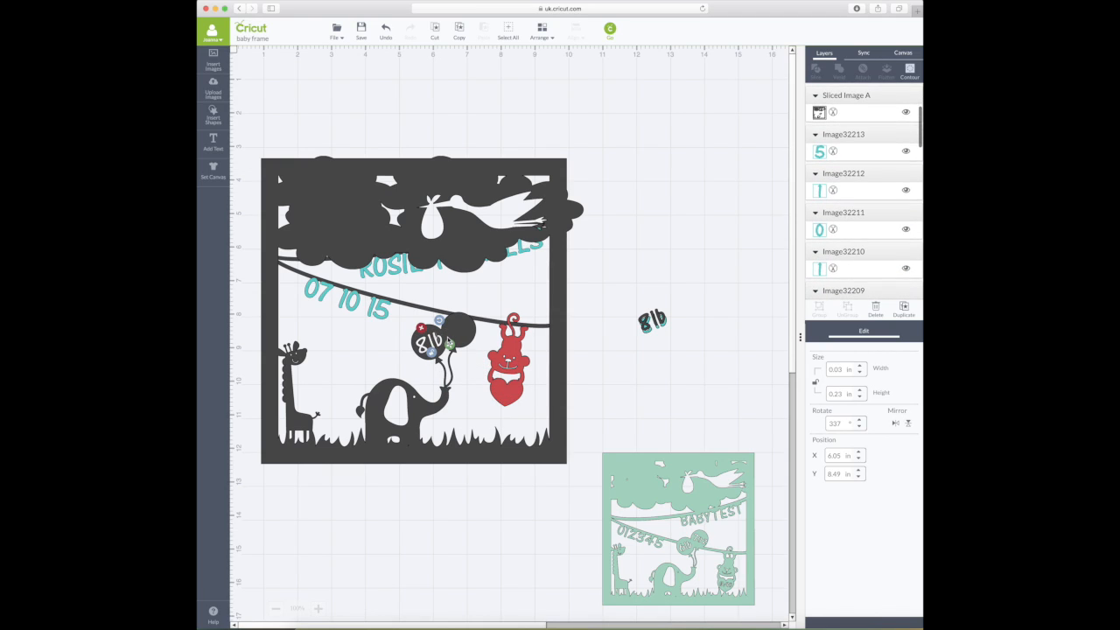
pyautogui.keyDown('shift'); pyautogui.click(463, 330); pyautogui.keyUp('shift')
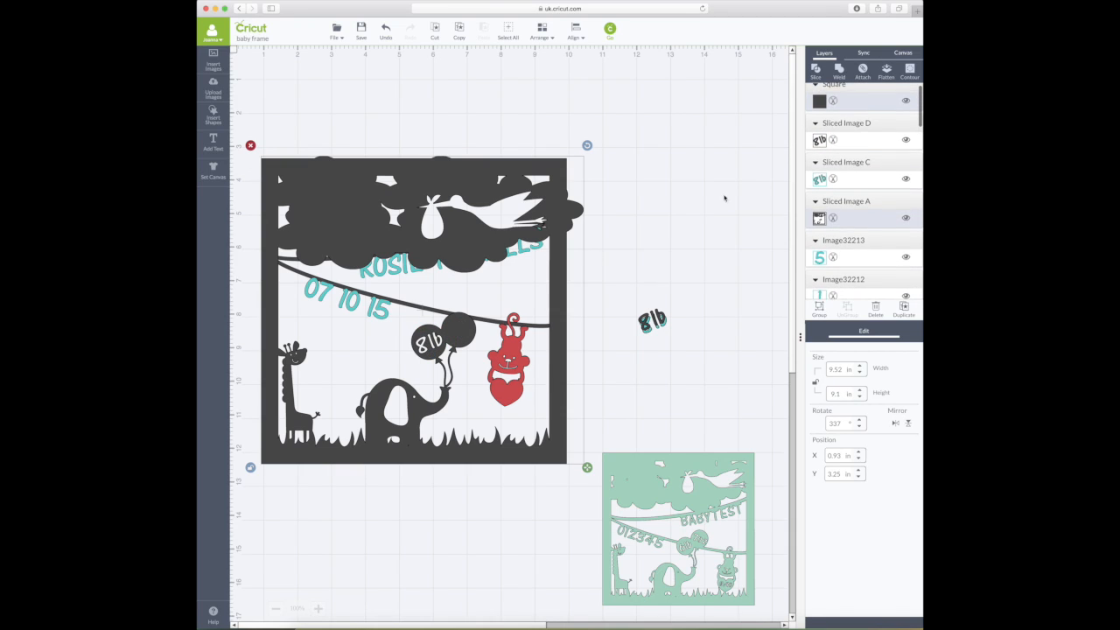
pyautogui.click(840, 72)
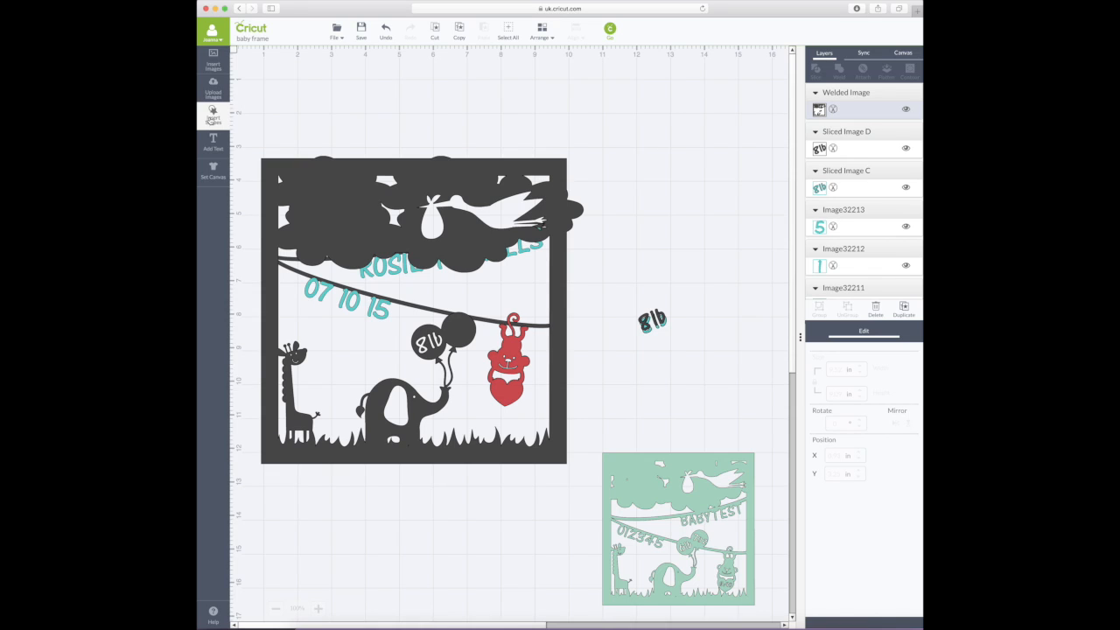
pyautogui.click(212, 120)
# - Insert a square tilted 337°, move it onto the frame, and weld the tiny piece in
pyautogui.click(346, 117)
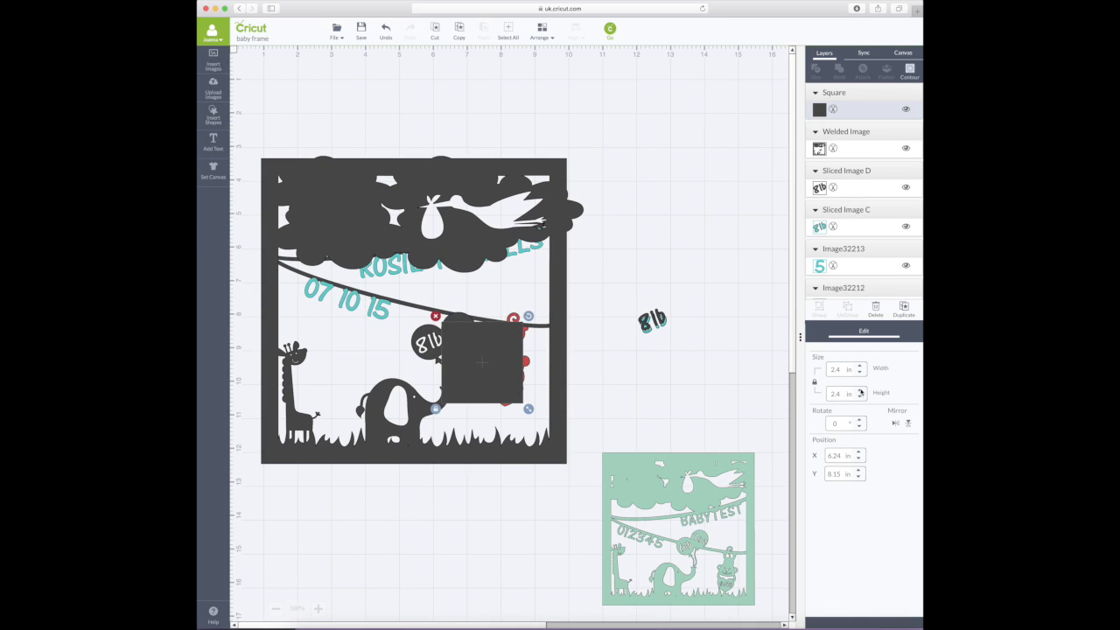
pyautogui.write('338')
pyautogui.write('7')
pyautogui.press('Return')
pyautogui.moveTo(500, 369); pyautogui.dragTo(436, 360)
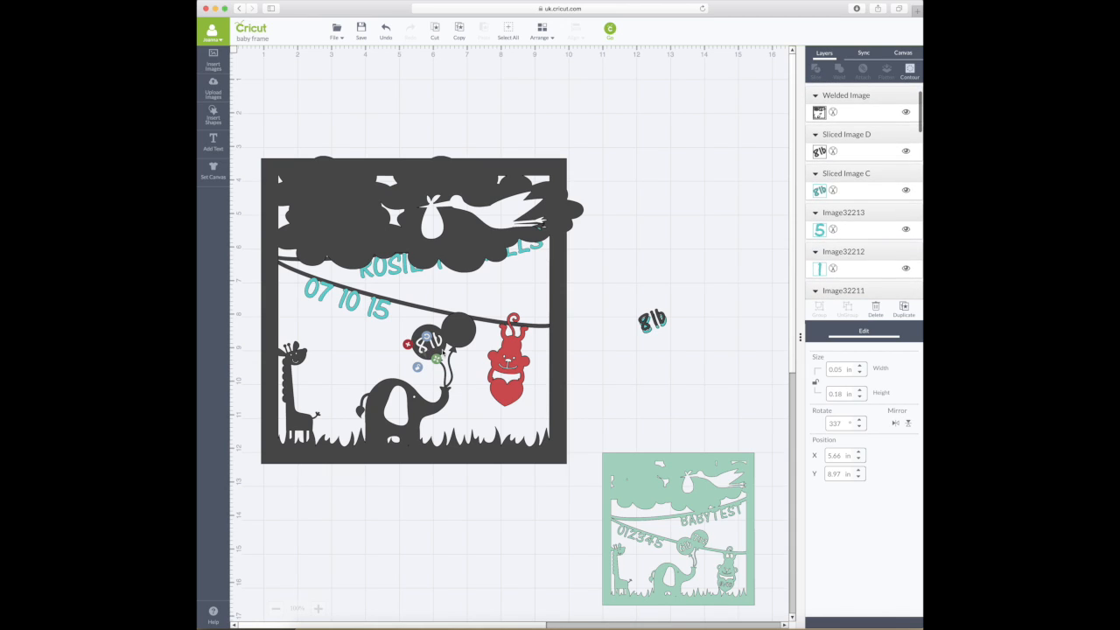
pyautogui.keyDown('shift'); pyautogui.click(422, 311); pyautogui.keyUp('shift')
pyautogui.click(839, 71)
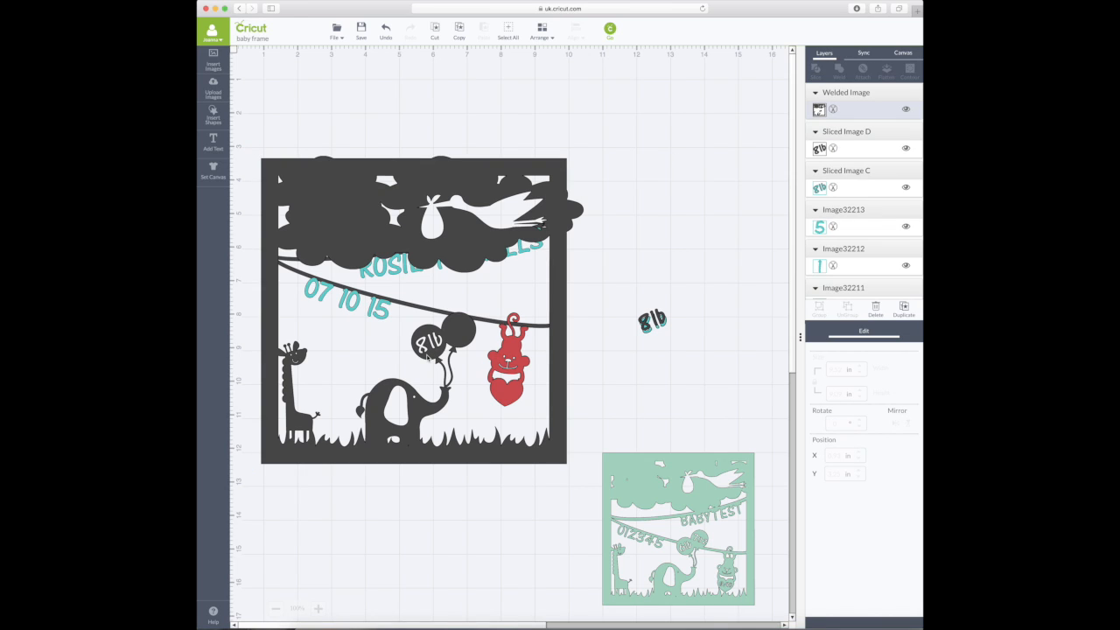
# - Add another 337° square, shrink it to a sliver on the 8lb balloon, and weld it to the frame
pyautogui.click(215, 118)
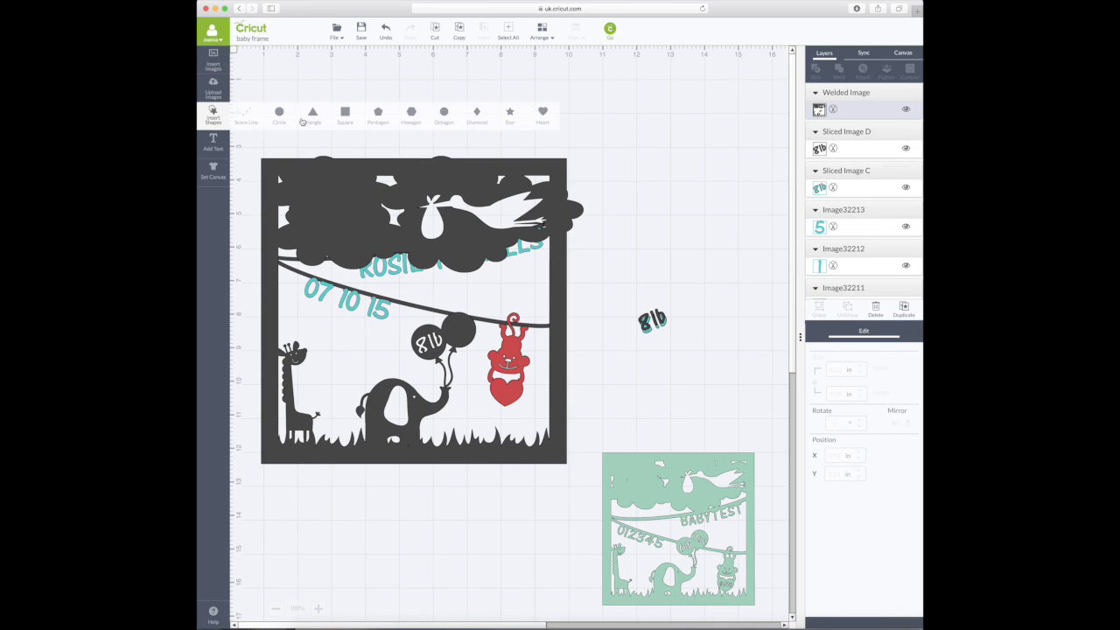
pyautogui.click(344, 113)
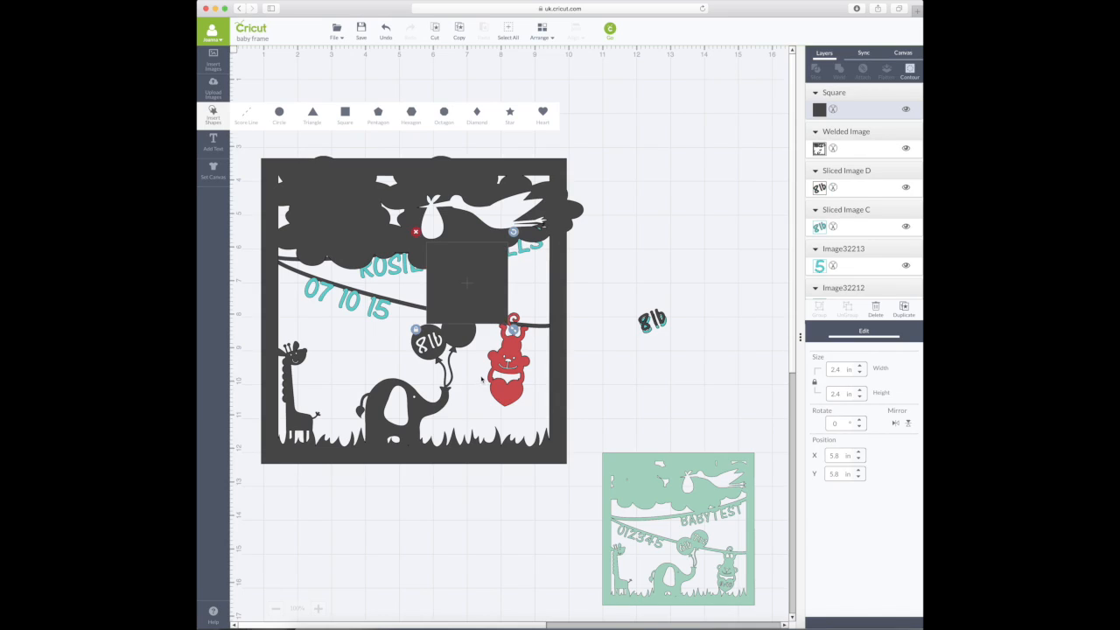
pyautogui.doubleClick(842, 422)
pyautogui.write('337')
pyautogui.press('Return')
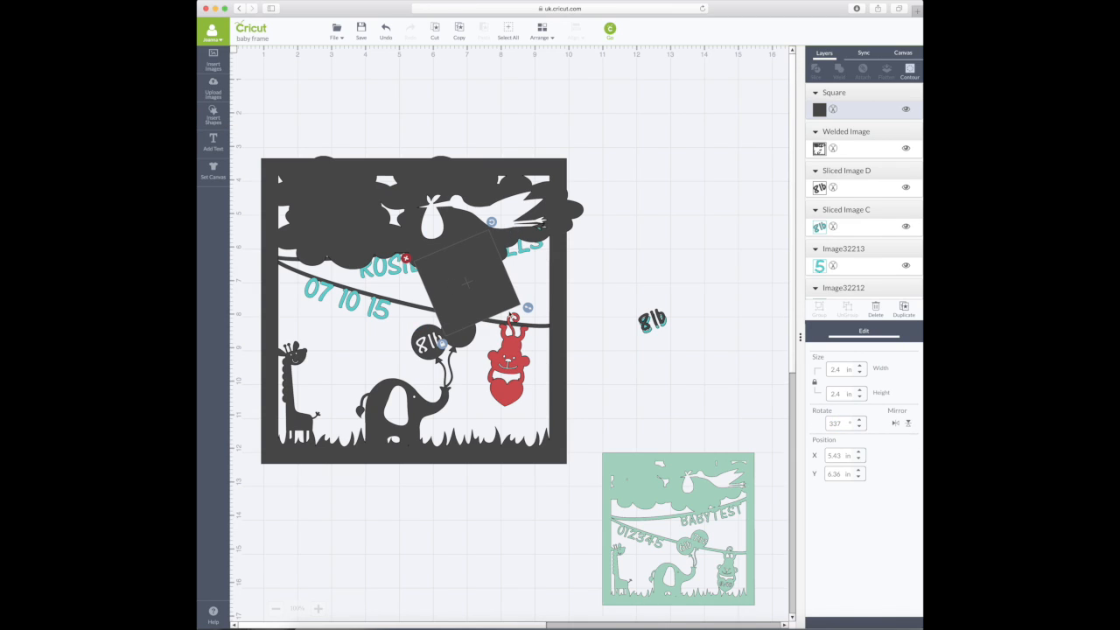
pyautogui.moveTo(491, 297); pyautogui.dragTo(492, 378)
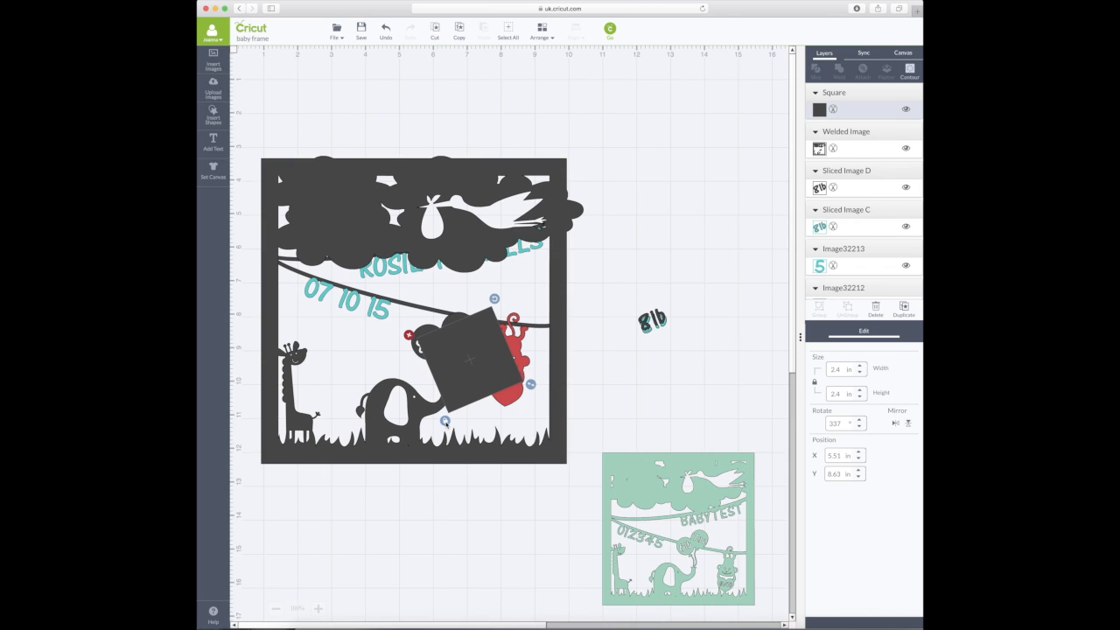
pyautogui.moveTo(530, 384); pyautogui.dragTo(429, 345)
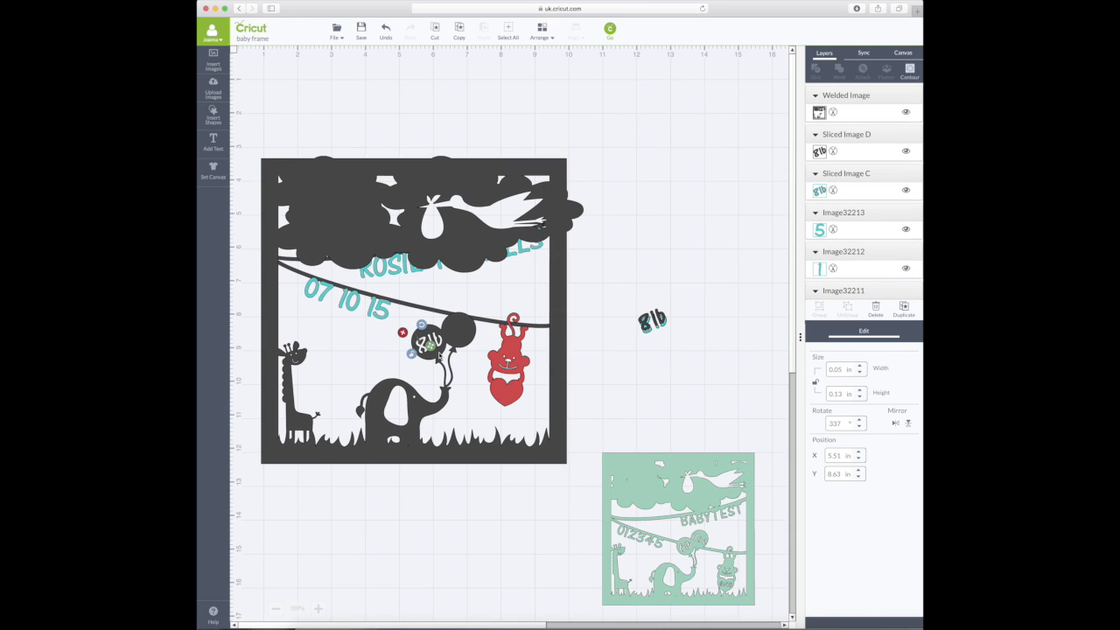
pyautogui.keyDown('shift'); pyautogui.click(459, 330); pyautogui.keyUp('shift')
pyautogui.click(845, 76)
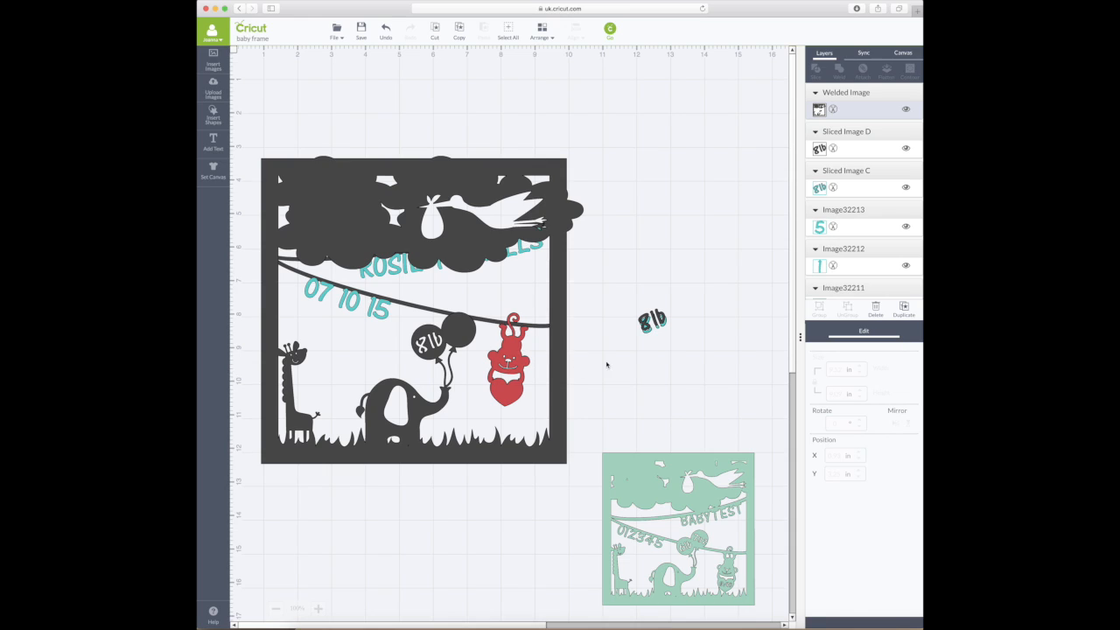
# - Add a '4 oz' text box and set its font size to 52 pt
pyautogui.click(213, 144)
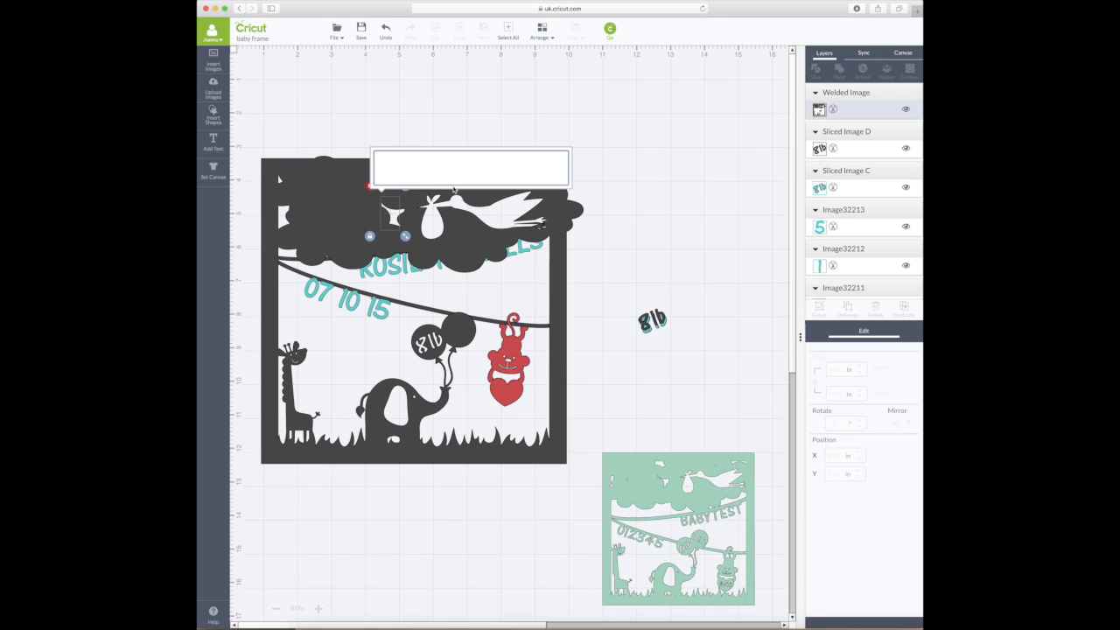
pyautogui.write('4')
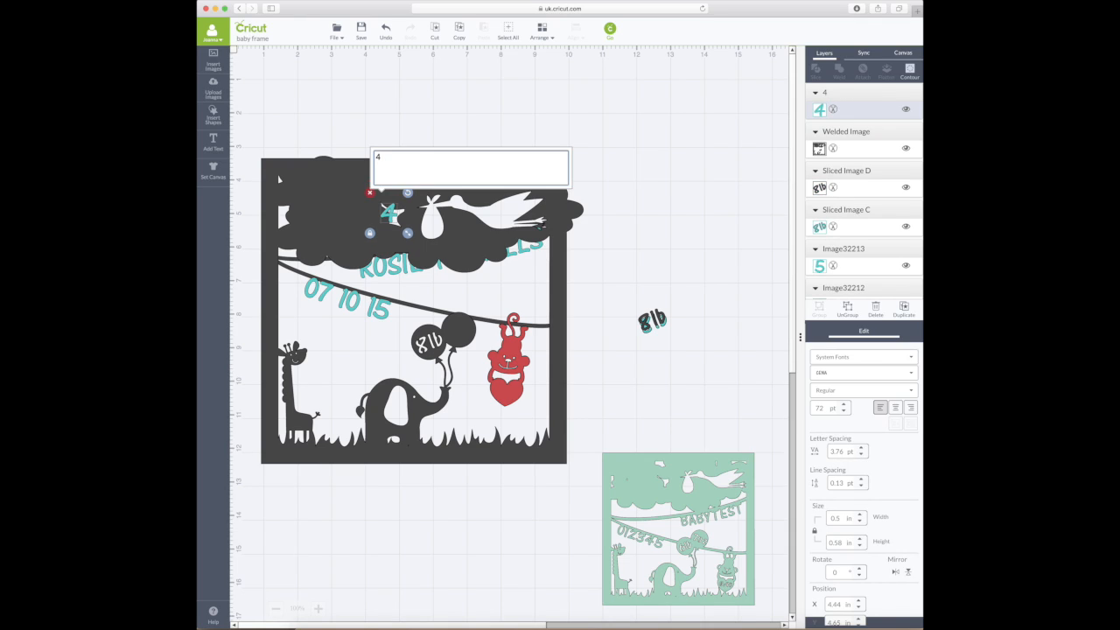
pyautogui.write(' oz')
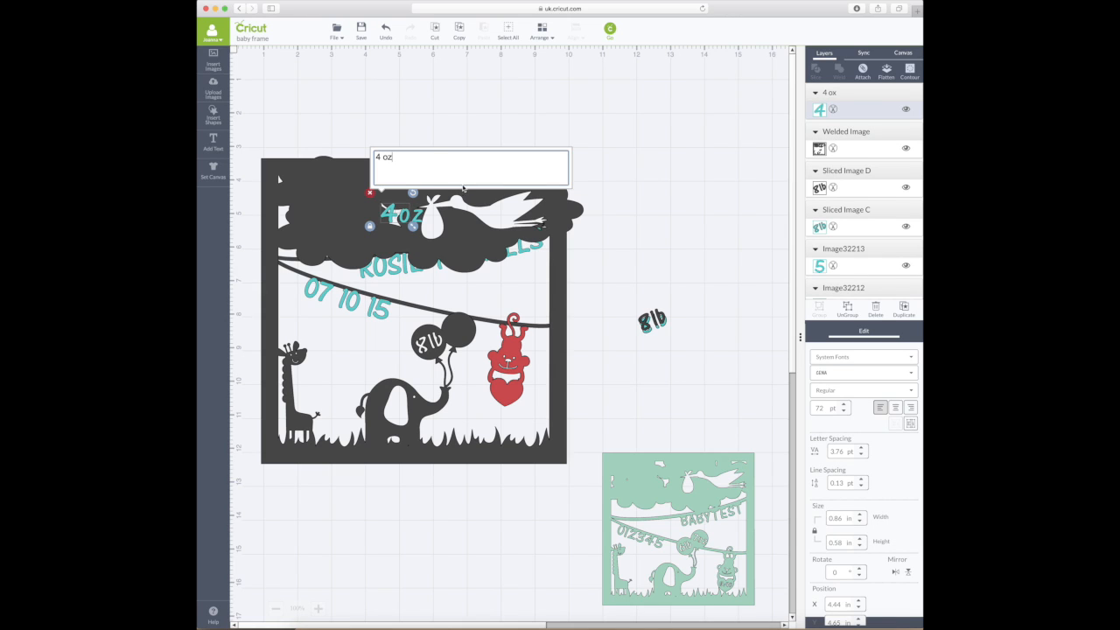
pyautogui.click(826, 408)
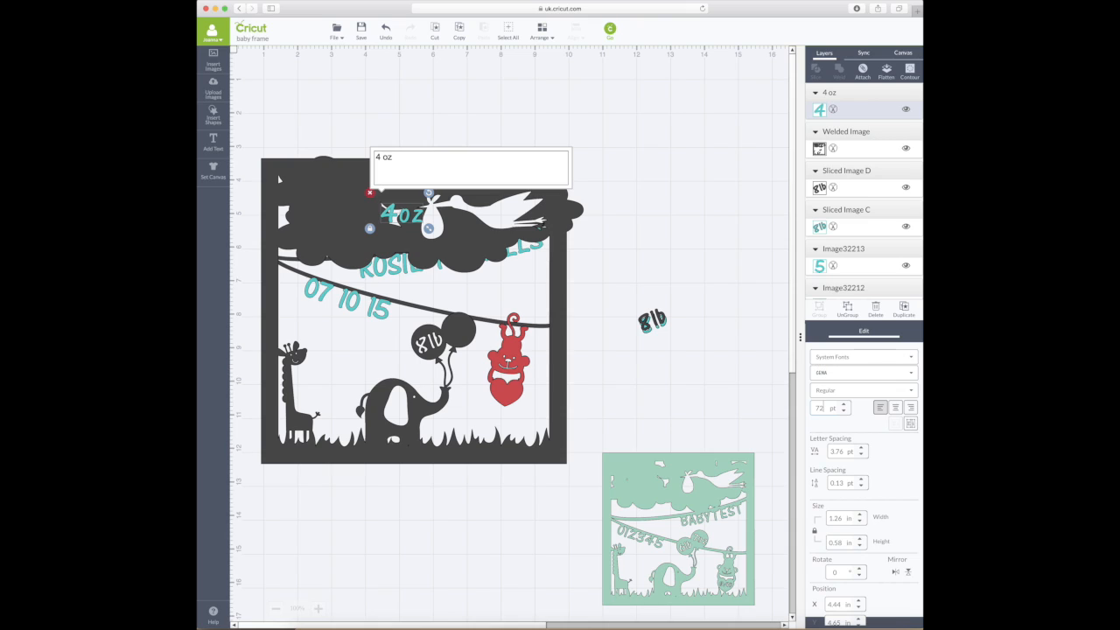
pyautogui.click(845, 412)
pyautogui.click(845, 411)
pyautogui.click(844, 412)
pyautogui.click(845, 412)
pyautogui.click(844, 411)
pyautogui.click(844, 412)
pyautogui.moveTo(827, 408); pyautogui.dragTo(807, 407)
pyautogui.write('52')
pyautogui.press('Return')
# - Move the 4 oz text onto the second balloon and tilt it 20°
pyautogui.click(569, 232)
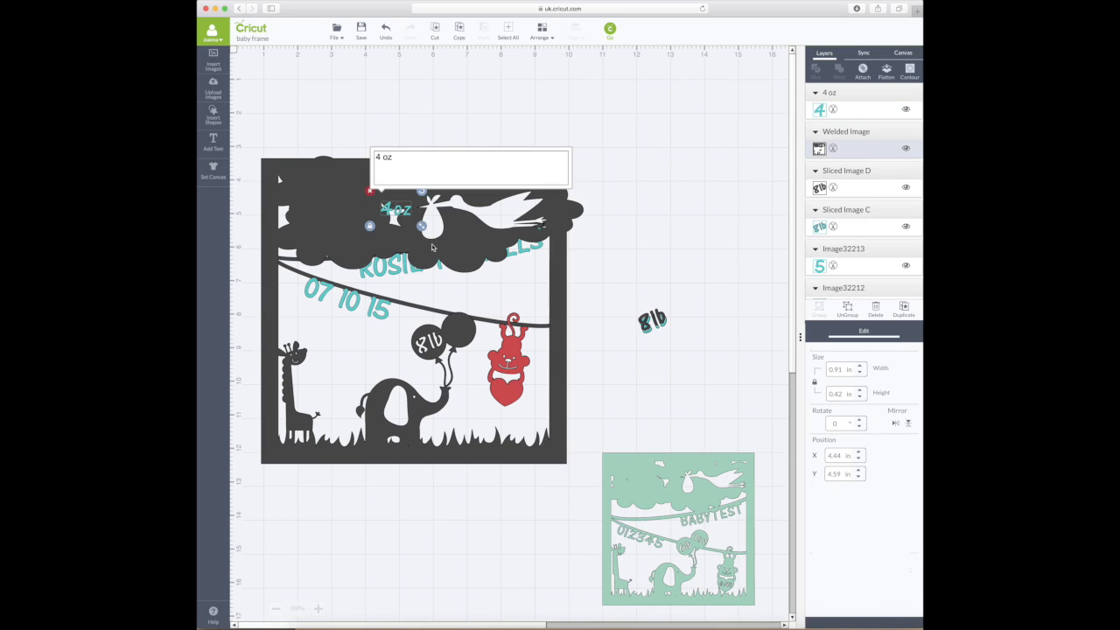
pyautogui.moveTo(396, 210); pyautogui.dragTo(454, 331)
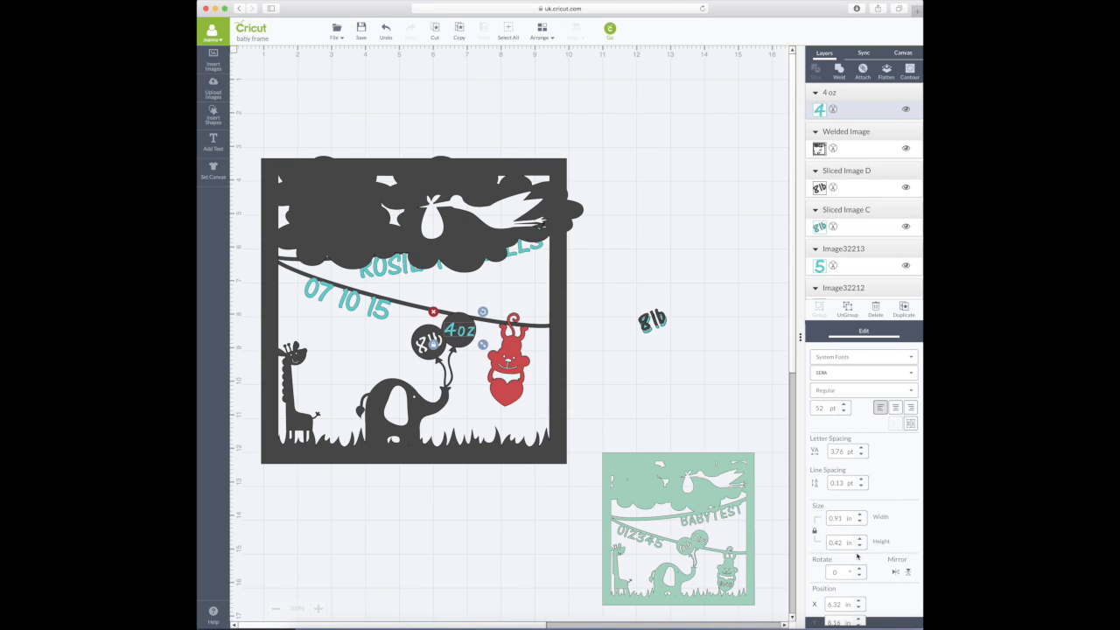
pyautogui.moveTo(836, 572); pyautogui.dragTo(822, 574)
pyautogui.press('Return')
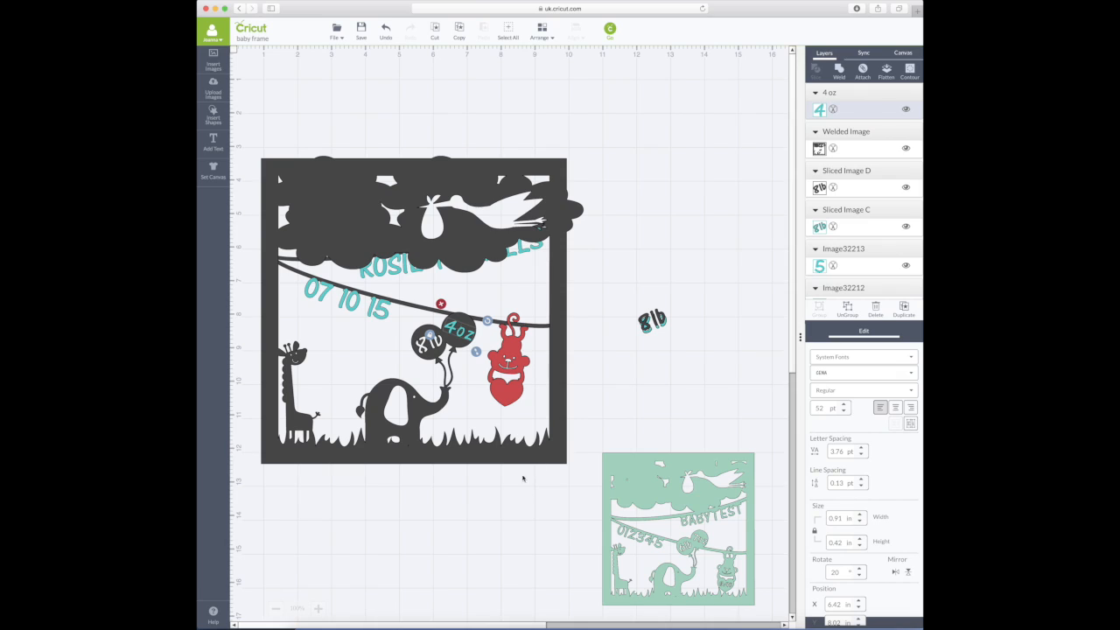
pyautogui.moveTo(472, 338); pyautogui.dragTo(469, 334)
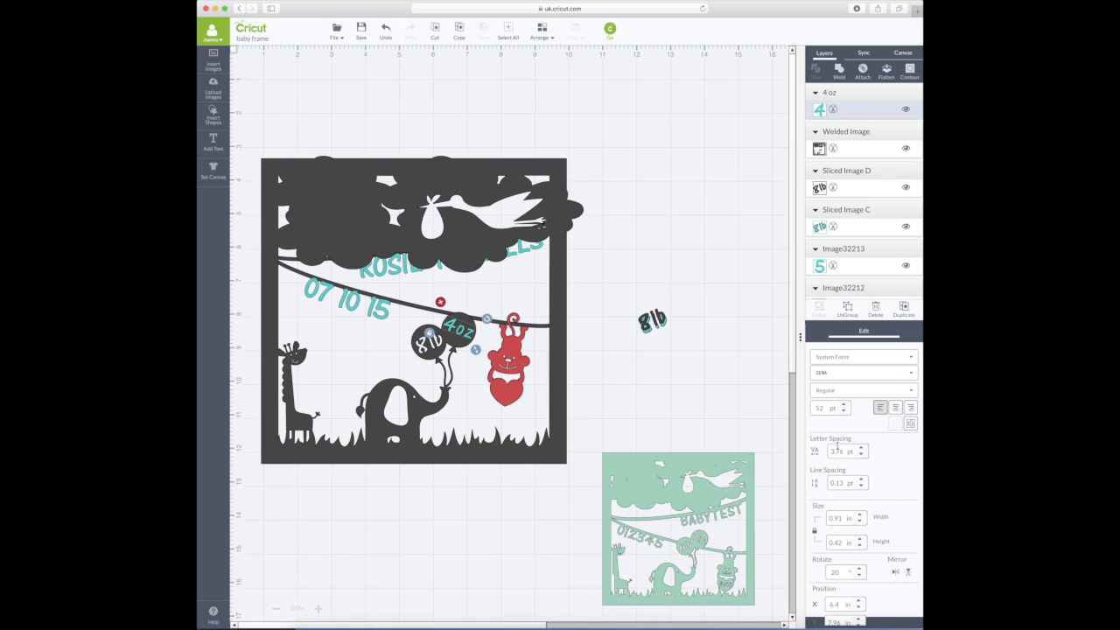
# - Shrink the 4 oz text to 48 pt, nudge it into place, and ungroup it into letters
pyautogui.click(846, 412)
pyautogui.click(846, 412)
pyautogui.click(846, 411)
pyautogui.click(845, 411)
pyautogui.click(465, 334)
pyautogui.moveTo(461, 331); pyautogui.dragTo(461, 331)
pyautogui.click(563, 356)
pyautogui.click(457, 331)
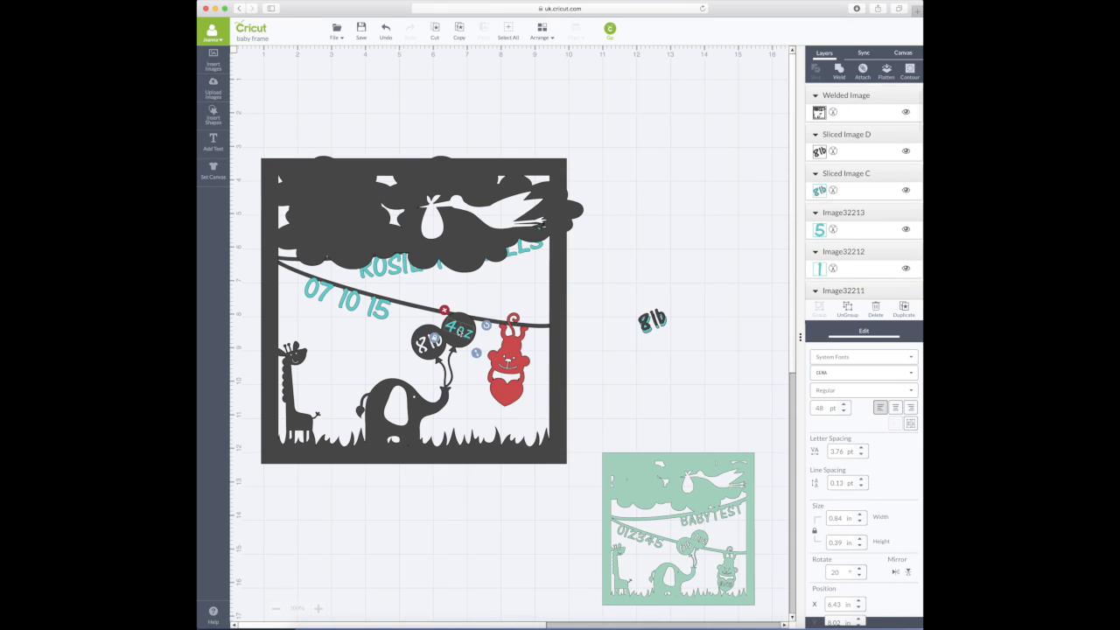
pyautogui.click(911, 424)
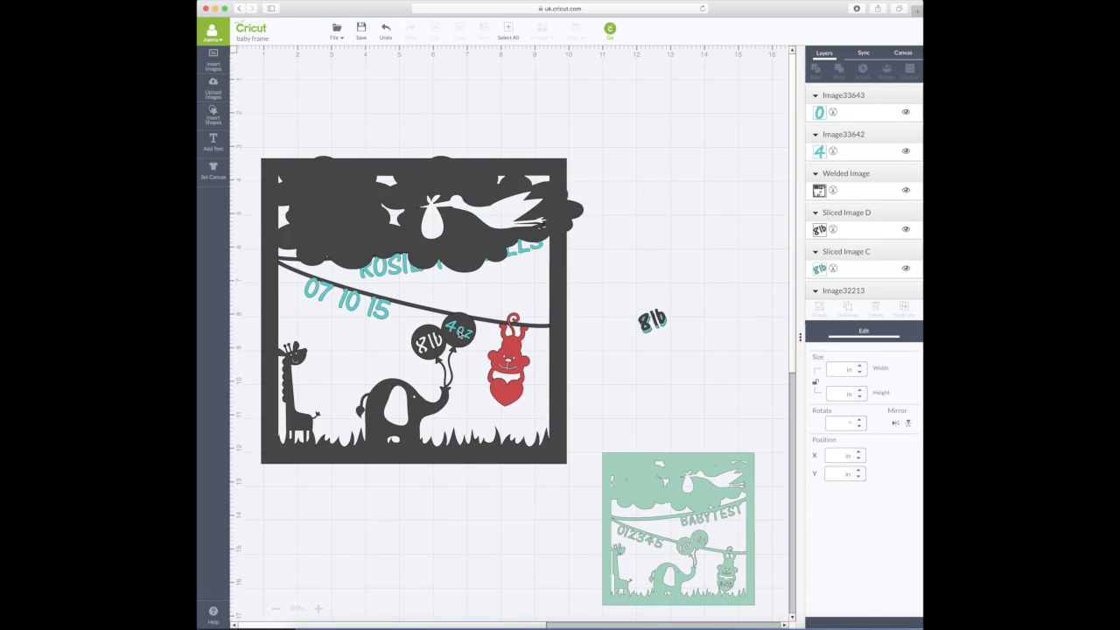
# - Settle the 4 oz letters on the balloon and slice the 4 out of the frame
pyautogui.click(461, 336)
pyautogui.moveTo(461, 336); pyautogui.dragTo(463, 337)
pyautogui.moveTo(462, 334); pyautogui.dragTo(461, 334)
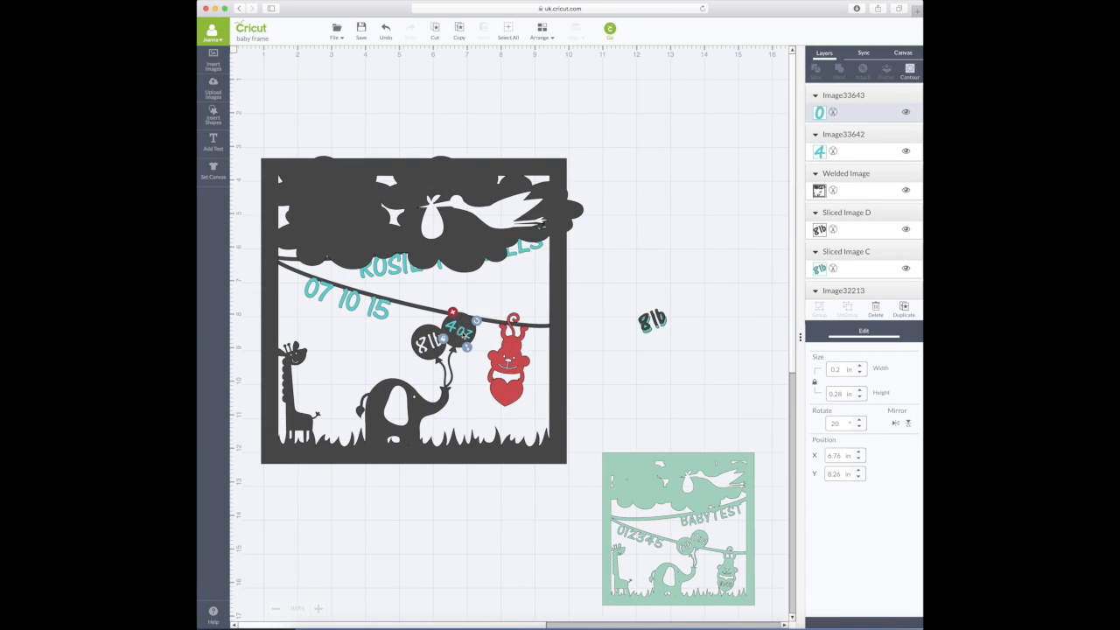
pyautogui.click(601, 348)
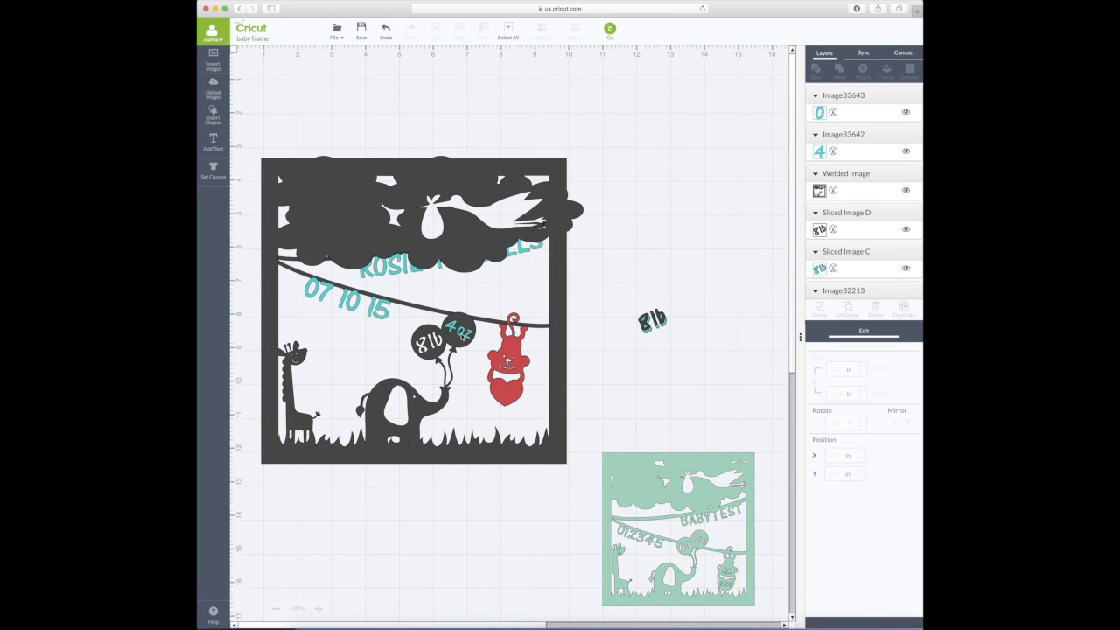
pyautogui.click(462, 336)
pyautogui.keyDown('shift'); pyautogui.click(469, 335); pyautogui.keyUp('shift')
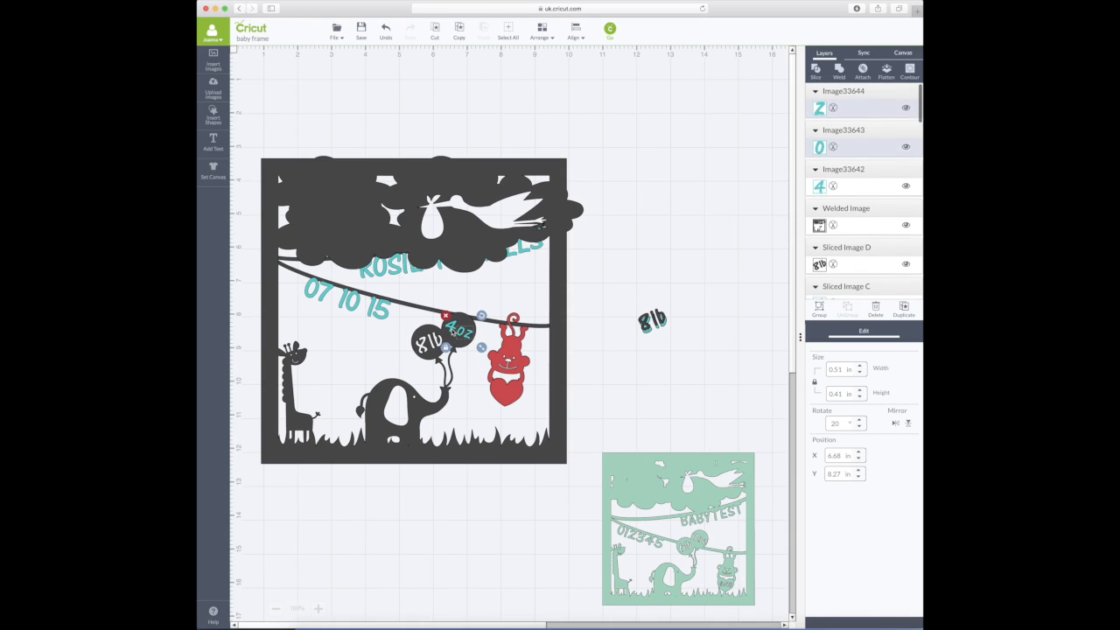
pyautogui.keyDown('shift'); pyautogui.click(452, 327); pyautogui.keyUp('shift')
pyautogui.keyDown('shift'); pyautogui.click(468, 321); pyautogui.keyUp('shift')
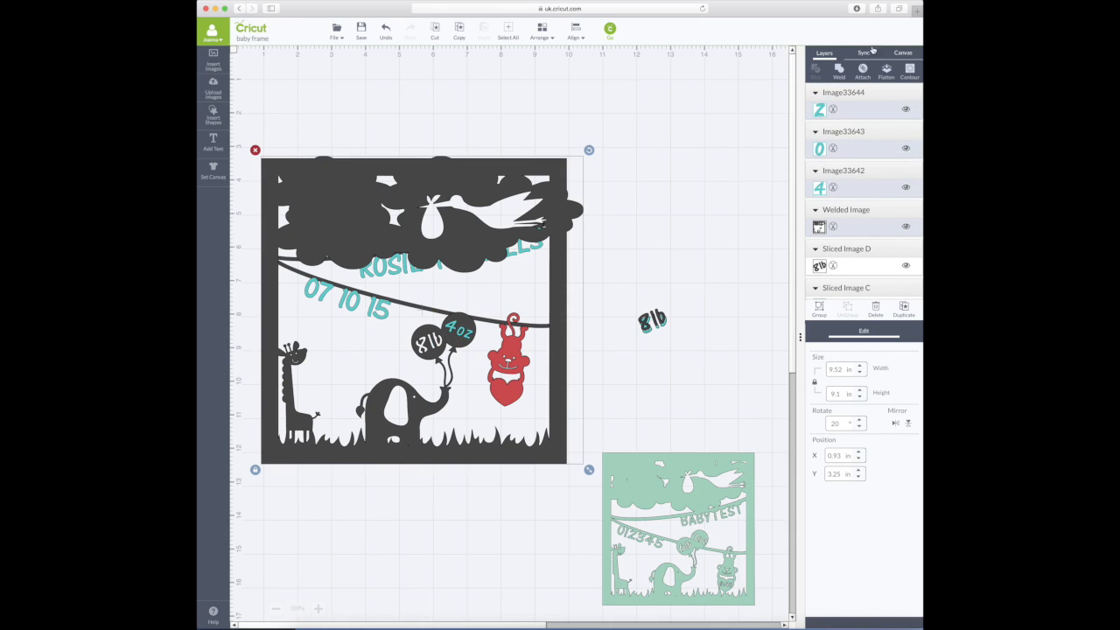
pyautogui.click(600, 337)
pyautogui.click(455, 331)
pyautogui.keyDown('shift'); pyautogui.click(461, 321); pyautogui.keyUp('shift')
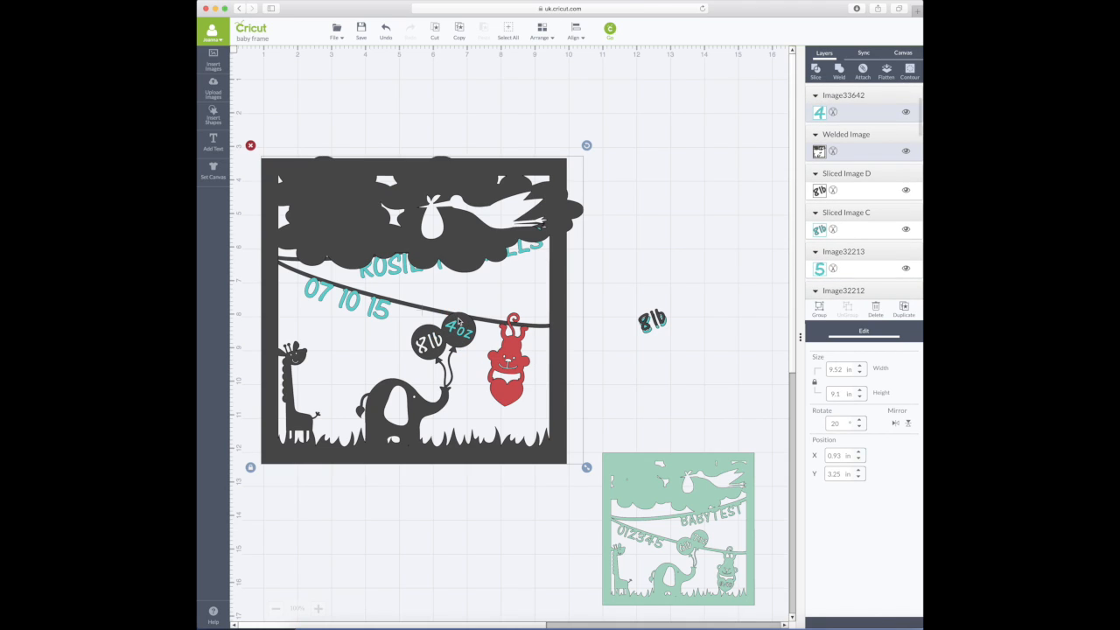
pyautogui.click(817, 70)
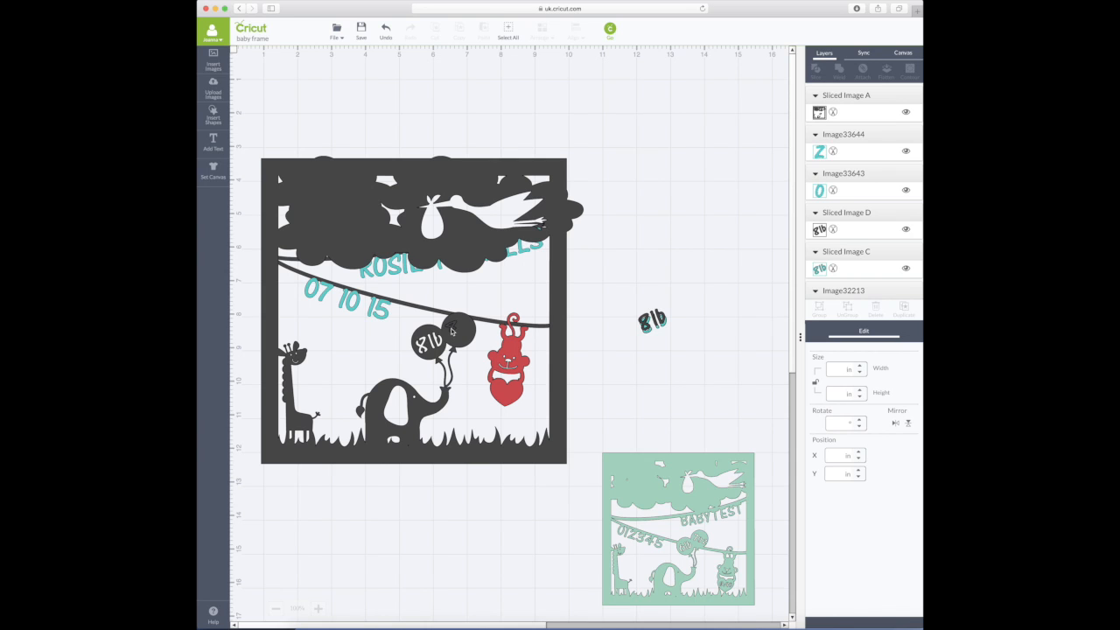
# - Move the sliced 4 and z pieces off the balloon to the spare pile
pyautogui.moveTo(452, 333); pyautogui.dragTo(650, 330)
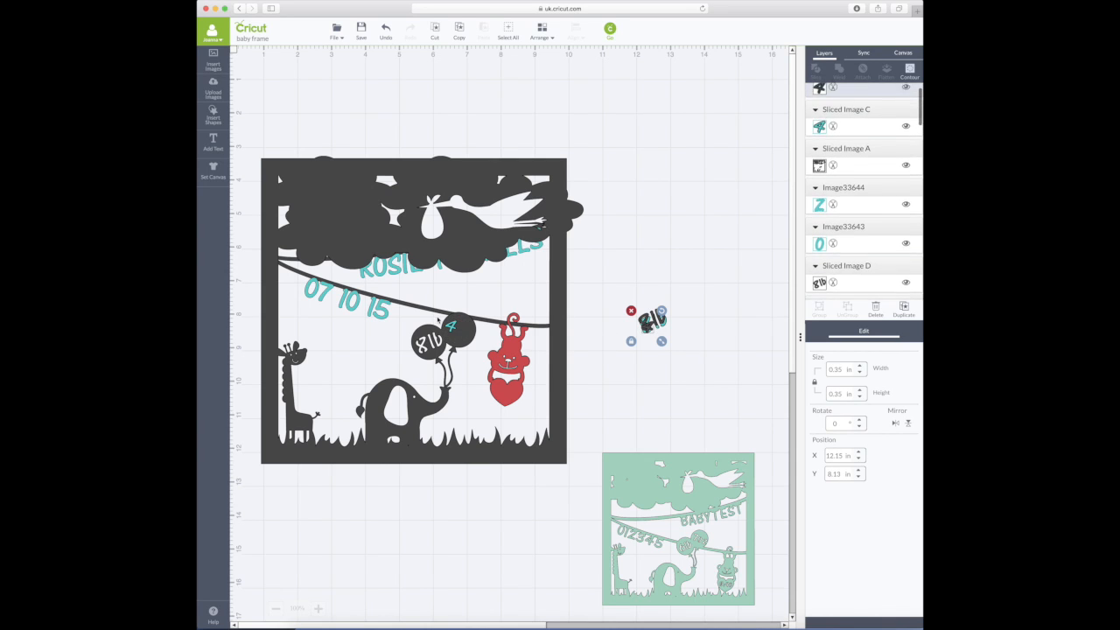
pyautogui.moveTo(453, 327); pyautogui.dragTo(663, 323)
pyautogui.click(818, 192)
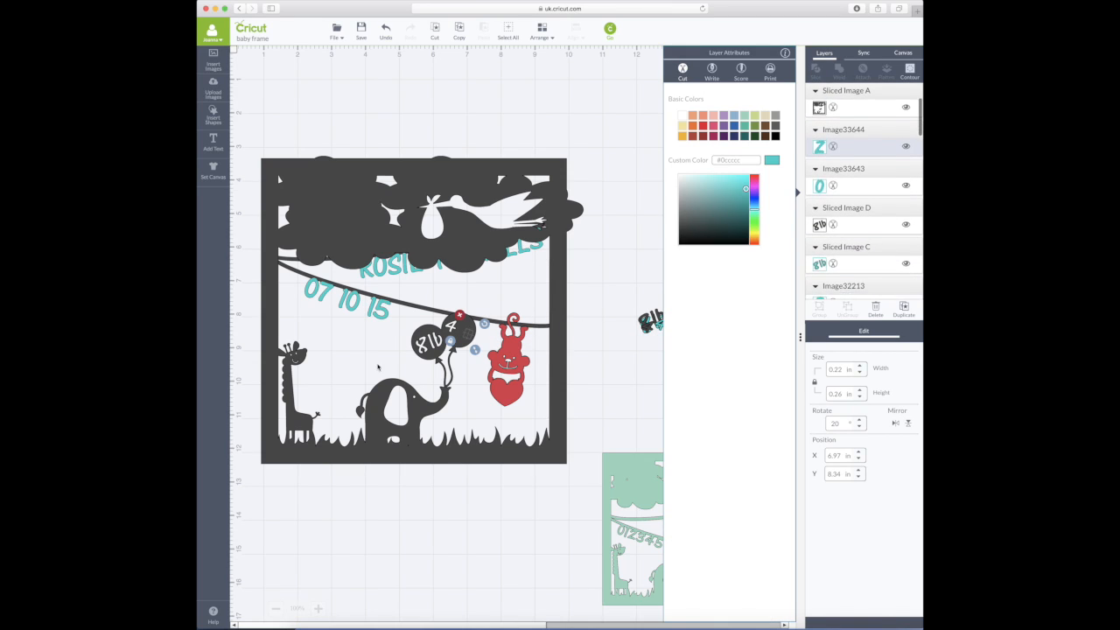
pyautogui.click(555, 325)
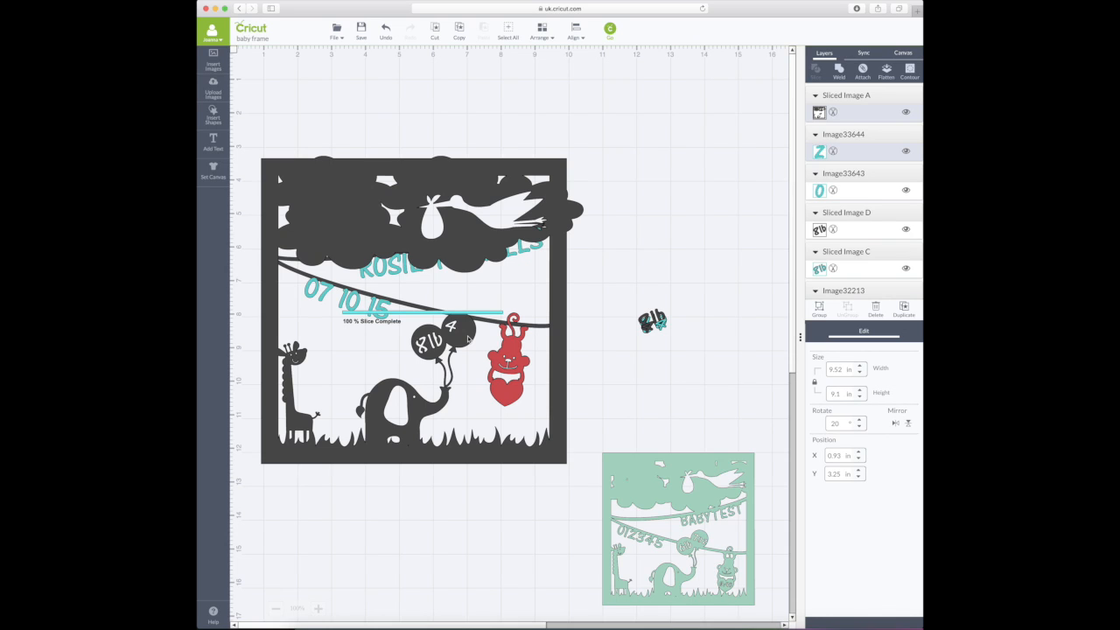
pyautogui.moveTo(467, 338); pyautogui.dragTo(629, 324)
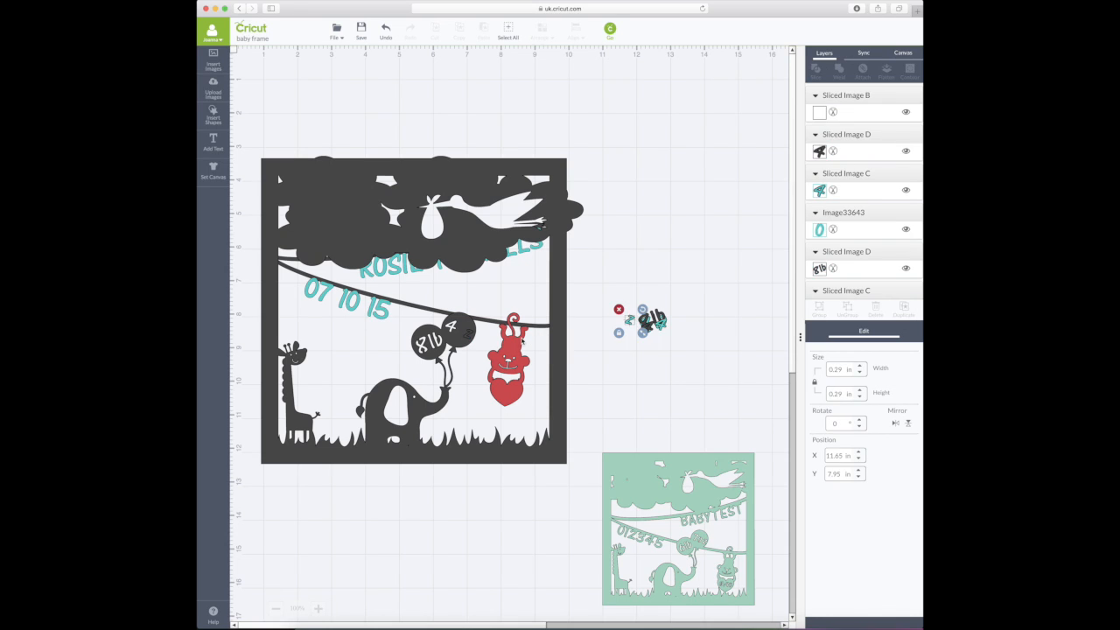
pyautogui.moveTo(469, 339); pyautogui.dragTo(645, 329)
# - Slice the o out of the frame, drag its piece to the scraps, and insert a square
pyautogui.click(848, 254)
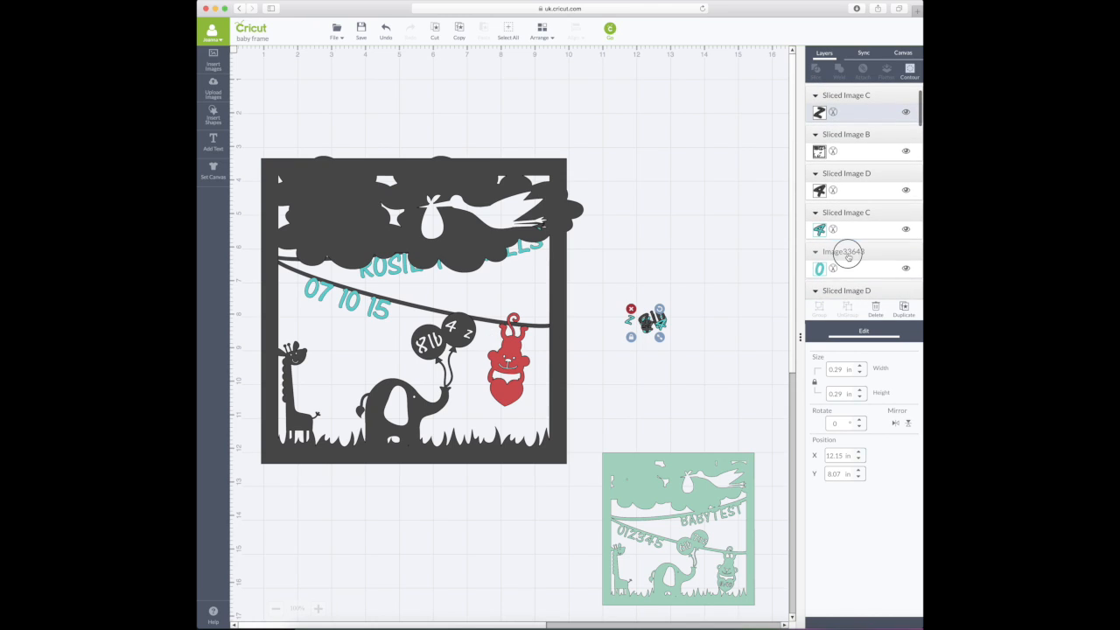
pyautogui.click(556, 327)
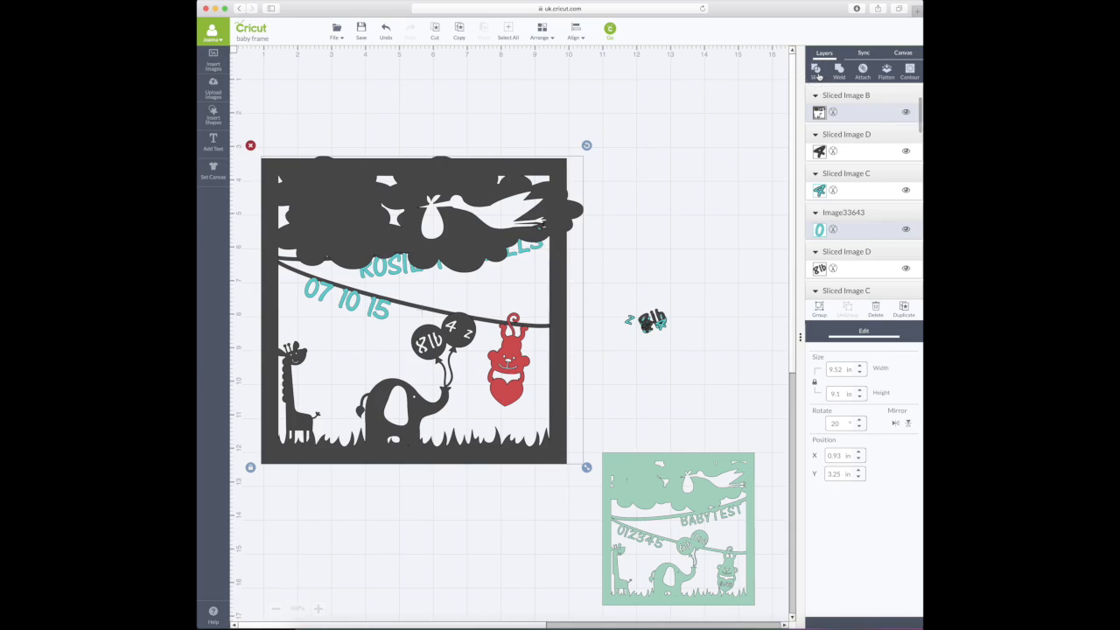
pyautogui.click(819, 77)
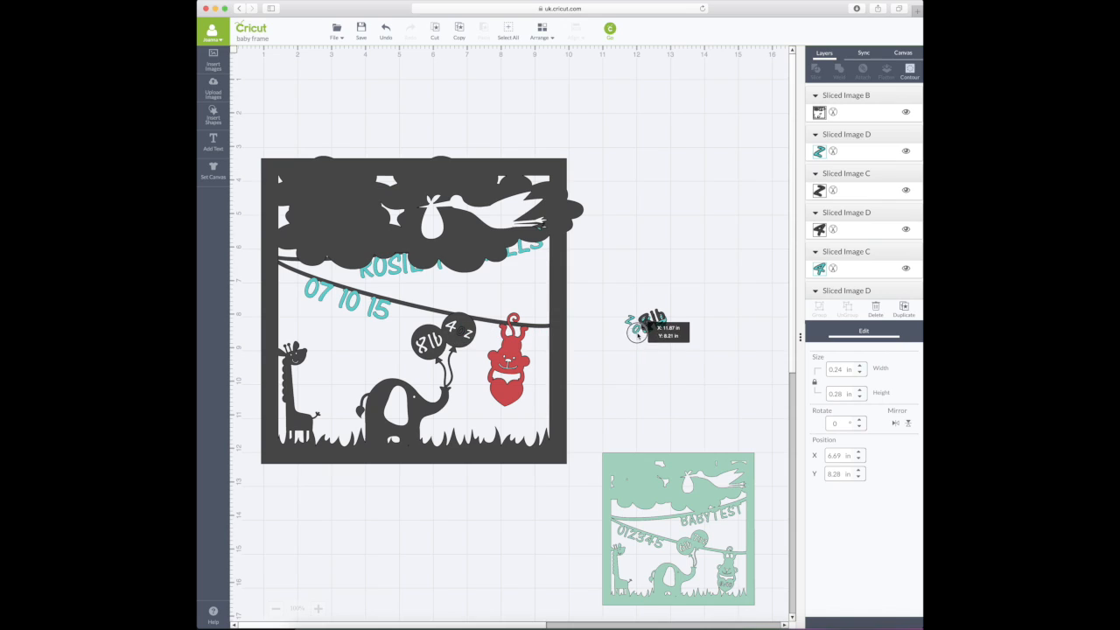
pyautogui.moveTo(461, 329); pyautogui.dragTo(649, 323)
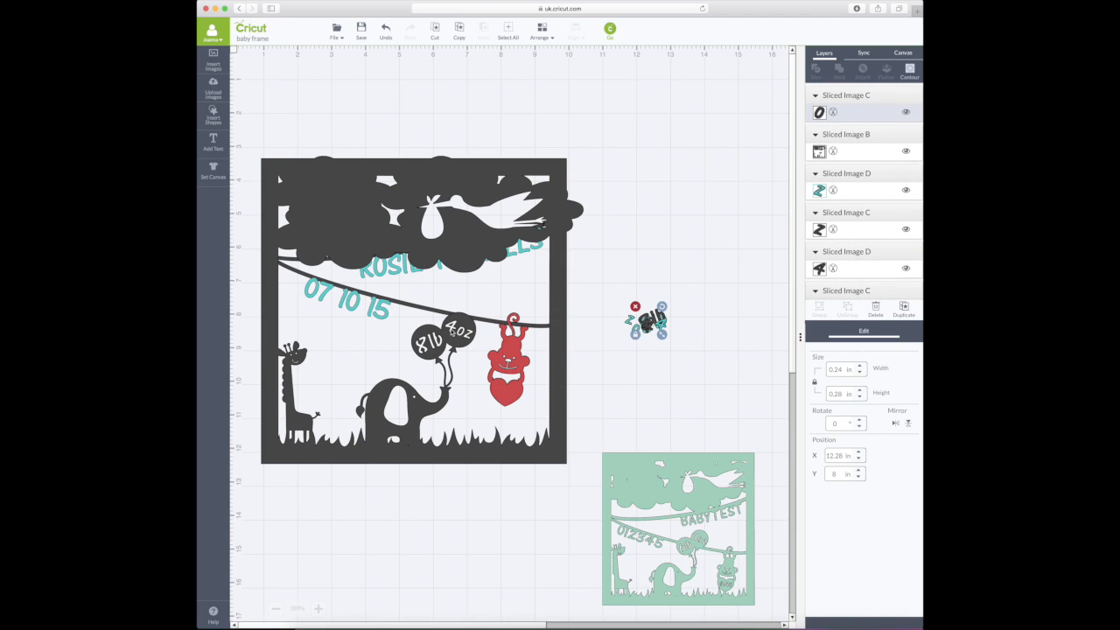
pyautogui.click(213, 114)
pyautogui.click(343, 115)
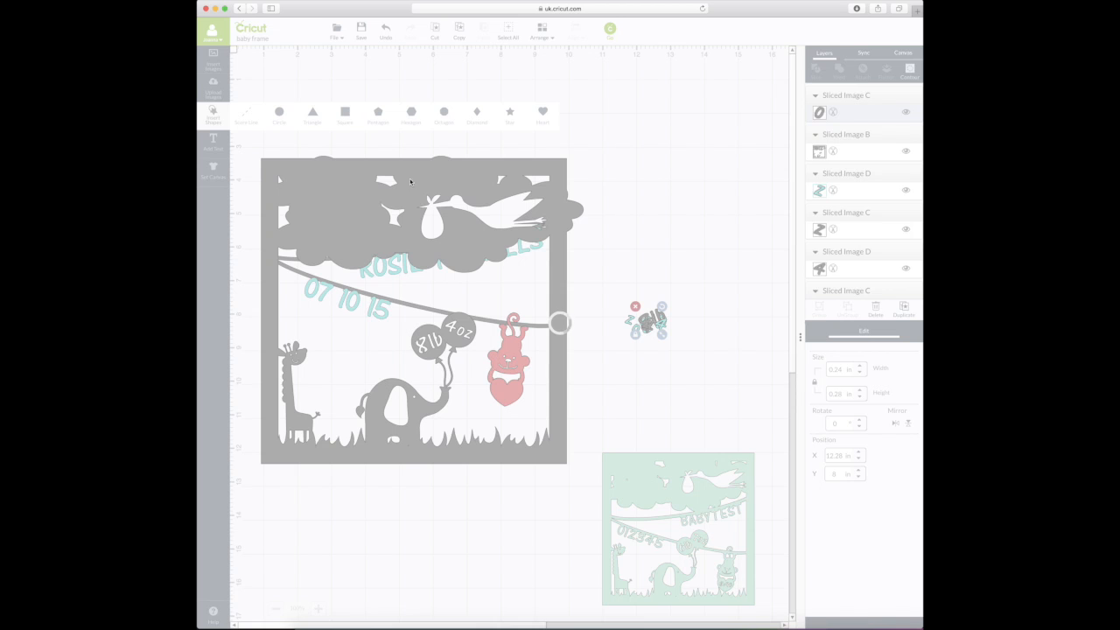
# - Rotate the square 20°, shrink it to a sliver on the 4oz balloon, and weld it to the frame
pyautogui.click(845, 420)
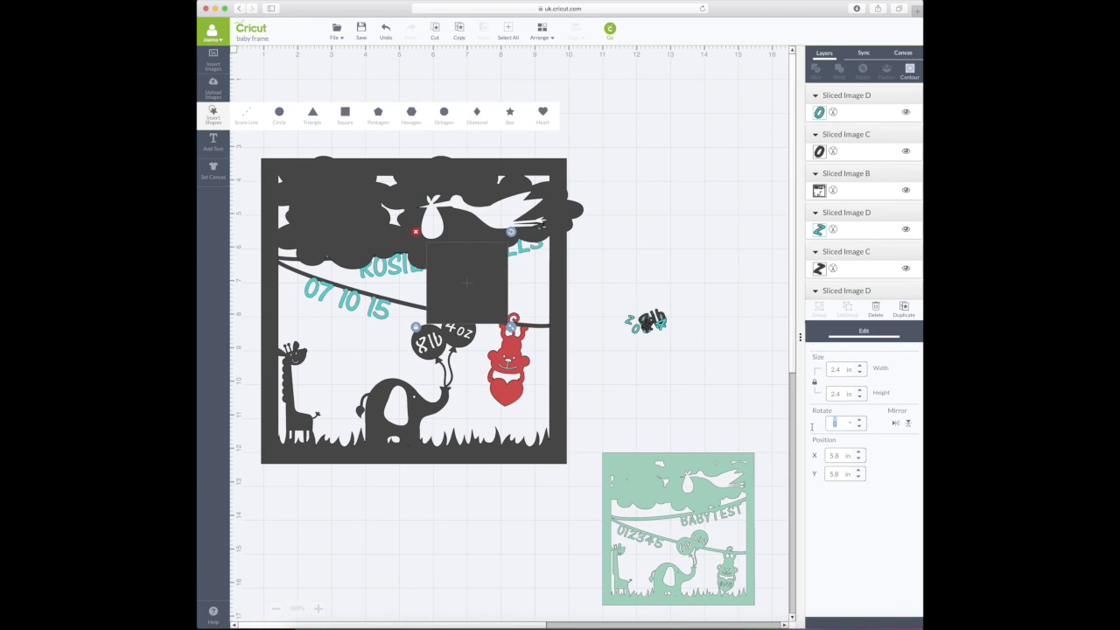
pyautogui.write('20')
pyautogui.press('Return')
pyautogui.moveTo(471, 282); pyautogui.dragTo(502, 374)
pyautogui.moveTo(505, 420); pyautogui.dragTo(471, 330)
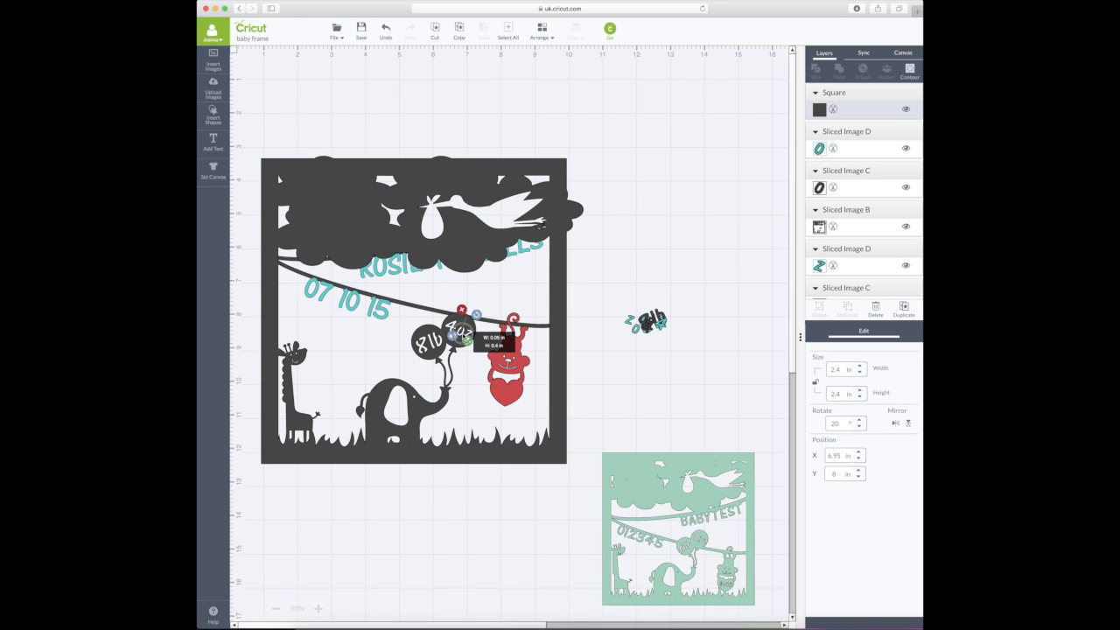
pyautogui.click(472, 328)
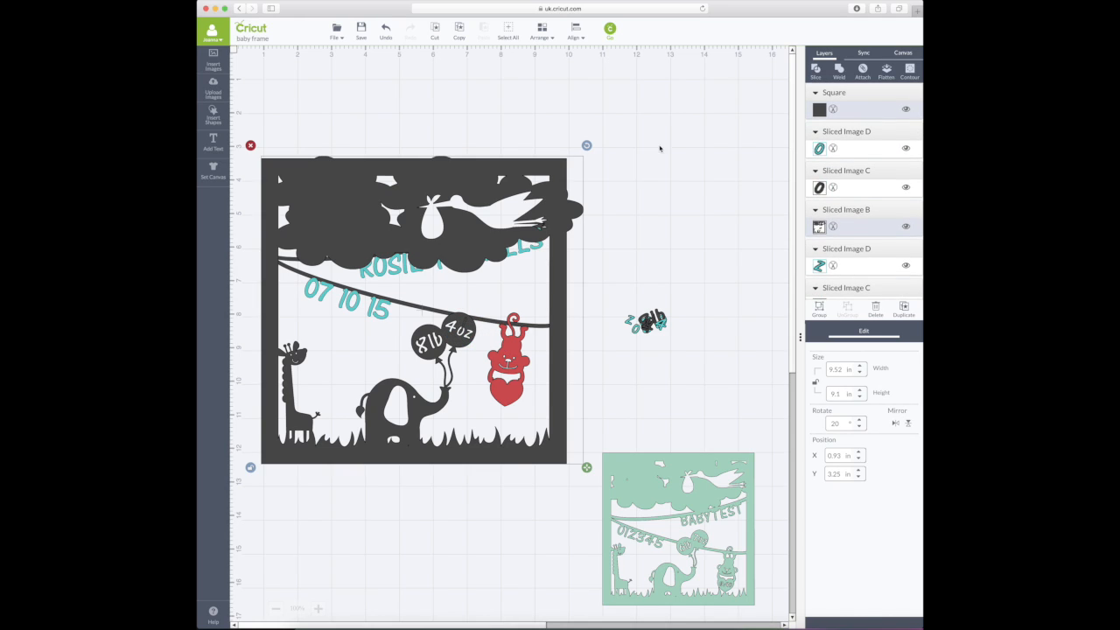
pyautogui.click(838, 72)
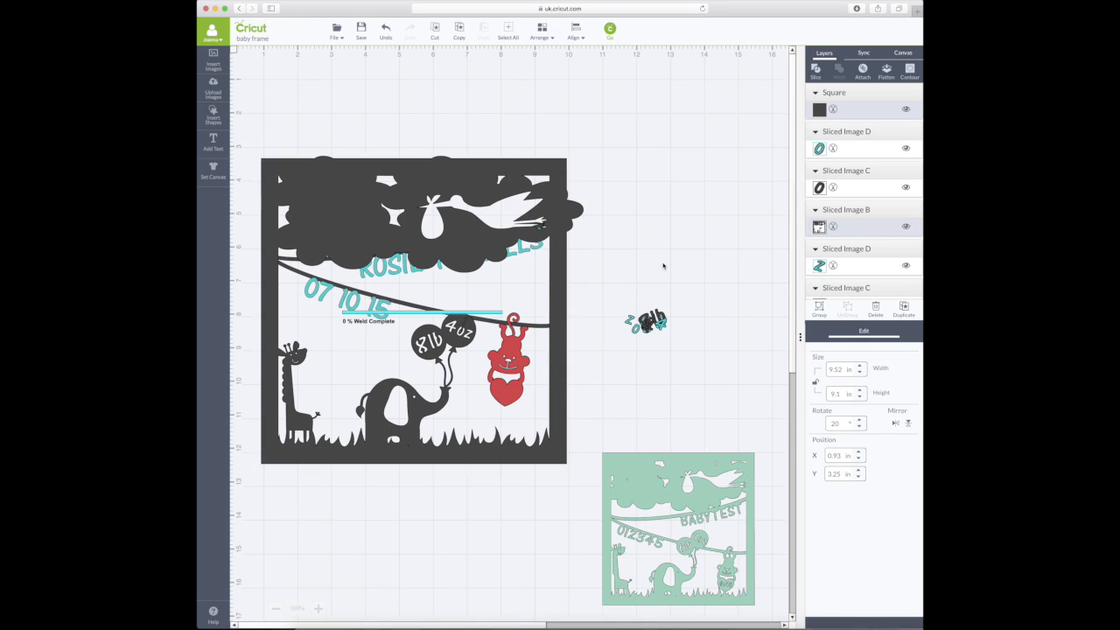
# - Insert another square, shrink it to a 0.05 × 0.15 in tilted sliver on the 4, and select it with the frame
pyautogui.click(213, 114)
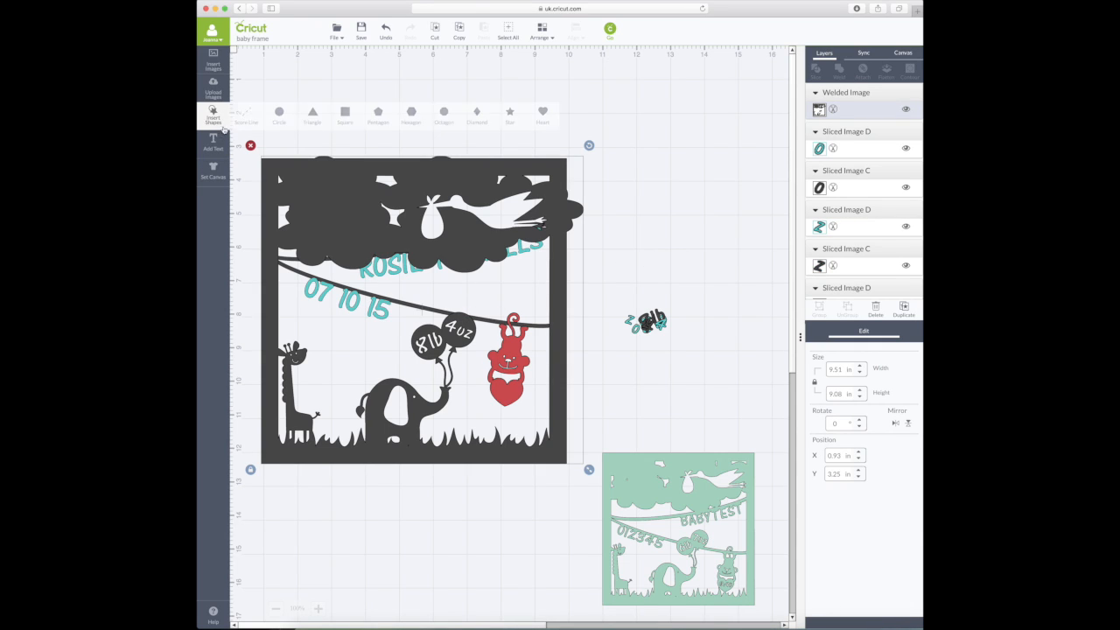
pyautogui.click(344, 114)
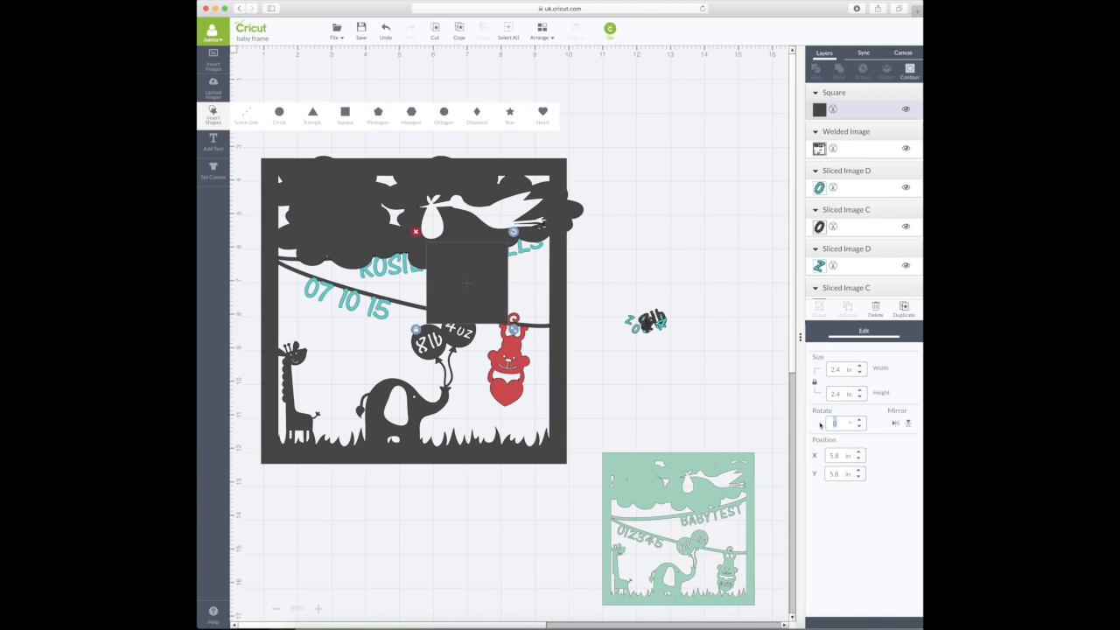
pyautogui.press('Return')
pyautogui.moveTo(496, 344); pyautogui.dragTo(481, 327)
pyautogui.moveTo(449, 270); pyautogui.dragTo(458, 359)
pyautogui.moveTo(487, 414); pyautogui.dragTo(468, 316)
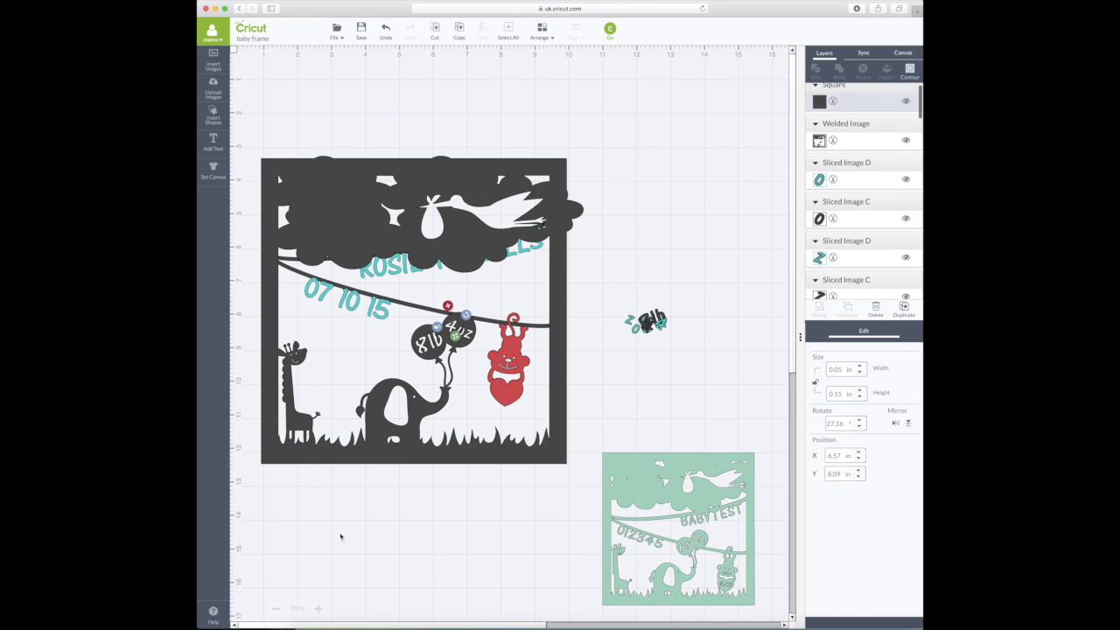
pyautogui.click(319, 608)
pyautogui.click(319, 608)
pyautogui.moveTo(795, 363); pyautogui.dragTo(795, 385)
pyautogui.moveTo(598, 245); pyautogui.dragTo(597, 249)
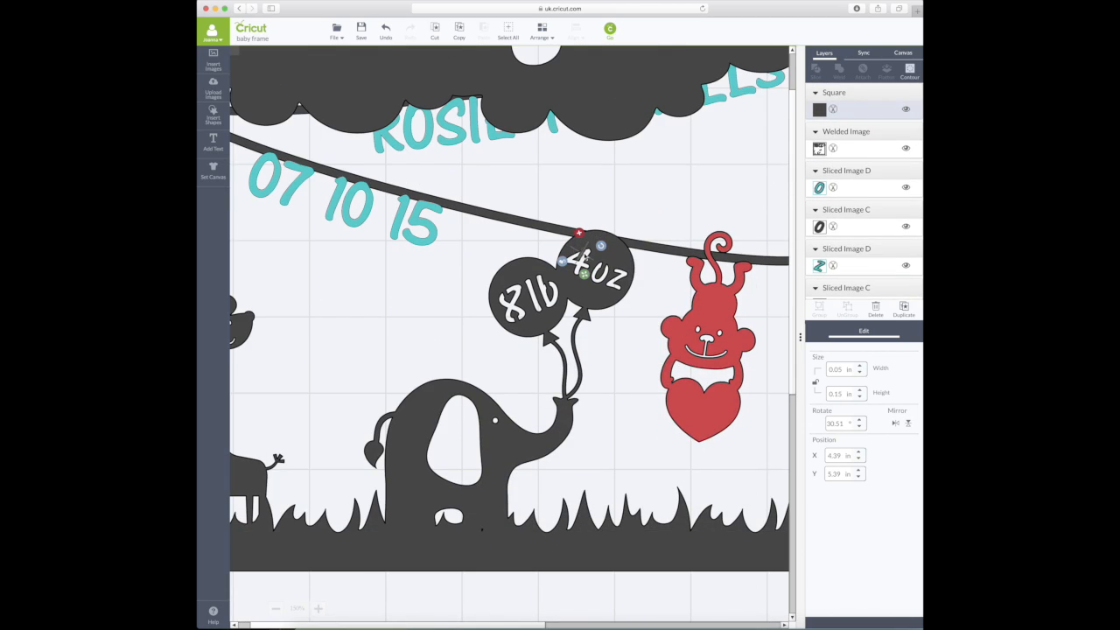
pyautogui.click(616, 257)
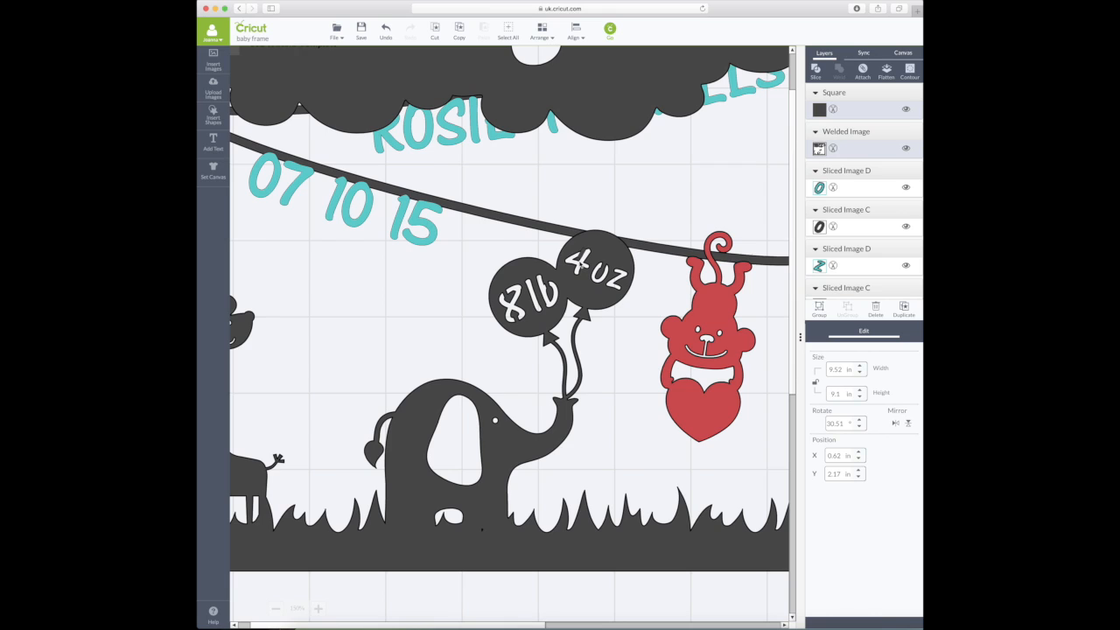
# - Zoom back out and move the welded frame slightly up the mat
pyautogui.click(278, 608)
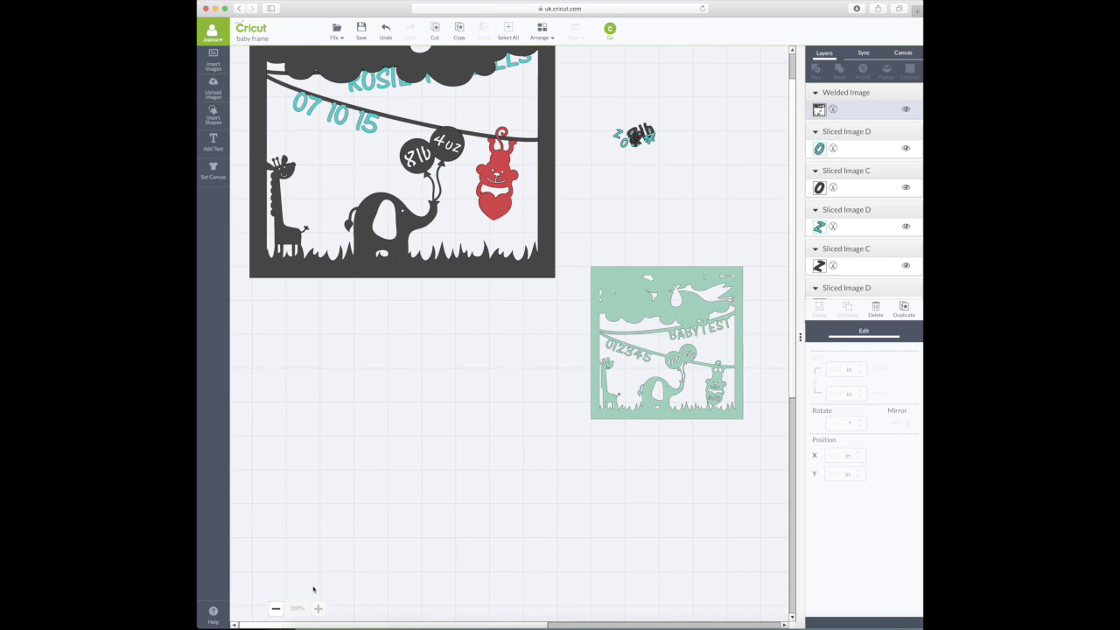
pyautogui.scroll(4, 790, 236)
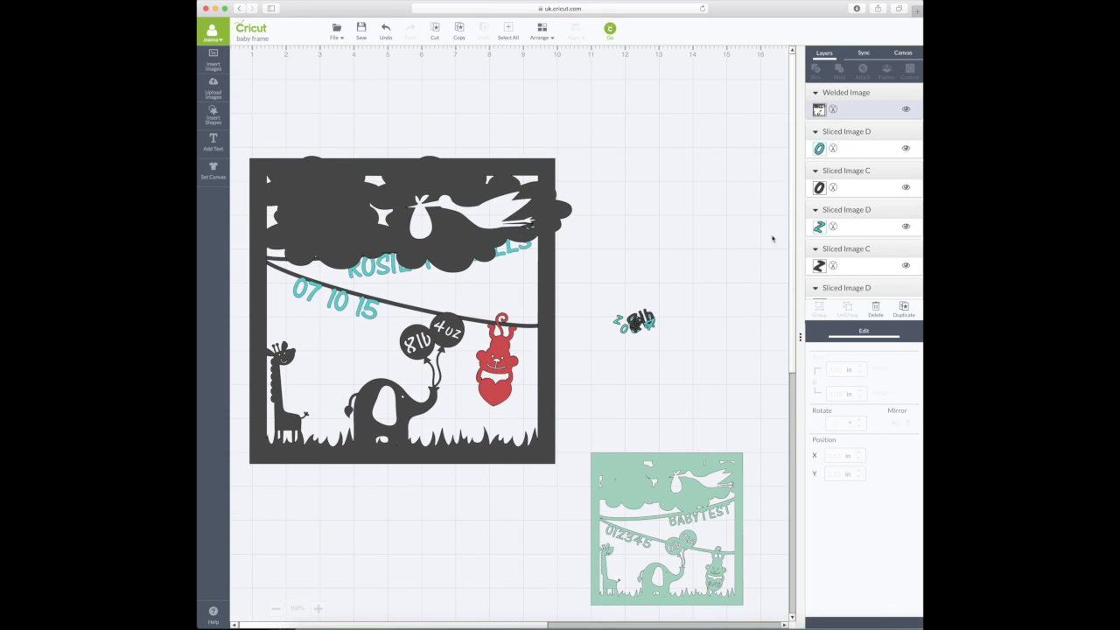
pyautogui.moveTo(547, 343); pyautogui.dragTo(549, 311)
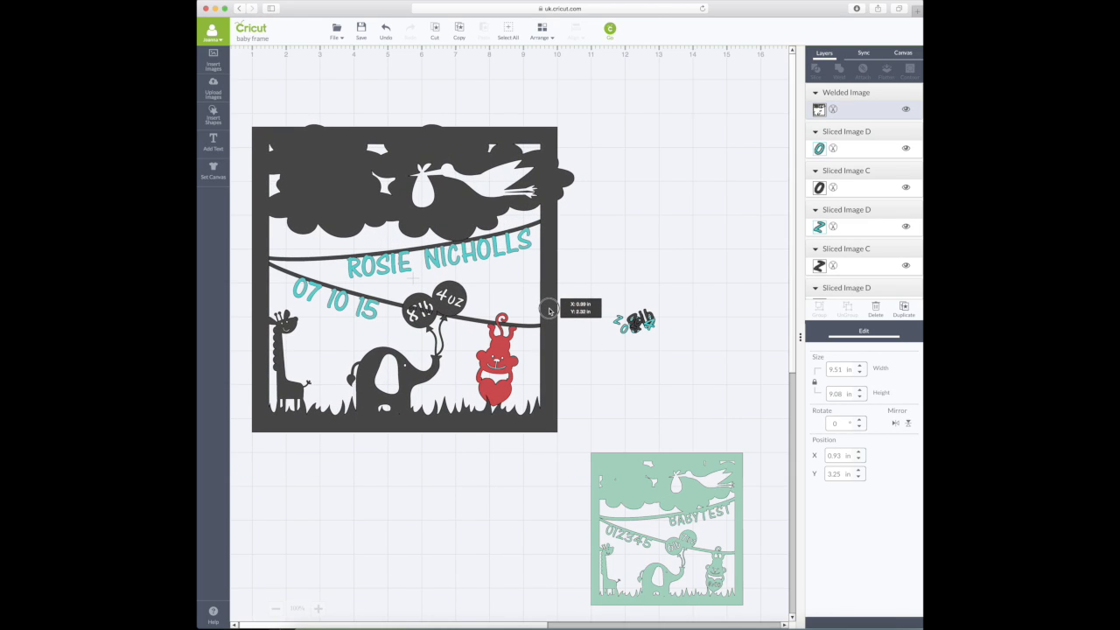
pyautogui.moveTo(550, 310); pyautogui.dragTo(550, 311)
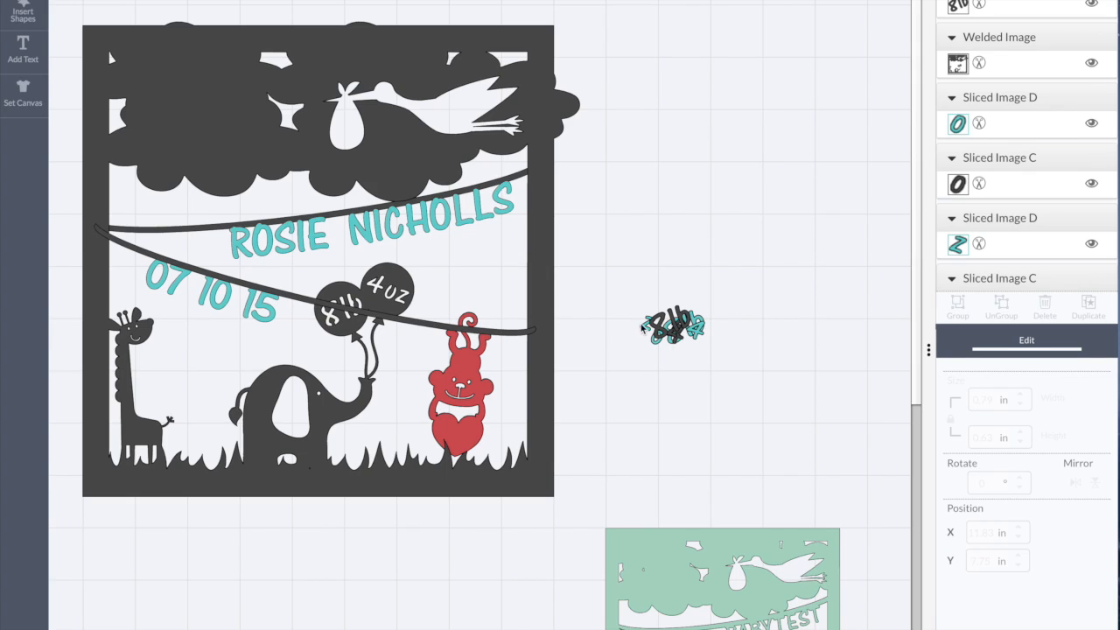
# - Pull the teal 8lb lettering out of the scrap pile and place it on the left balloon
pyautogui.moveTo(701, 322); pyautogui.dragTo(708, 339)
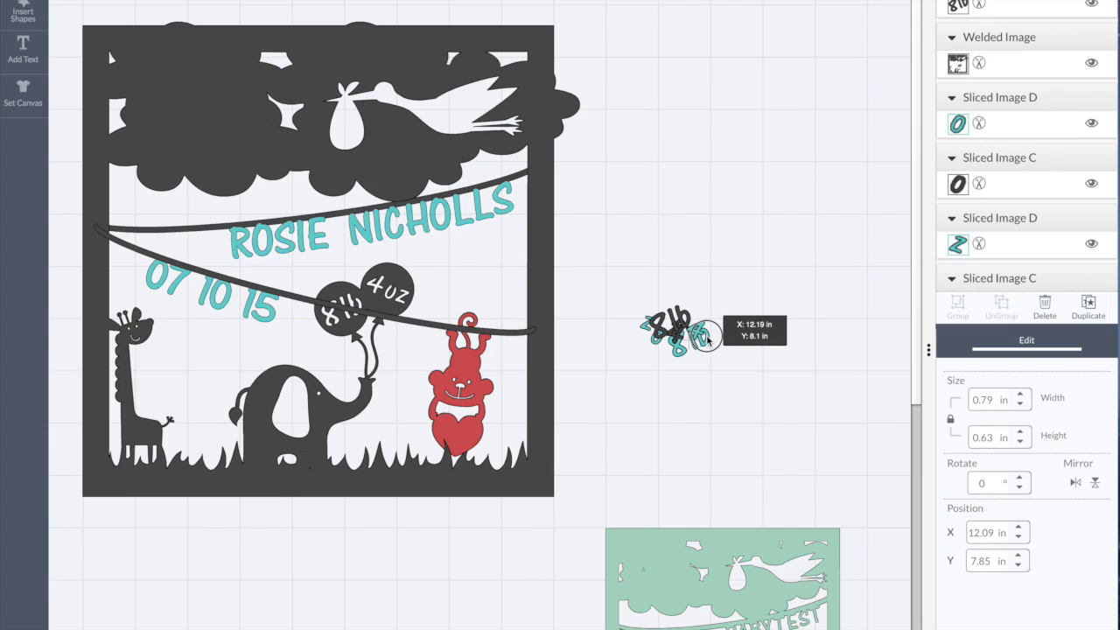
pyautogui.moveTo(708, 339); pyautogui.dragTo(674, 385)
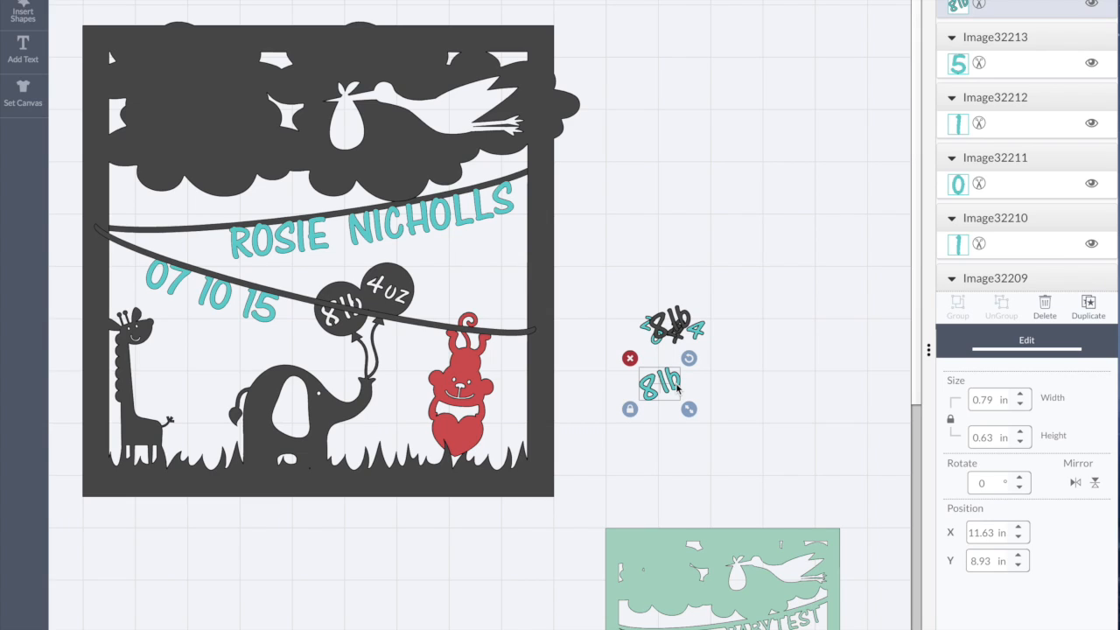
pyautogui.moveTo(677, 389); pyautogui.dragTo(360, 313)
pyautogui.scroll(-2, 354, 311)
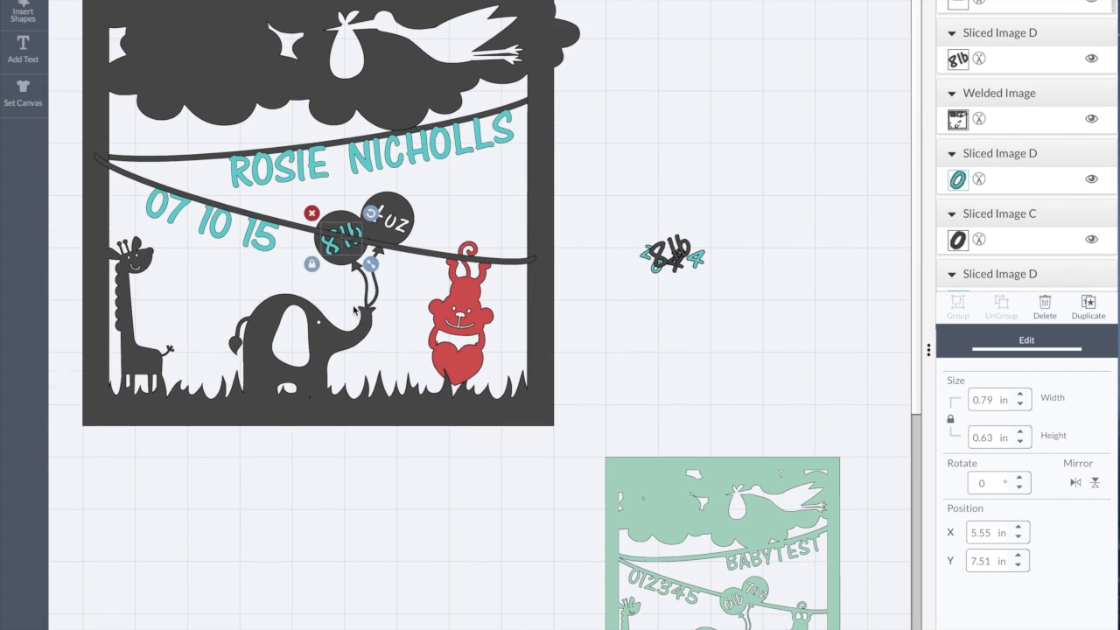
pyautogui.scroll(2, 363, 293)
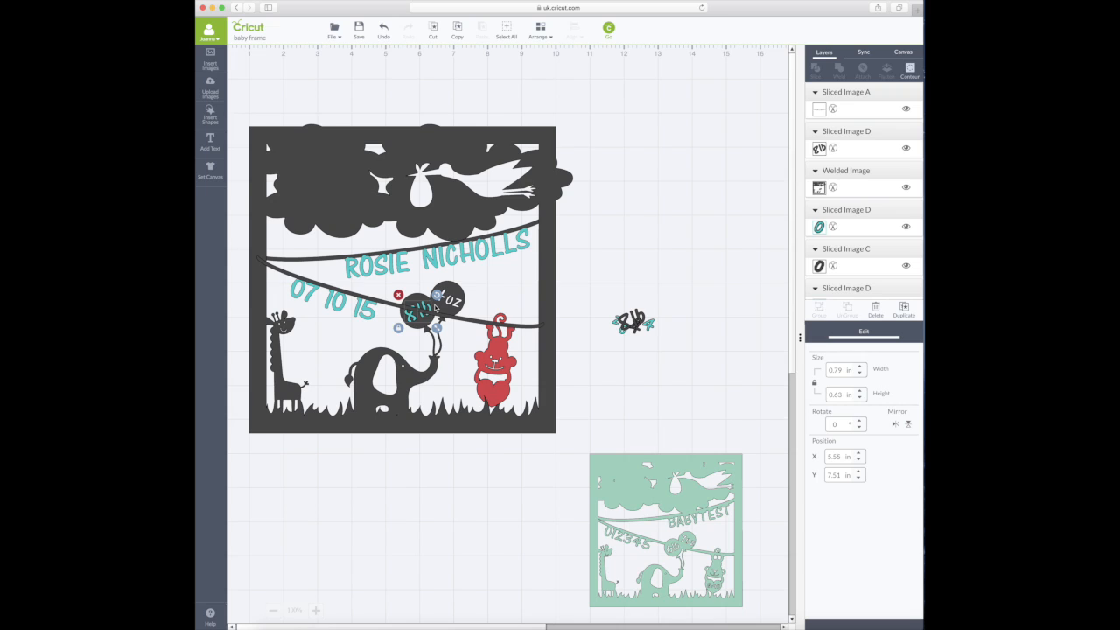
# - Slice the 8lb lettering out of the left balloon and drag the teal leftovers to the scrap pile
pyautogui.keyDown('shift'); pyautogui.click(466, 324); pyautogui.keyUp('shift')
pyautogui.click(819, 72)
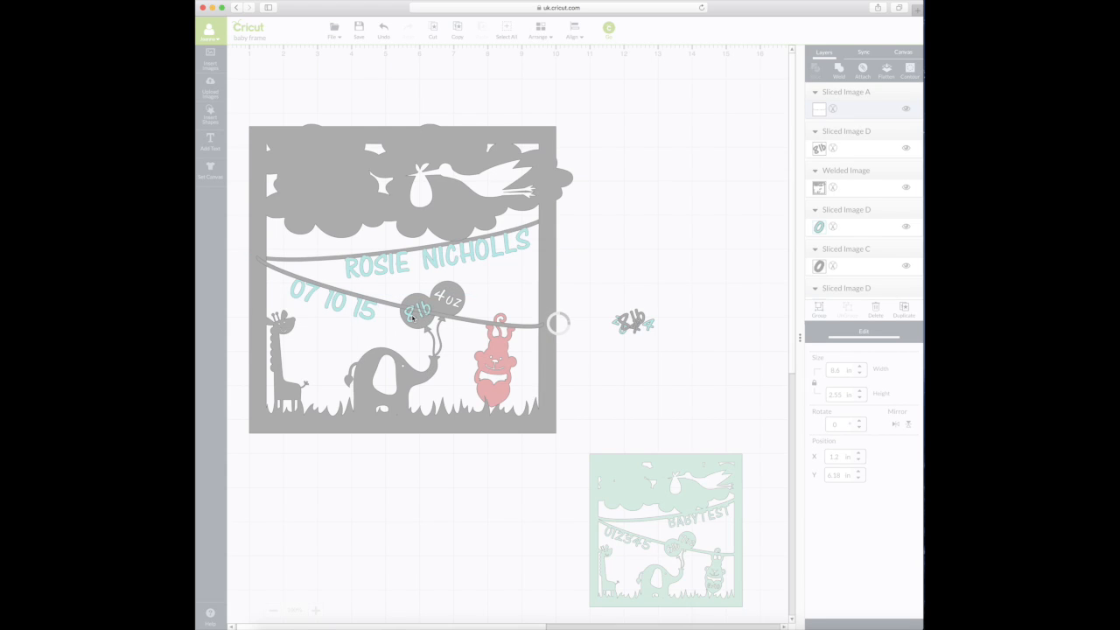
pyautogui.moveTo(410, 317); pyautogui.dragTo(600, 282)
pyautogui.moveTo(417, 312); pyautogui.dragTo(603, 299)
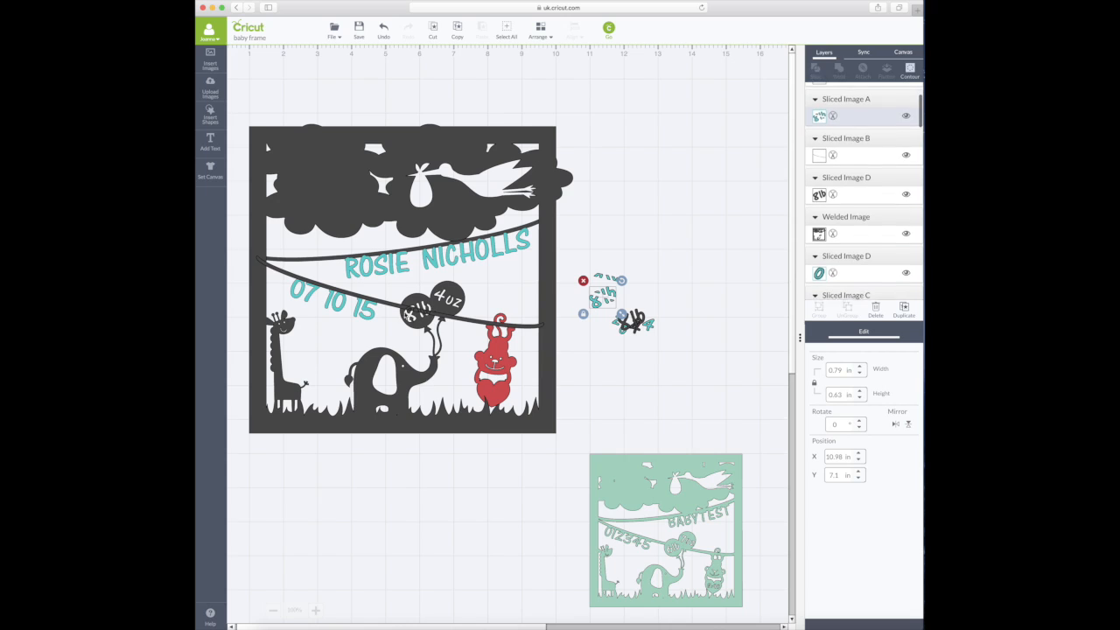
pyautogui.moveTo(415, 314); pyautogui.dragTo(604, 302)
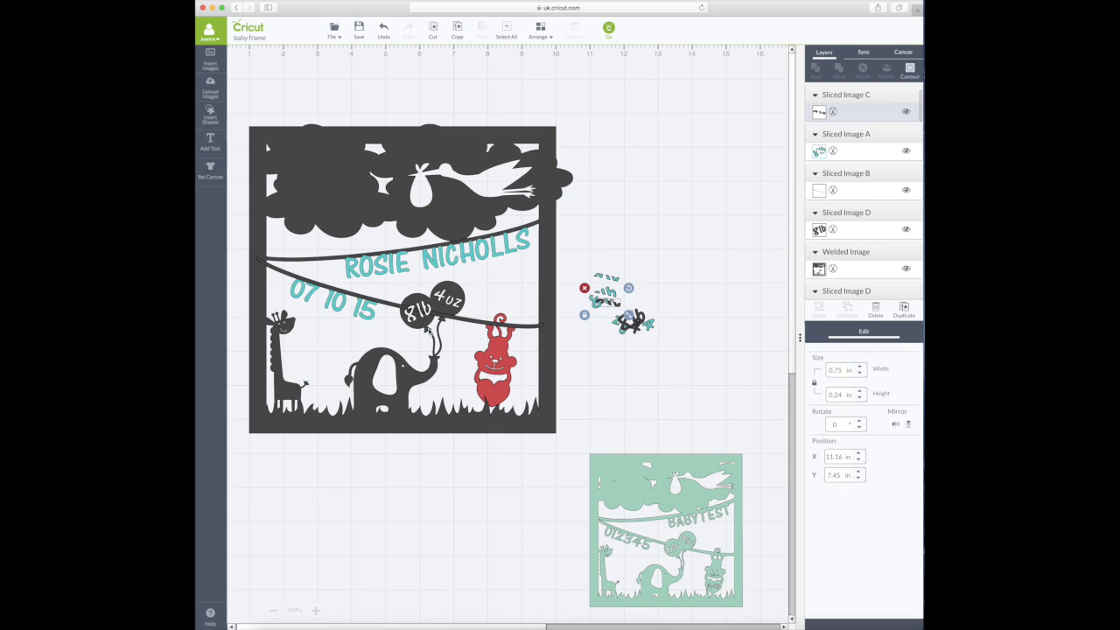
pyautogui.click(553, 313)
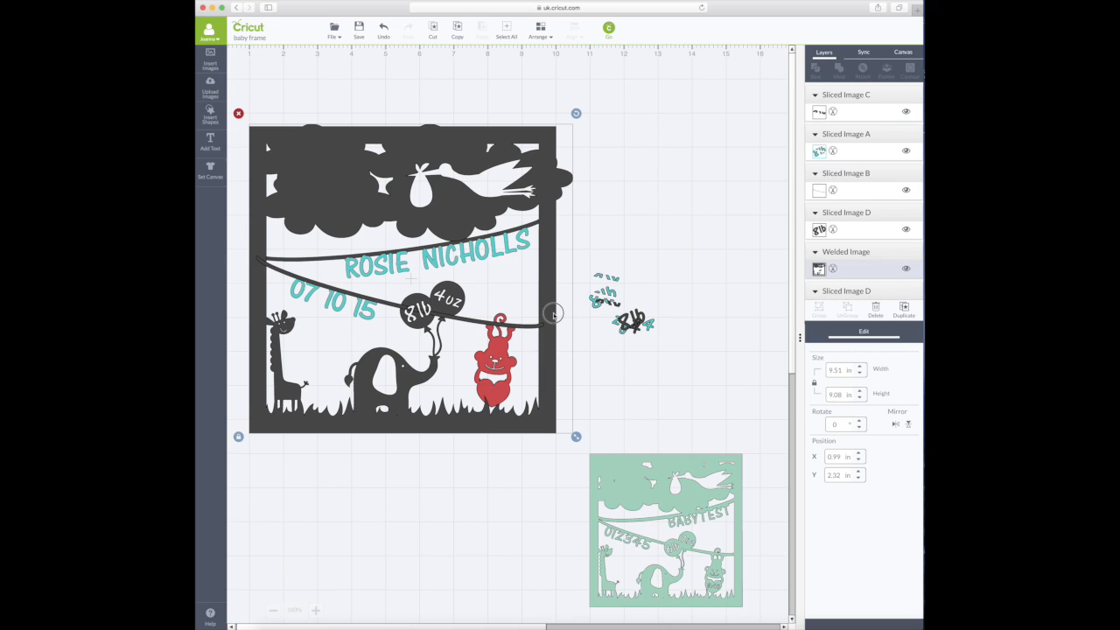
pyautogui.moveTo(553, 314); pyautogui.dragTo(551, 314)
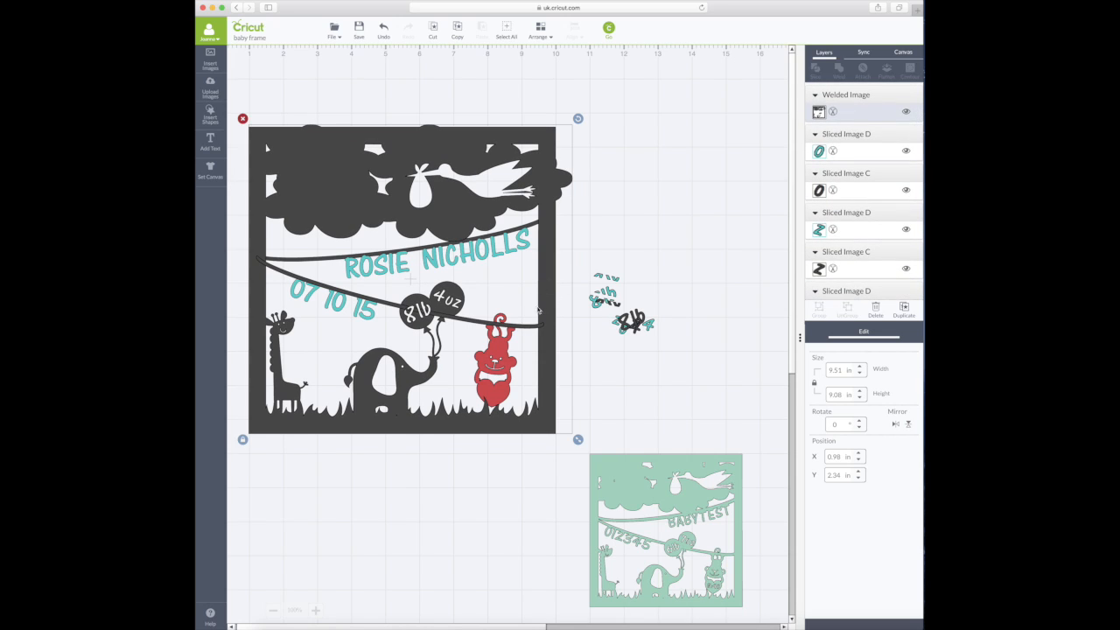
pyautogui.click(627, 250)
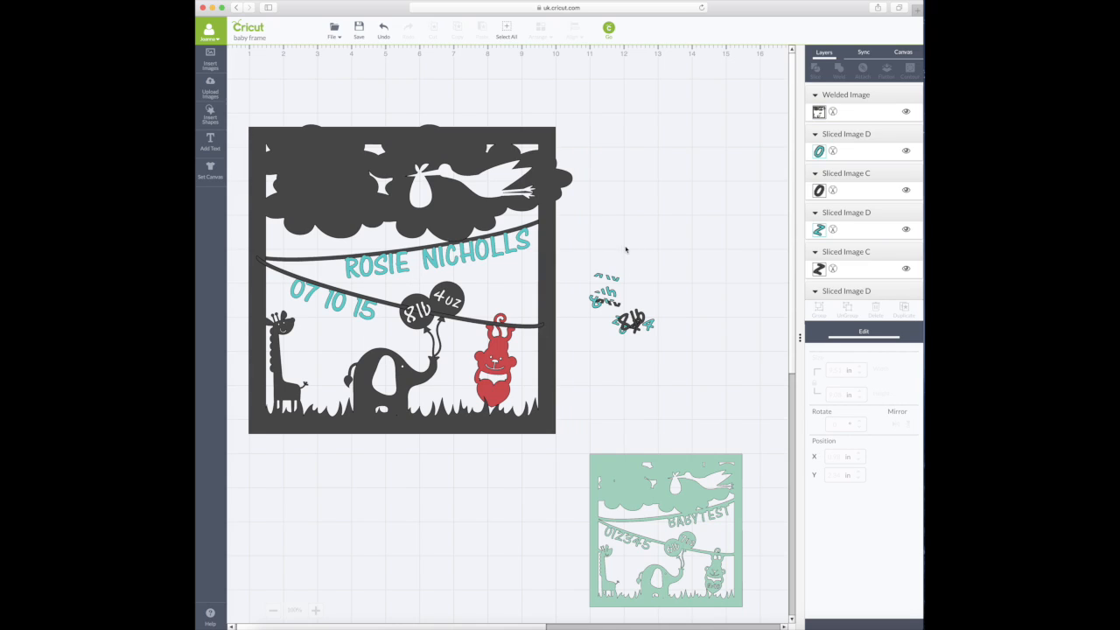
# - Slice the bunting line against the frame, then undo those changes
pyautogui.click(441, 321)
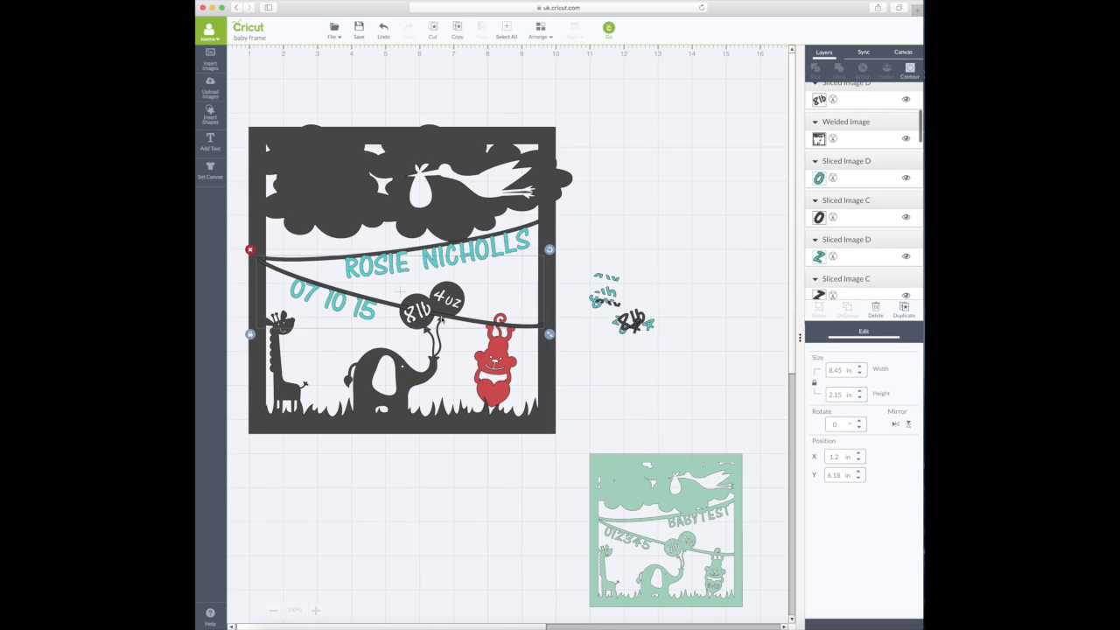
pyautogui.keyDown('shift'); pyautogui.click(553, 307); pyautogui.keyUp('shift')
pyautogui.click(816, 71)
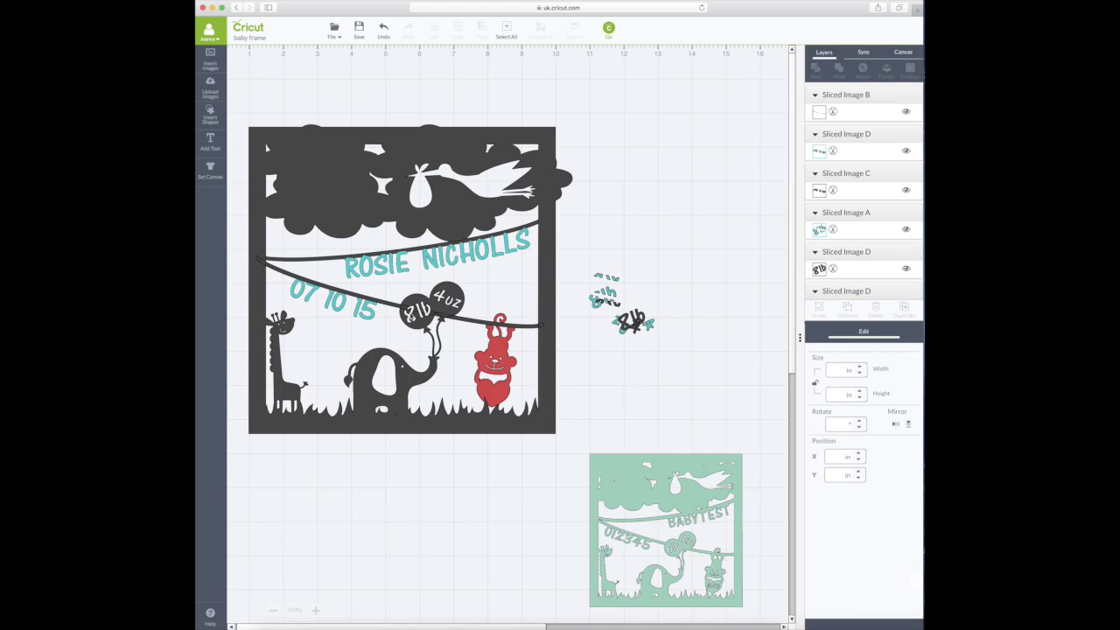
pyautogui.moveTo(551, 327); pyautogui.dragTo(552, 322)
pyautogui.click(393, 38)
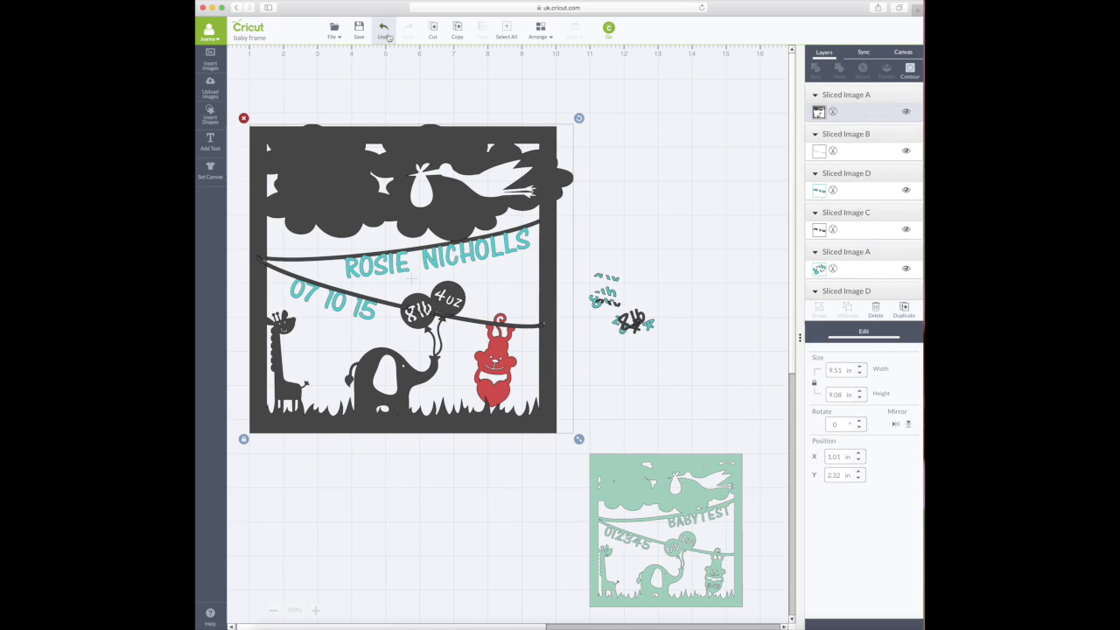
pyautogui.click(390, 37)
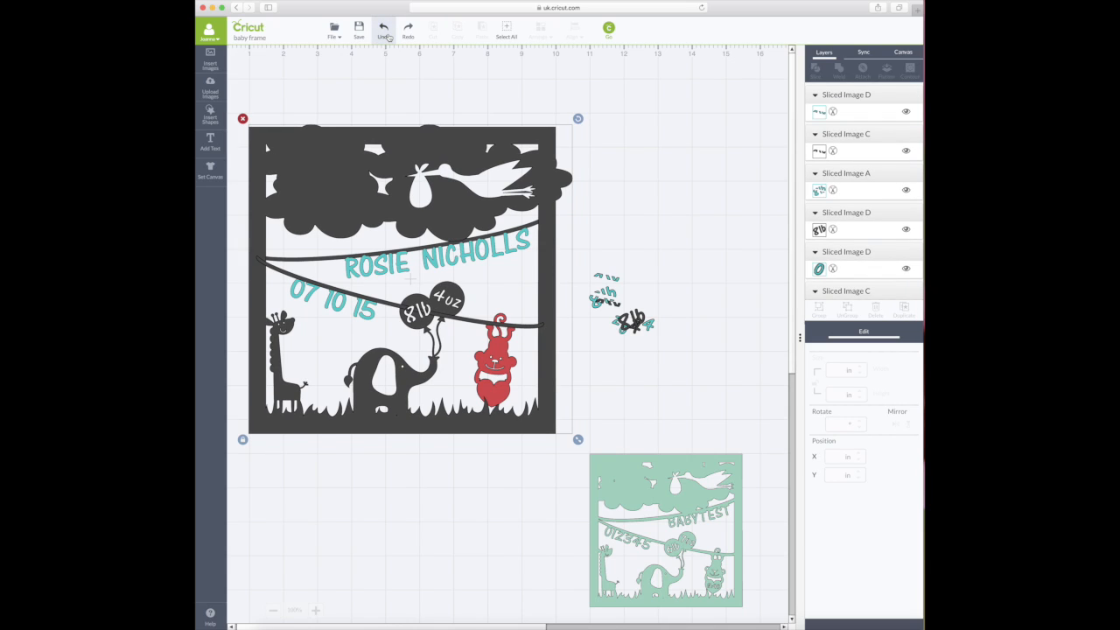
# - Weld the bunting line and frame into one image, undoing an accidental nudge
pyautogui.click(477, 324)
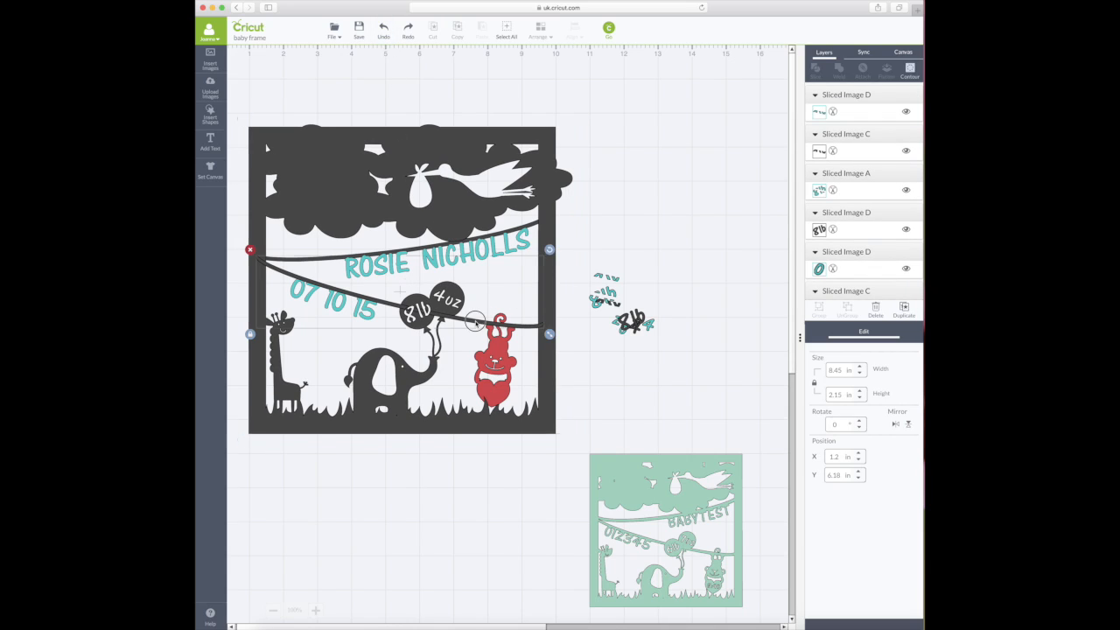
pyautogui.click(552, 319)
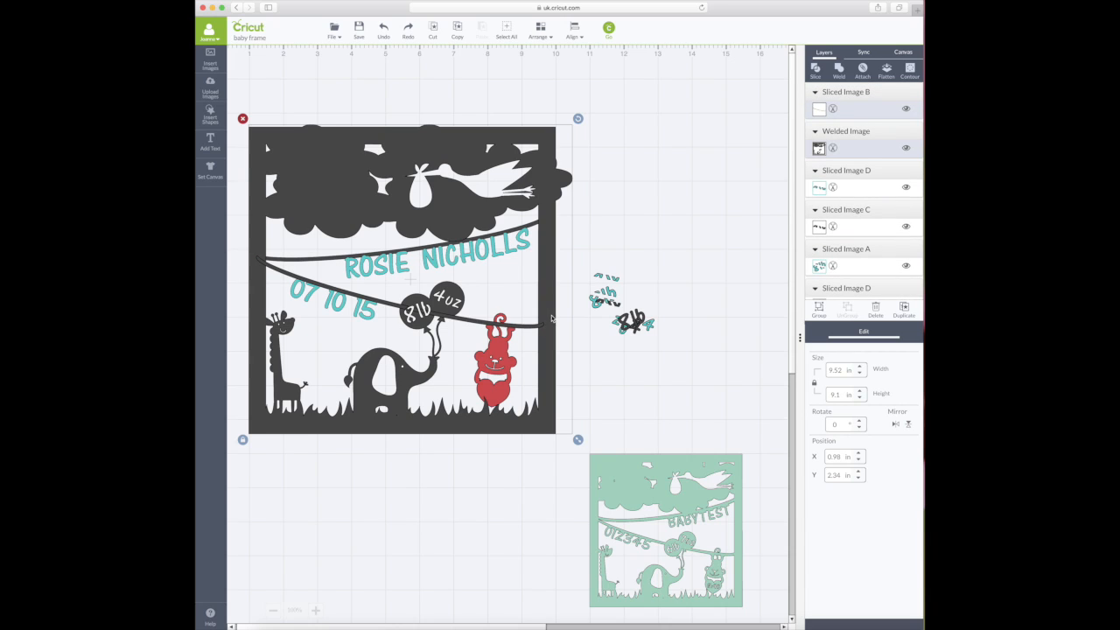
pyautogui.click(837, 68)
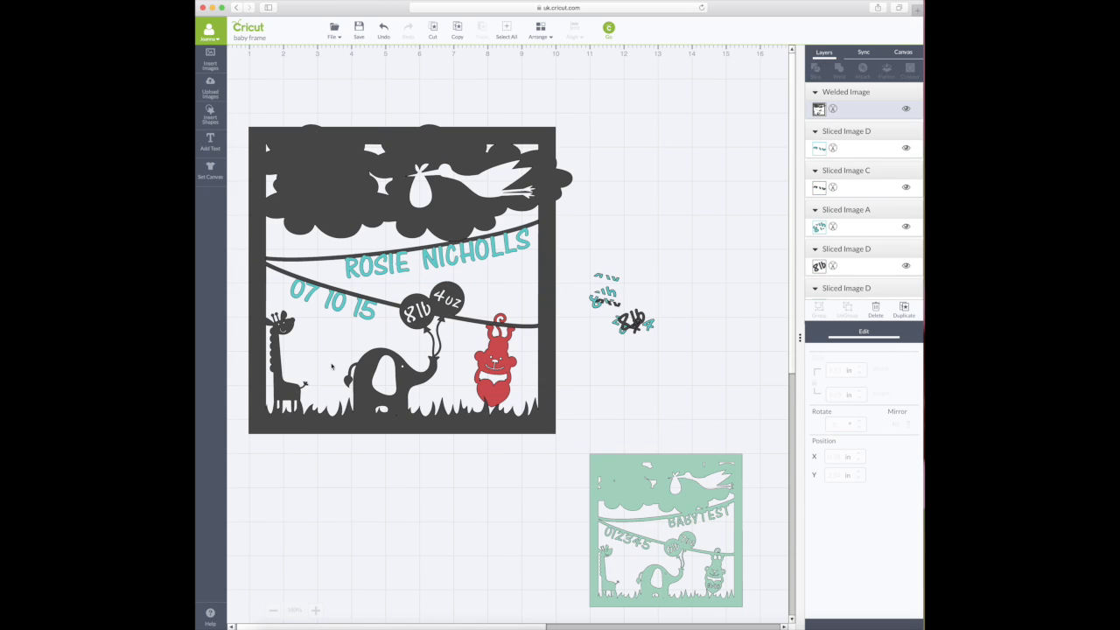
pyautogui.moveTo(420, 321)
pyautogui.mouseDown()
pyautogui.moveTo(411, 325)
pyautogui.moveTo(440, 323)
pyautogui.moveTo(429, 327)
pyautogui.mouseUp()
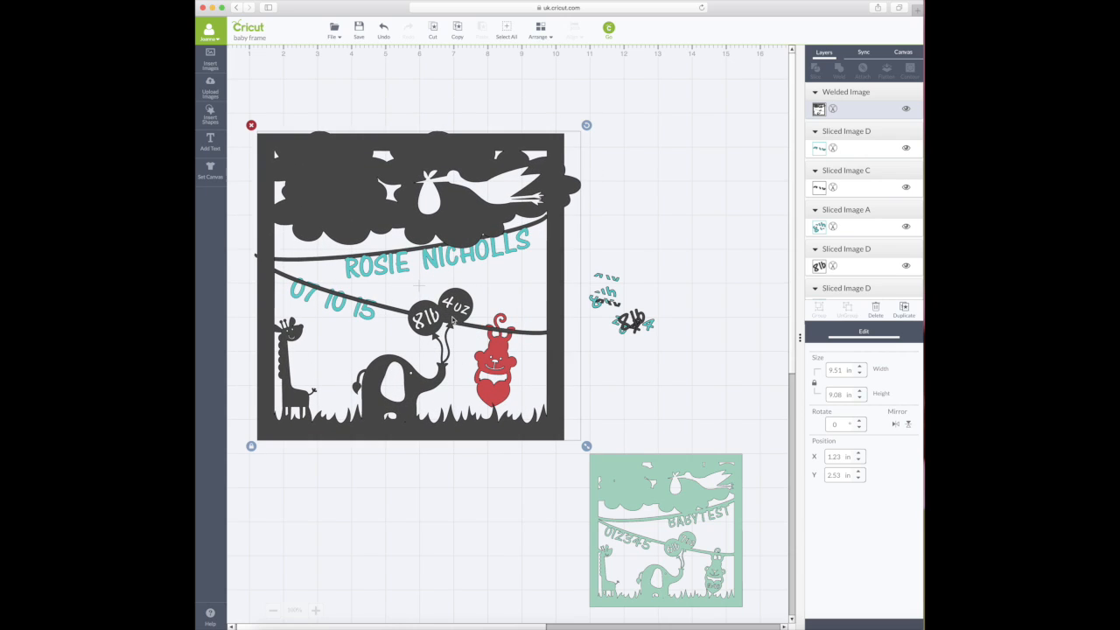
pyautogui.click(383, 31)
pyautogui.click(603, 418)
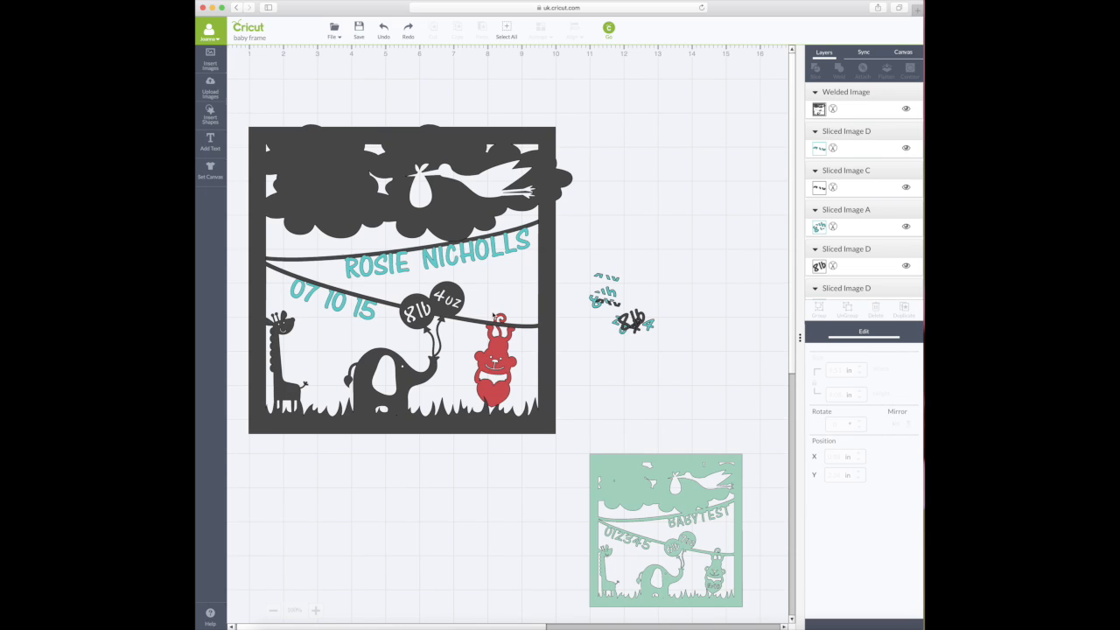
# - Spread the 8lb and 4 scrap pieces apart beside the frame
pyautogui.moveTo(645, 323); pyautogui.dragTo(647, 285)
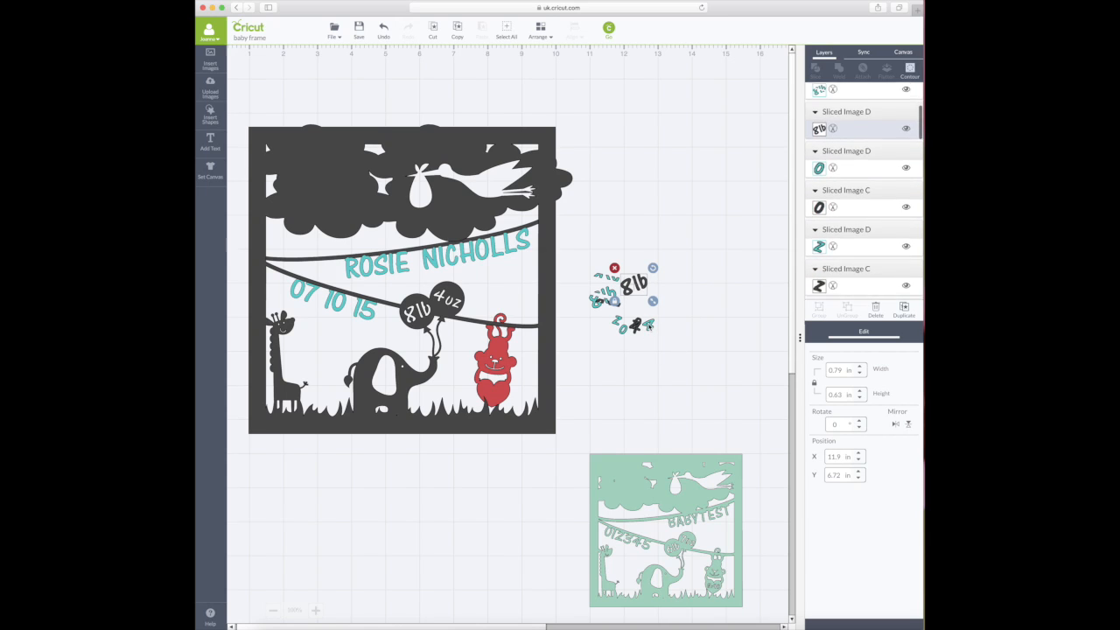
pyautogui.moveTo(648, 329); pyautogui.dragTo(627, 350)
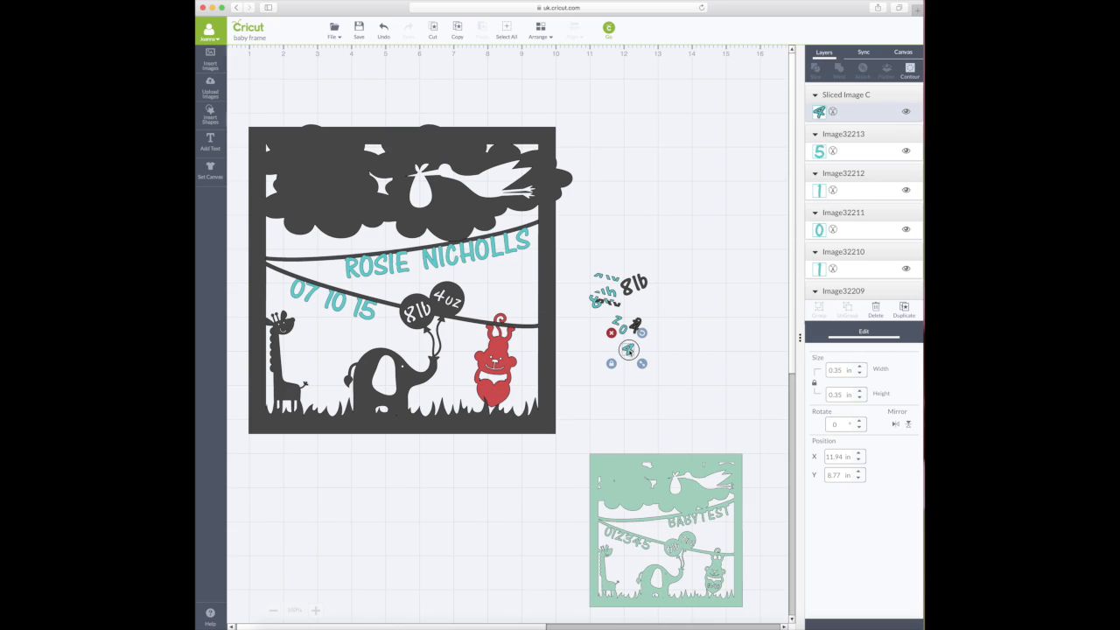
pyautogui.moveTo(628, 350); pyautogui.dragTo(646, 324)
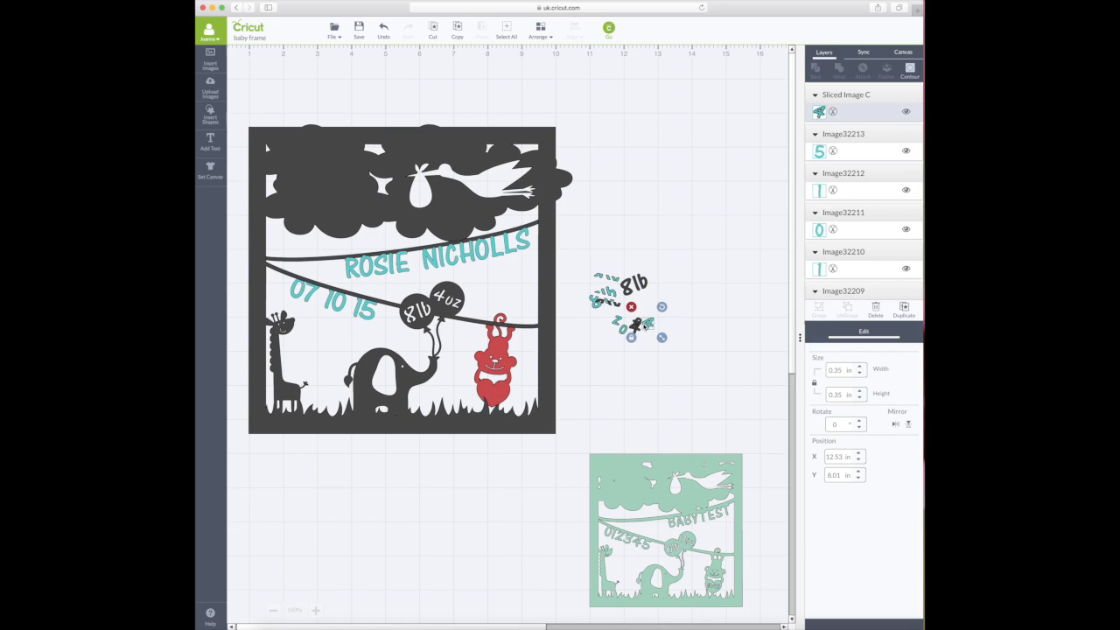
pyautogui.click(642, 359)
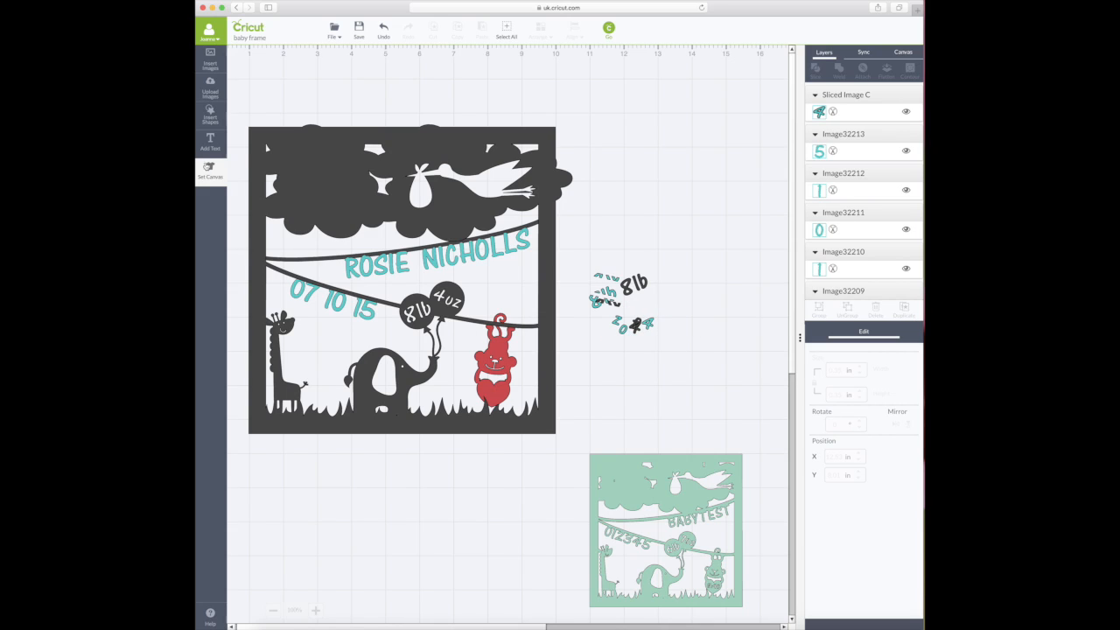
# - Add a 16:15 text box and set its font size to 33
pyautogui.click(213, 142)
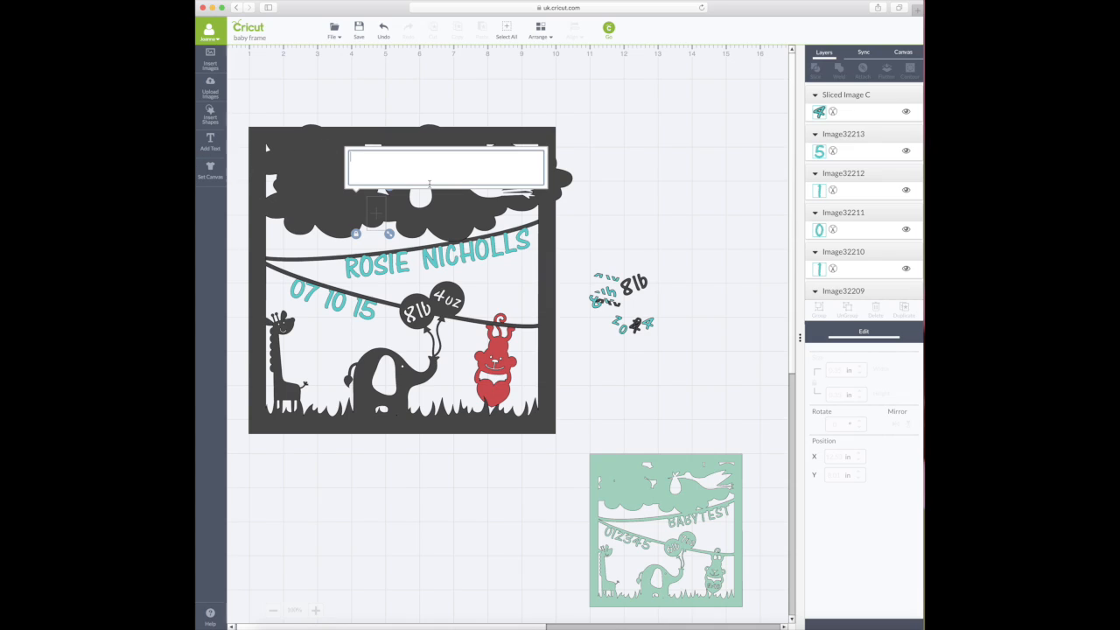
pyautogui.write('16')
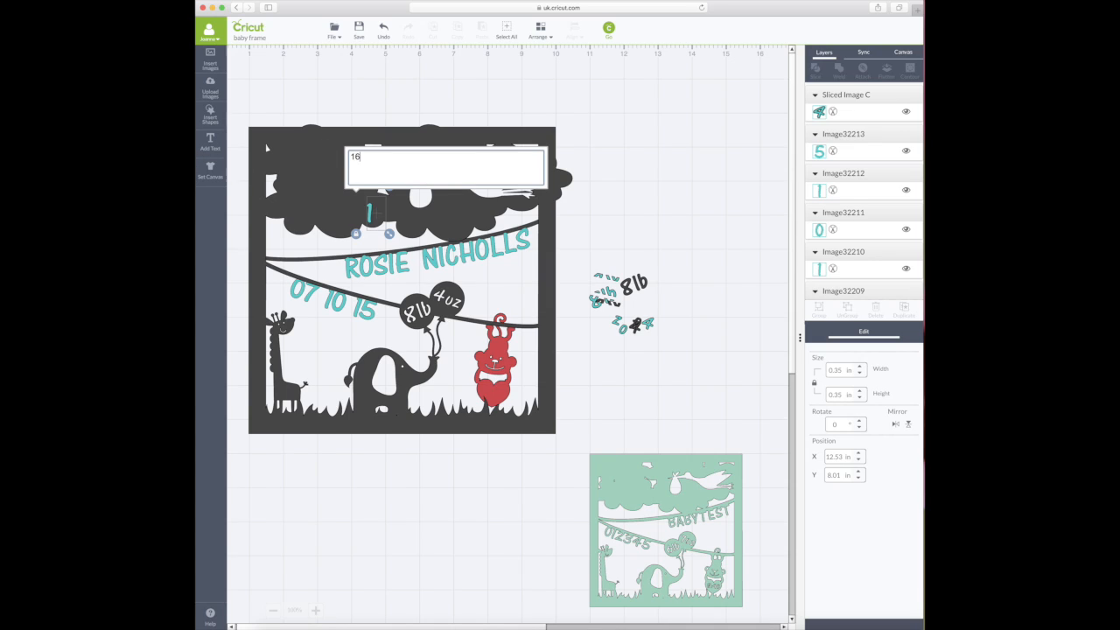
pyautogui.write(':15')
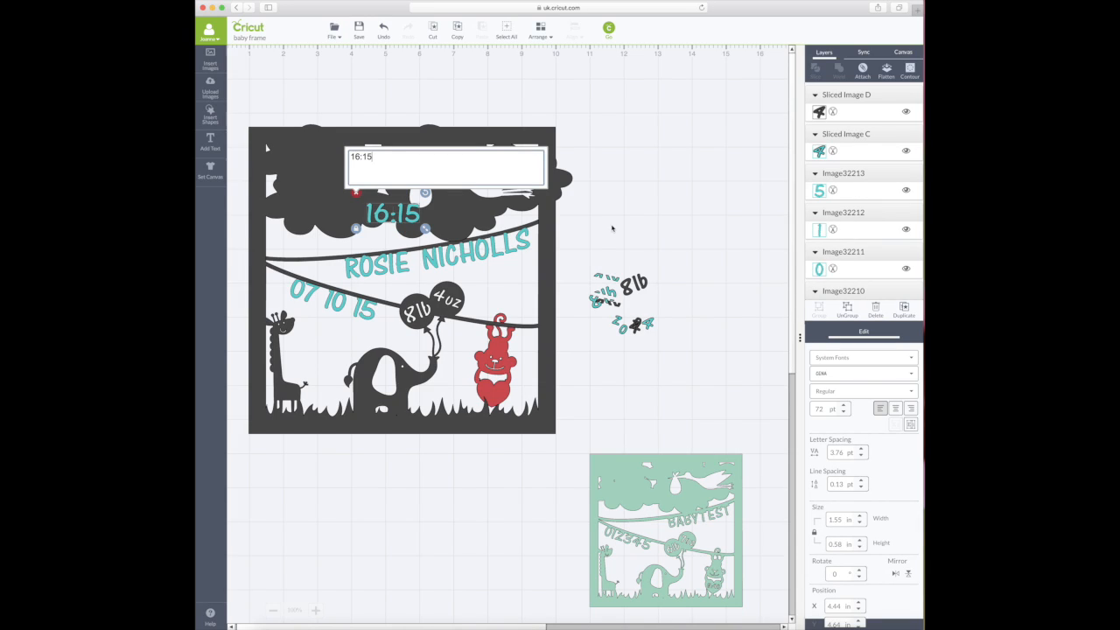
pyautogui.moveTo(374, 157); pyautogui.dragTo(351, 157)
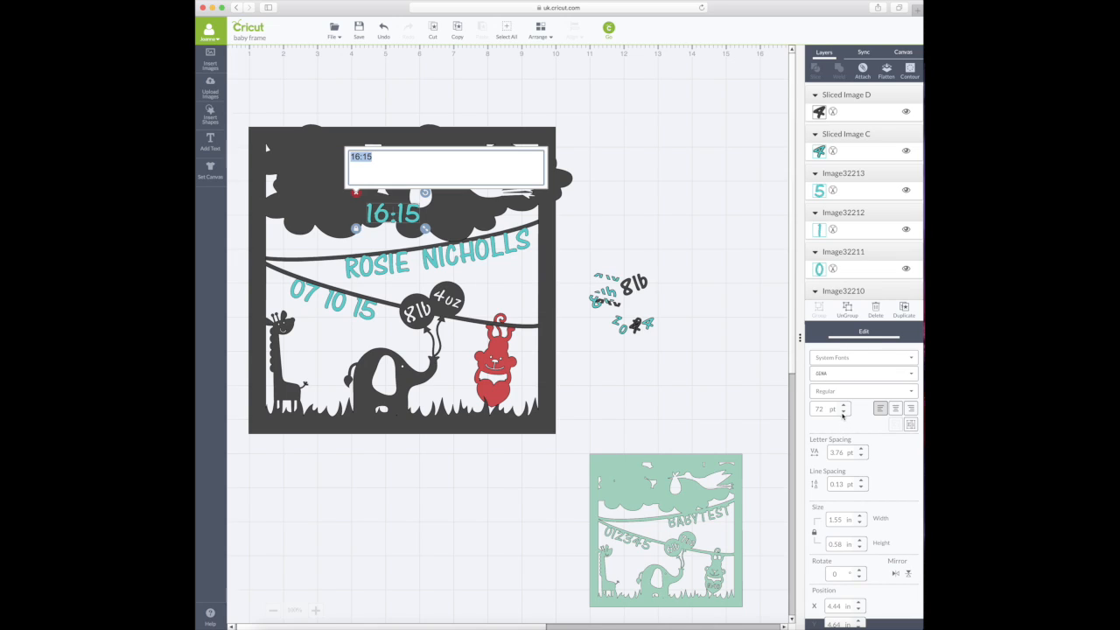
pyautogui.moveTo(837, 409); pyautogui.dragTo(807, 409)
pyautogui.write('33.45')
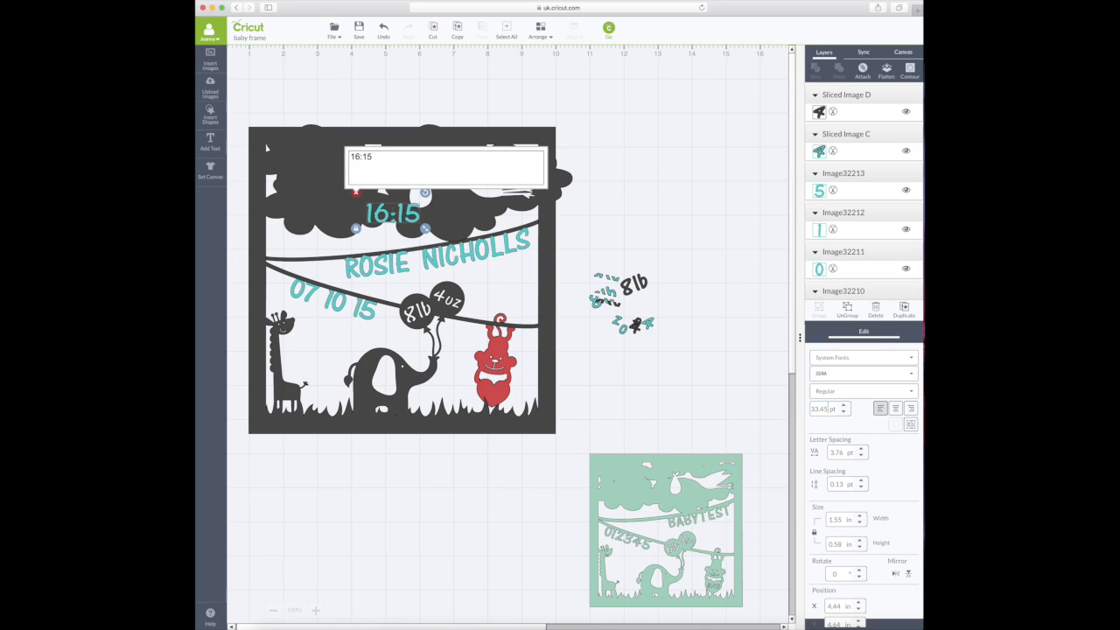
pyautogui.press('Return')
# - Tilt the 16:15 text 7.6° and place it on the monkey's red heart
pyautogui.click(389, 230)
pyautogui.moveTo(405, 220); pyautogui.dragTo(505, 393)
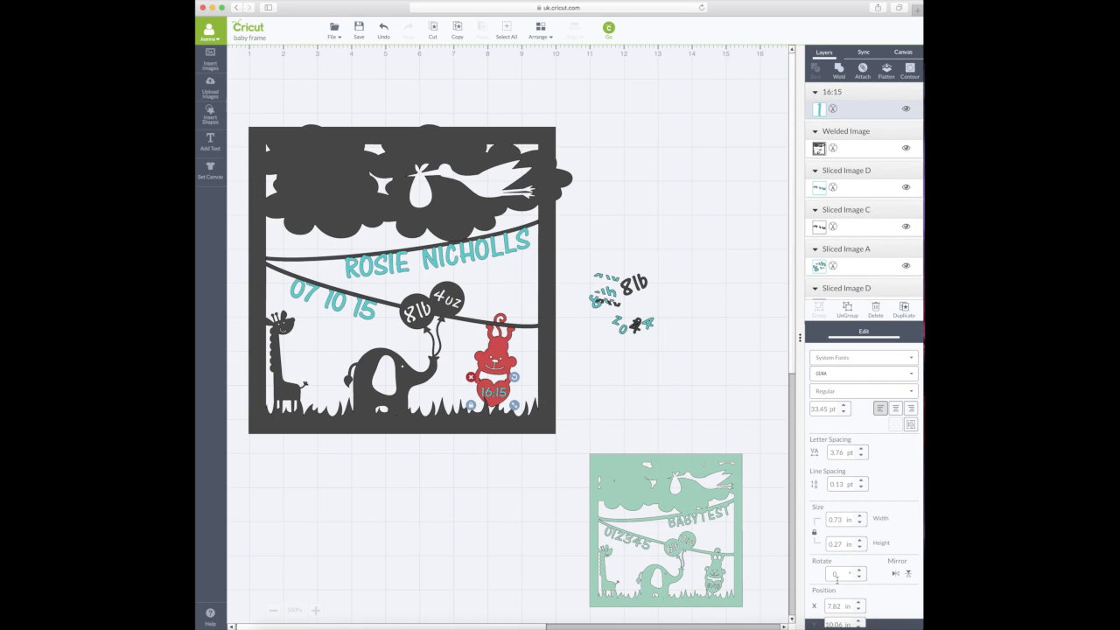
pyautogui.write('7.6')
pyautogui.press('Return')
pyautogui.moveTo(501, 395); pyautogui.dragTo(503, 396)
# - Select the 16:15 text together with the welded frame and adjust their arrangement
pyautogui.click(571, 401)
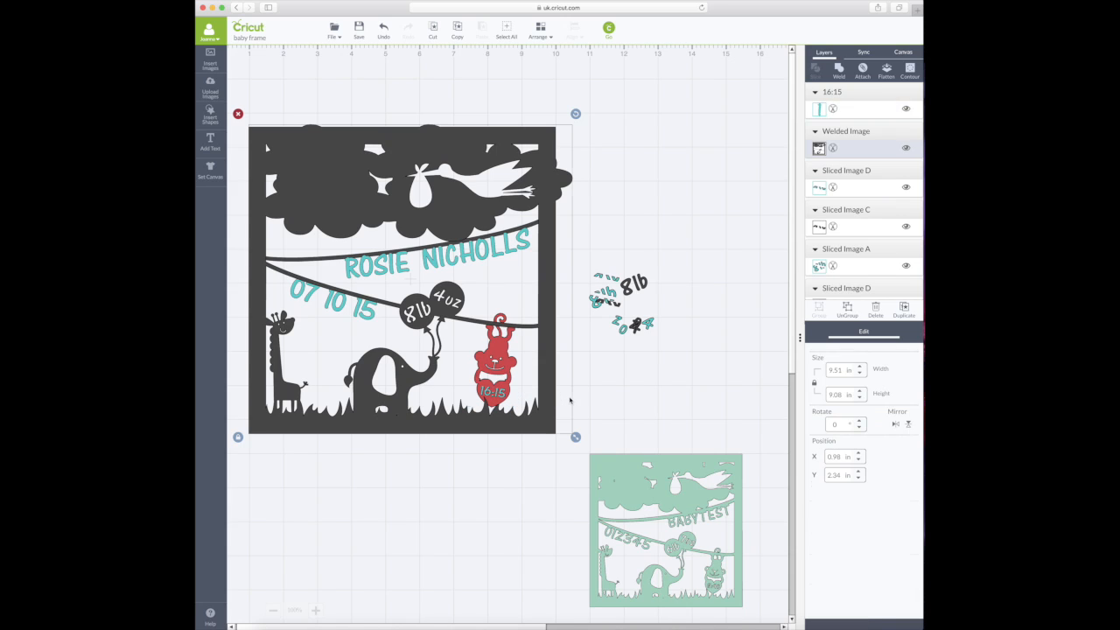
pyautogui.click(502, 398)
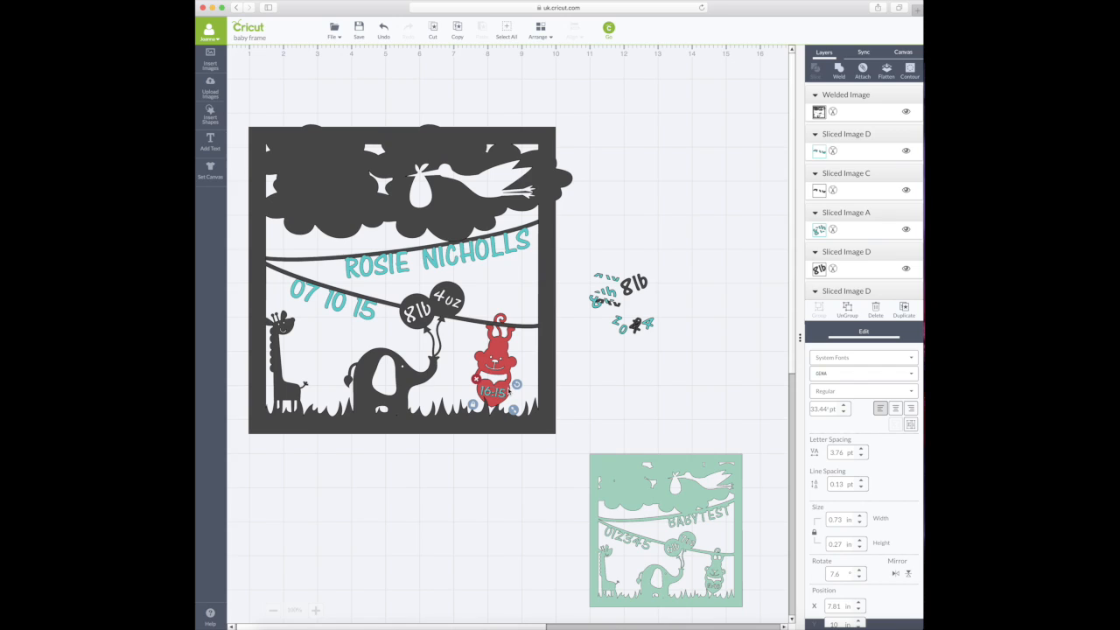
pyautogui.keyDown('shift'); pyautogui.click(509, 391); pyautogui.keyUp('shift')
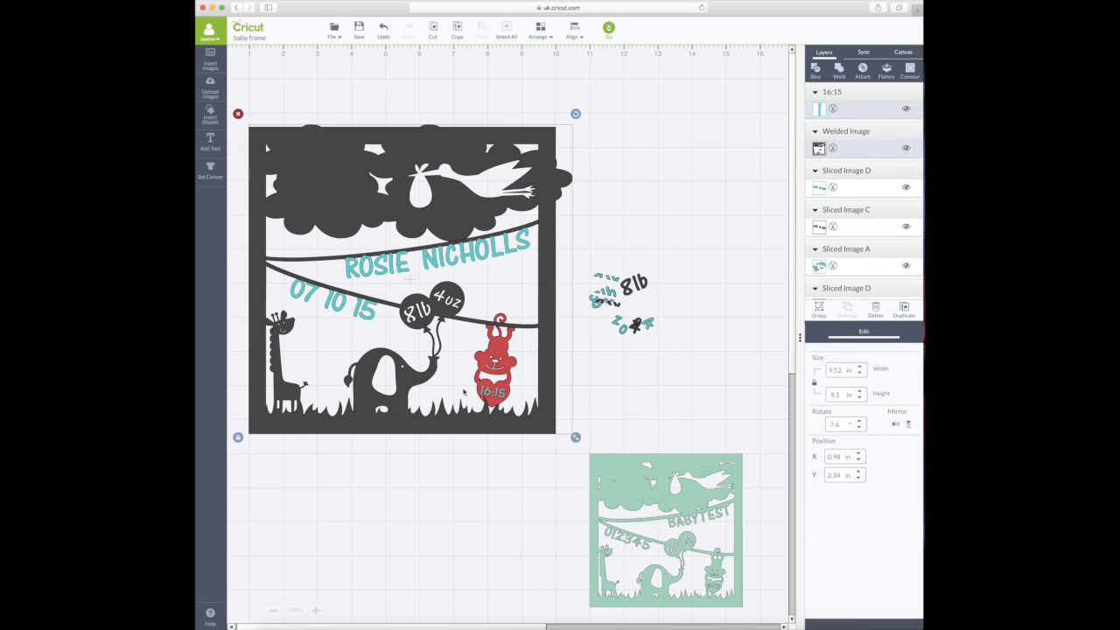
pyautogui.click(839, 70)
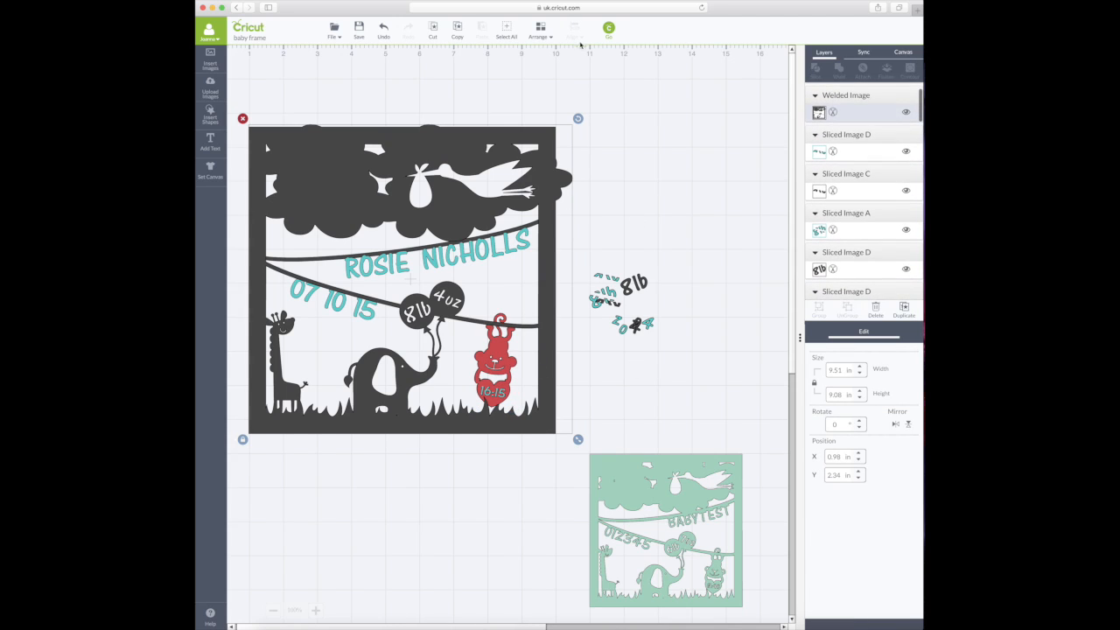
pyautogui.click(540, 34)
# - Send the selected item to the back, then select the 16:15 text with the red monkey
pyautogui.click(542, 59)
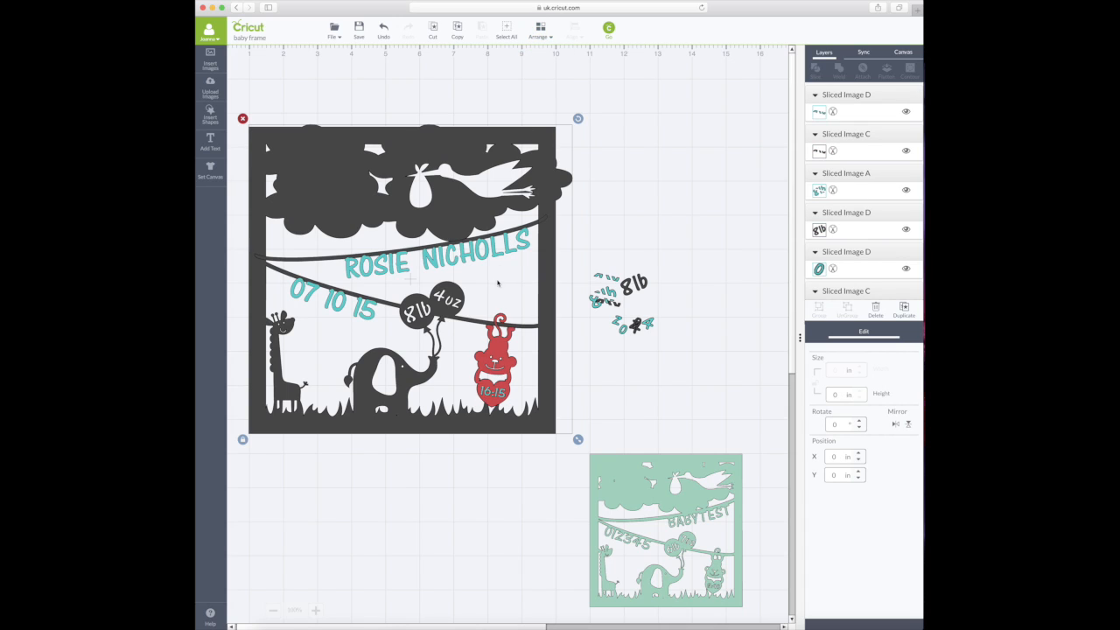
pyautogui.click(501, 348)
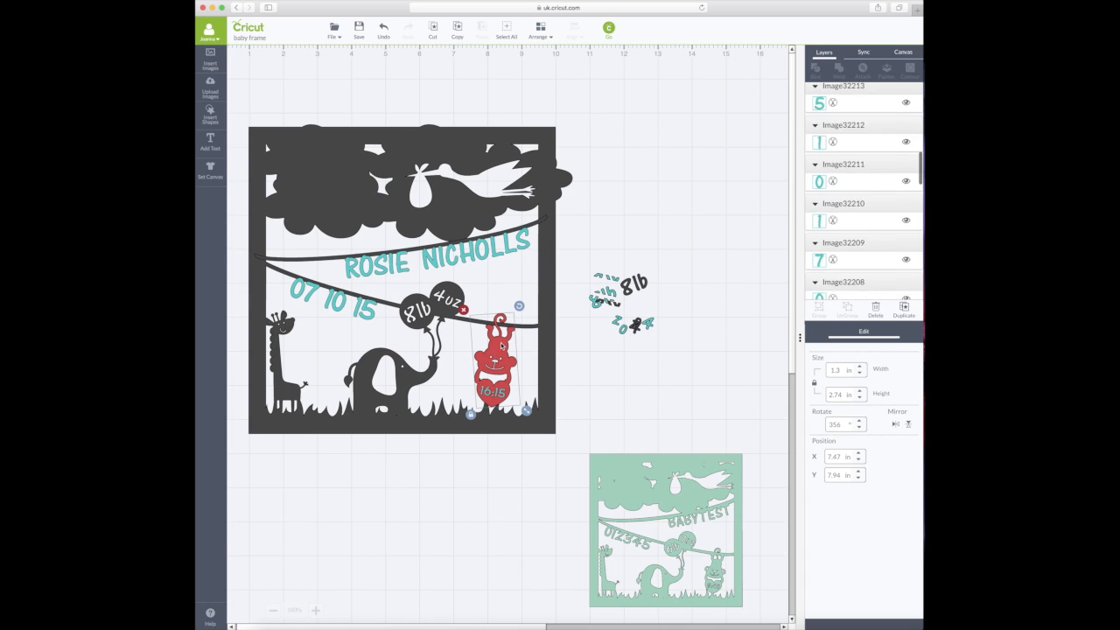
pyautogui.keyDown('shift'); pyautogui.click(501, 399); pyautogui.keyUp('shift')
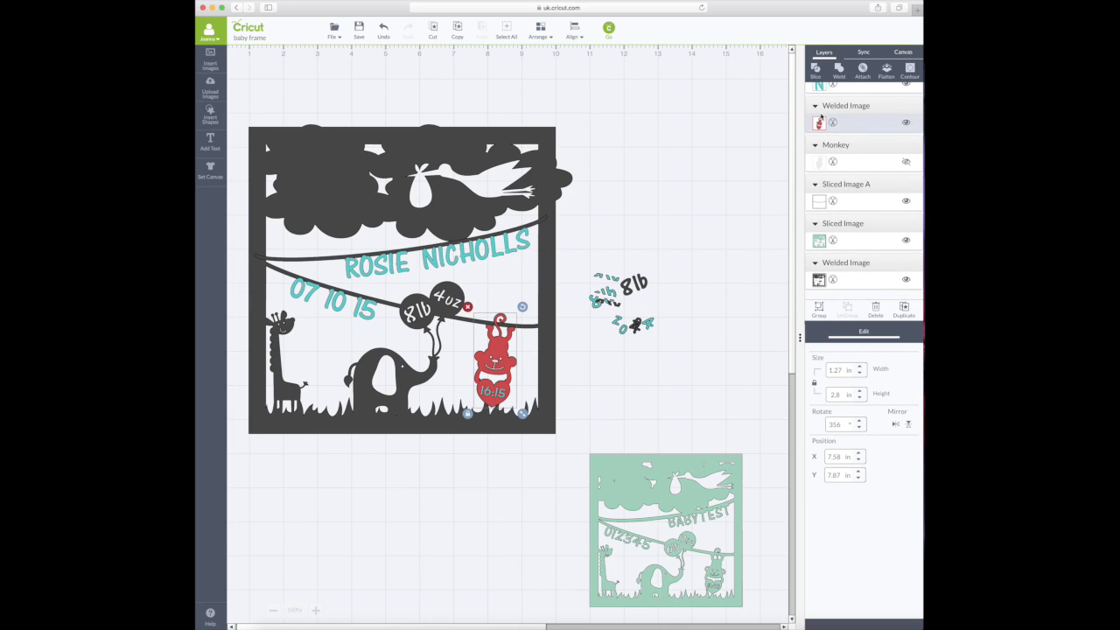
pyautogui.scroll(3, 852, 126)
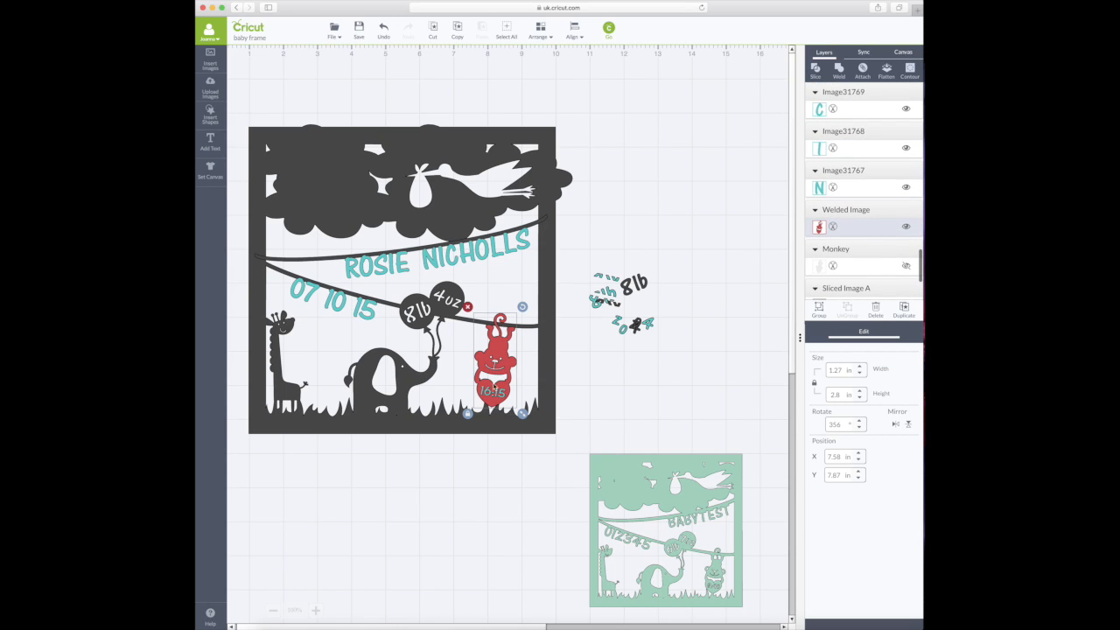
pyautogui.click(601, 393)
pyautogui.click(501, 399)
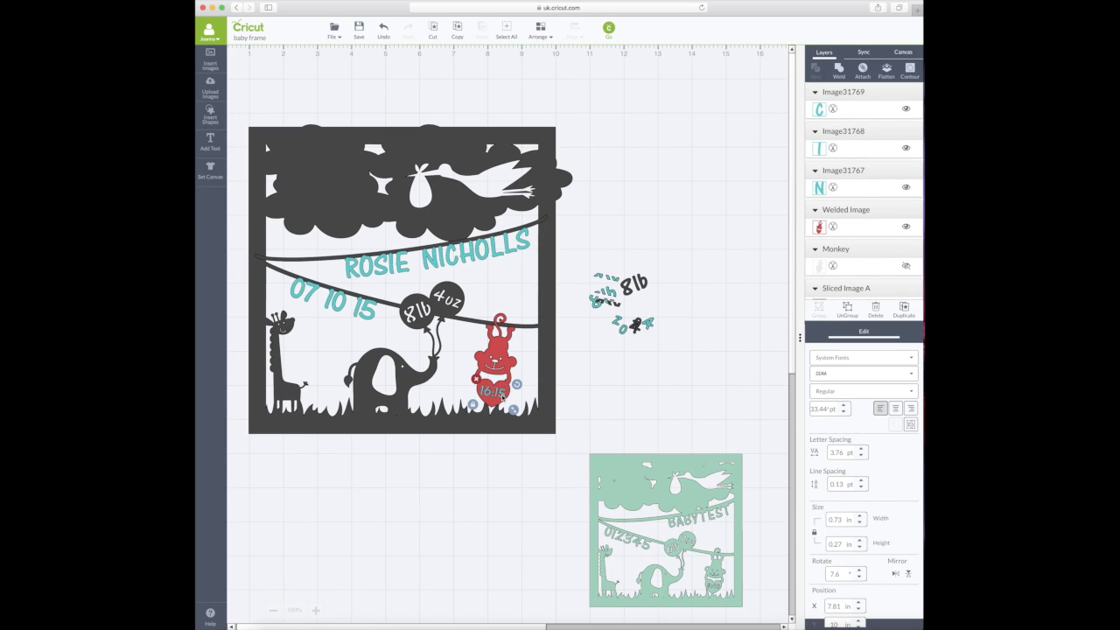
pyautogui.keyDown('shift'); pyautogui.click(505, 350); pyautogui.keyUp('shift')
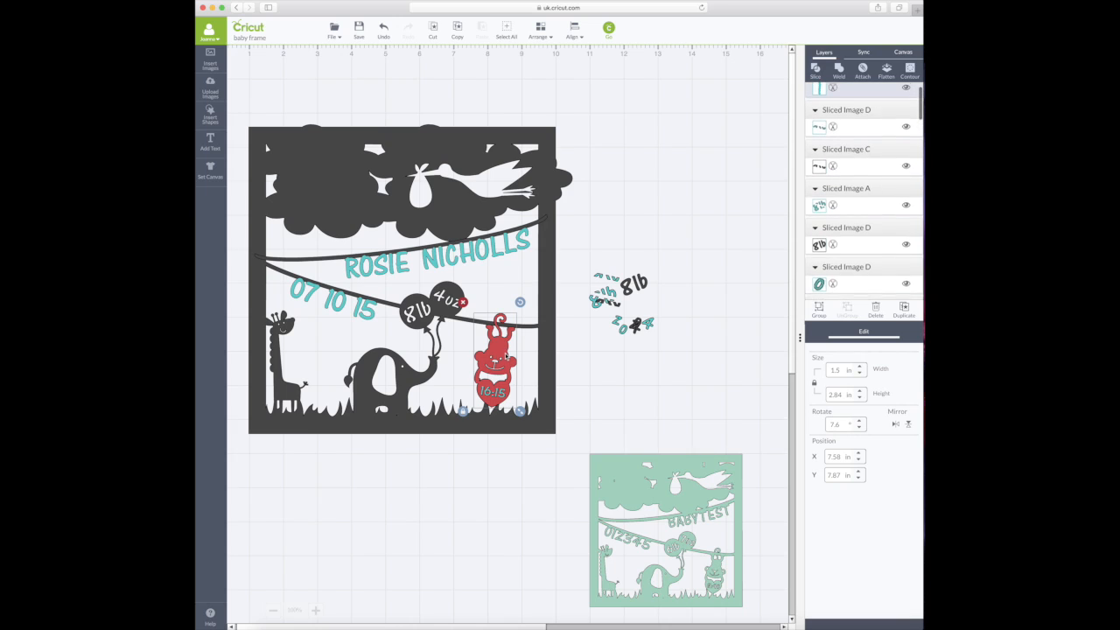
# - Slice 16:15 out of the monkey and move both leftover 16:15 pieces aside
pyautogui.click(816, 71)
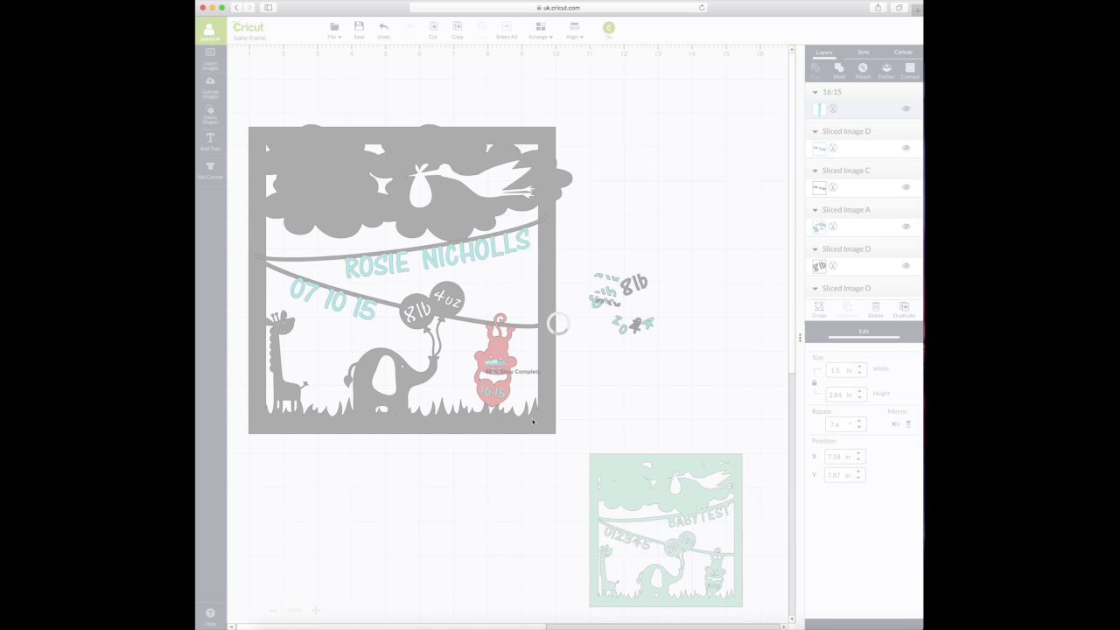
pyautogui.moveTo(502, 395); pyautogui.dragTo(647, 354)
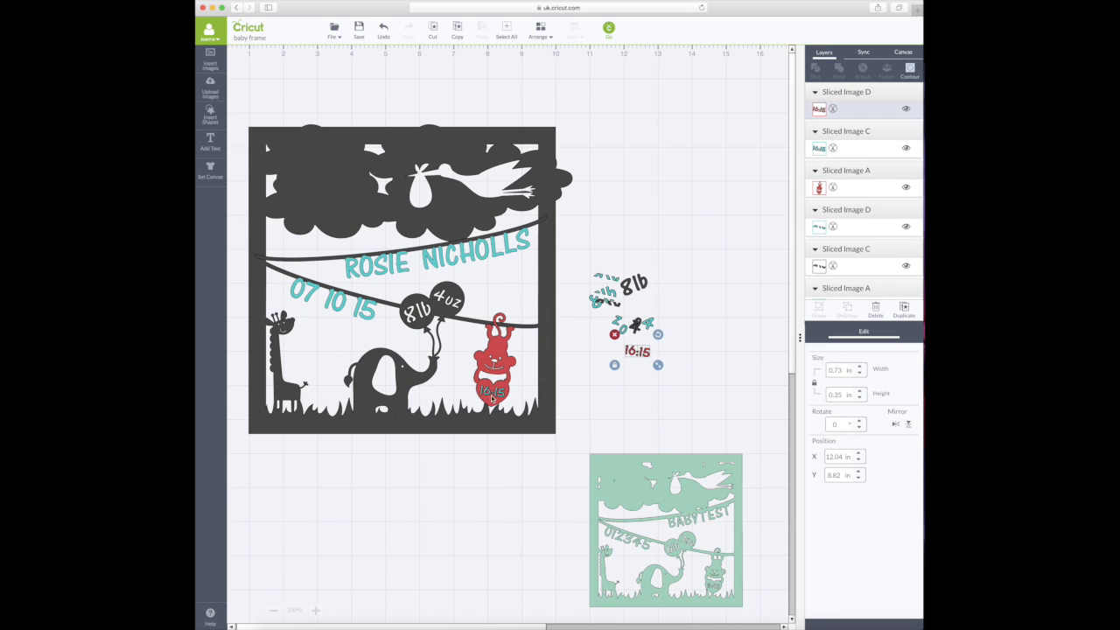
pyautogui.moveTo(487, 391); pyautogui.dragTo(677, 356)
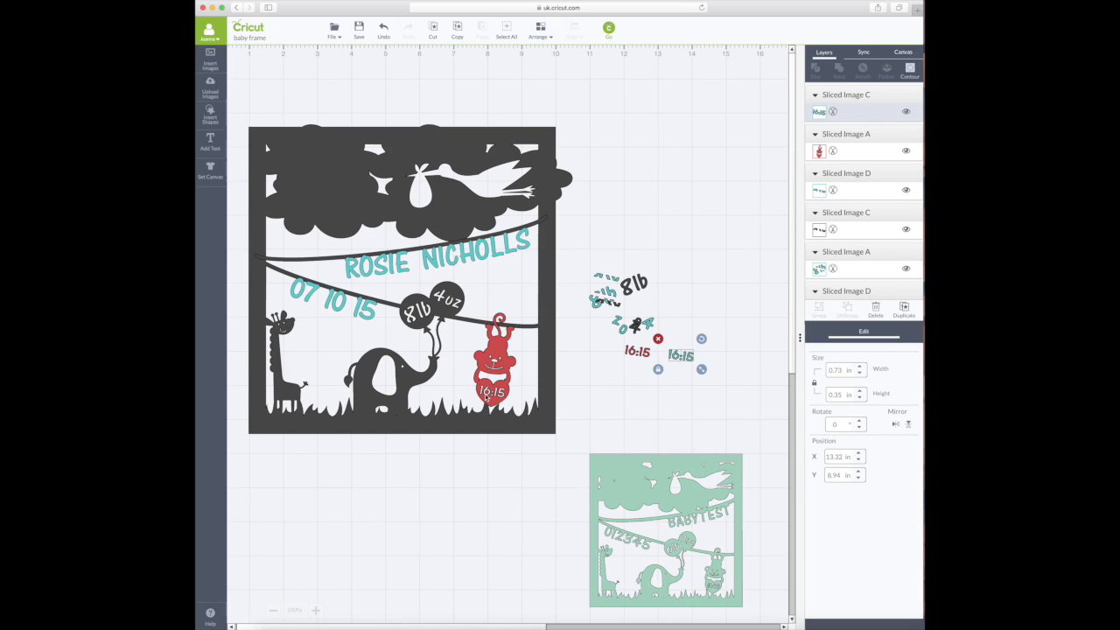
# - Insert a square, tilt it 7.6°, and position it near the frame's bottom
pyautogui.click(214, 125)
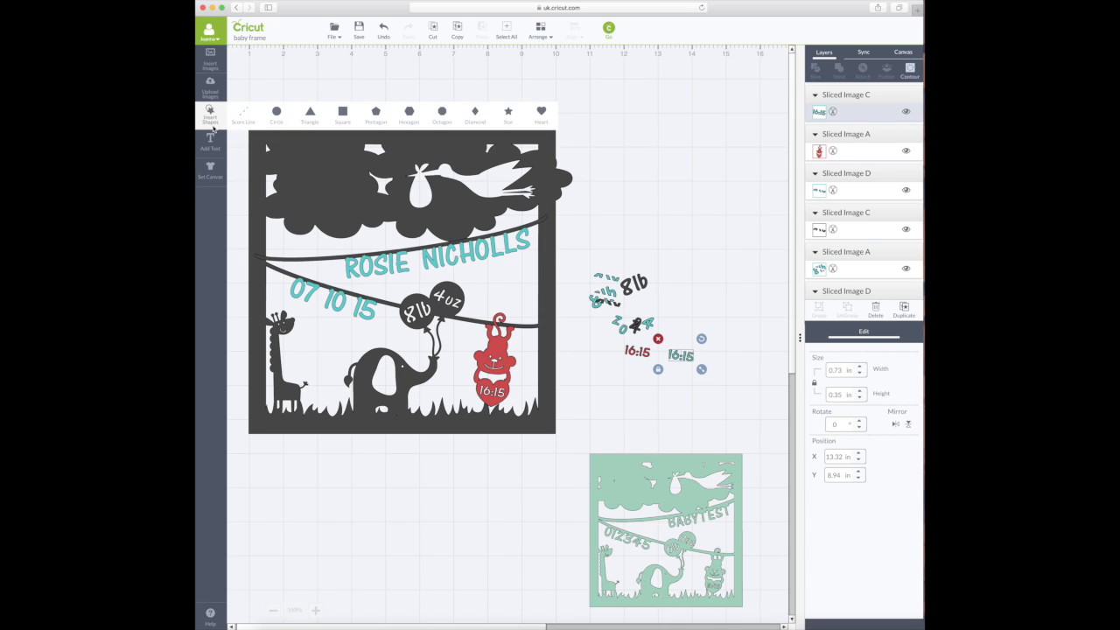
pyautogui.click(345, 113)
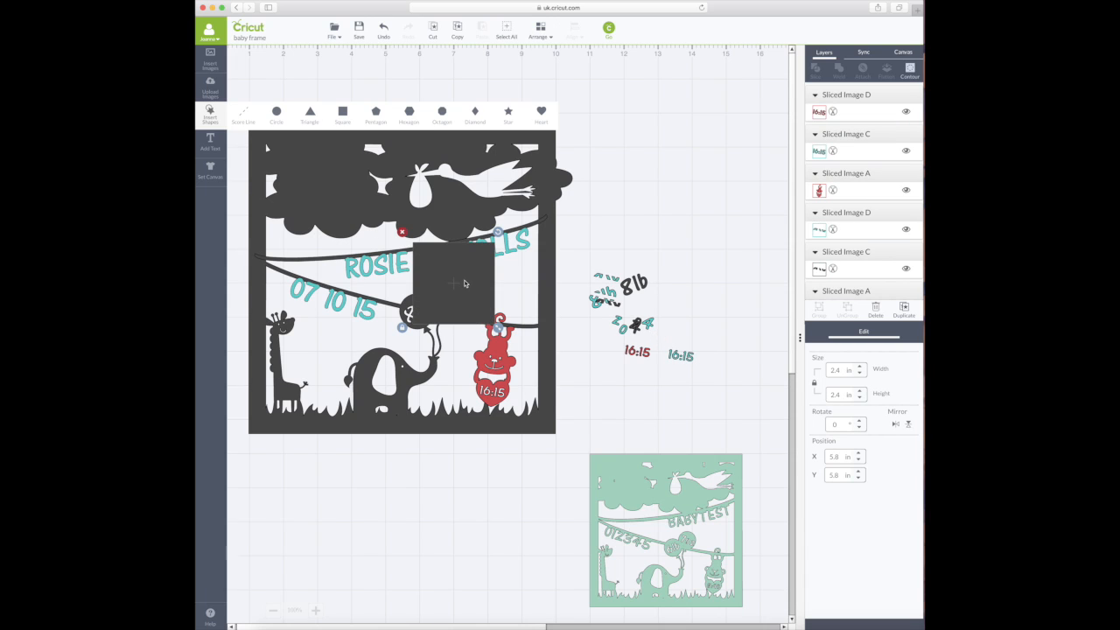
pyautogui.moveTo(453, 275); pyautogui.dragTo(555, 454)
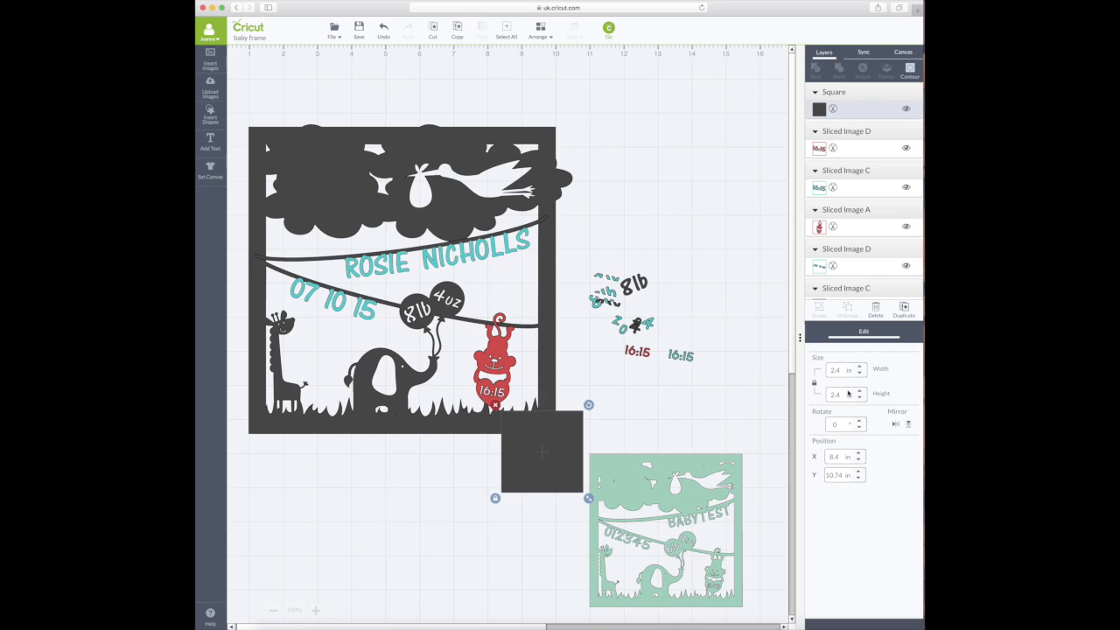
pyautogui.moveTo(542, 439); pyautogui.dragTo(526, 420)
pyautogui.click(838, 427)
pyautogui.write('7.6')
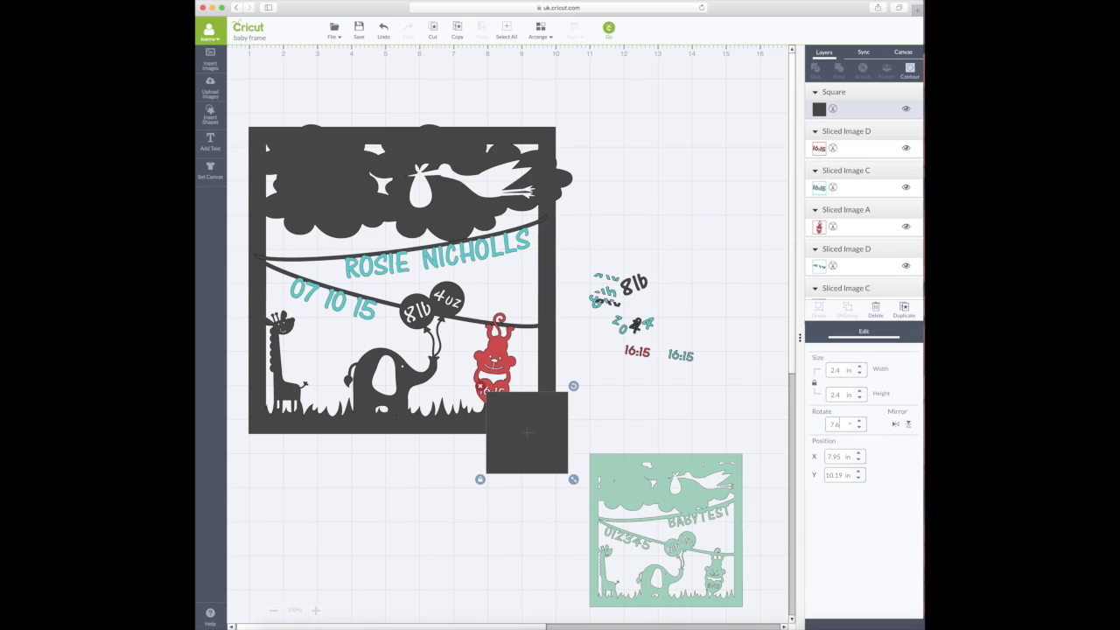
pyautogui.press('Return')
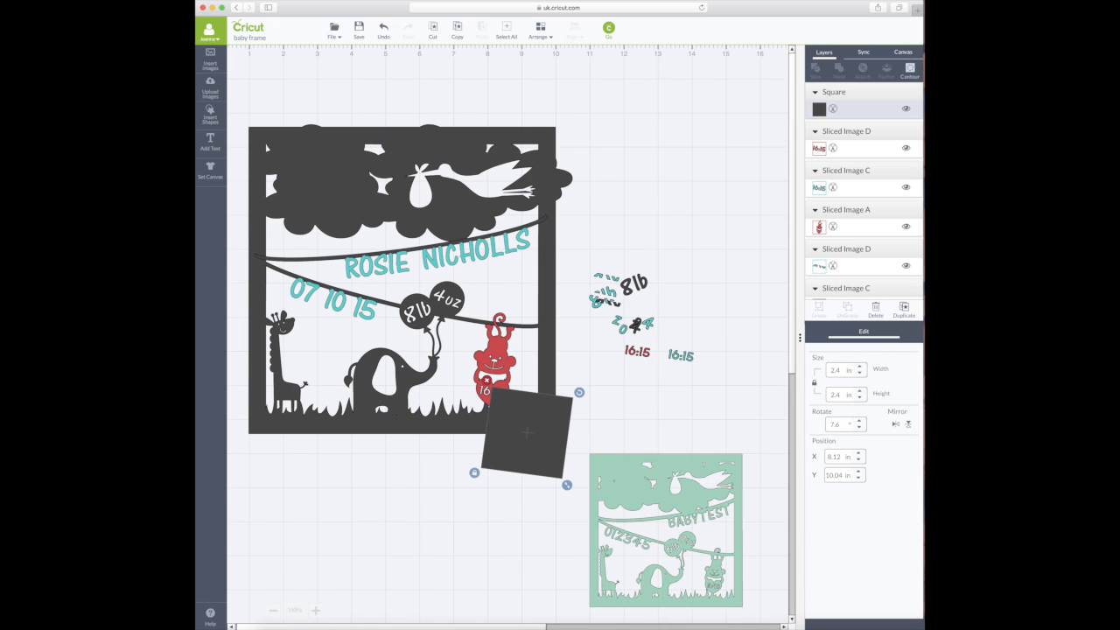
pyautogui.moveTo(526, 419); pyautogui.dragTo(526, 426)
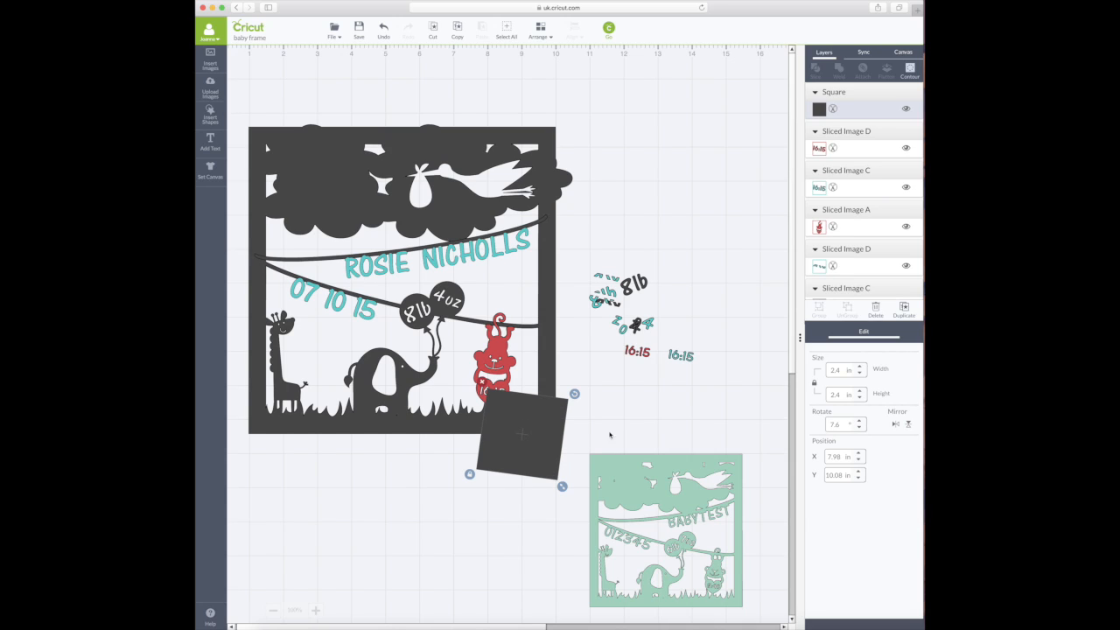
# - Unlock proportions, shrink the square into a thin bar, and weld it to the red monkey
pyautogui.click(469, 475)
pyautogui.moveTo(562, 486); pyautogui.dragTo(492, 401)
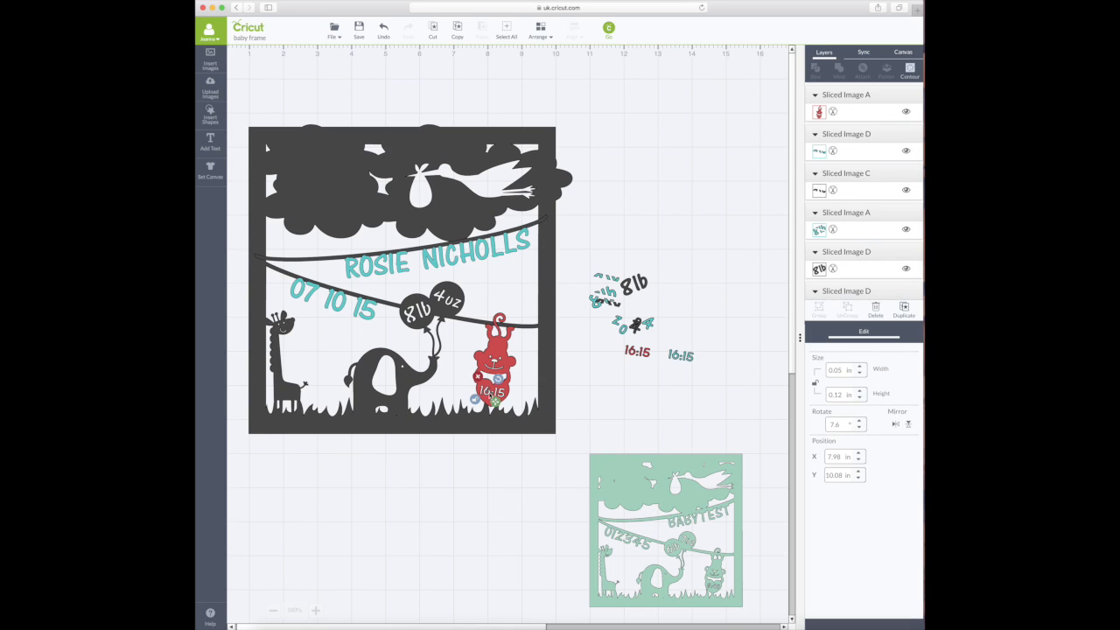
pyautogui.keyDown('shift'); pyautogui.click(506, 393); pyautogui.keyUp('shift')
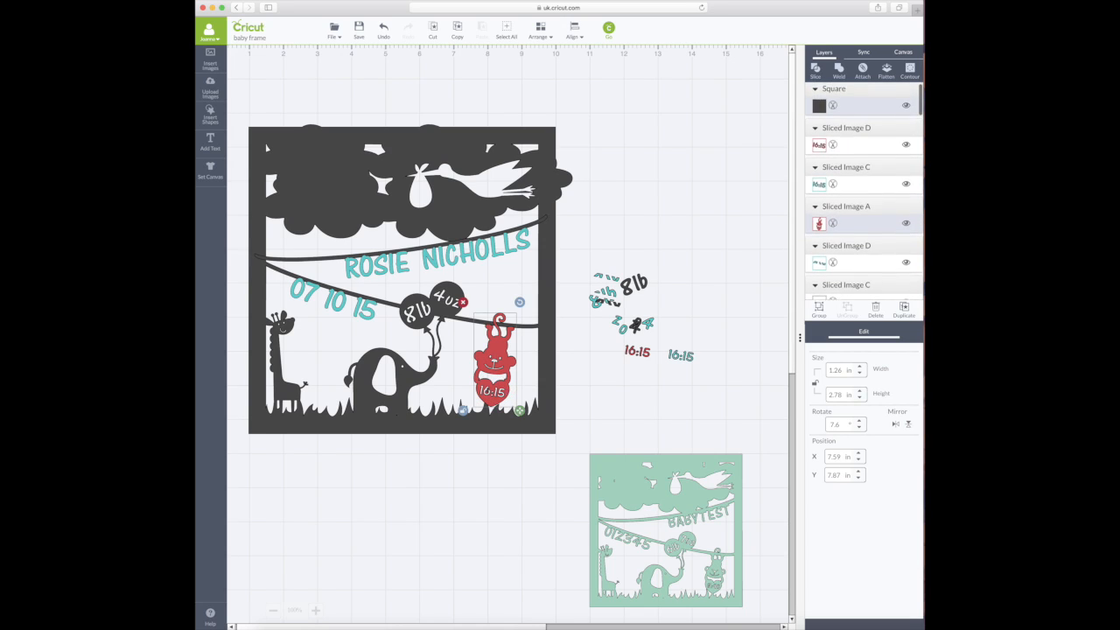
pyautogui.click(841, 75)
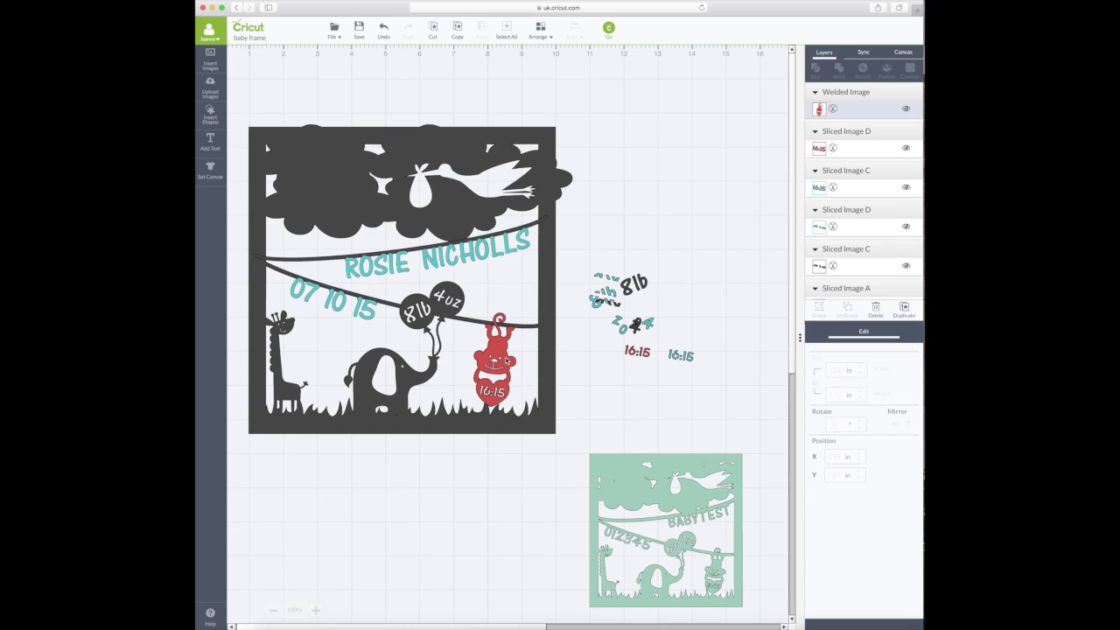
# - Weld the monkey, name, date and balloons into the dark-grey frame, then nudge it upward
pyautogui.click(546, 355)
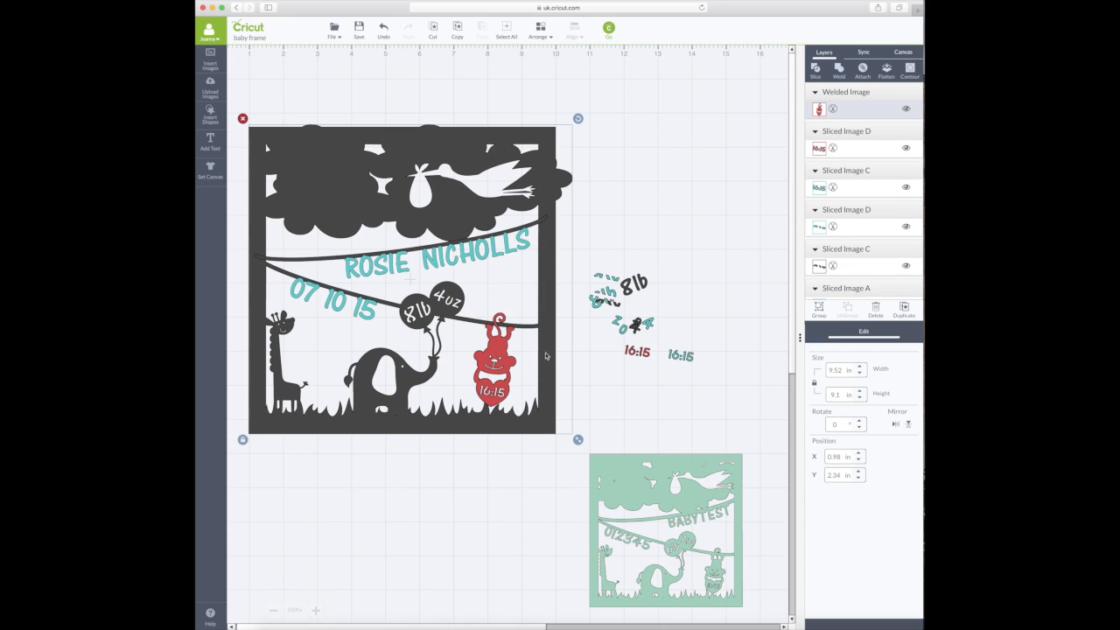
pyautogui.click(838, 70)
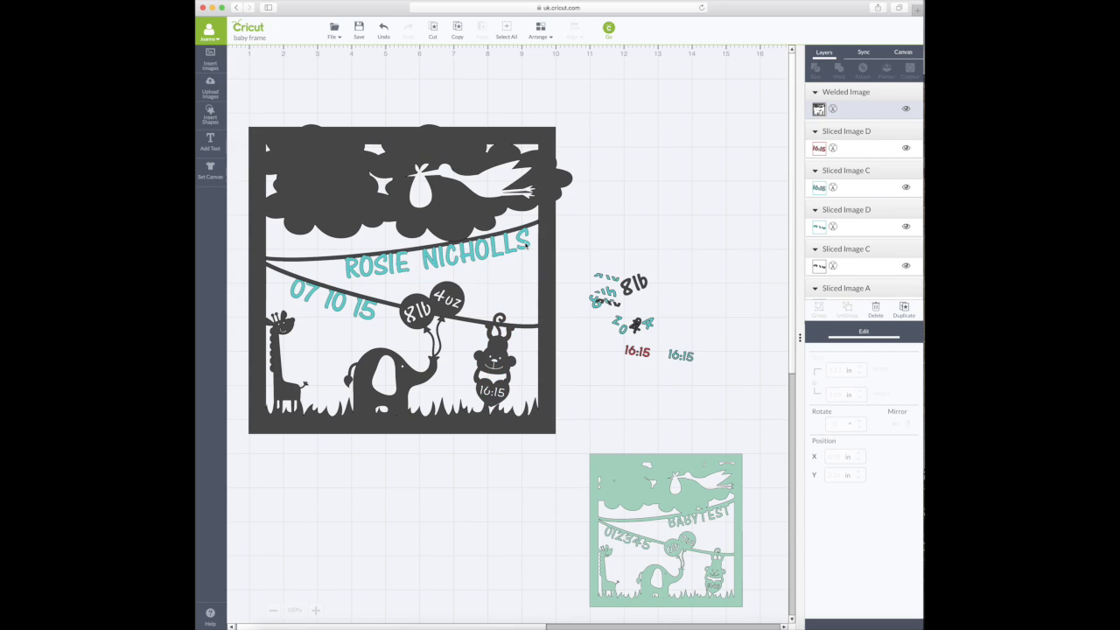
pyautogui.click(684, 258)
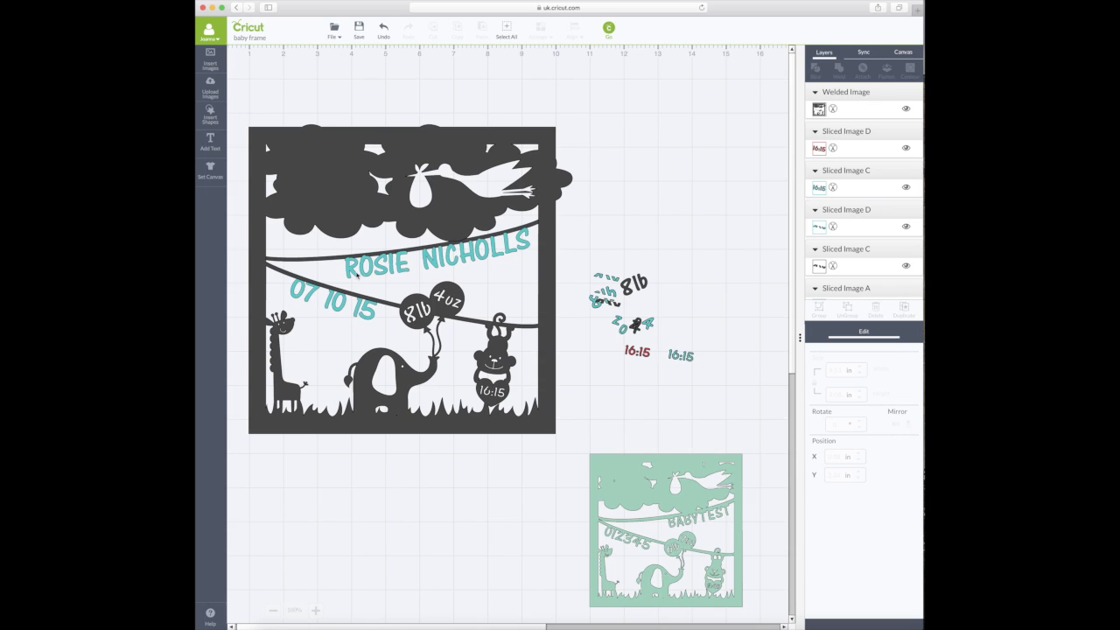
pyautogui.moveTo(234, 97); pyautogui.dragTo(584, 453)
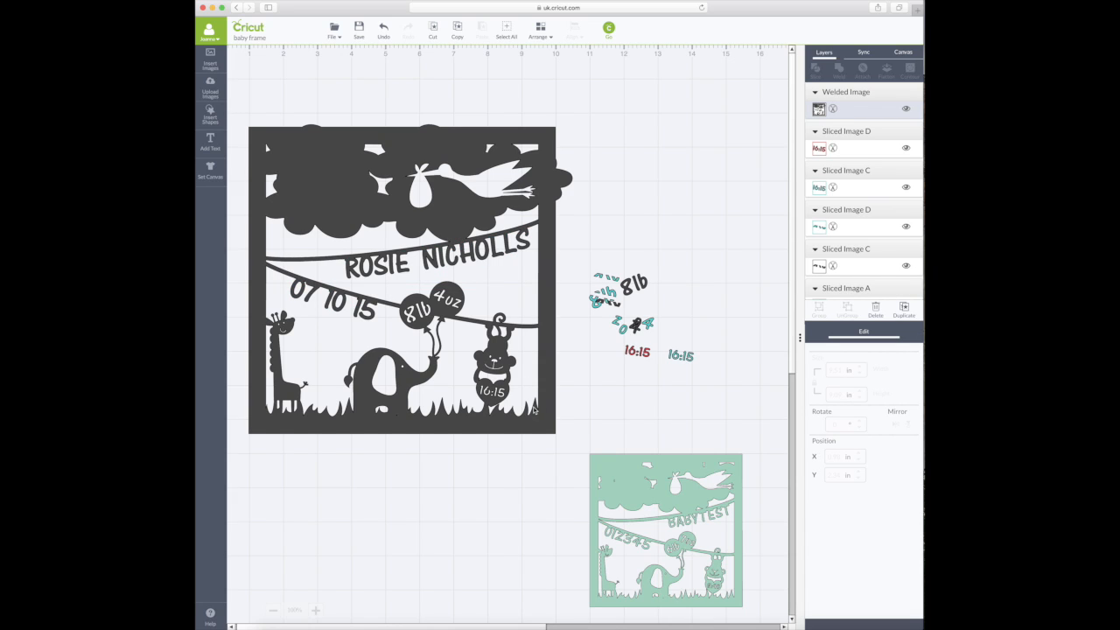
pyautogui.moveTo(536, 407)
pyautogui.mouseDown()
pyautogui.moveTo(533, 393)
pyautogui.moveTo(578, 388)
pyautogui.moveTo(546, 394)
pyautogui.mouseUp()
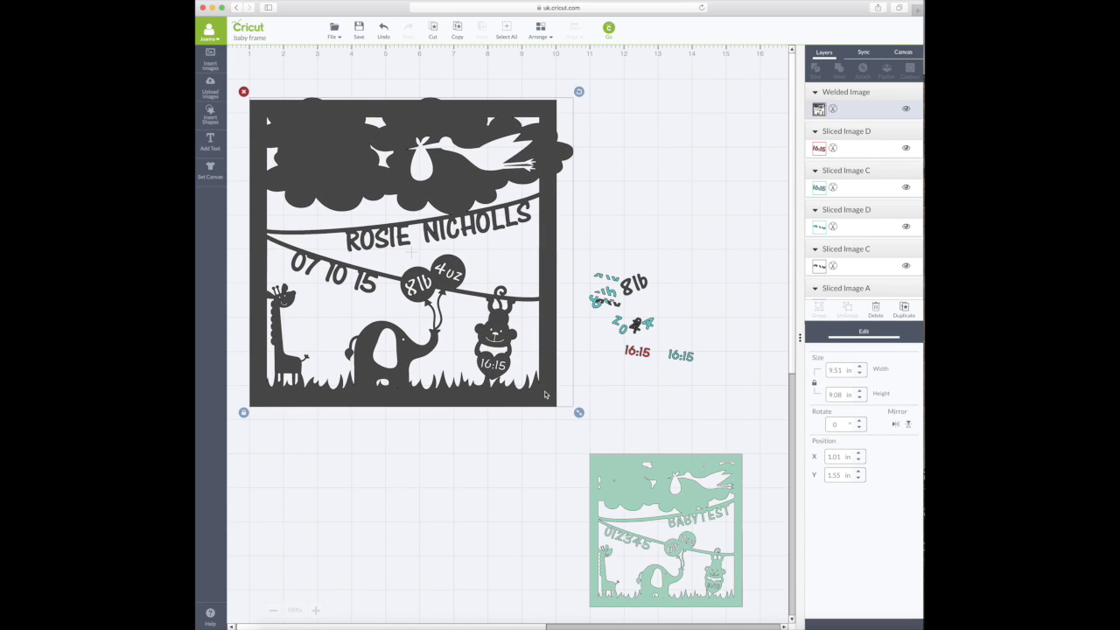
# - Insert a new square beside the welded frame
pyautogui.scroll(-3, 544, 395)
pyautogui.scroll(-2, 546, 396)
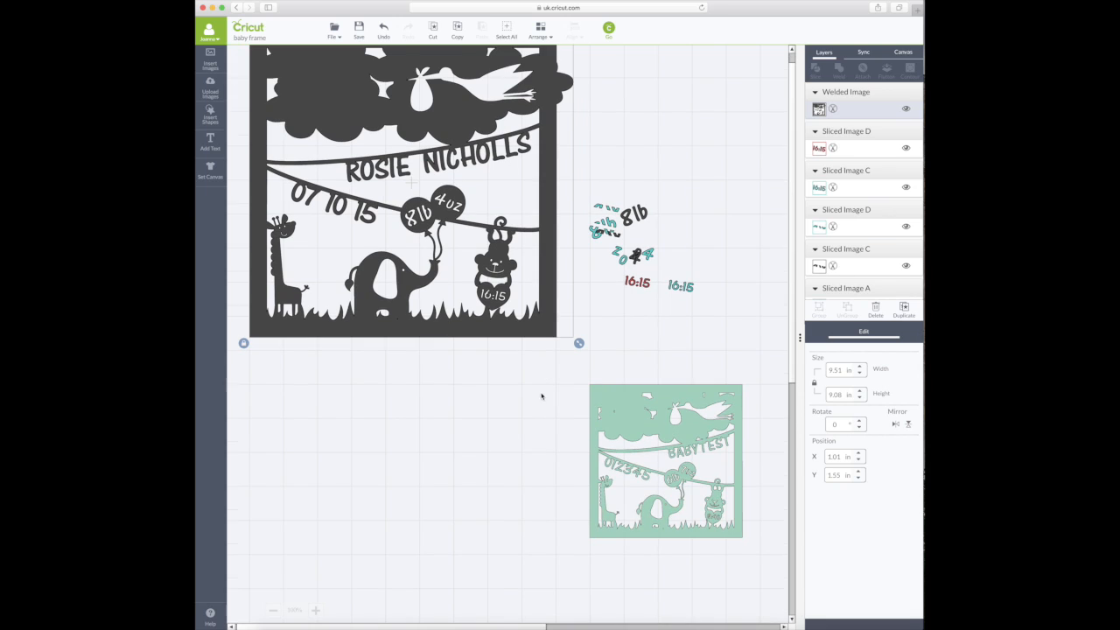
pyautogui.scroll(3, 541, 397)
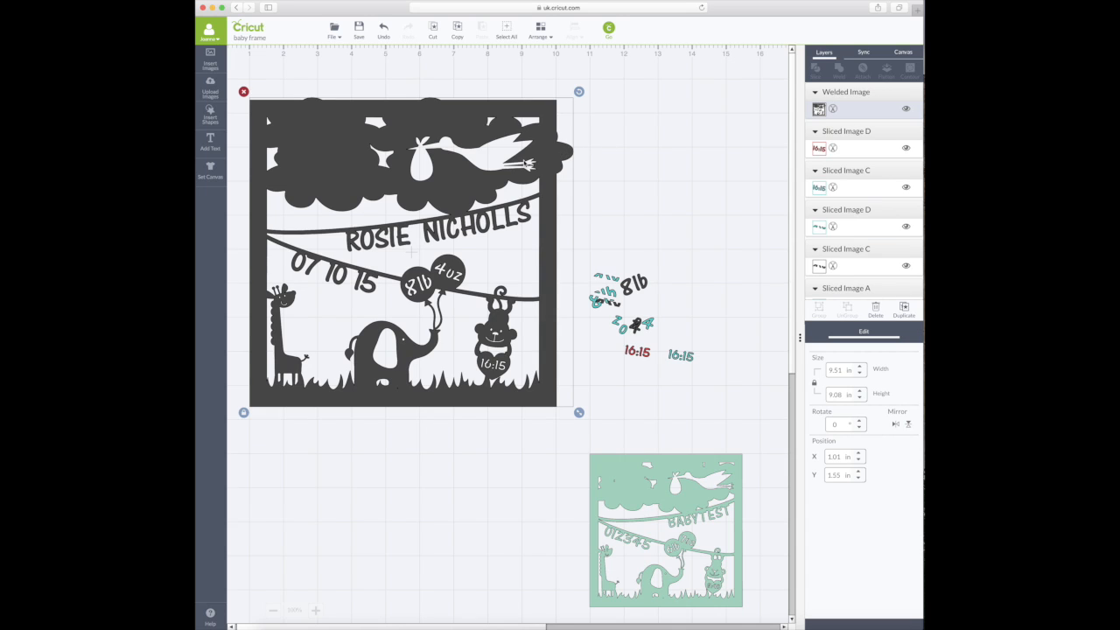
pyautogui.click(607, 123)
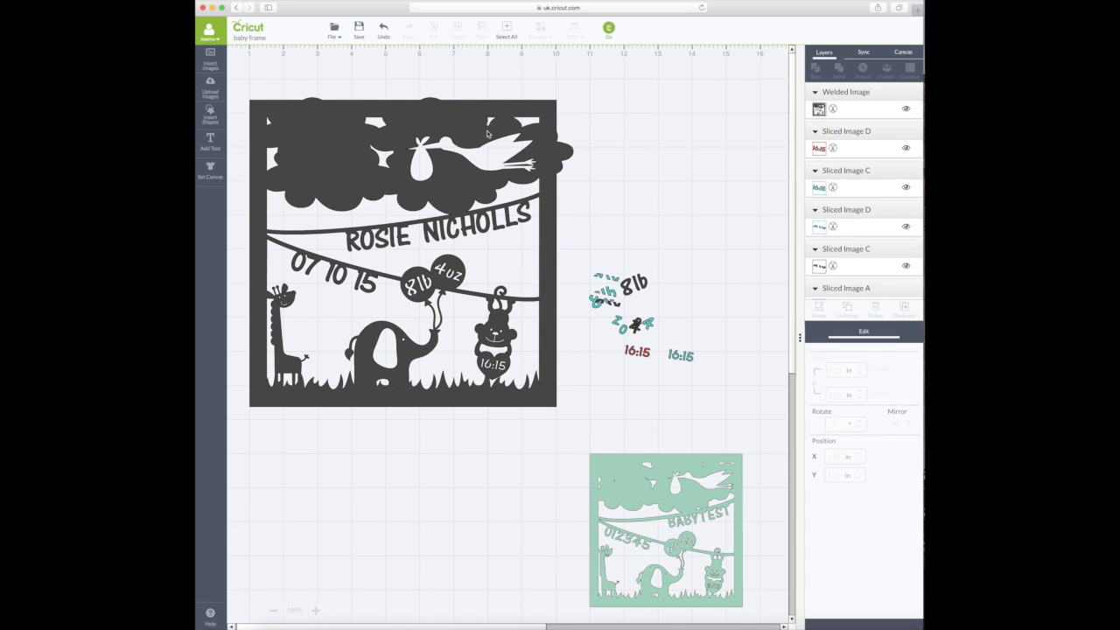
pyautogui.click(210, 114)
pyautogui.click(343, 112)
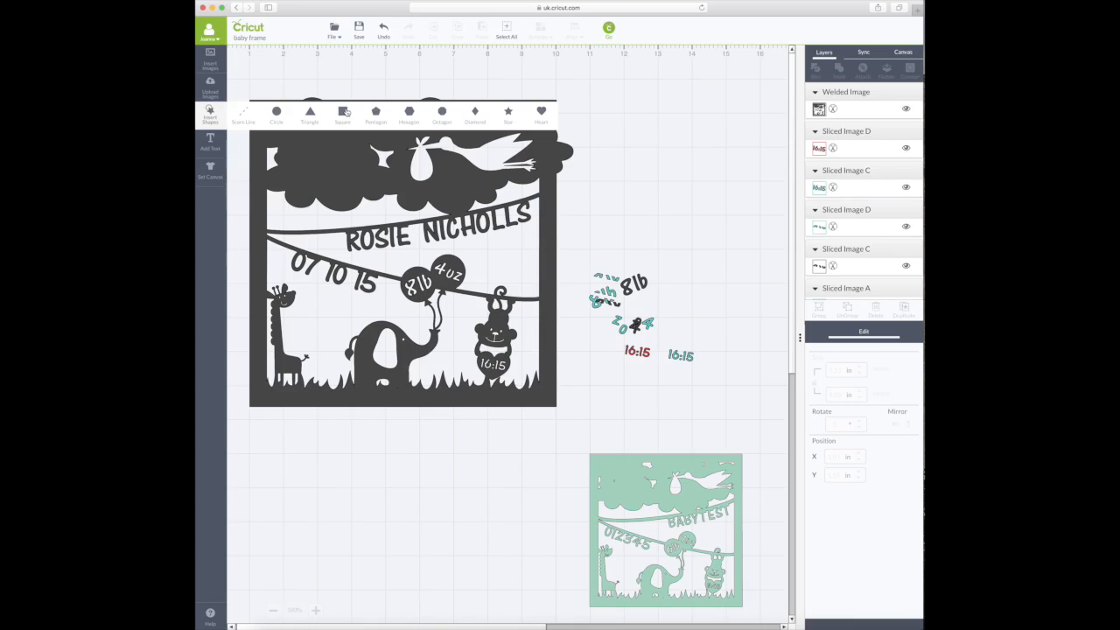
pyautogui.moveTo(468, 218); pyautogui.dragTo(666, 488)
# - Stretch the square into a 3.05 × 11.55 in bar on the frame's right edge and slice
pyautogui.click(551, 173)
pyautogui.moveTo(607, 397); pyautogui.dragTo(609, 393)
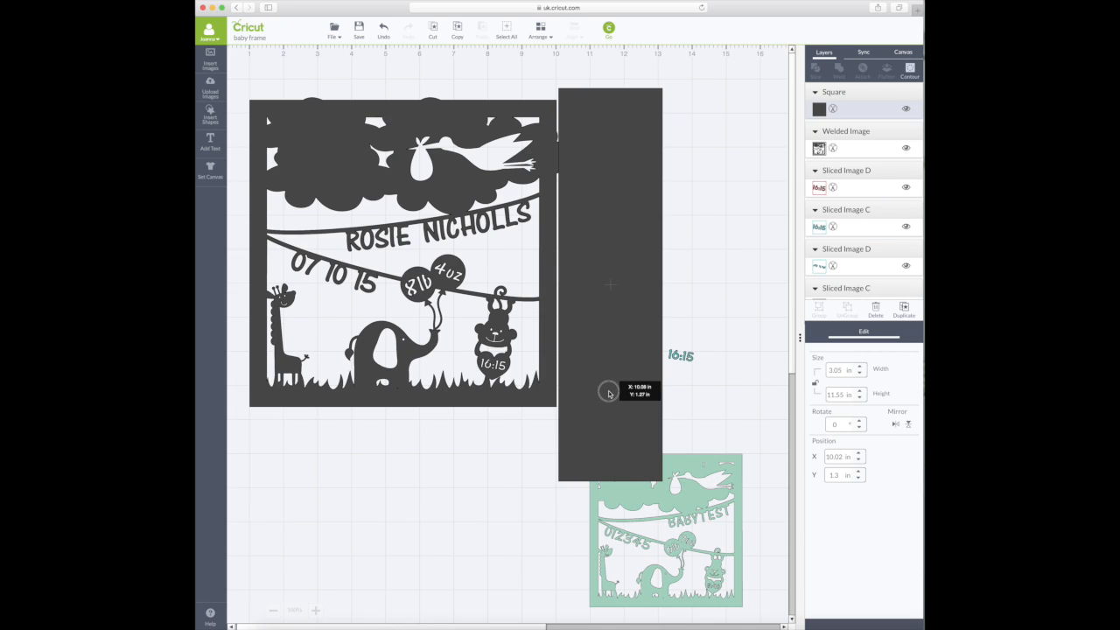
pyautogui.moveTo(609, 393); pyautogui.dragTo(607, 394)
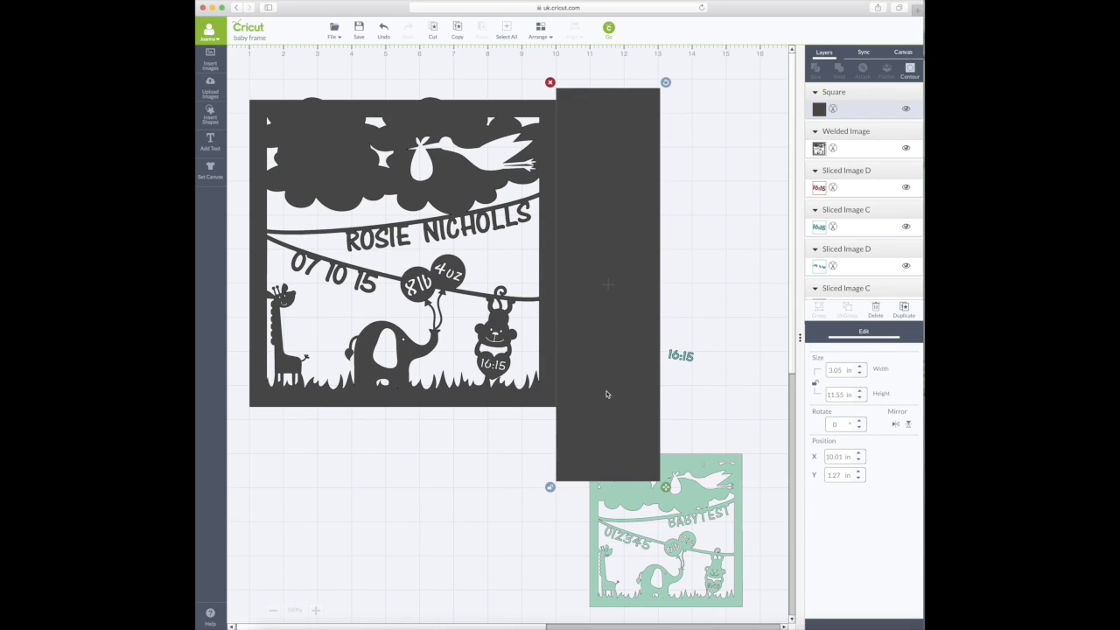
pyautogui.keyDown('shift'); pyautogui.click(537, 403); pyautogui.keyUp('shift')
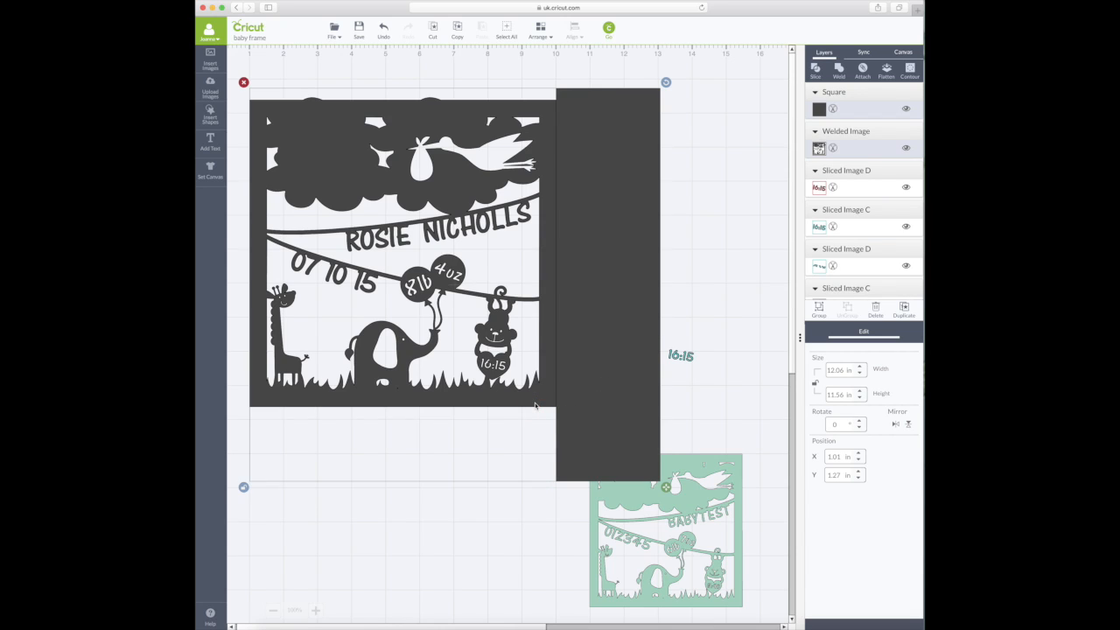
pyautogui.click(816, 72)
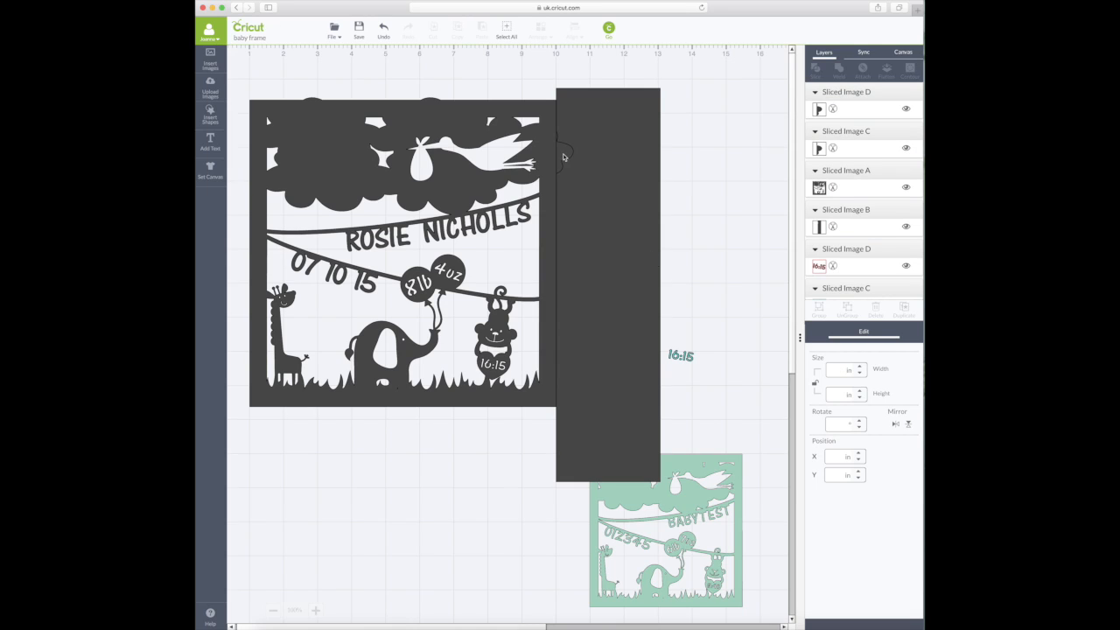
# - Move the cut-off cloud piece and tall bar aside, and rotate the bar 90°
pyautogui.moveTo(564, 155); pyautogui.dragTo(693, 162)
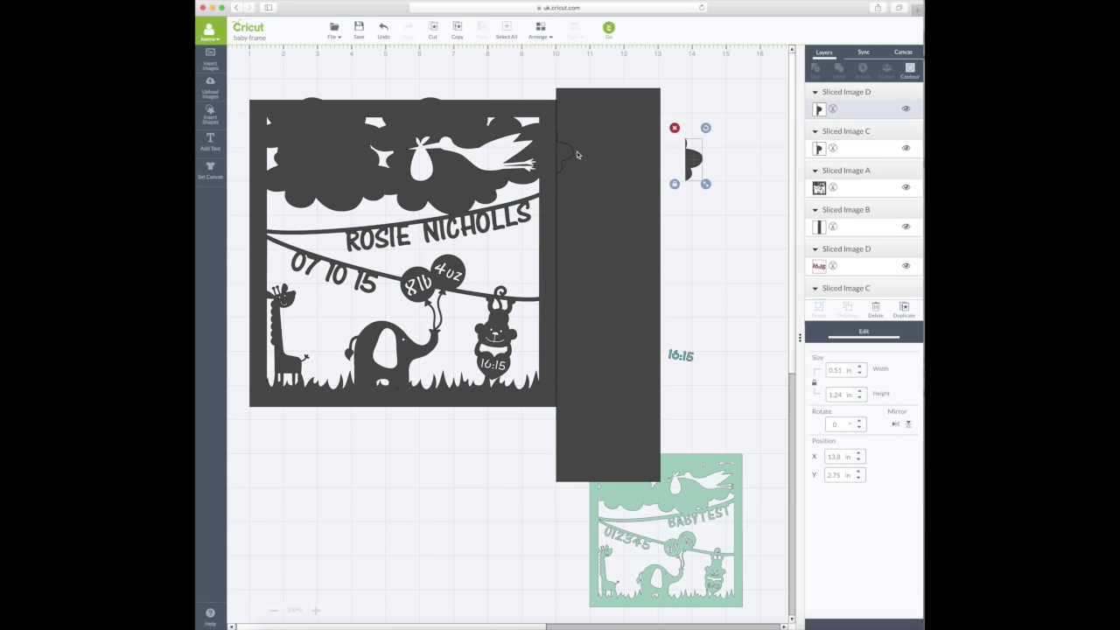
pyautogui.moveTo(613, 175); pyautogui.dragTo(672, 231)
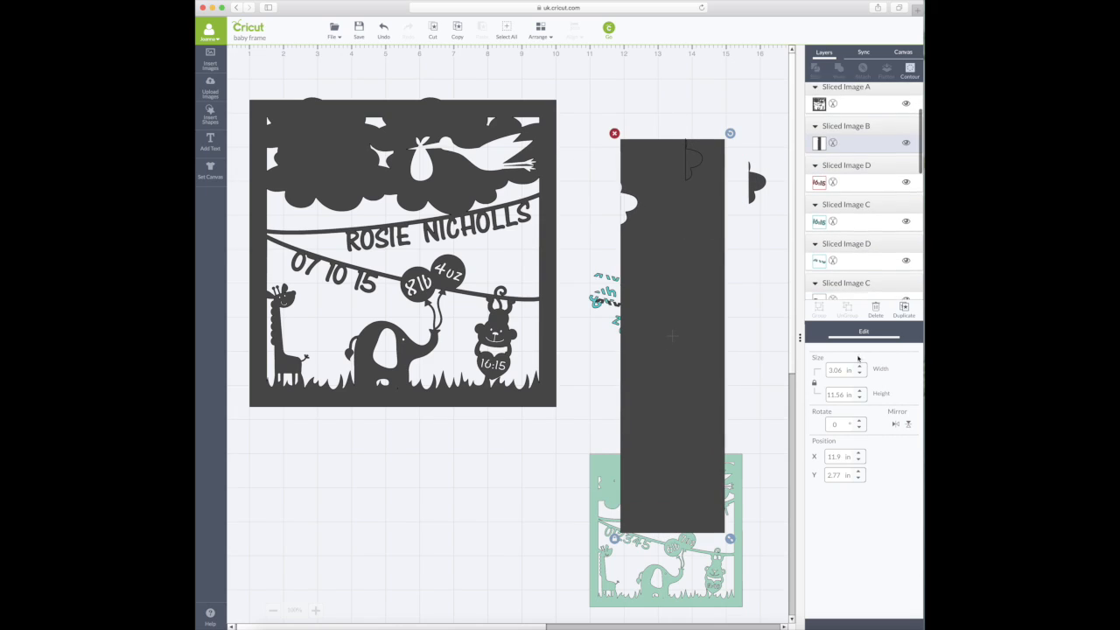
pyautogui.moveTo(838, 425); pyautogui.dragTo(804, 425)
pyautogui.write('90')
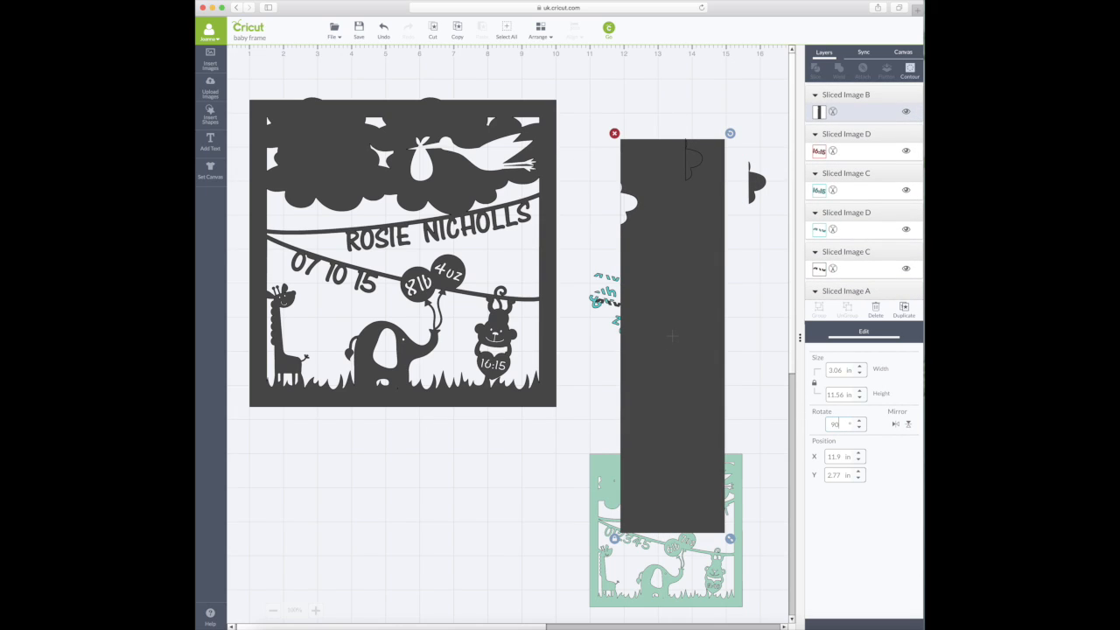
pyautogui.press('Return')
# - Lay the horizontal bar across the frame's top edge and slice them
pyautogui.moveTo(602, 333); pyautogui.dragTo(364, 88)
pyautogui.moveTo(552, 179); pyautogui.dragTo(572, 210)
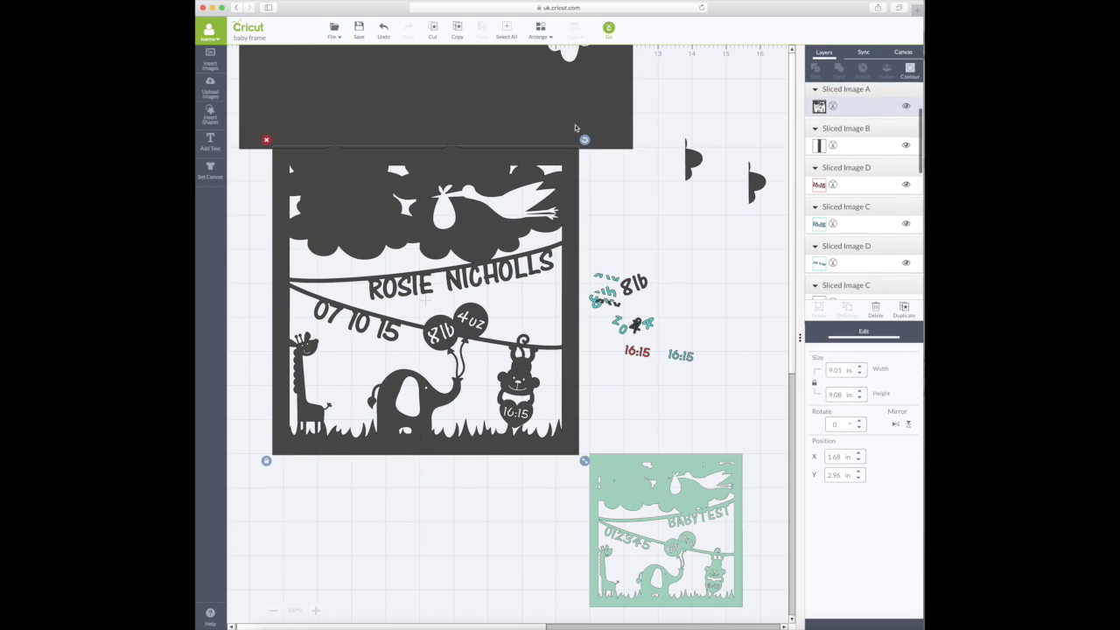
pyautogui.keyDown('shift'); pyautogui.click(600, 112); pyautogui.keyUp('shift')
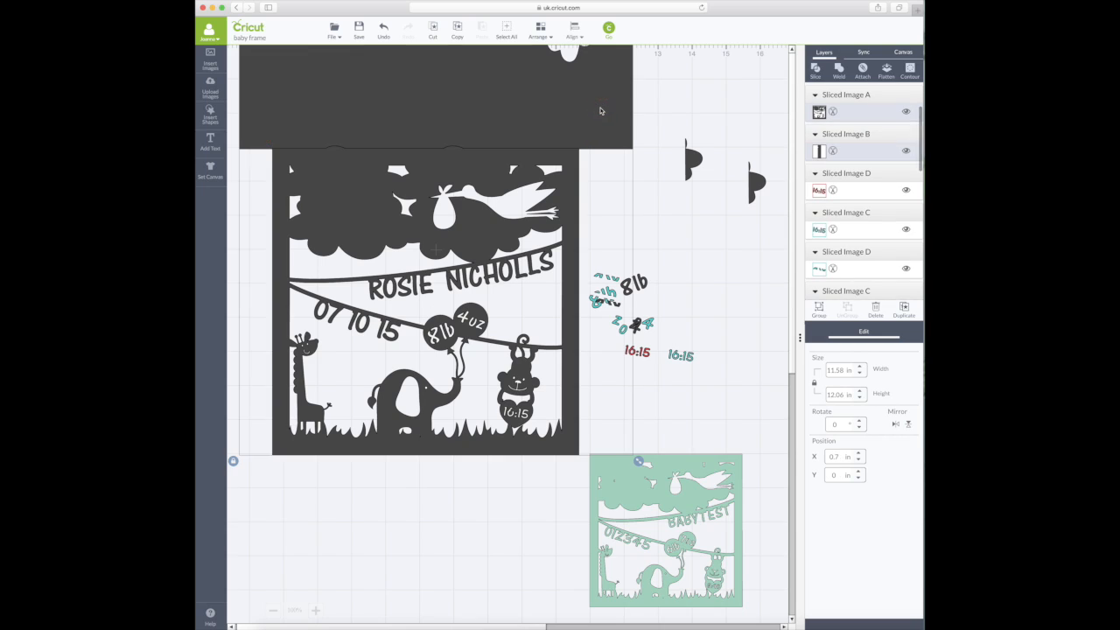
pyautogui.click(816, 70)
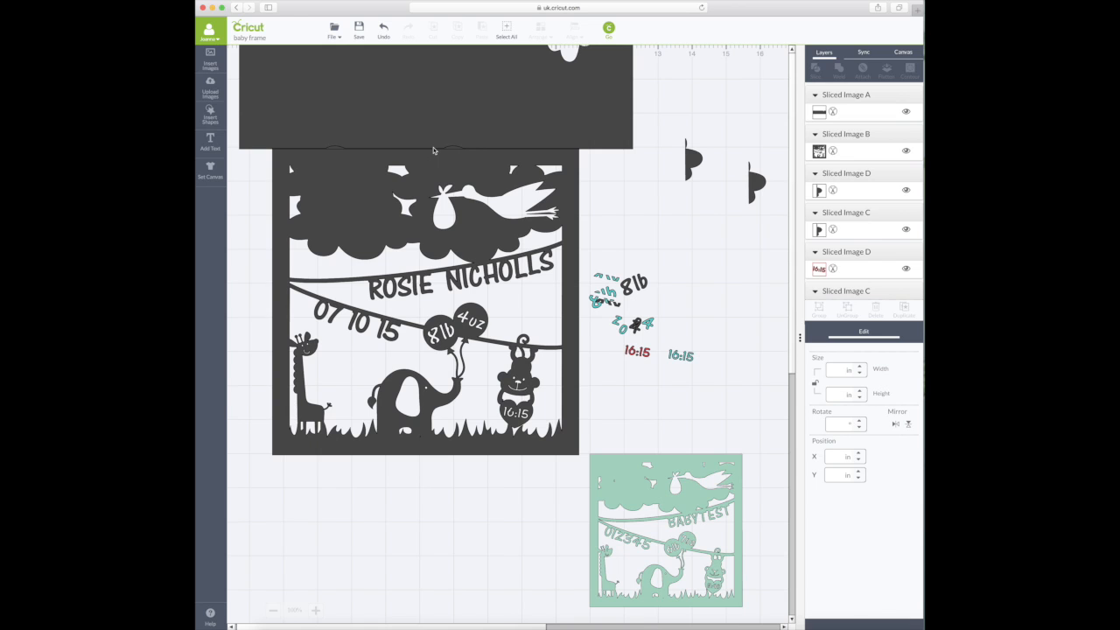
# - Delete the leftover top bar and the cut-off piece beneath it
pyautogui.moveTo(427, 222); pyautogui.dragTo(416, 282)
pyautogui.click(469, 115)
pyautogui.press('Delete')
pyautogui.click(326, 102)
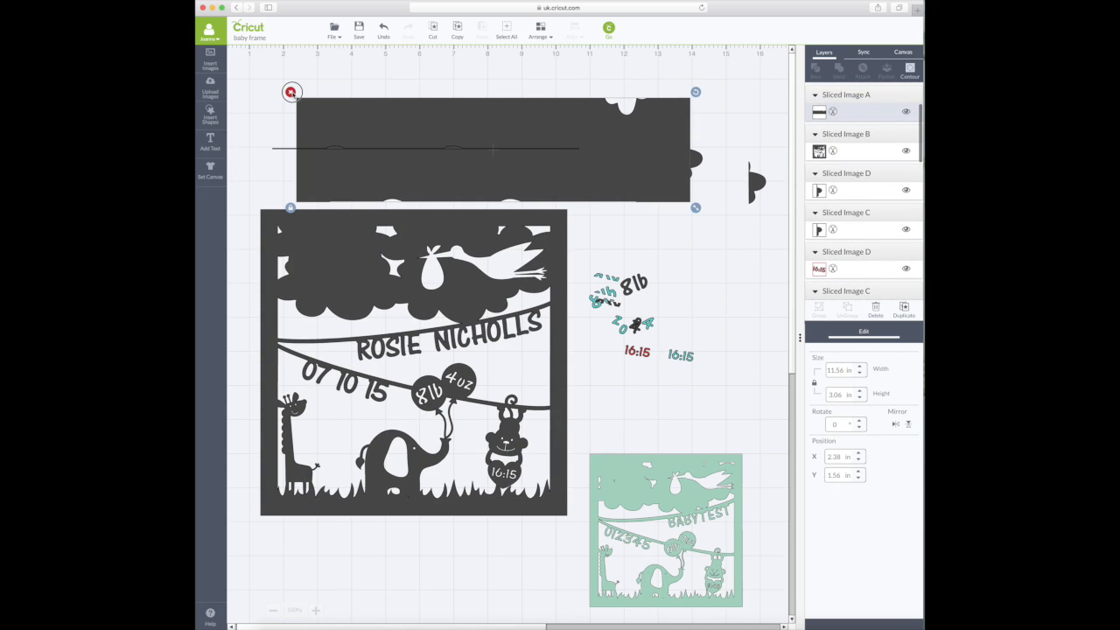
pyautogui.click(290, 92)
pyautogui.click(298, 148)
pyautogui.click(743, 400)
# - Delete the loose numbers, cloud scraps and thin line, then move the trimmed frame up
pyautogui.moveTo(743, 400); pyautogui.dragTo(581, 124)
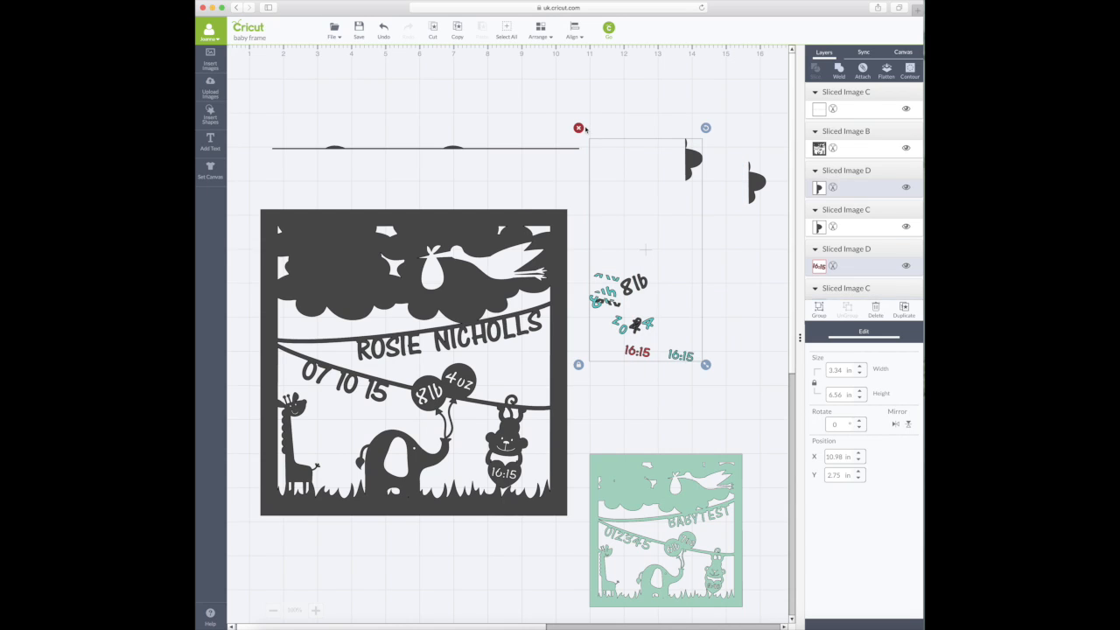
pyautogui.click(578, 128)
pyautogui.click(757, 181)
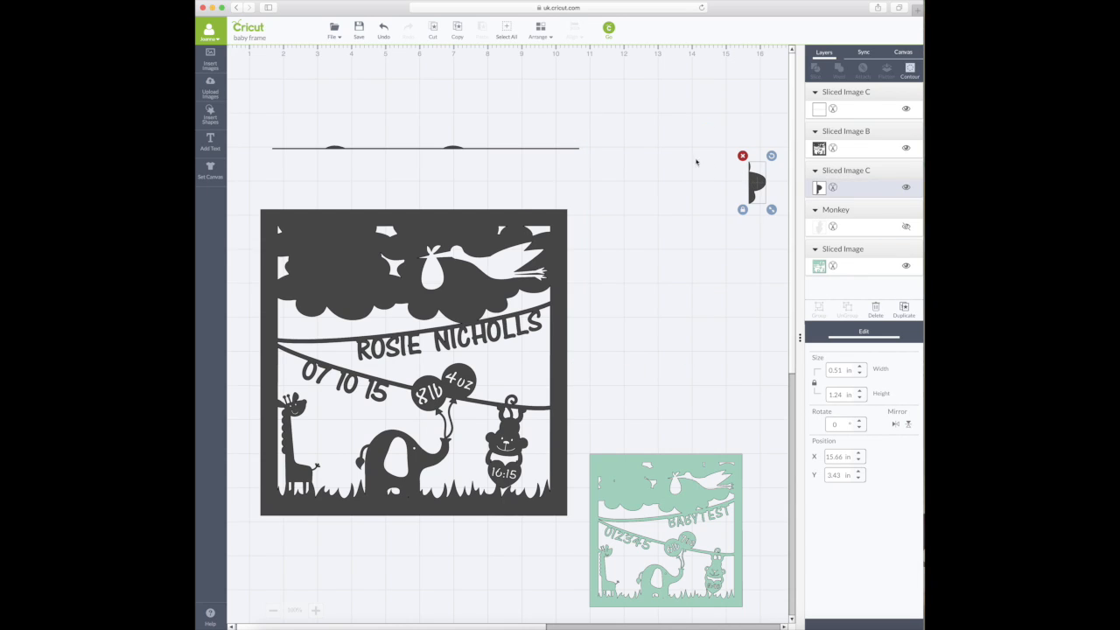
pyautogui.click(741, 155)
pyautogui.click(521, 146)
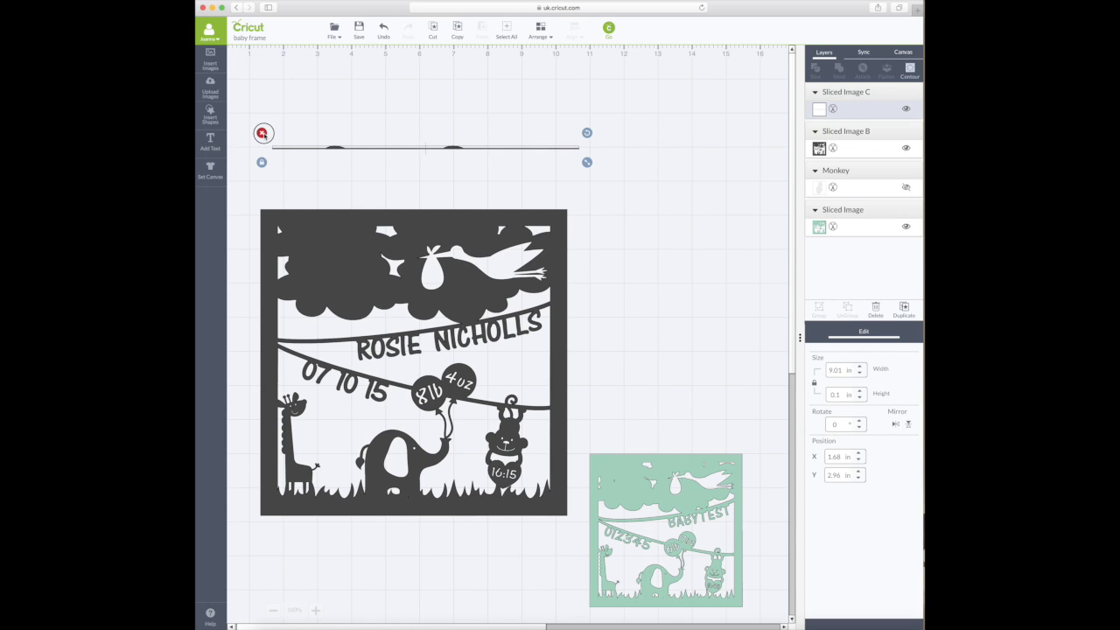
pyautogui.click(262, 132)
pyautogui.moveTo(550, 295); pyautogui.dragTo(552, 190)
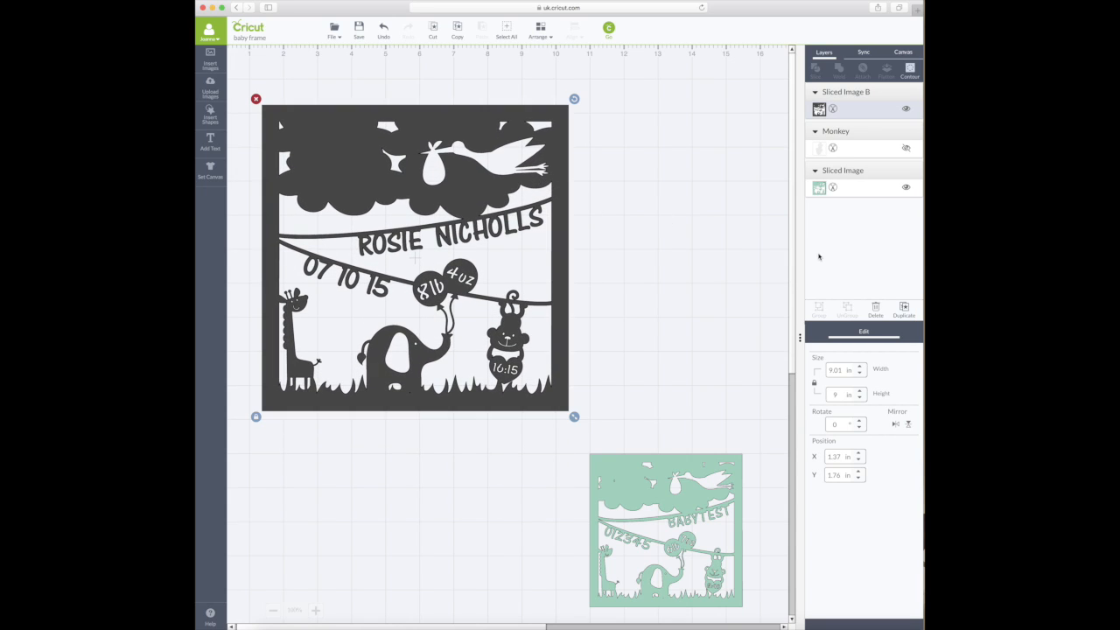
pyautogui.click(763, 258)
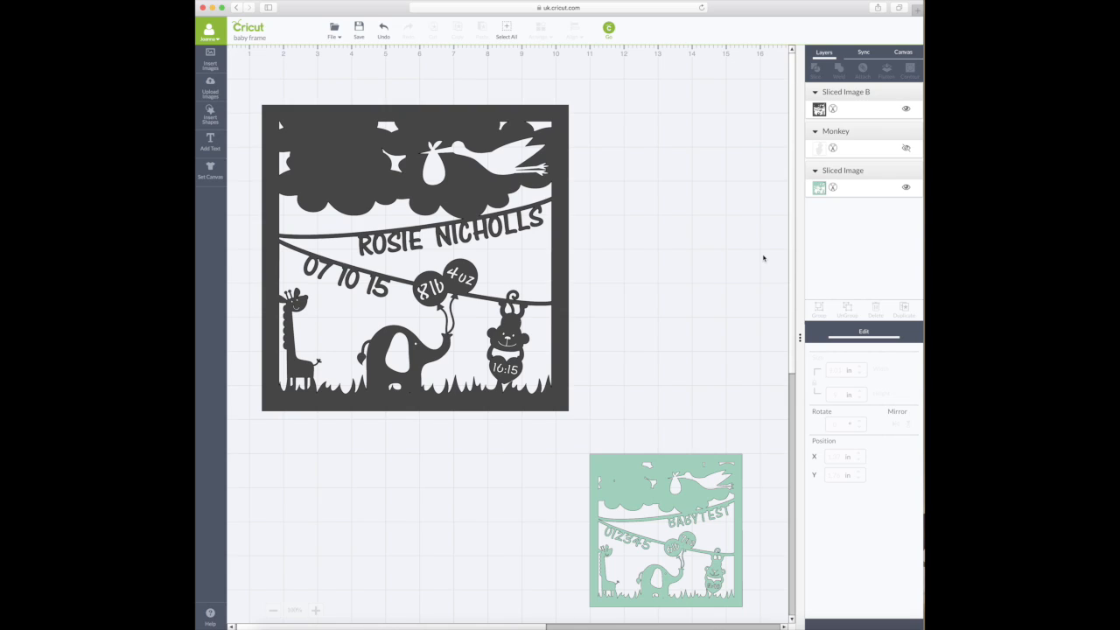